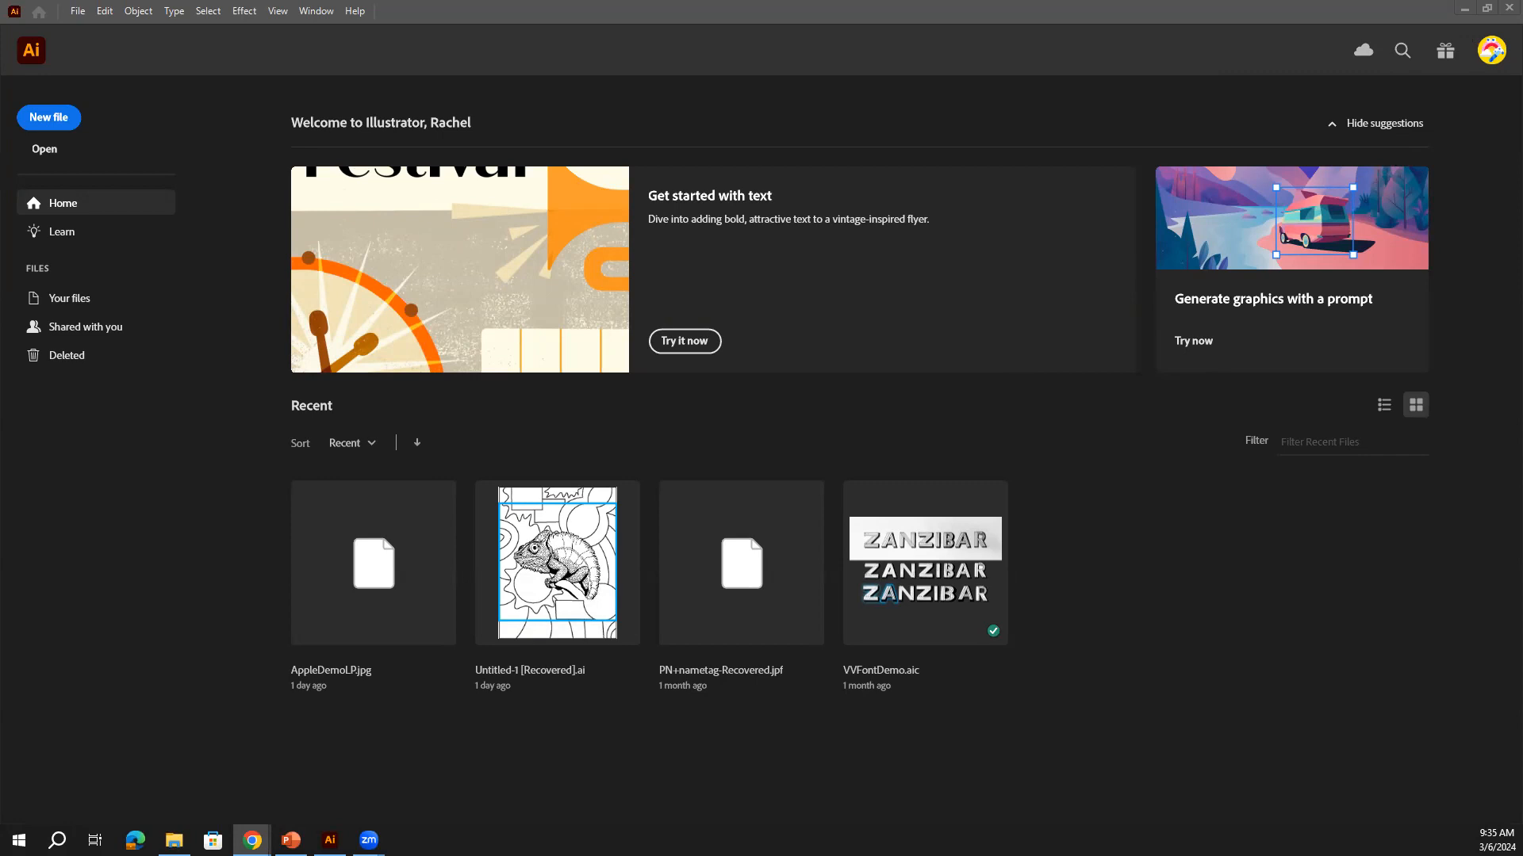
Maximize the Chrome window over Illustrator and open the DIGITAL DESIGN course from Courses
drag(1522, 168, 827, 170)
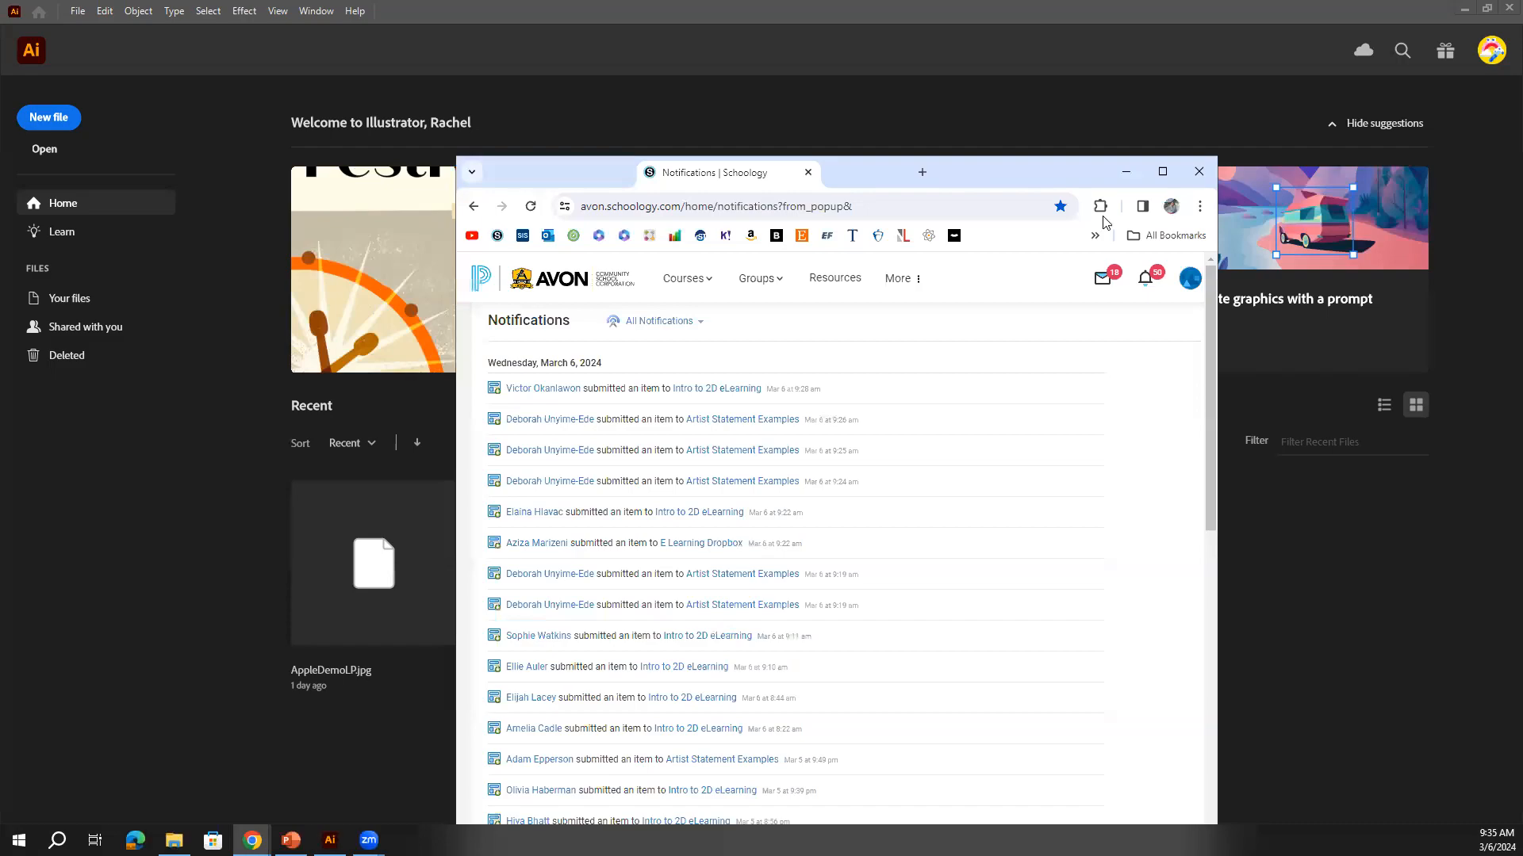
click(1167, 171)
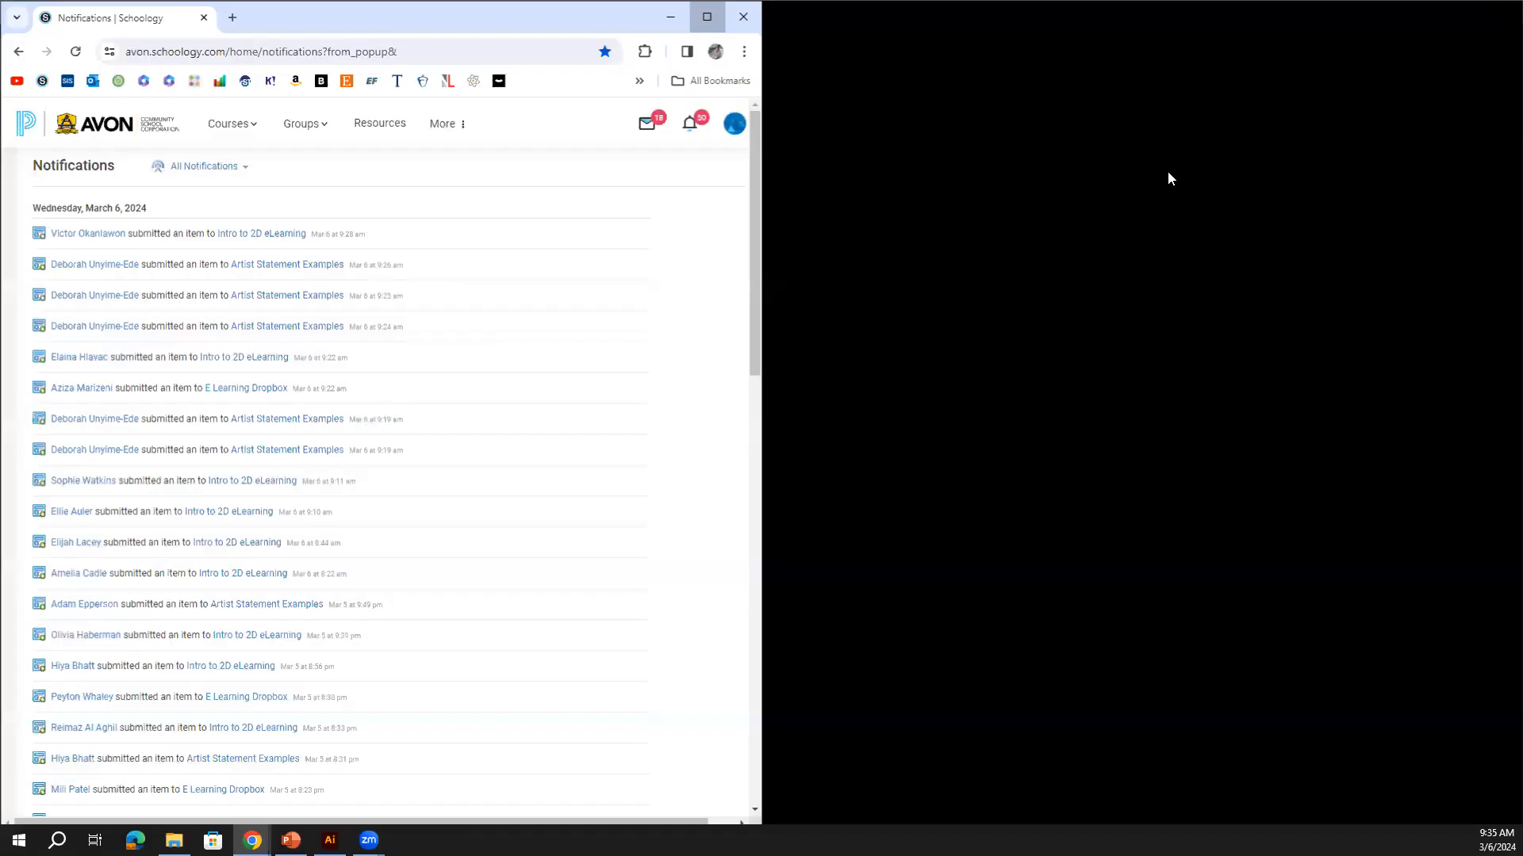
click(396, 133)
click(362, 341)
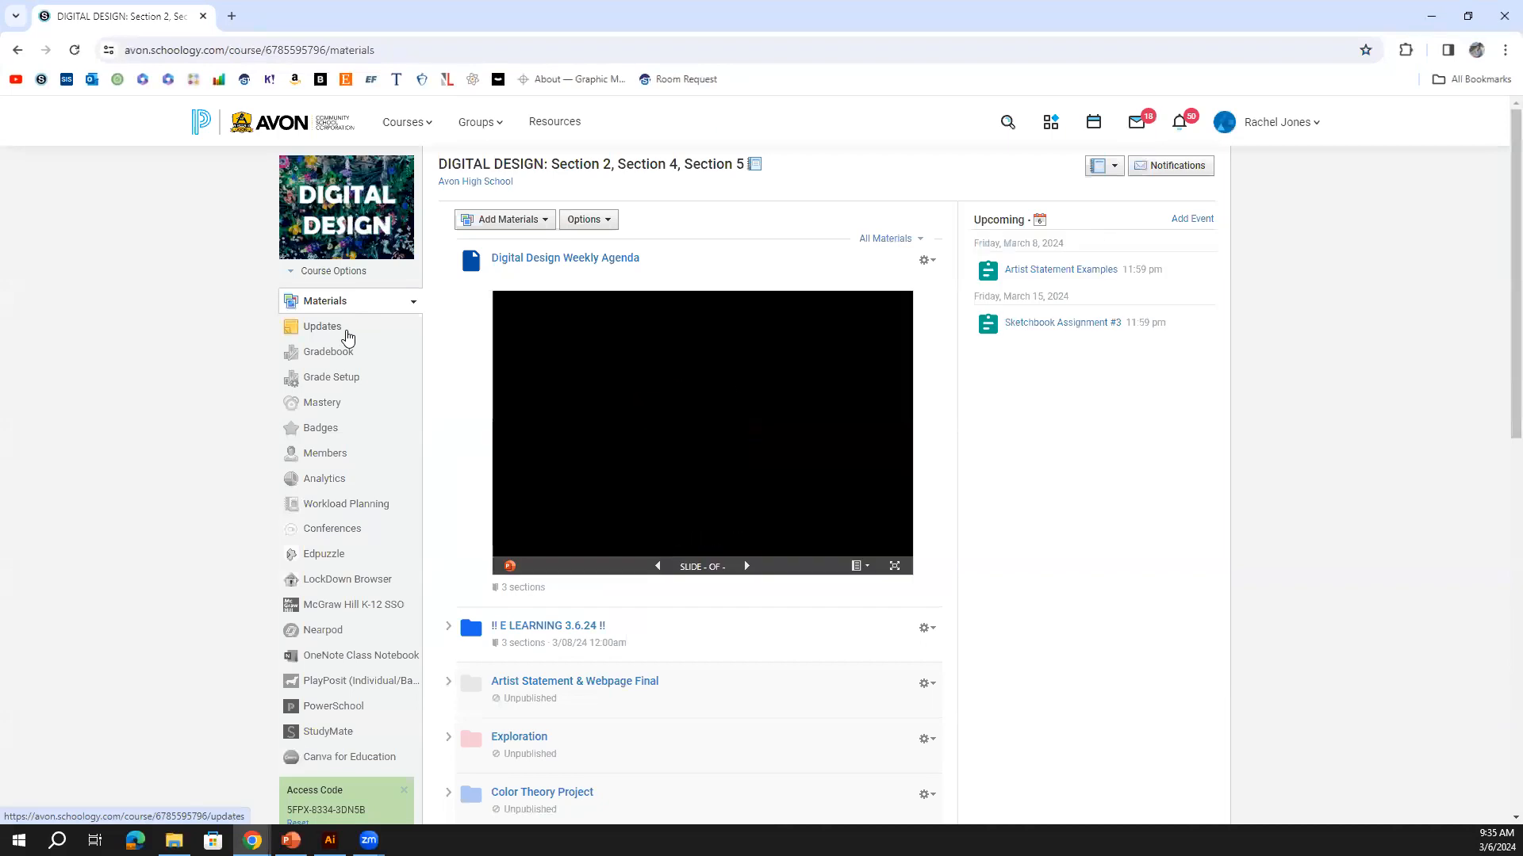
Browse Low Poly Project > Low Poly Demos > Illustrator Demo and open AppleDemoLP.jpg, checking its save options
scroll(613, 443, down, 5)
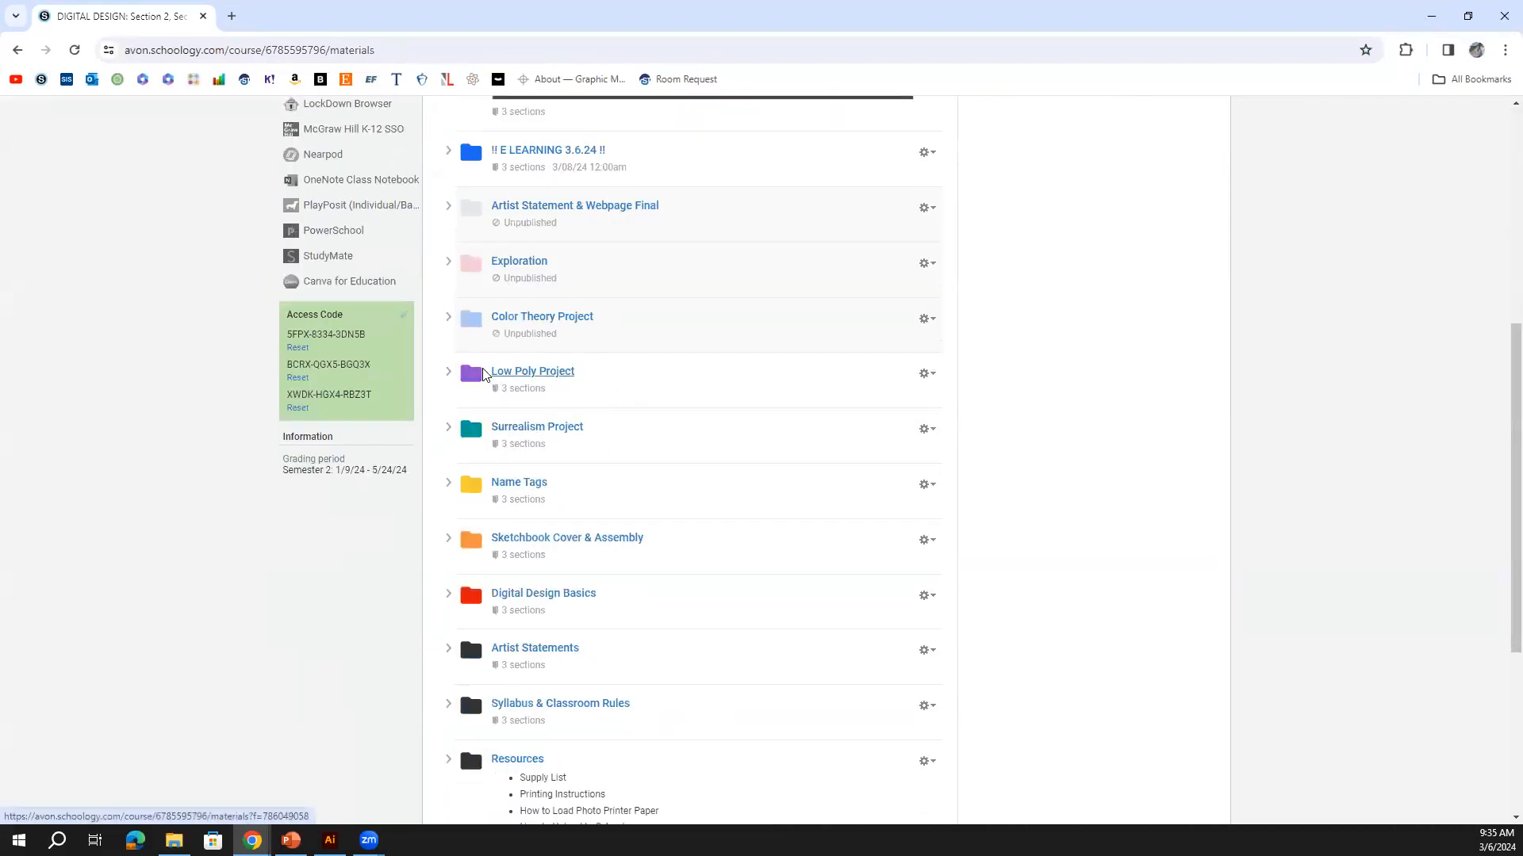
click(533, 374)
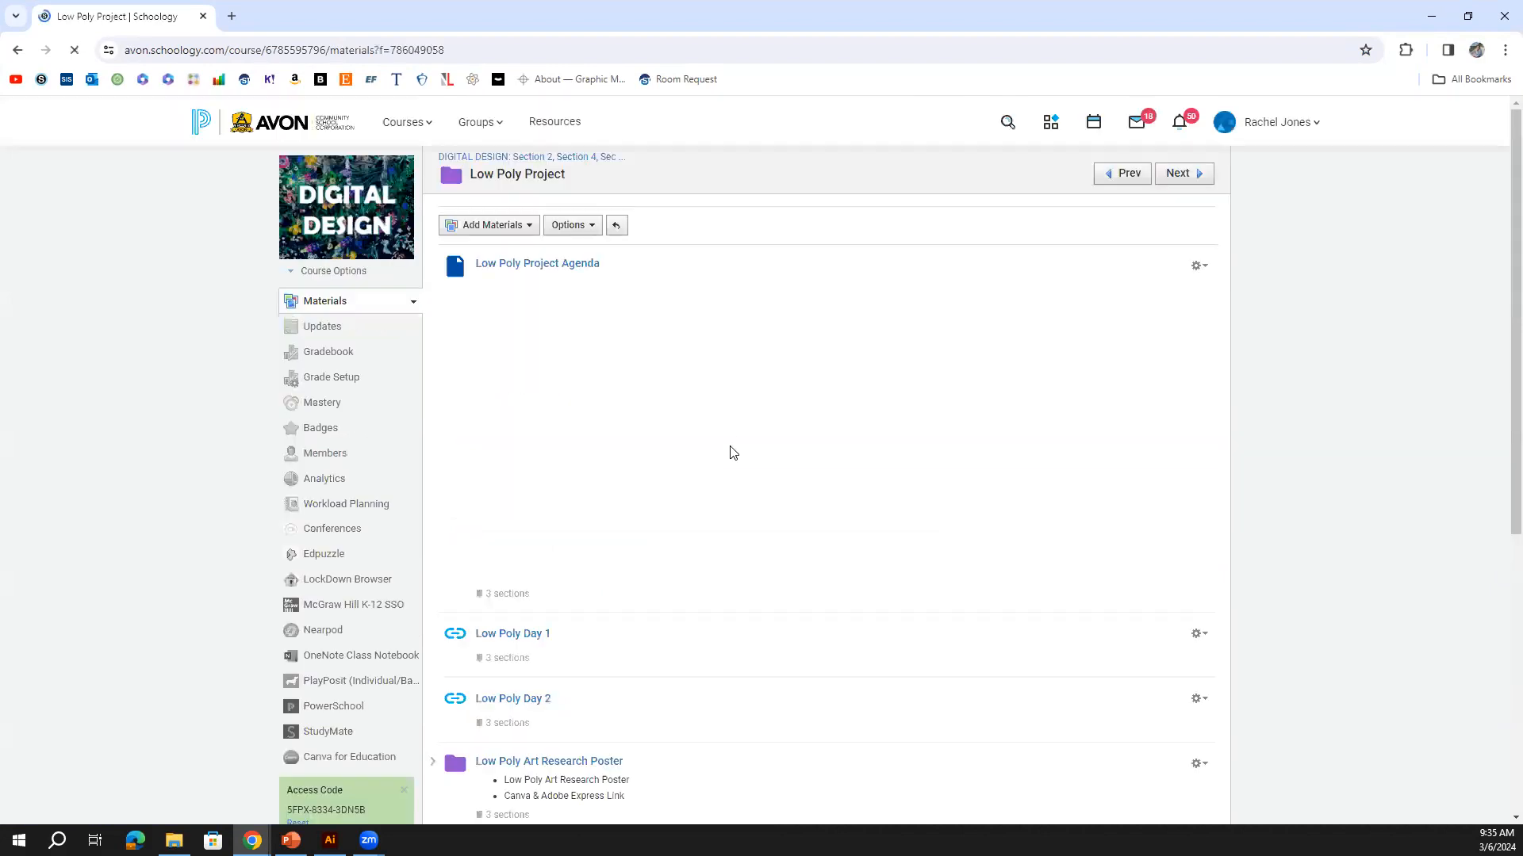
scroll(727, 449, down, 6)
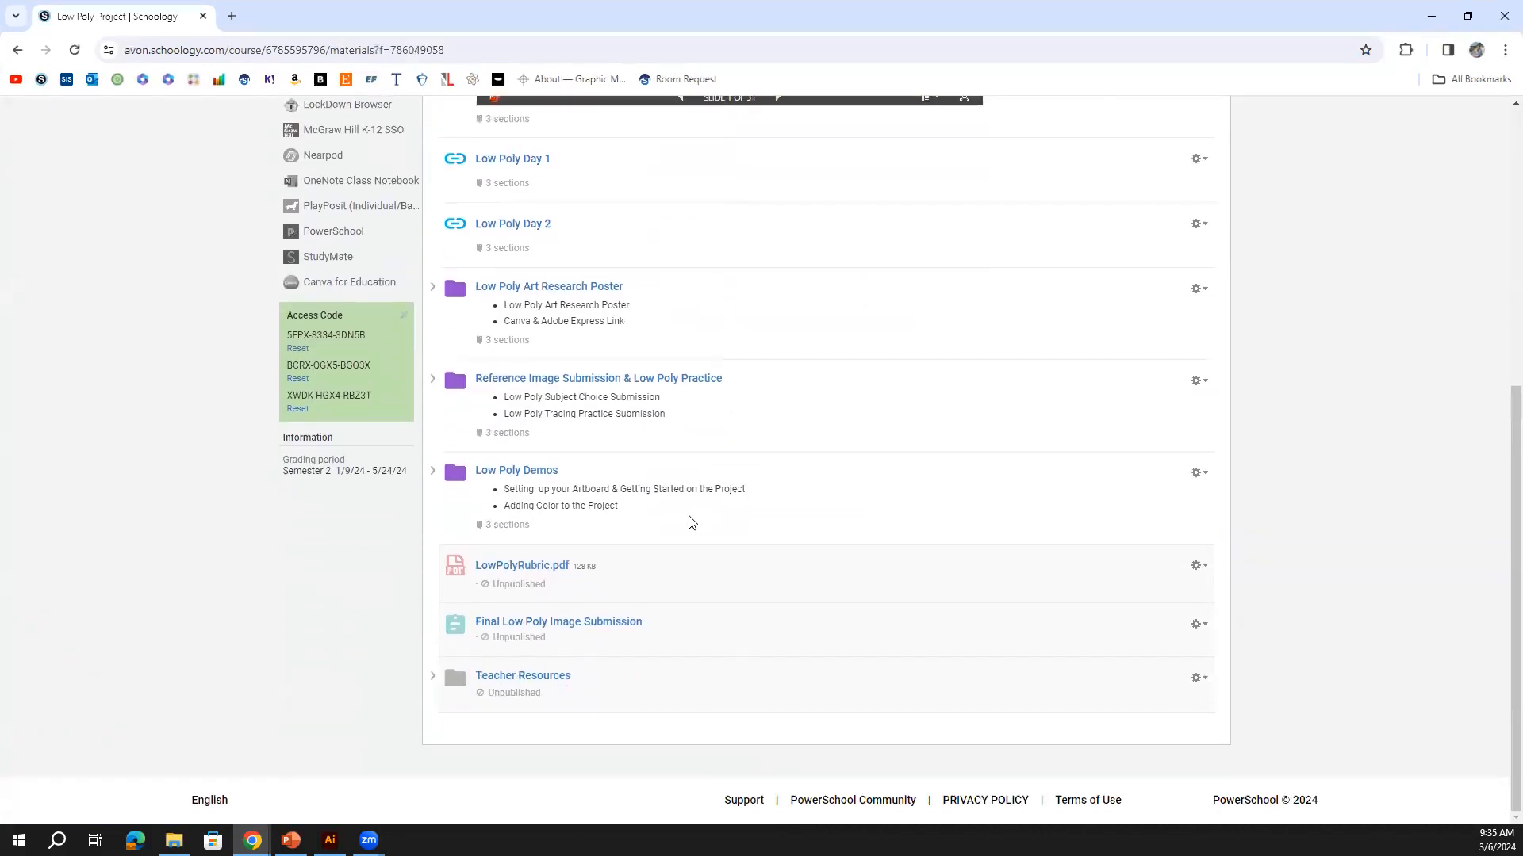
click(537, 474)
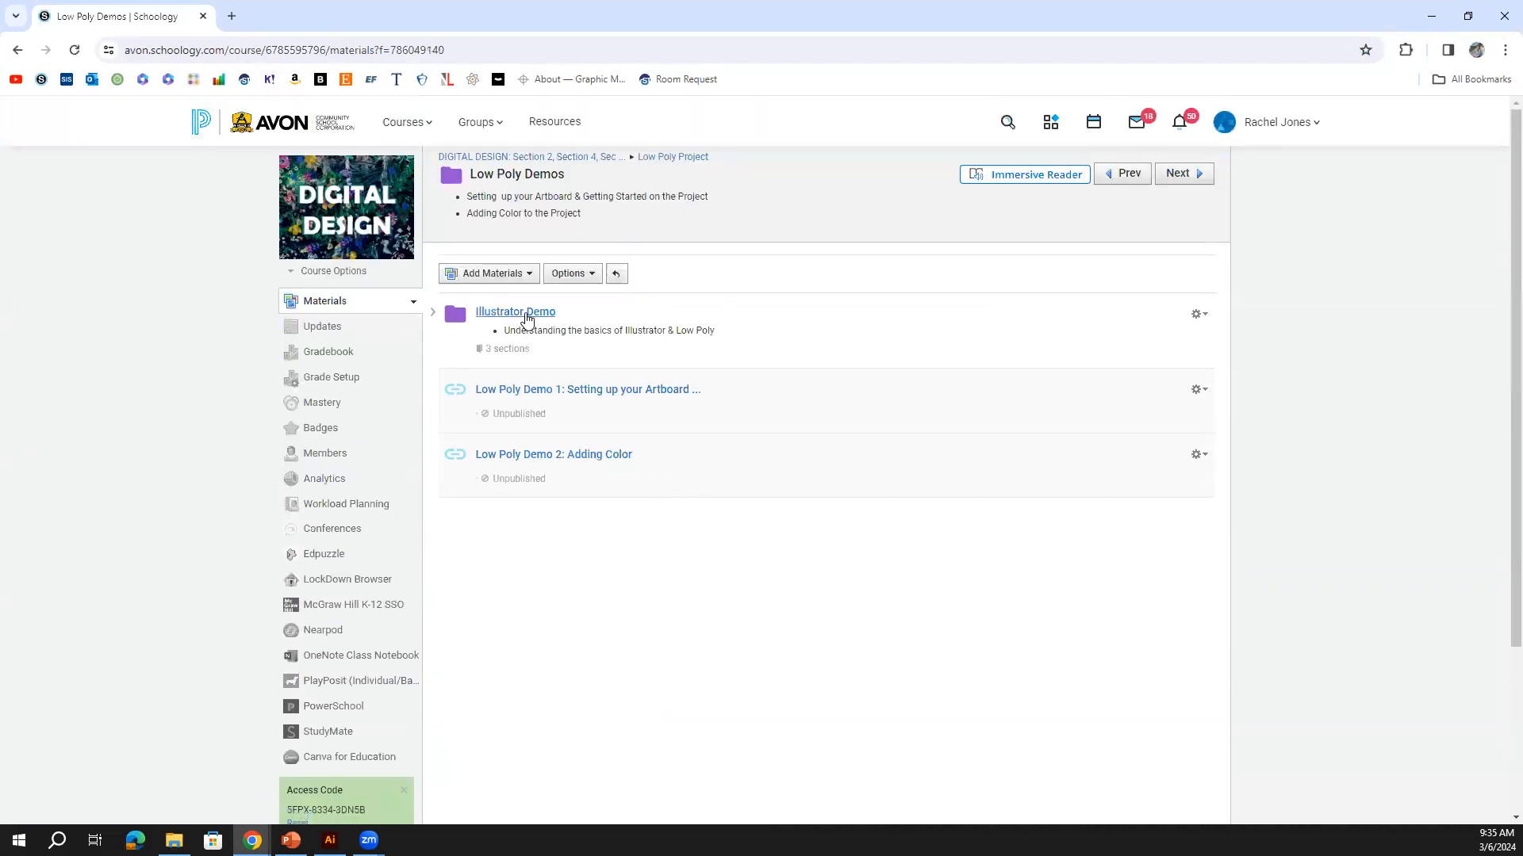
click(533, 312)
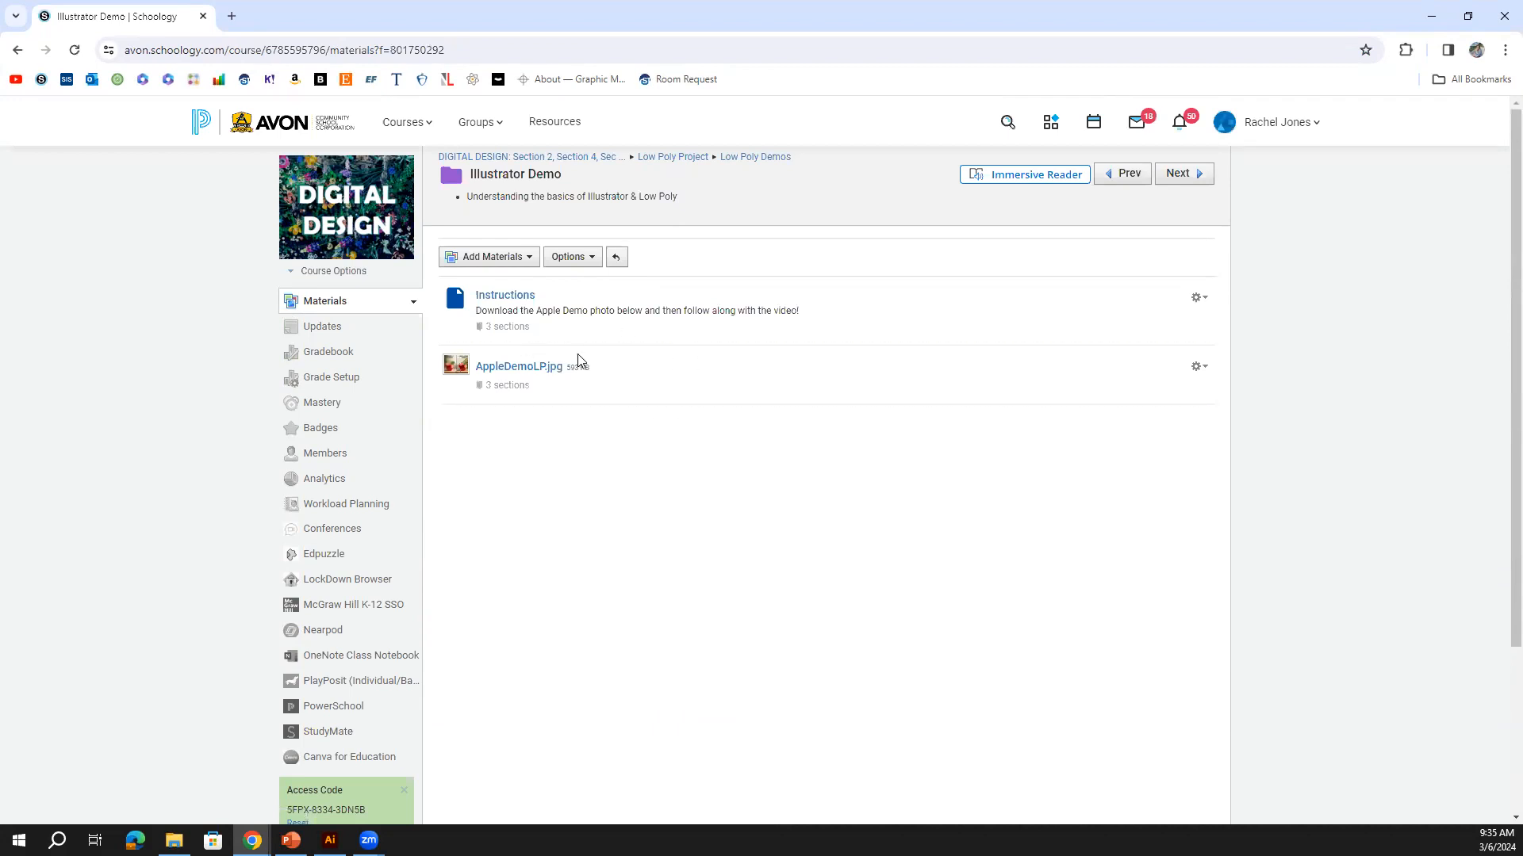
click(527, 368)
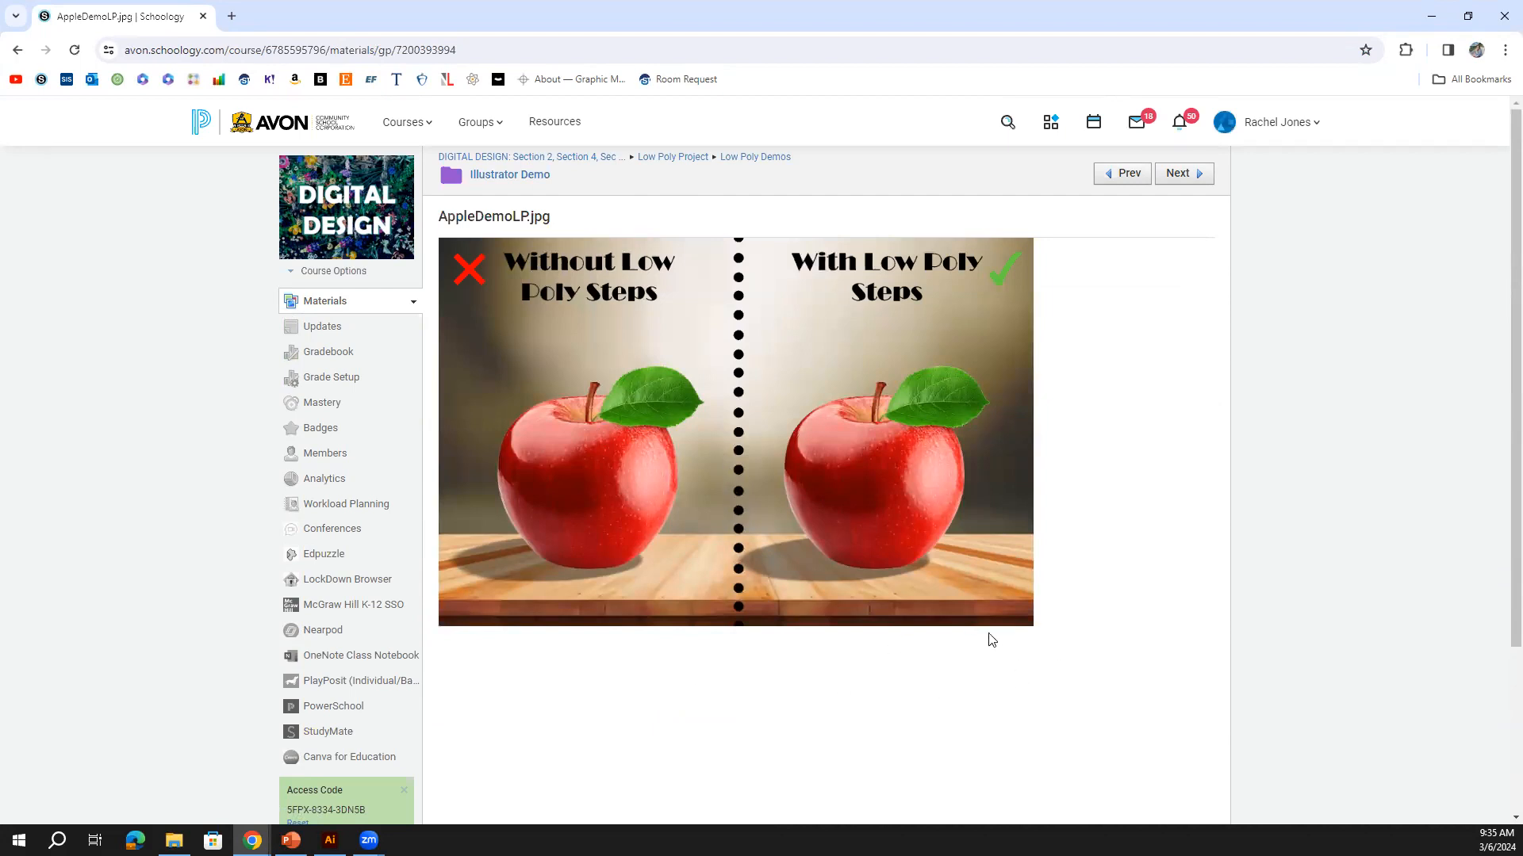
right_click(768, 464)
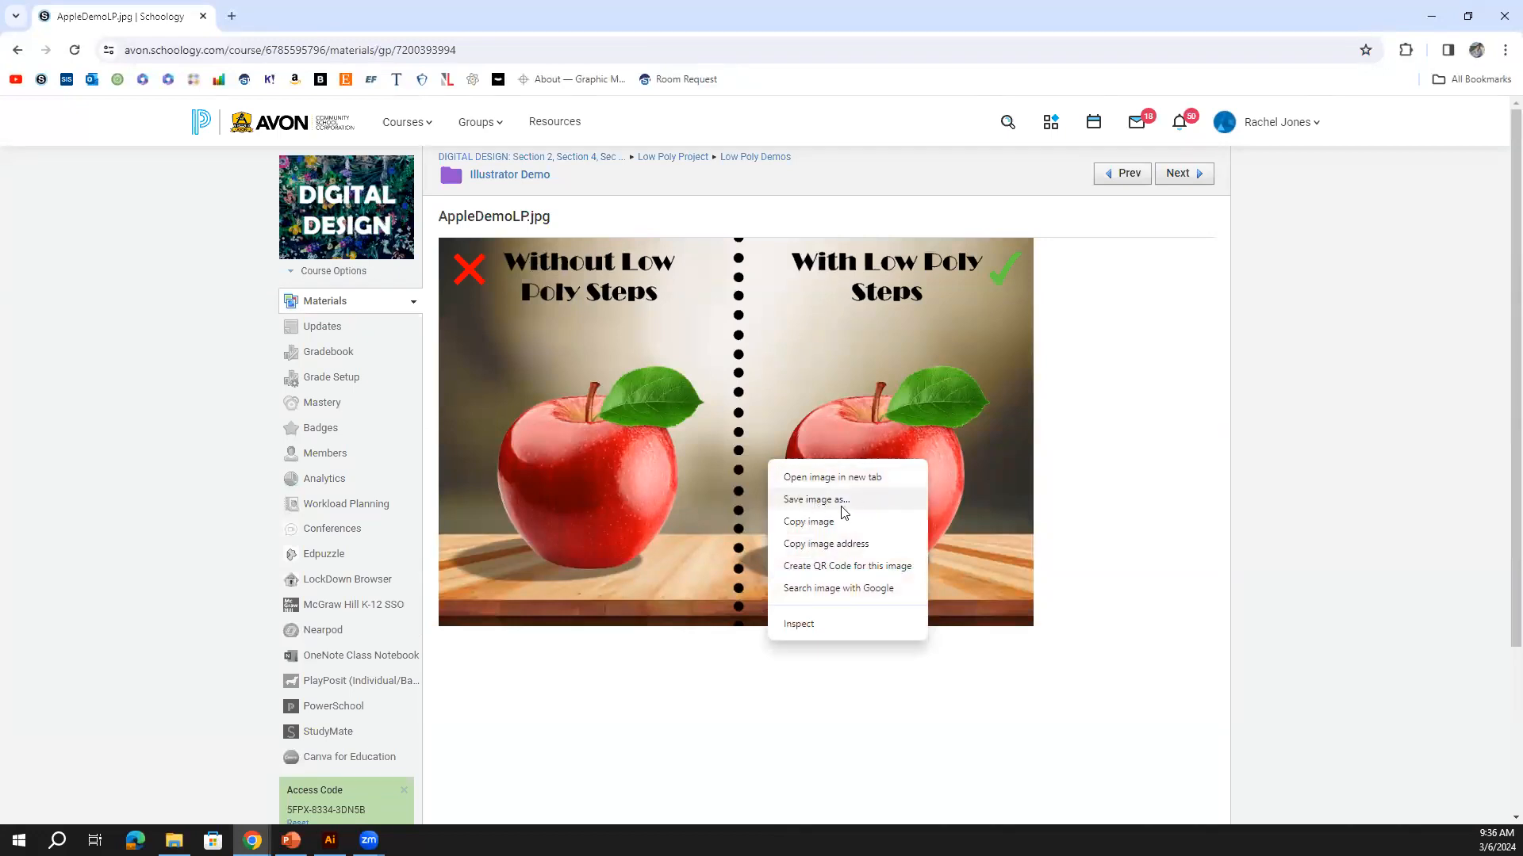
click(1077, 516)
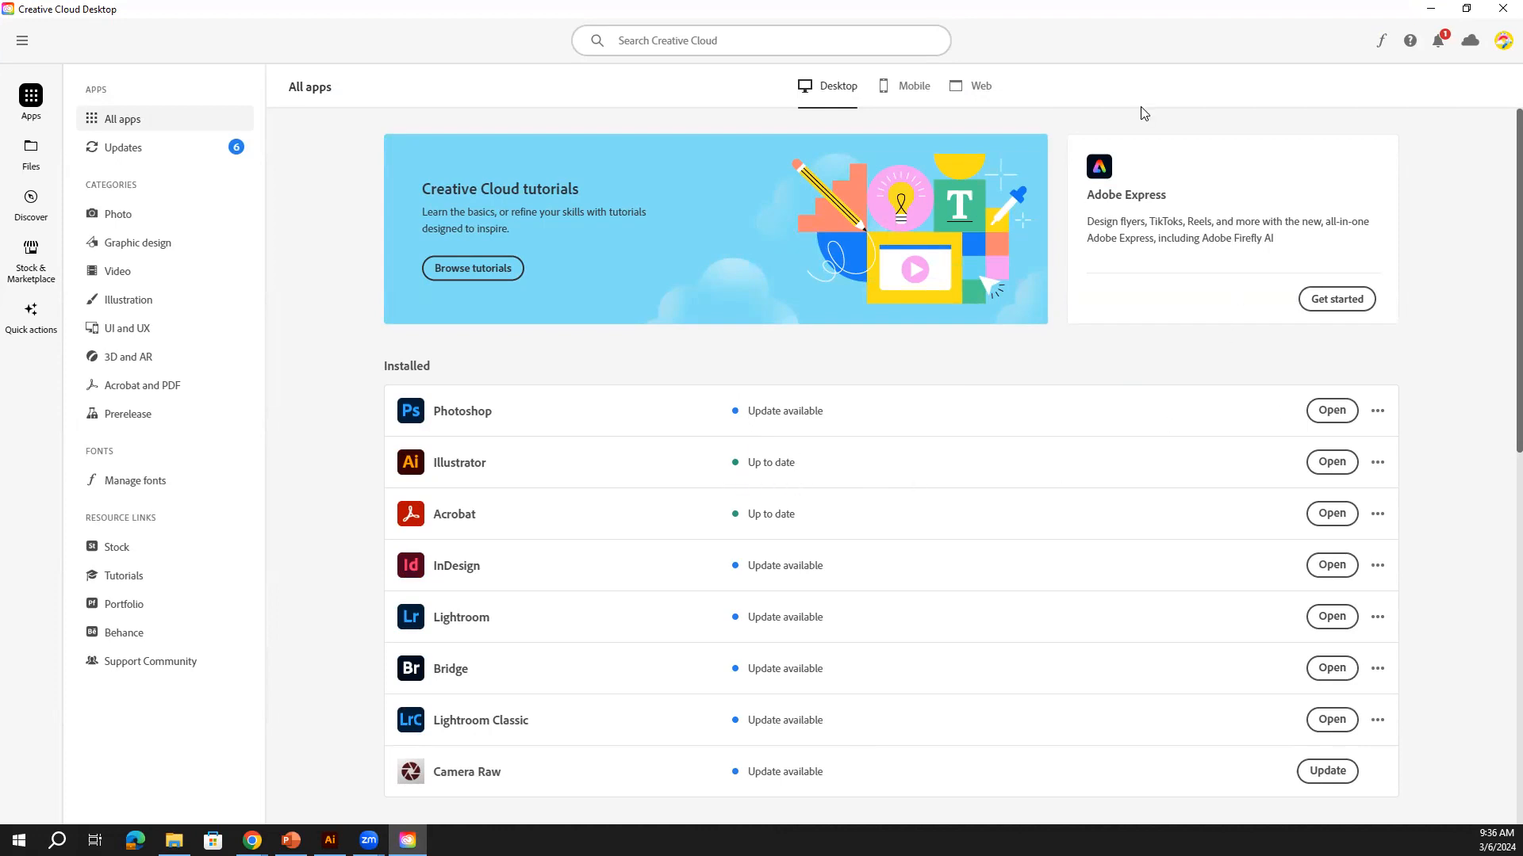
Move aside and close Creative Cloud, then bring up Illustrator's Home screen from the taskbar
drag(1110, 10, 1522, 22)
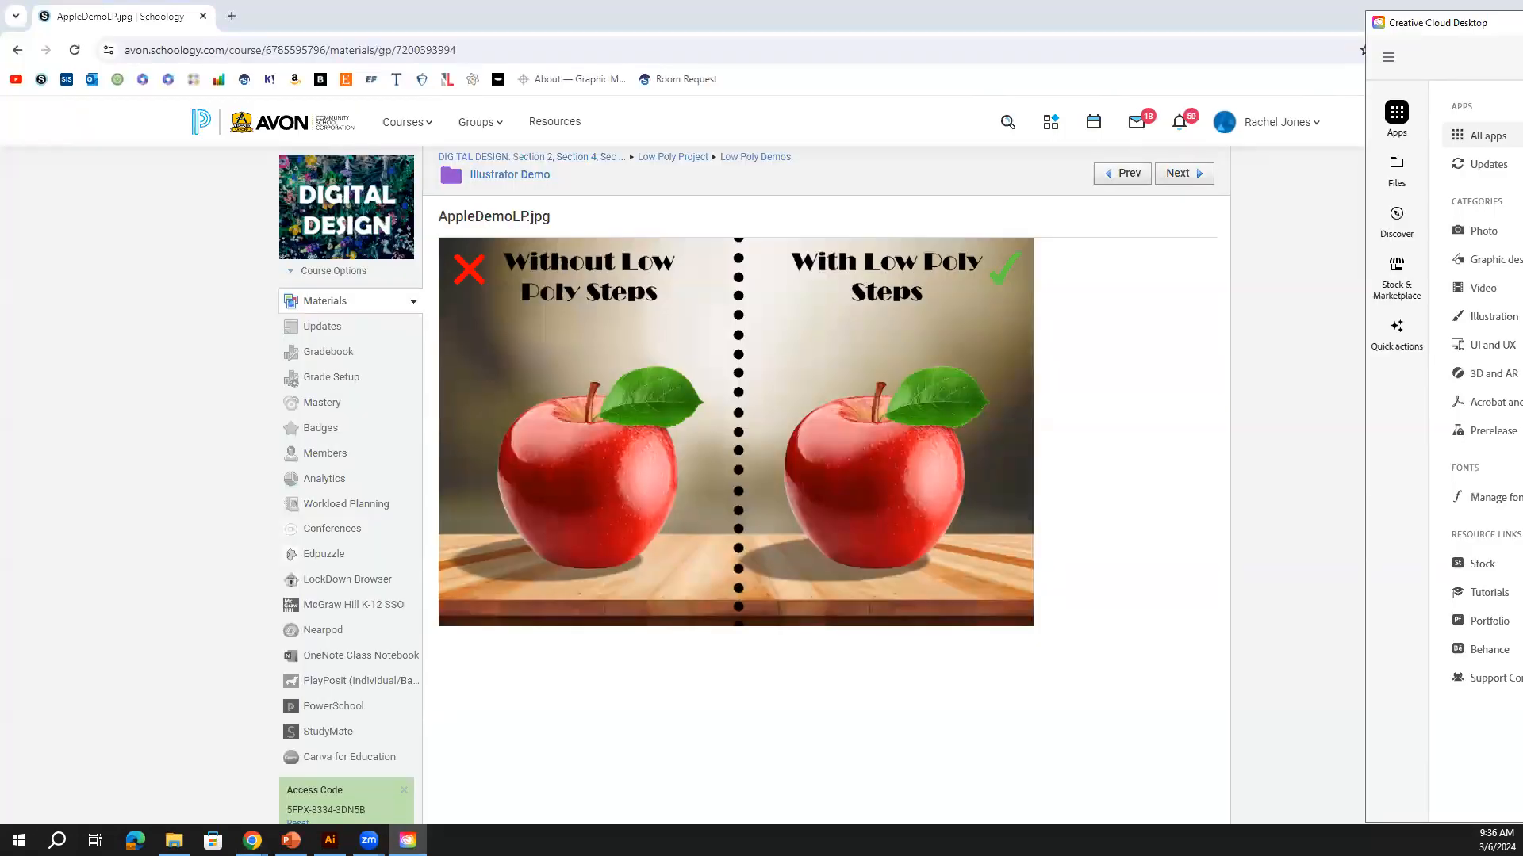
click(1476, 446)
click(329, 840)
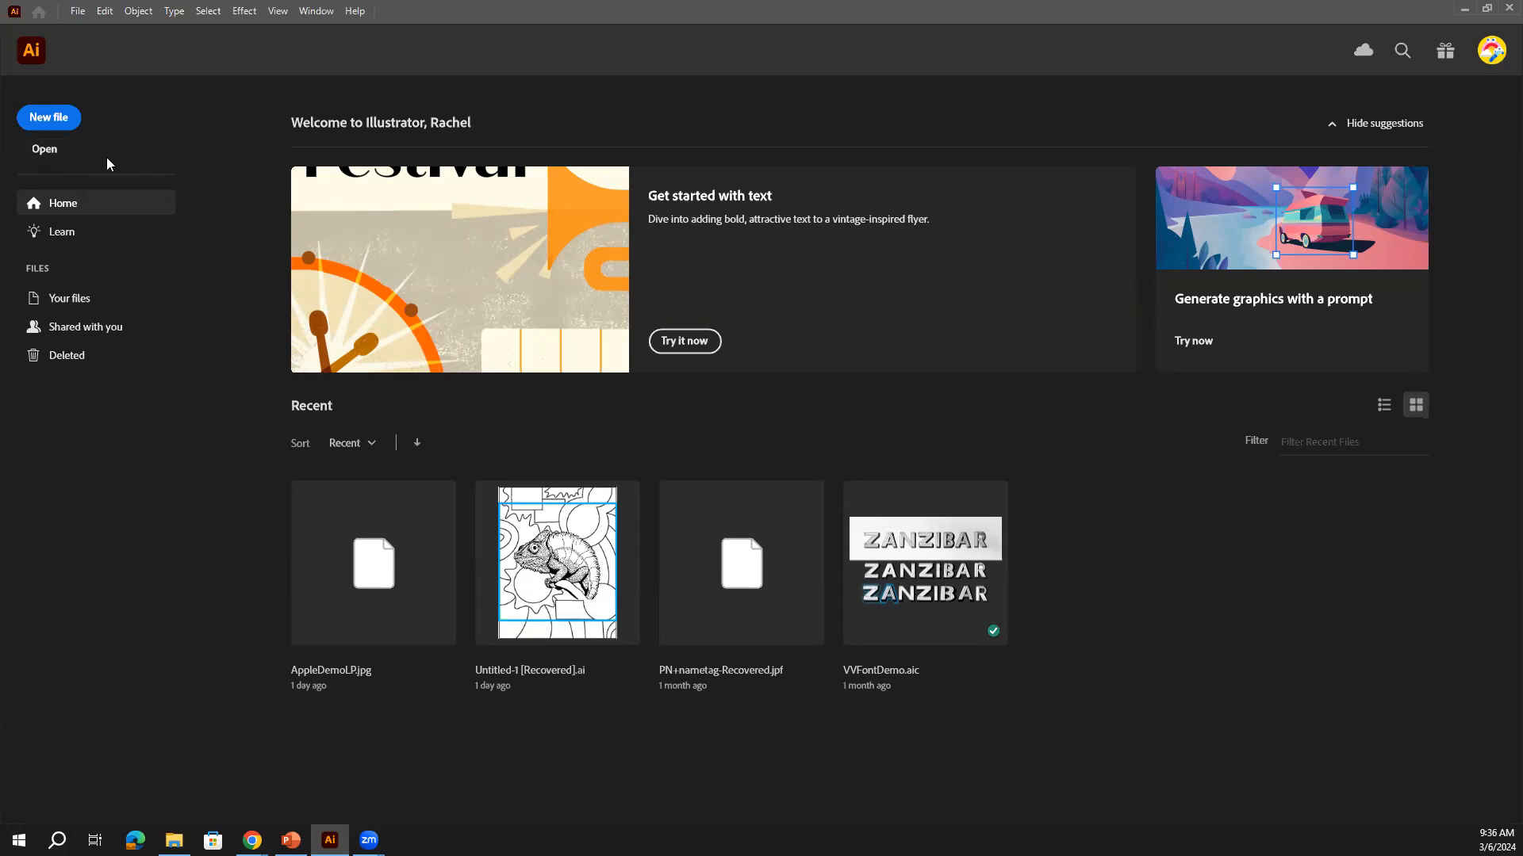
Start a new document from the Print presets and name it RjAppleDemo
click(65, 120)
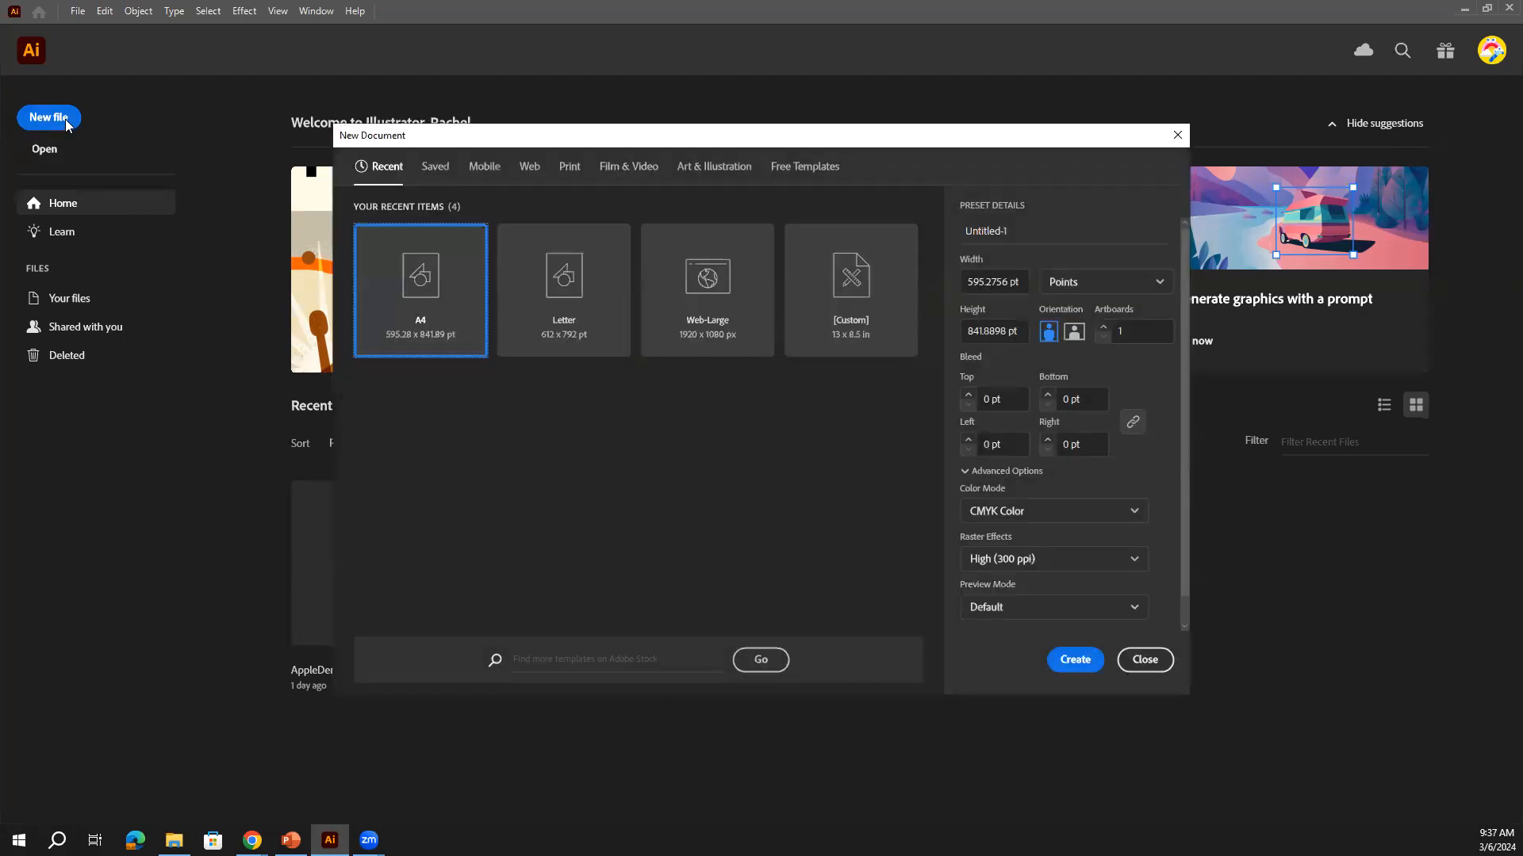
click(567, 165)
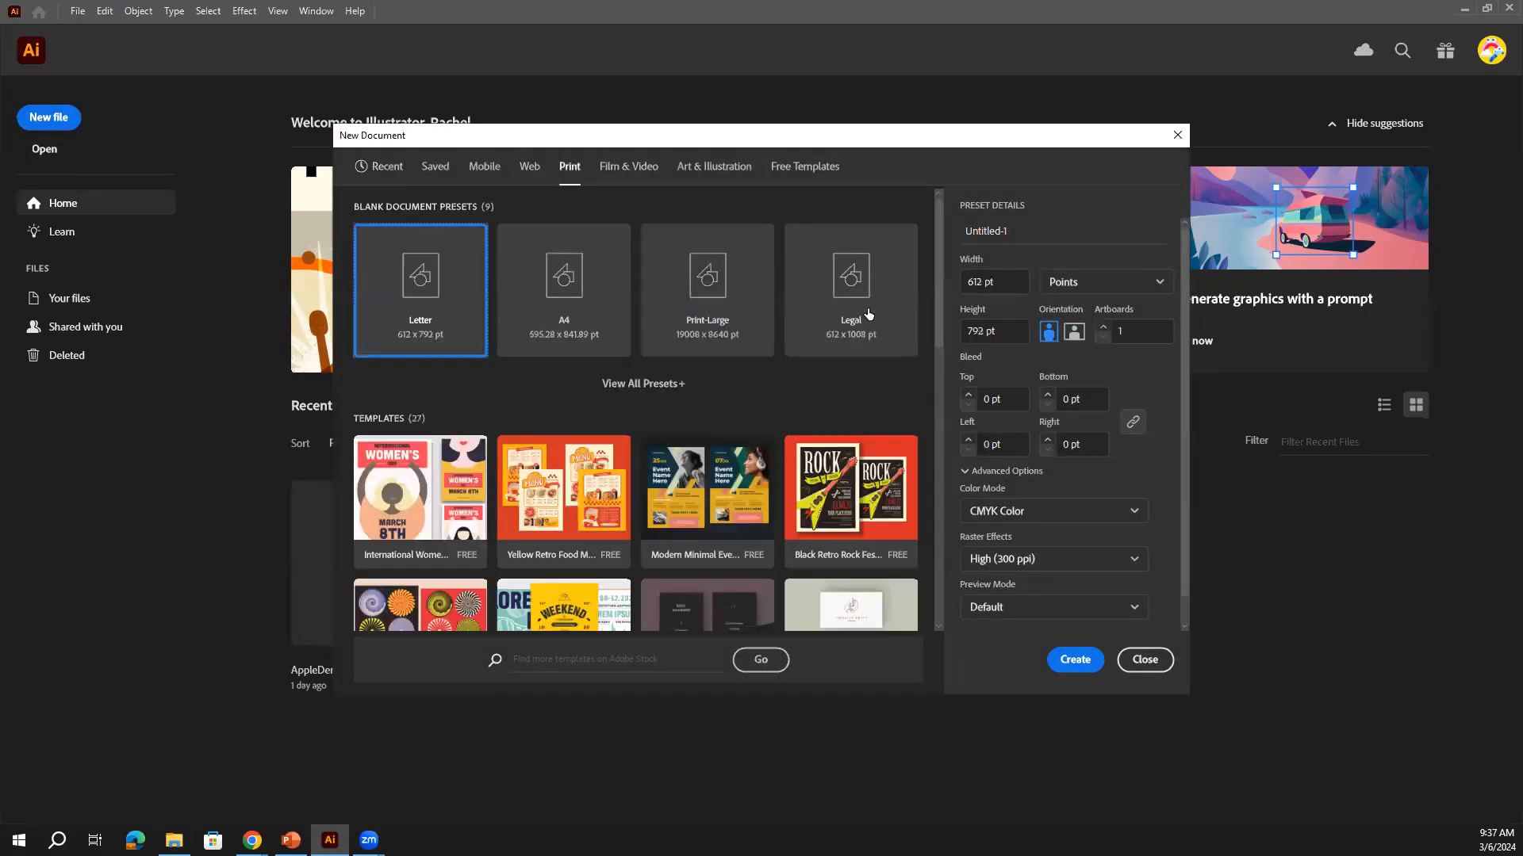
double_click(969, 230)
text(Ri)
text(Apple)
text(Demo)
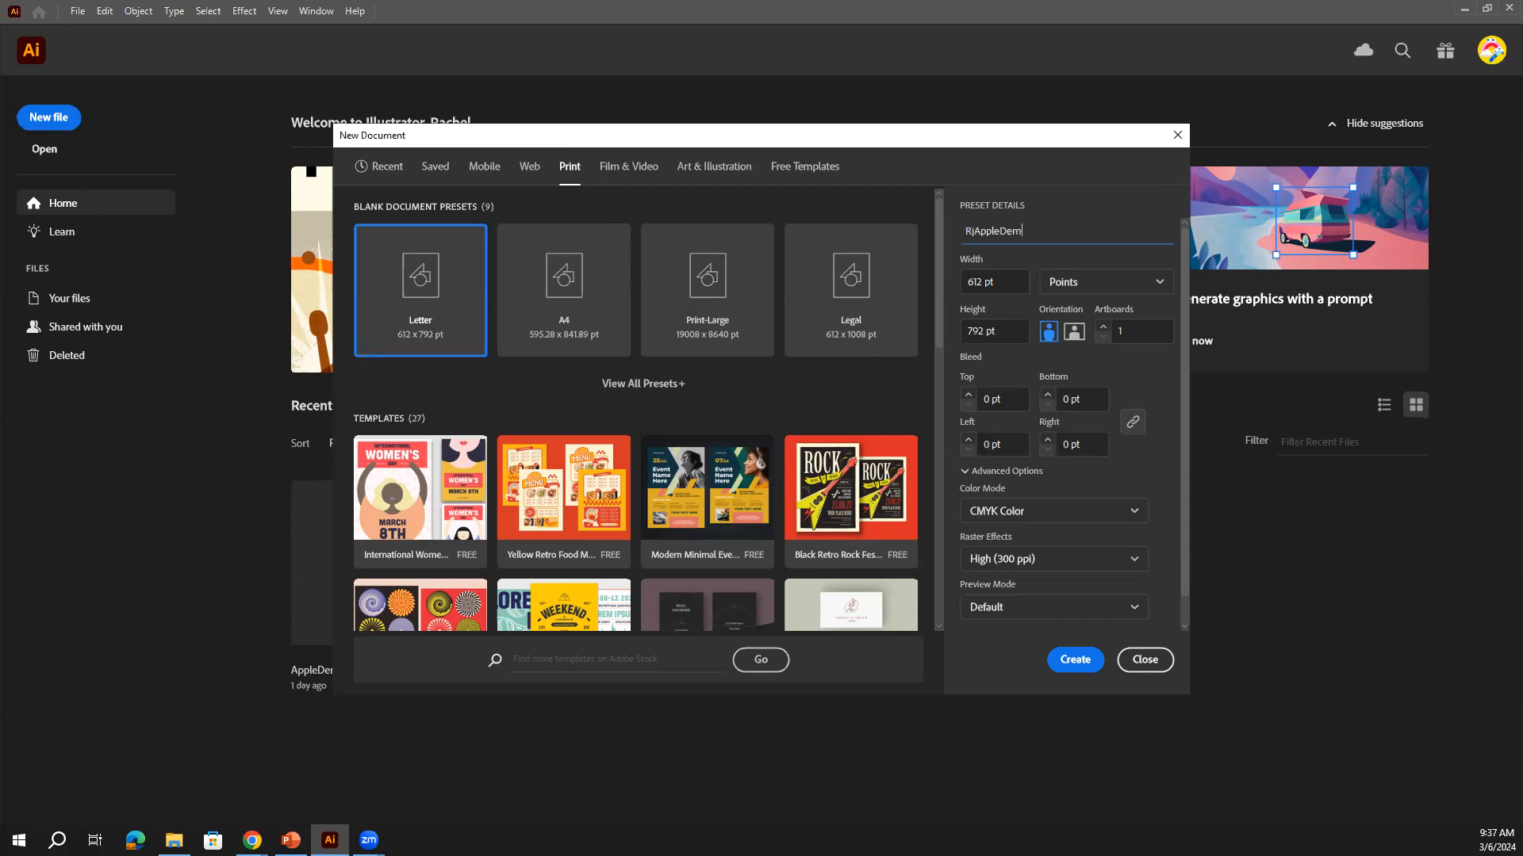
Set units to inches, height 13, landscape orientation and RGB colour, then create it
click(1106, 284)
click(1091, 401)
click(972, 330)
key(BackSpace)
text(3)
click(1073, 331)
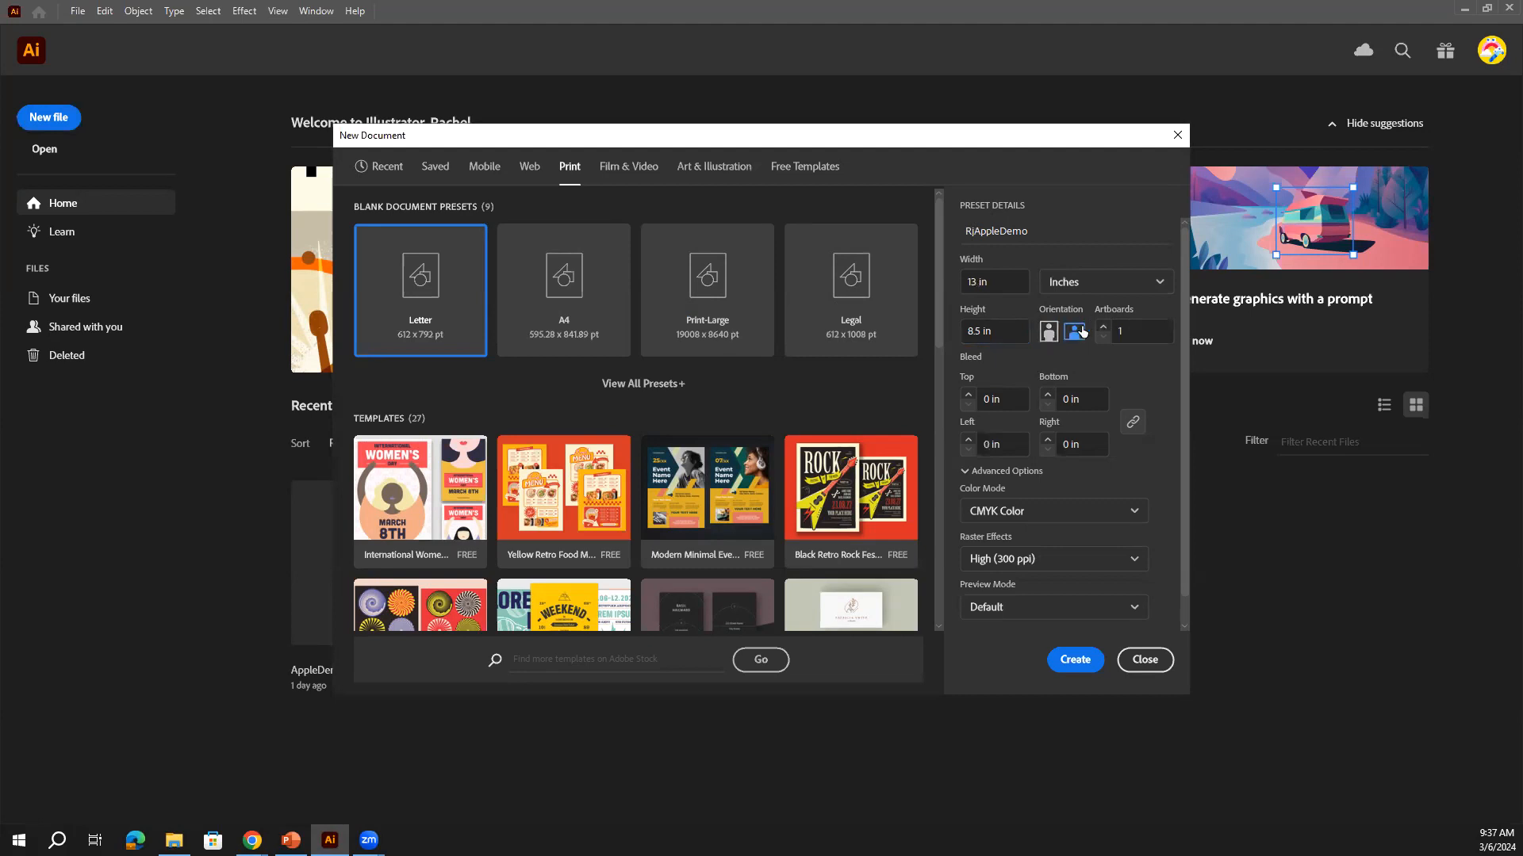
click(1118, 513)
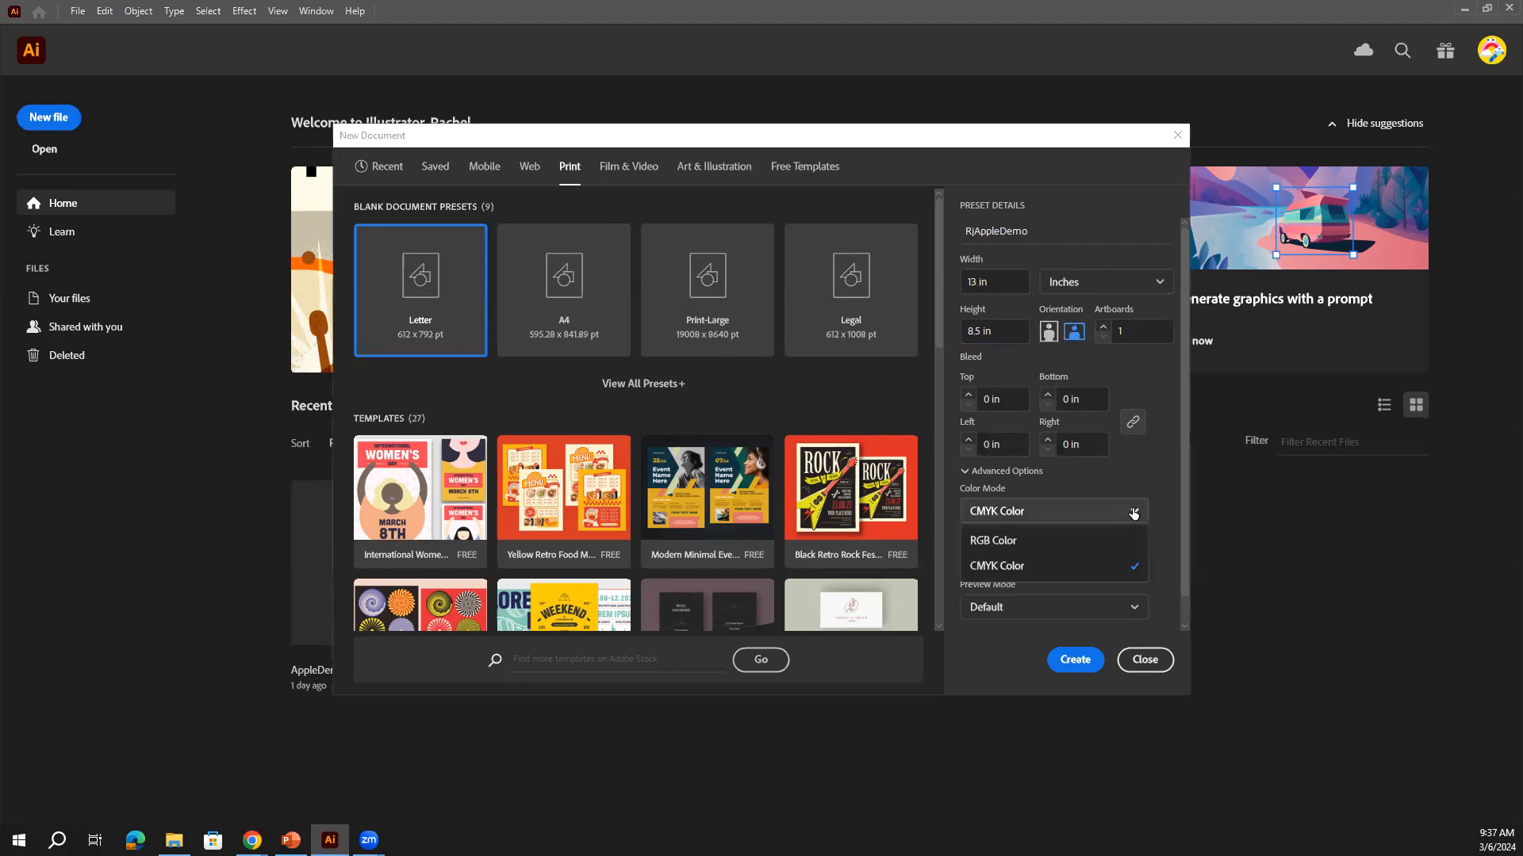
click(1099, 540)
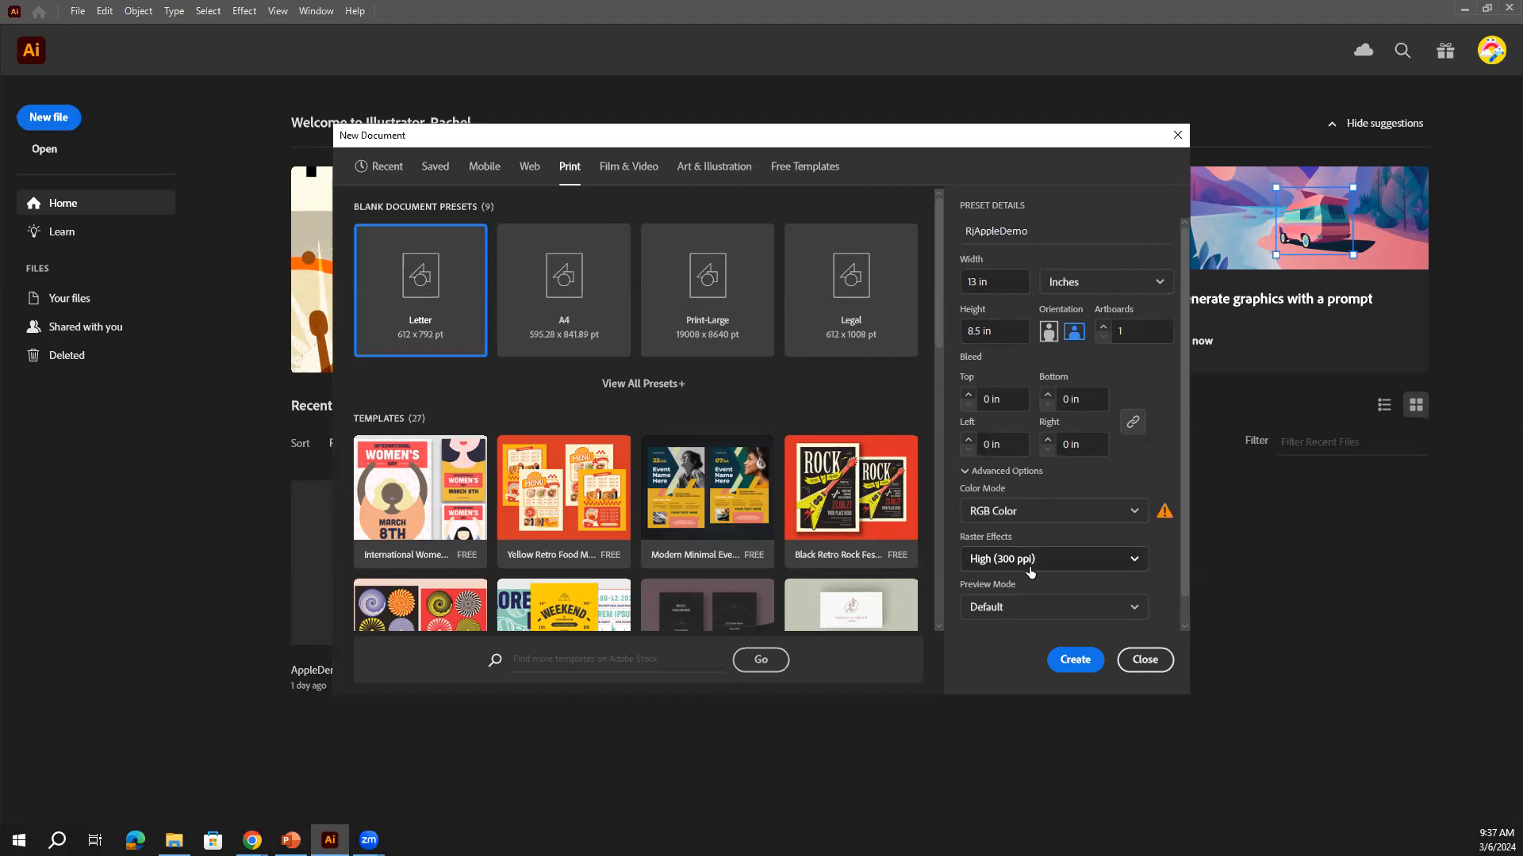
click(1098, 659)
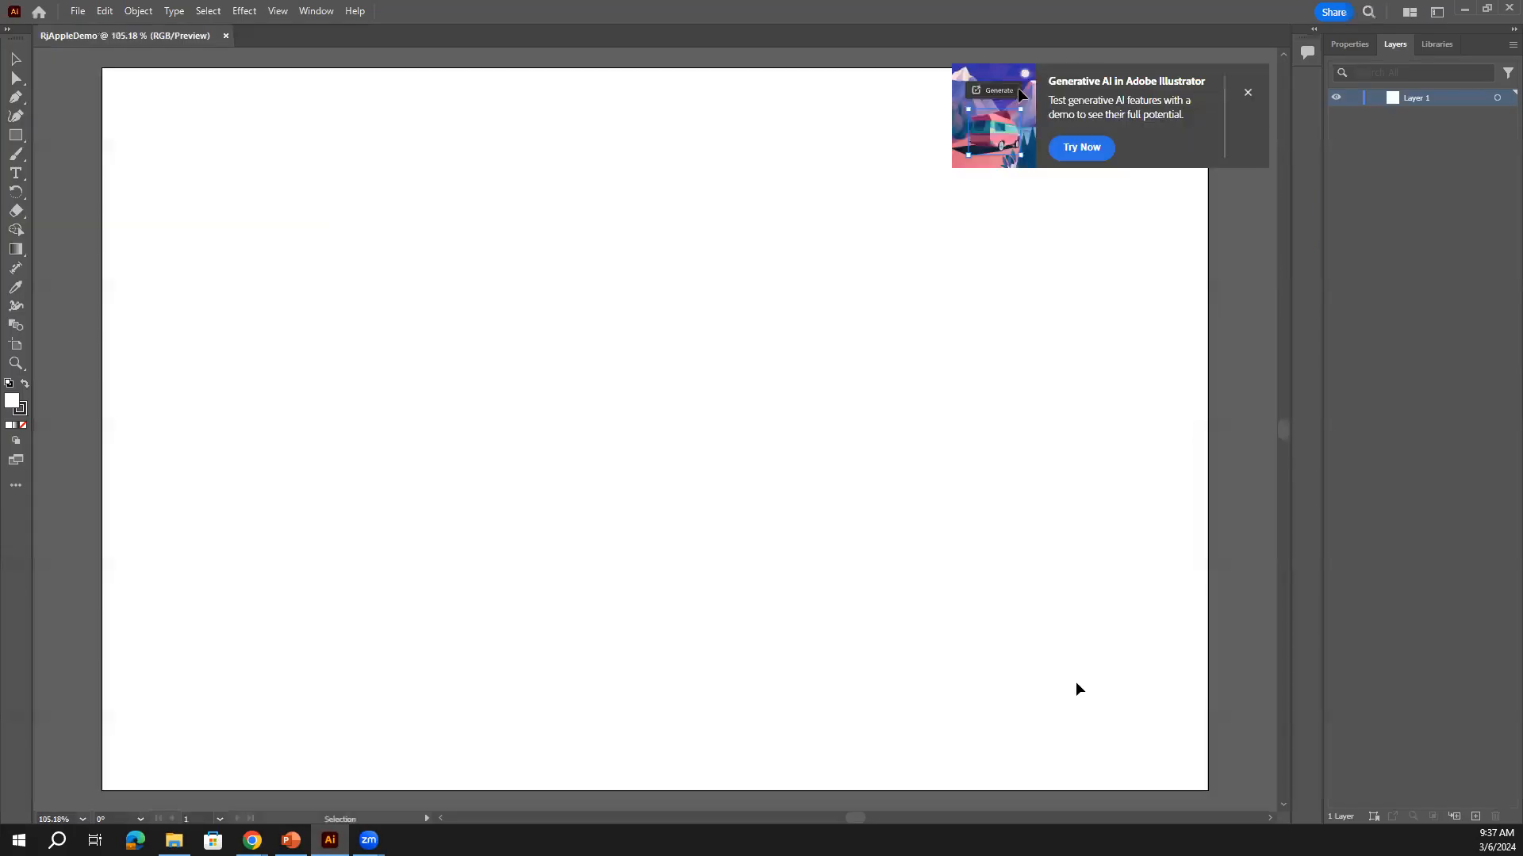
Dismiss the Generative AI promotion and reset the Essentials workspace via Window > Workspace
click(1248, 94)
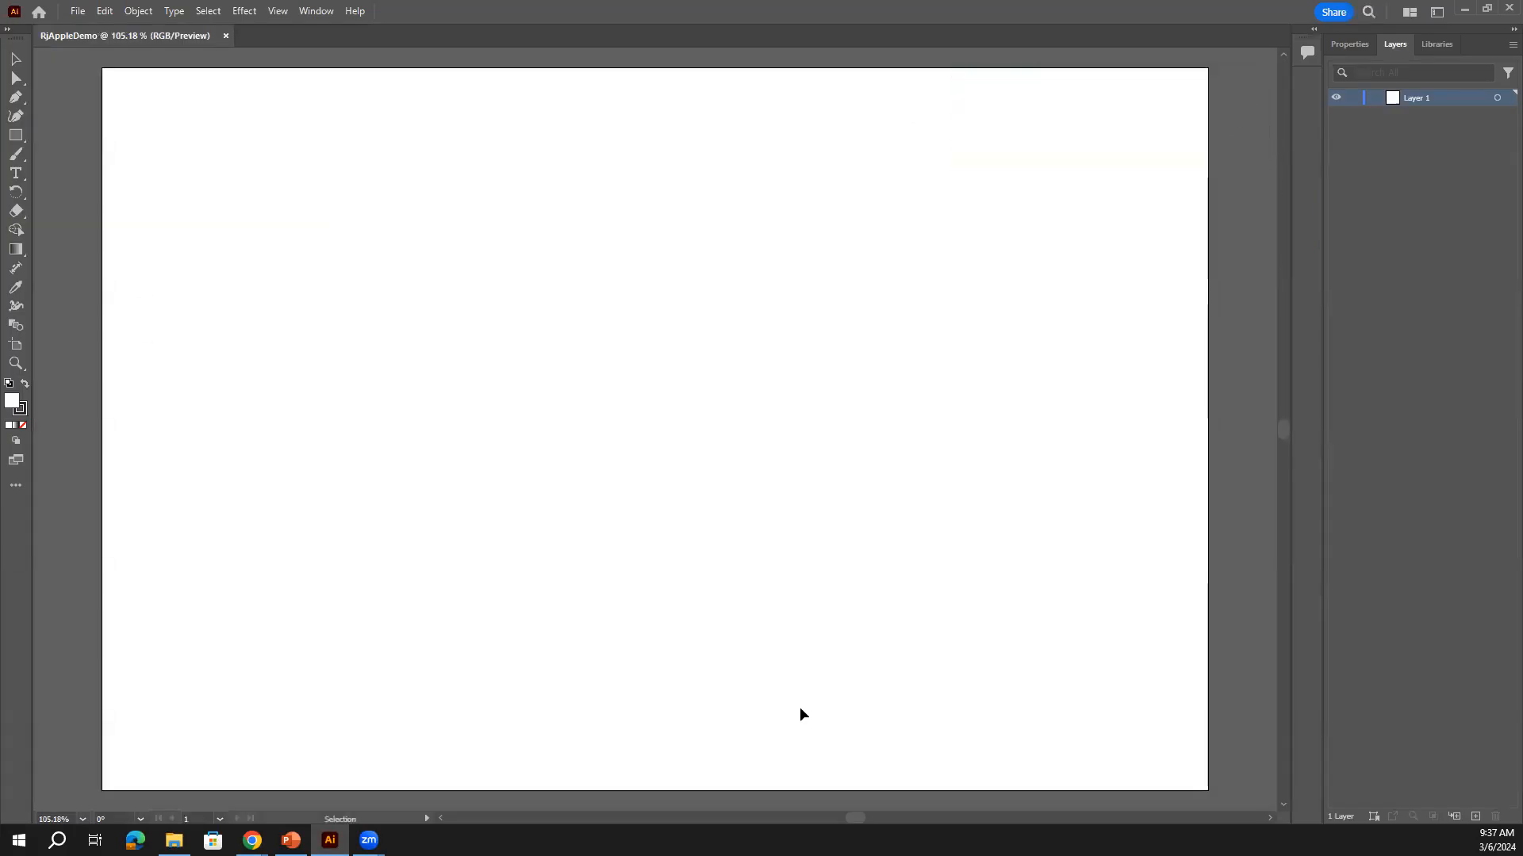
click(1348, 45)
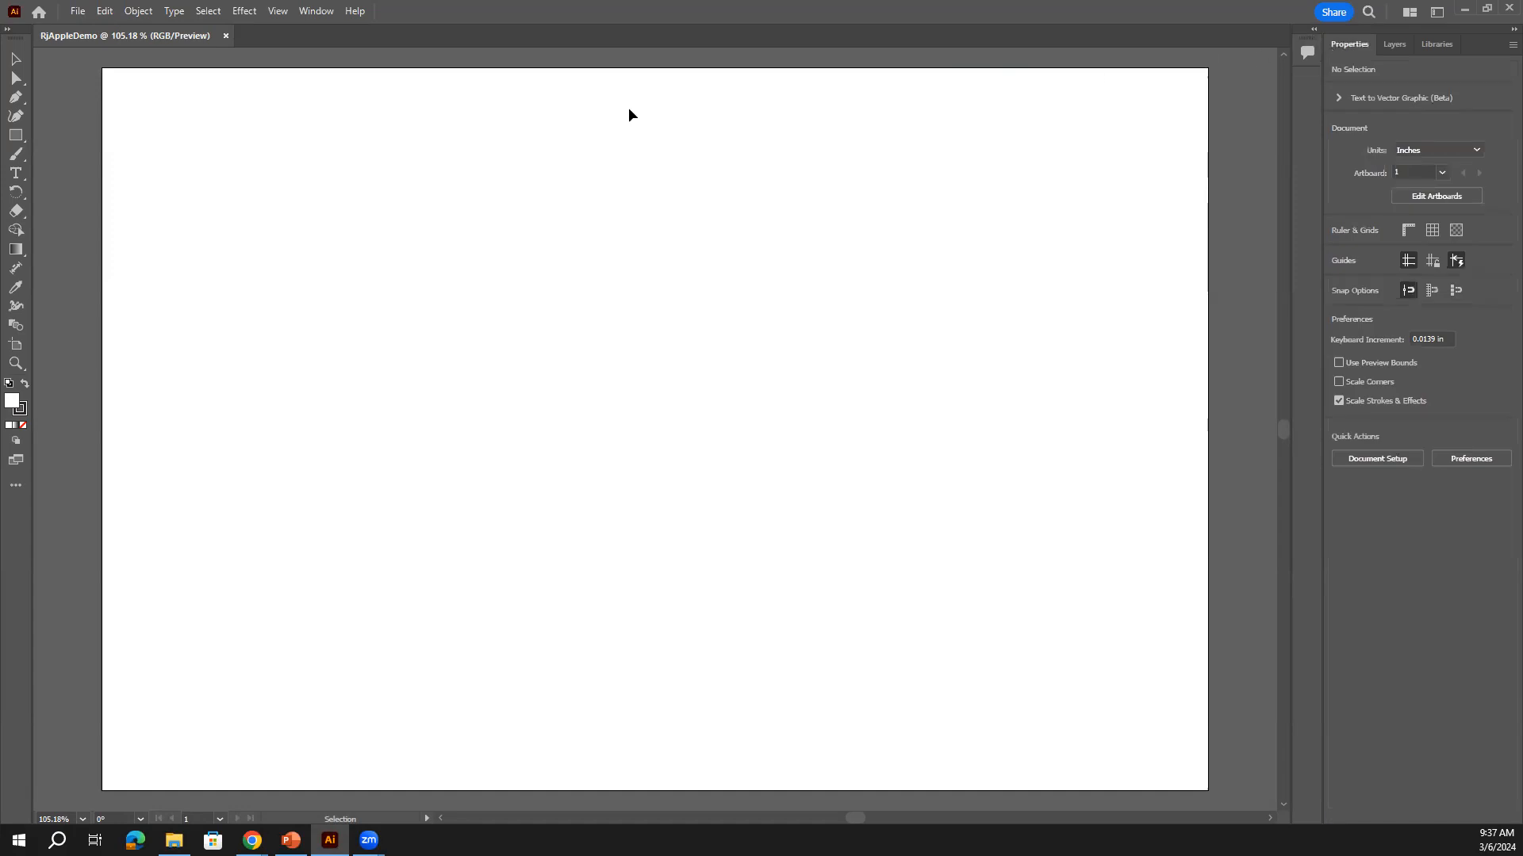
click(324, 16)
mouse_move(459, 101)
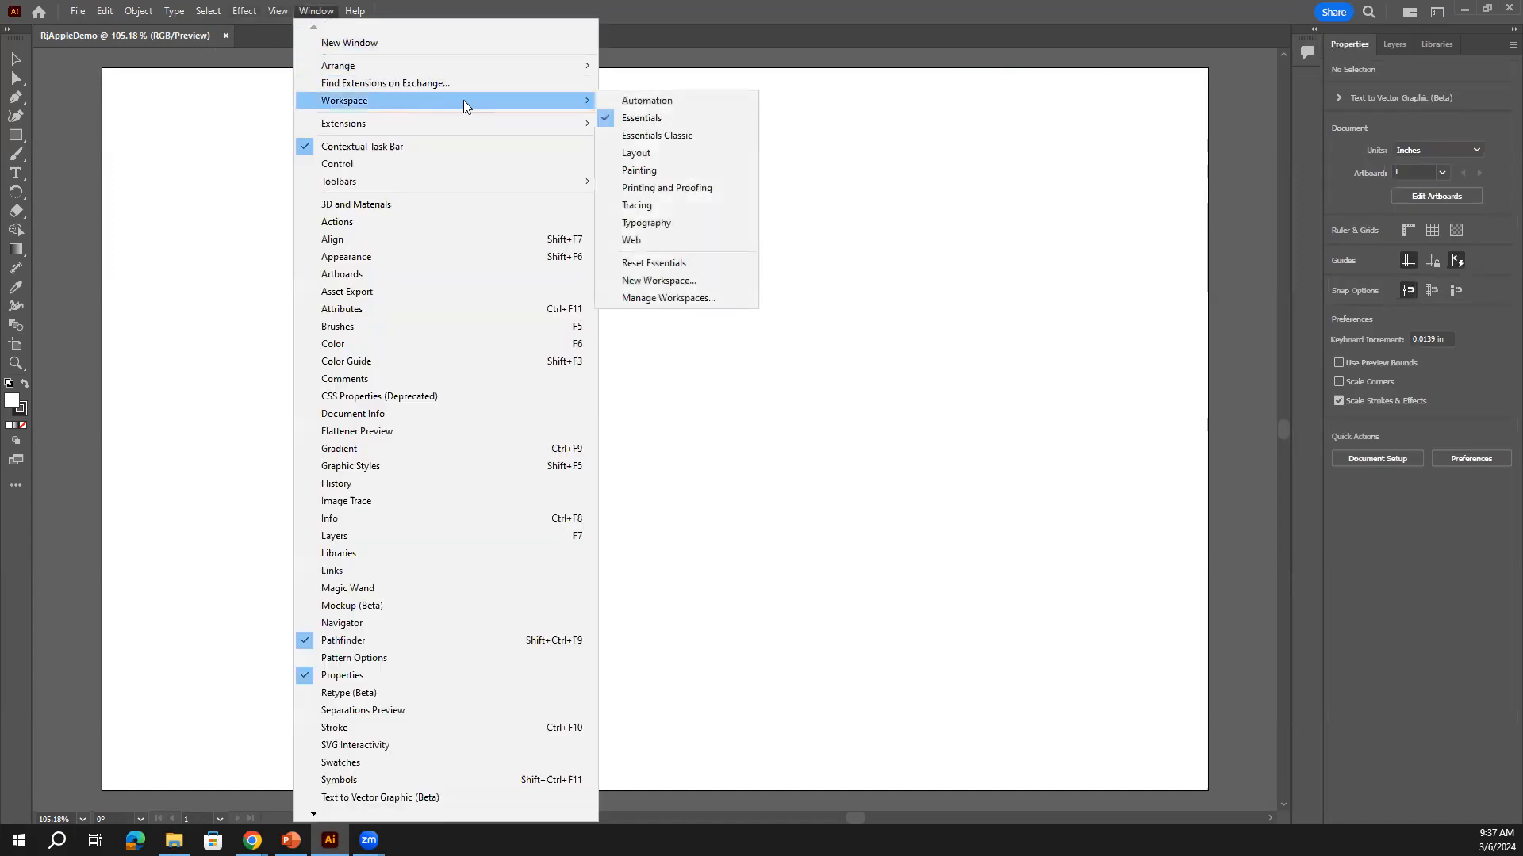
click(702, 269)
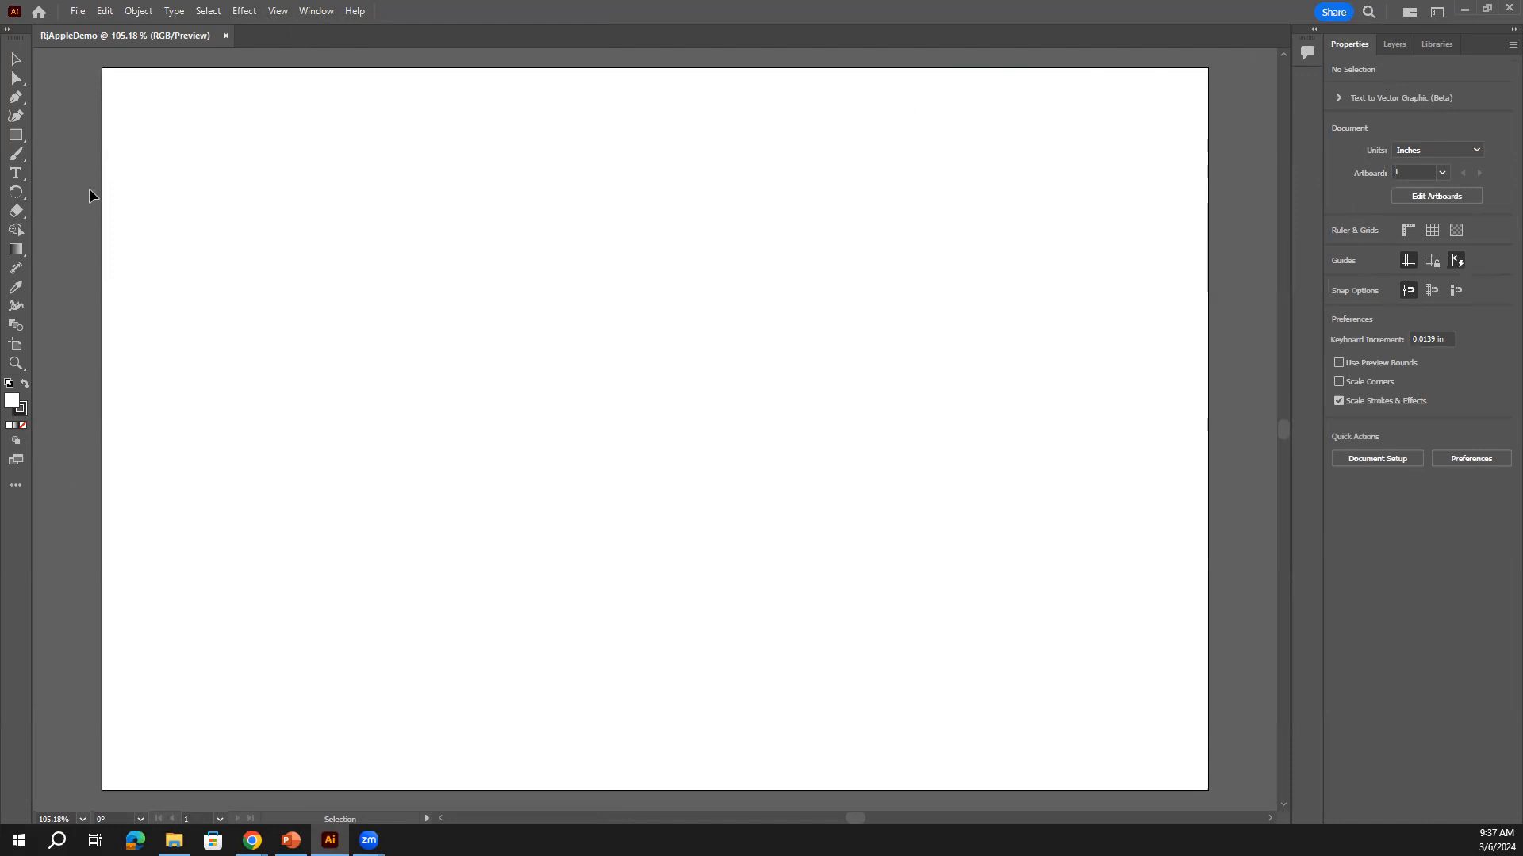
Switch between the Layers and Properties panels and expand the Text to Vector Graphic options
key(a)
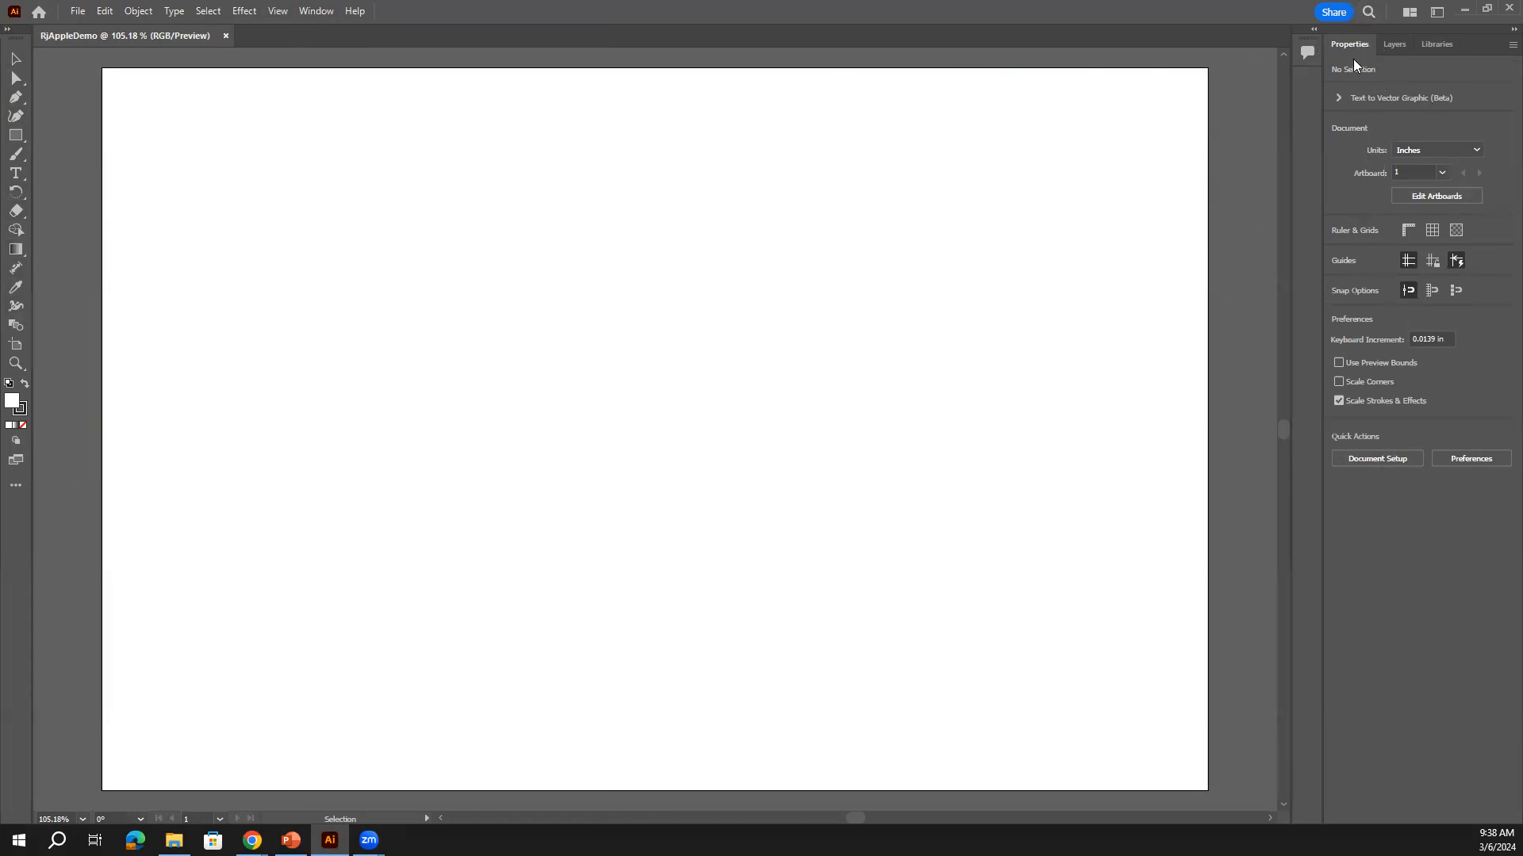
click(1393, 45)
click(1339, 44)
click(1392, 48)
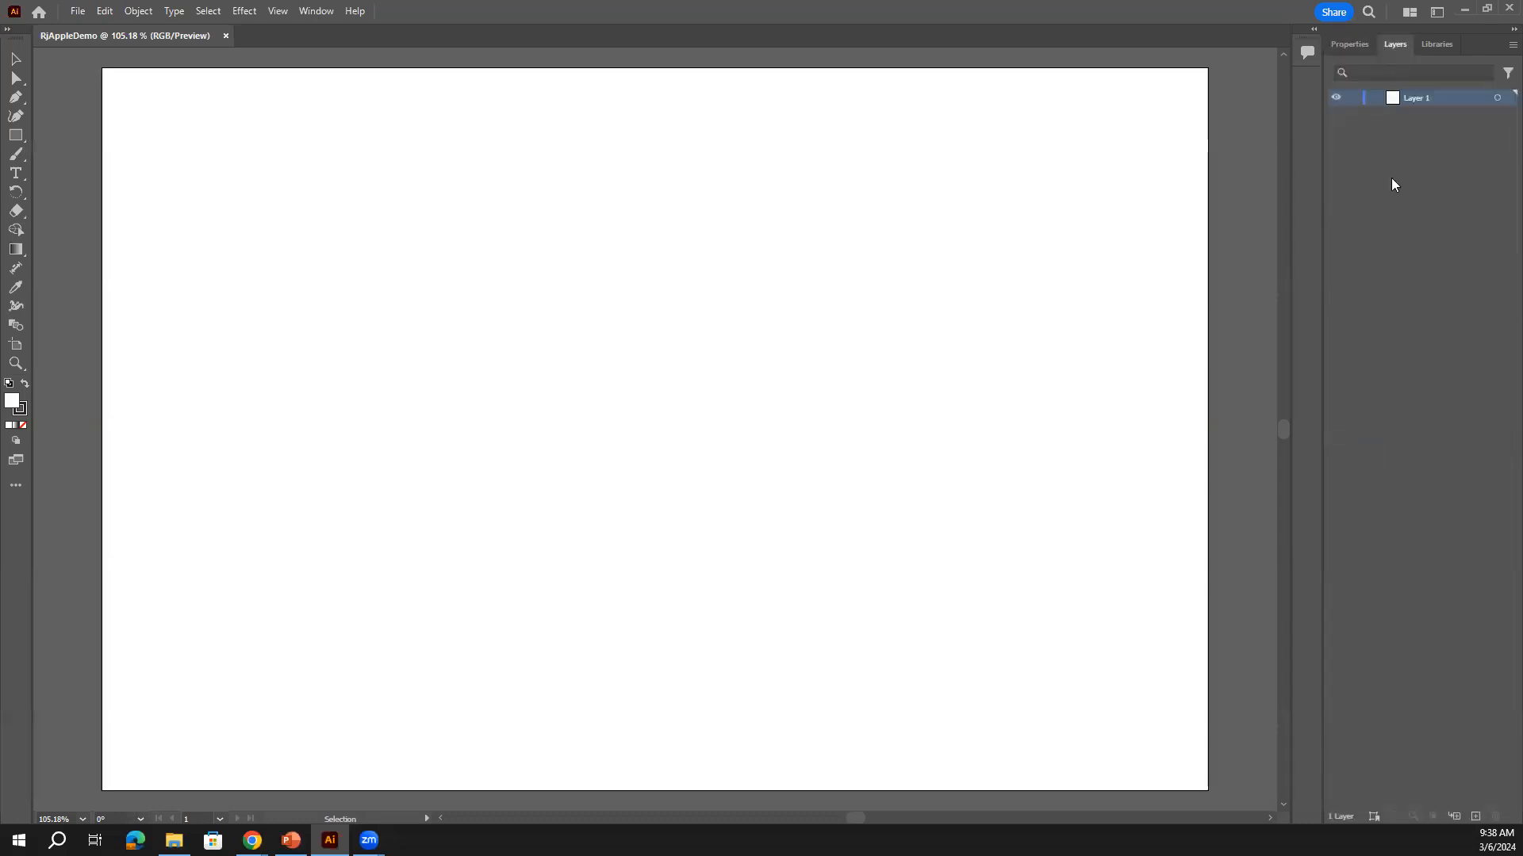
click(1340, 48)
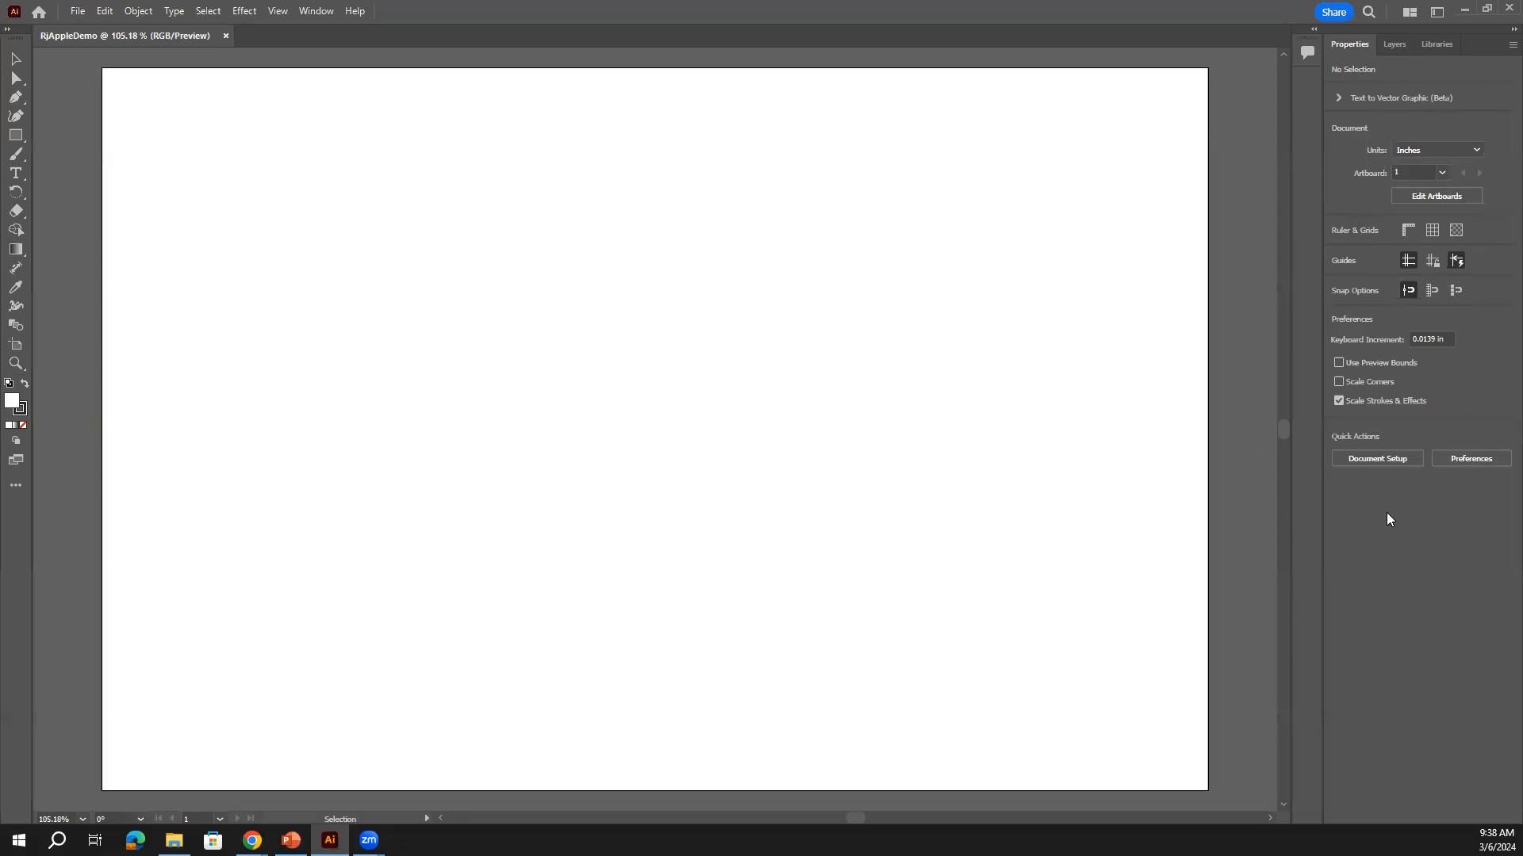
click(1334, 96)
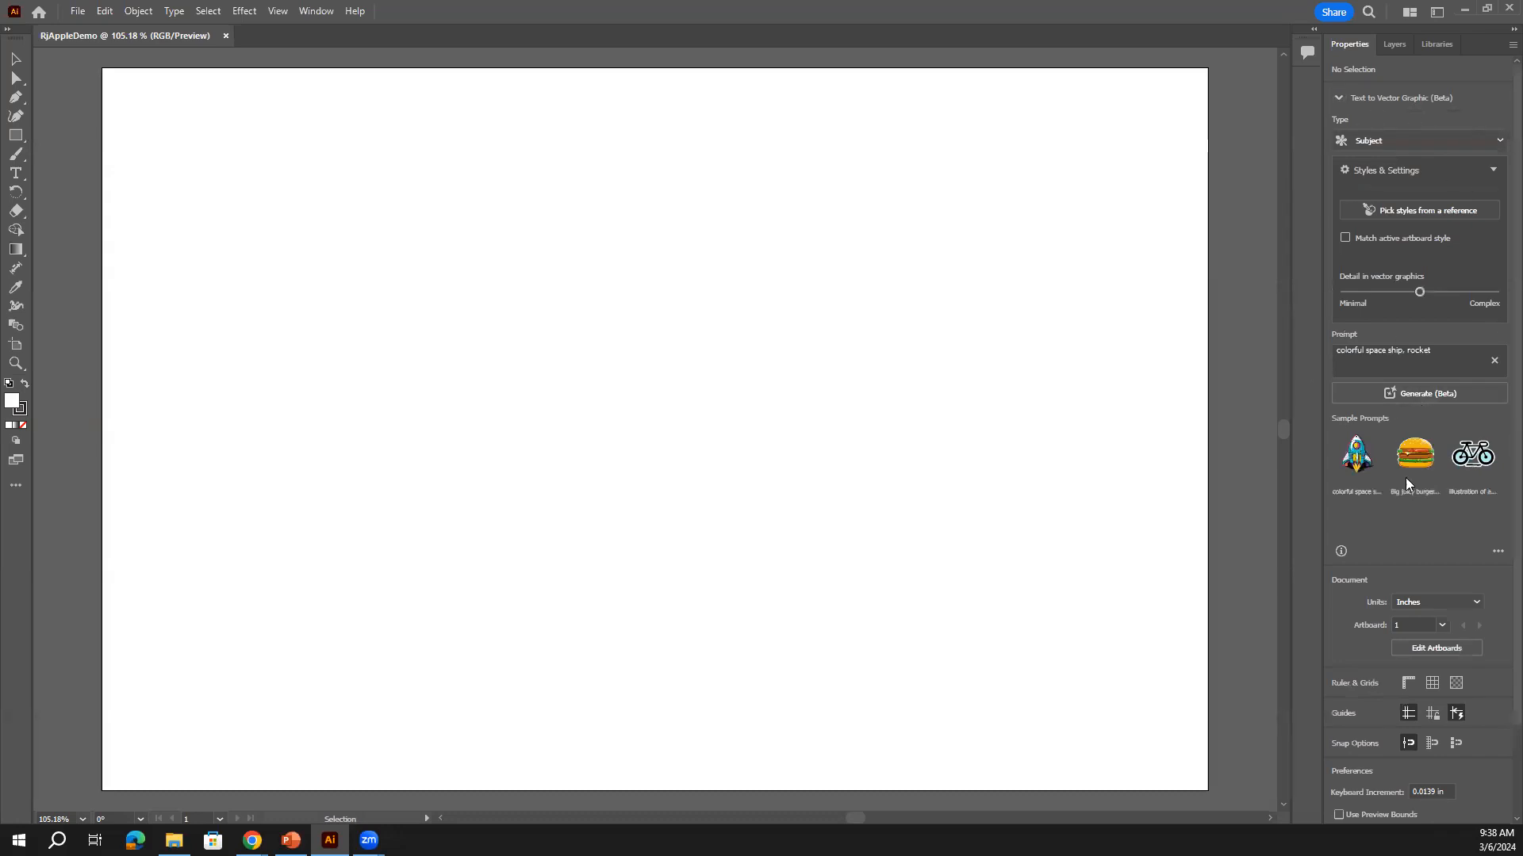
click(1338, 97)
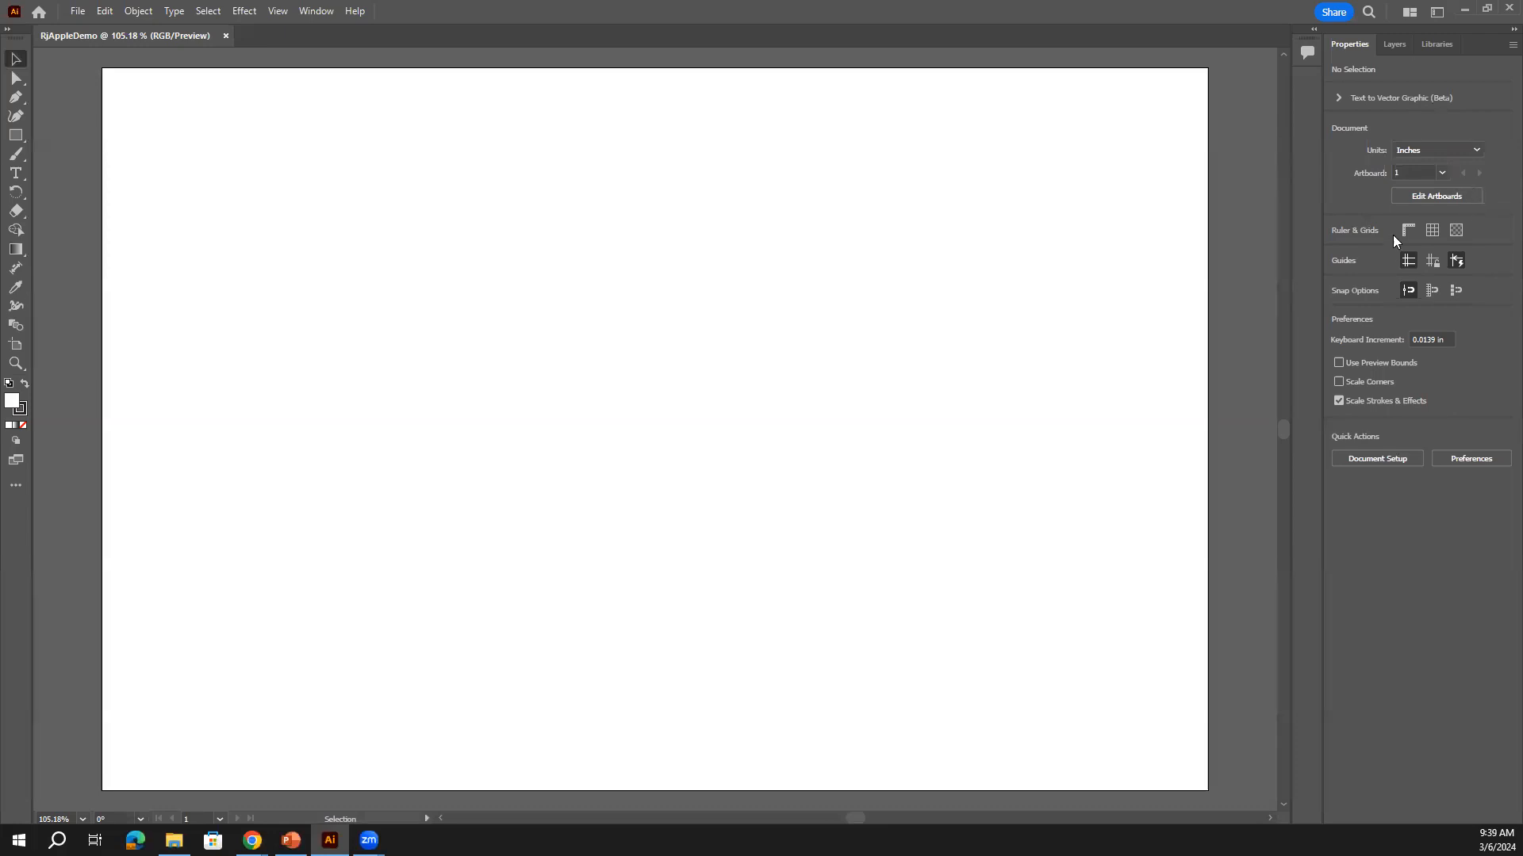
click(1392, 48)
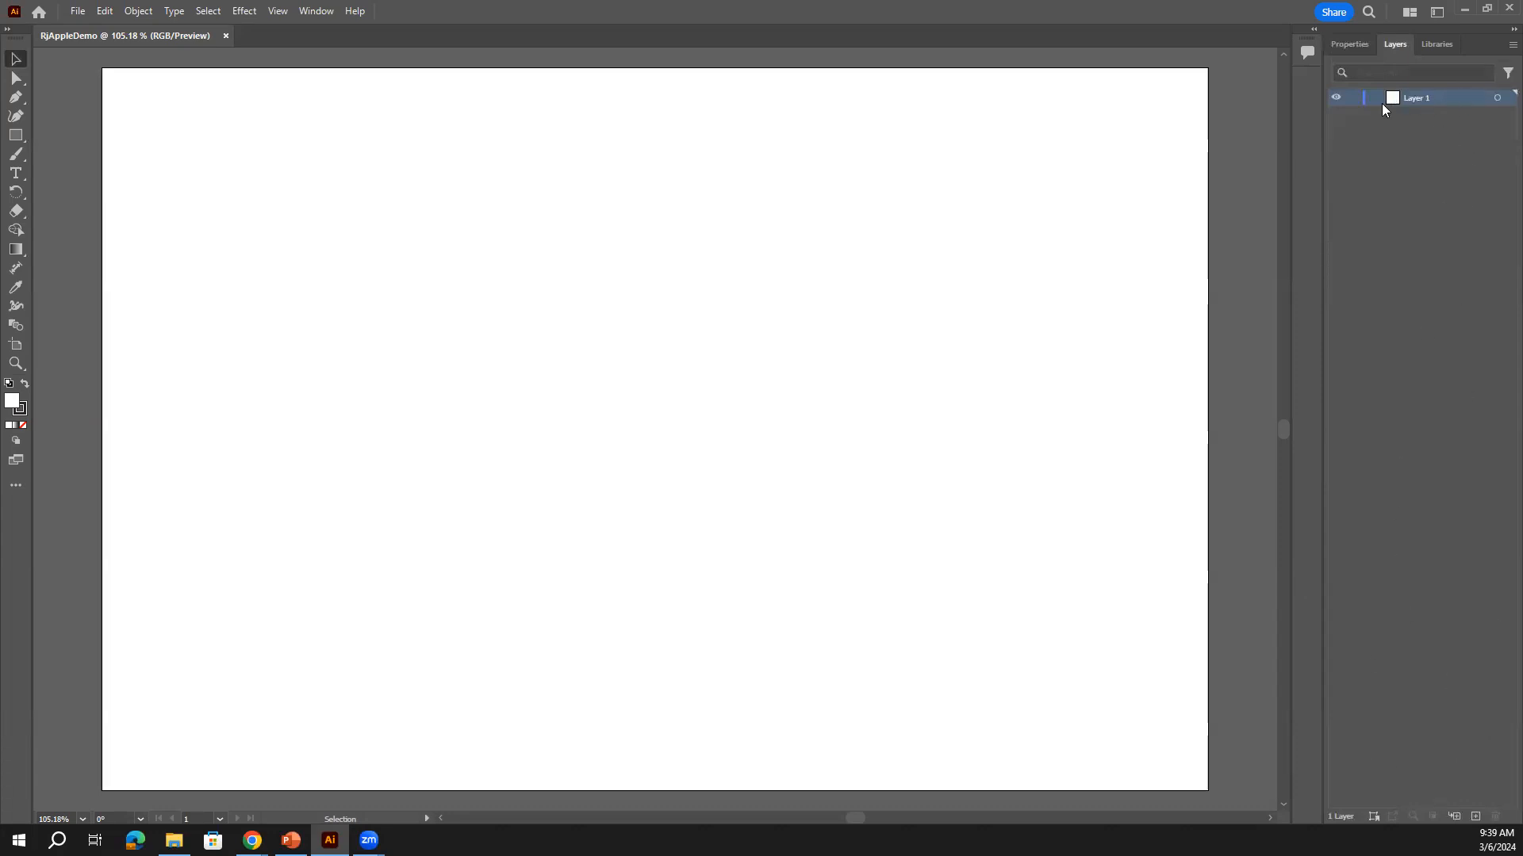
click(1335, 98)
click(1336, 99)
click(1336, 99)
click(1336, 99)
key(ctrl+y)
click(1350, 44)
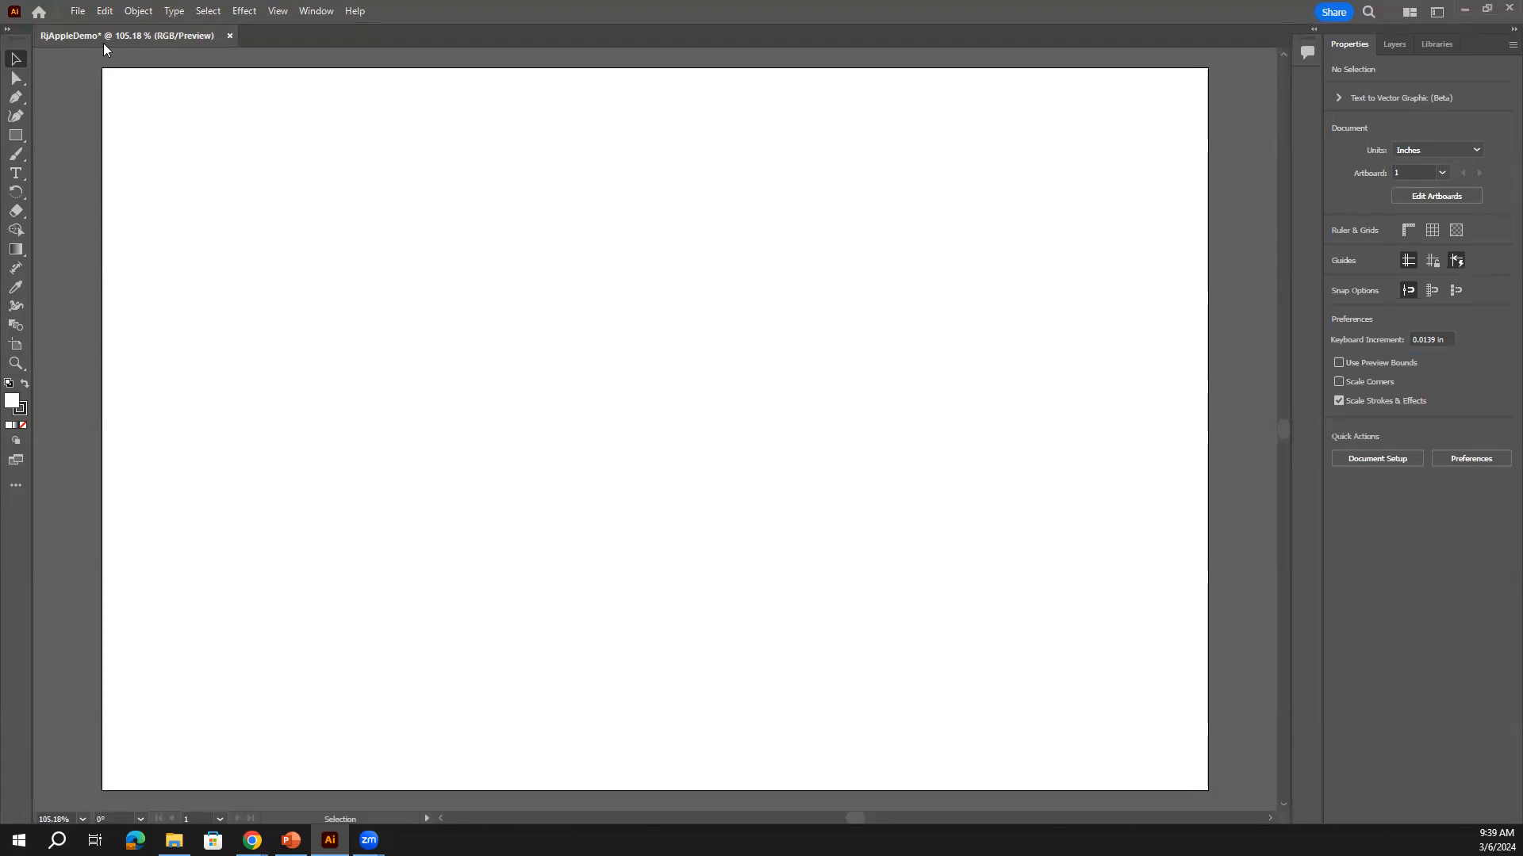
Bring up the Open dialog from the File menu
click(78, 11)
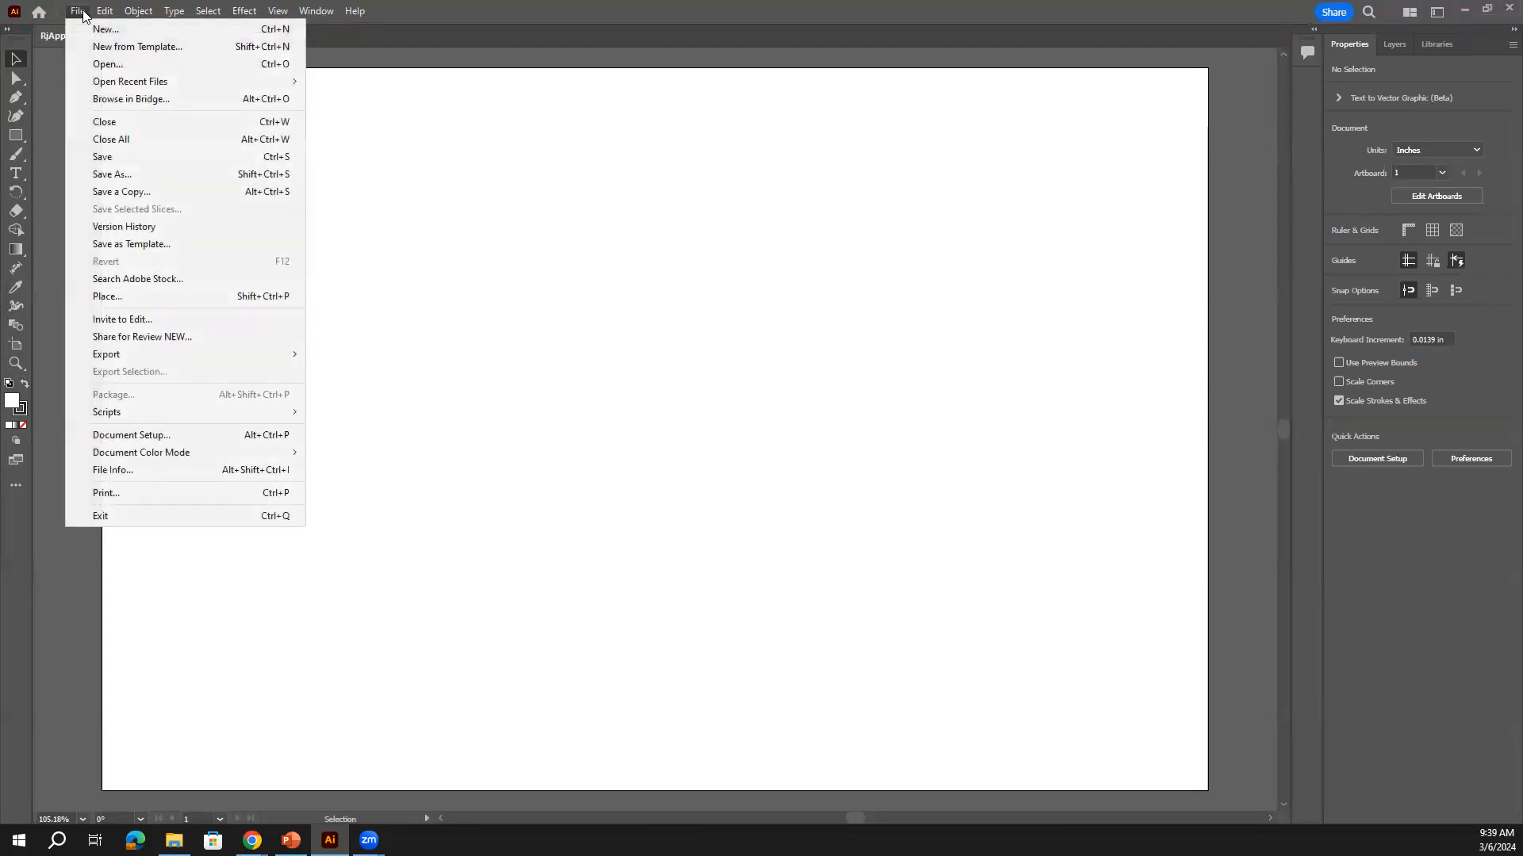
click(119, 69)
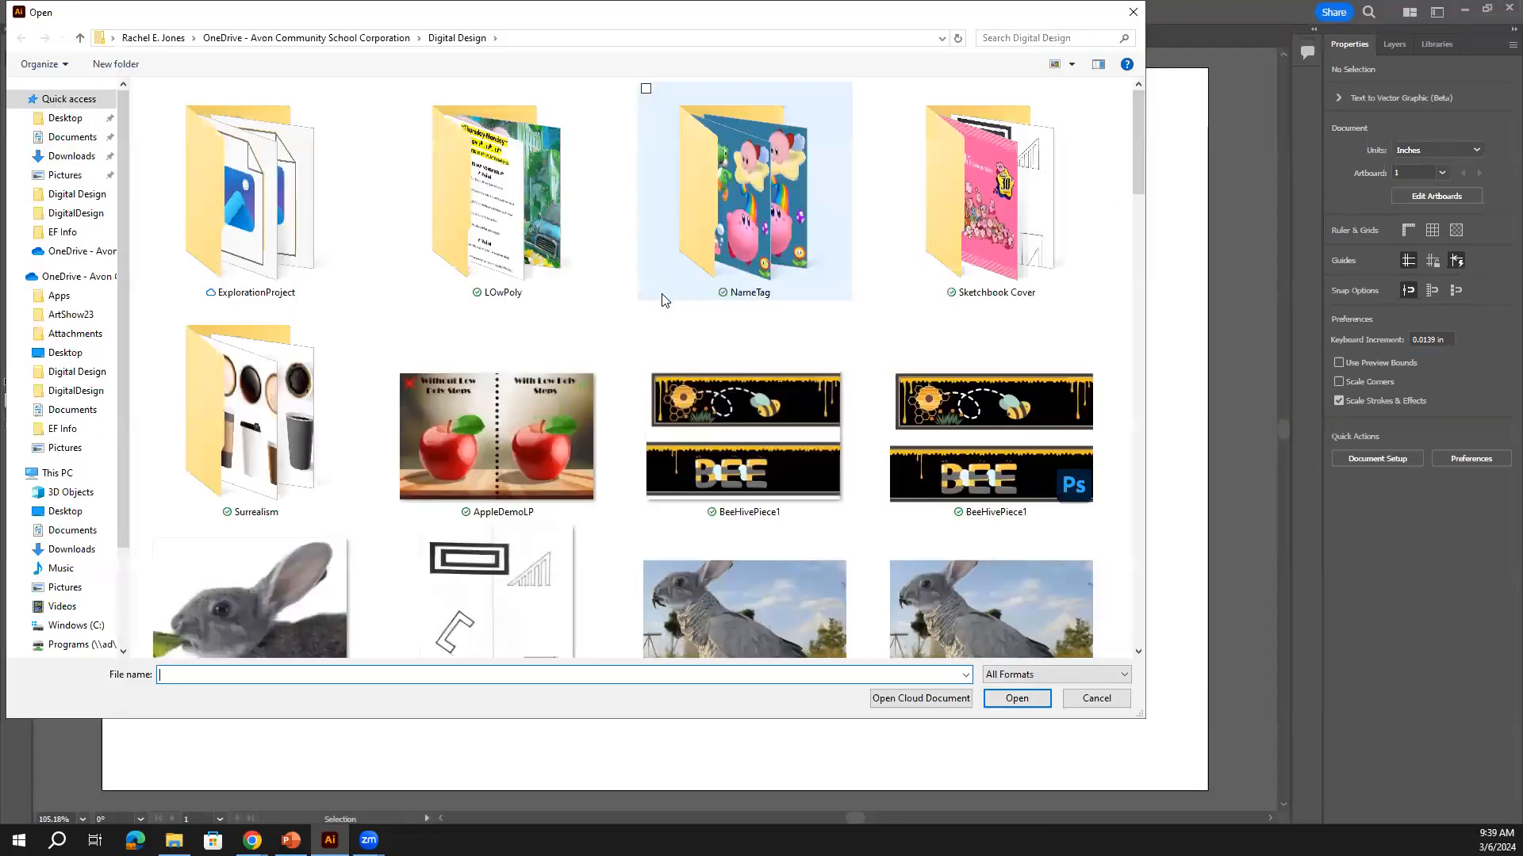
scroll(760, 347, down, 5)
scroll(845, 428, down, 10)
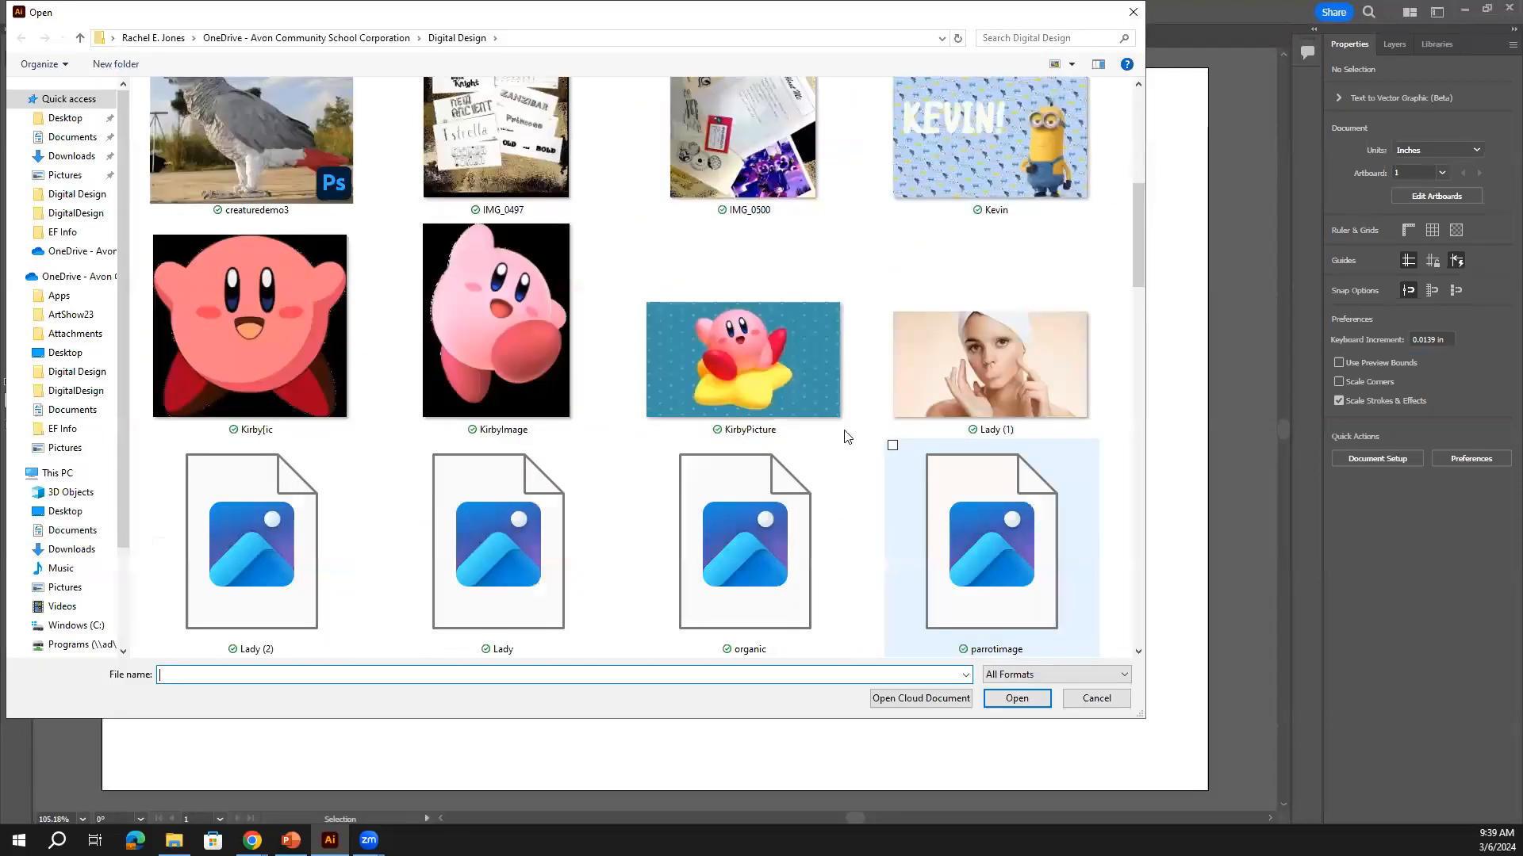
scroll(832, 397, up, 3)
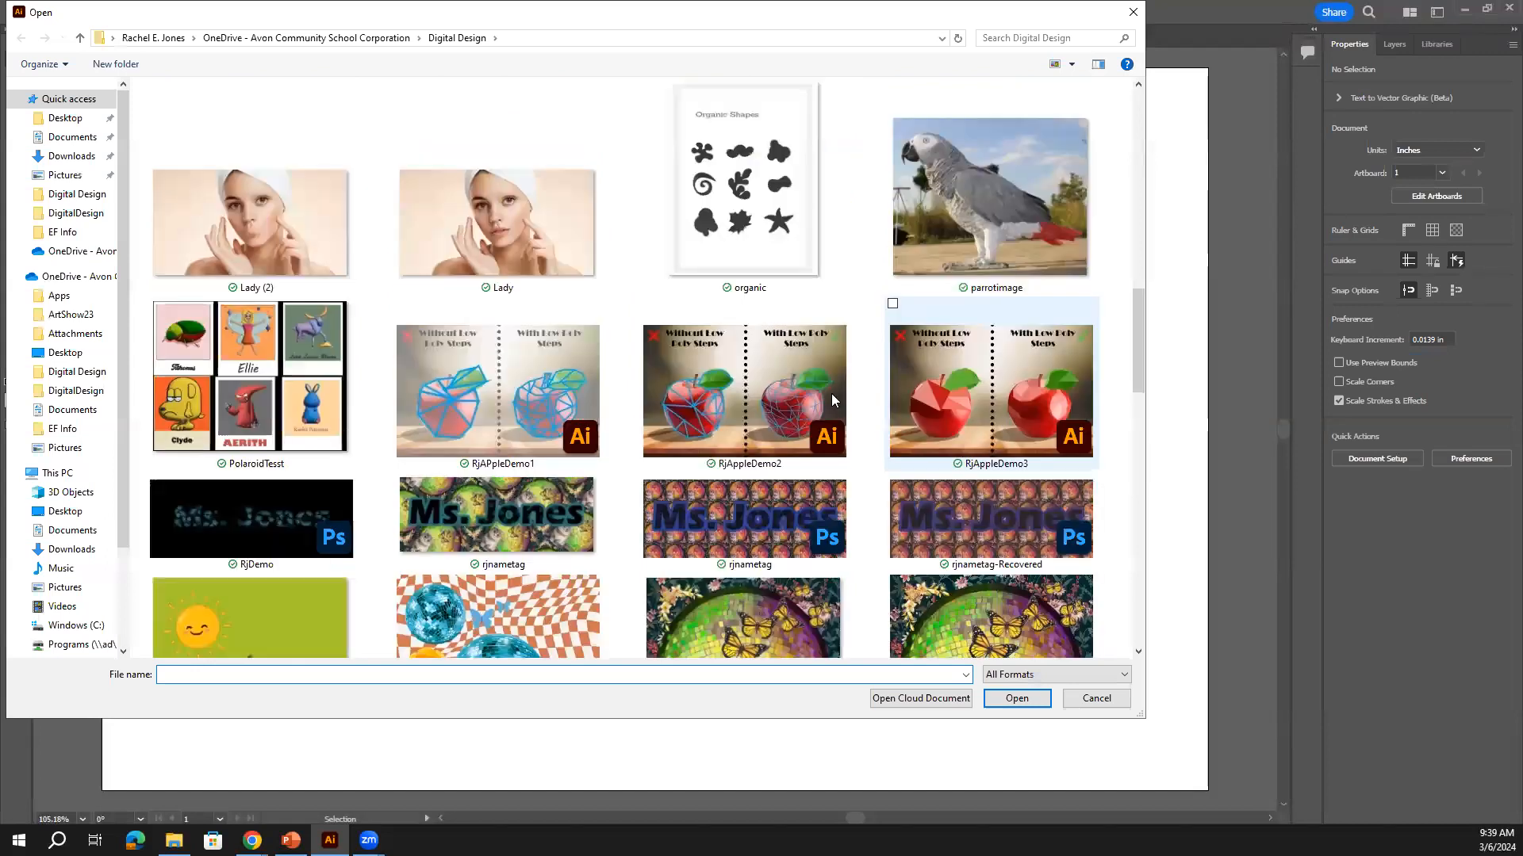
scroll(832, 393, down, 5)
scroll(841, 392, up, 8)
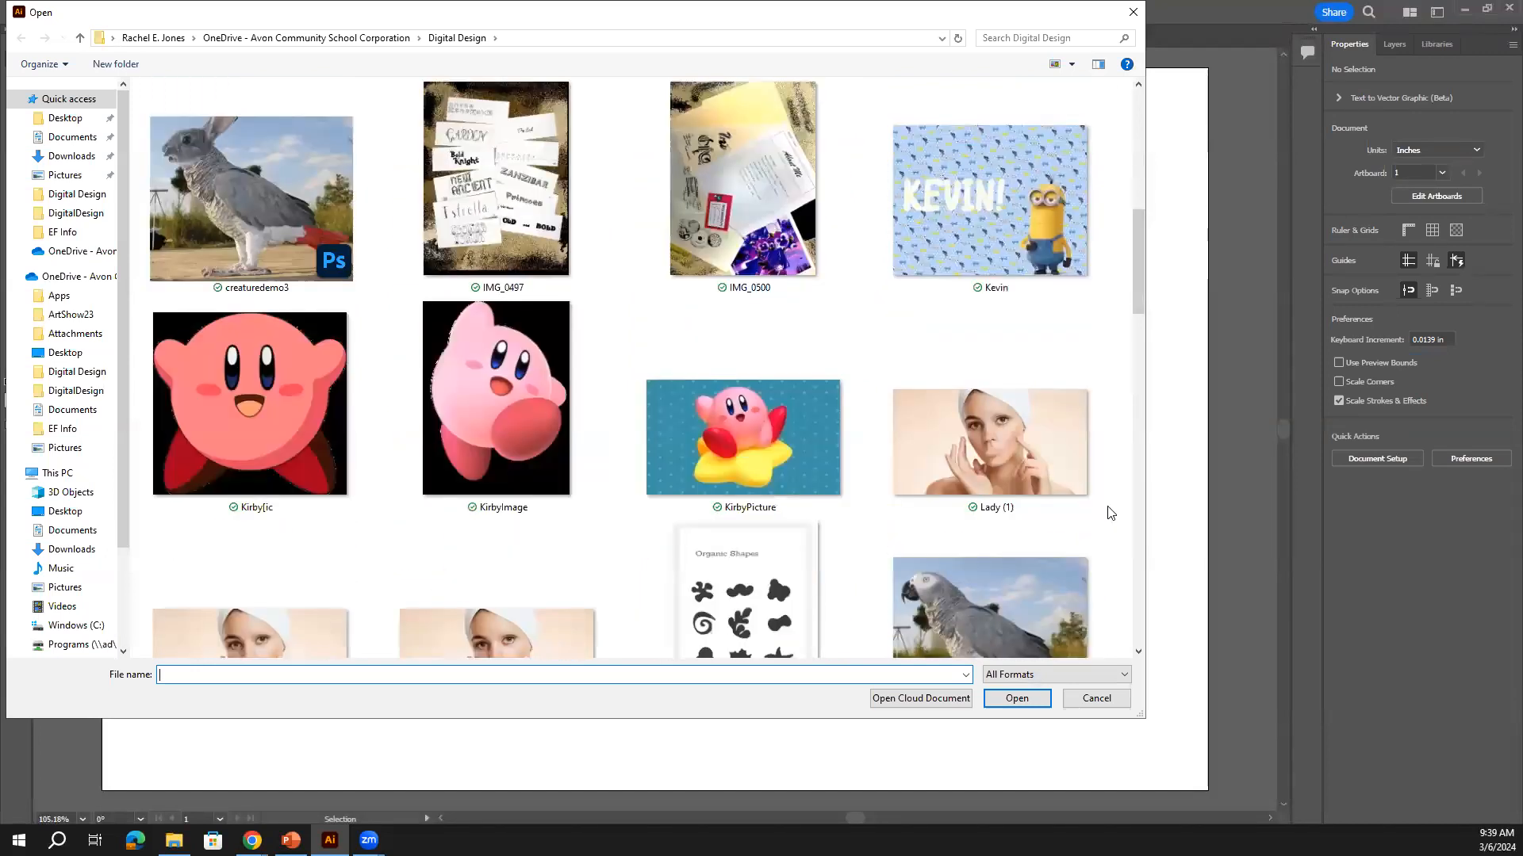
Enlarge the dialog, show medium icons, and open AppleDemoLP from the Downloads folder
drag(1142, 712, 1360, 748)
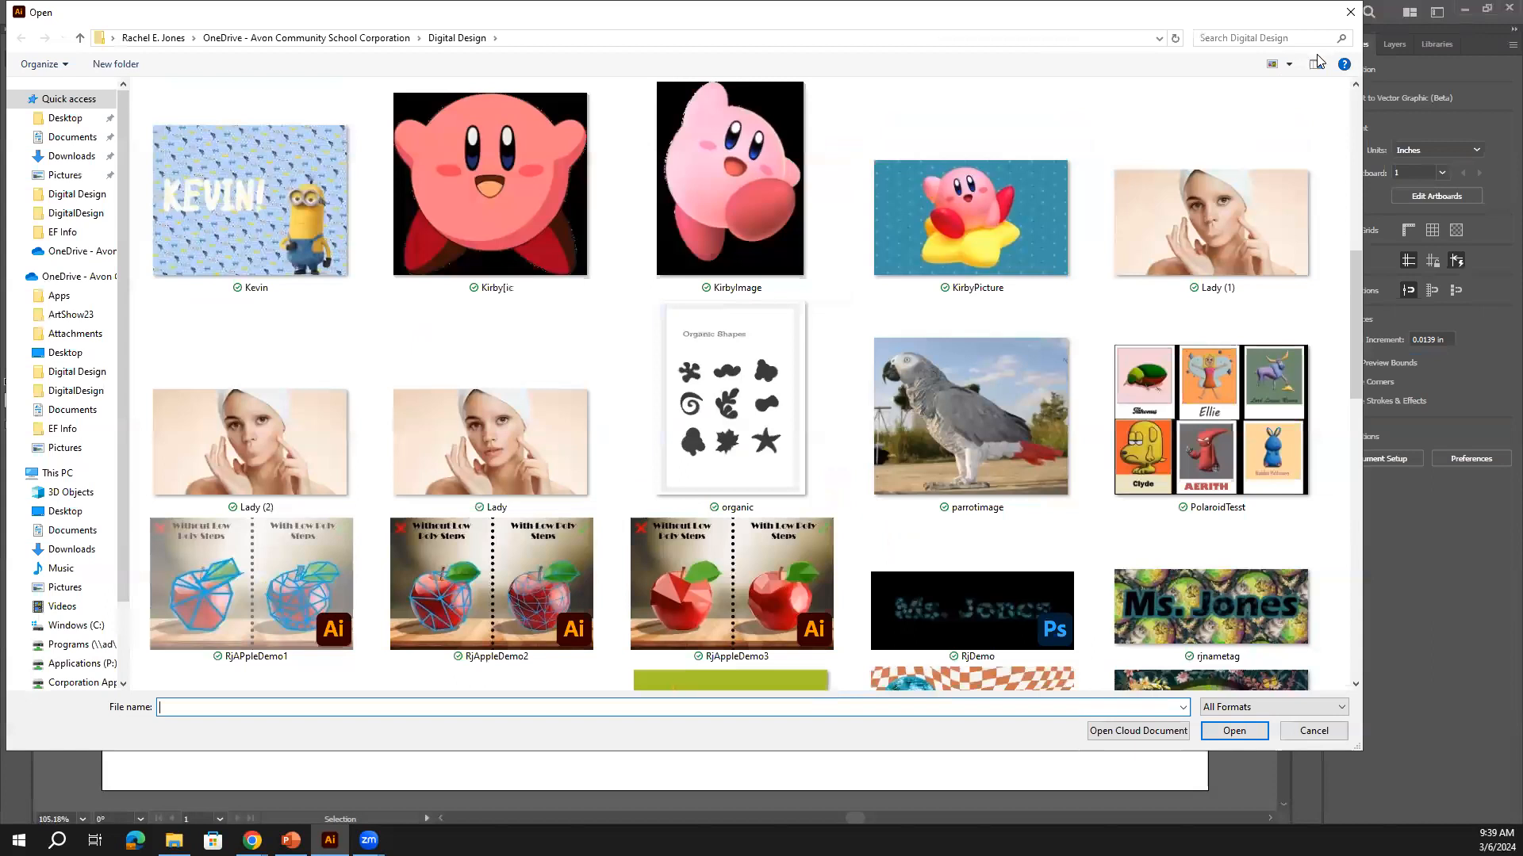
click(1289, 65)
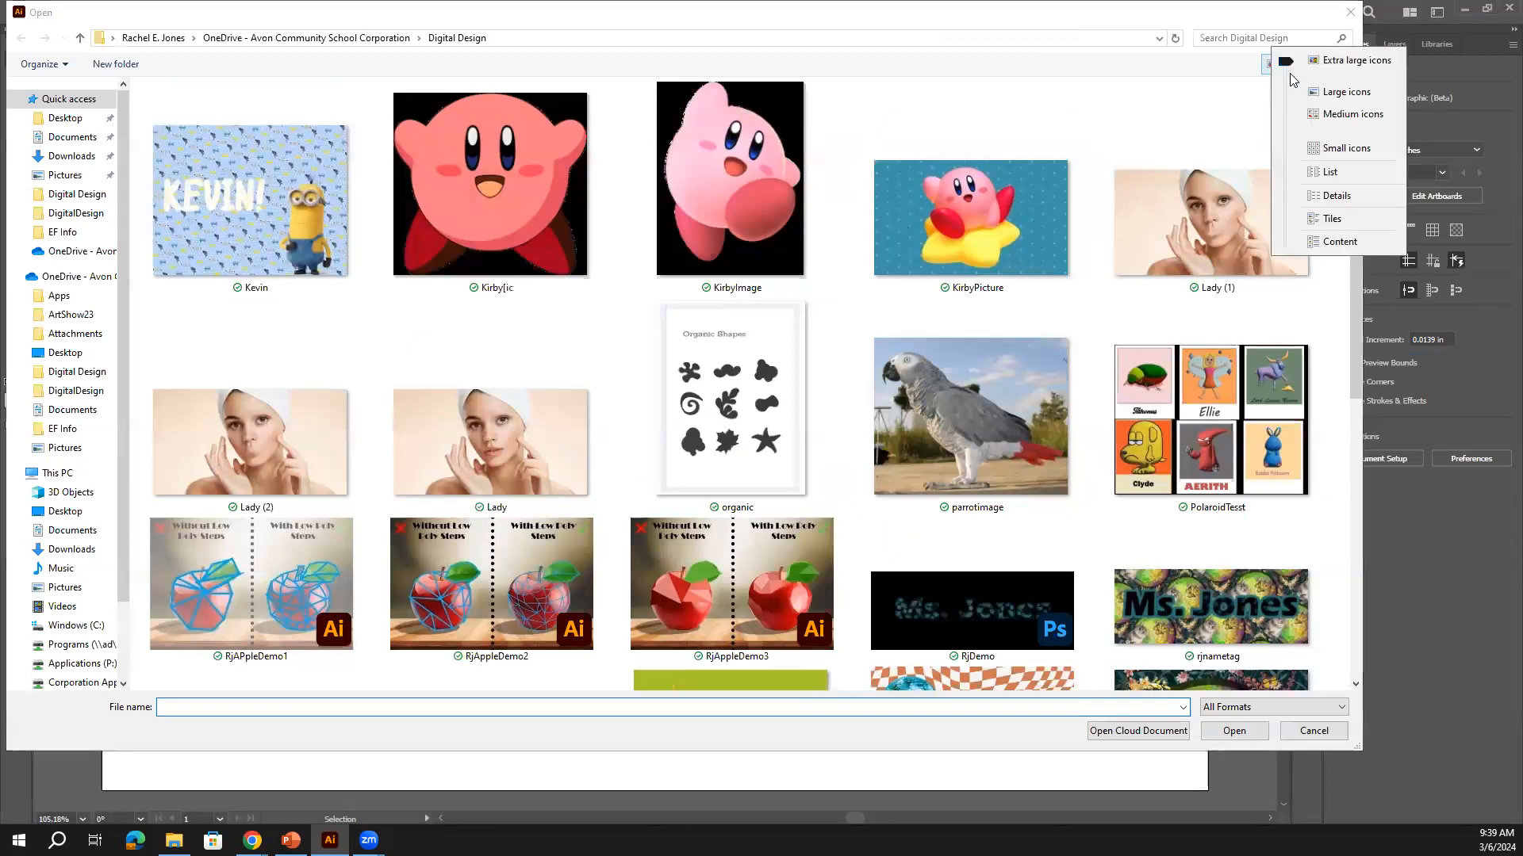
click(1334, 115)
click(84, 155)
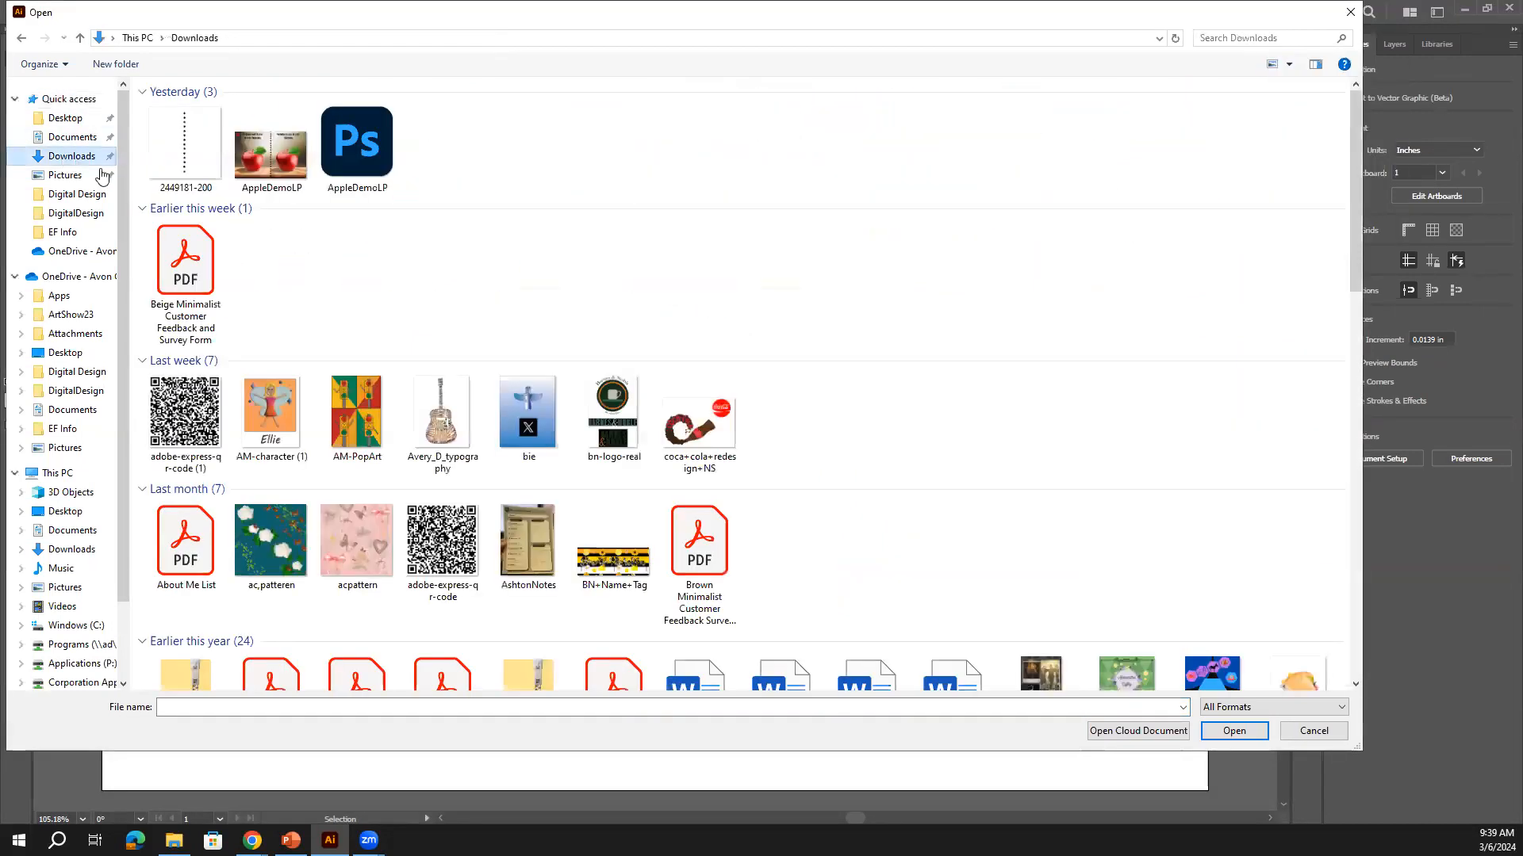
click(203, 284)
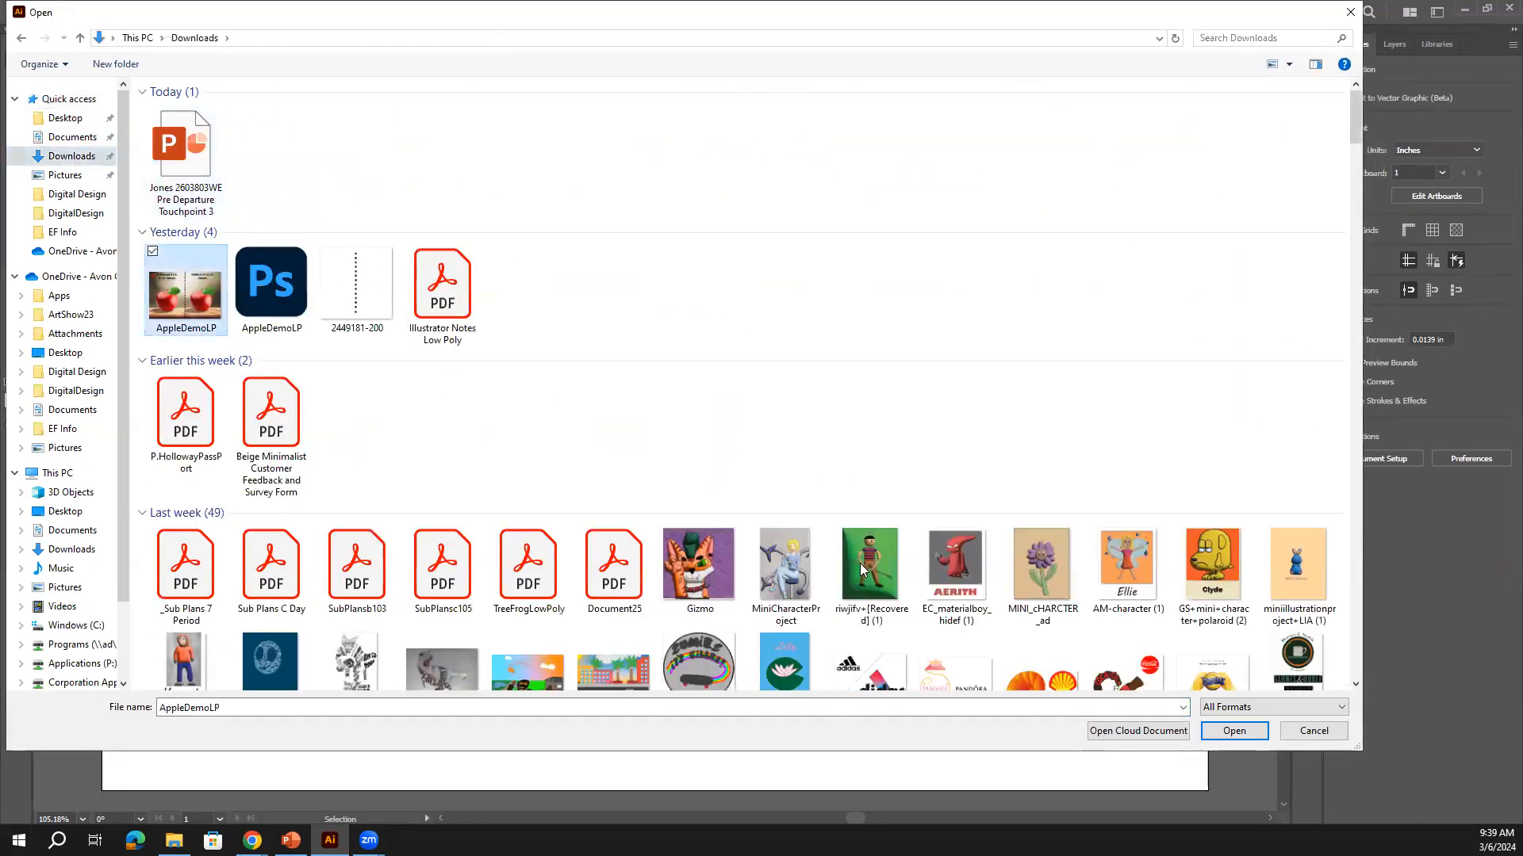
click(1252, 733)
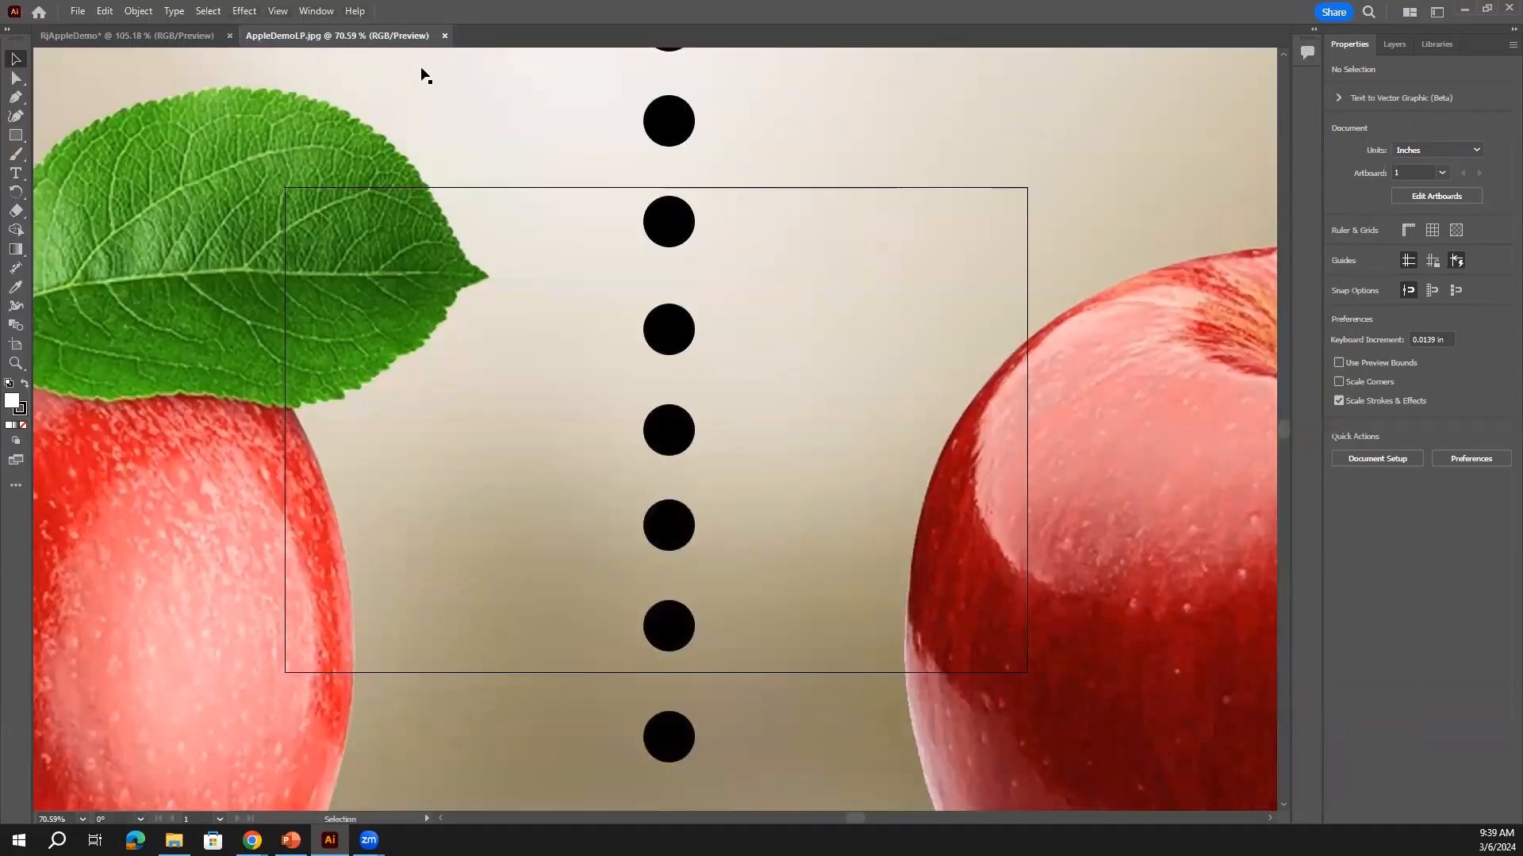
Drag the apple image from the AppleDemoLP.jpg tab into RjAppleDemo and zoom out
click(151, 35)
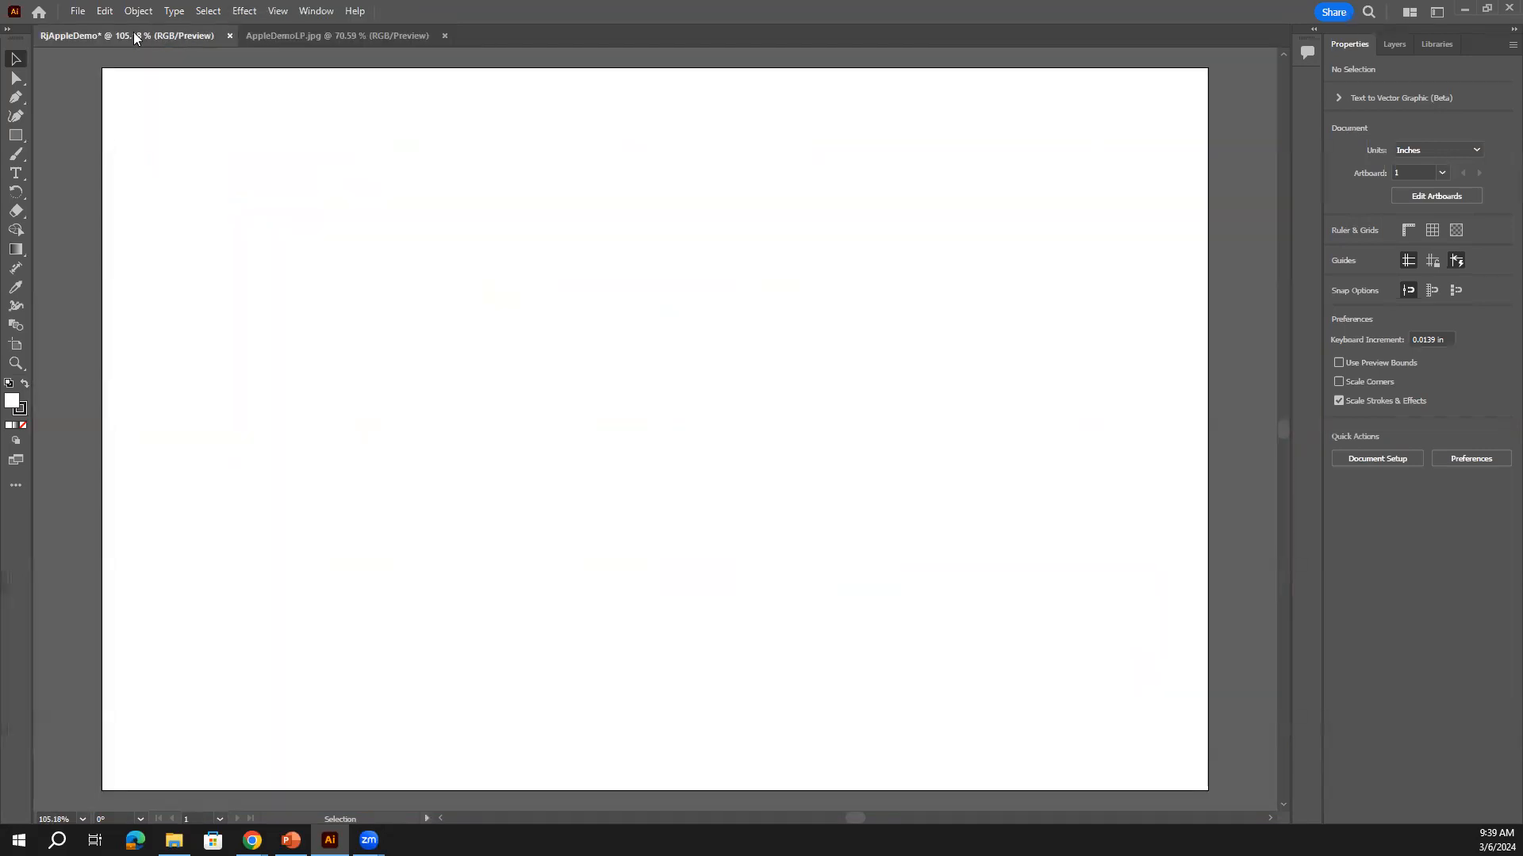
click(302, 29)
click(115, 32)
click(382, 32)
drag(782, 378, 703, 382)
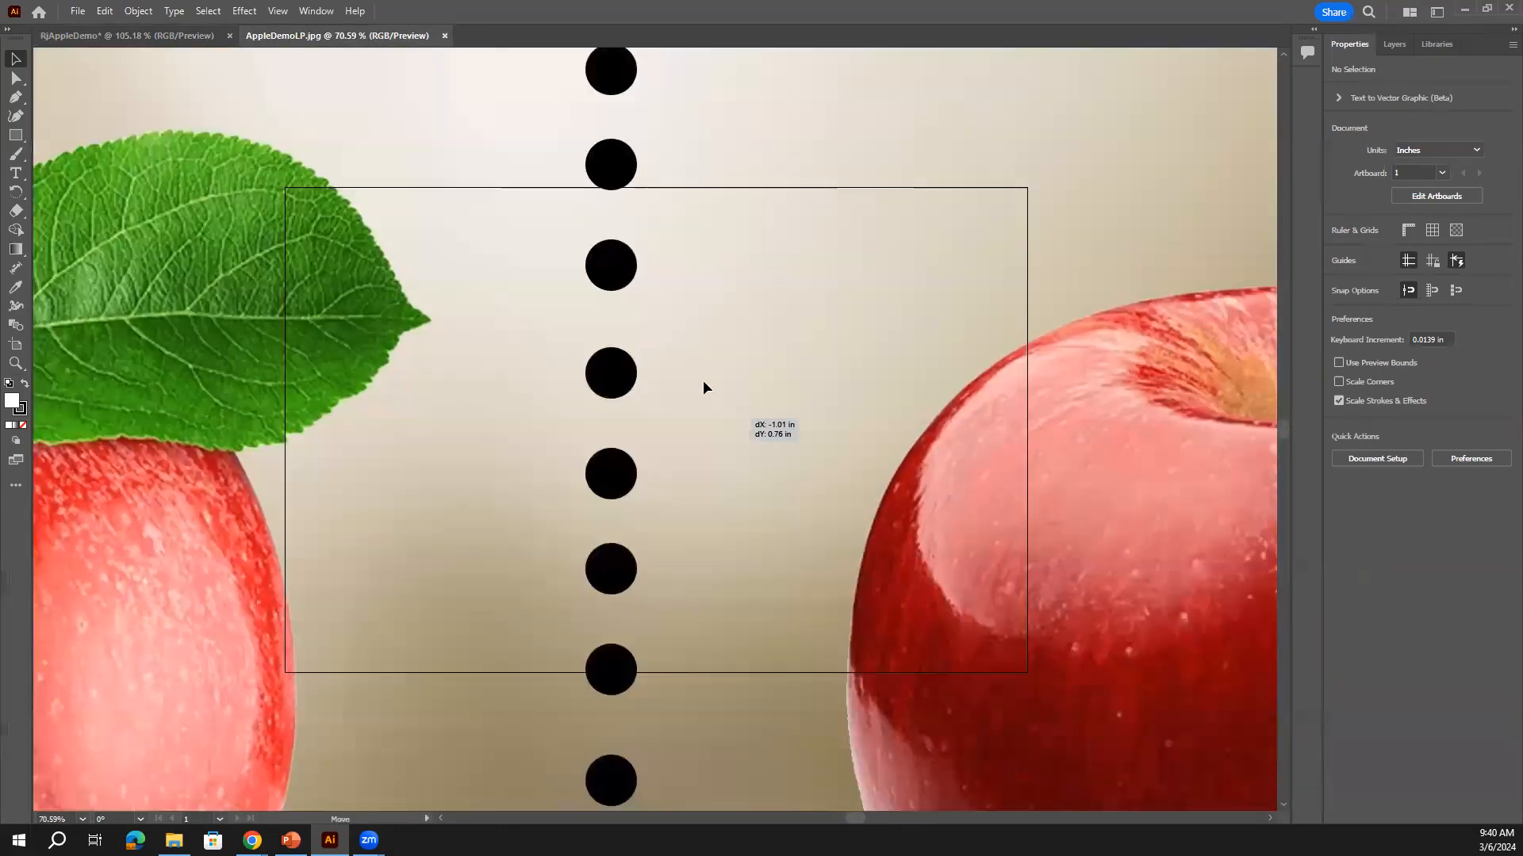
drag(797, 395, 821, 587)
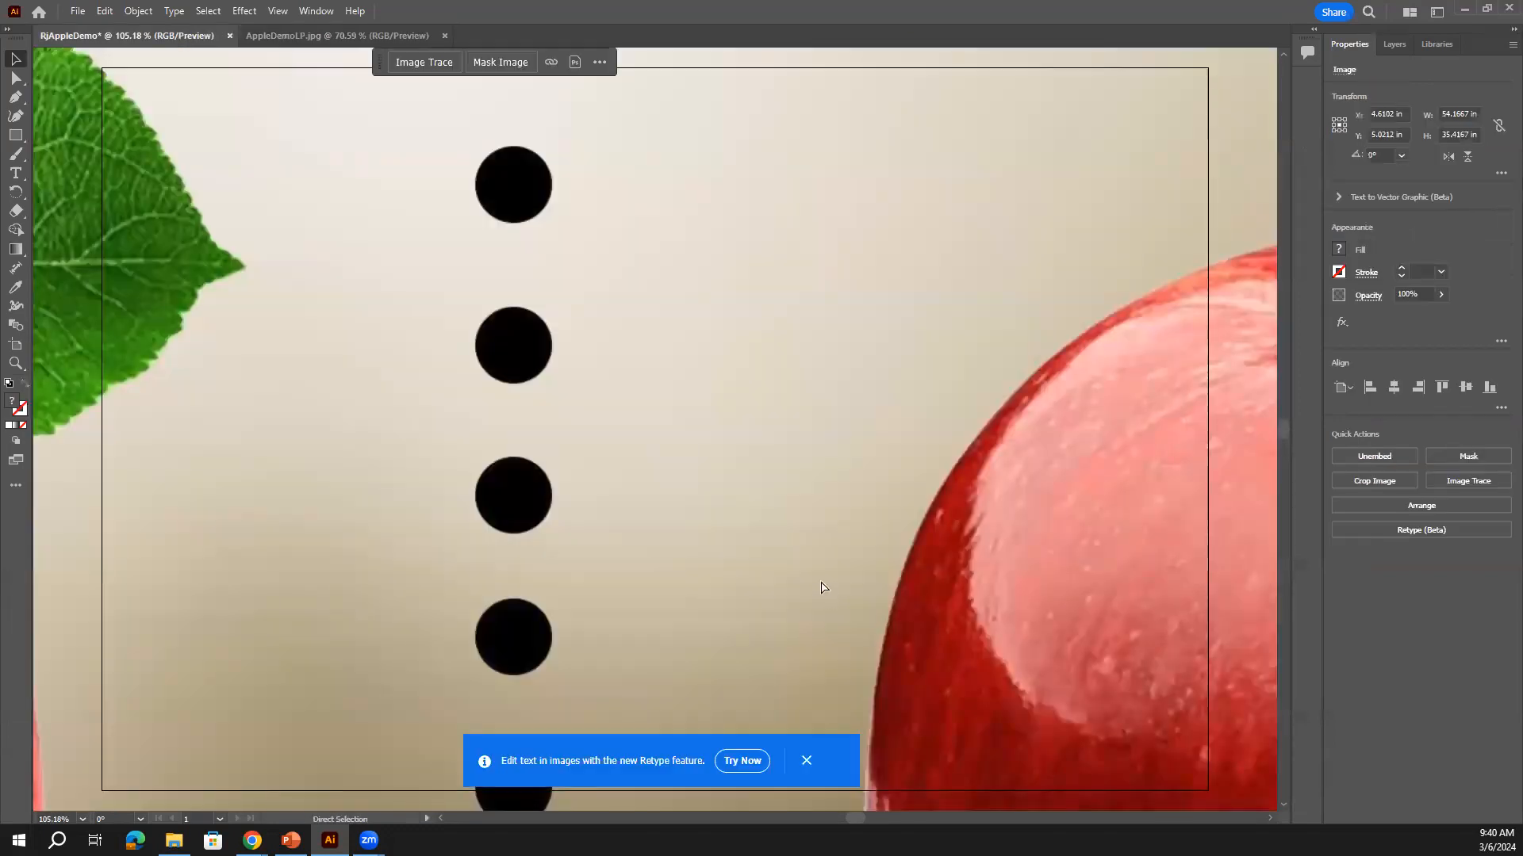
key(ctrl+minus)
key(ctrl+minus)
key(ctrl+minus)
key(ctrl+minus)
key(ctrl+minus)
key(ctrl+minus)
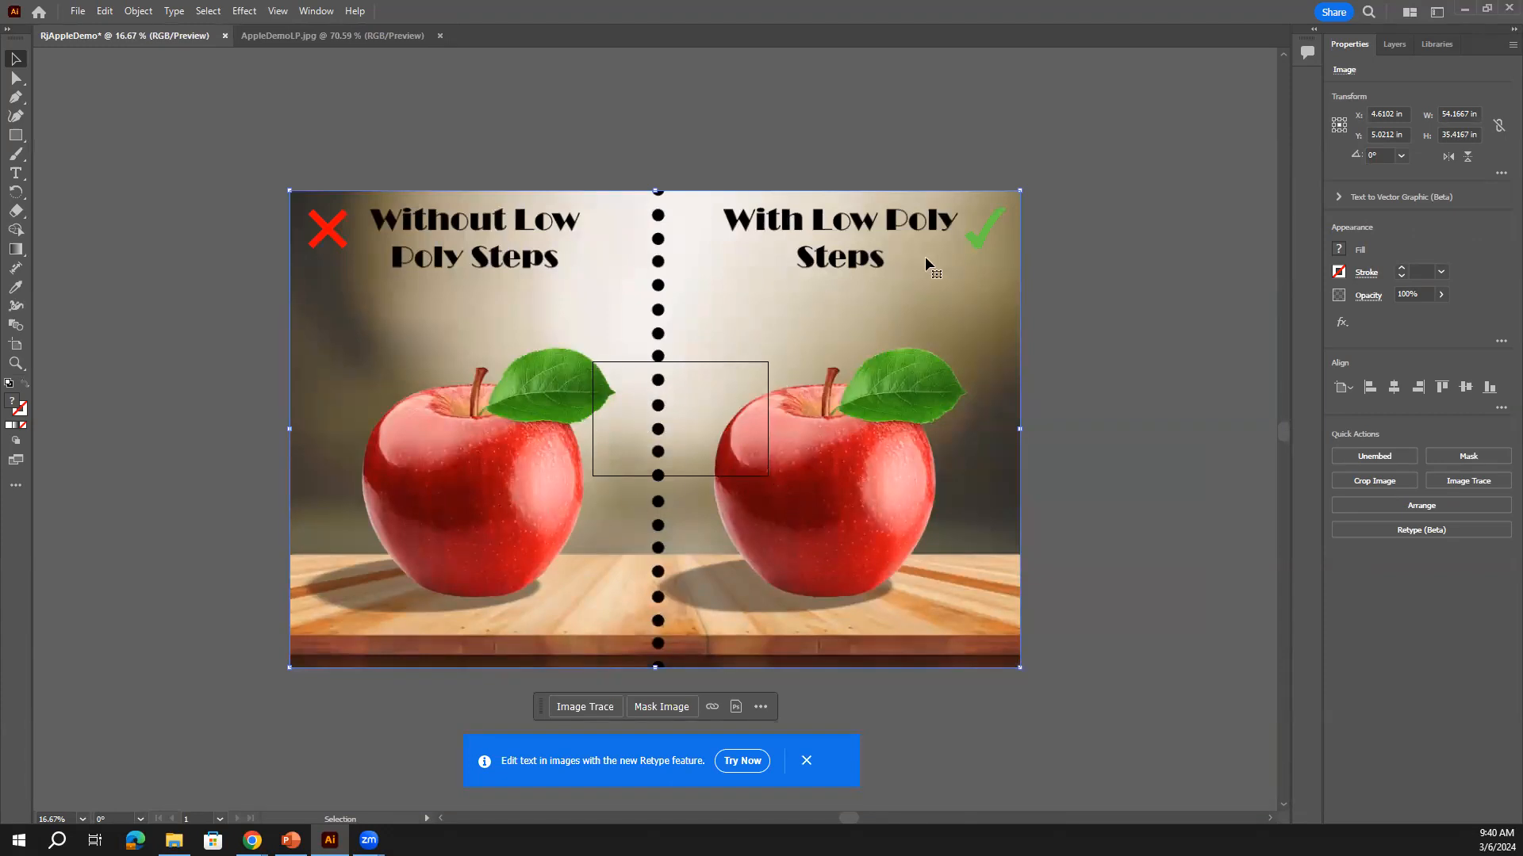
Undo a distorted resize, then shrink the image proportionally and move it onto the artboard
mouse_move(1024, 191)
mouse_down()
mouse_move(942, 441)
mouse_move(852, 510)
mouse_move(650, 514)
mouse_move(575, 341)
mouse_move(829, 230)
mouse_move(1158, 281)
mouse_move(976, 519)
mouse_move(713, 384)
mouse_move(1004, 315)
mouse_move(1011, 475)
mouse_move(646, 468)
mouse_move(972, 239)
mouse_move(1095, 479)
mouse_up()
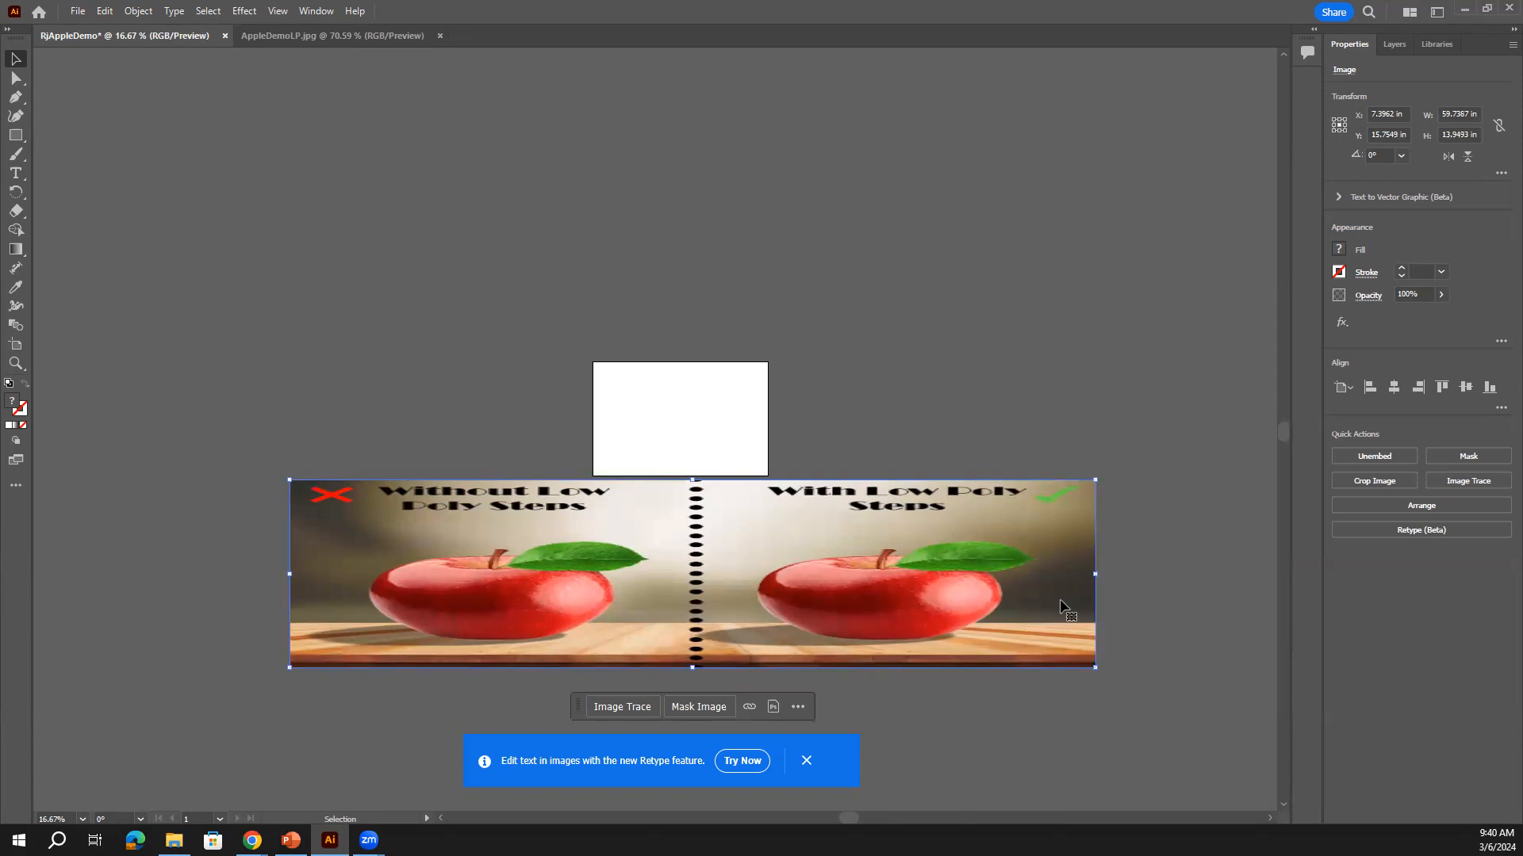
key(ctrl+z)
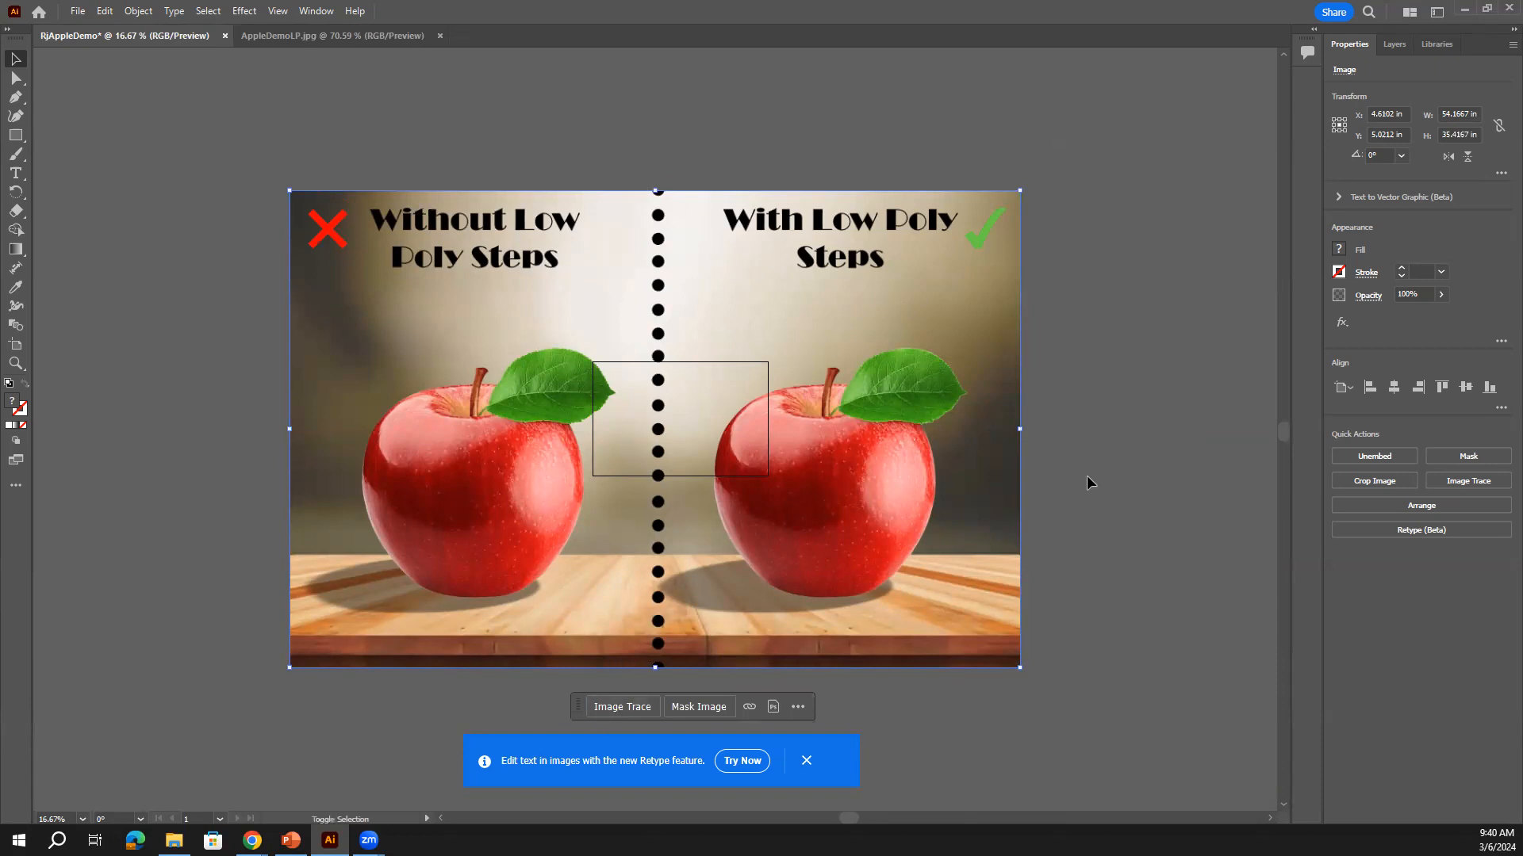
drag(1020, 192, 507, 595)
drag(389, 608, 765, 387)
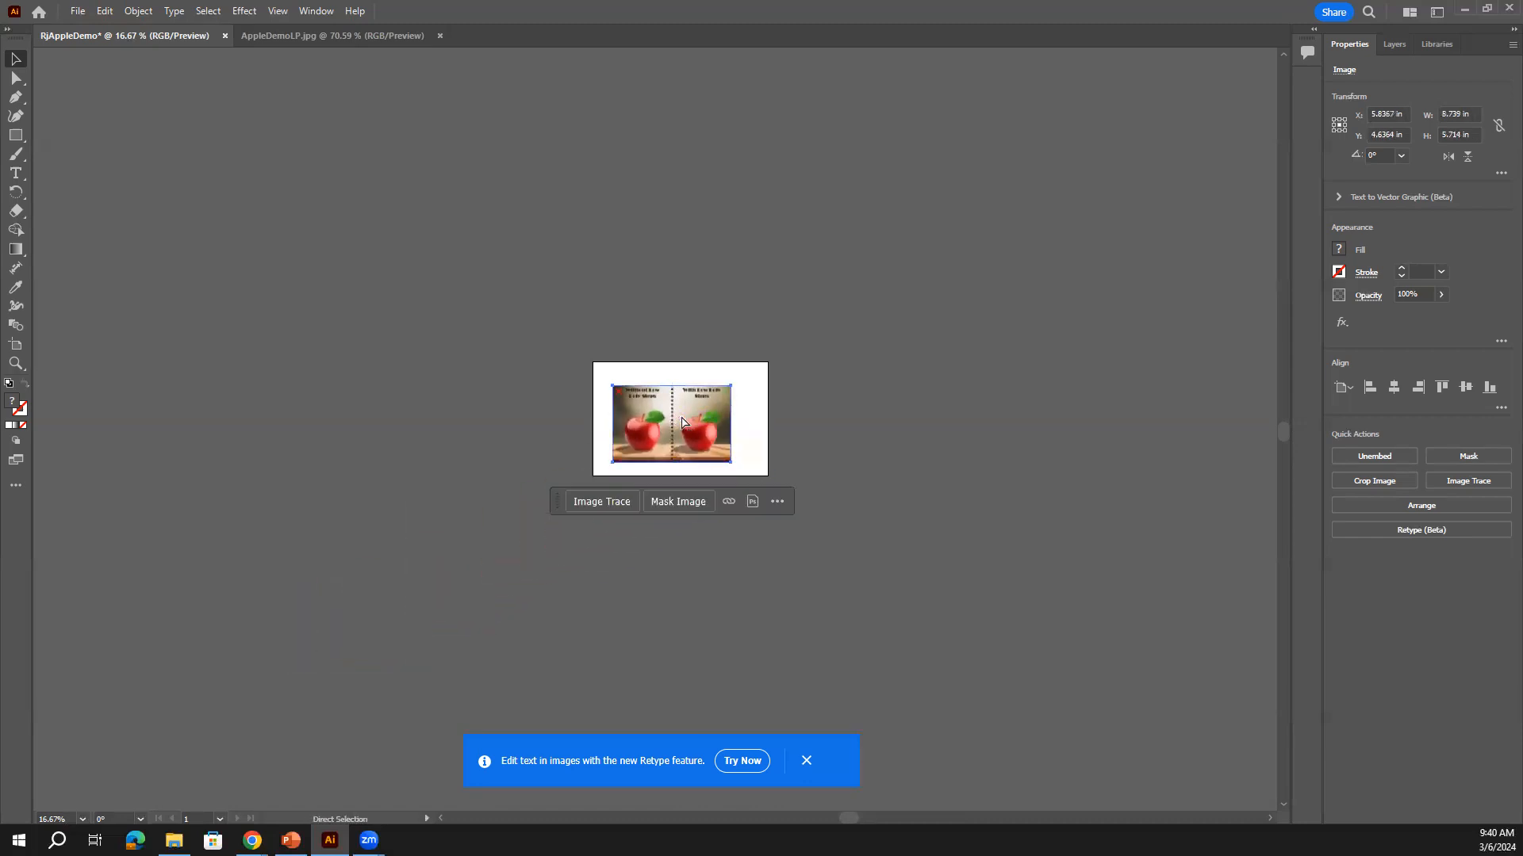
Snap the image's top-left and bottom-right corners to the artboard's corners
key(ctrl+0)
key(ctrl+1)
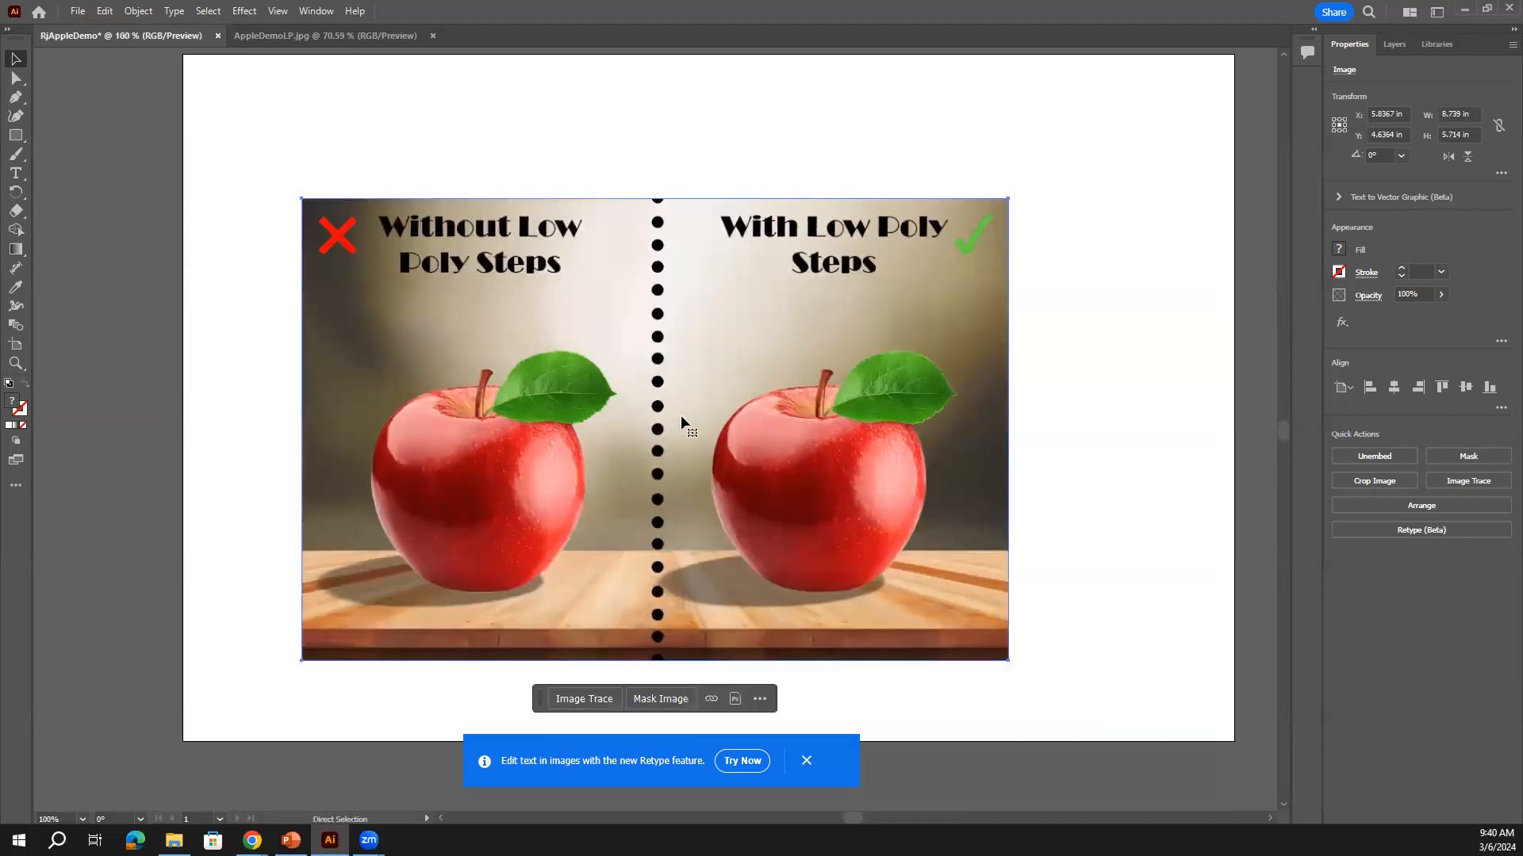
key(ctrl+minus)
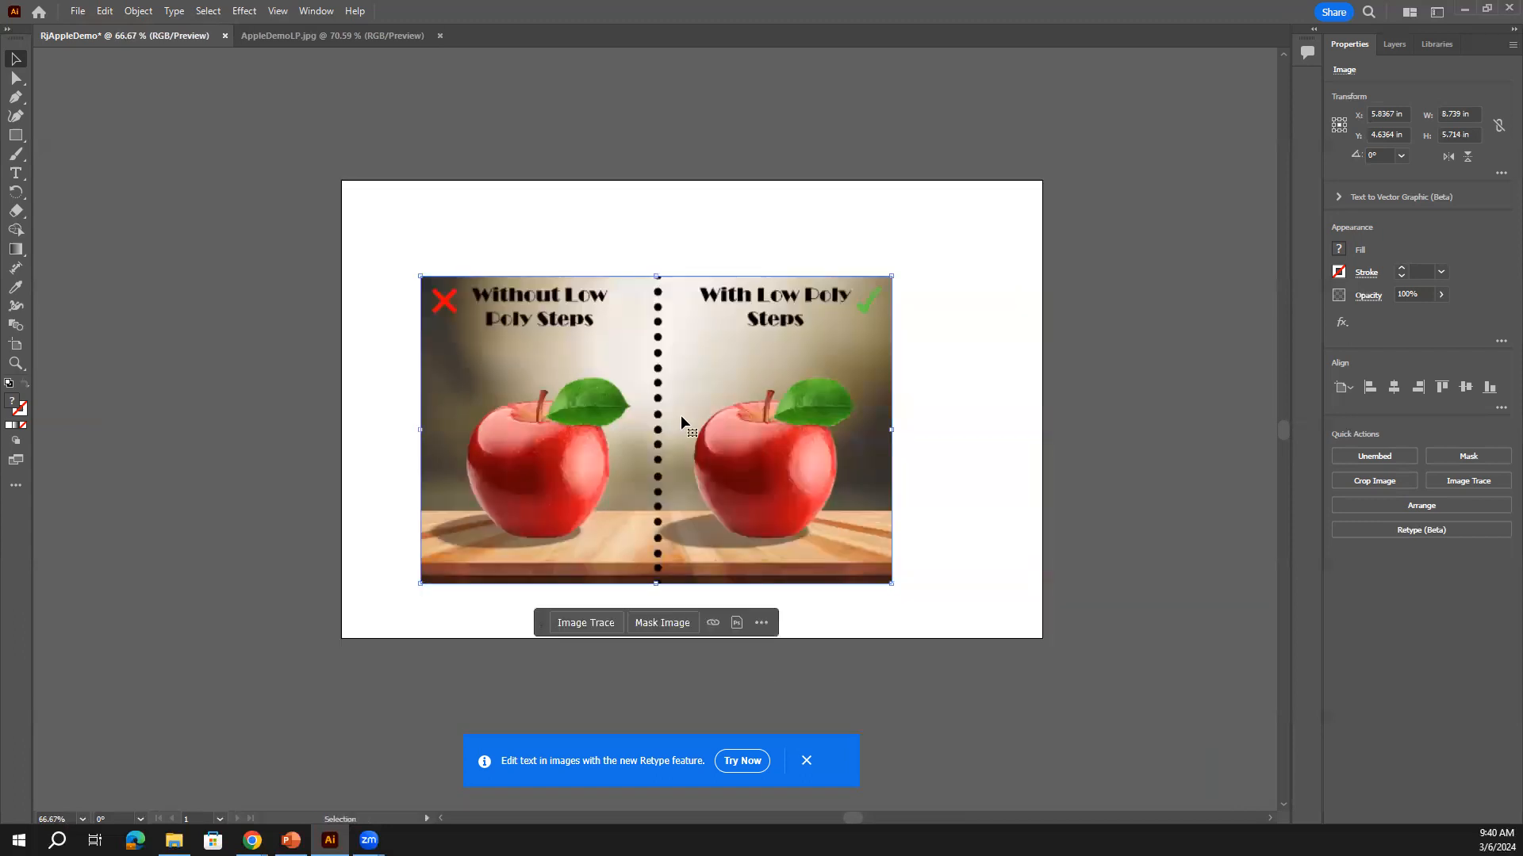
shift+click(503, 336)
drag(571, 377, 491, 281)
drag(812, 487, 1042, 638)
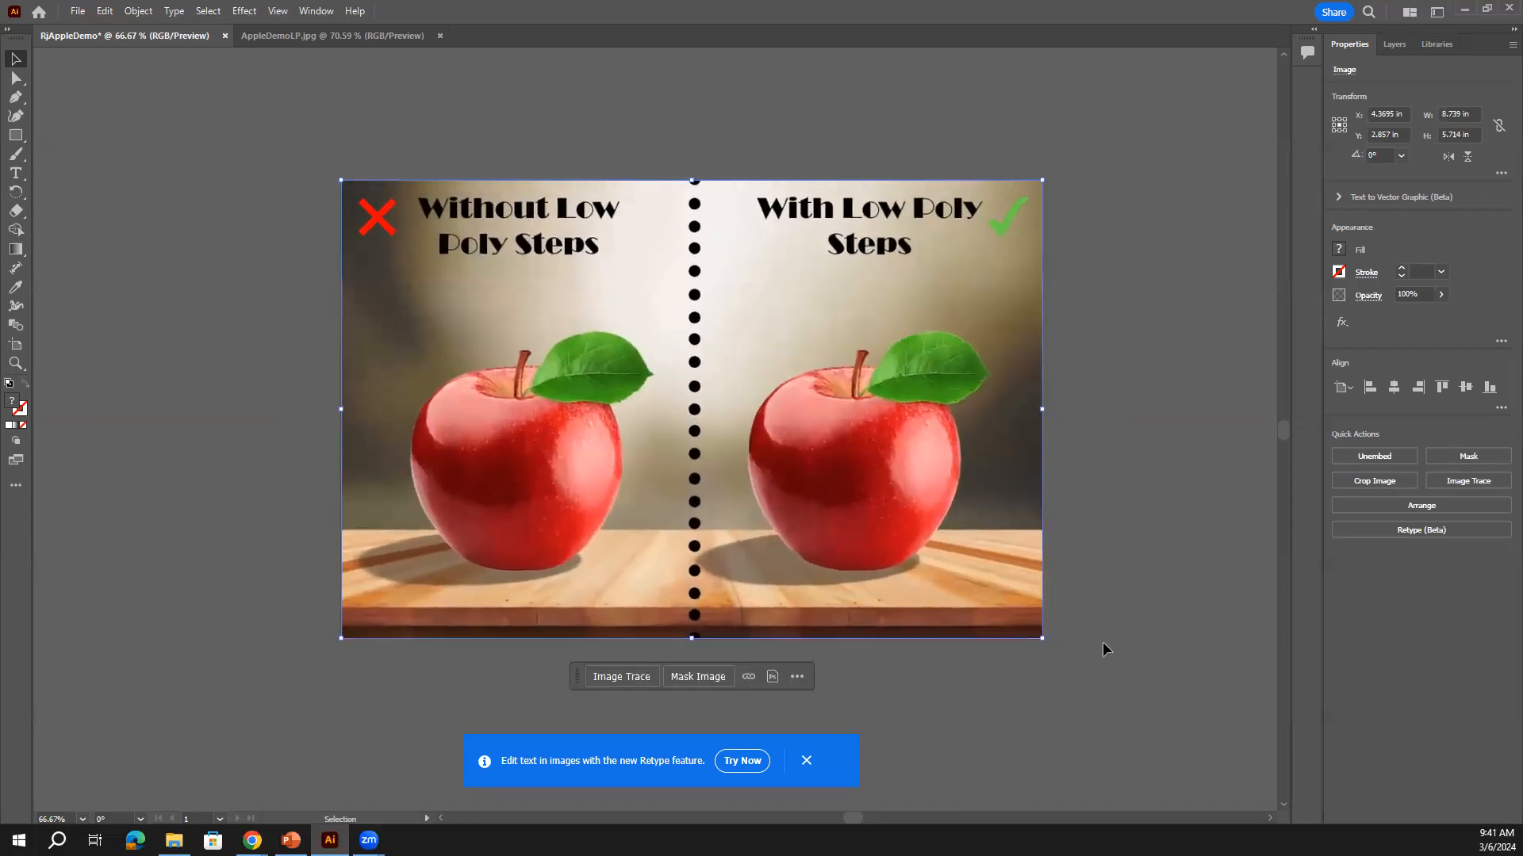
click(1121, 526)
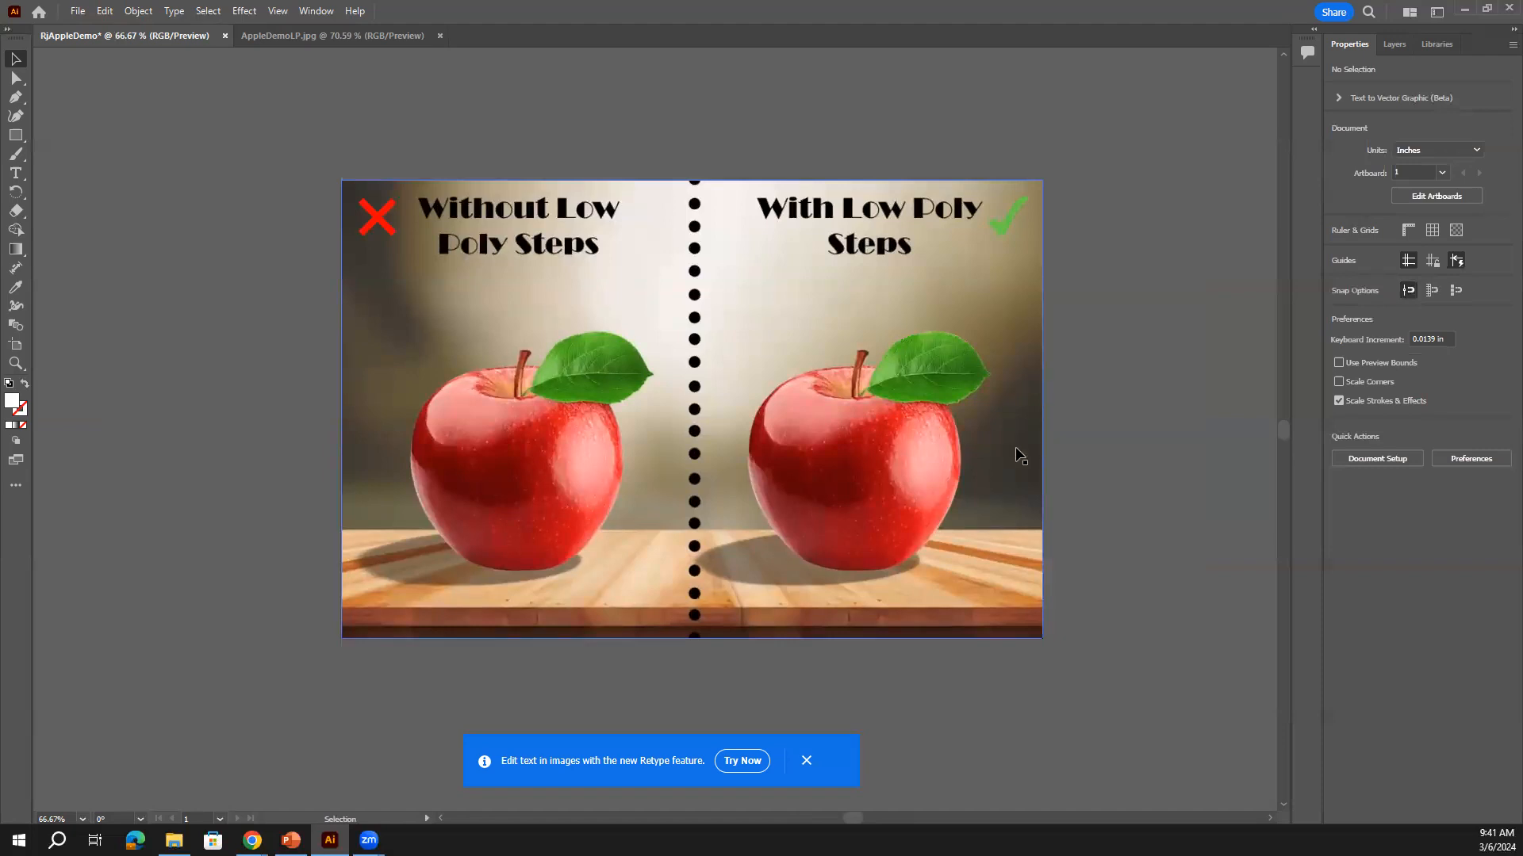
click(722, 316)
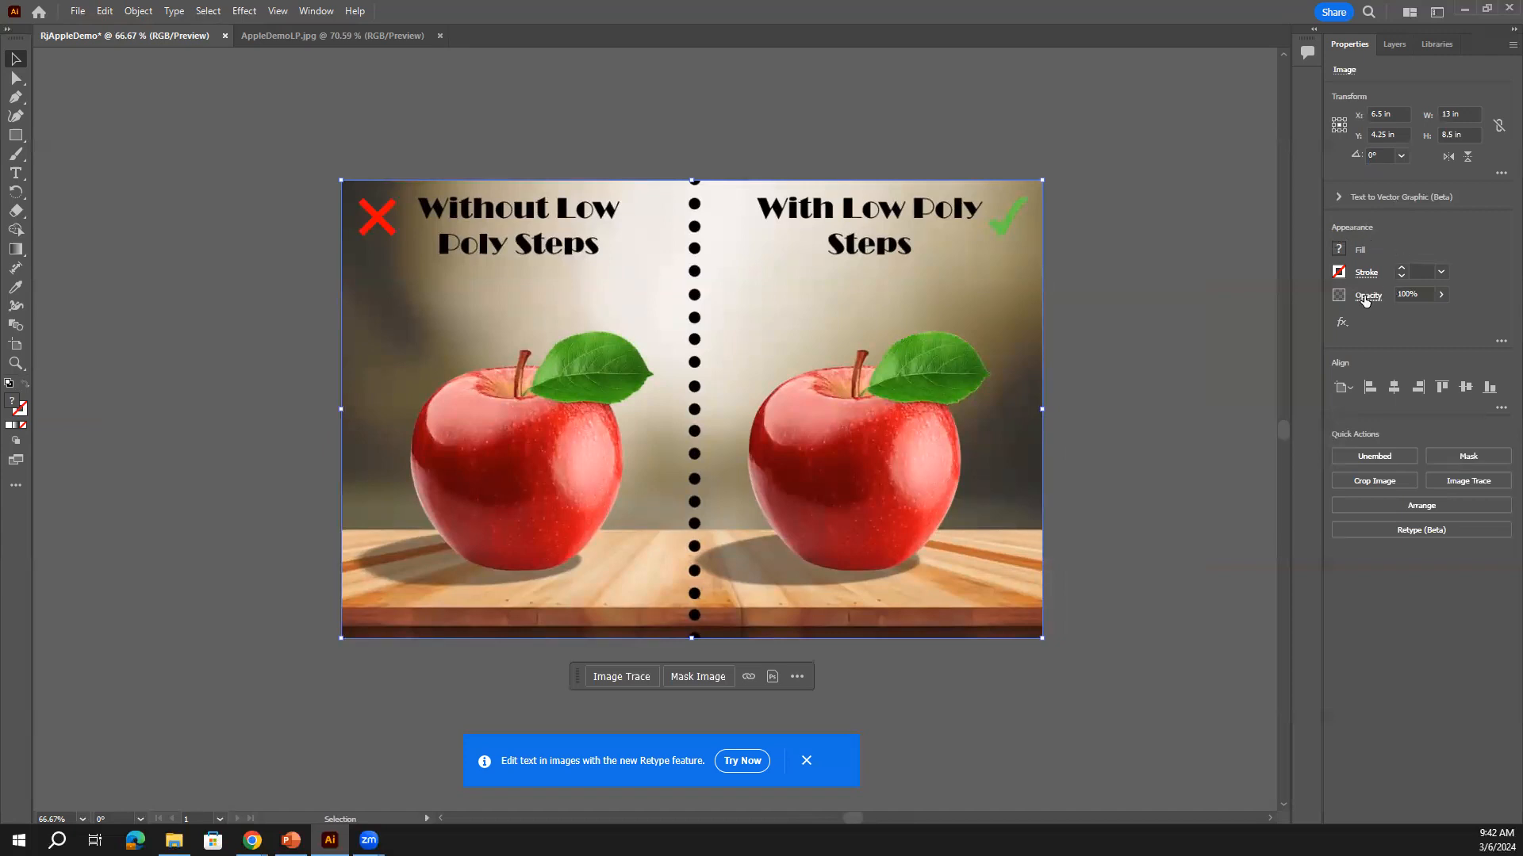
Lower the apple image's opacity to 53%, undoing an accidental move afterward
click(1442, 297)
drag(1434, 314, 1409, 315)
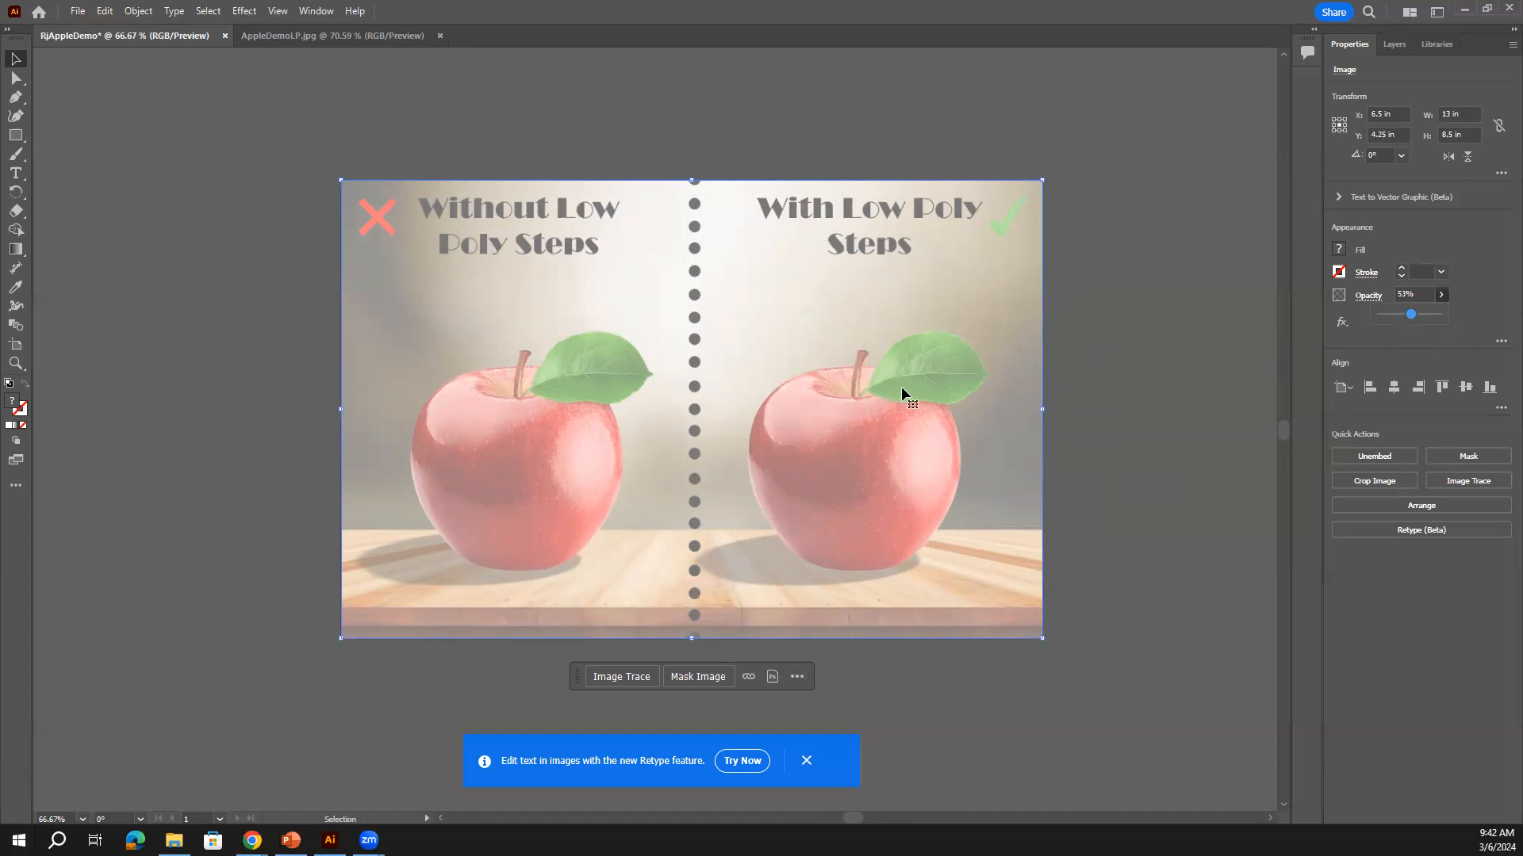
click(1483, 319)
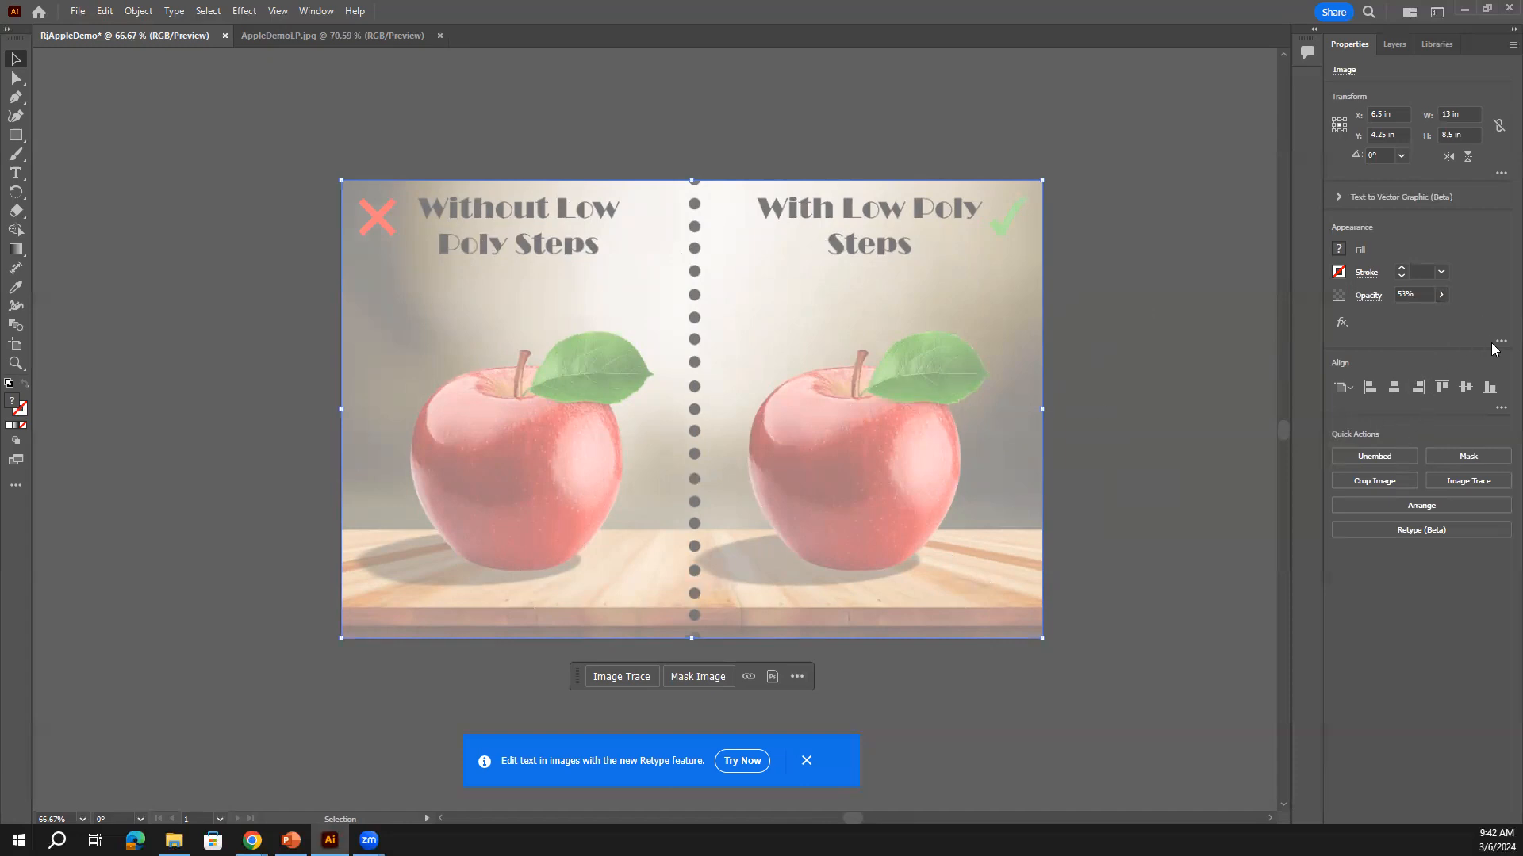
click(1183, 246)
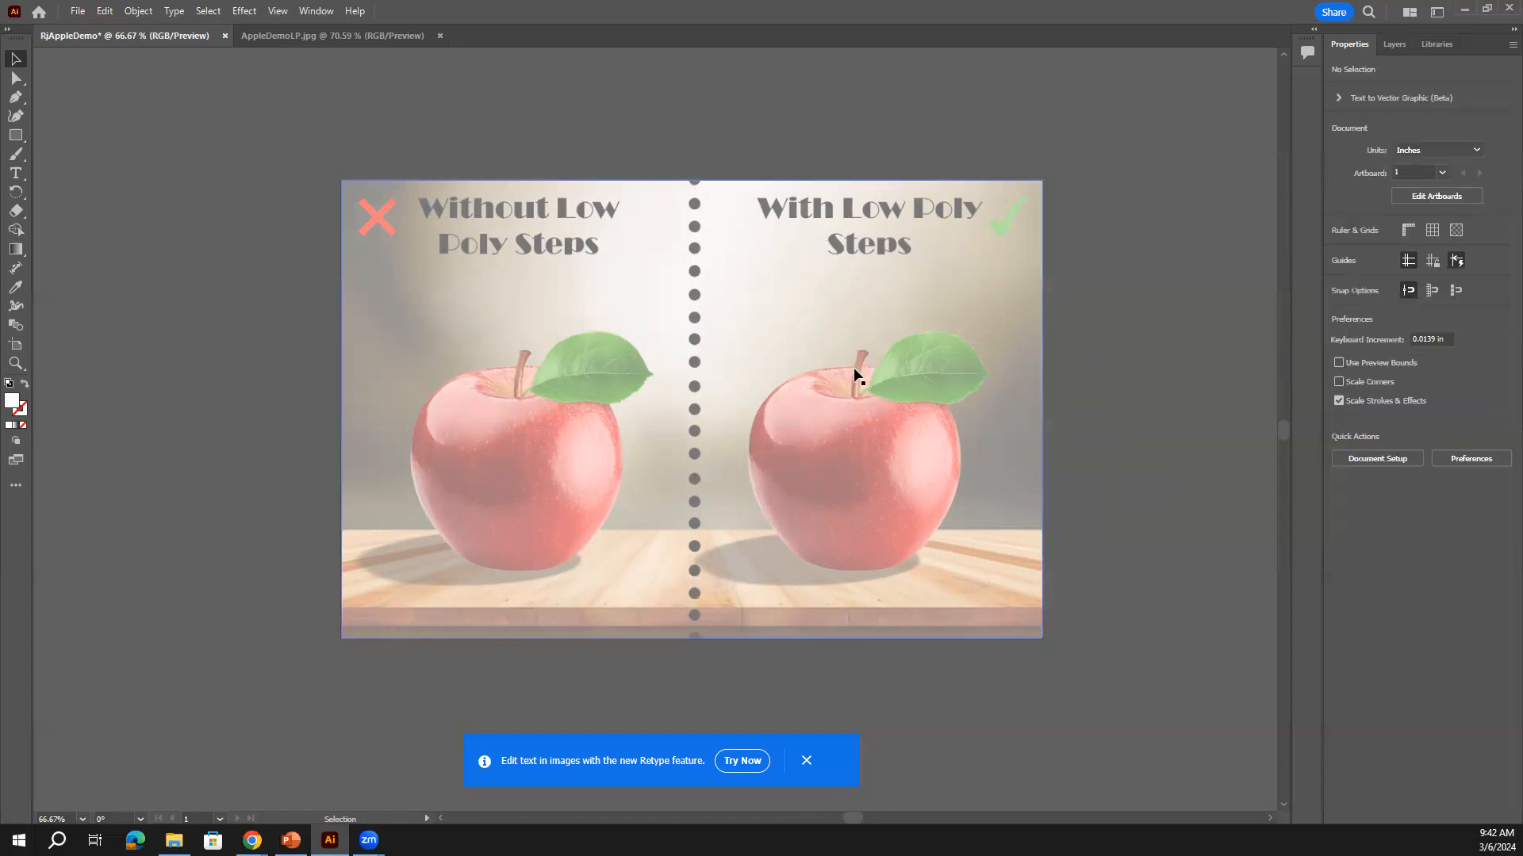
drag(579, 316, 629, 412)
key(ctrl+z)
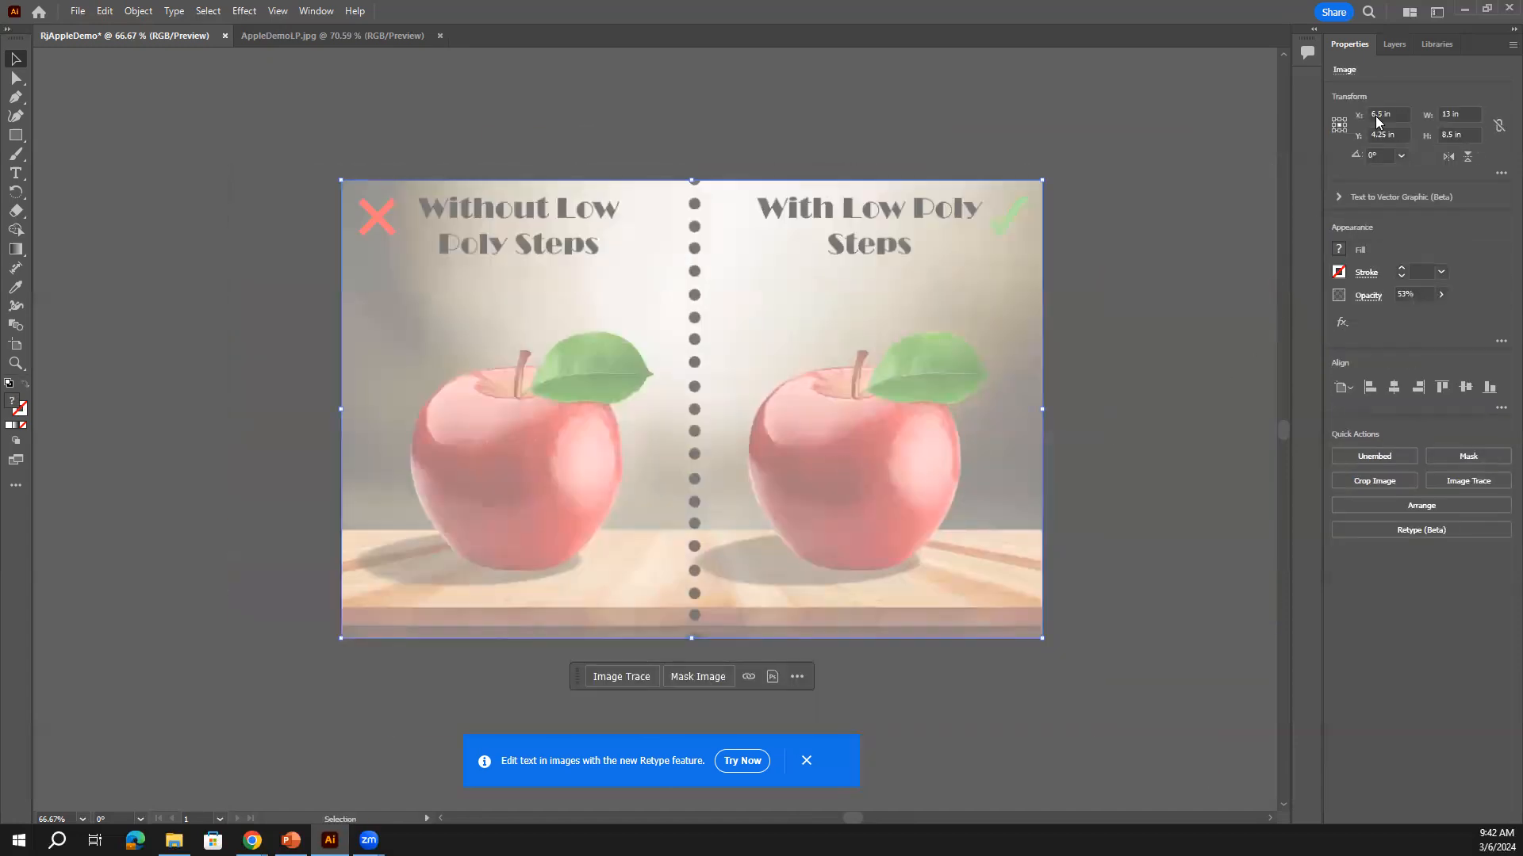
Lock Layer 1 and rename it Background in the Layers panel
click(1395, 44)
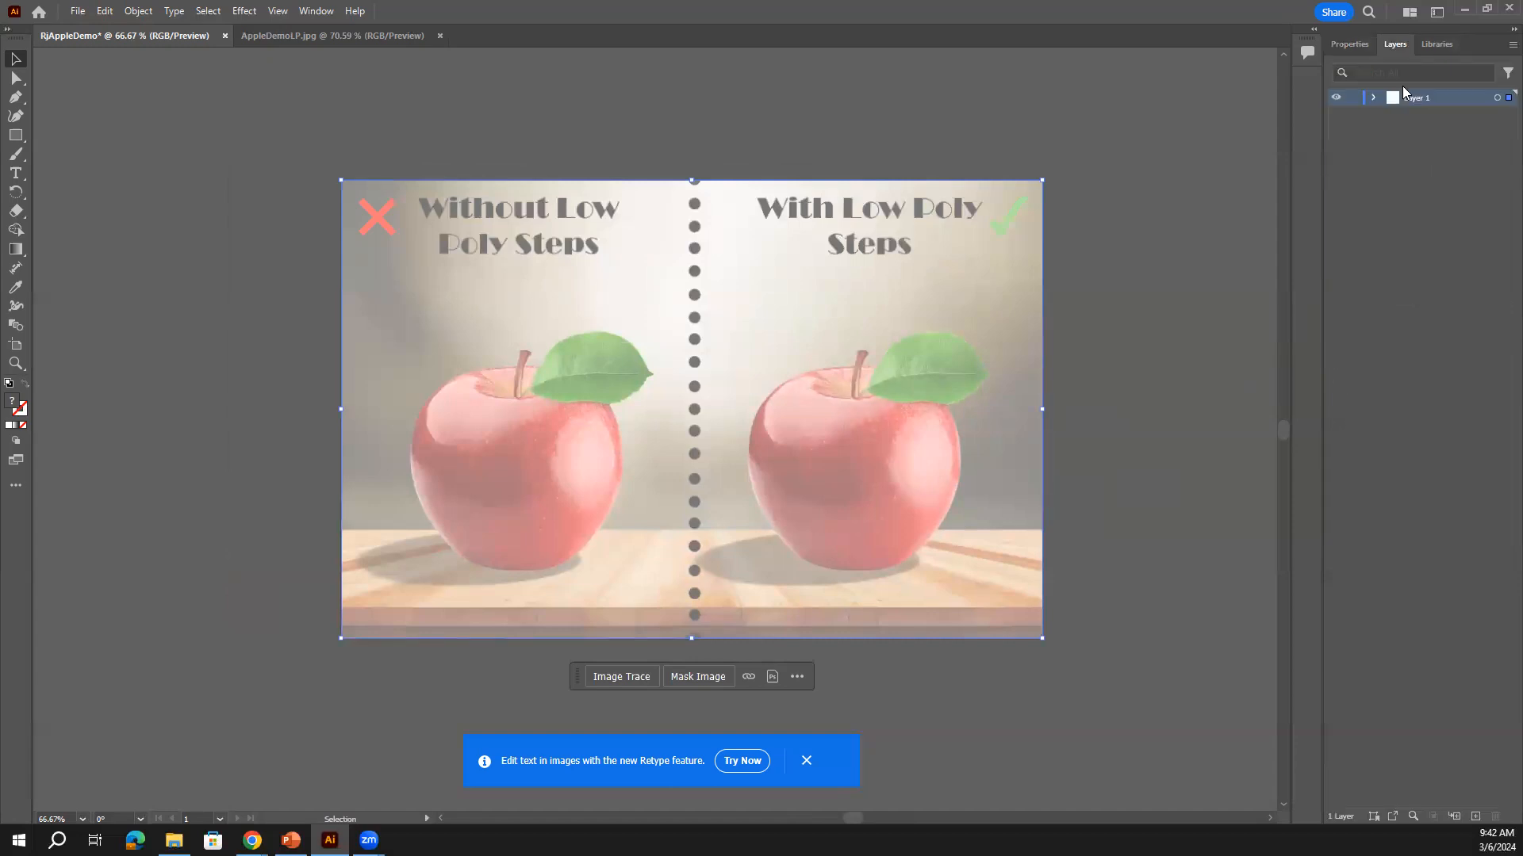
click(1352, 98)
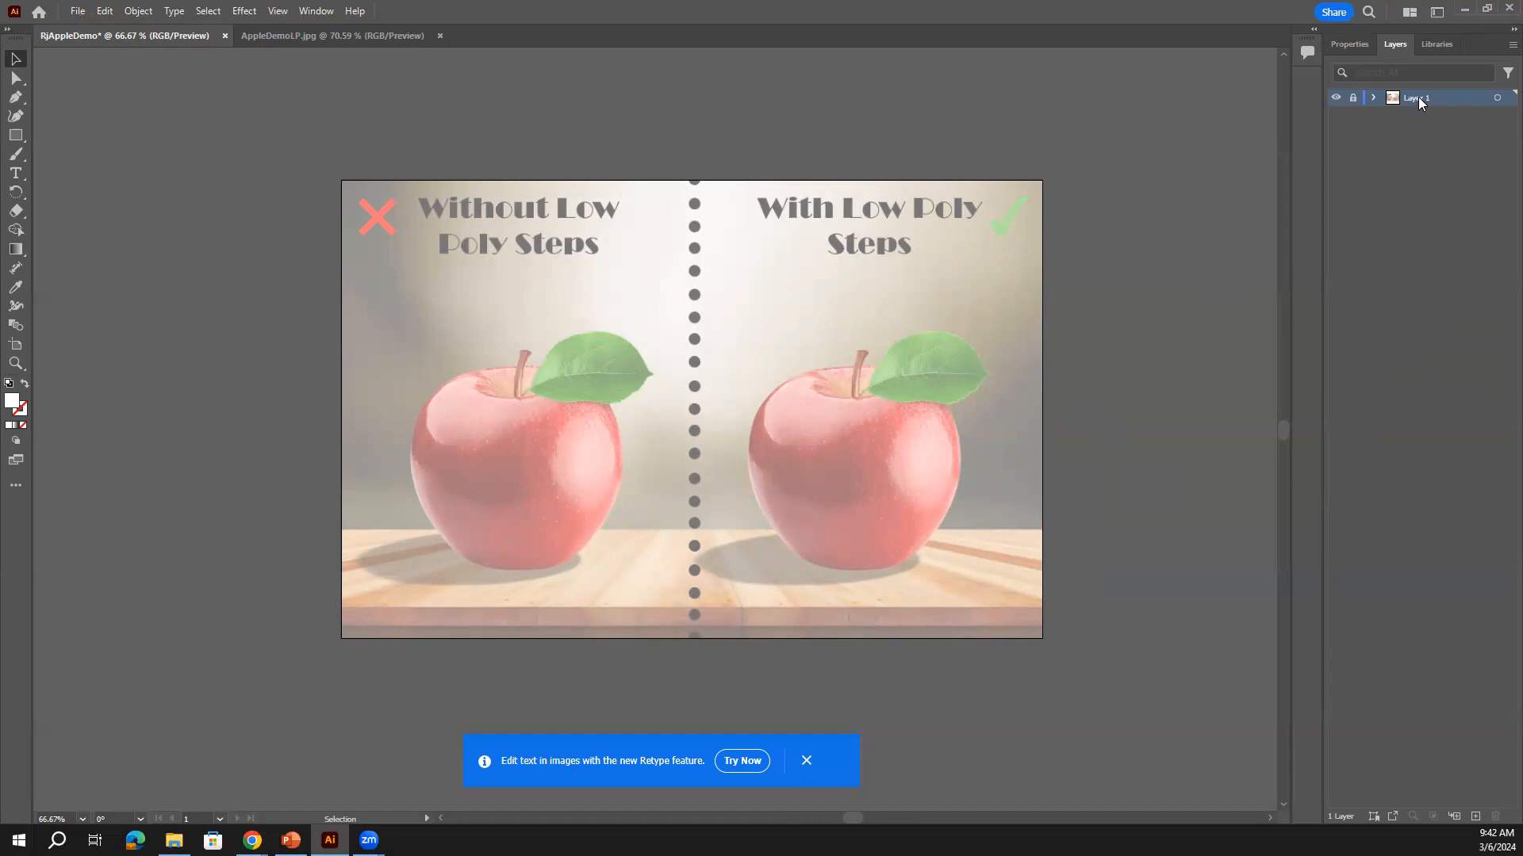
key(BackSpace)
text(Background)
click(1442, 149)
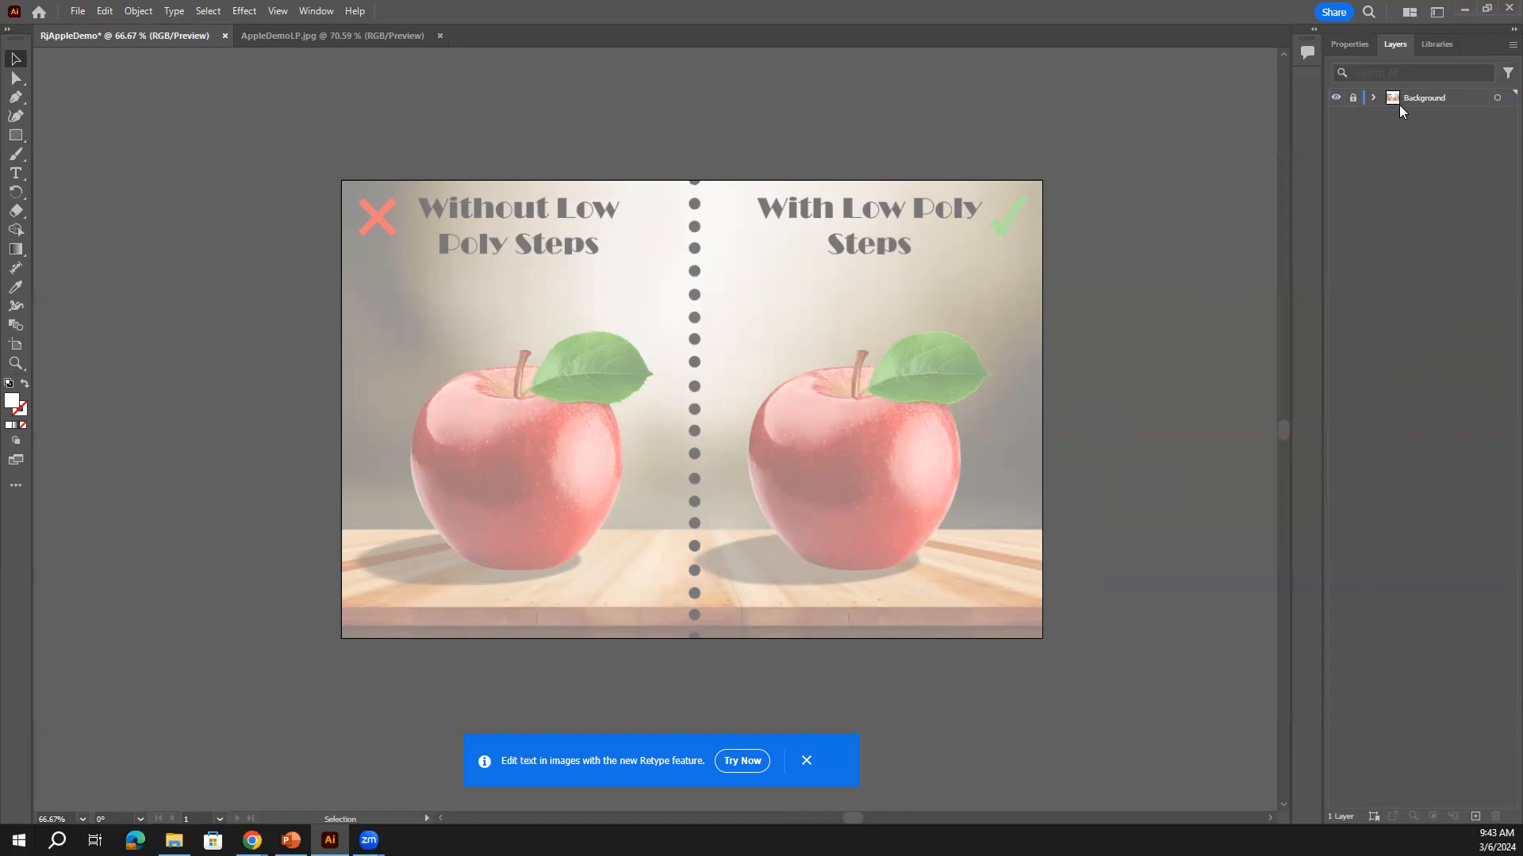
Expand and collapse the Background layer's contents, then add a new Layer 2 above it
click(1374, 97)
click(1376, 97)
click(1373, 98)
click(1375, 98)
click(1473, 817)
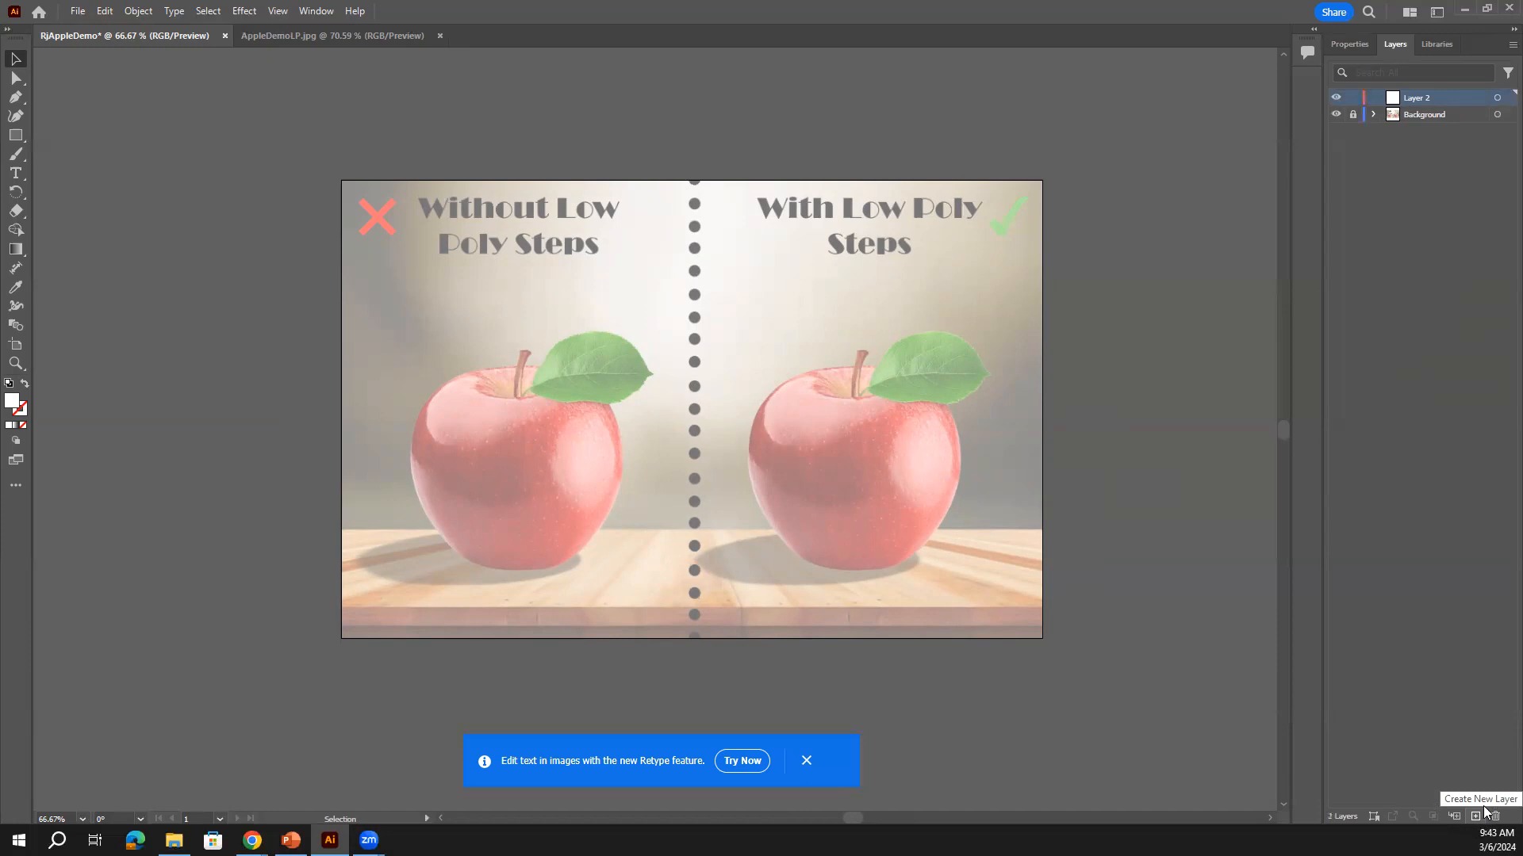
Rename the new top layer from Layer 2 to 'LowPoly'
key(BackSpace)
text(LowPoly)
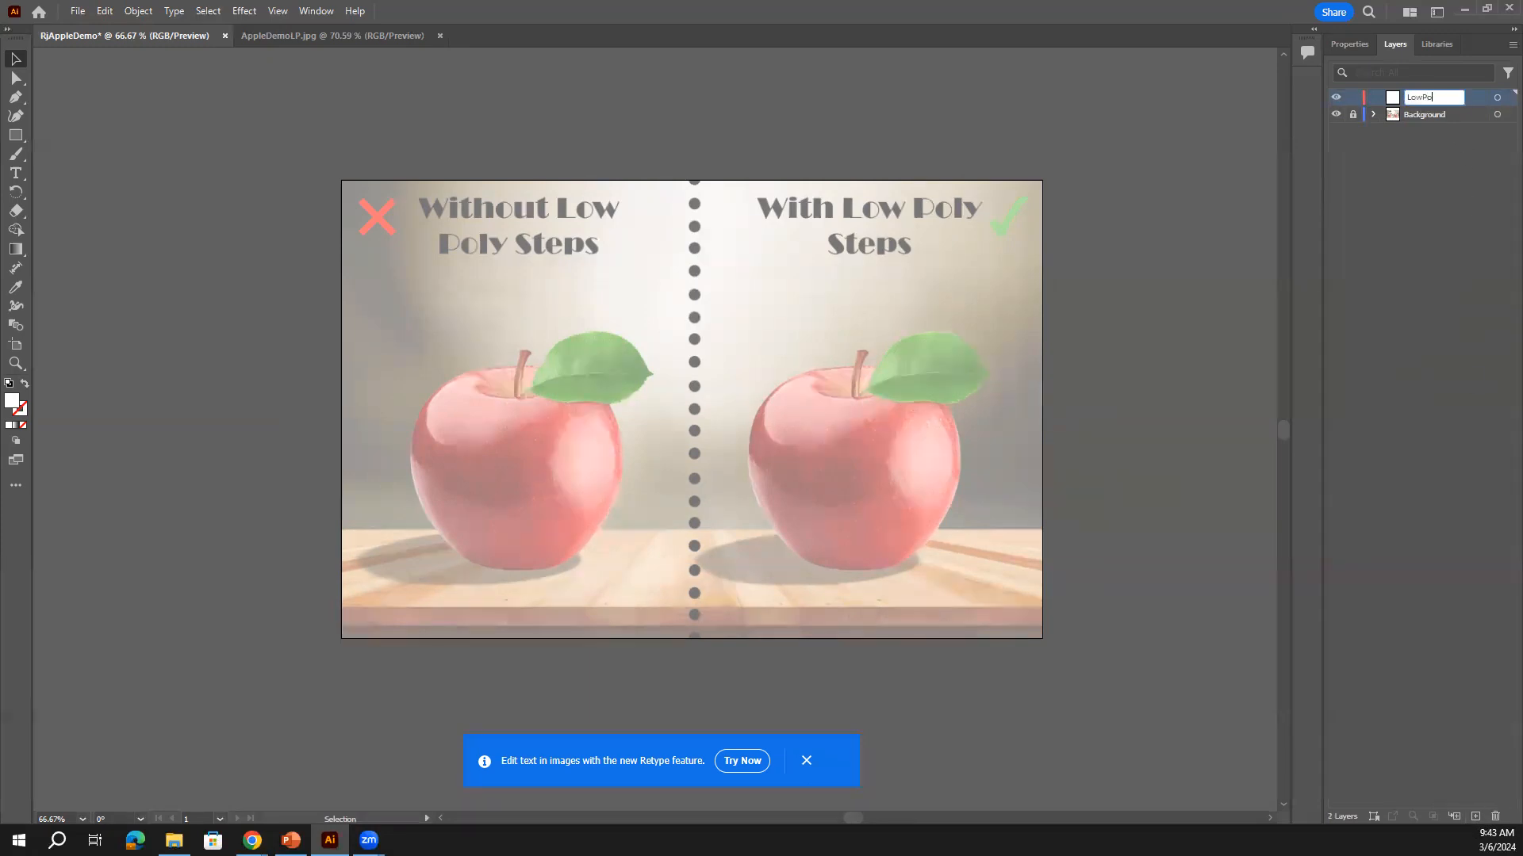
click(1469, 158)
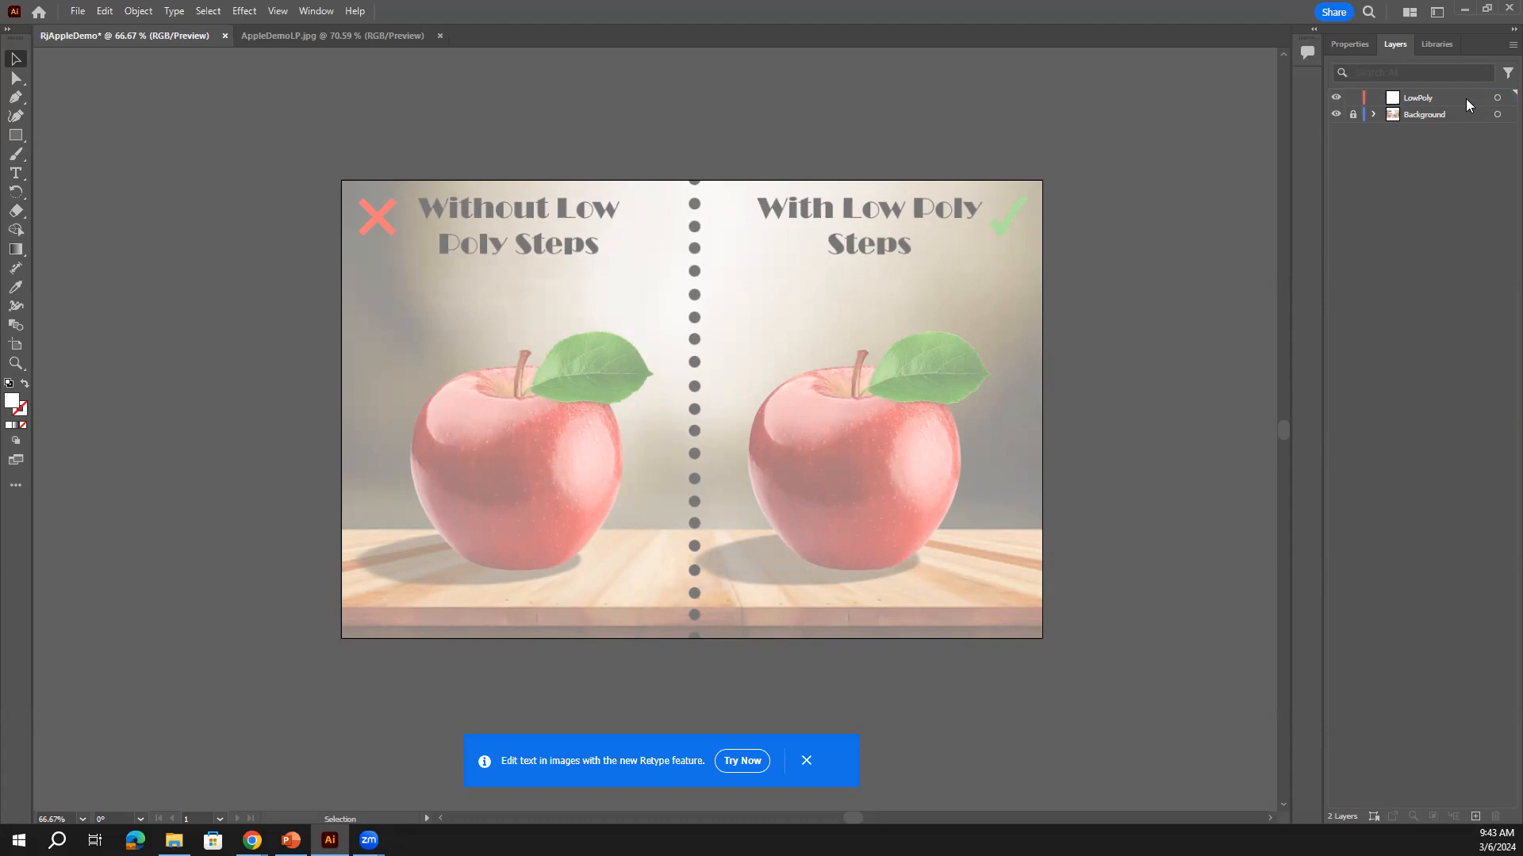
Open the LowPoly Layer Options, cancel without changes, and show the Properties panel
double_click(1465, 97)
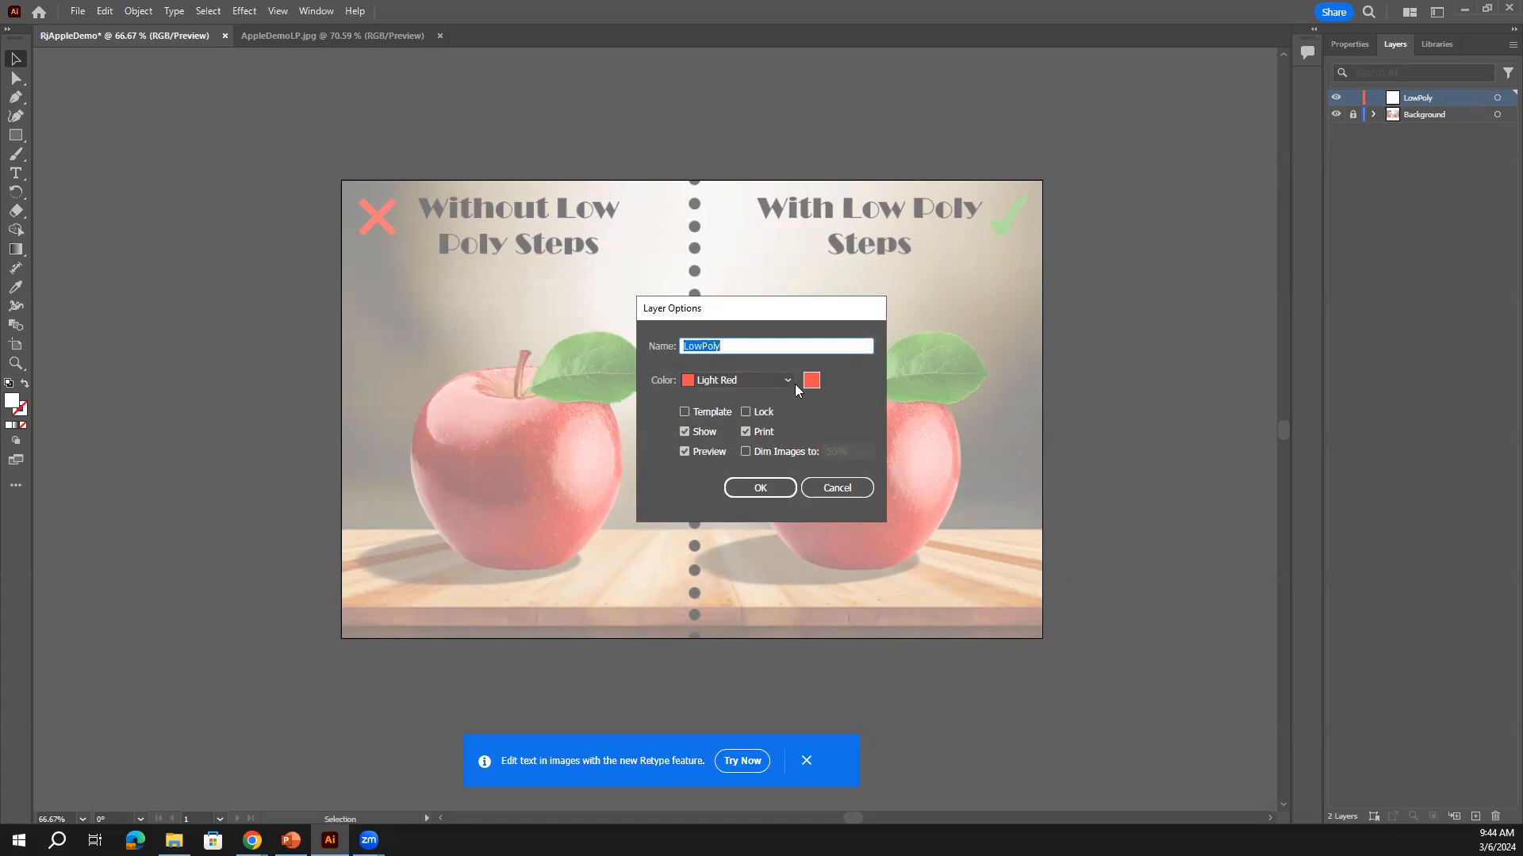
click(846, 488)
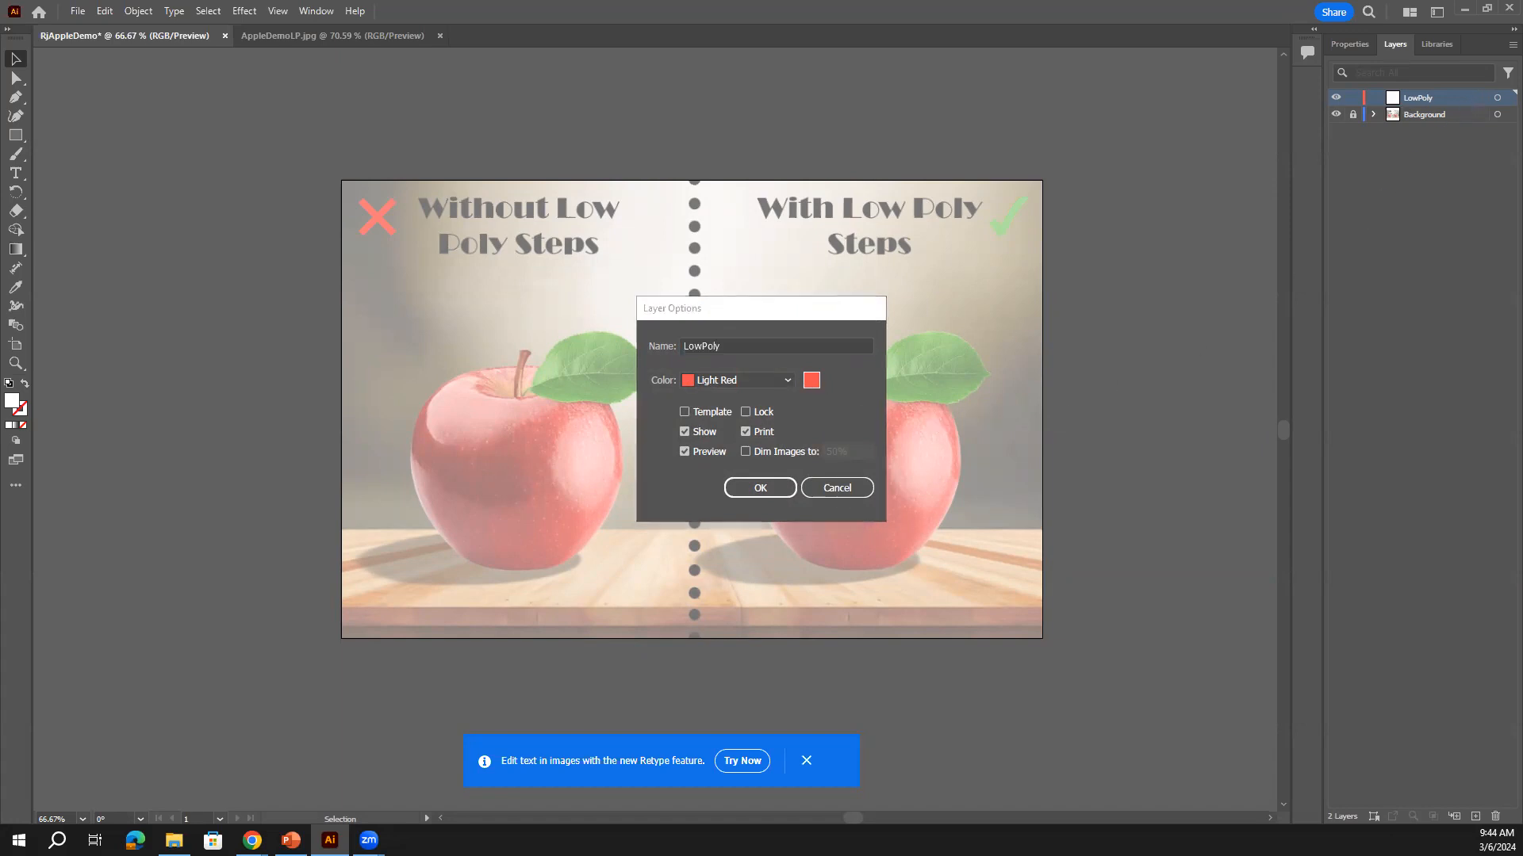
click(890, 300)
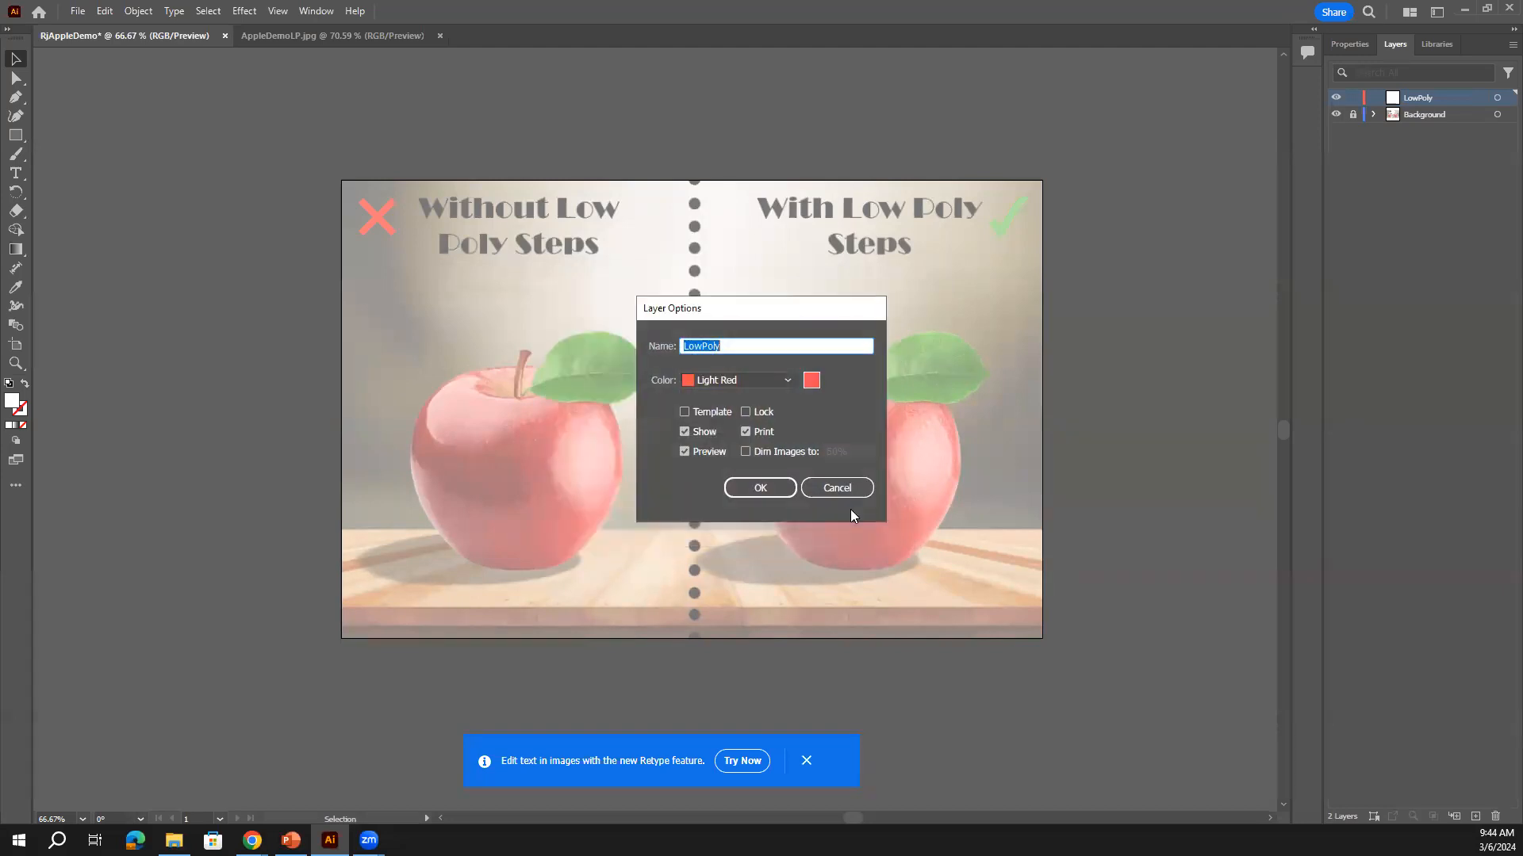
click(836, 488)
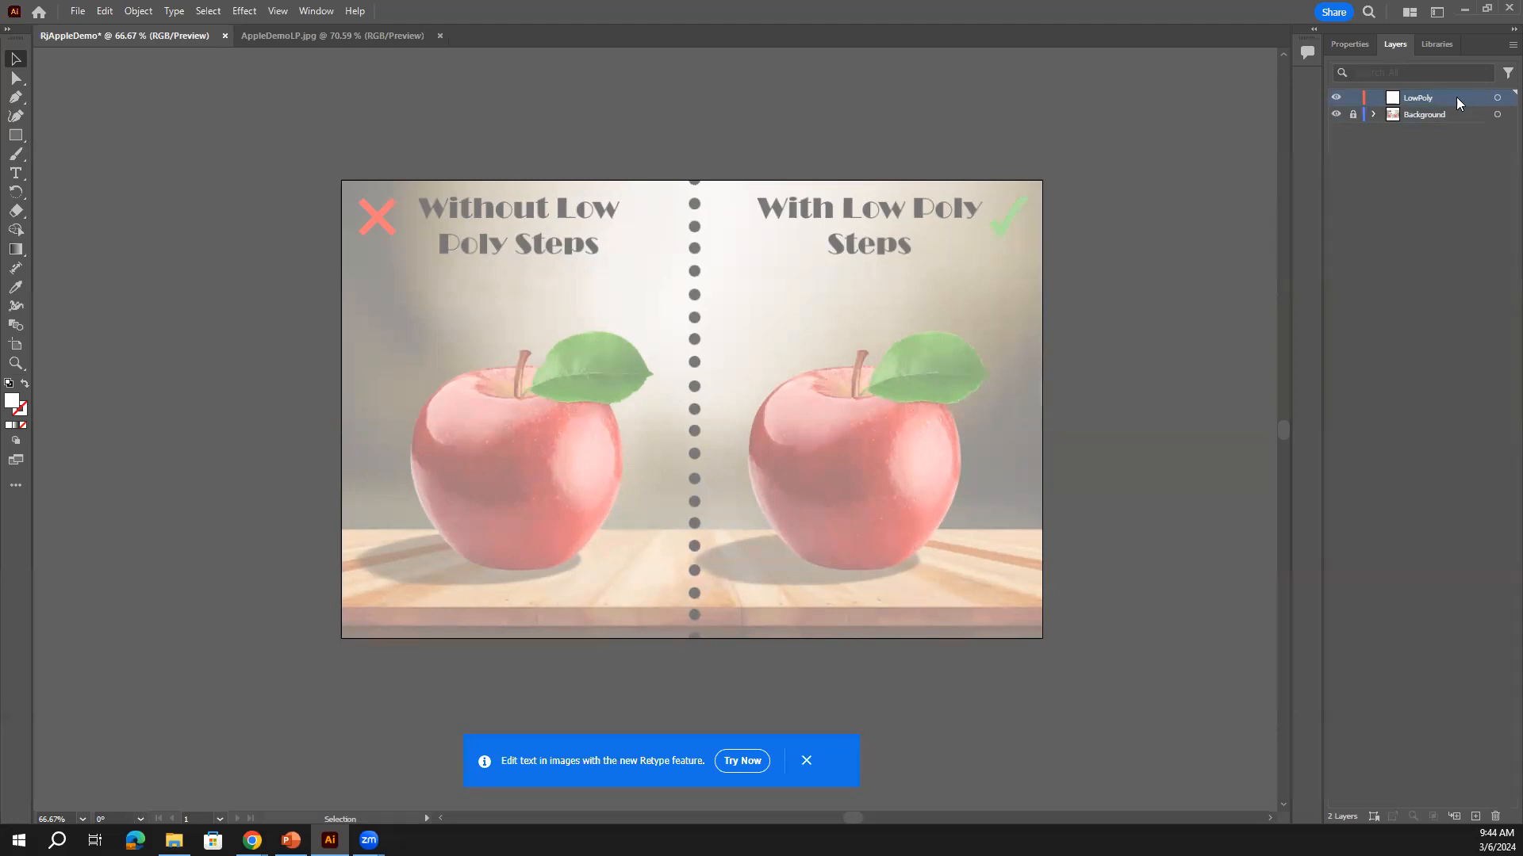
click(1347, 45)
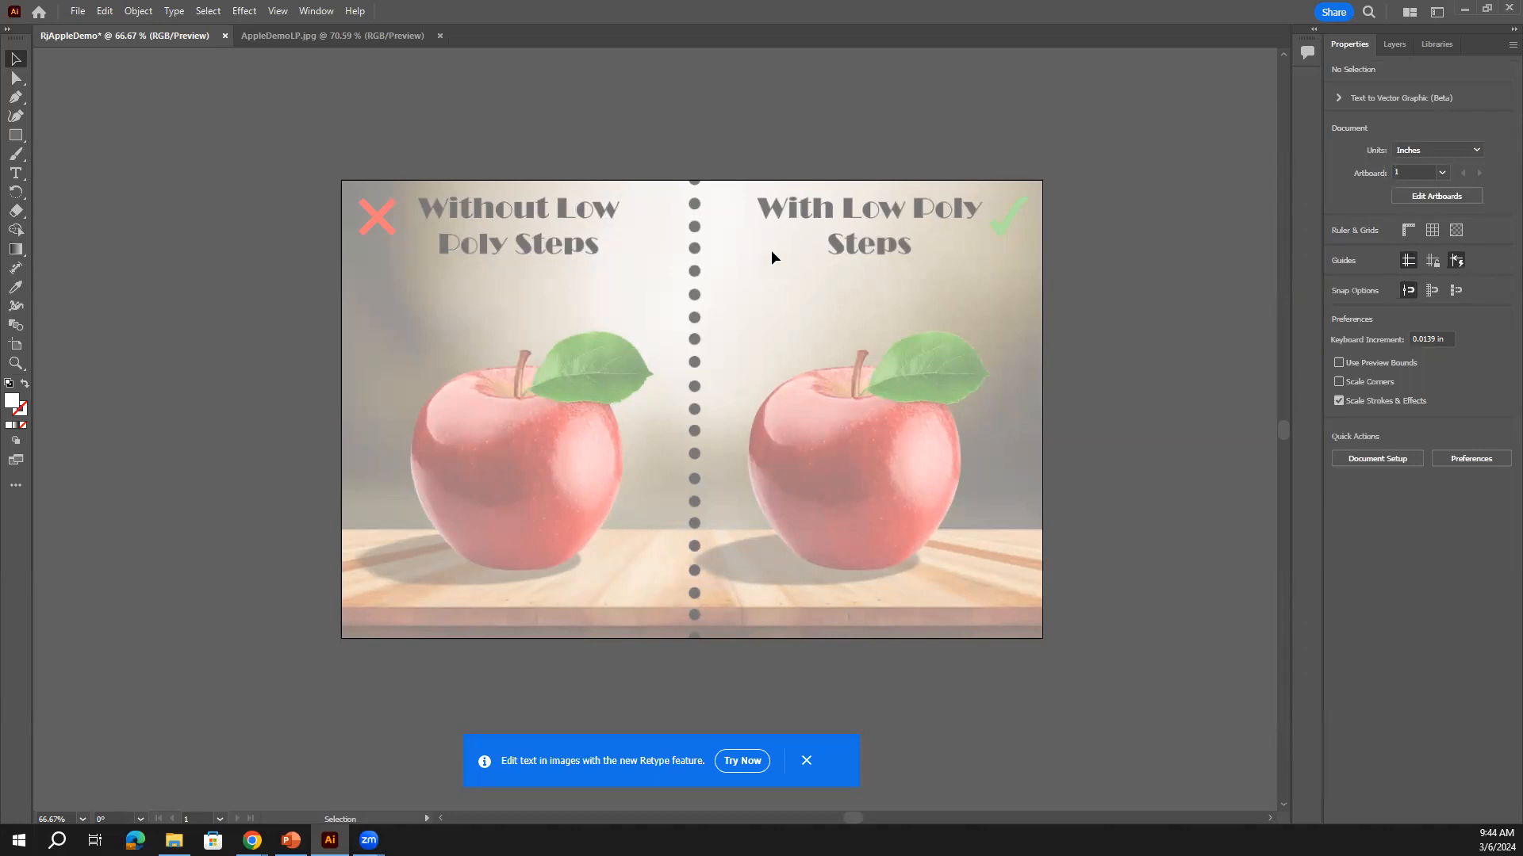
With the Pen tool at 150% zoom, place the first anchor above the left apple's leaf
click(21, 101)
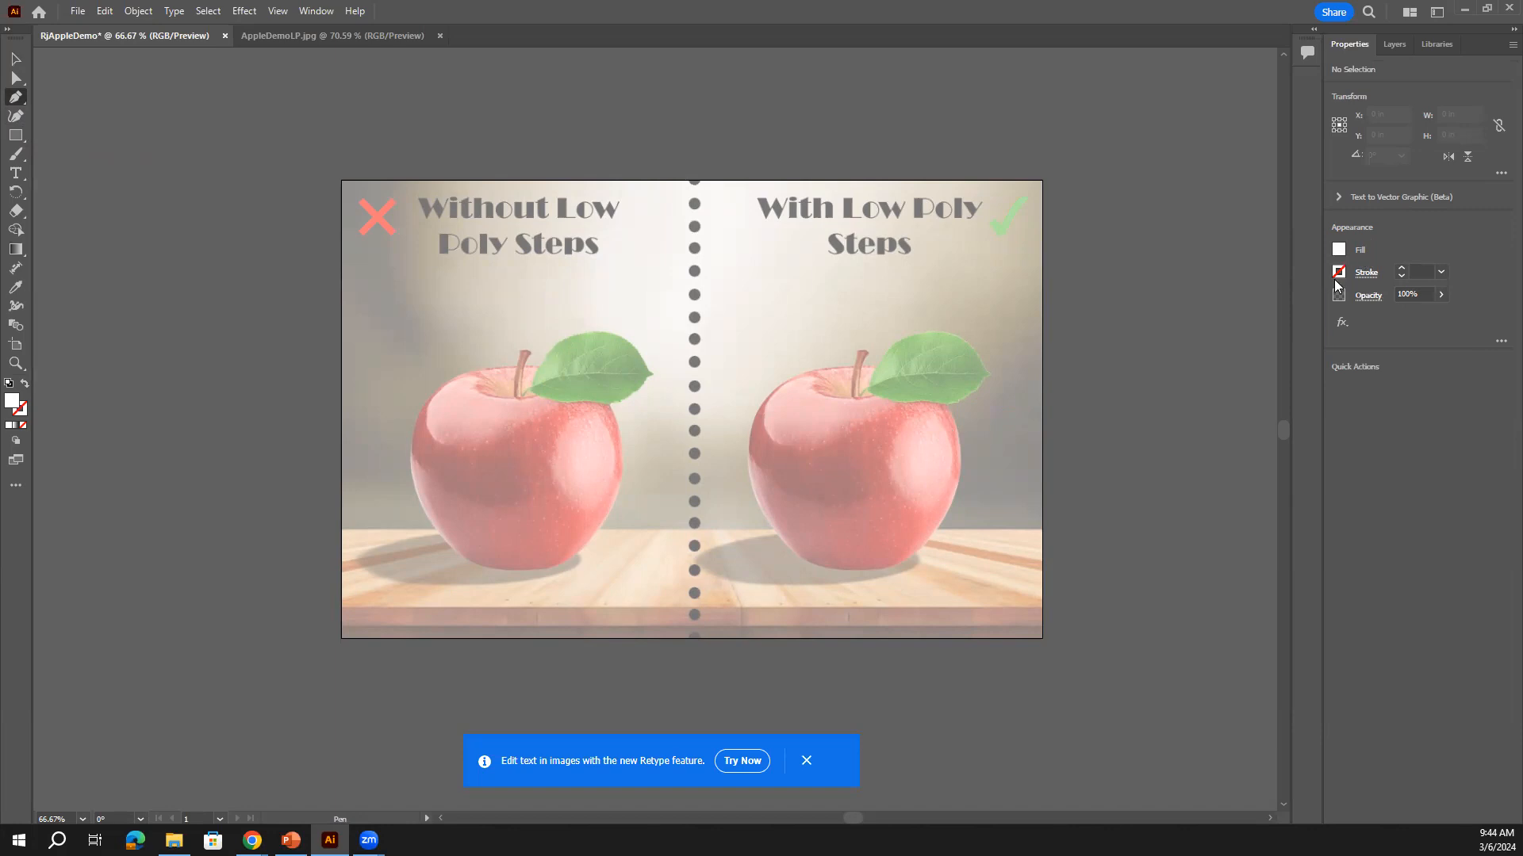
key(ctrl+equal)
key(ctrl+equal)
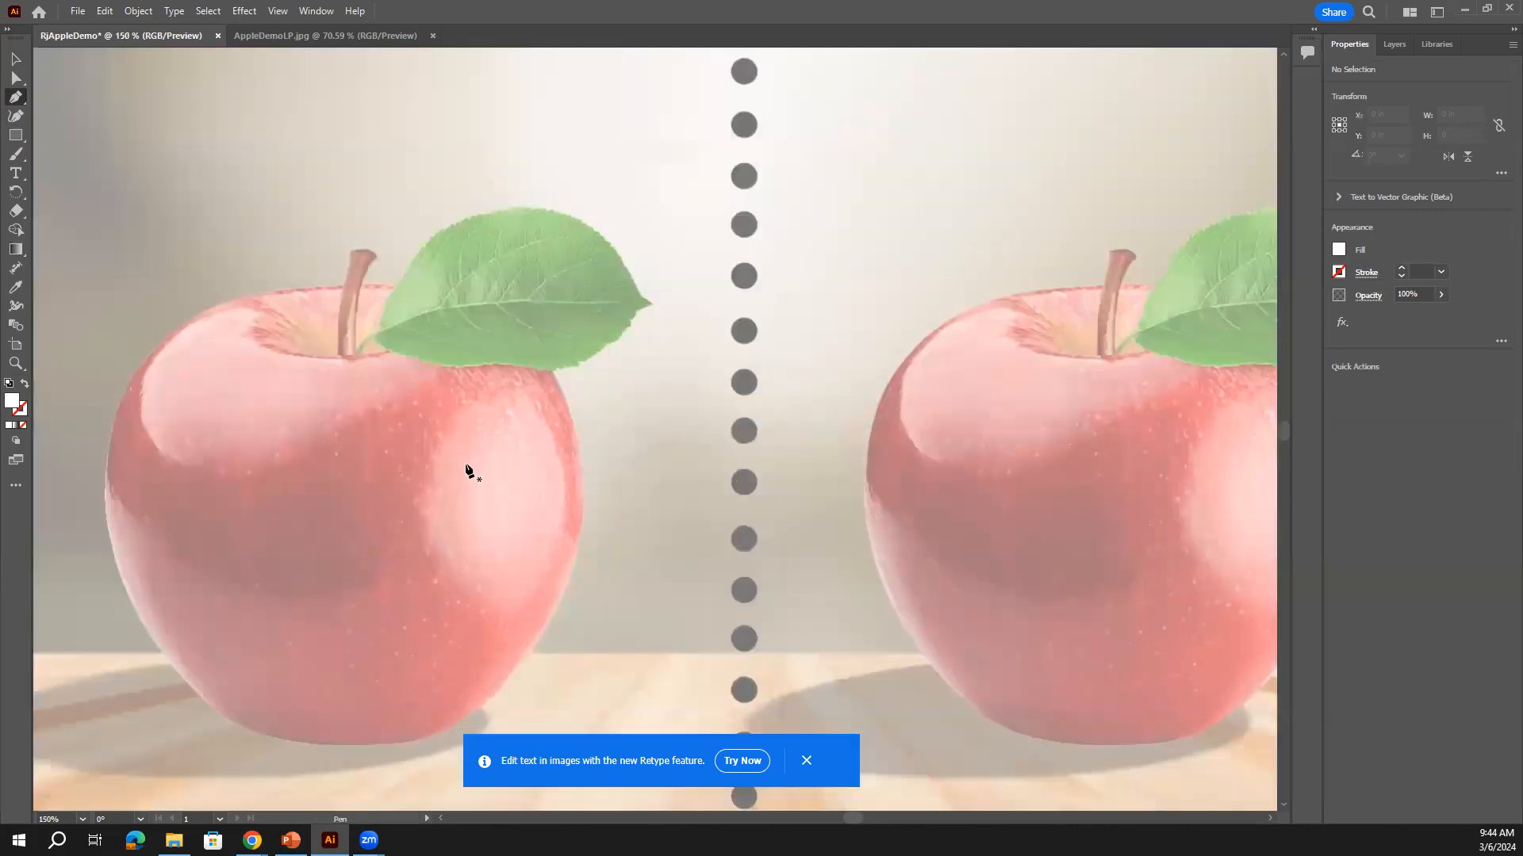
scroll(468, 472, up, 4)
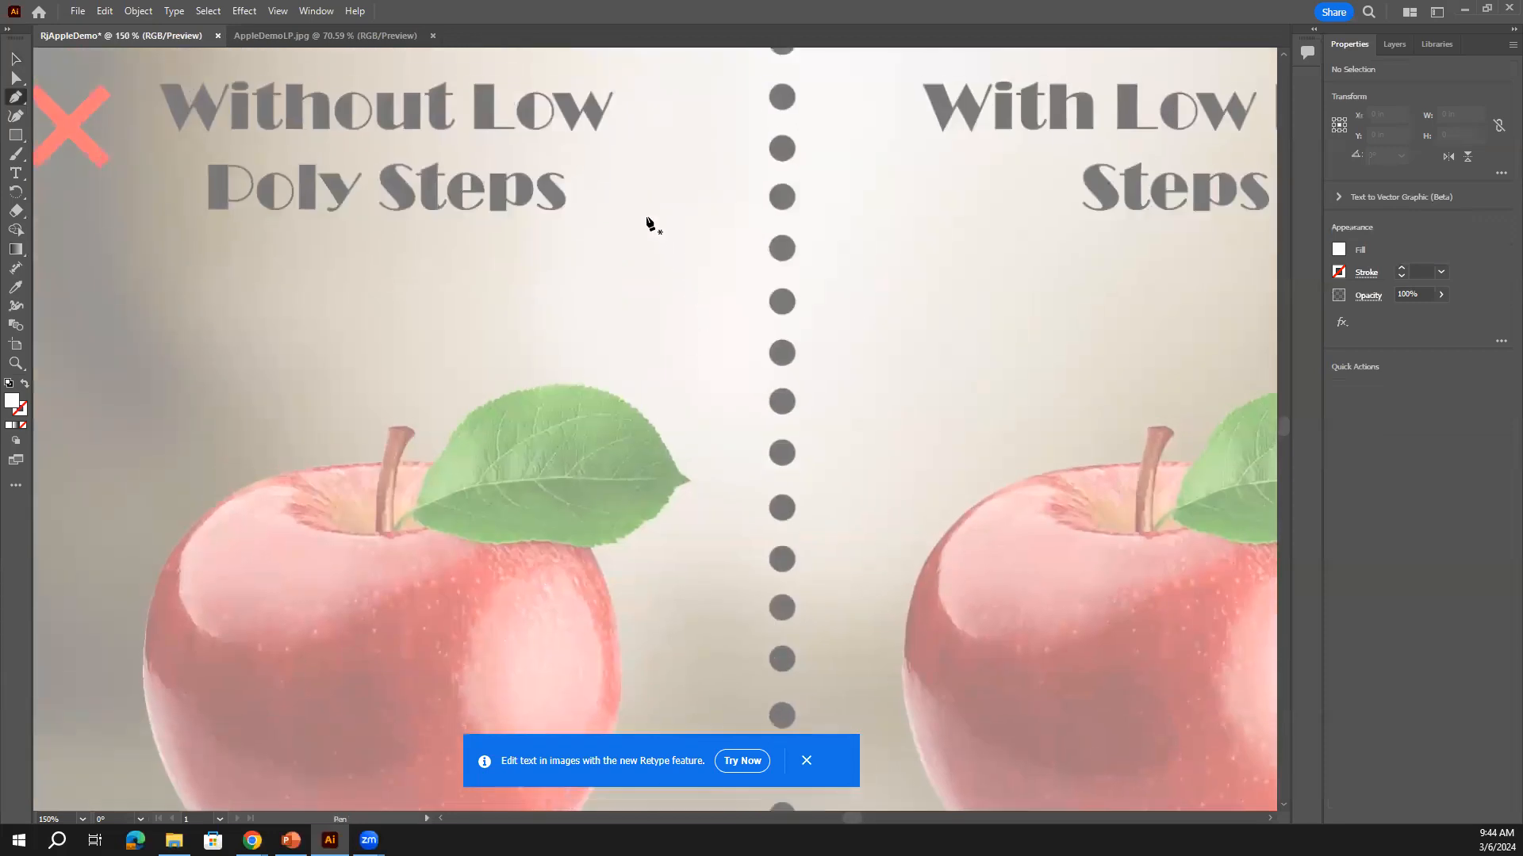
click(647, 217)
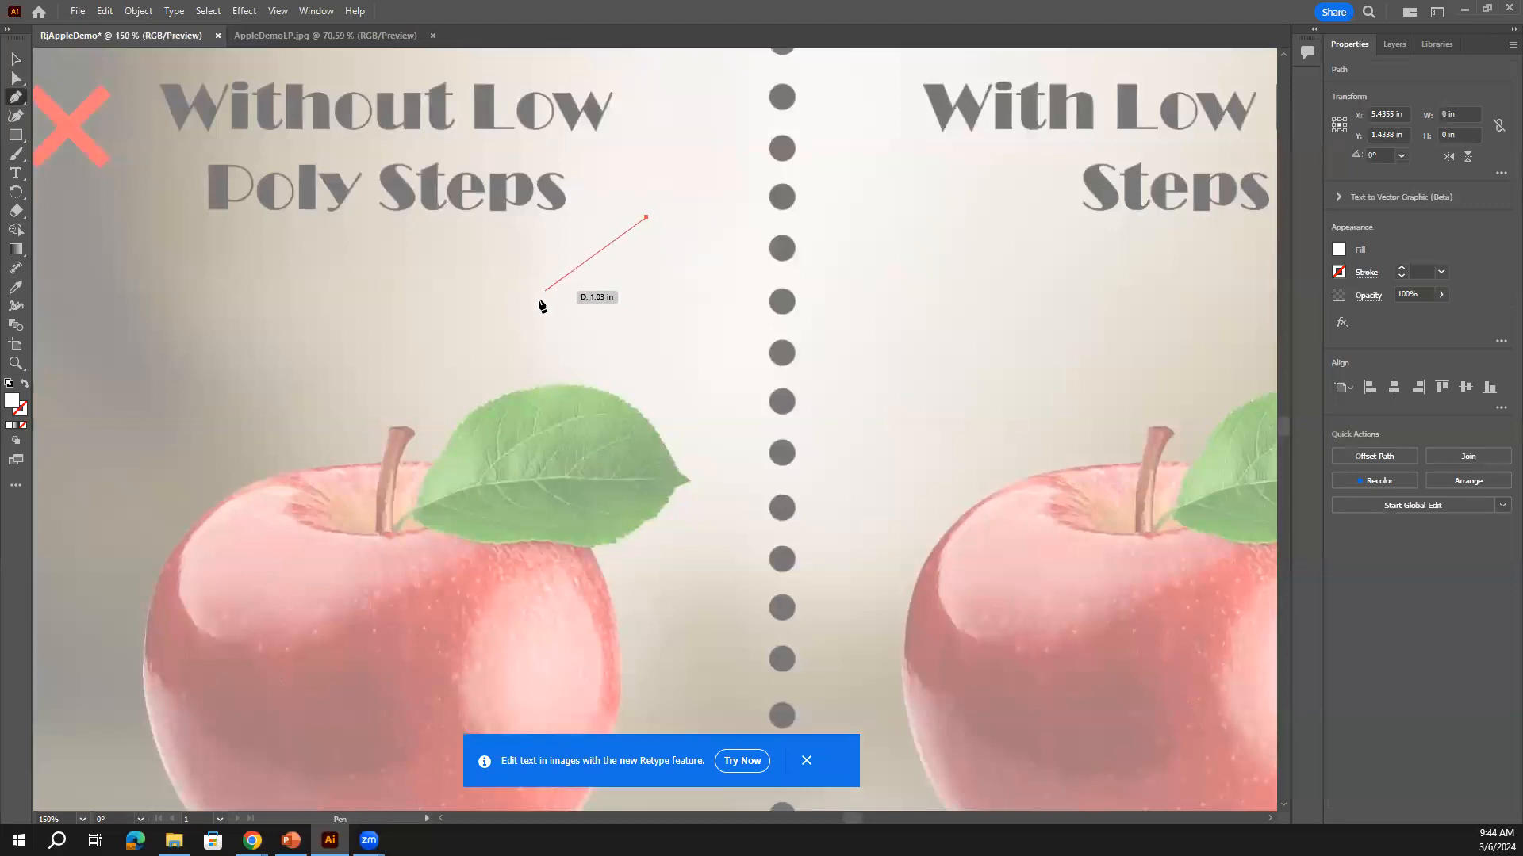
Close the three-point triangle above the leaf and undo a stray second path
click(504, 343)
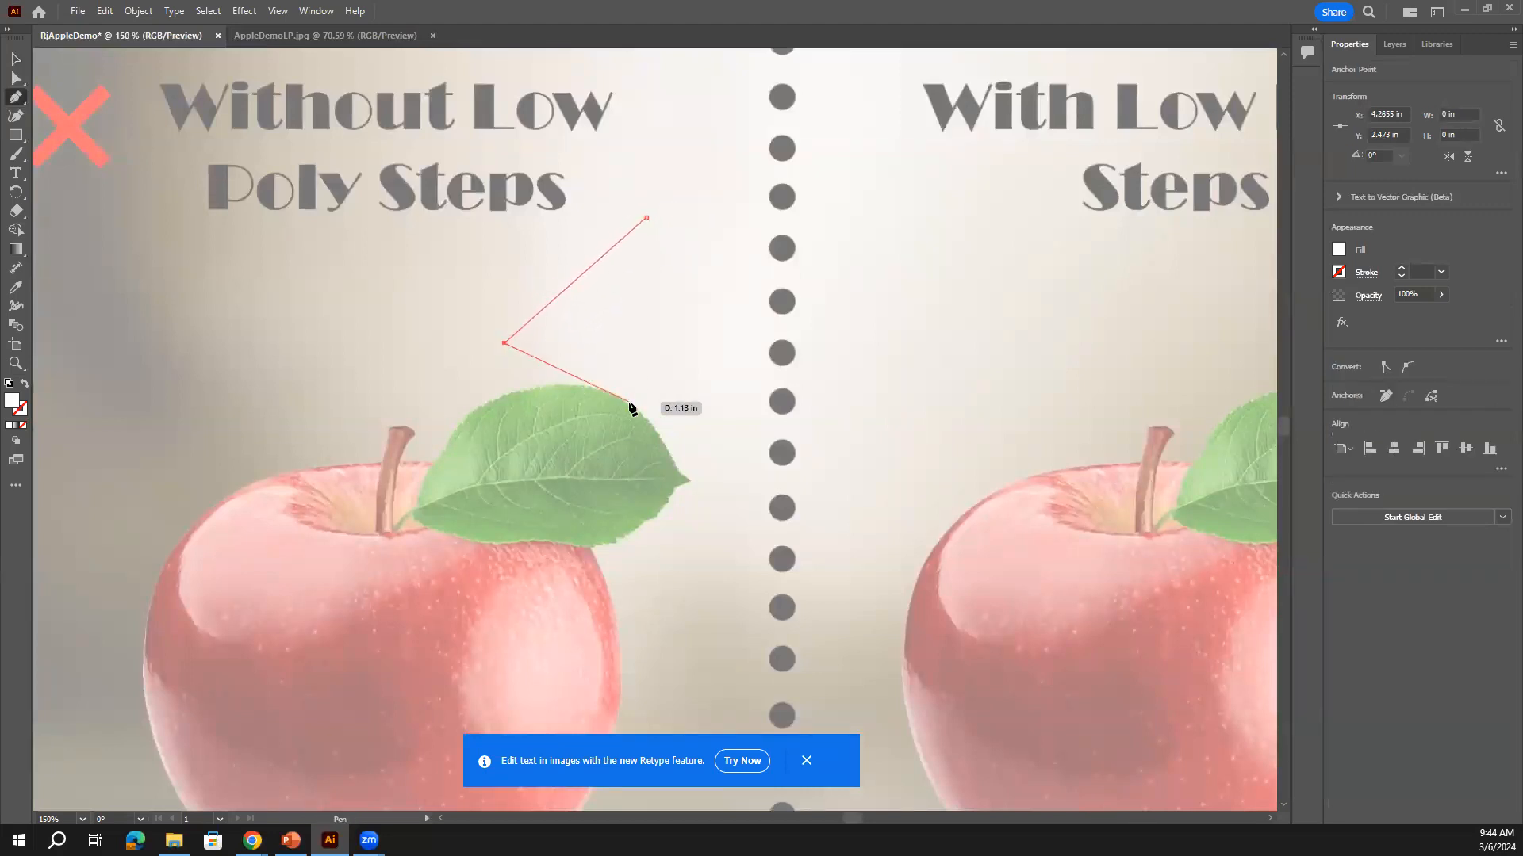
click(719, 363)
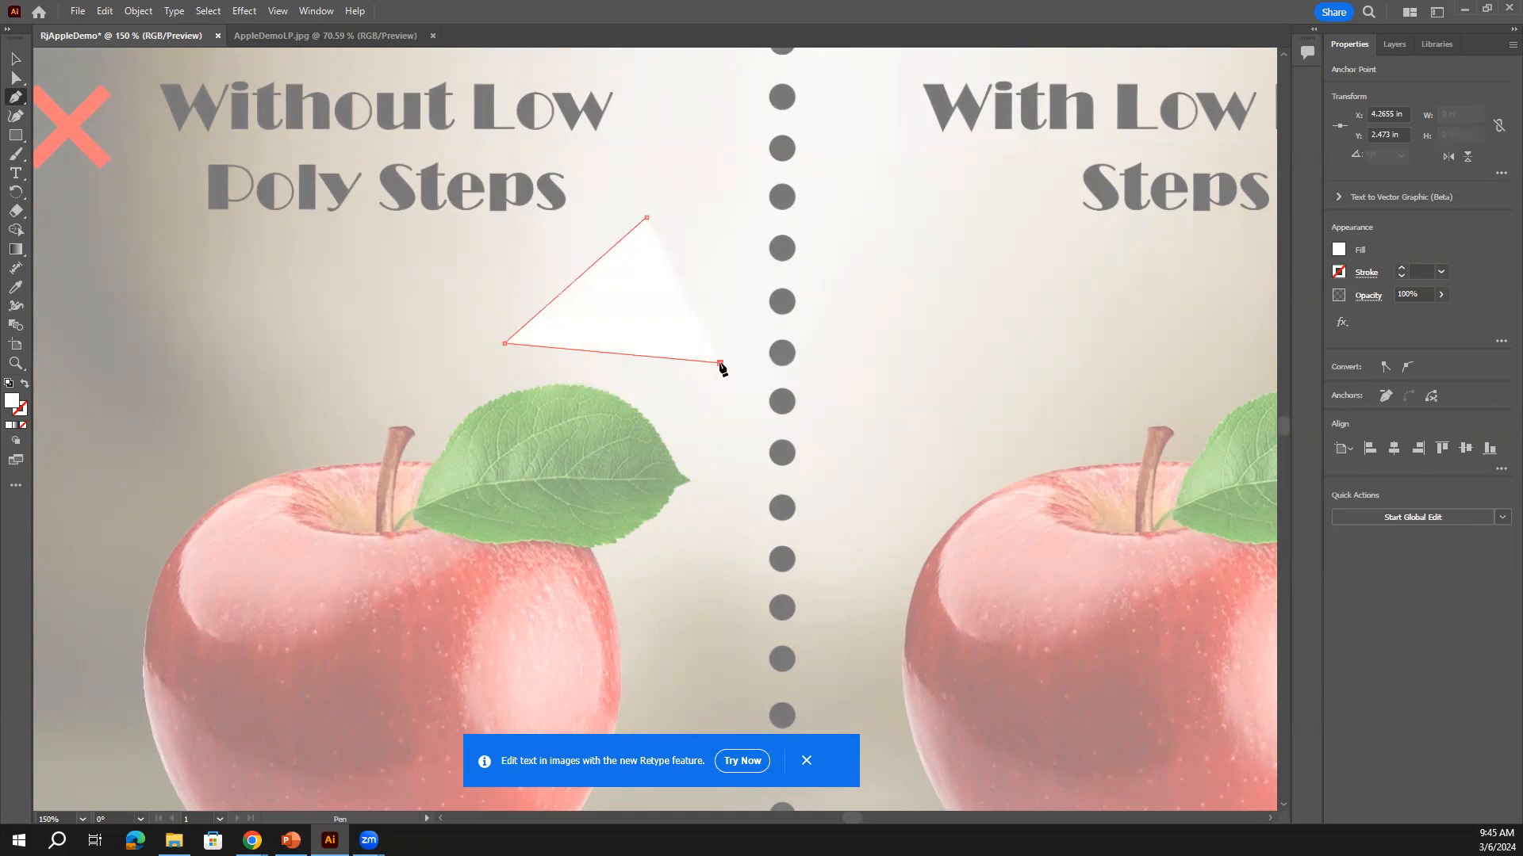
click(647, 218)
click(730, 161)
click(694, 238)
click(775, 235)
click(697, 156)
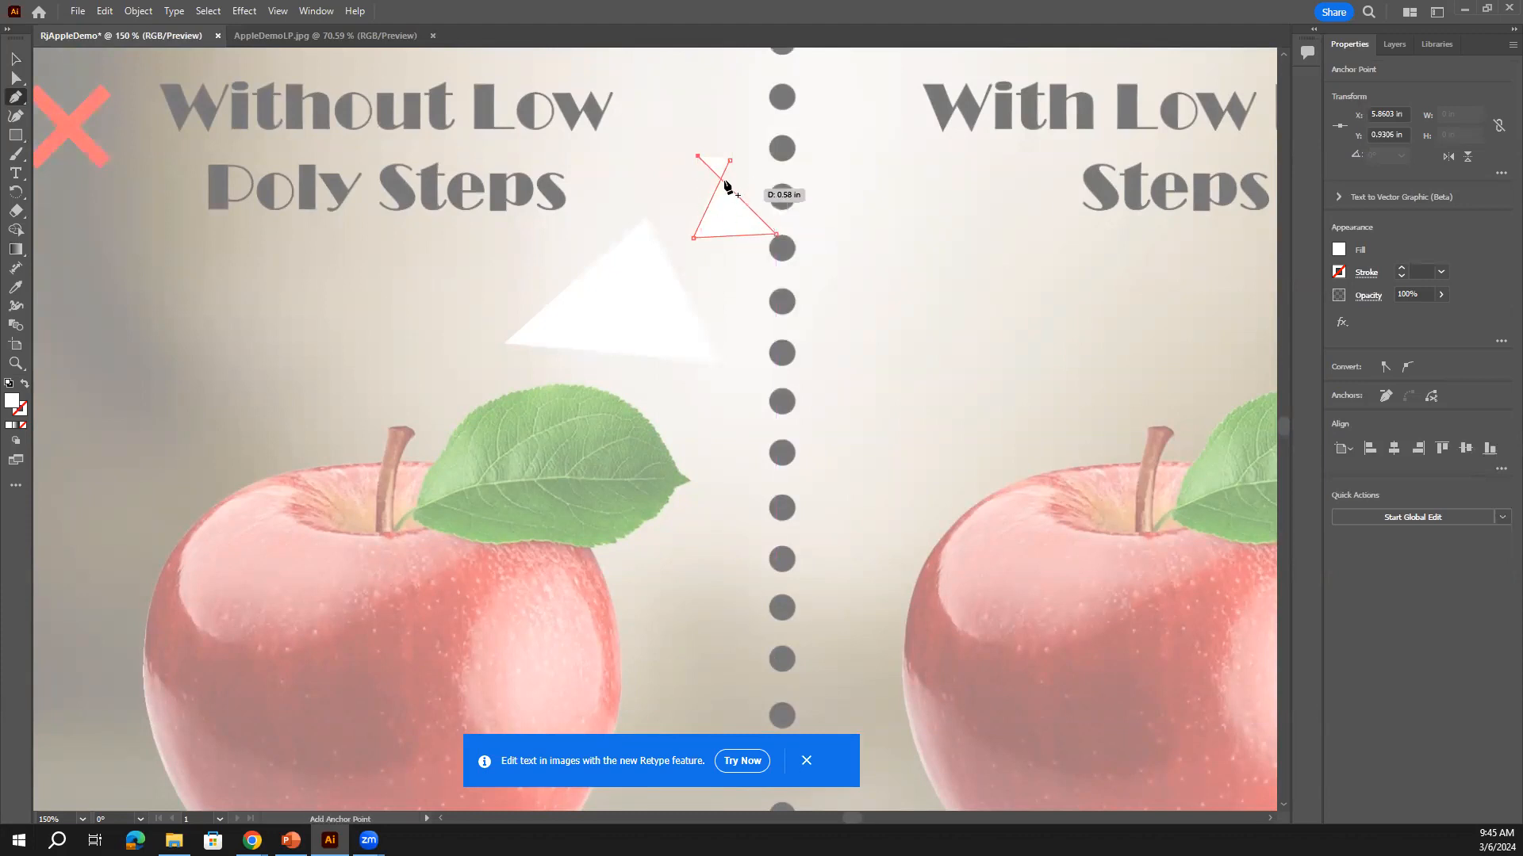
key(ctrl+z)
key(ctrl+z)
key(ctrl+z)
key(ctrl+z)
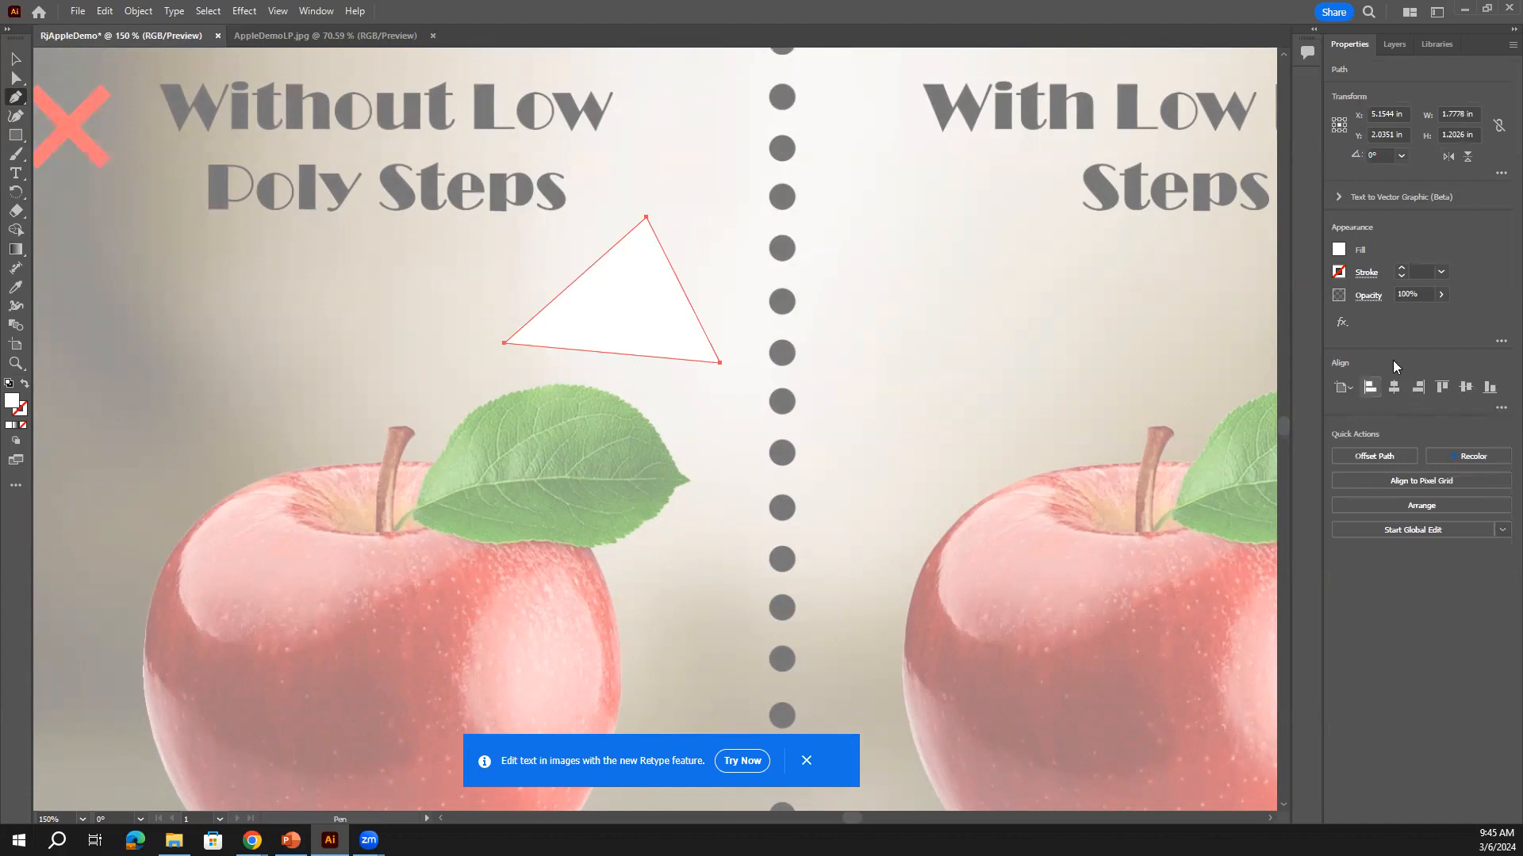
Fill the triangle with solid red from the Fill swatches
click(1339, 250)
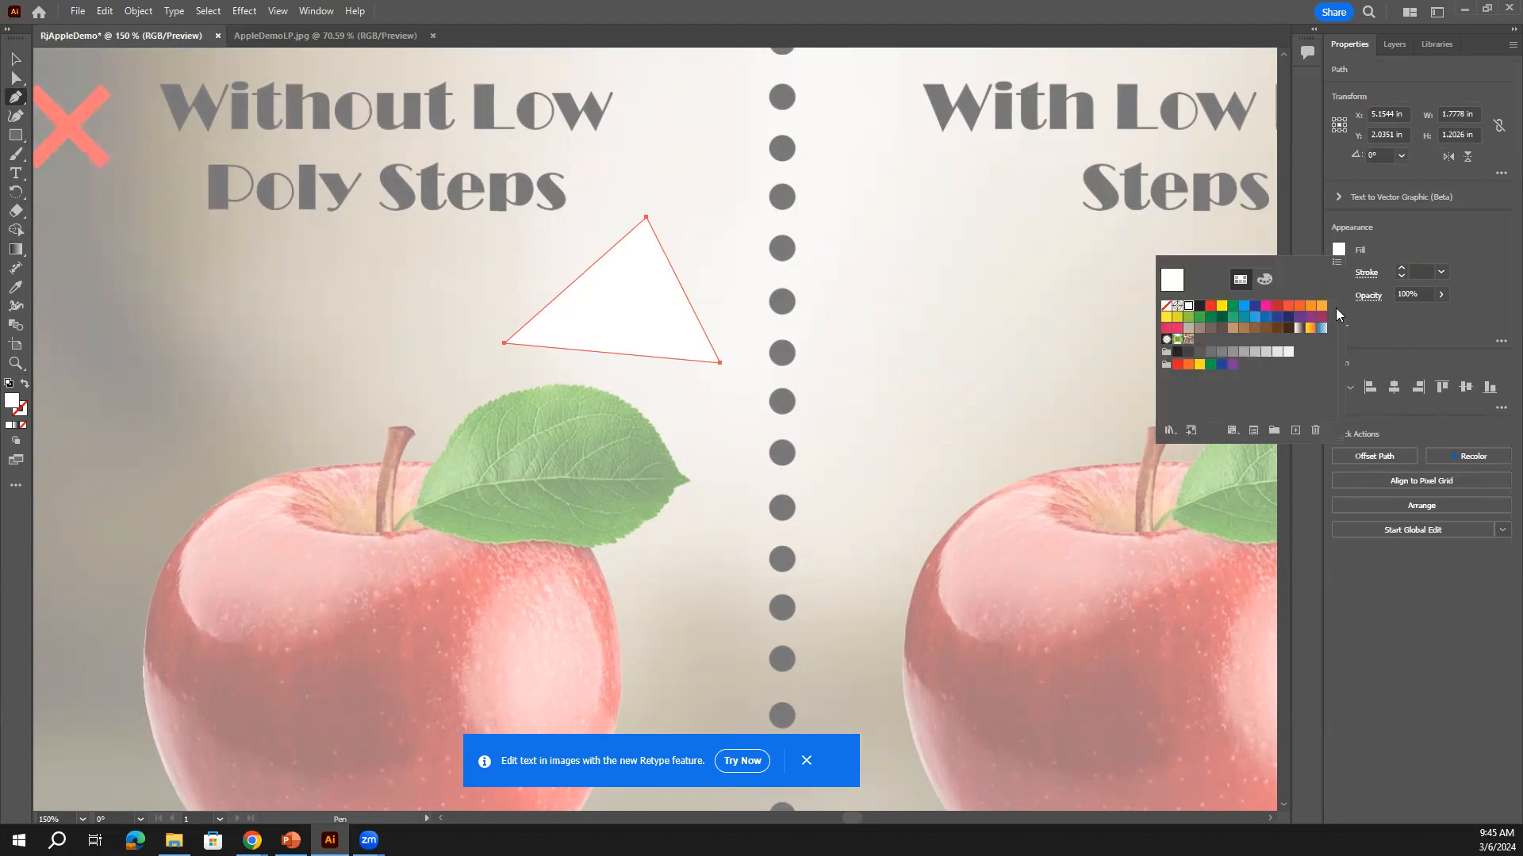
click(1277, 305)
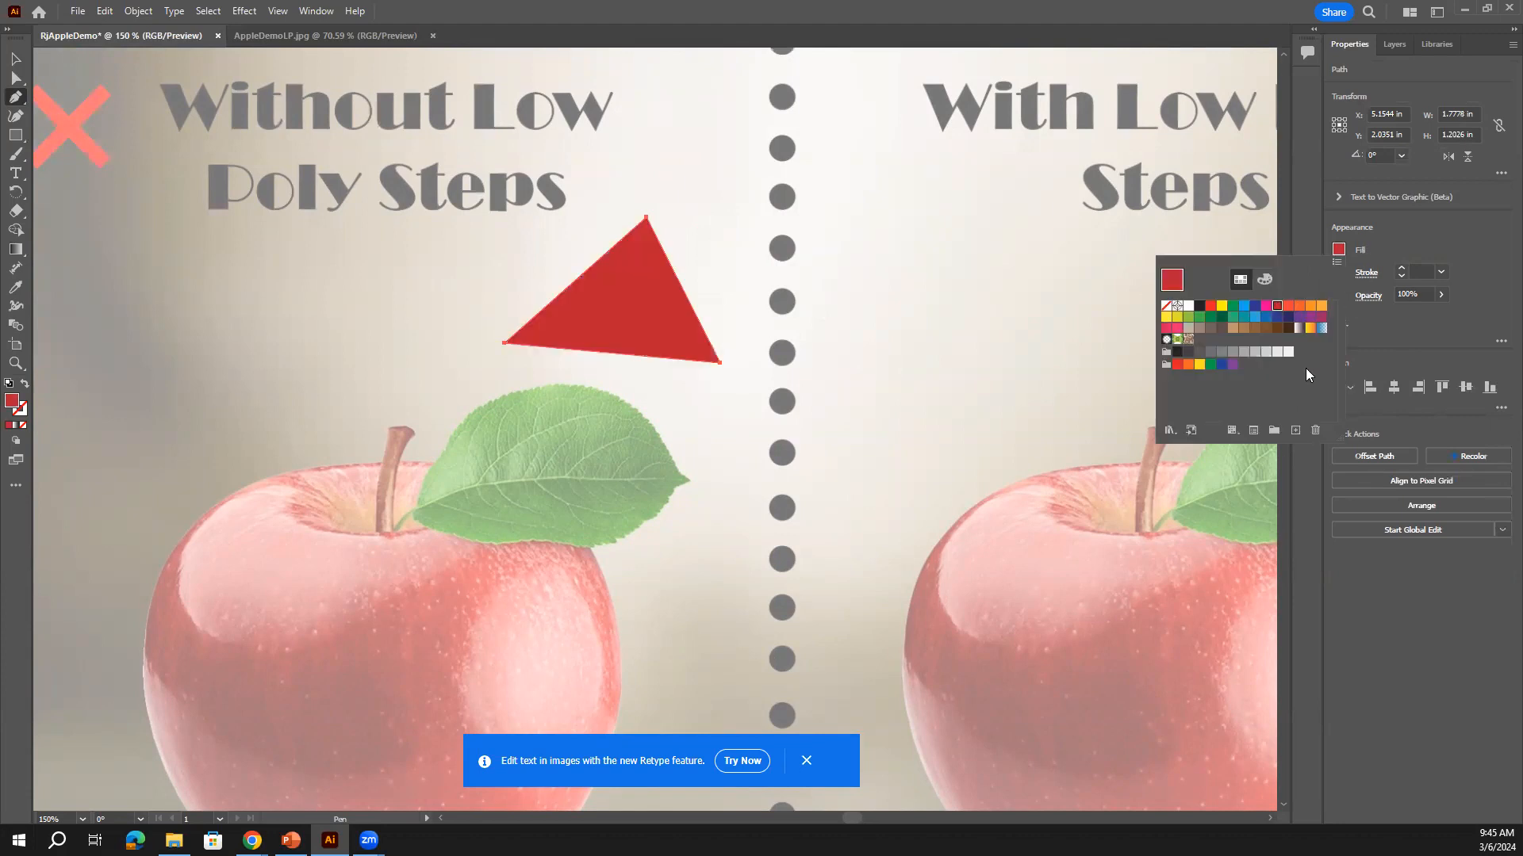
click(1392, 236)
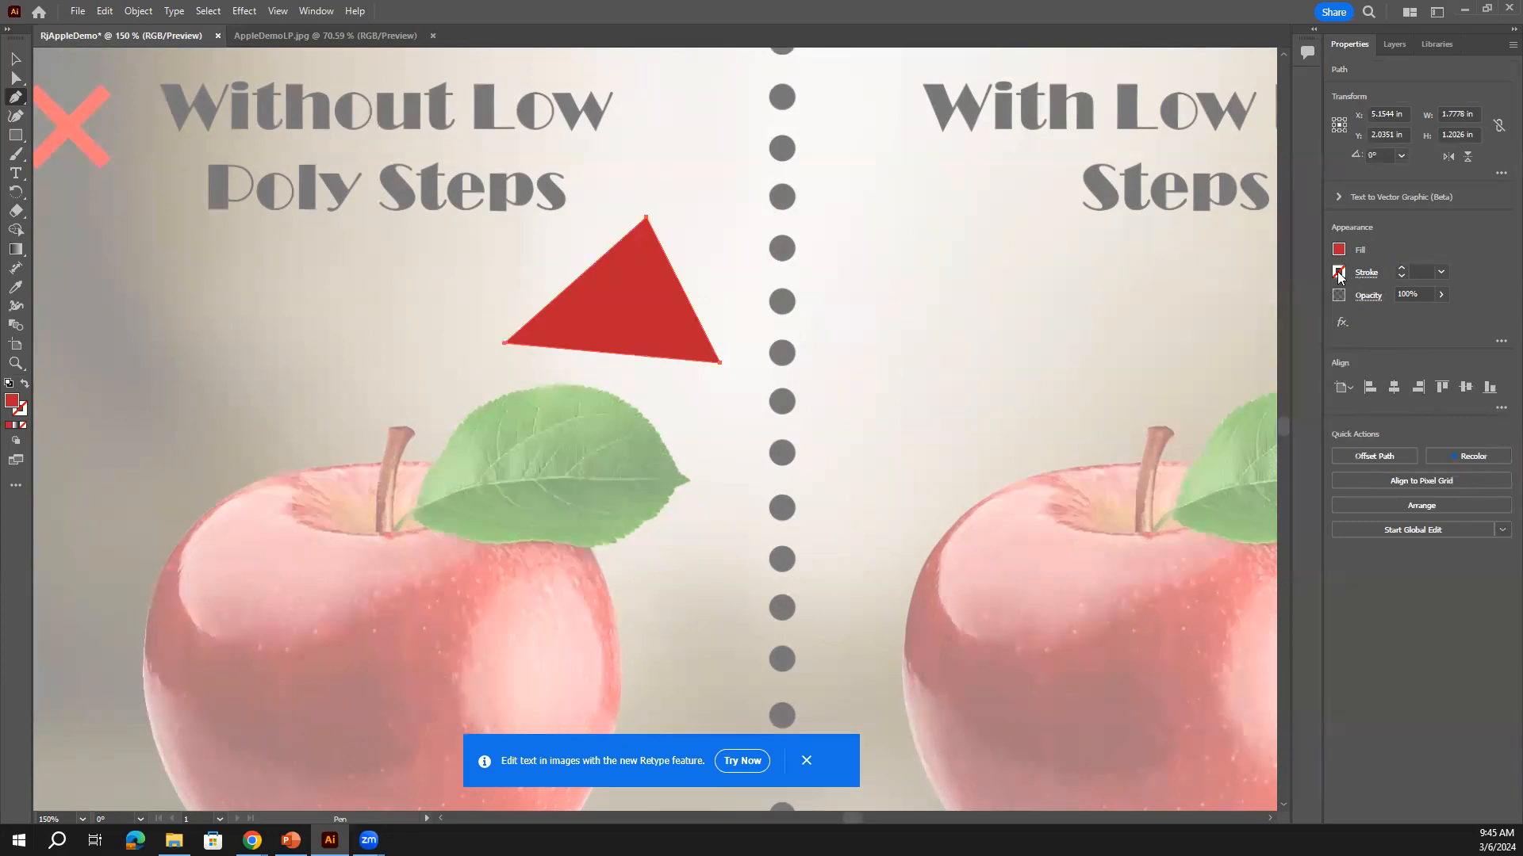
Give the red triangle a 7 pt blue stroke, then start a triangle right of the divider
click(1339, 273)
click(1254, 341)
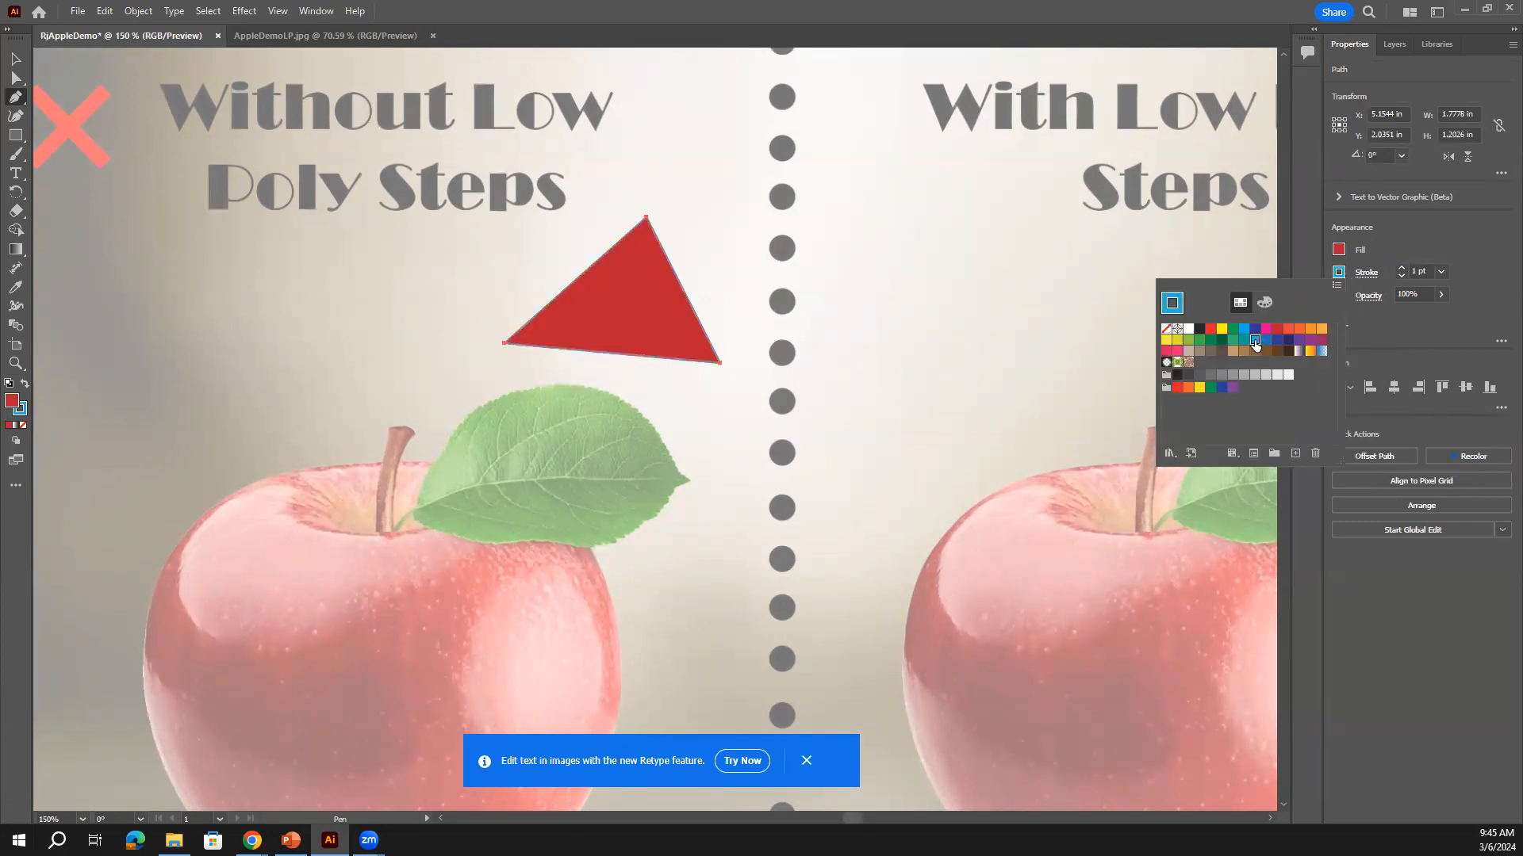
click(1402, 246)
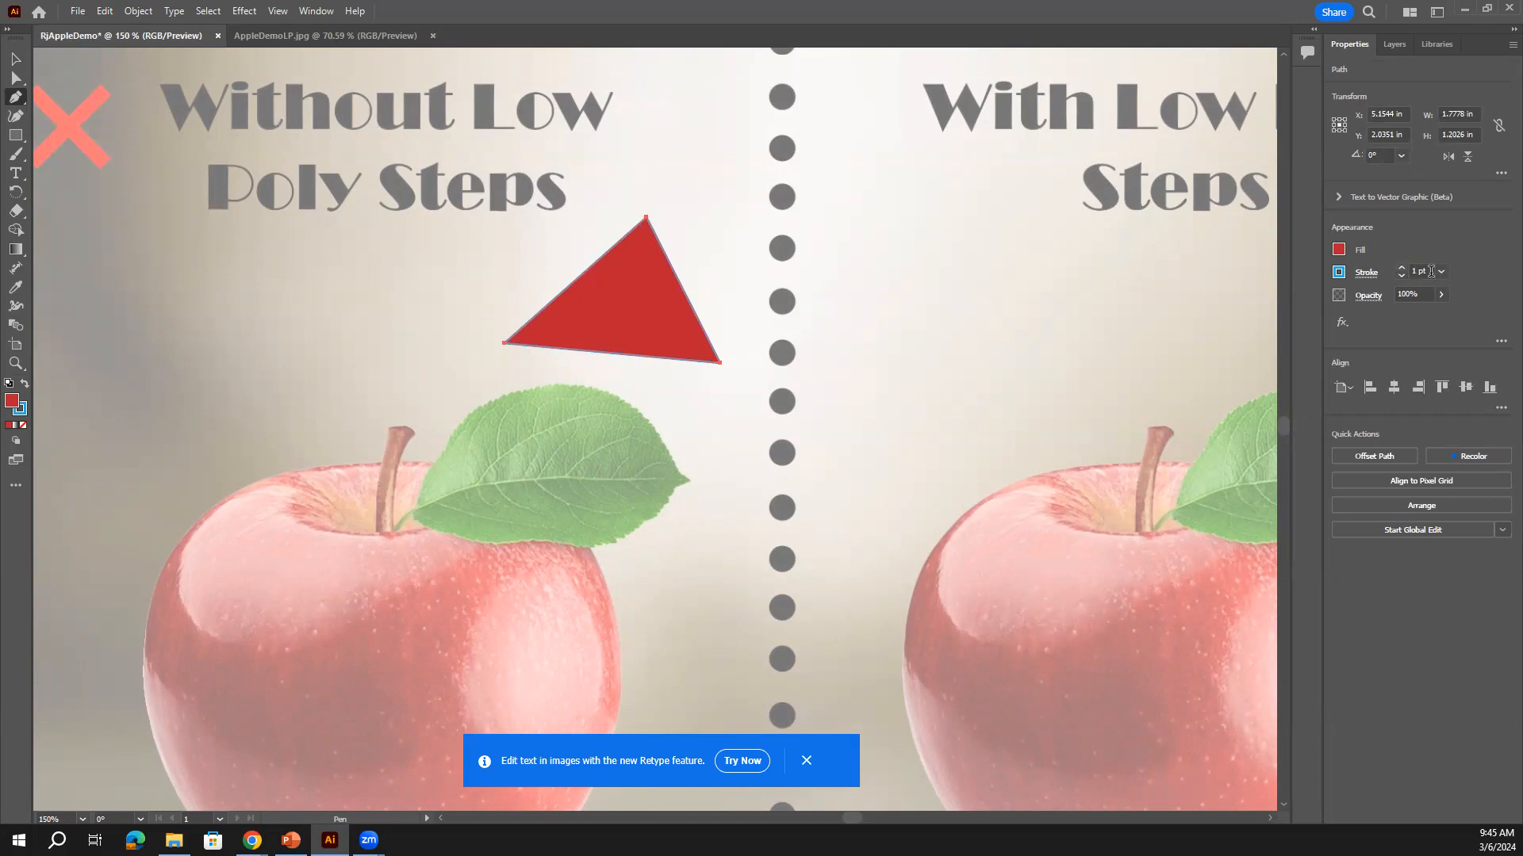
click(1401, 270)
click(1401, 270)
click(1401, 269)
click(1400, 270)
click(1401, 269)
click(1400, 269)
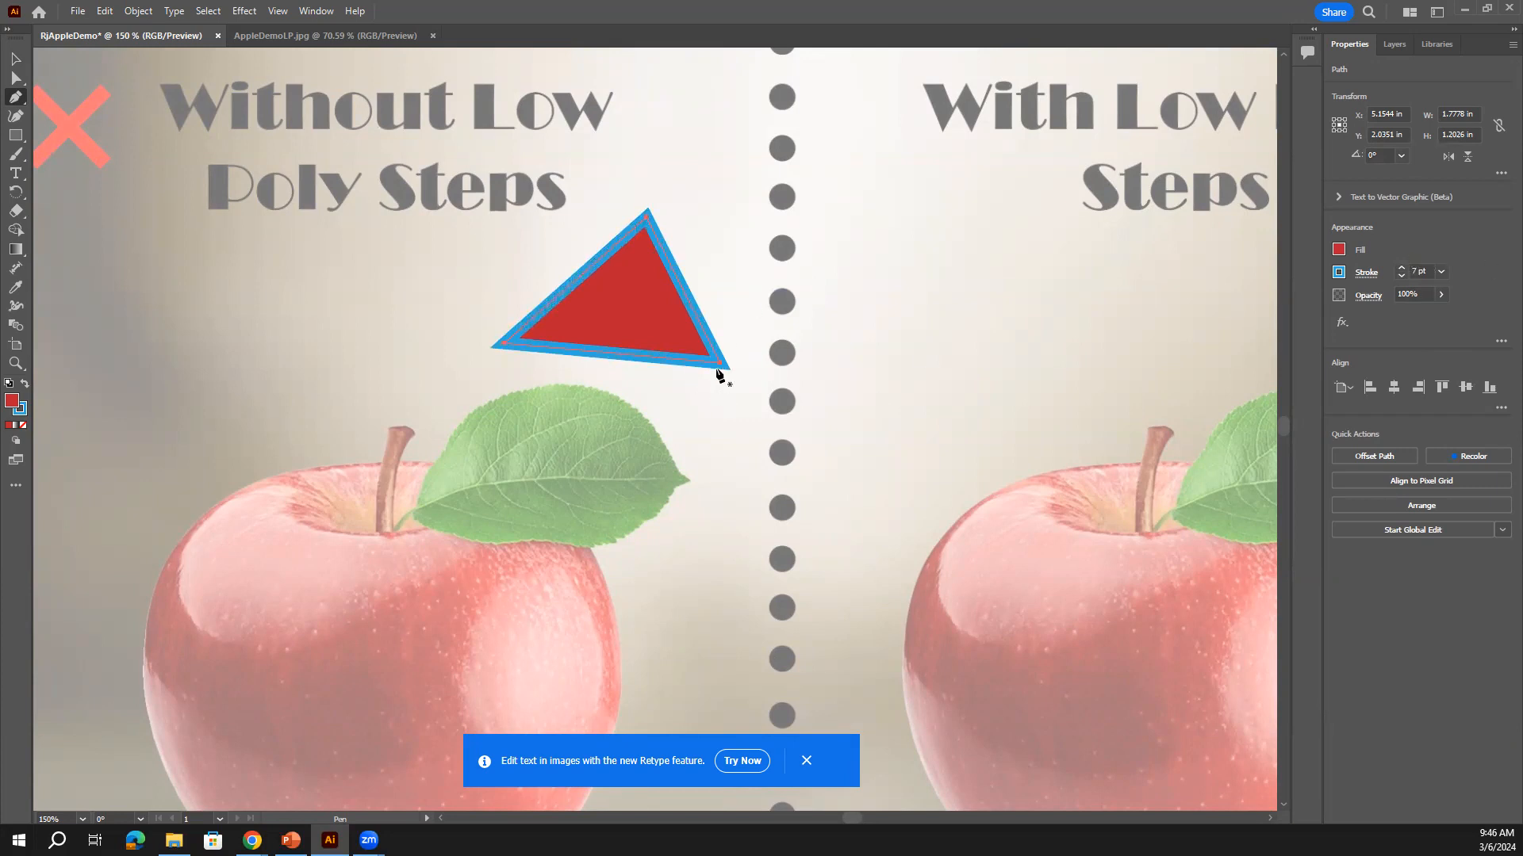
click(853, 216)
Close the second triangle right of the divider and fill it orange
click(803, 339)
click(918, 333)
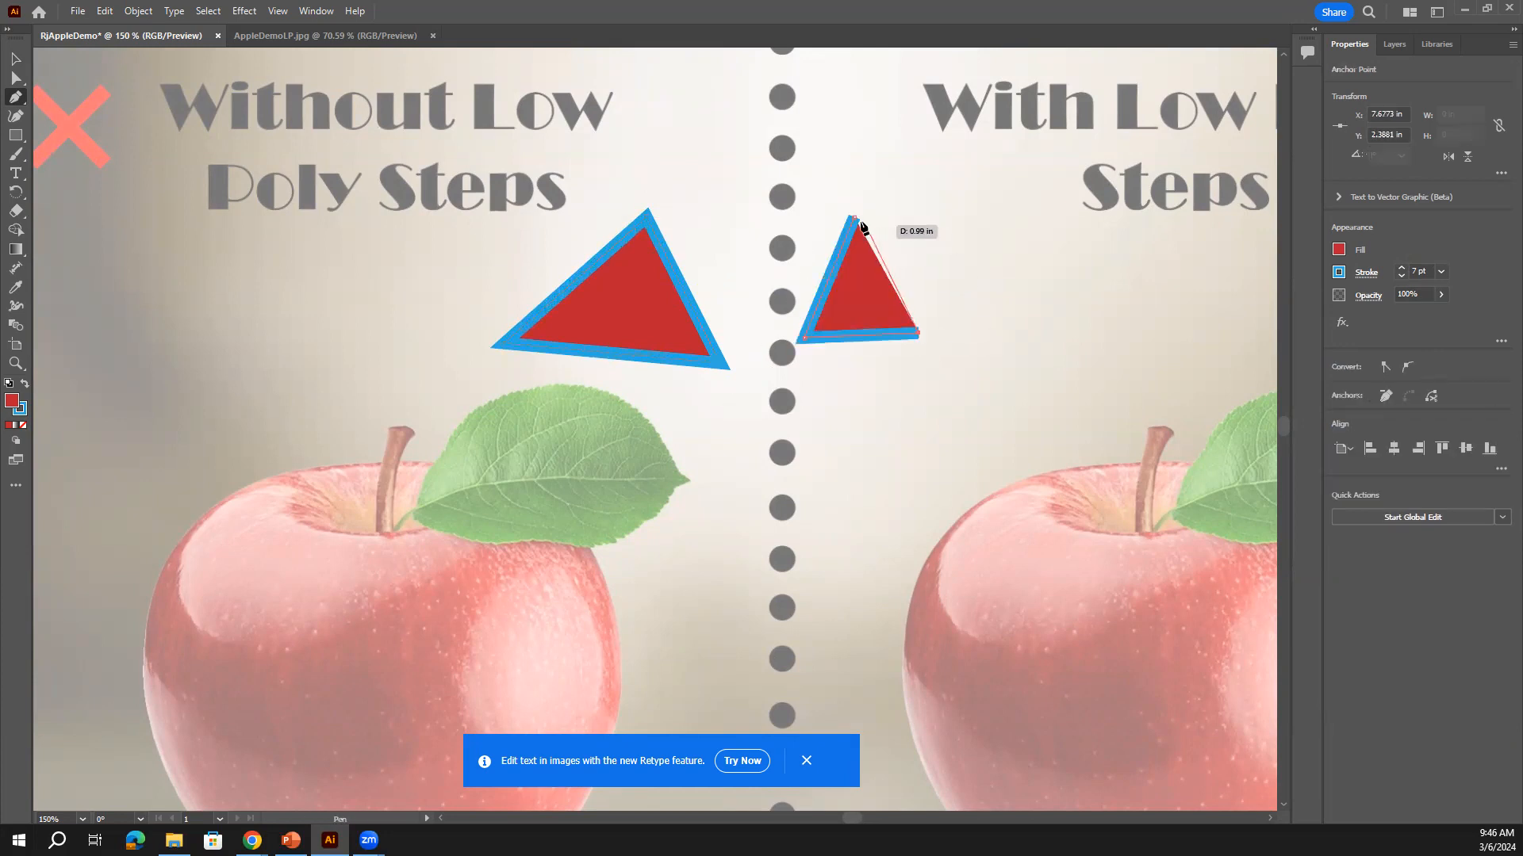
click(854, 217)
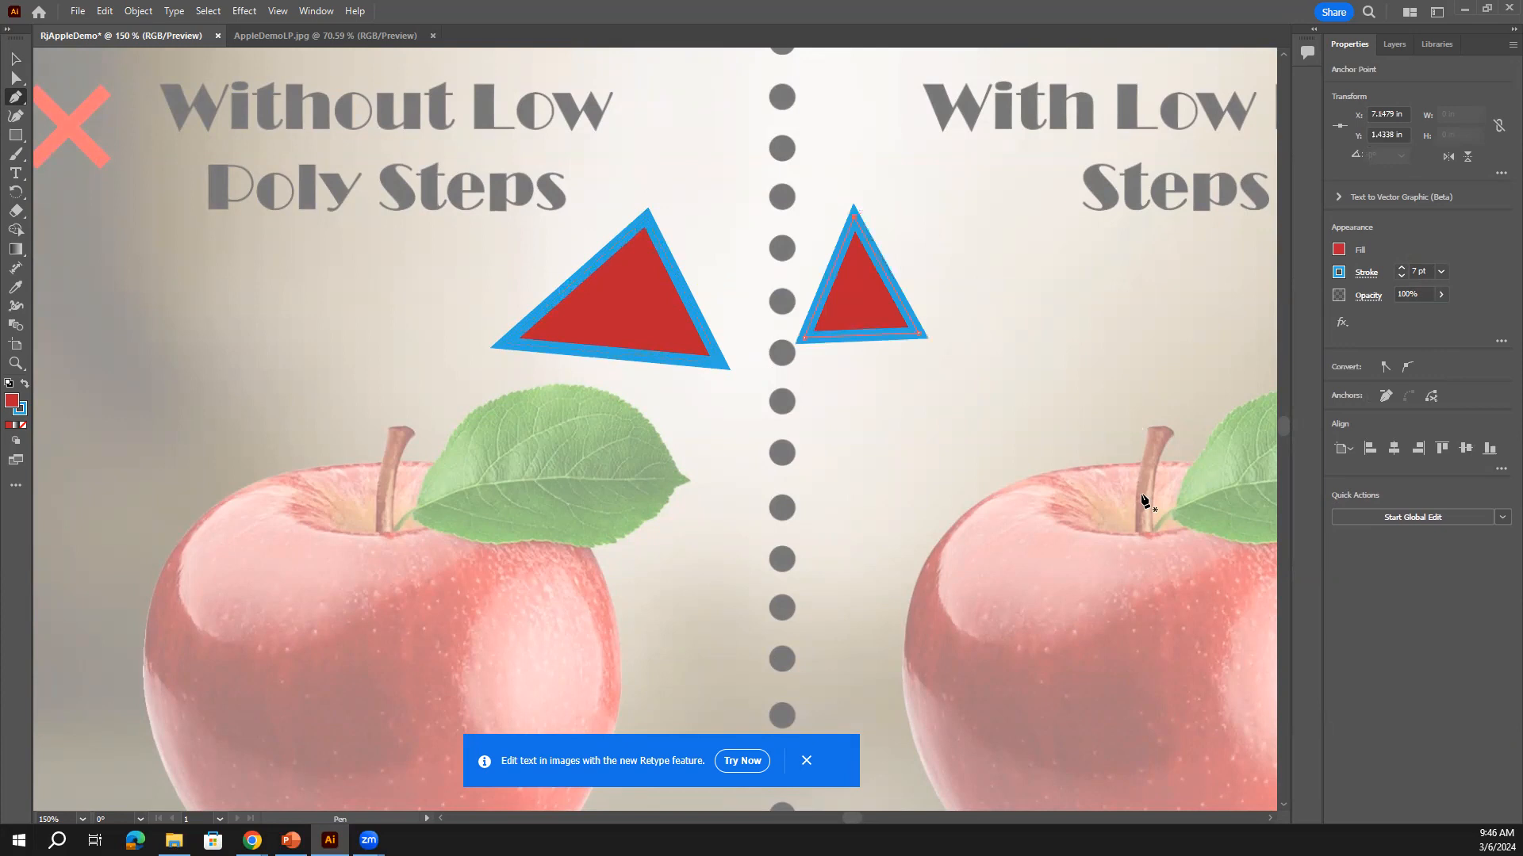
click(1340, 251)
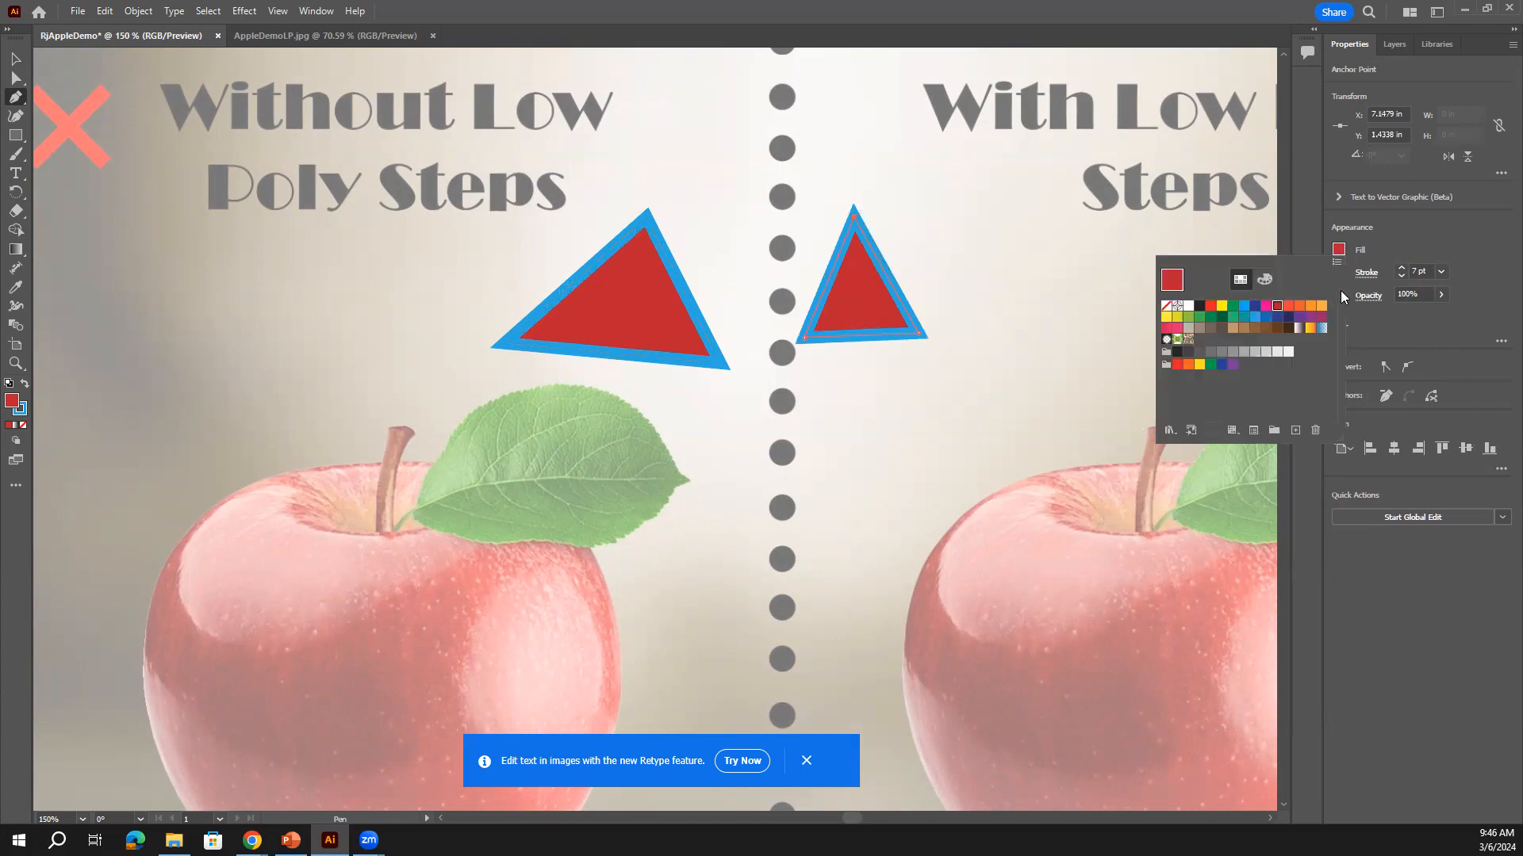
click(1313, 311)
click(1339, 272)
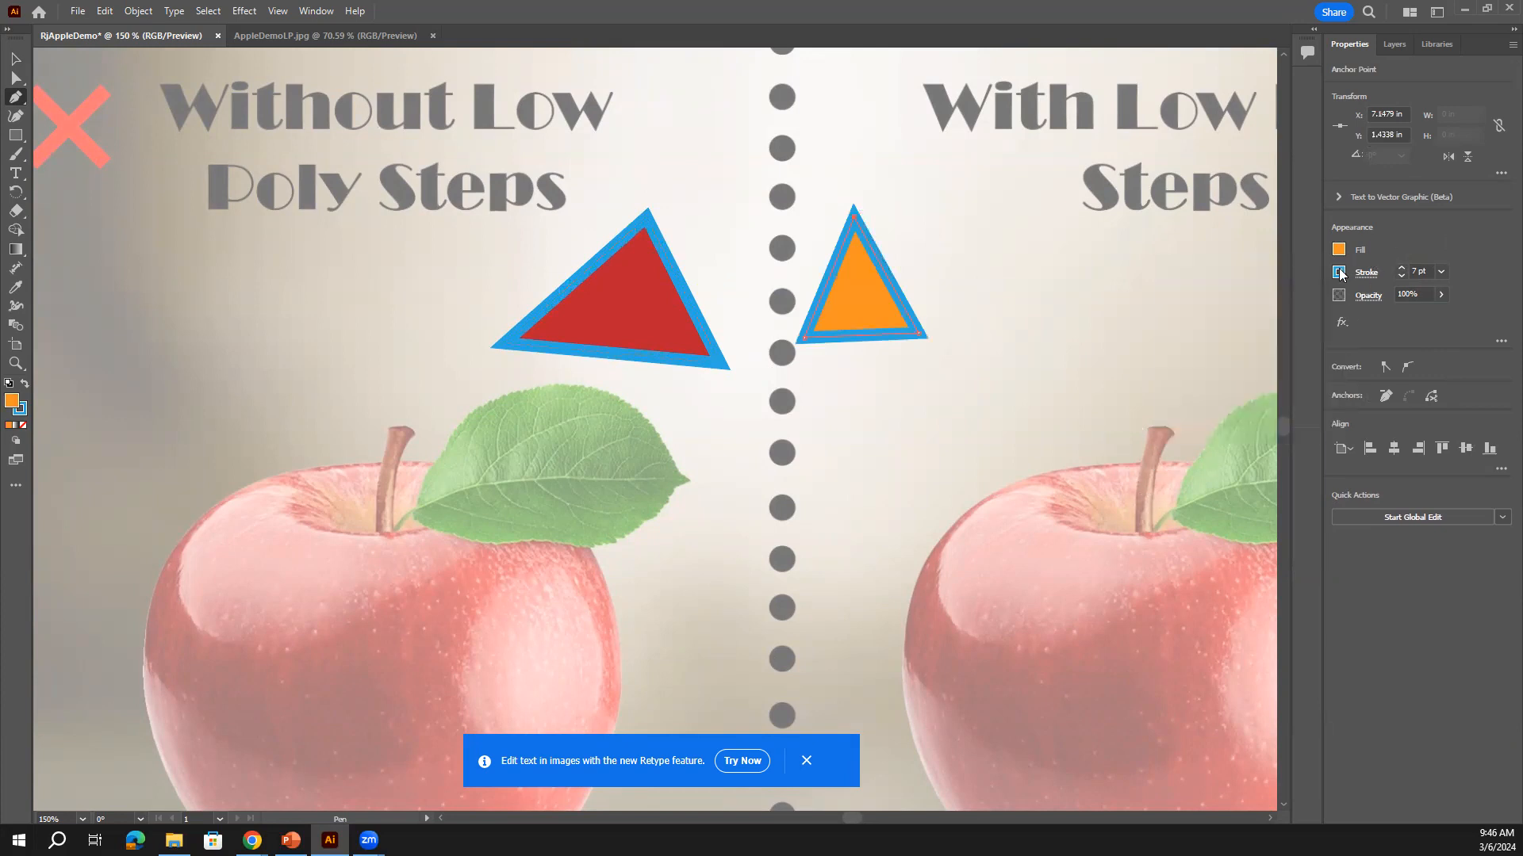
Give the orange triangle a 3 pt purple stroke instead of the thick blue one
click(1339, 272)
click(1210, 328)
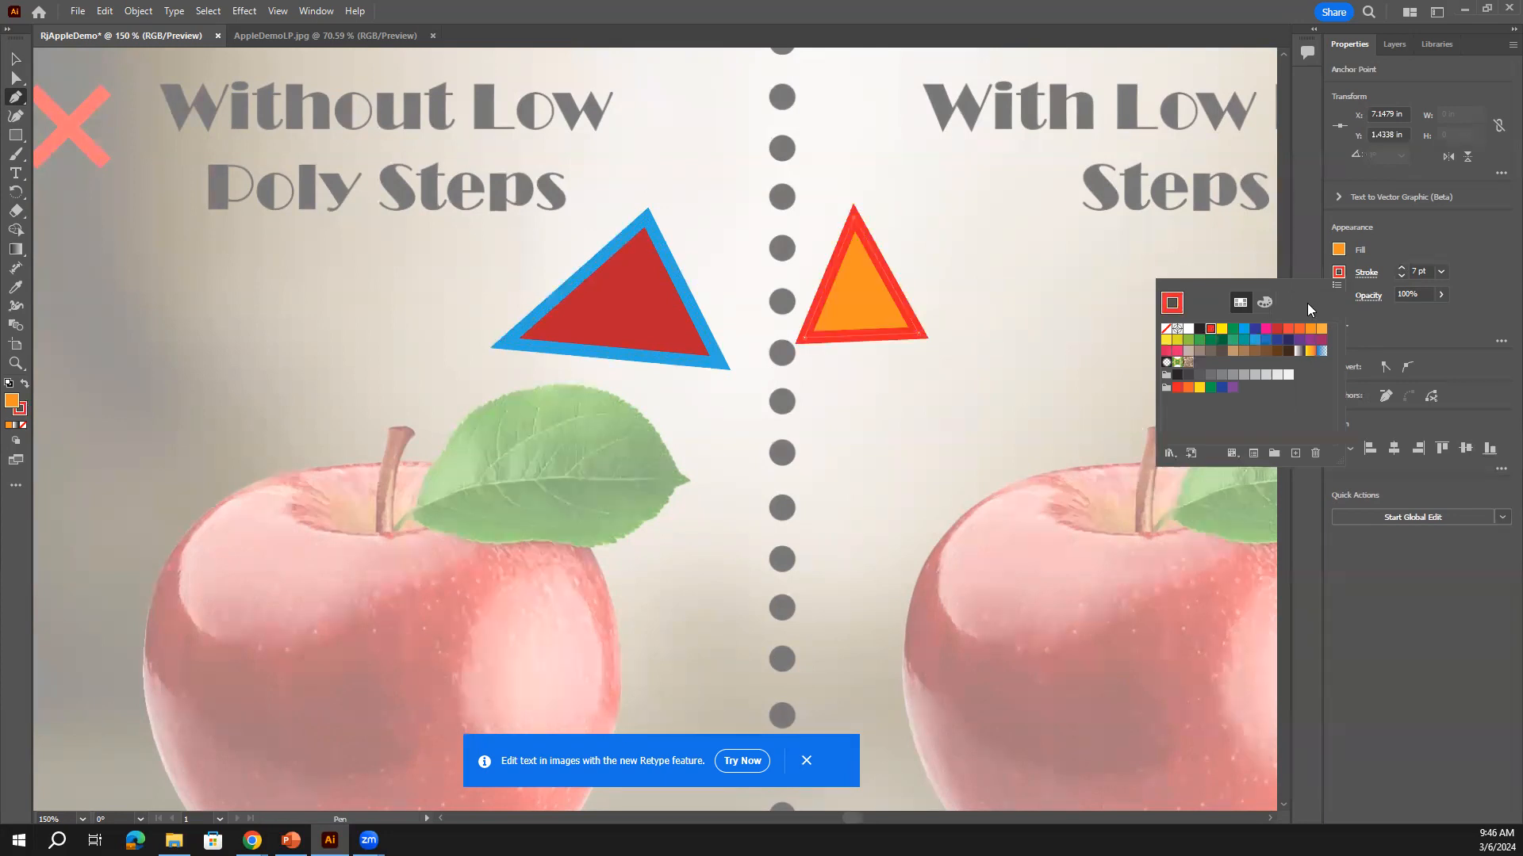
click(1305, 341)
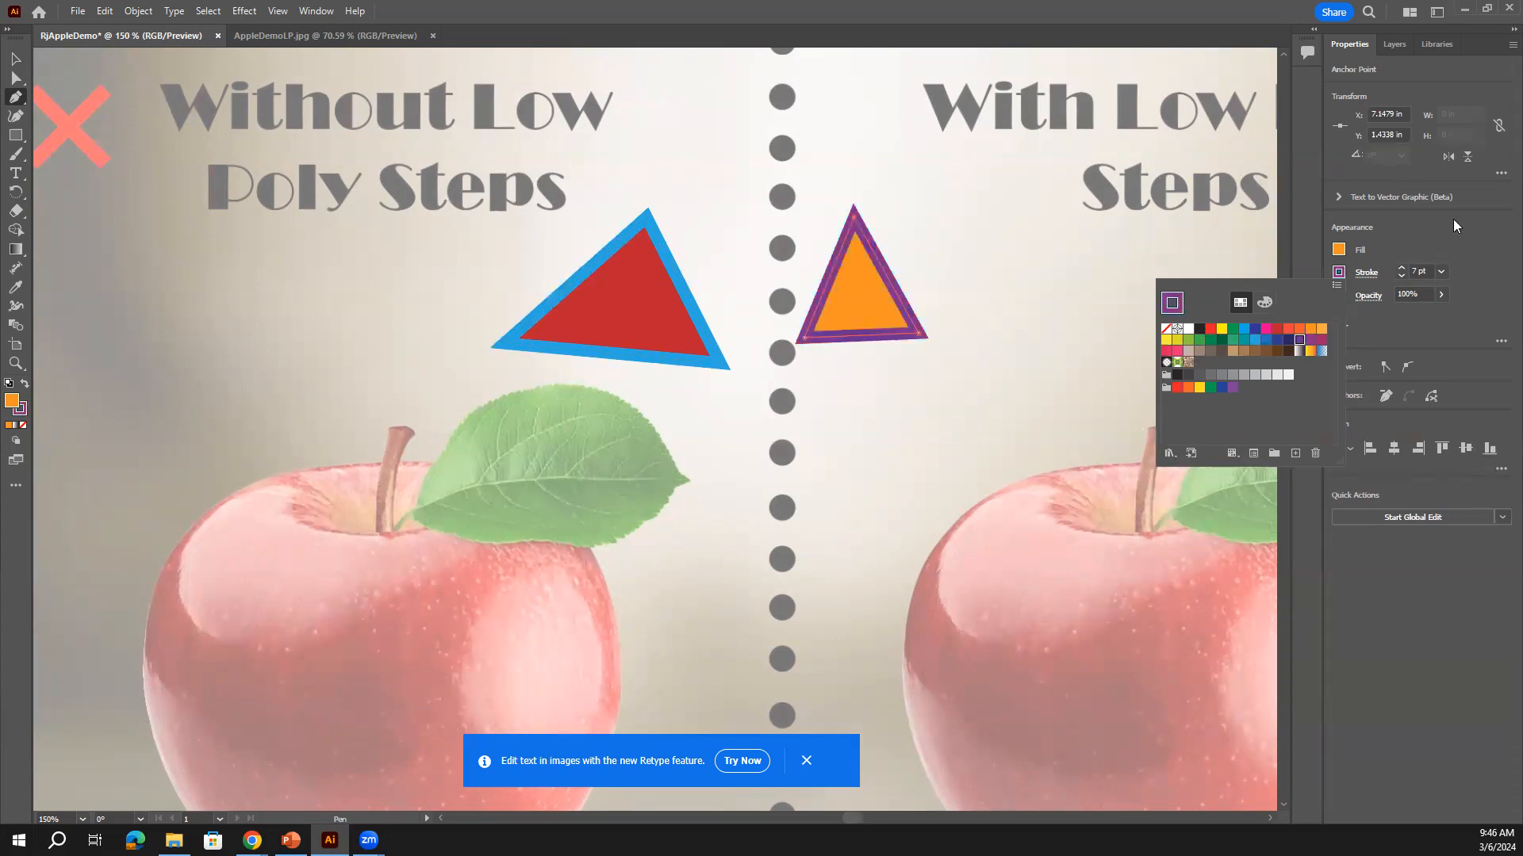
click(1400, 276)
click(1400, 276)
click(1401, 276)
click(1401, 275)
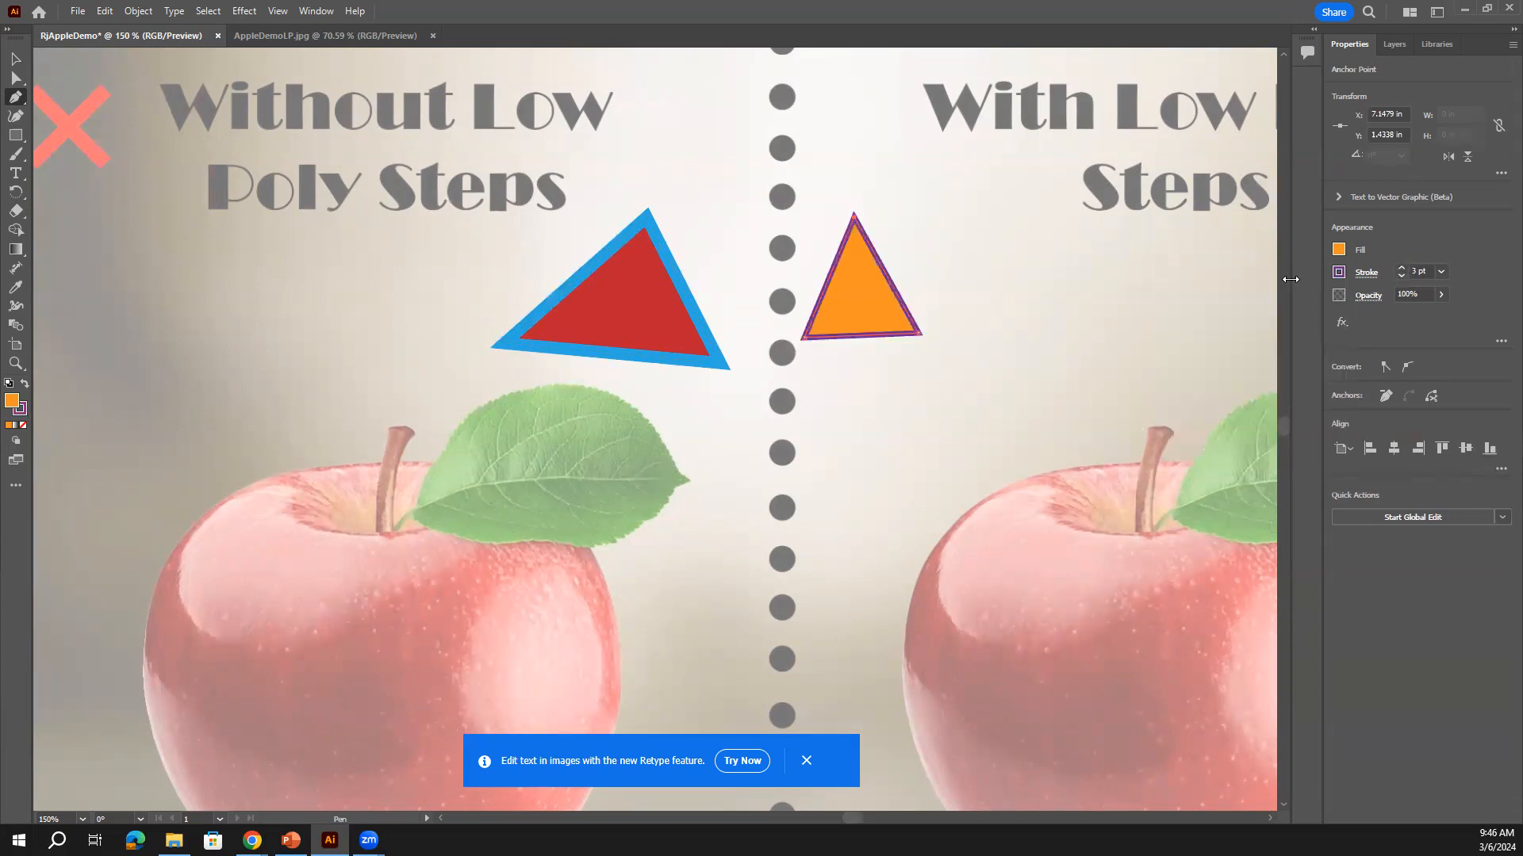
click(19, 60)
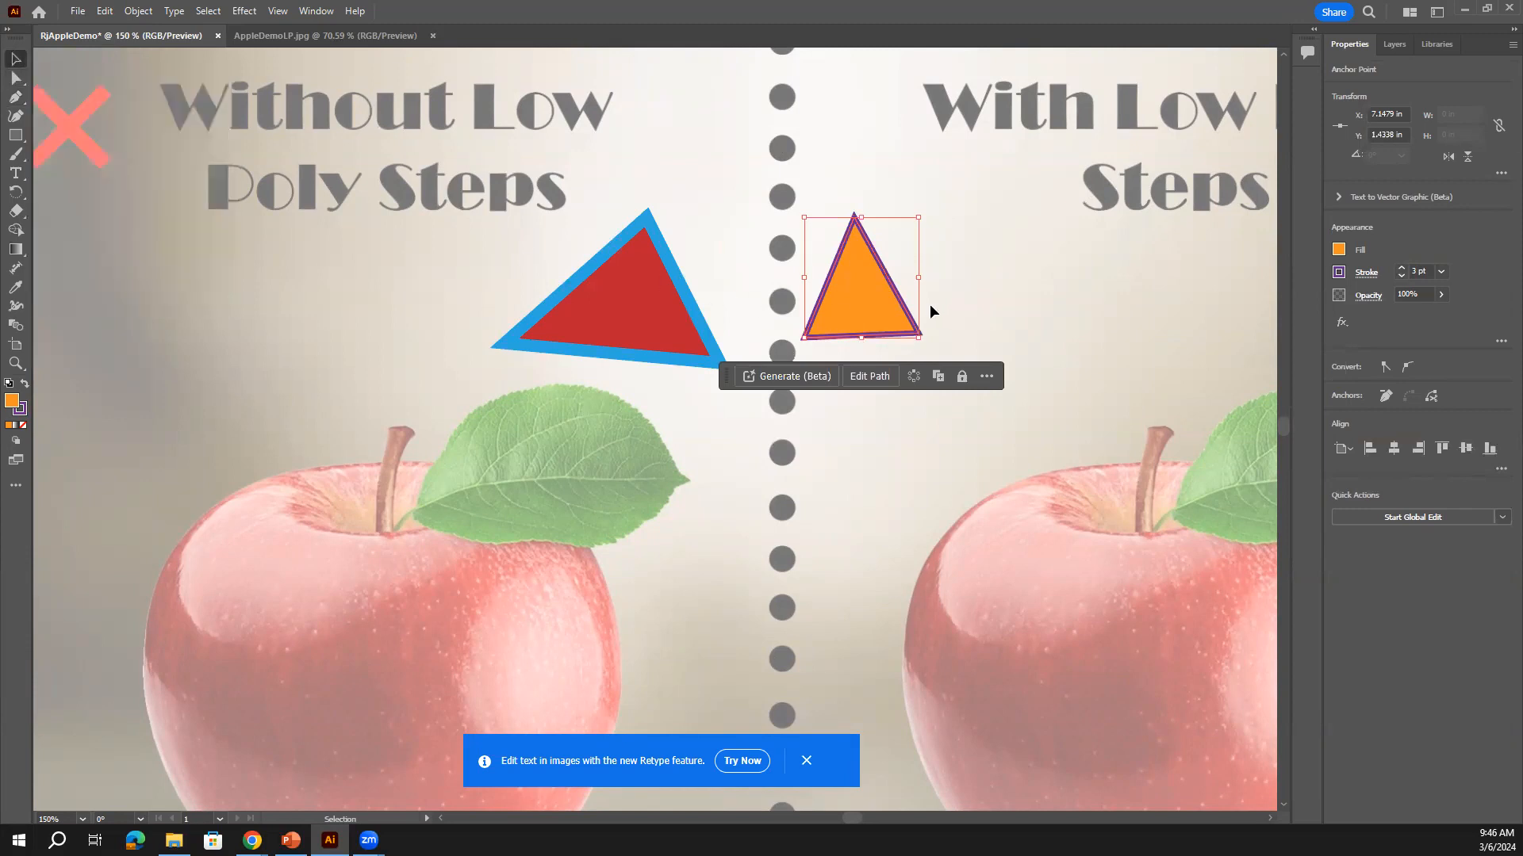
Drag the orange triangle onto the red one, trying Arrange > Send Backward and Bring to Front
drag(890, 287, 724, 278)
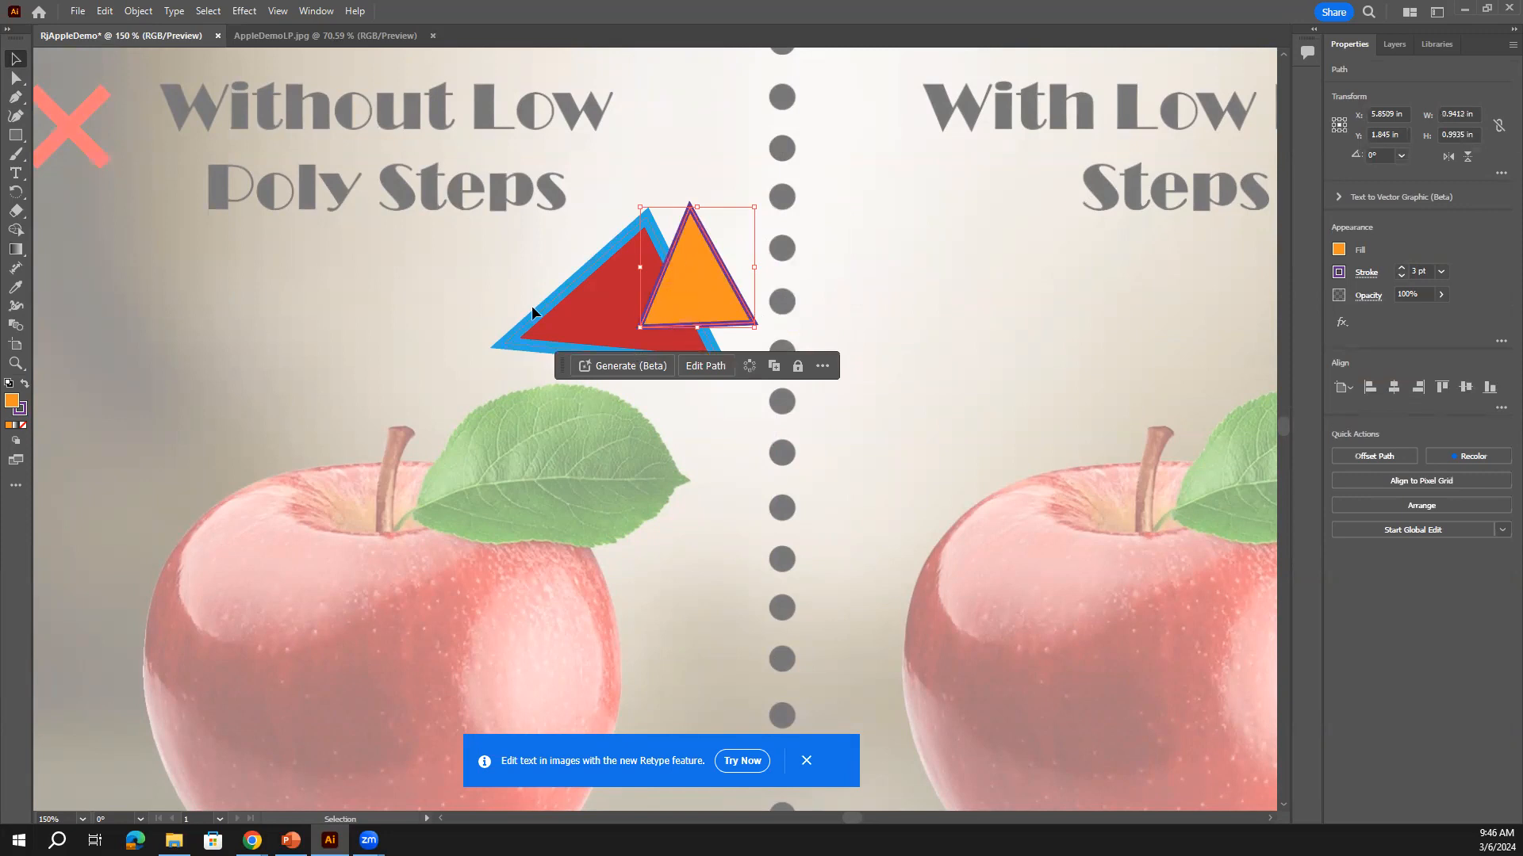
click(944, 349)
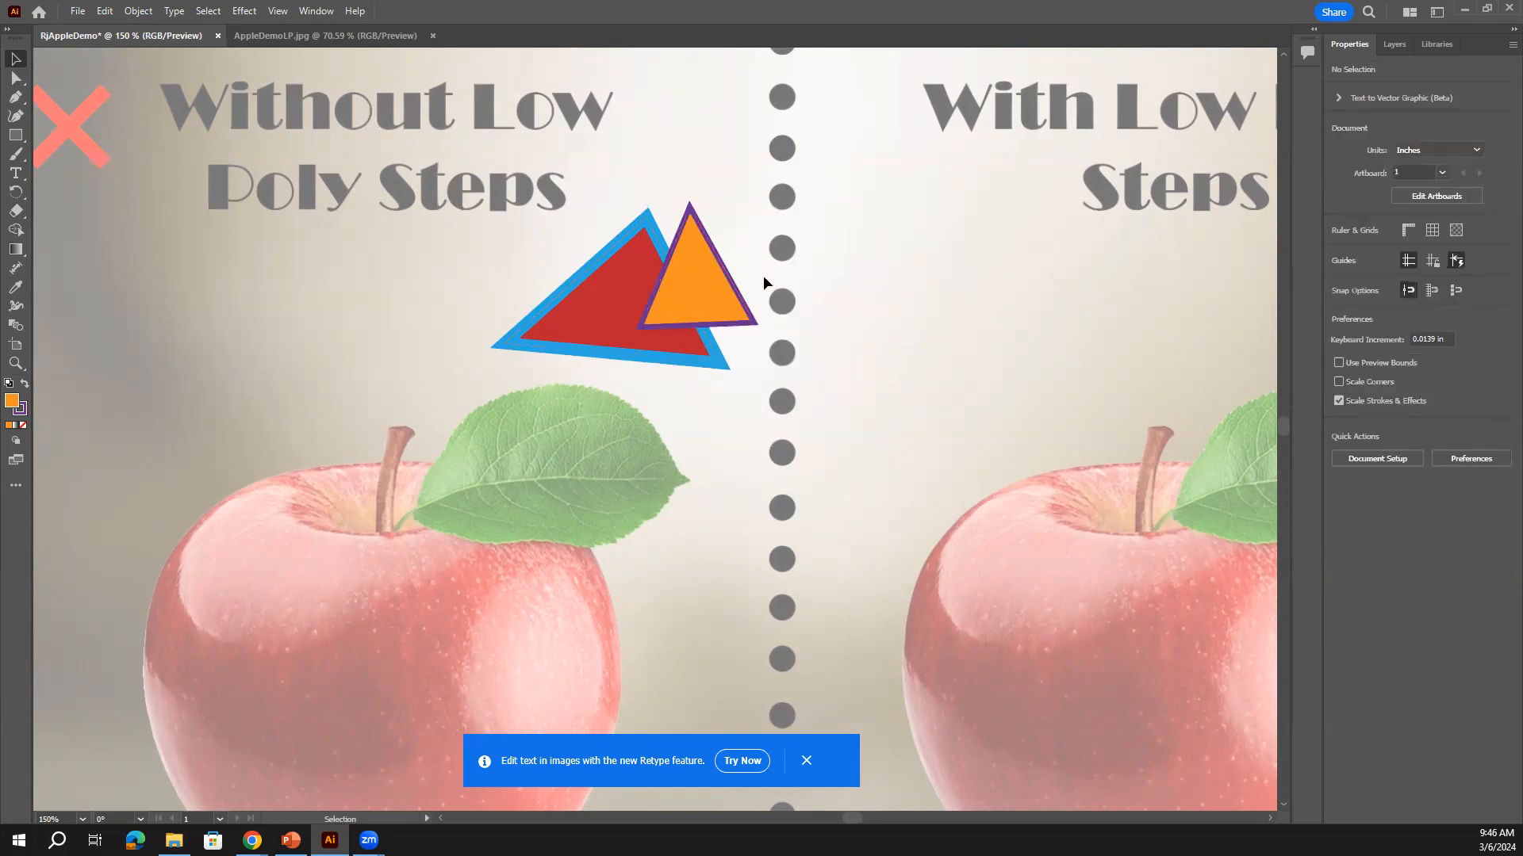
click(699, 279)
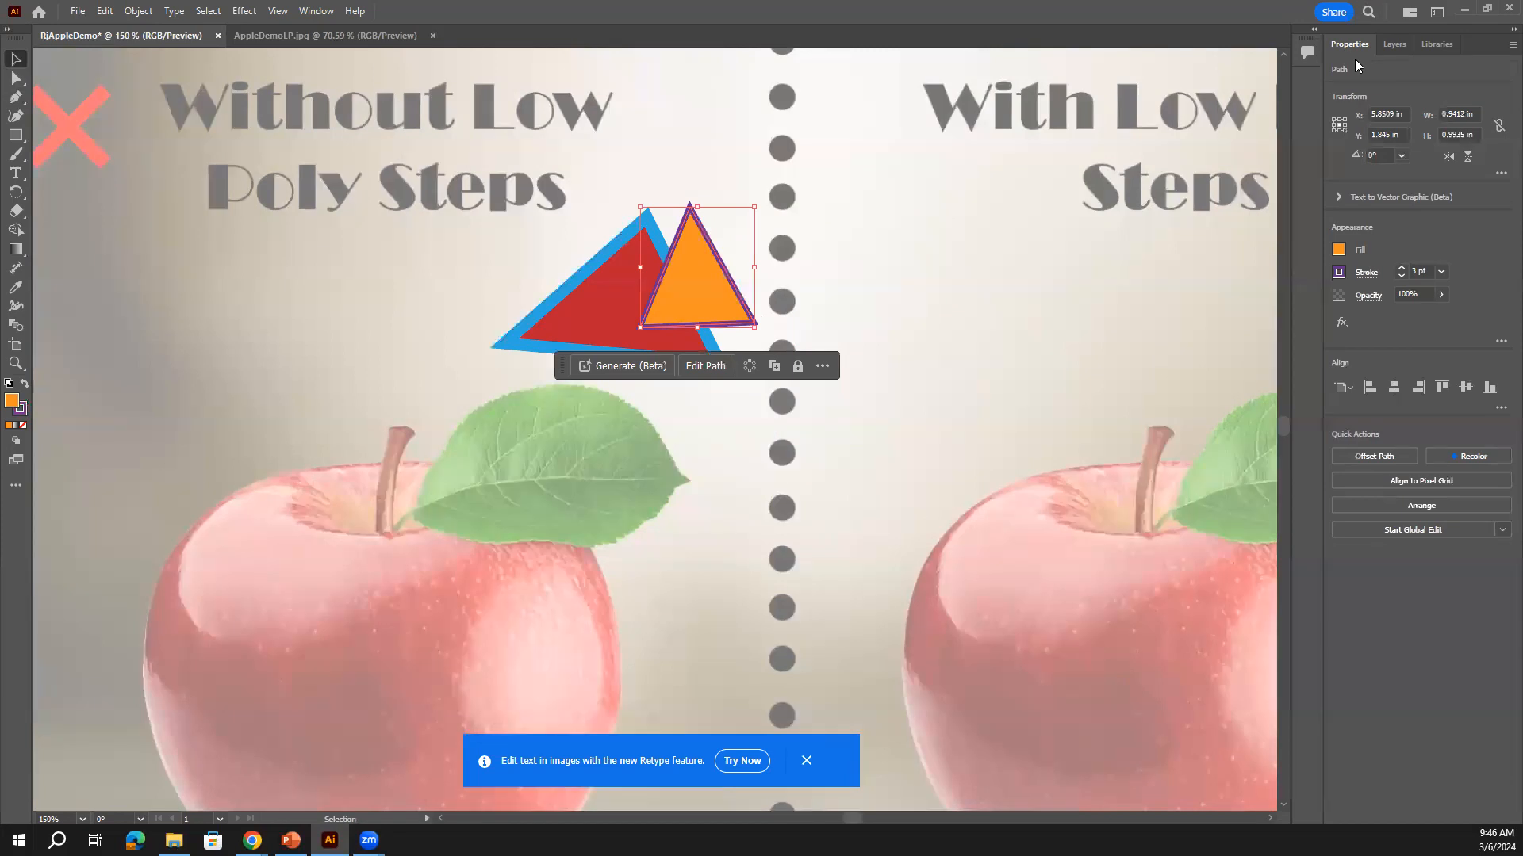
click(1460, 505)
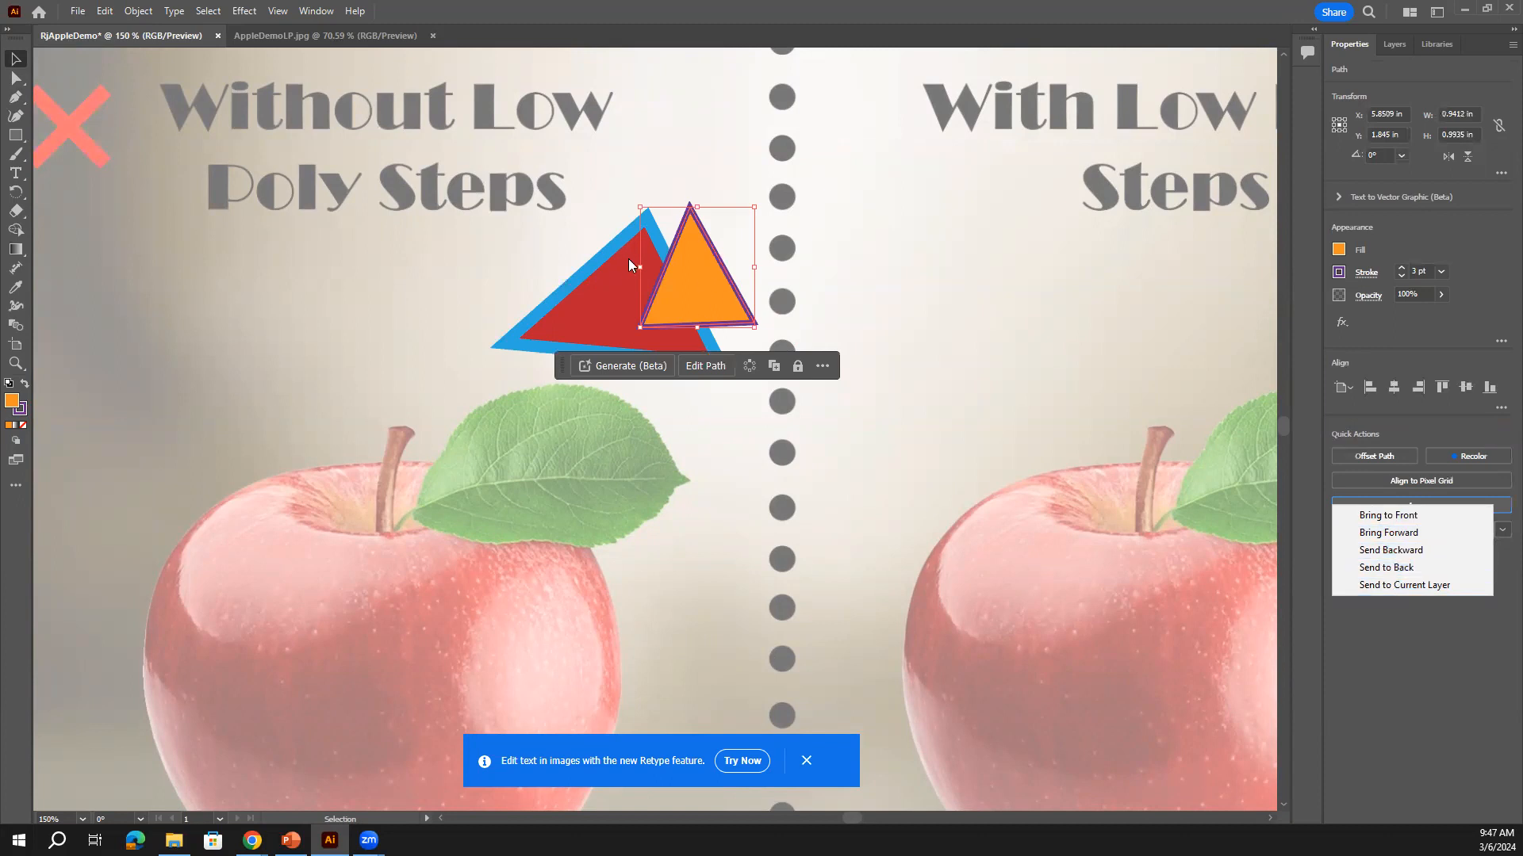
click(1421, 552)
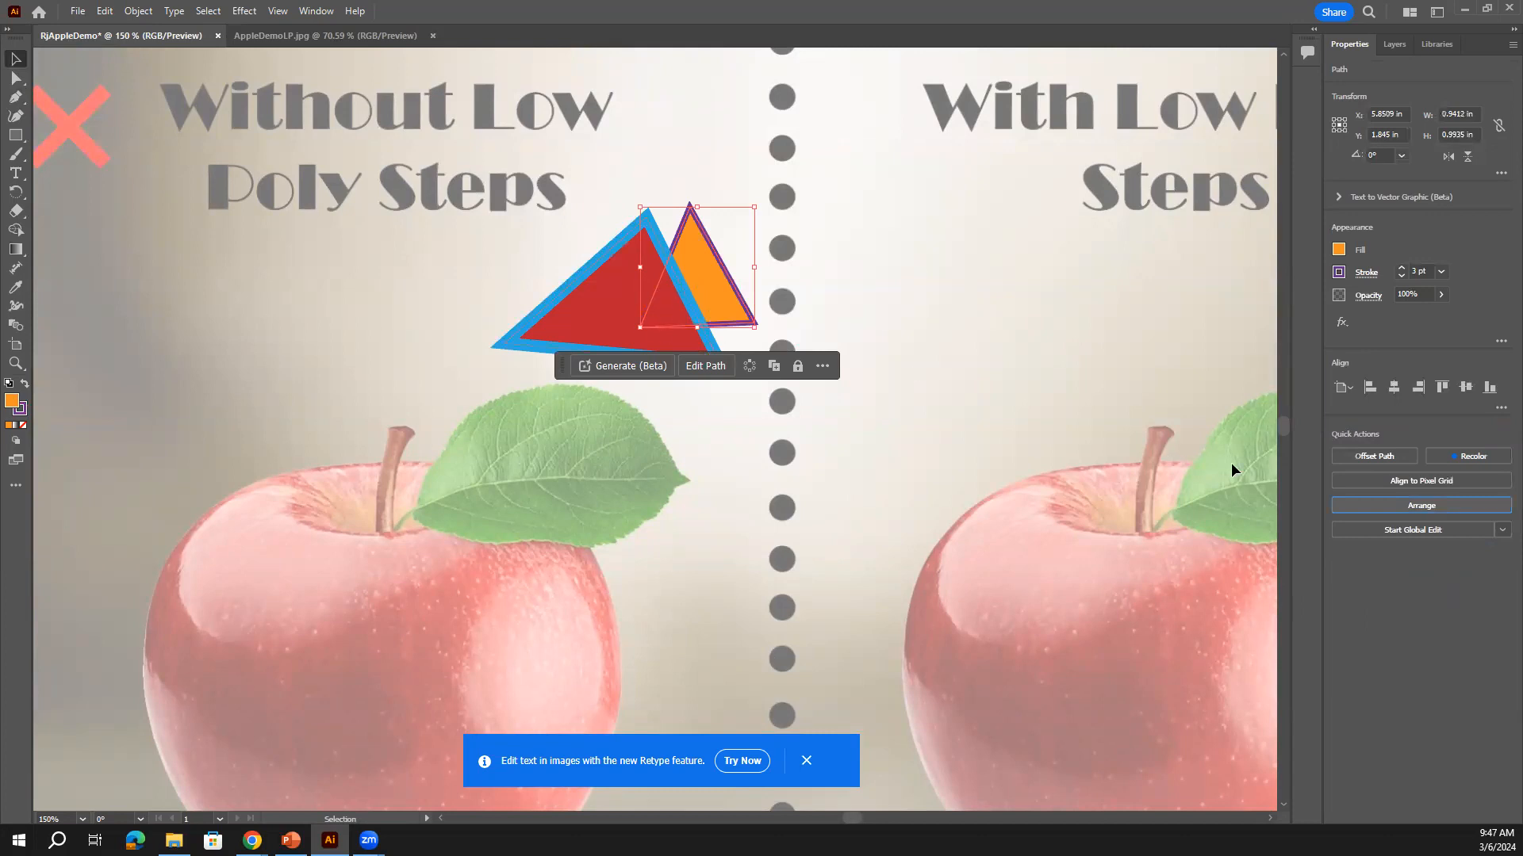
click(1409, 506)
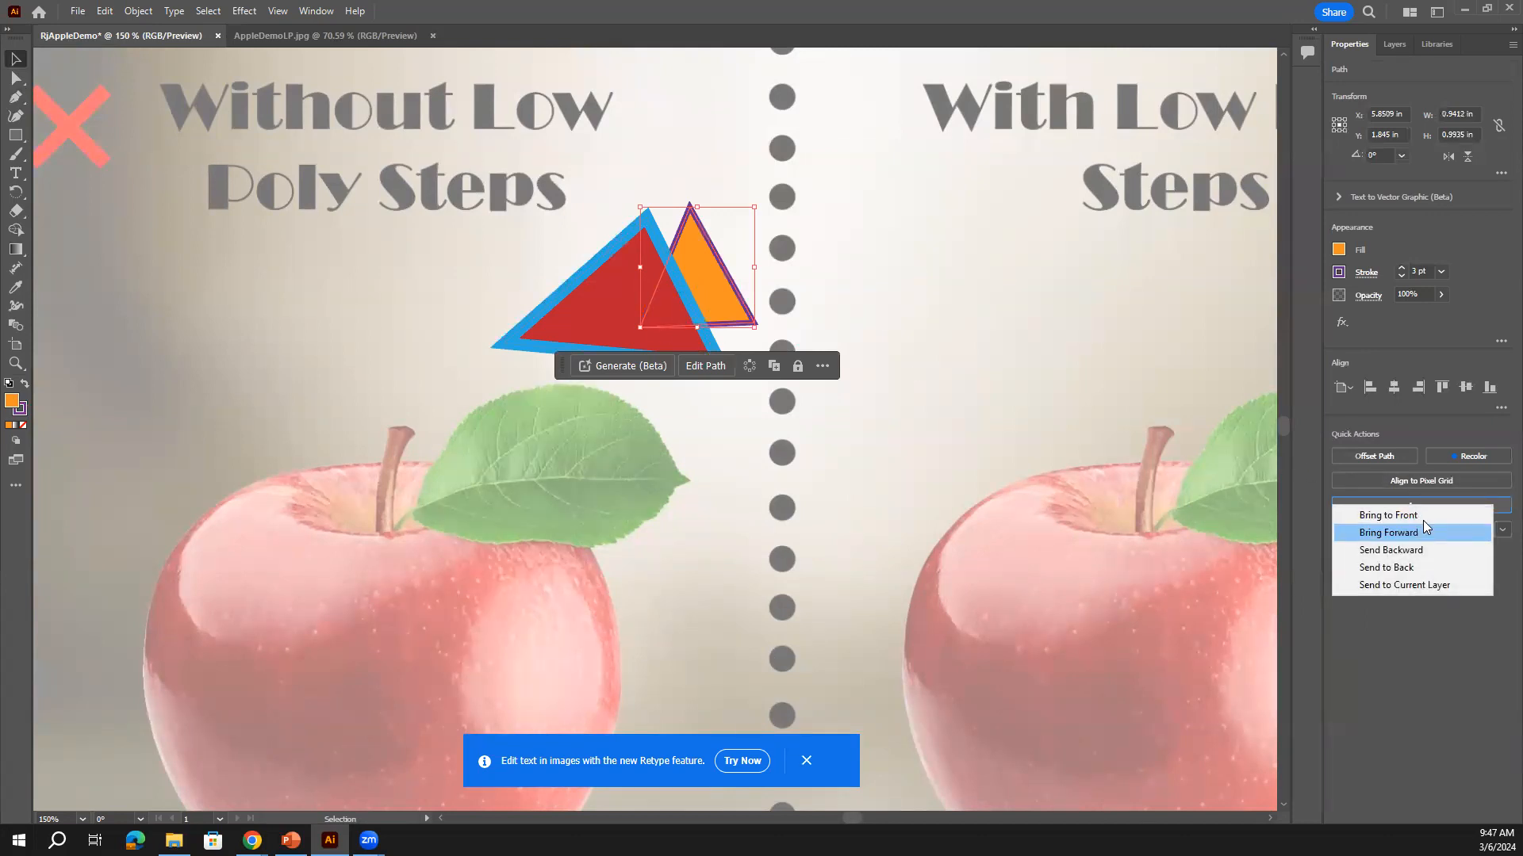
click(1424, 517)
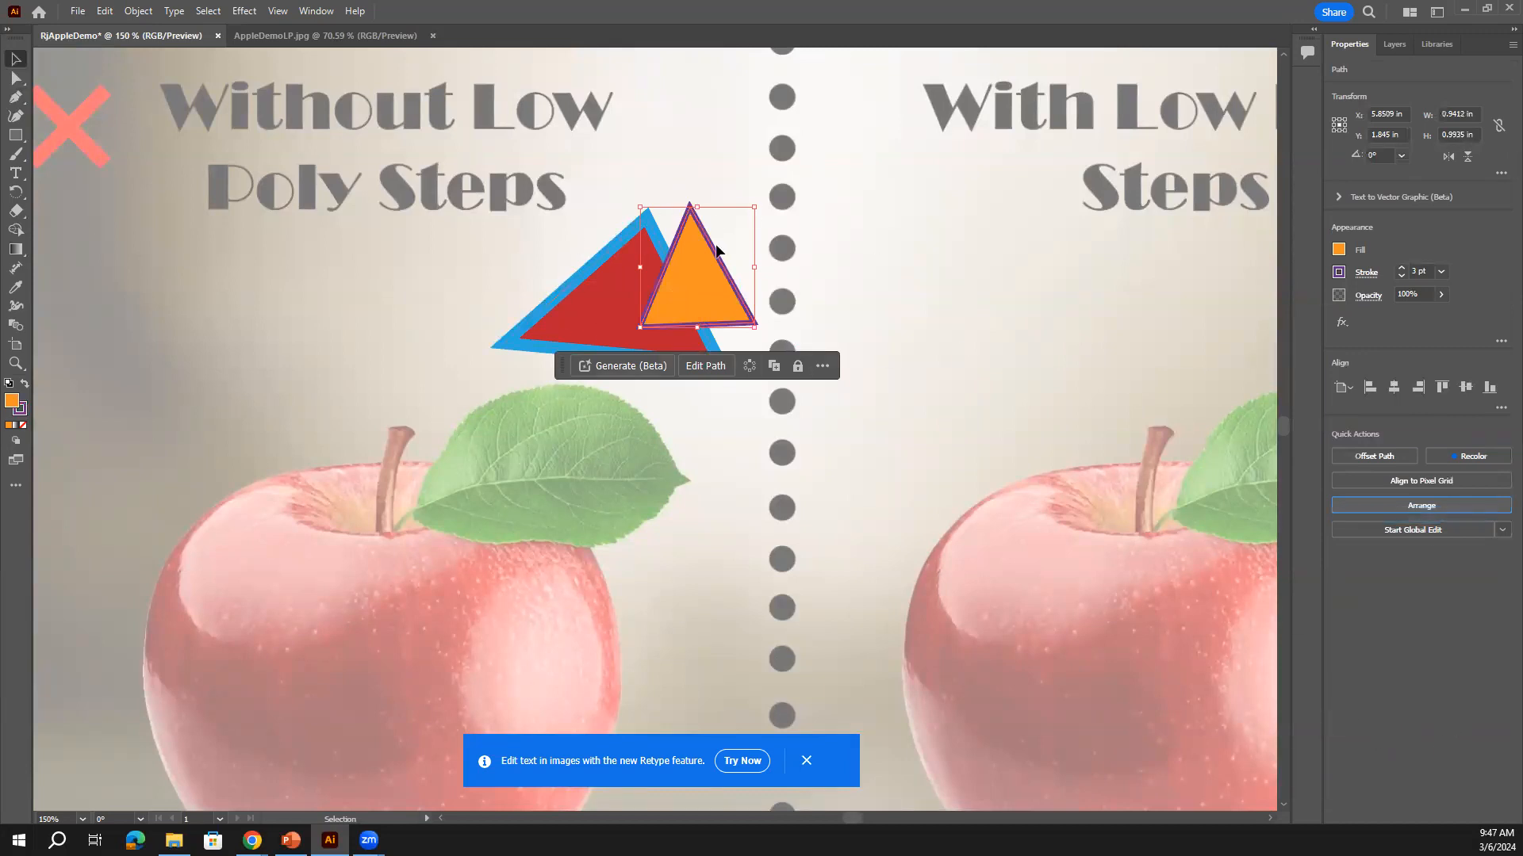
drag(698, 280, 741, 275)
Bring the red triangle forward and overlap the orange one onto its right edge
click(645, 296)
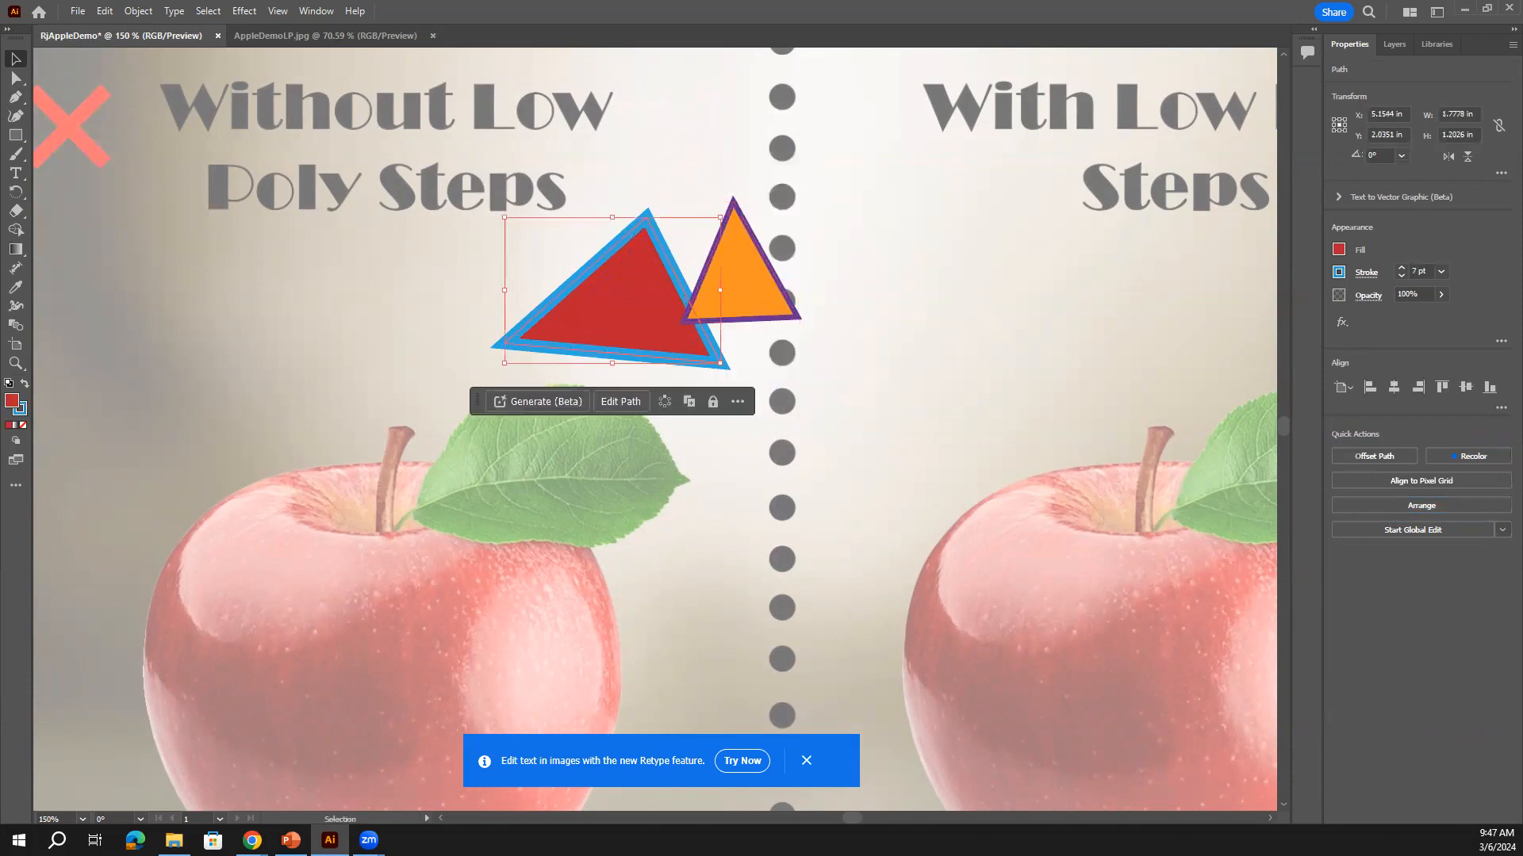
click(1407, 506)
click(1406, 533)
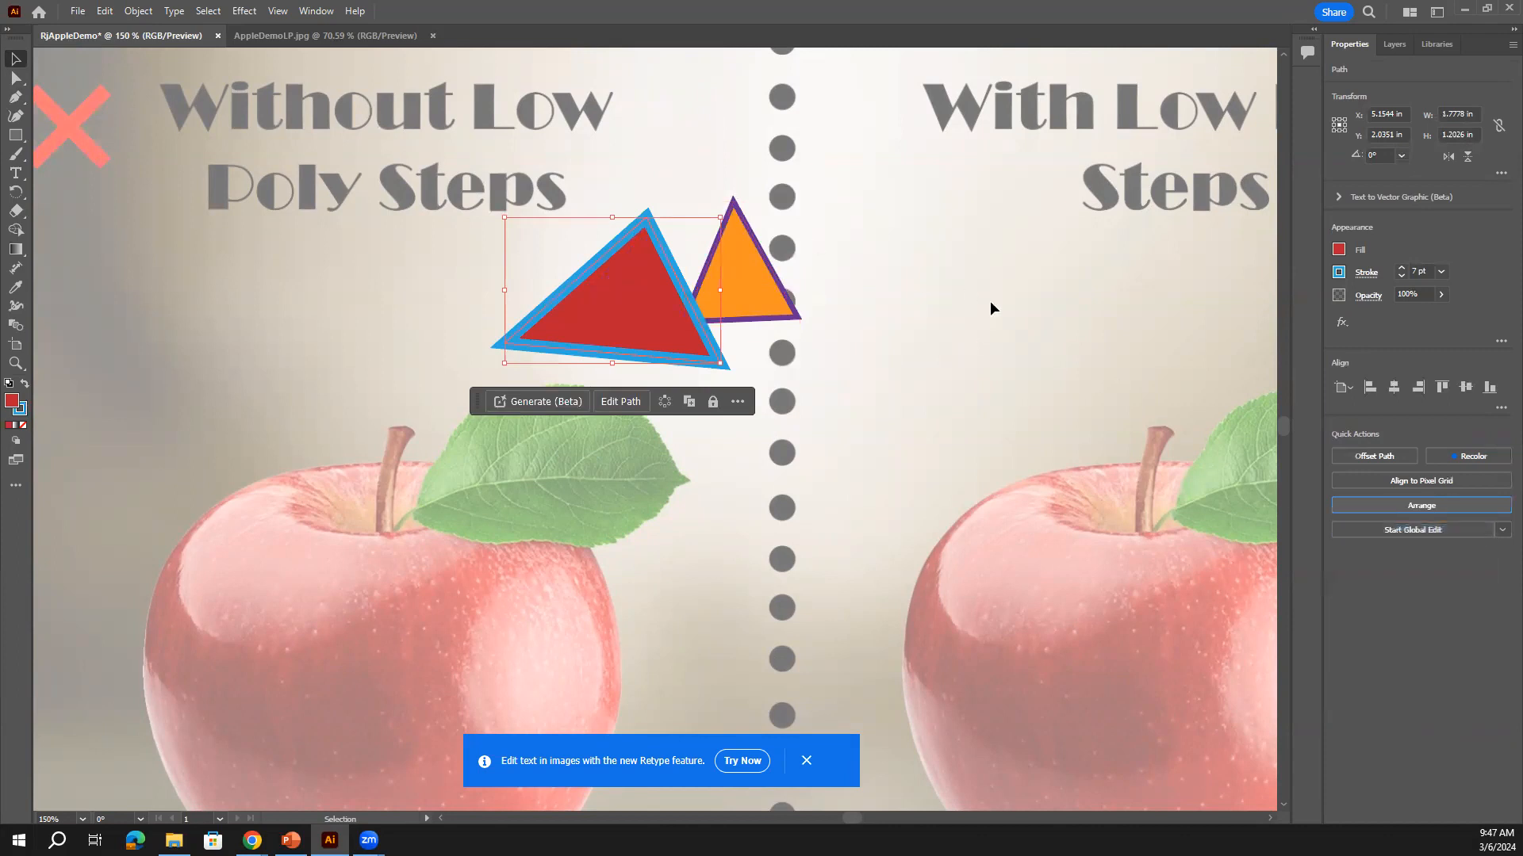
click(791, 270)
drag(755, 274, 798, 277)
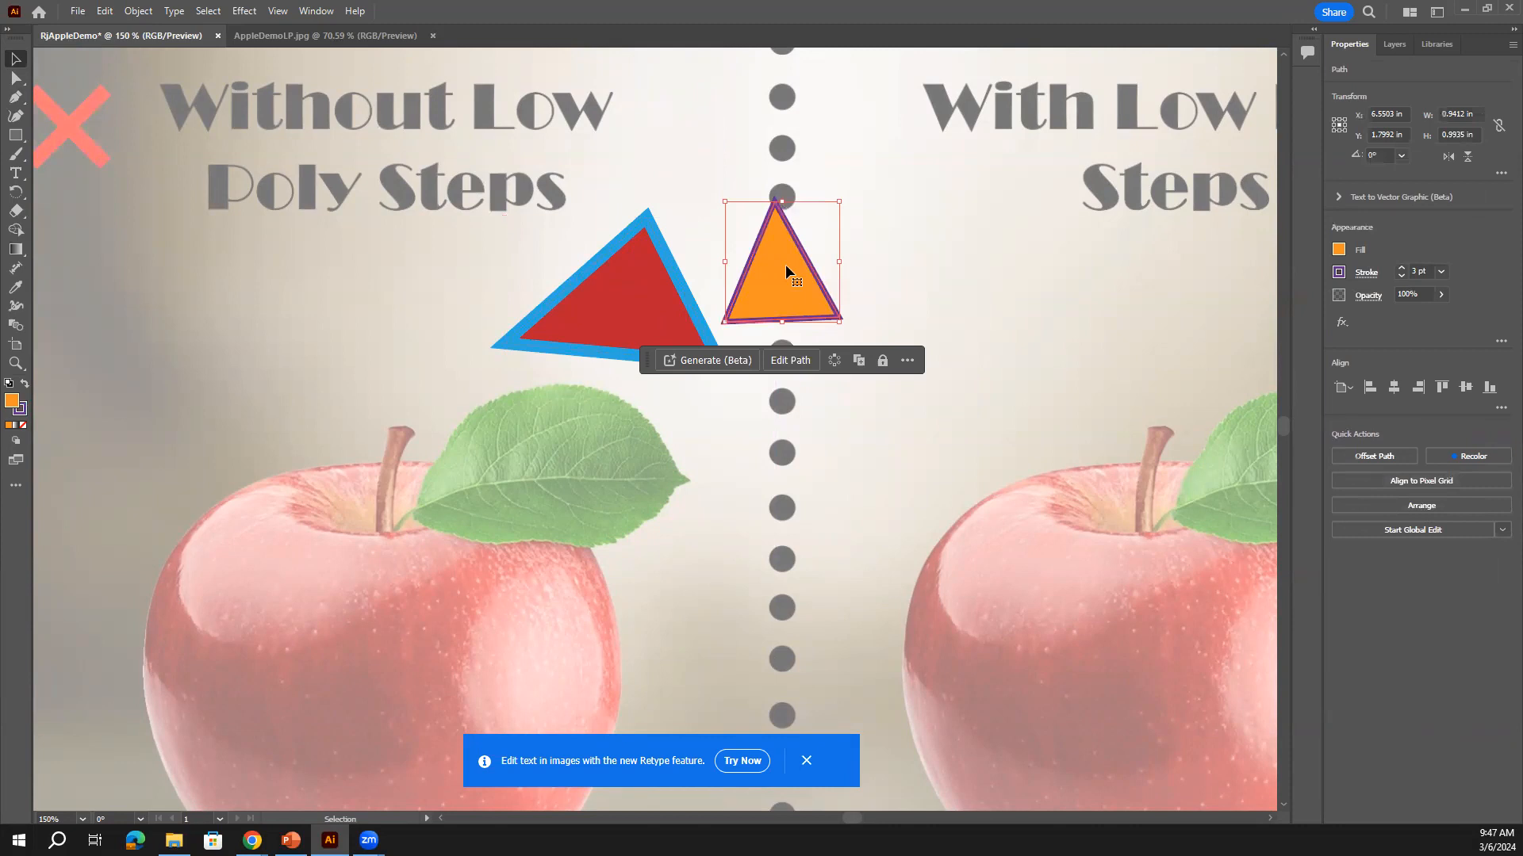
drag(785, 277, 724, 283)
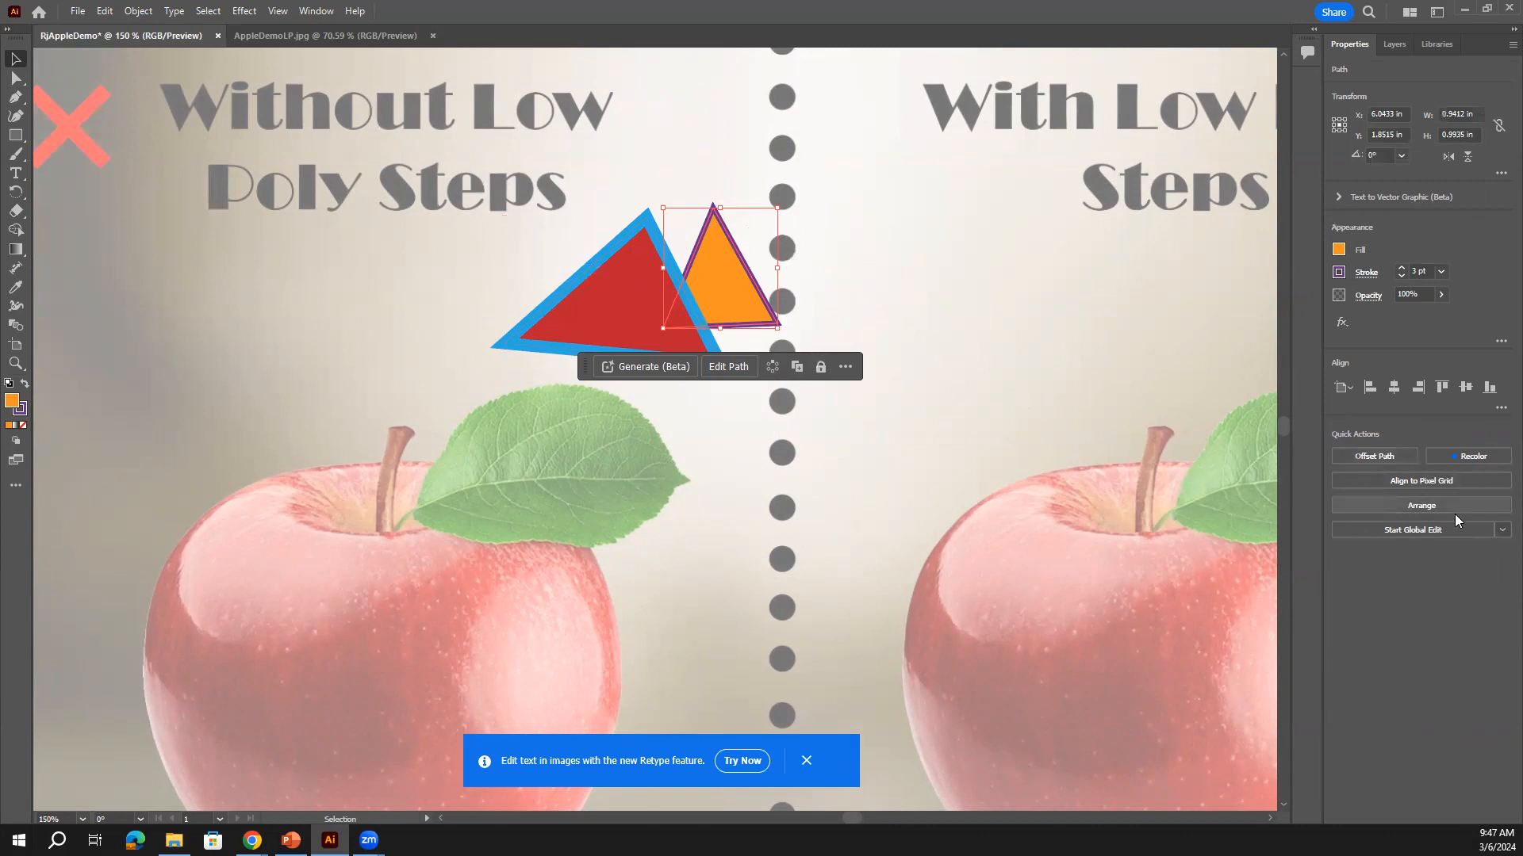
click(1393, 46)
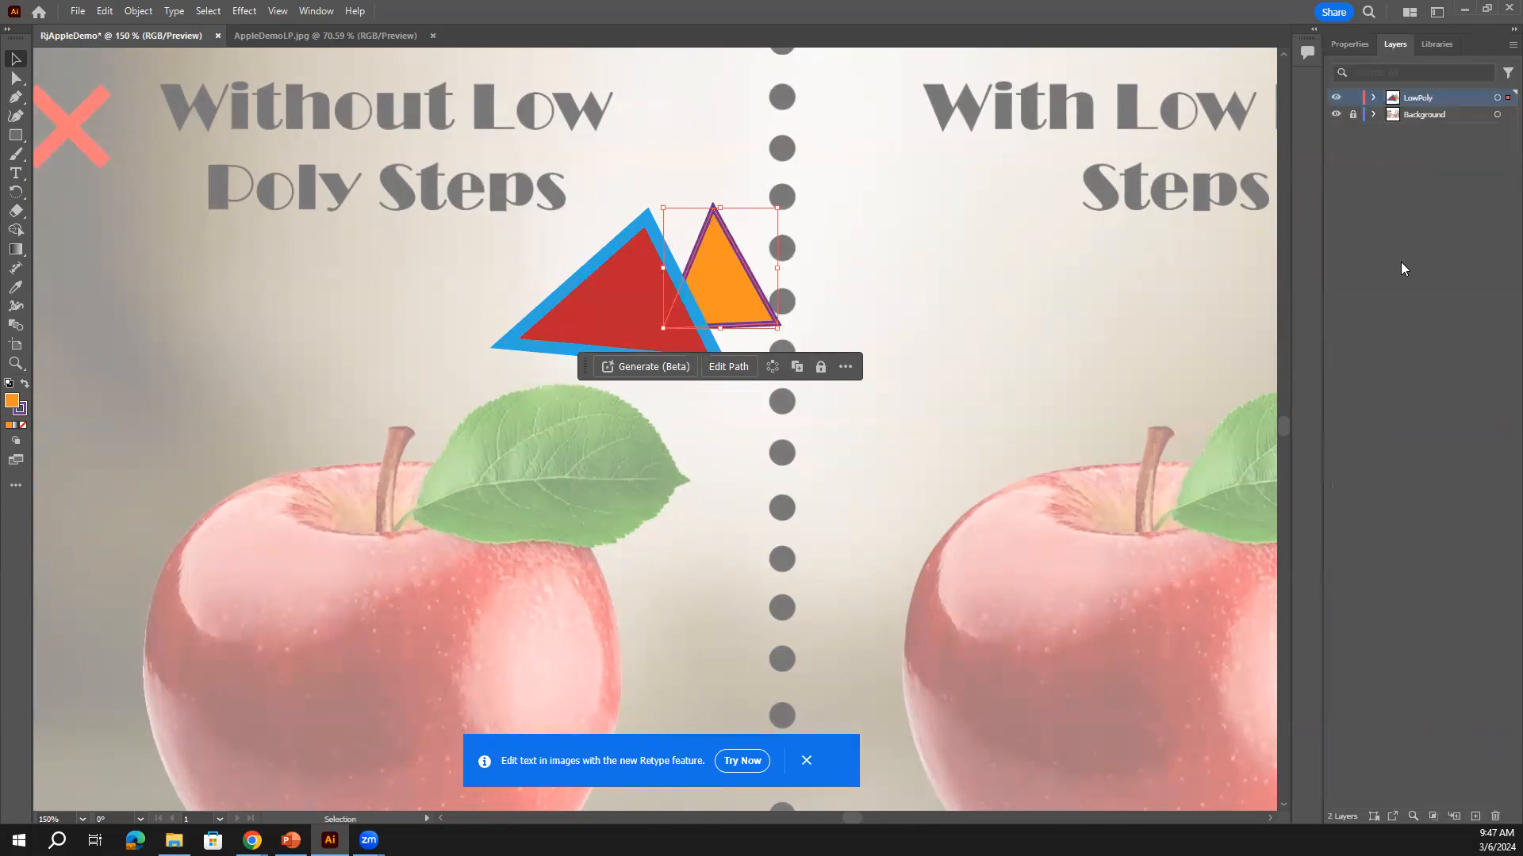
Expand LowPoly and drag the orange triangle's <Path> above the red triangle's path
click(1374, 98)
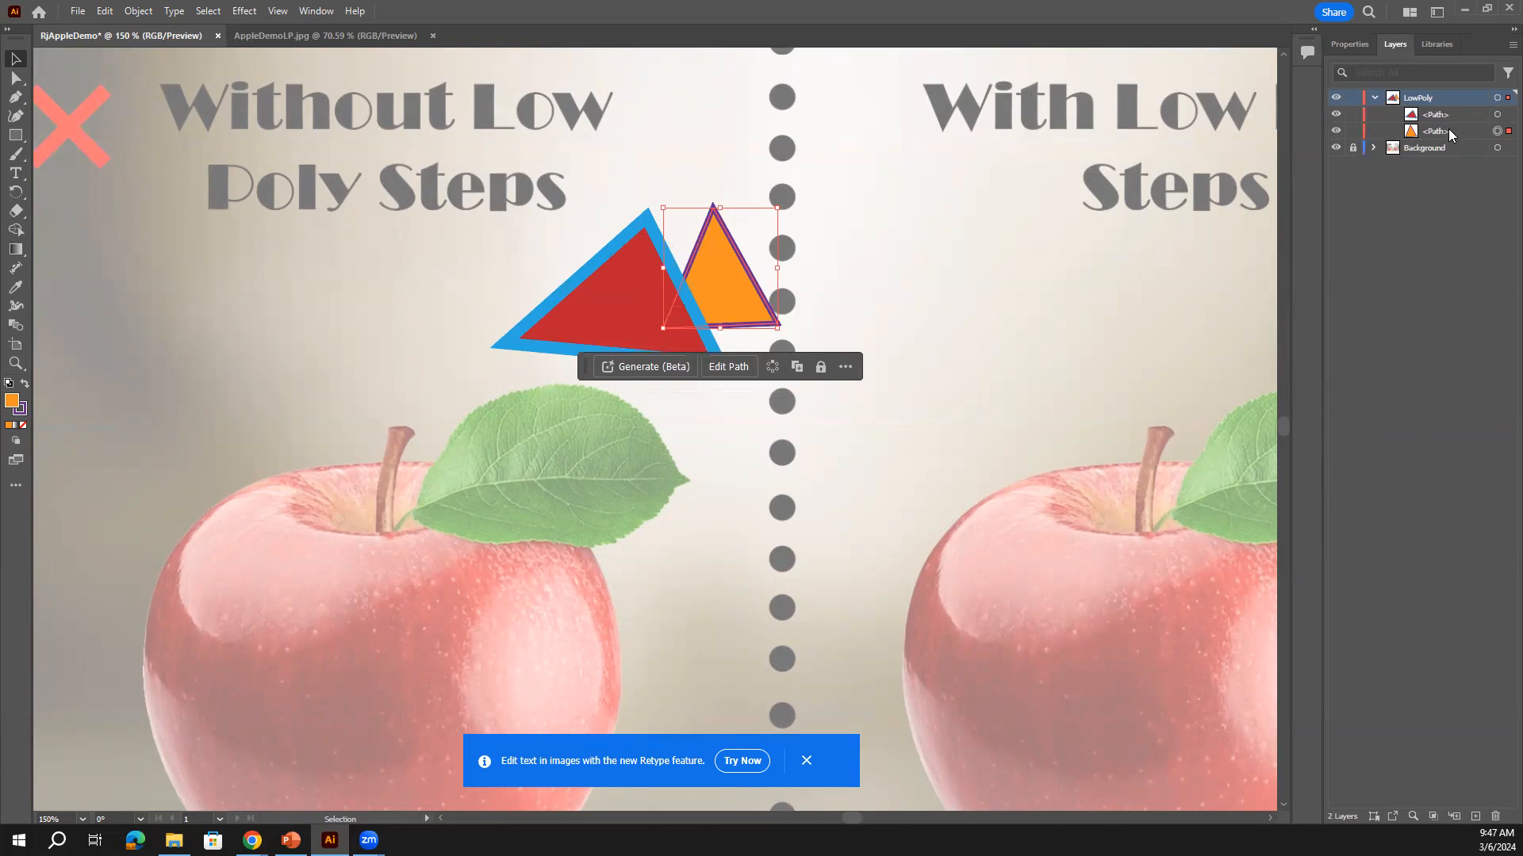
mouse_move(1450, 135)
mouse_down()
mouse_move(1461, 107)
mouse_move(1466, 135)
mouse_move(1462, 116)
mouse_up()
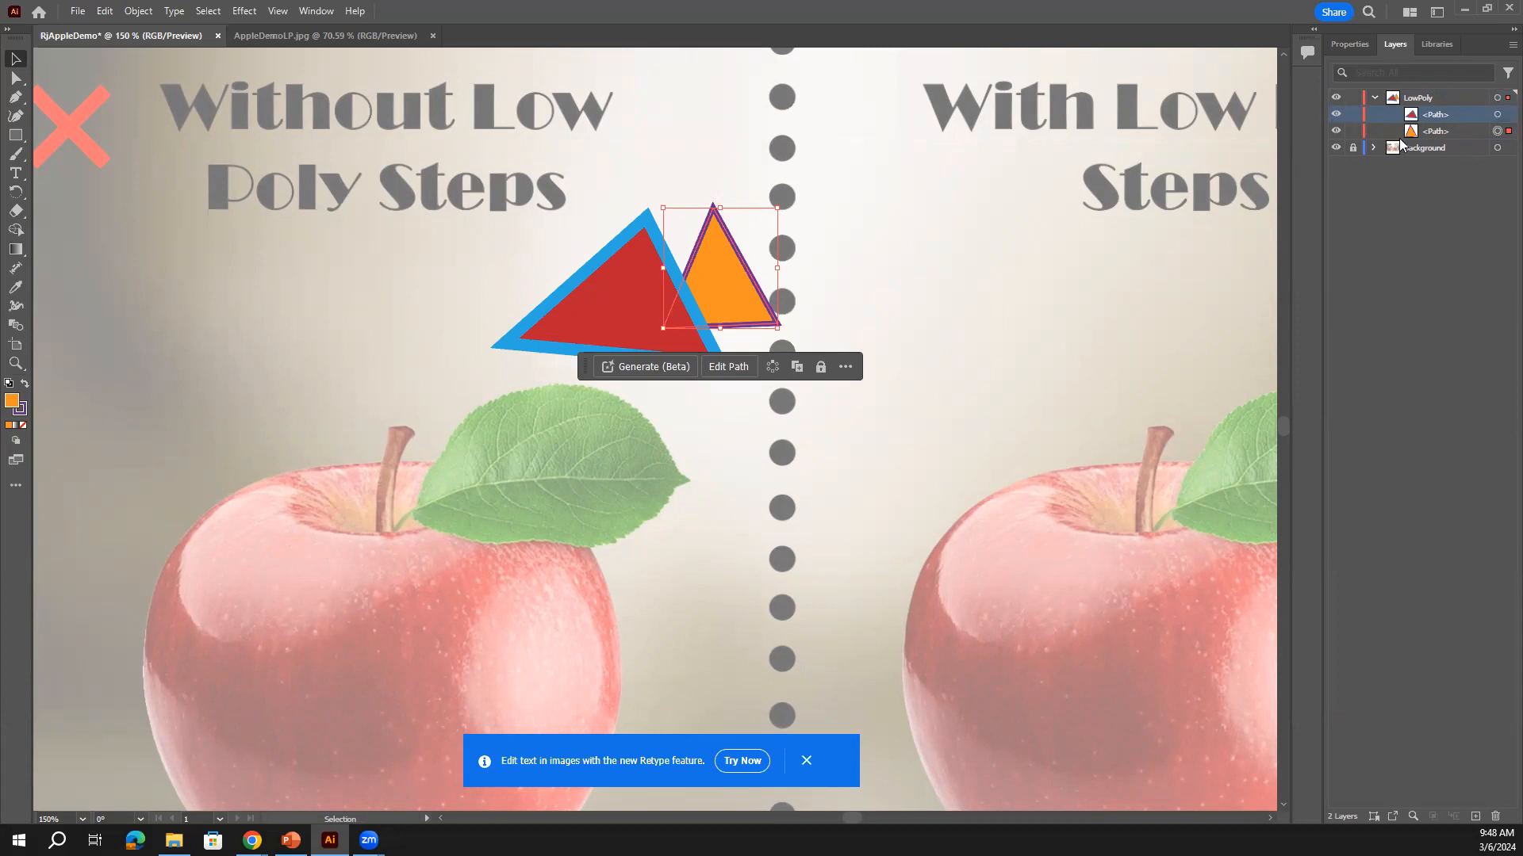
drag(1454, 128, 1457, 110)
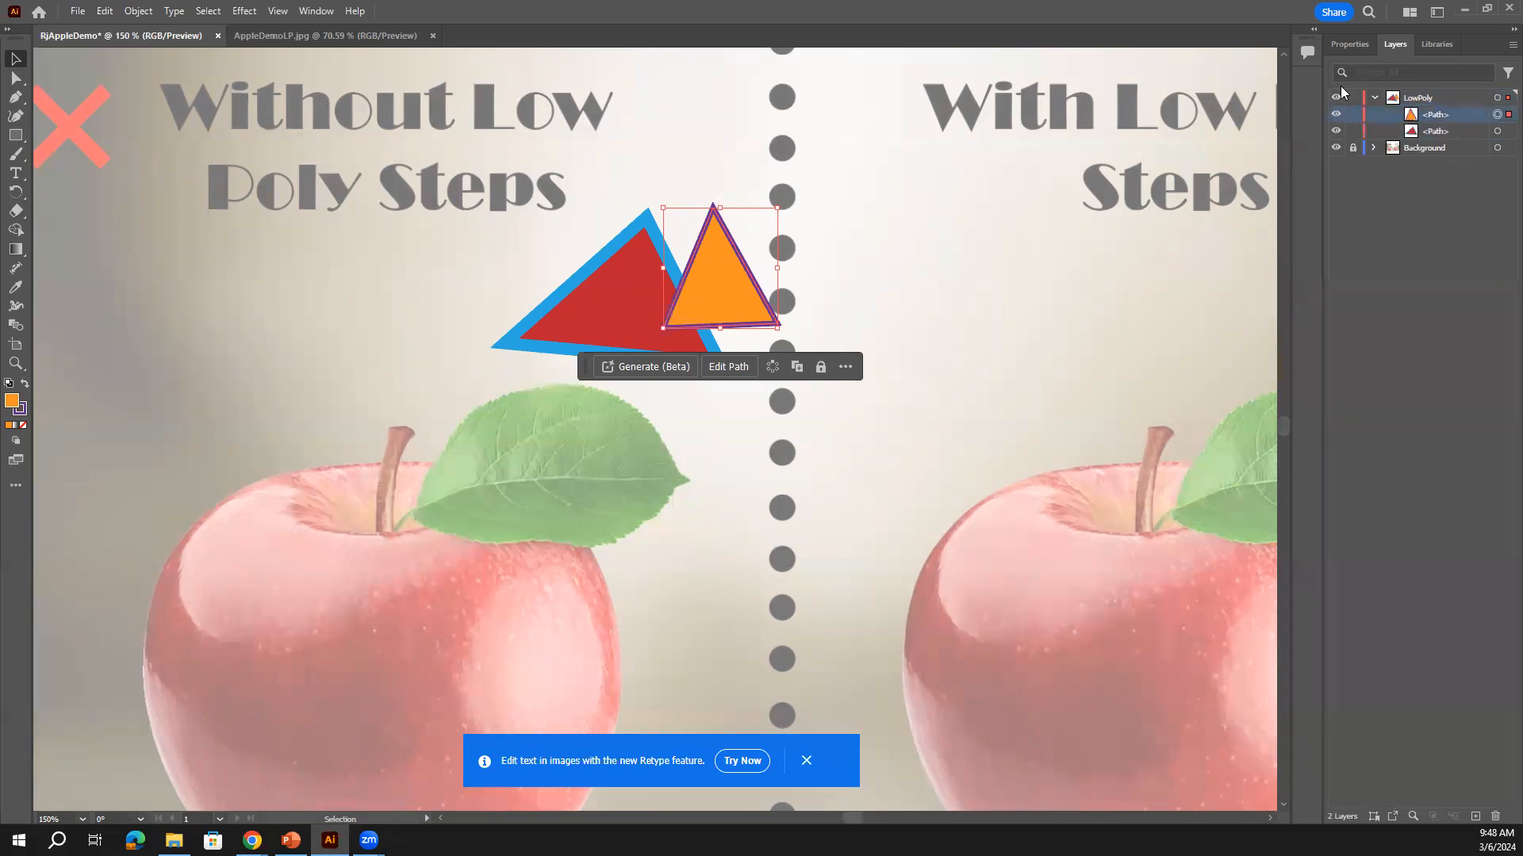
click(1349, 46)
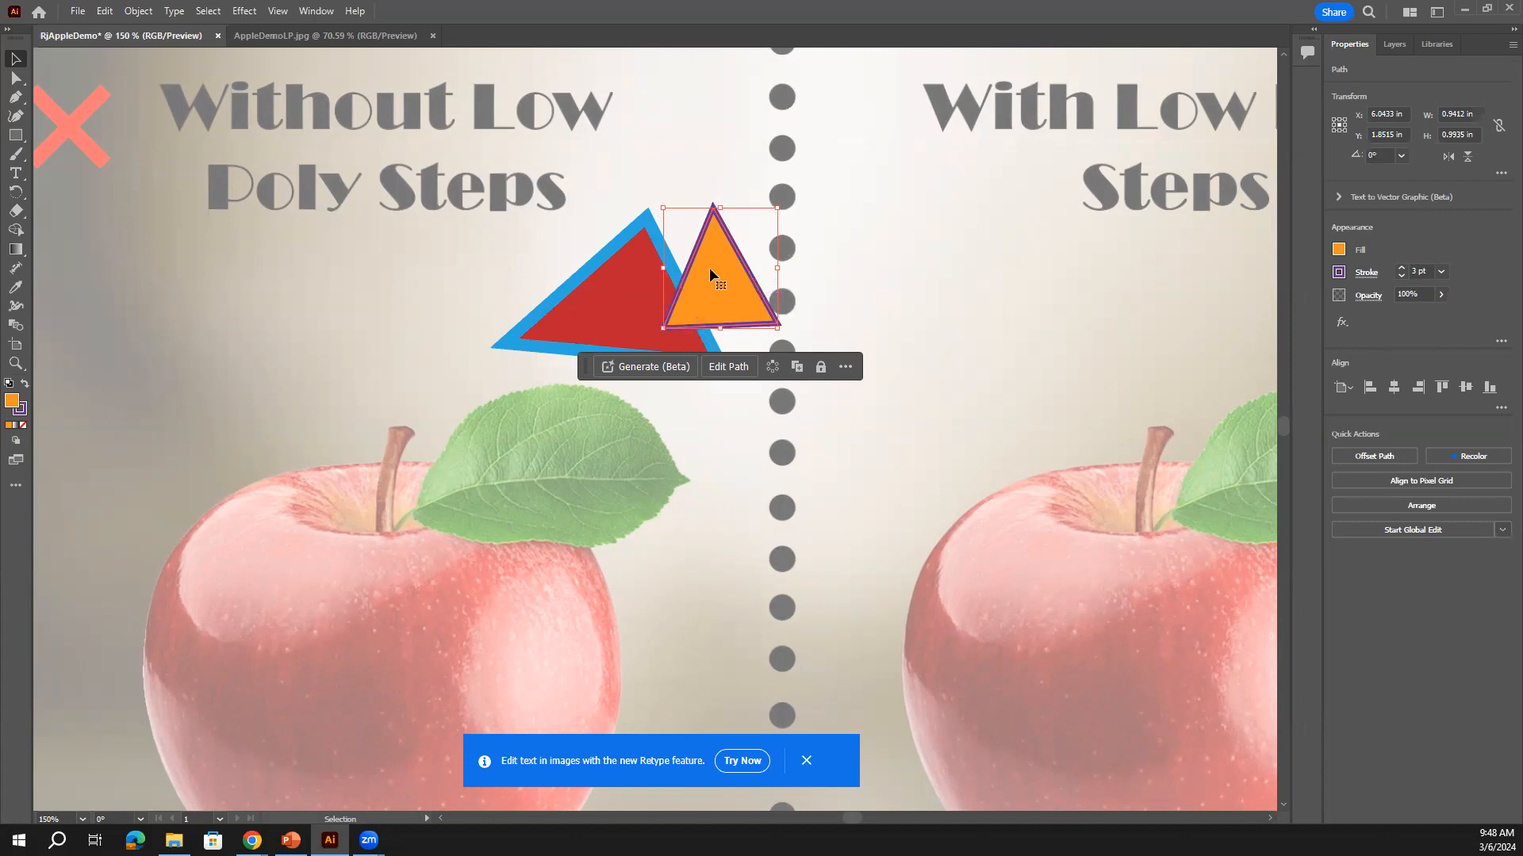
Delete the orange and red triangles and fit the whole artboard with Ctrl+0
key(Delete)
click(612, 293)
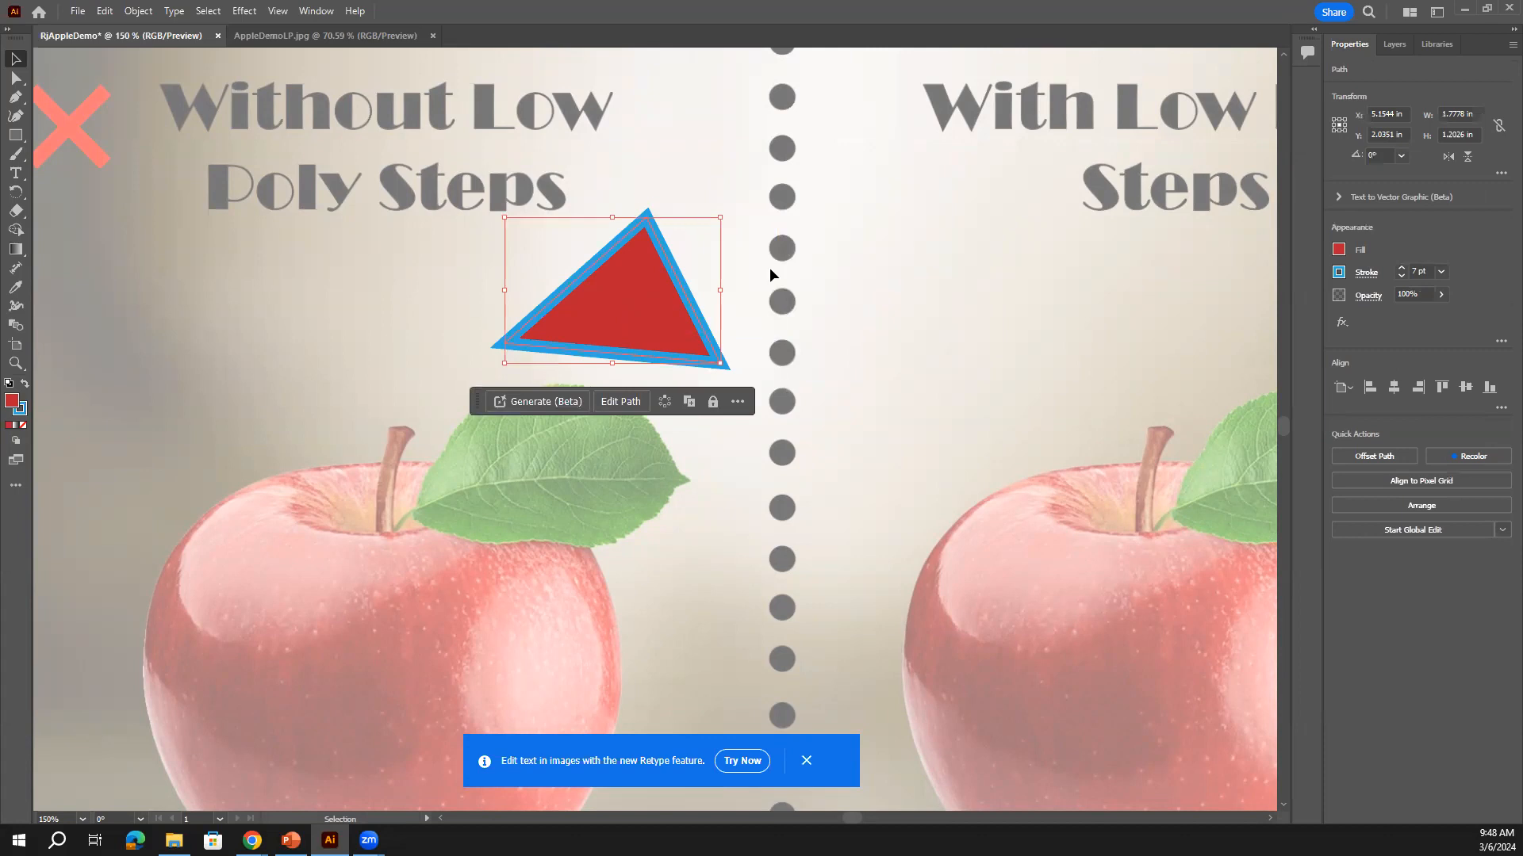
key(Delete)
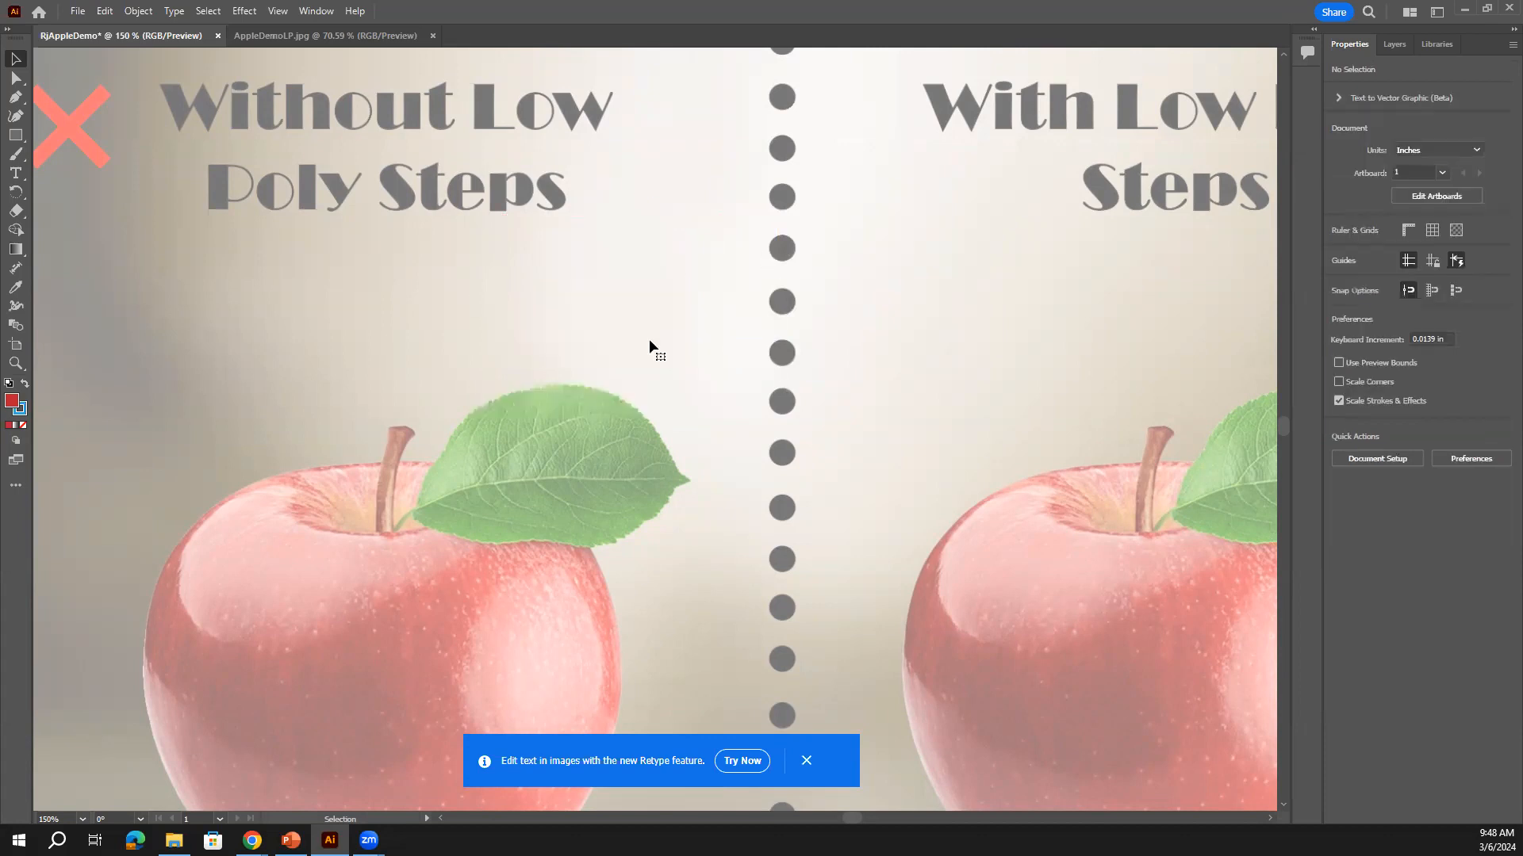
key(ctrl+0)
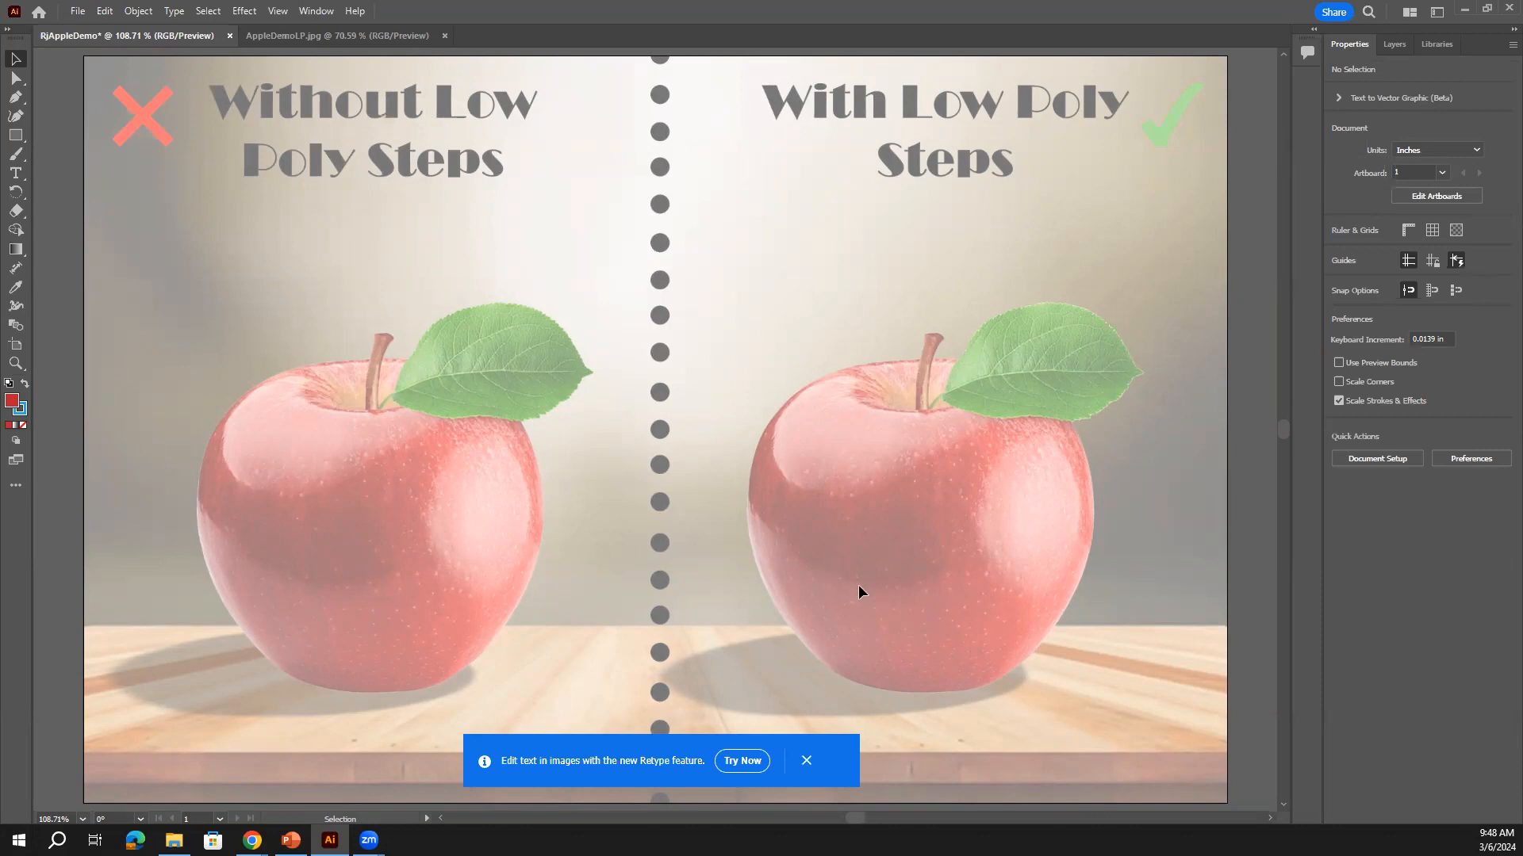
click(278, 11)
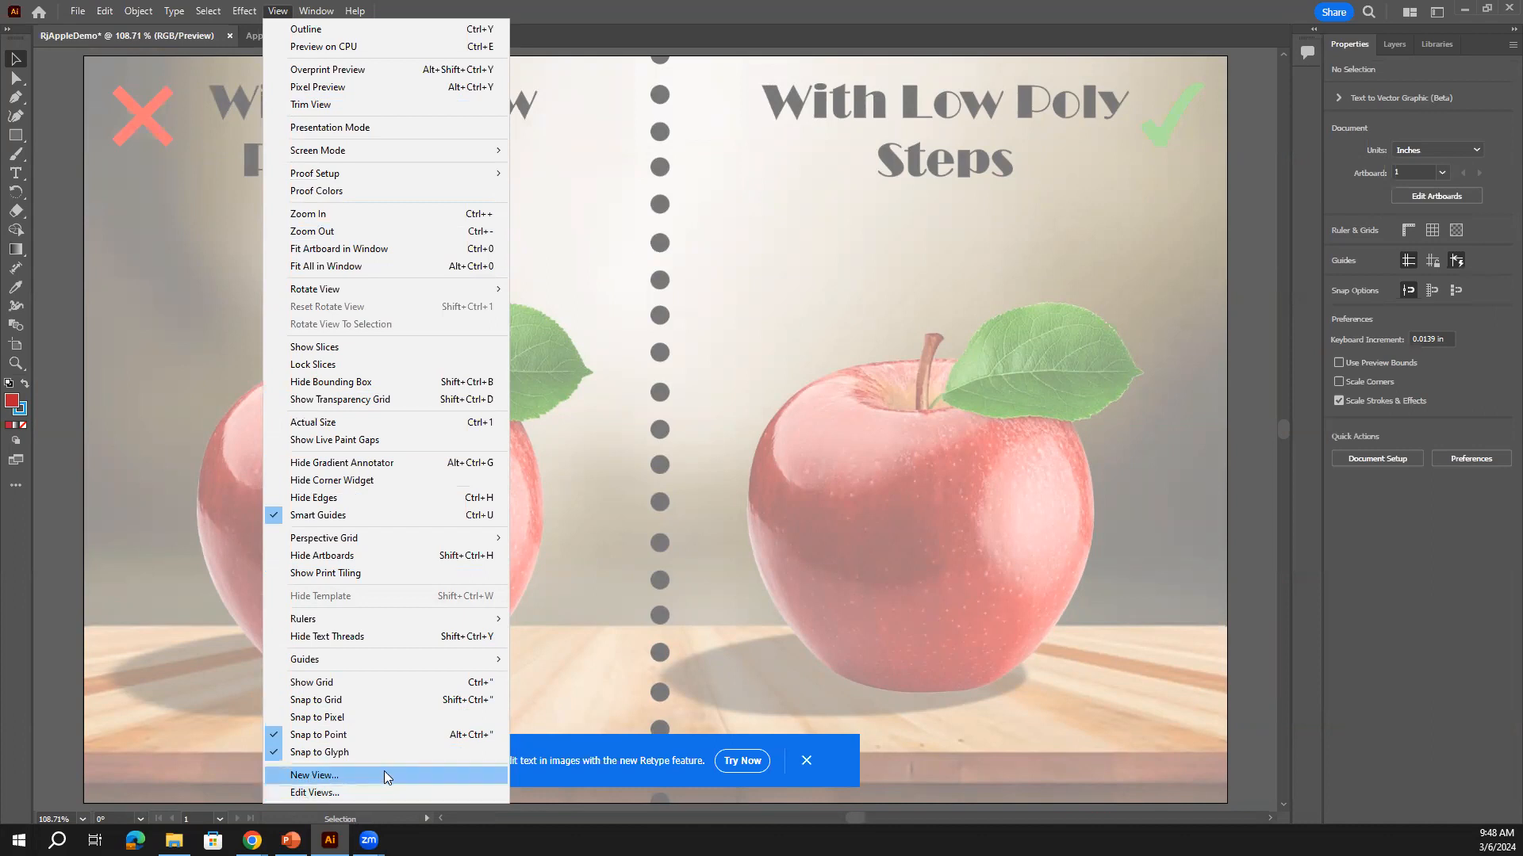
Turn on View > Show Grid and View > Snap to Grid, then confirm snapping is checked
click(323, 683)
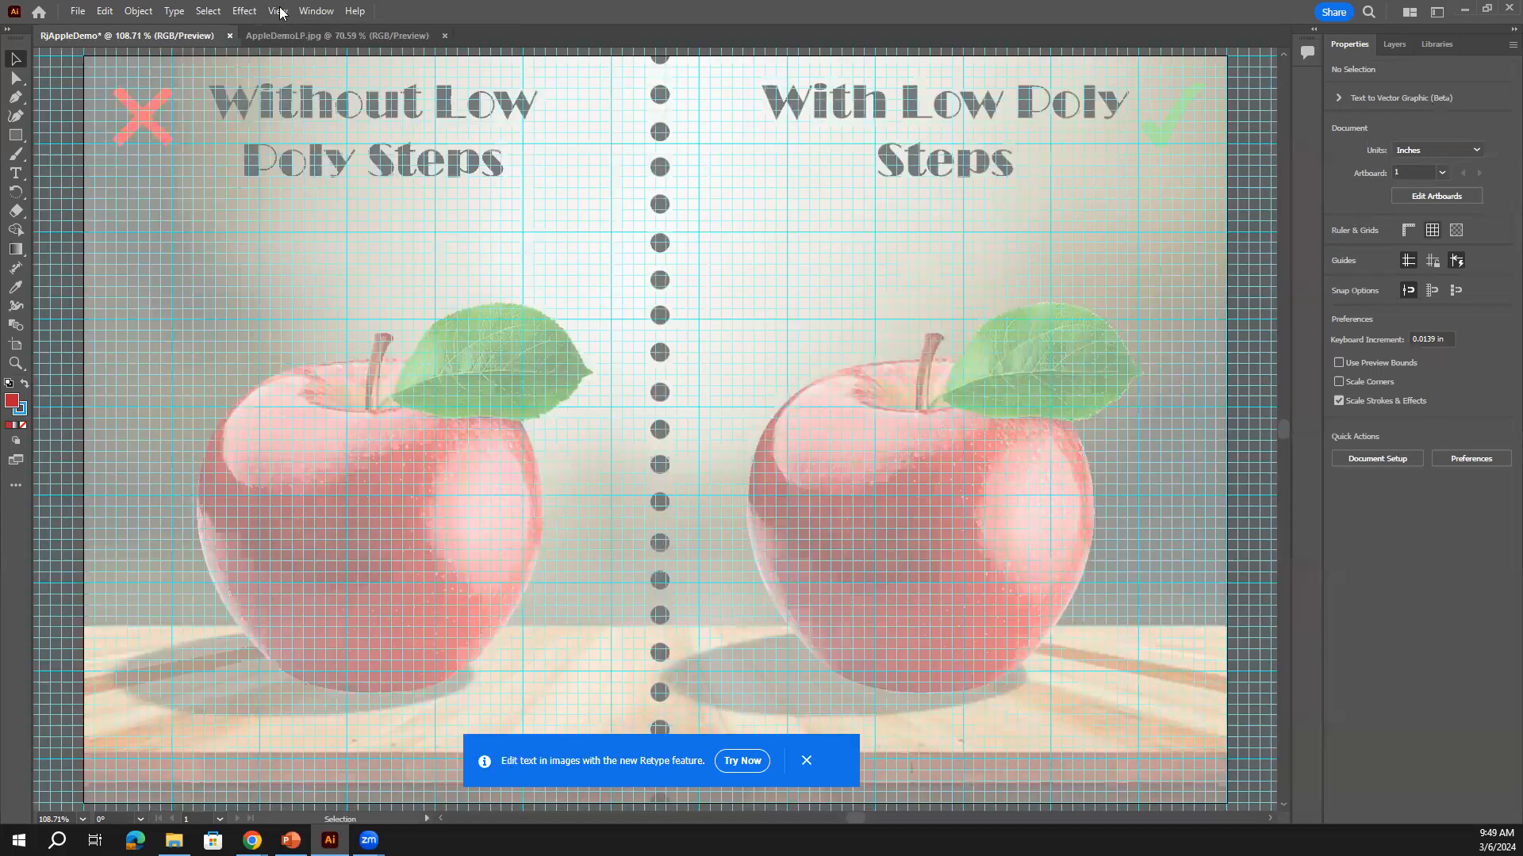
key(alt+v)
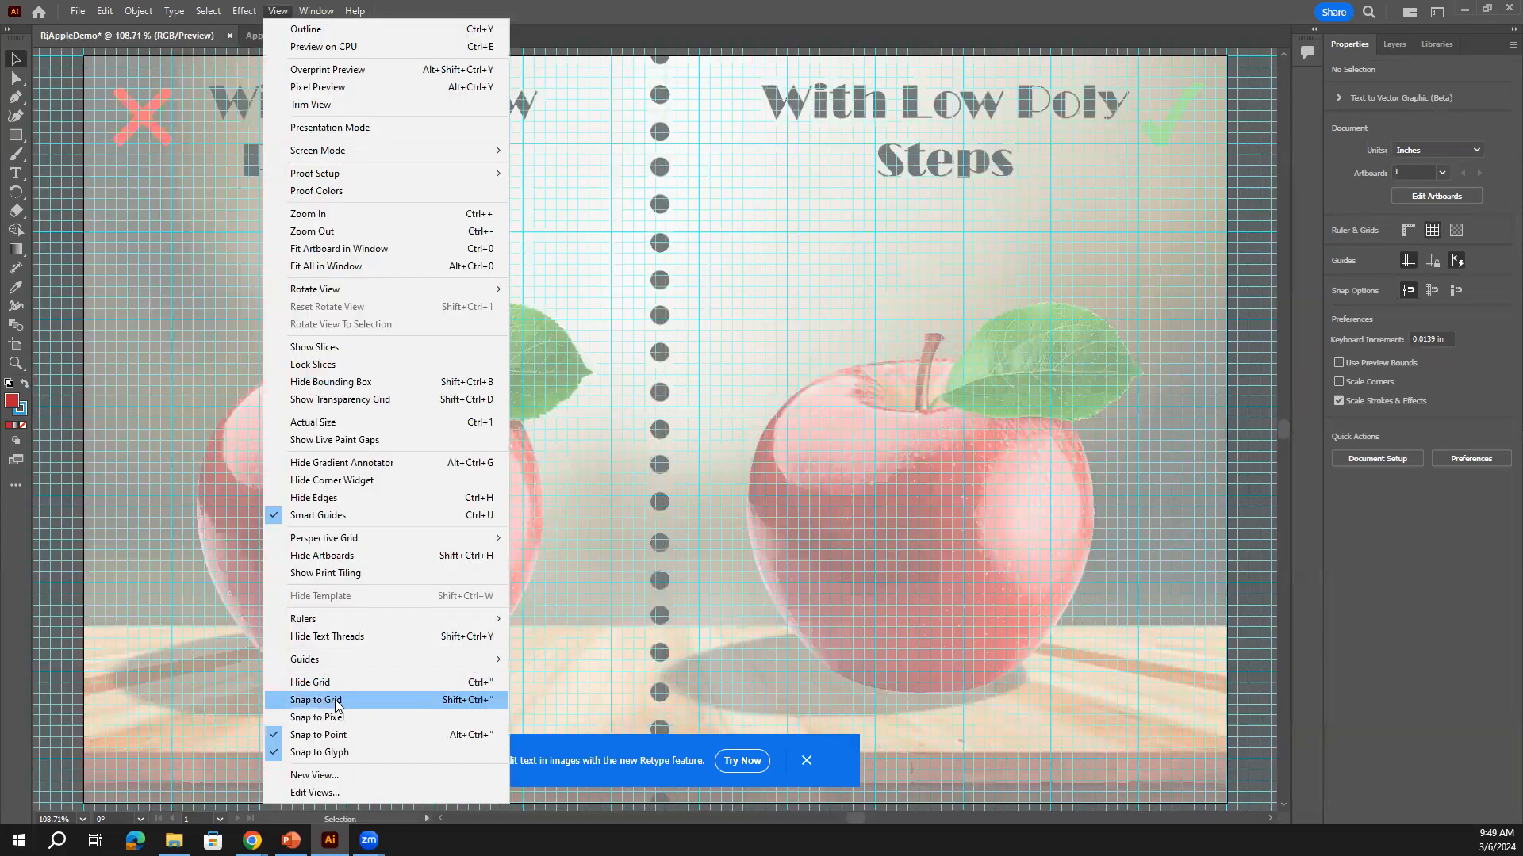
click(337, 701)
click(279, 11)
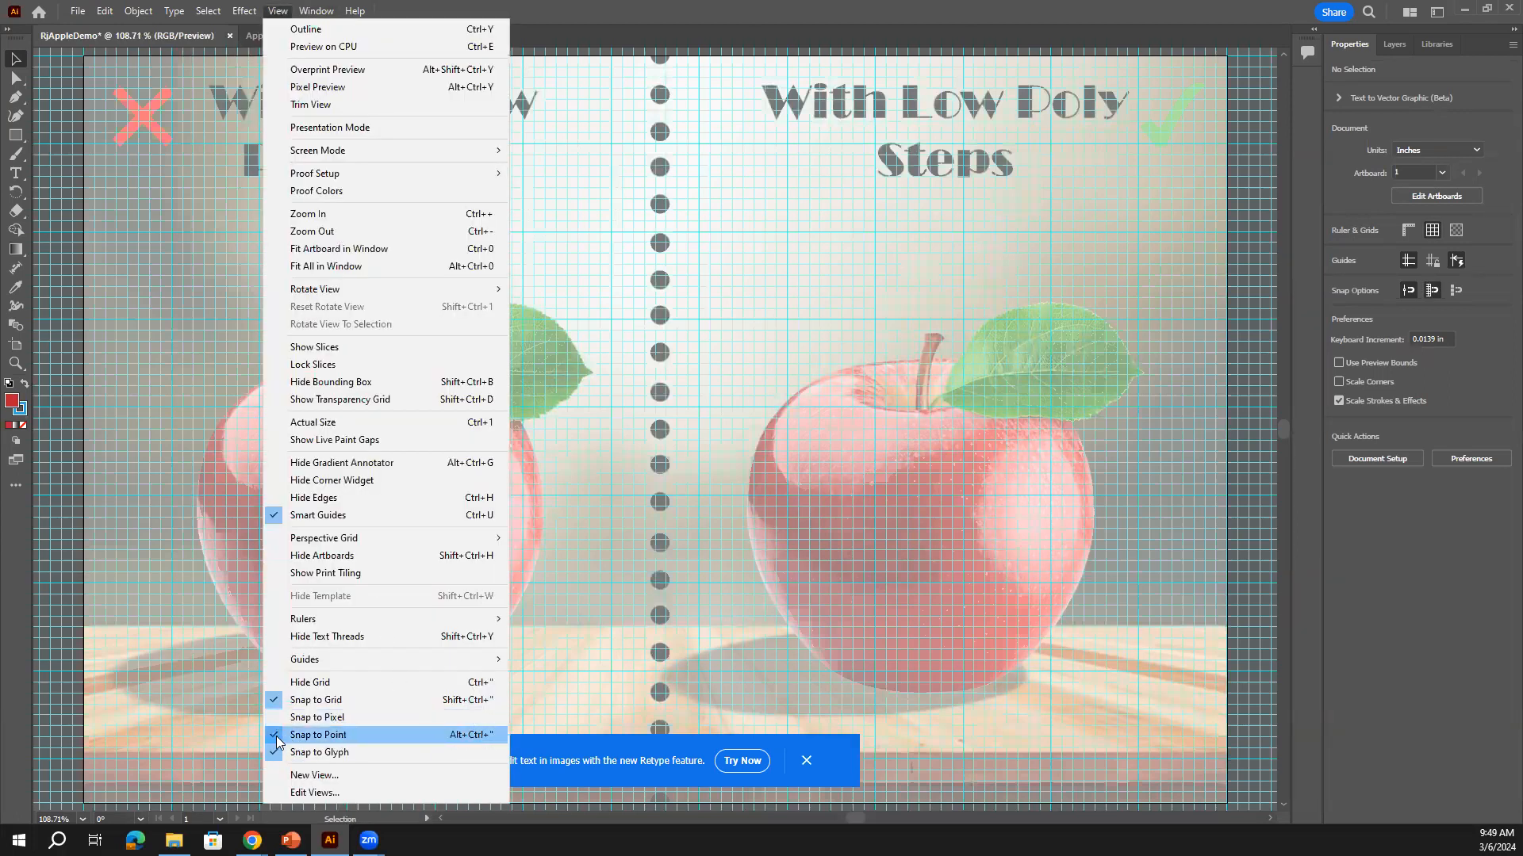
click(668, 537)
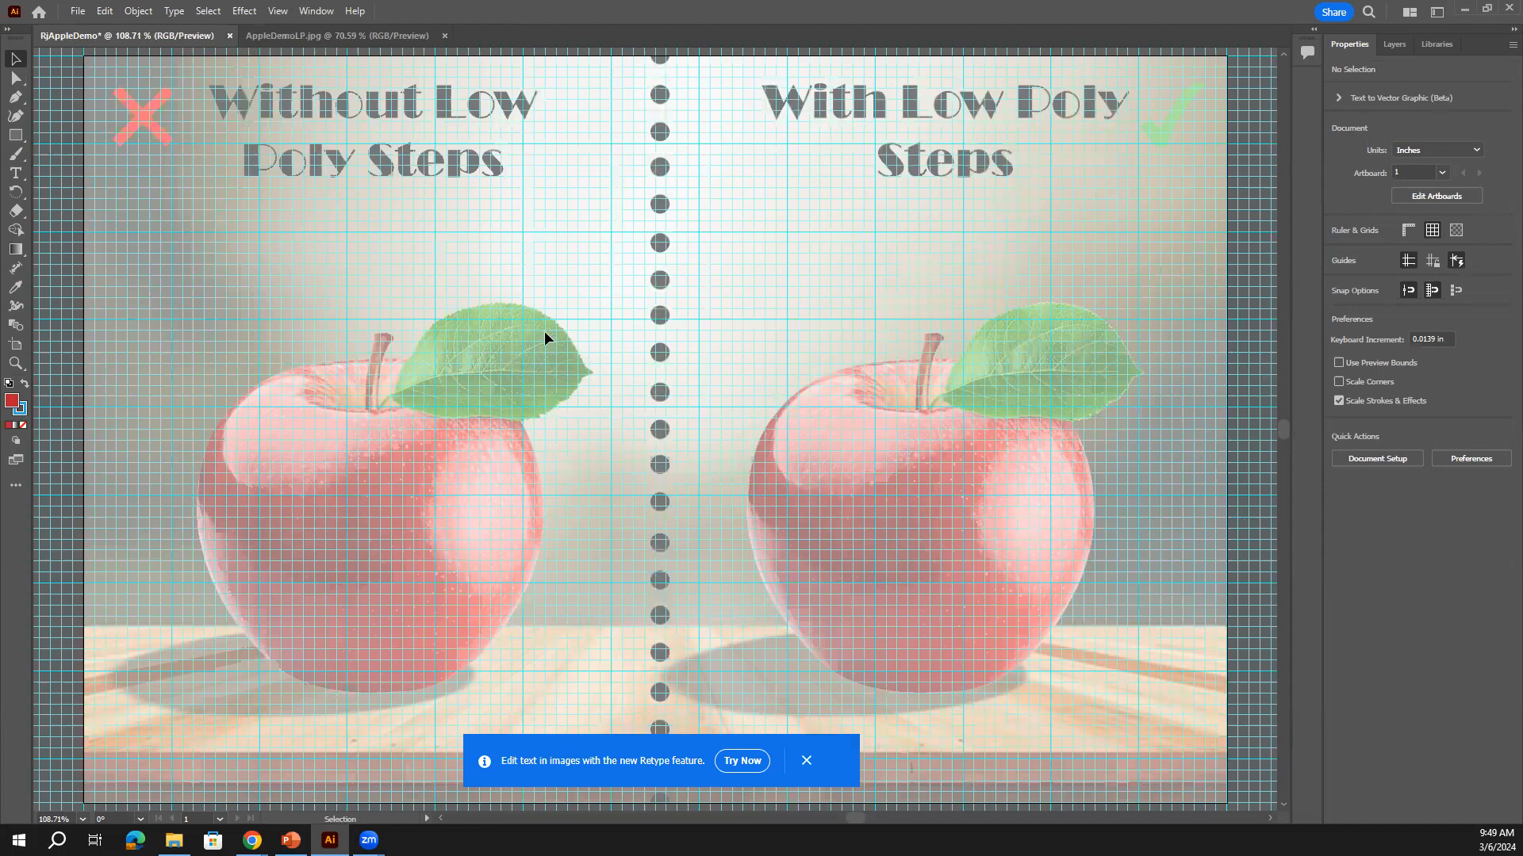
click(104, 11)
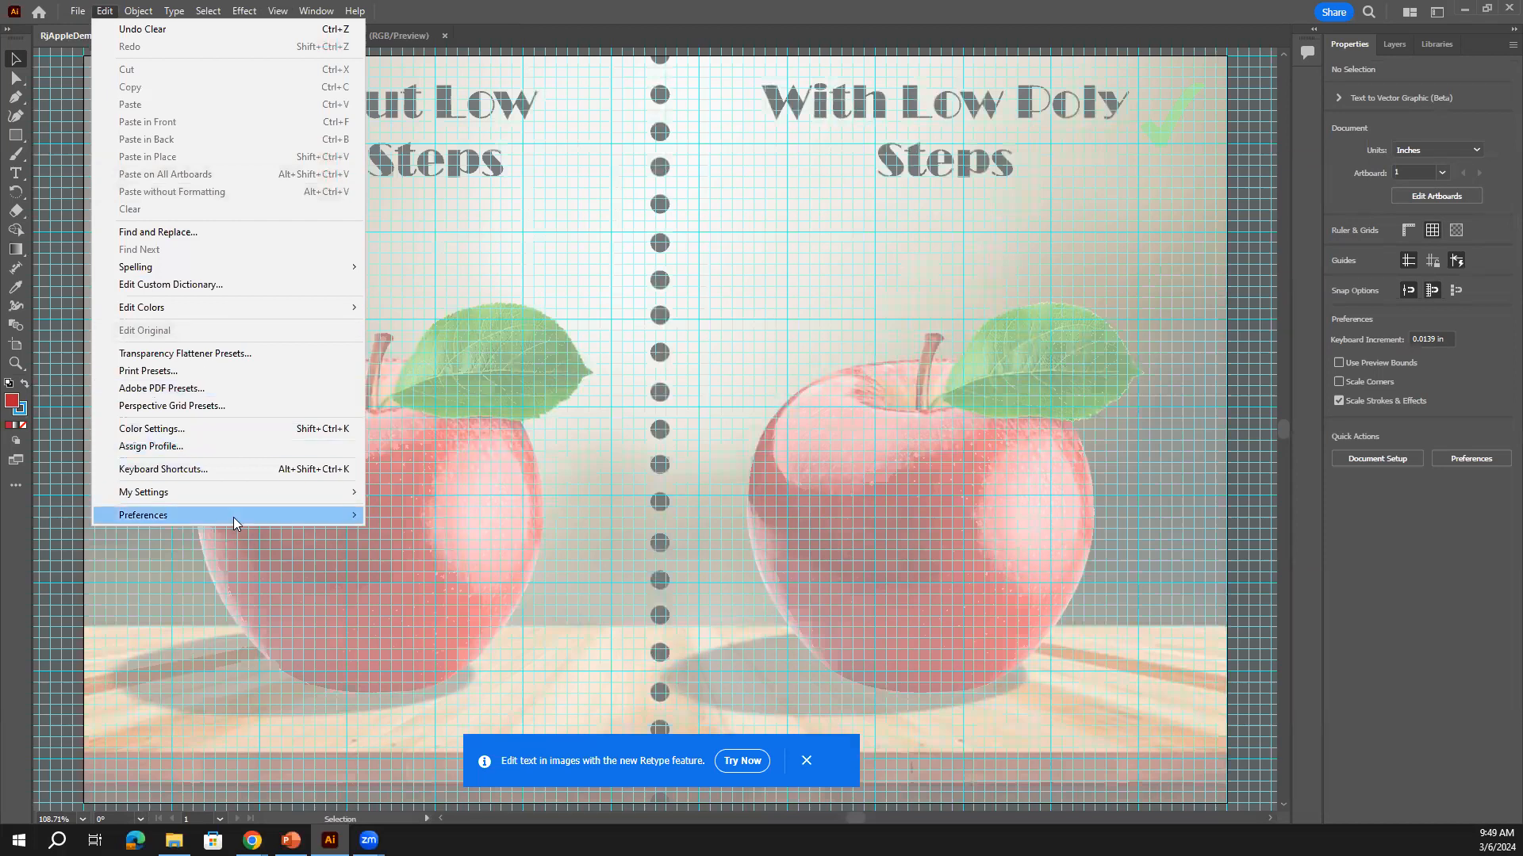
Keep gridlines every 1 in under Guides & Grid preferences, then select the Curvature tool
mouse_move(233, 520)
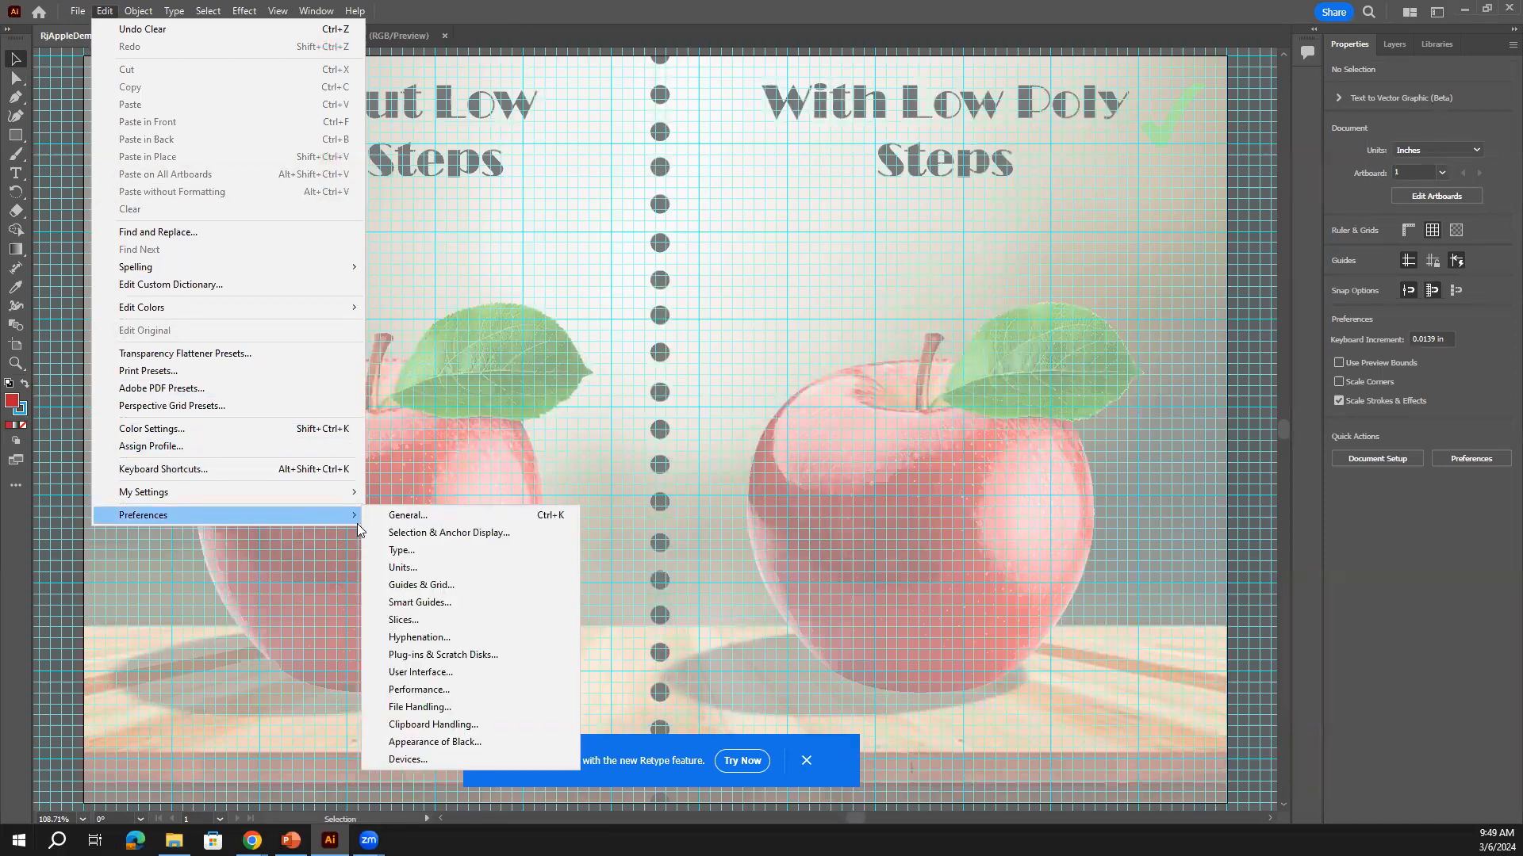
click(476, 587)
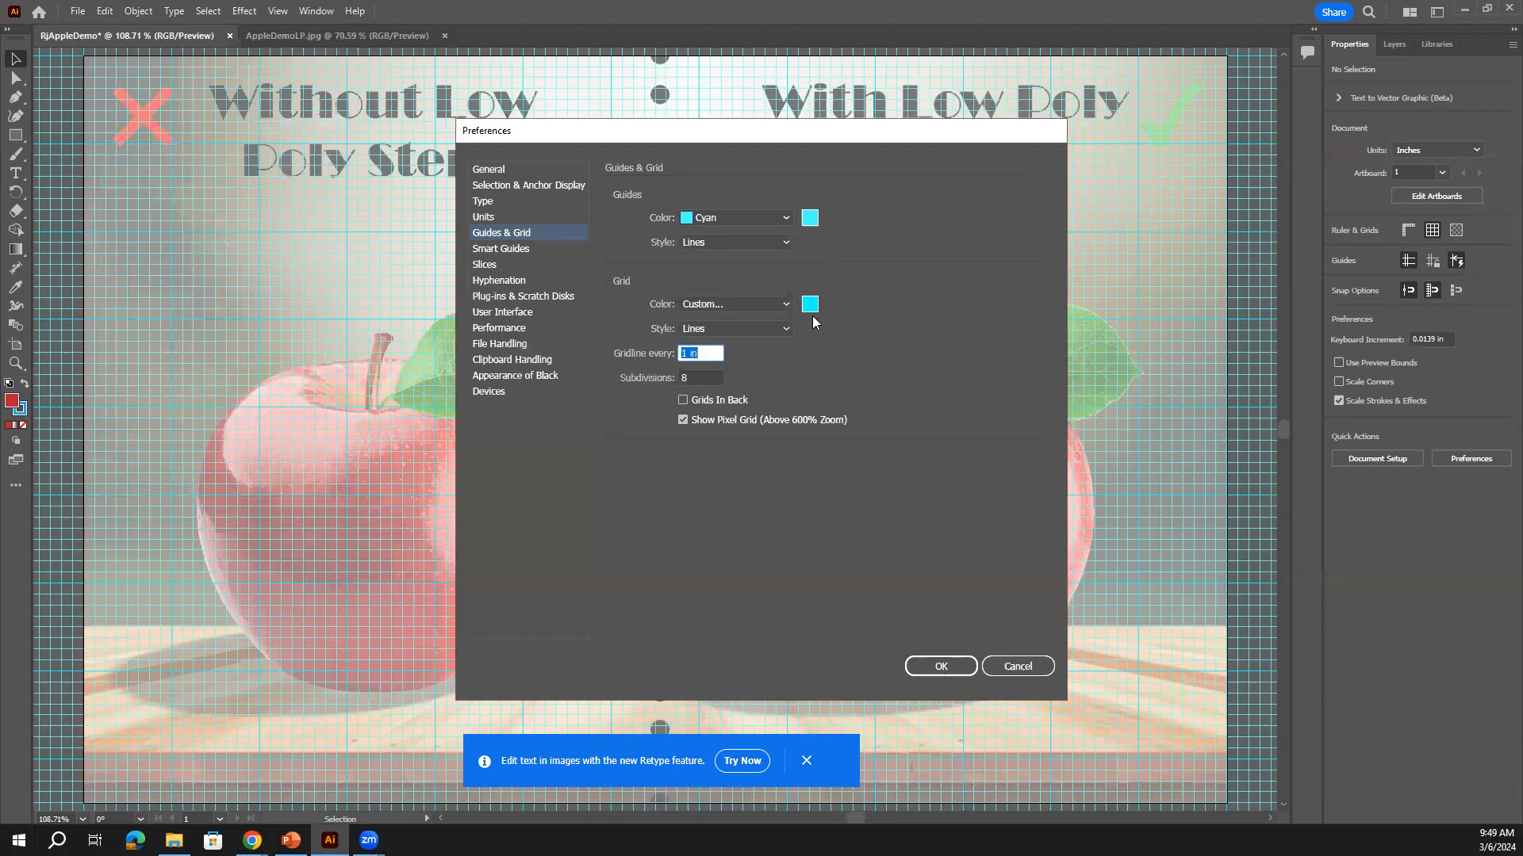
double_click(680, 400)
click(956, 669)
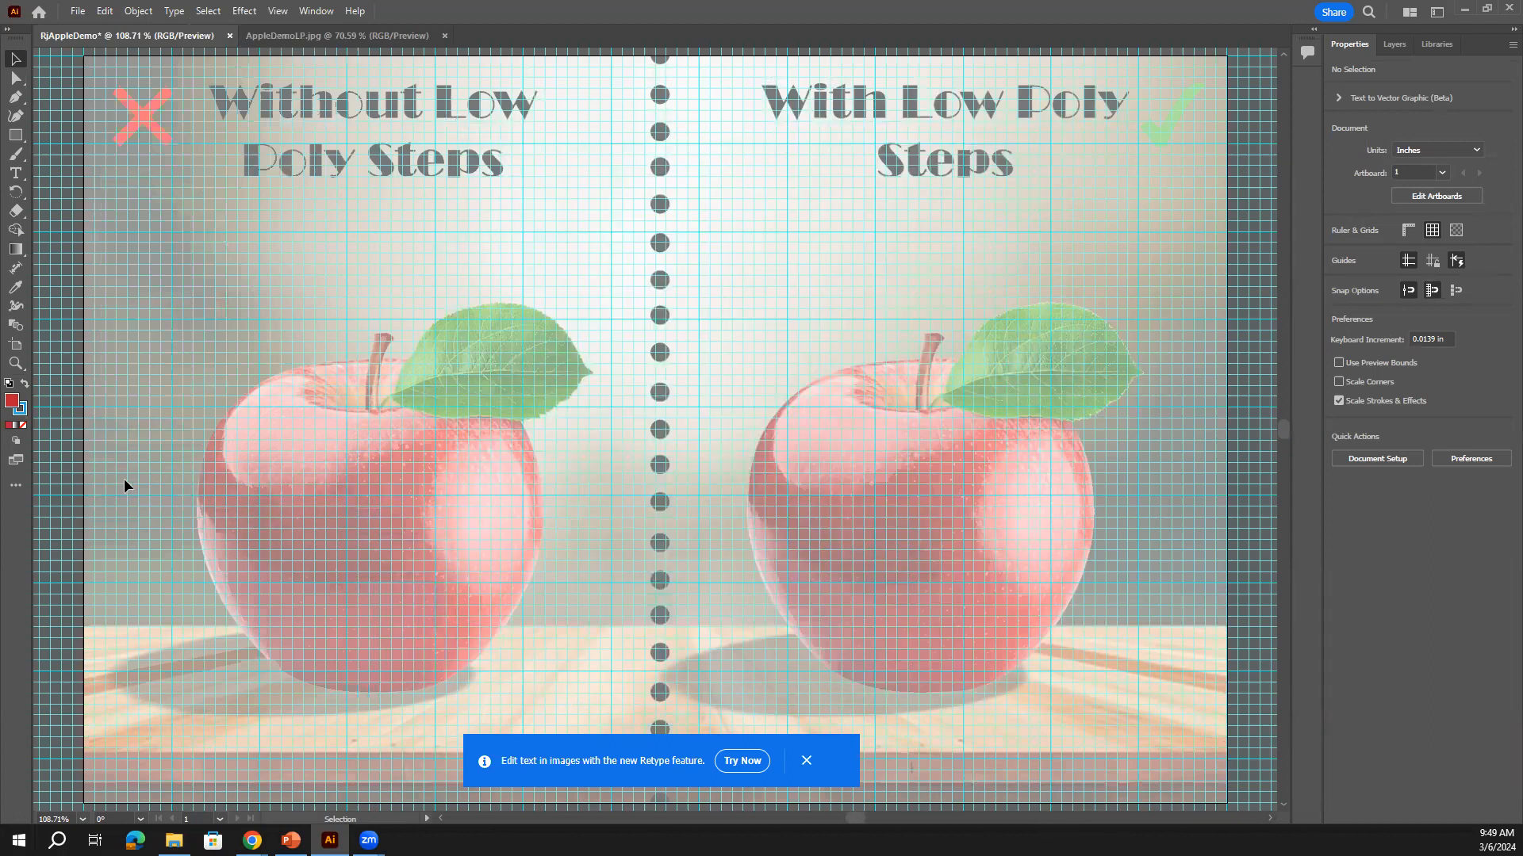
click(18, 116)
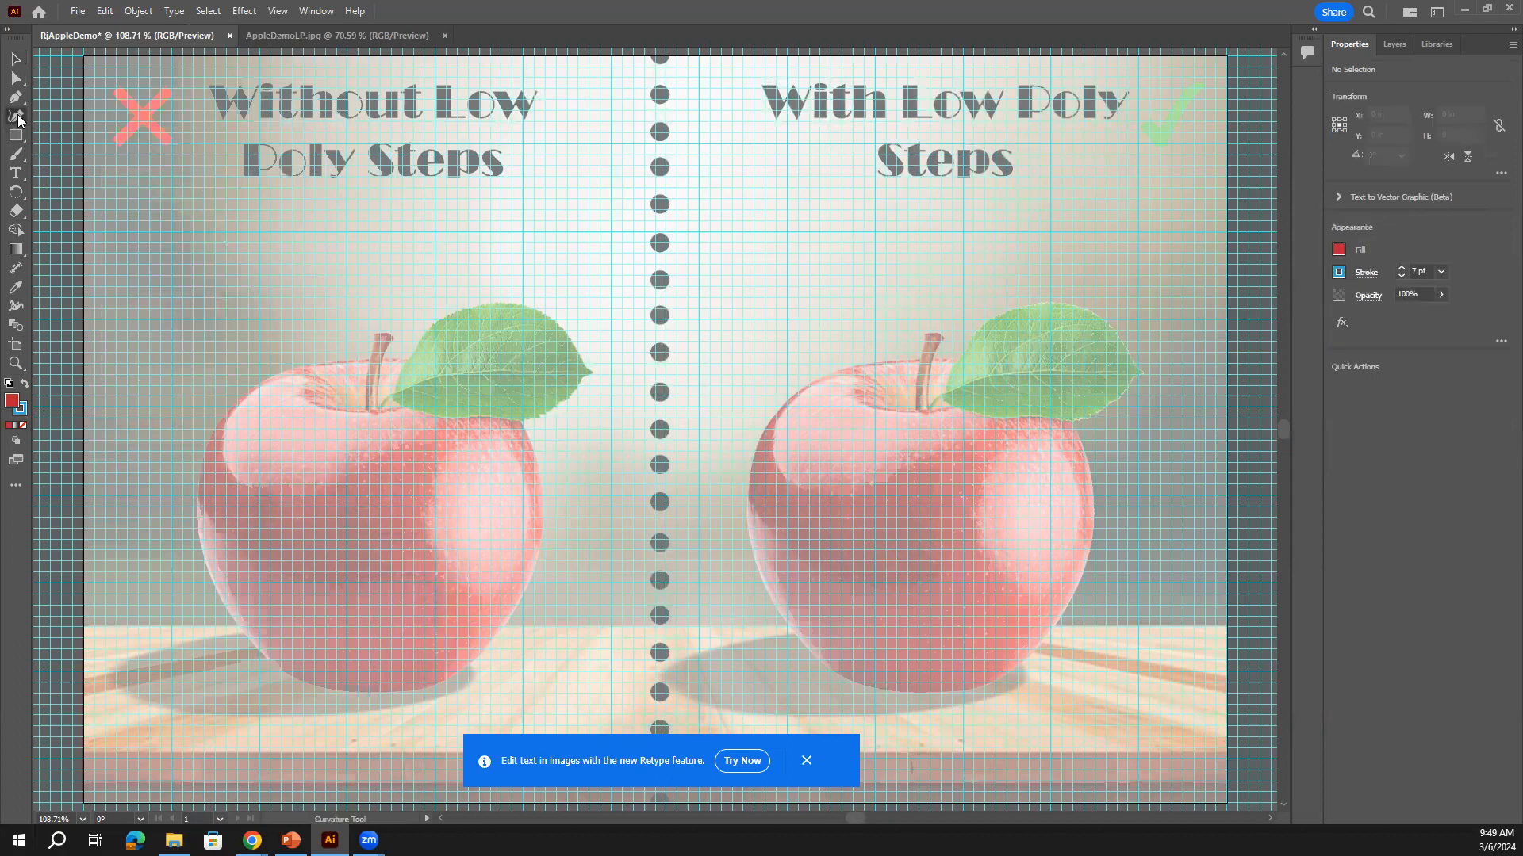
click(1340, 252)
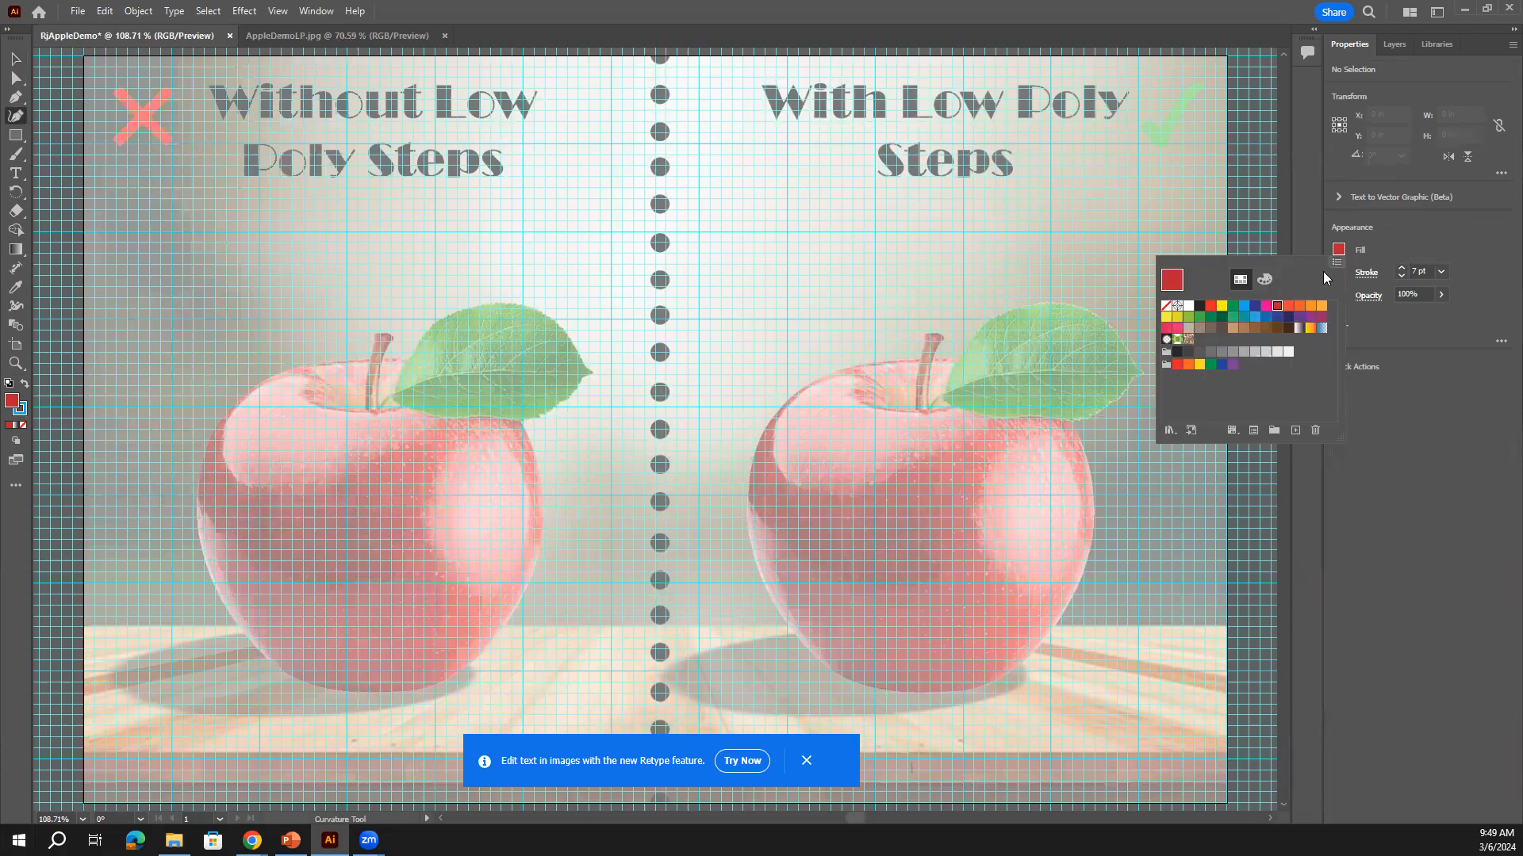
Set the Fill to None and the stroke to 2 pt blue in Properties > Appearance
click(1166, 309)
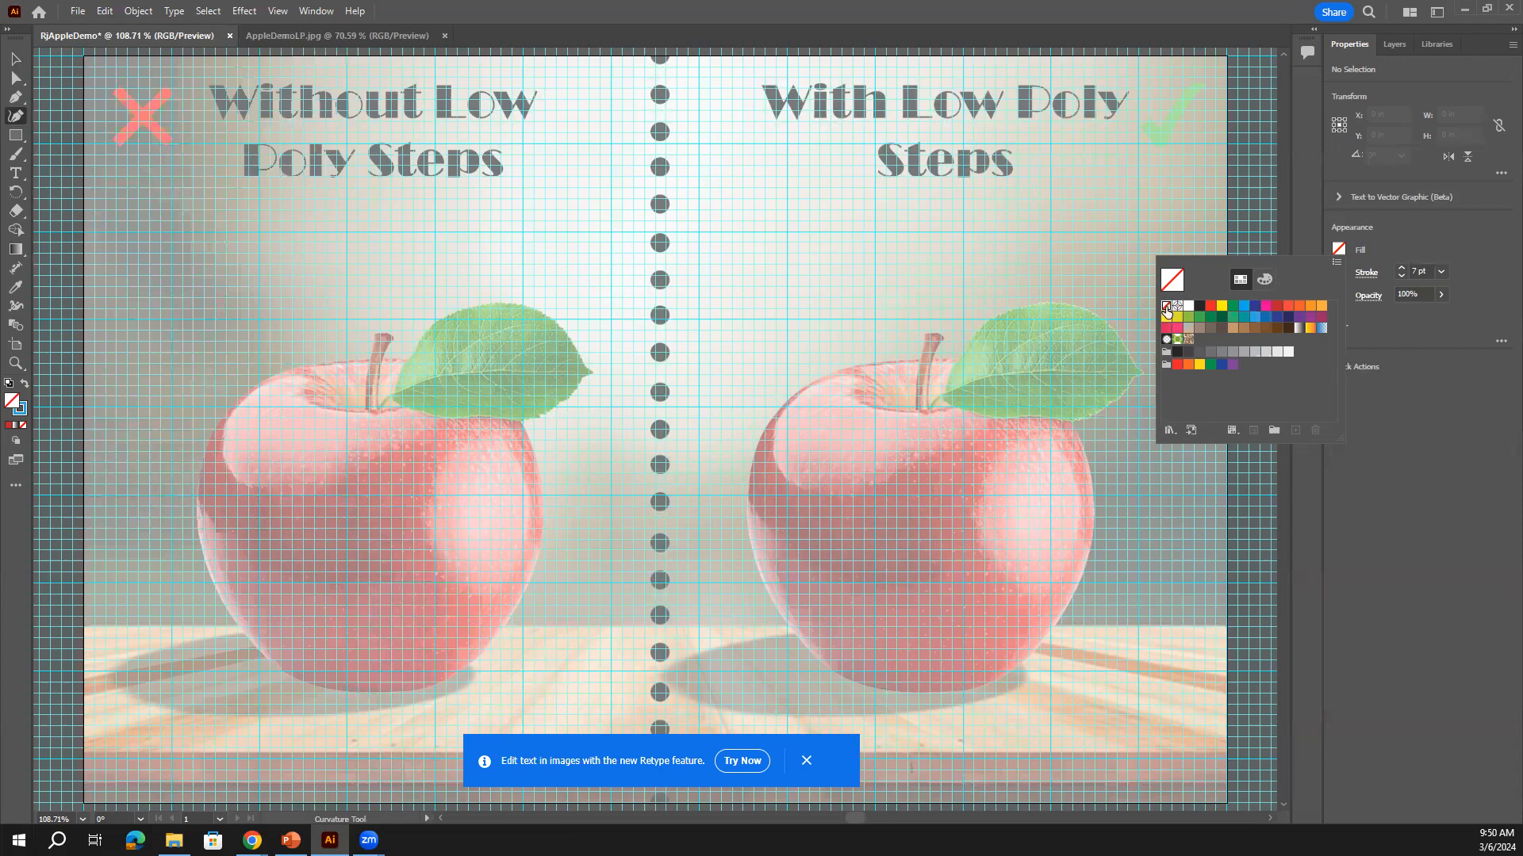
click(1402, 243)
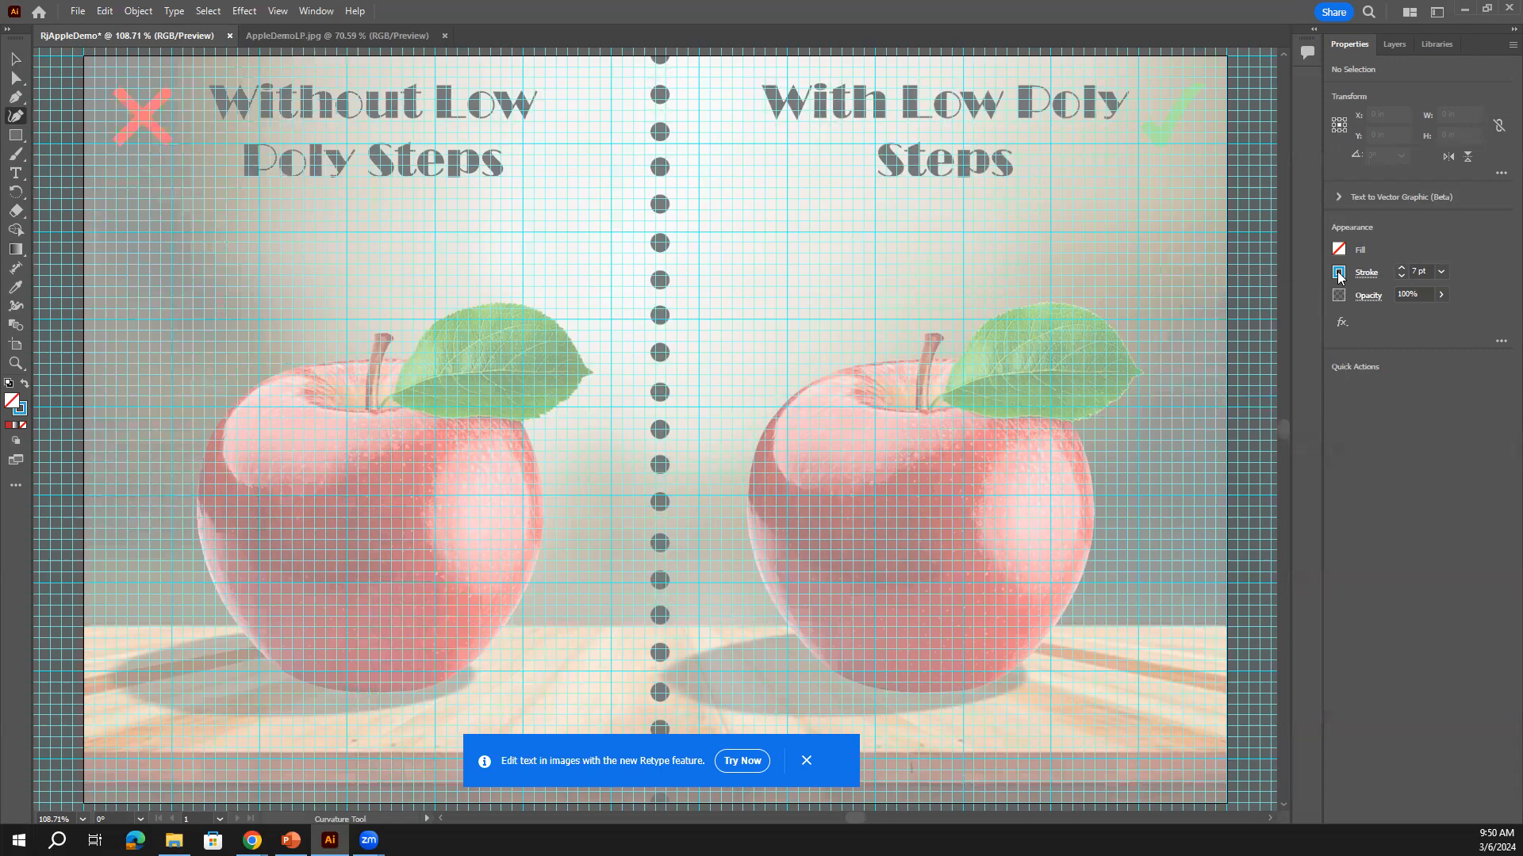
click(1338, 274)
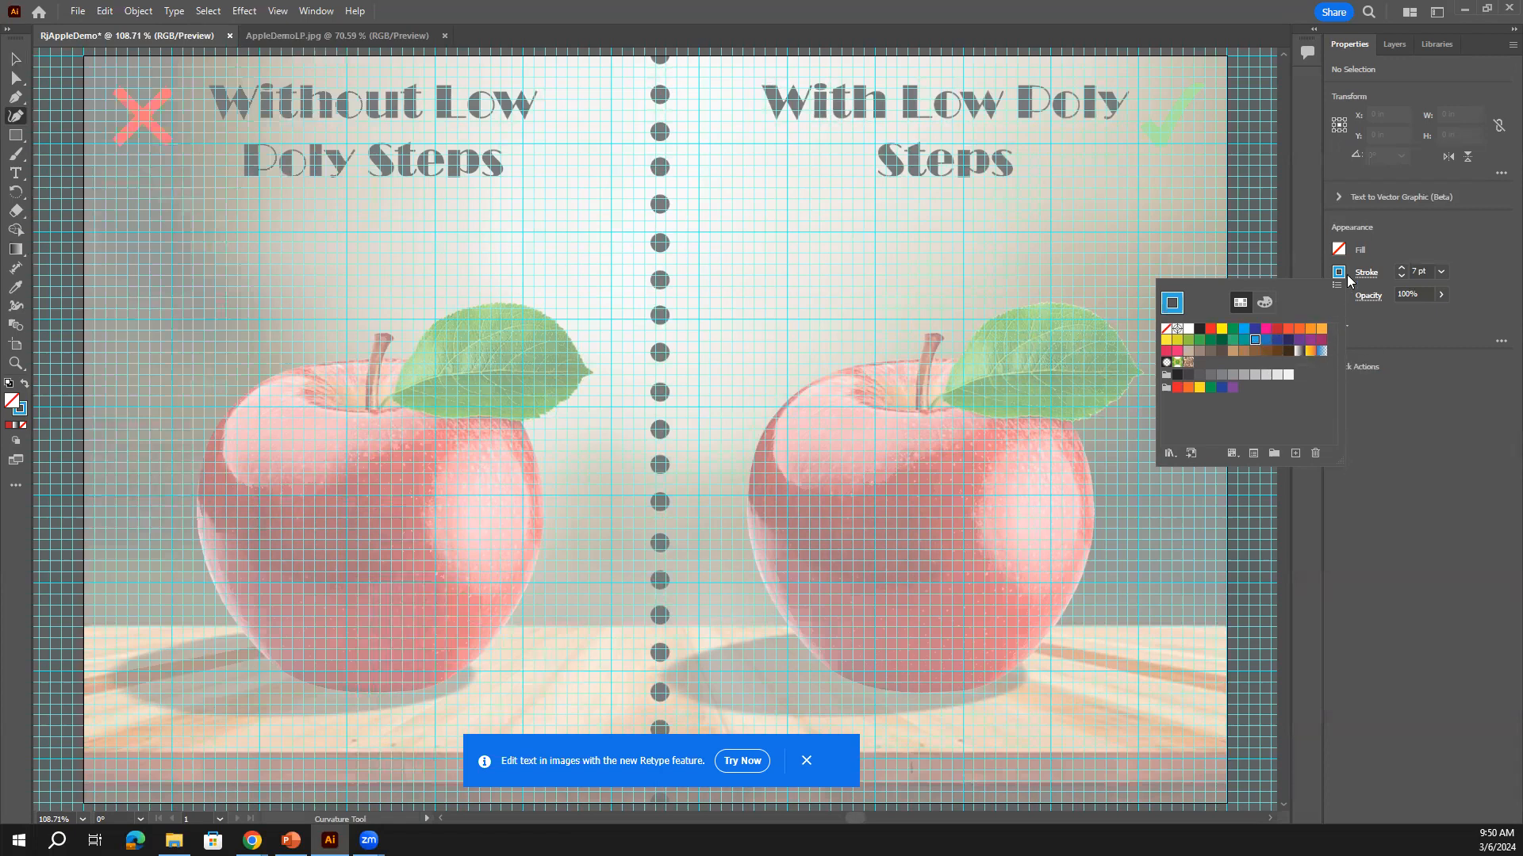
click(1401, 276)
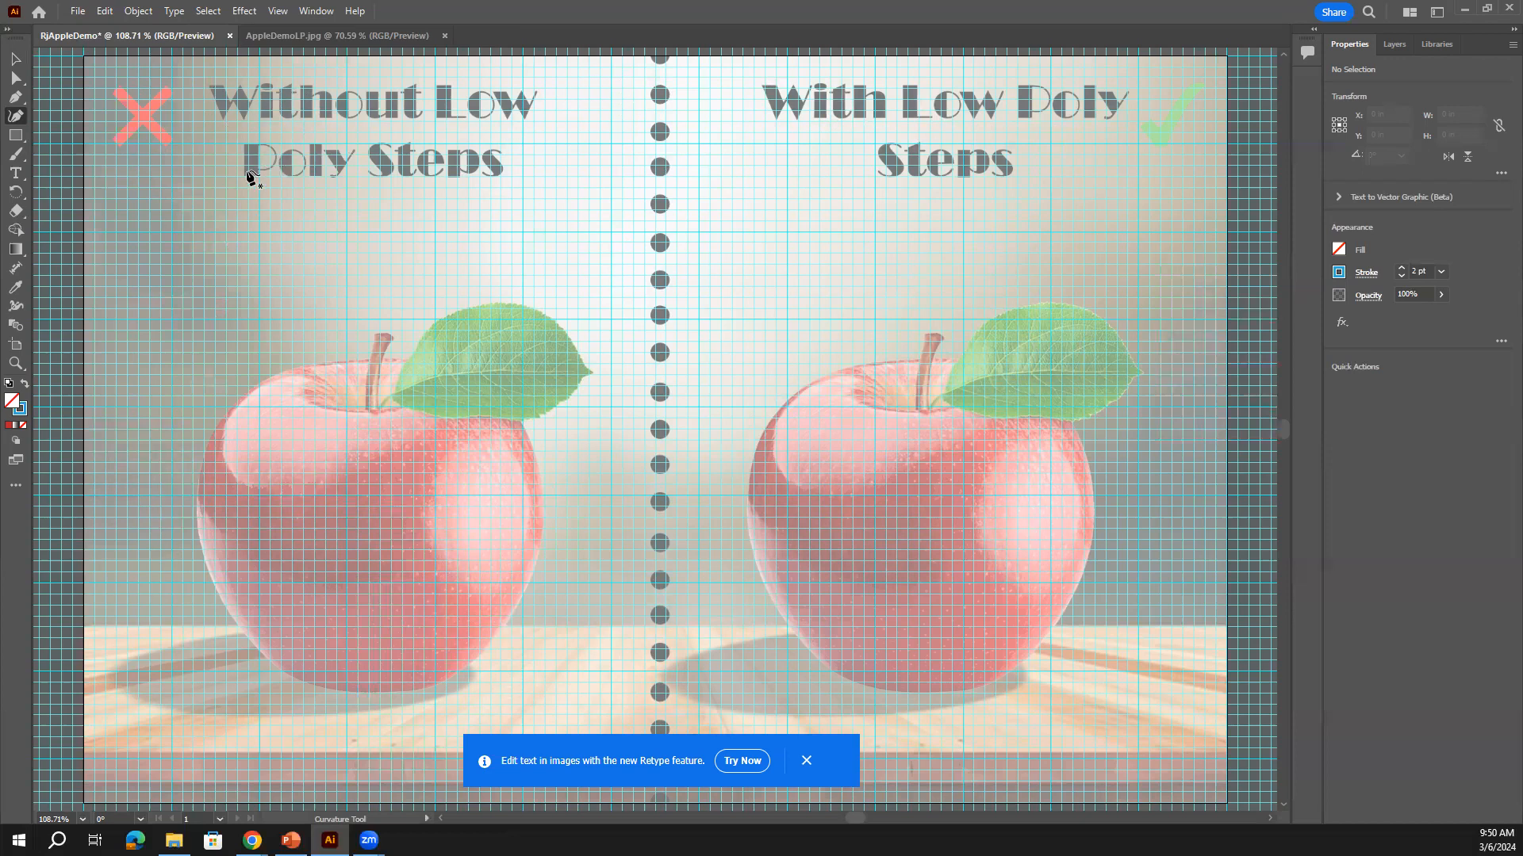
Zoom in, centre the left apple, and discard a stray starting point before switching to the Pen tool
key(ctrl+equal)
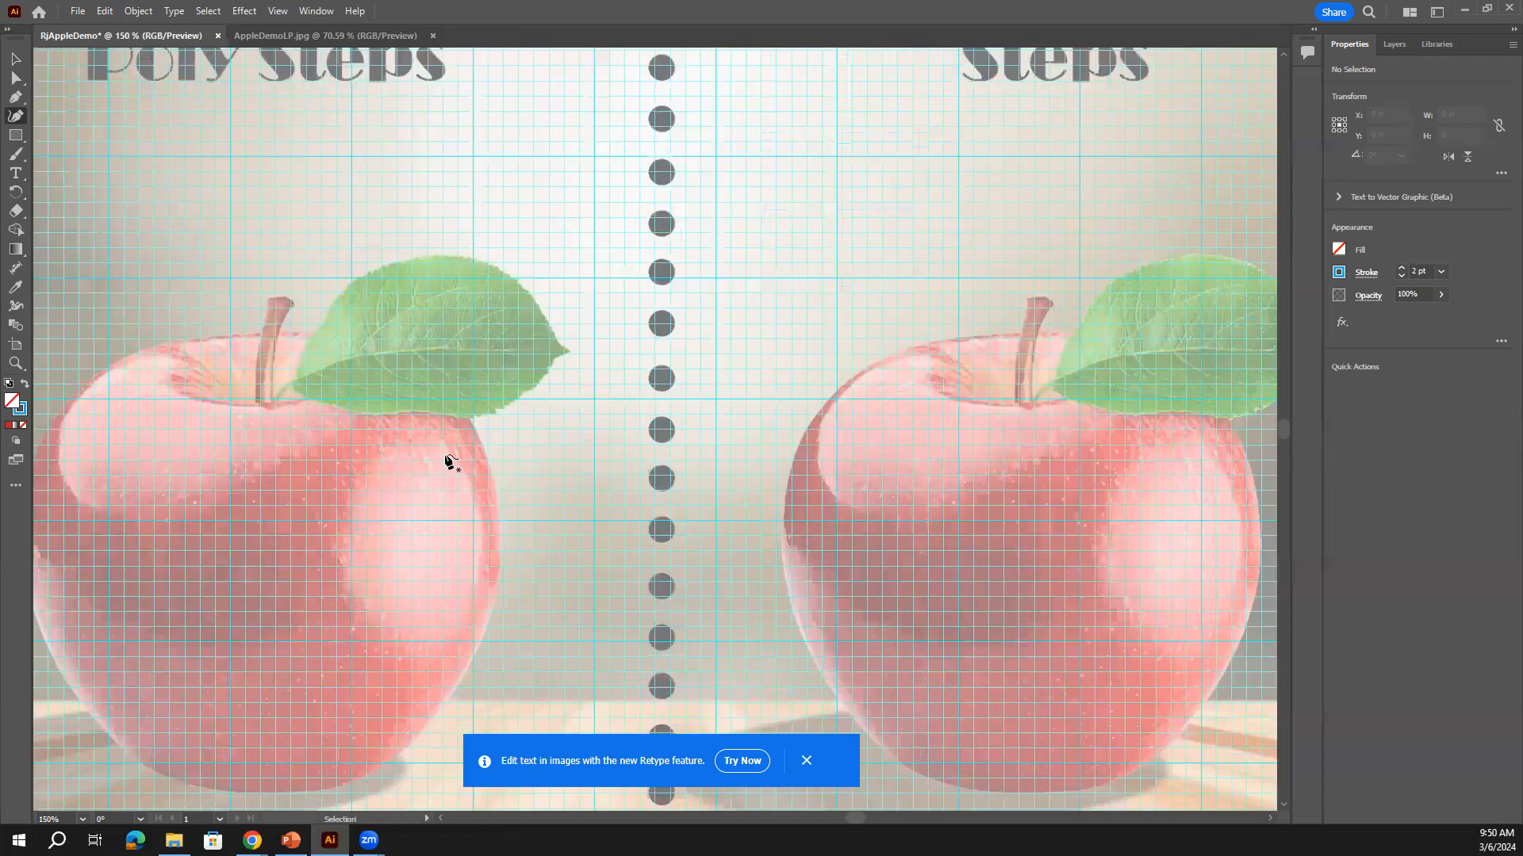
drag(388, 498, 818, 361)
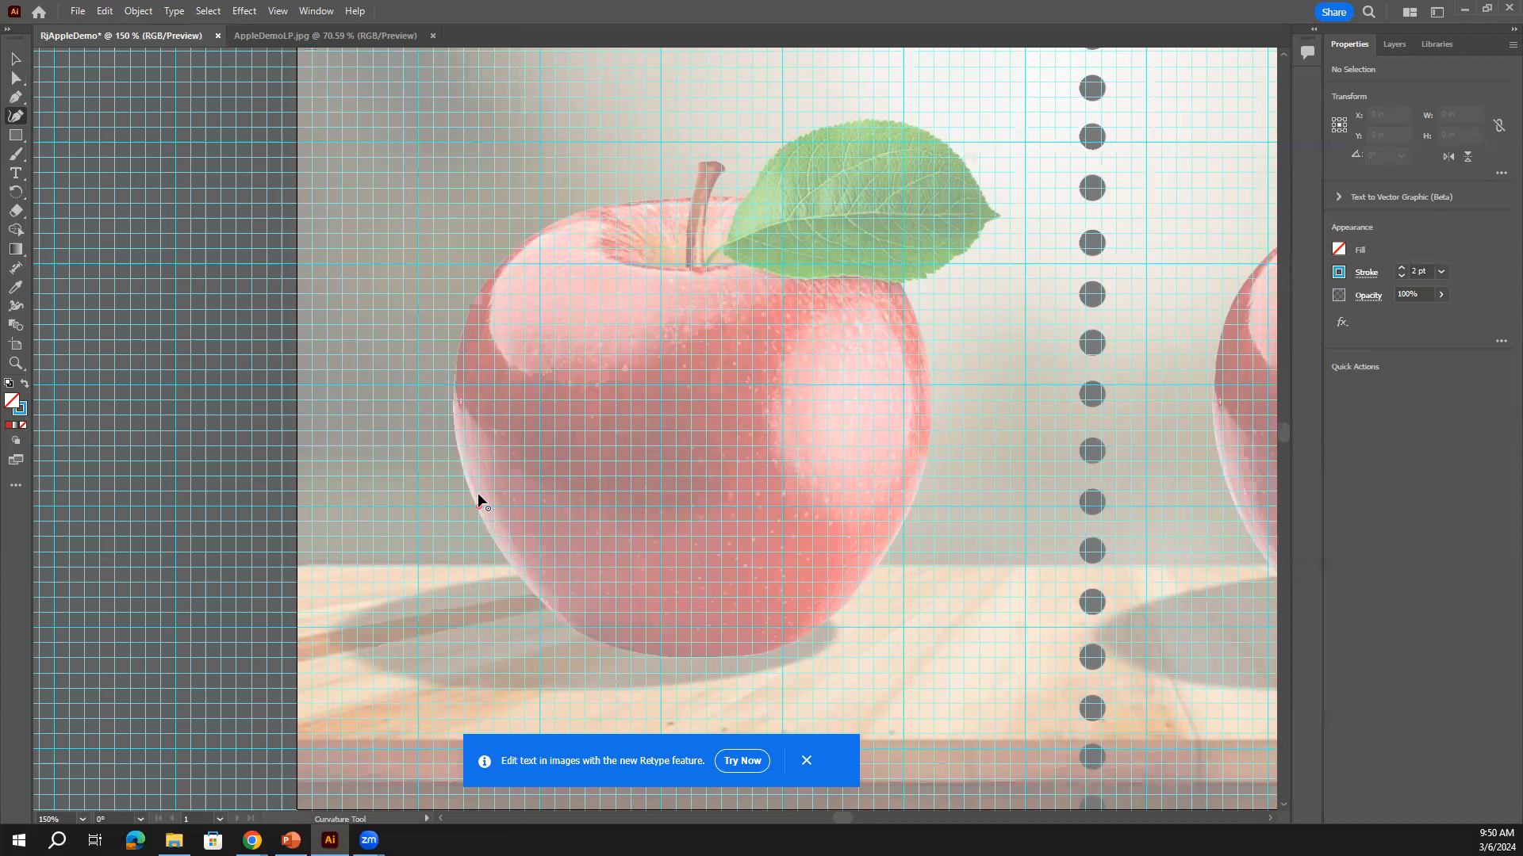
click(479, 506)
click(449, 401)
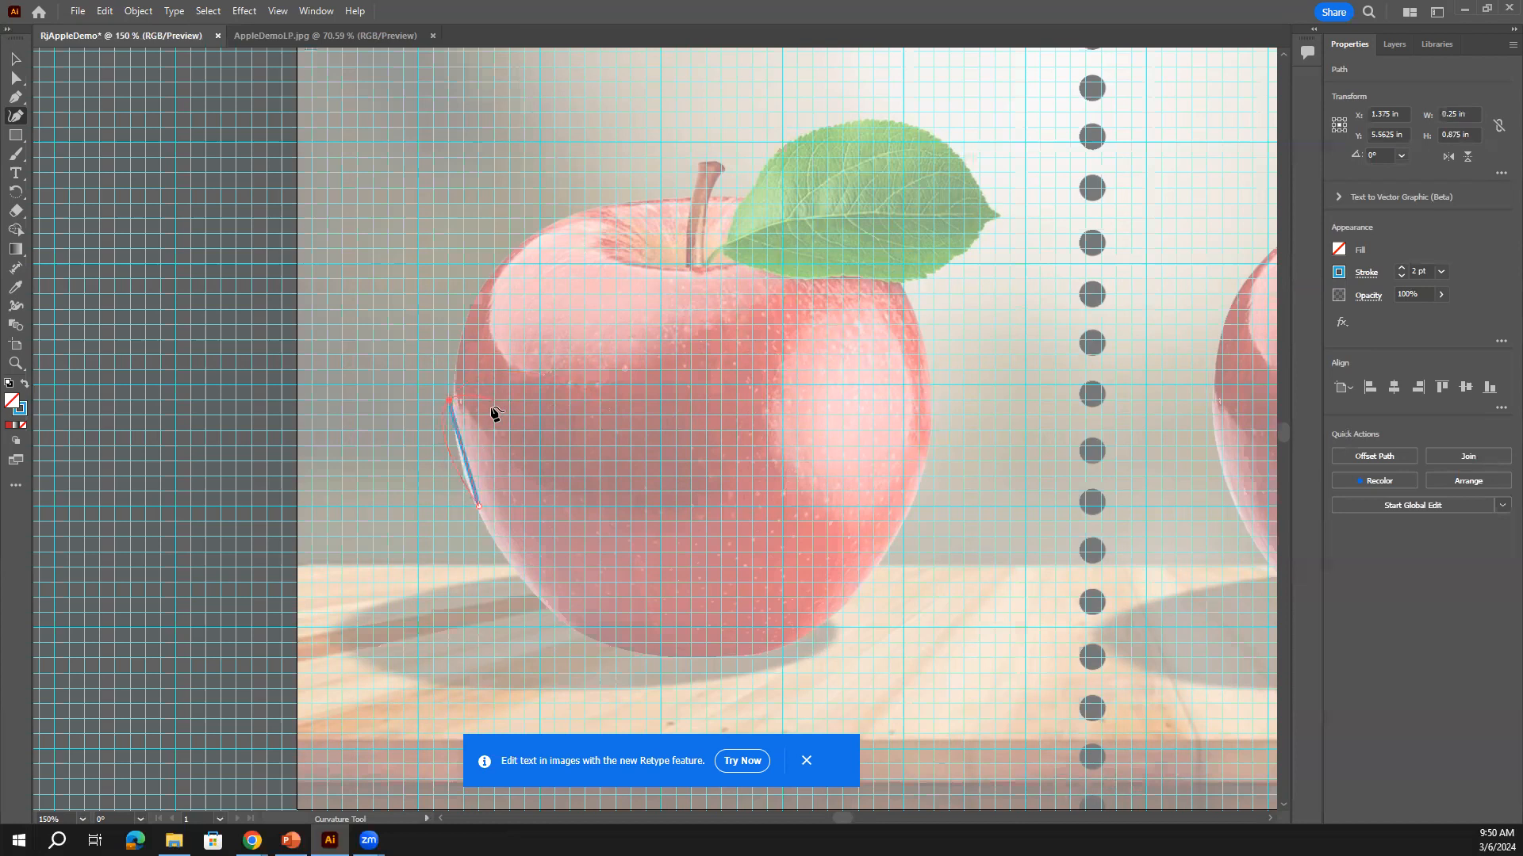
key(ctrl+z)
key(ctrl+z)
click(16, 97)
Draw a triangle facet at the apple's lower-left edge and a four-corner facet up to its top
click(509, 553)
drag(464, 446, 657, 446)
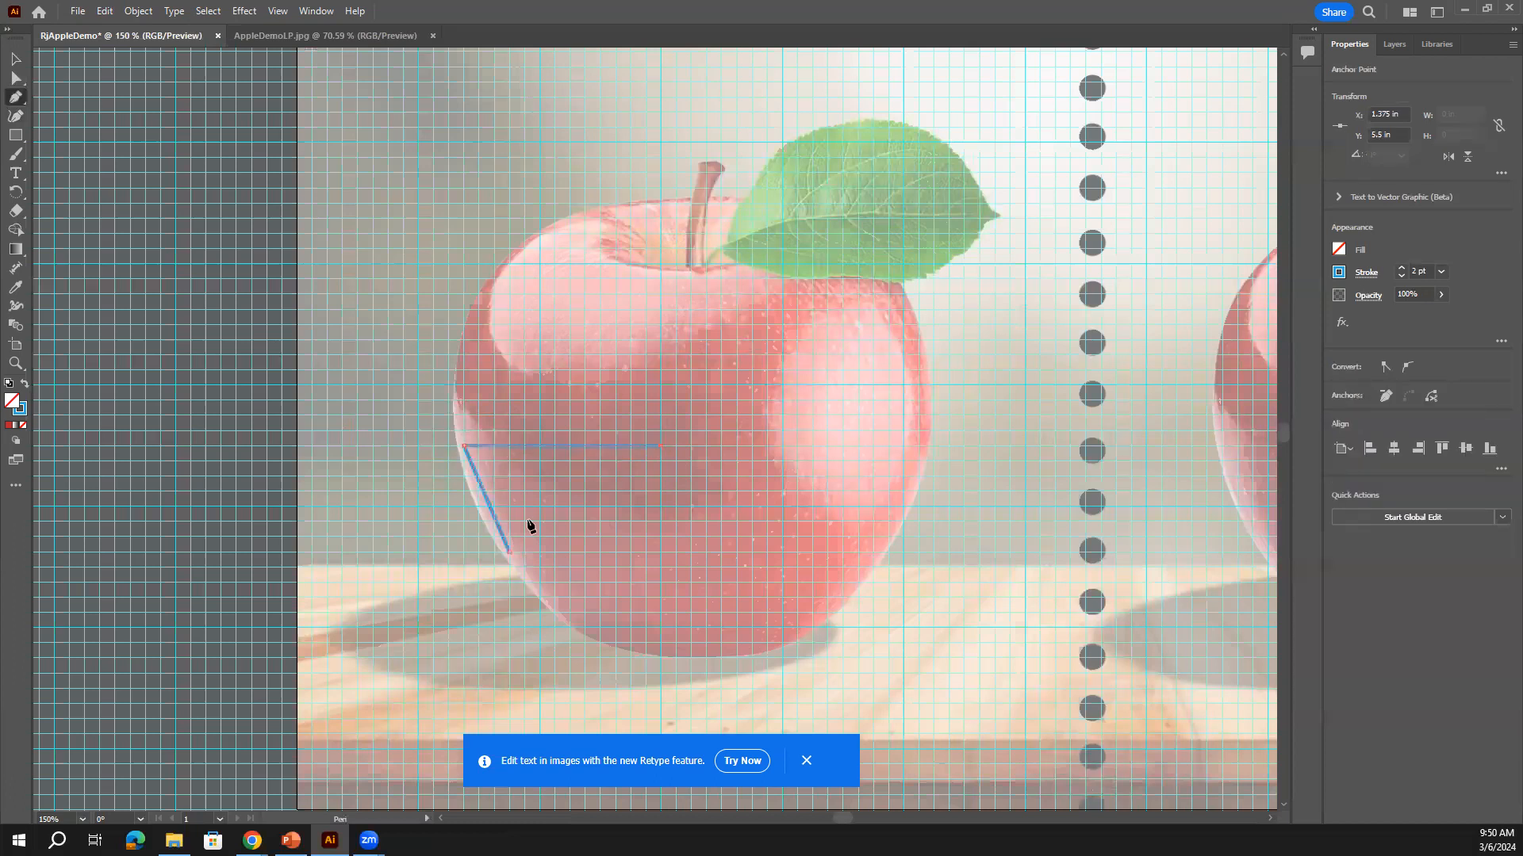
click(509, 552)
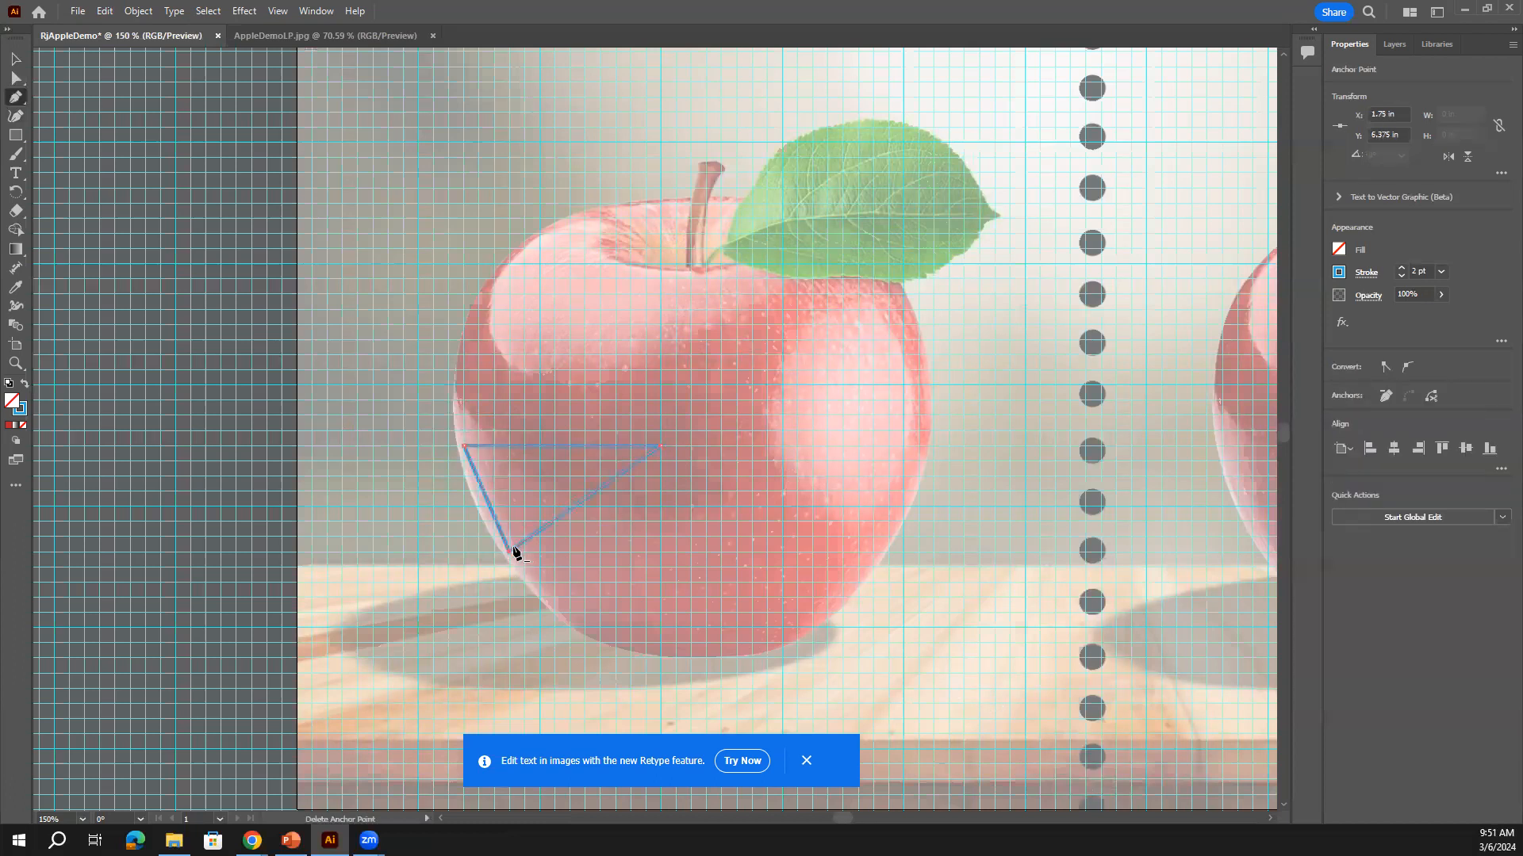
click(508, 249)
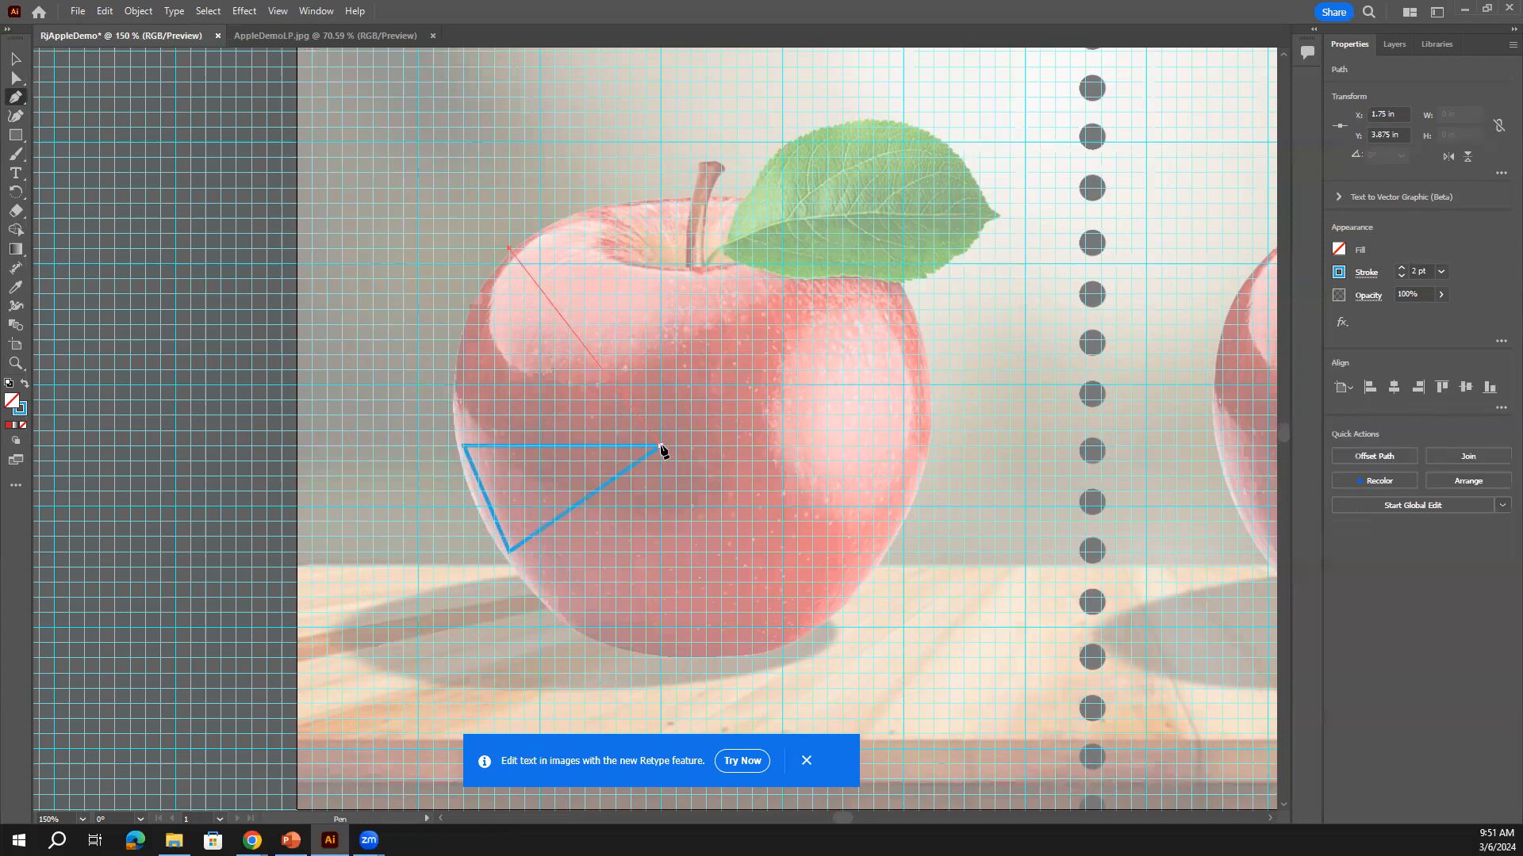
click(660, 447)
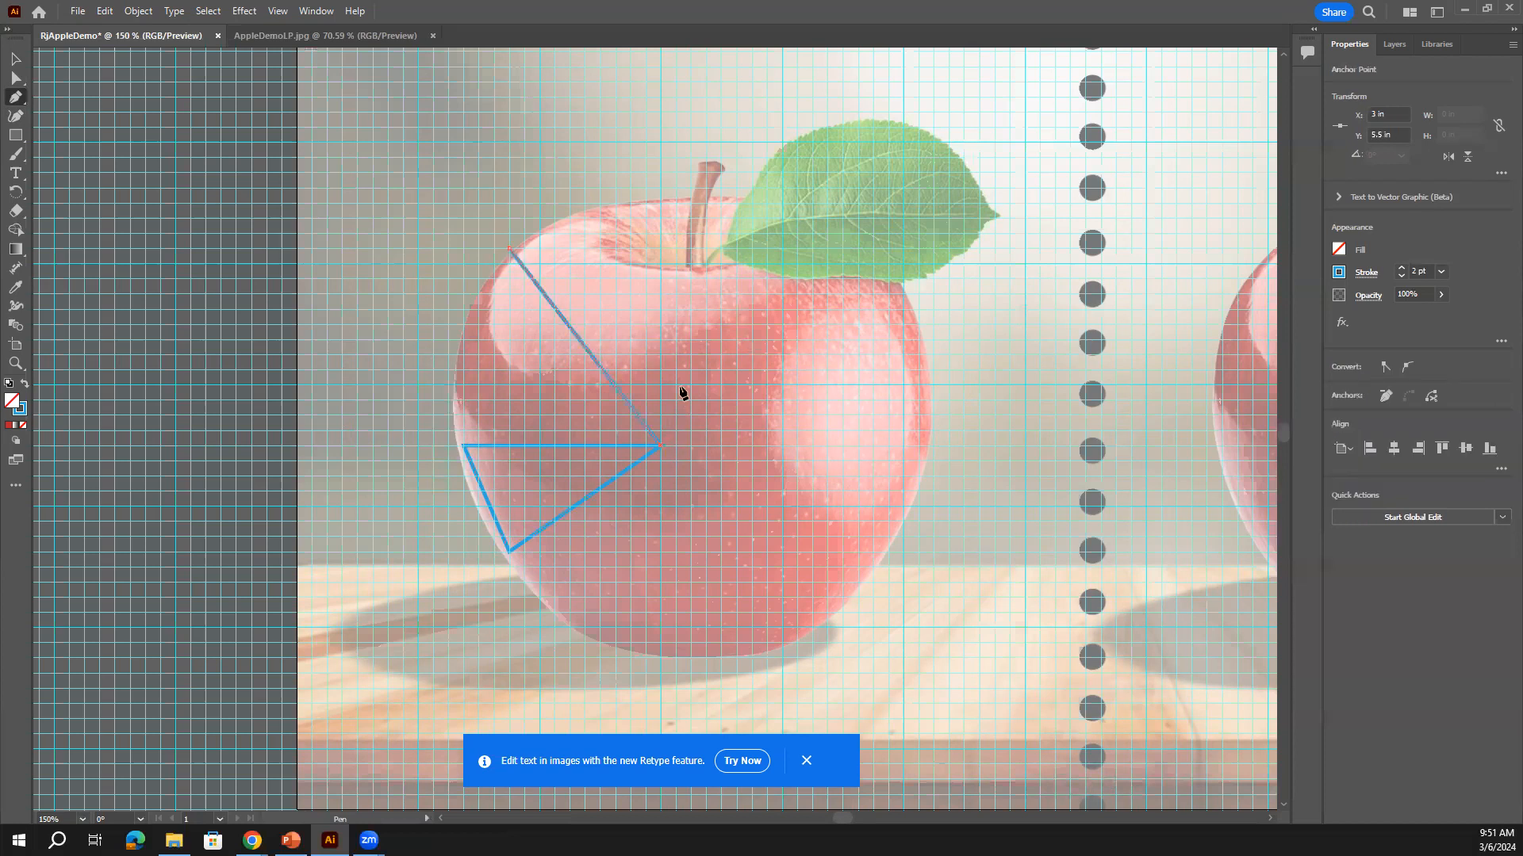
click(647, 203)
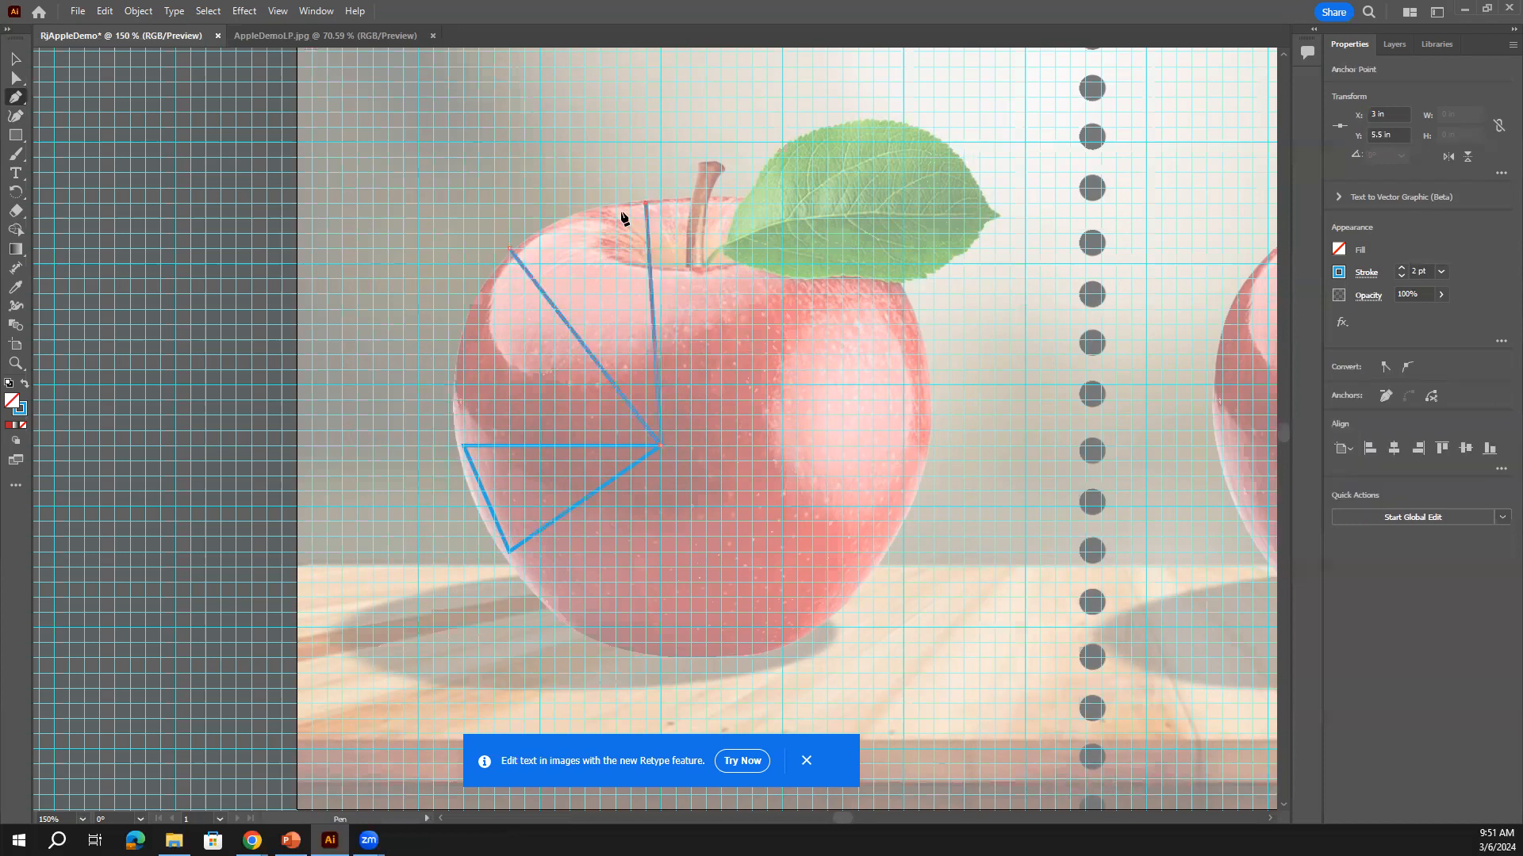
click(559, 219)
click(508, 249)
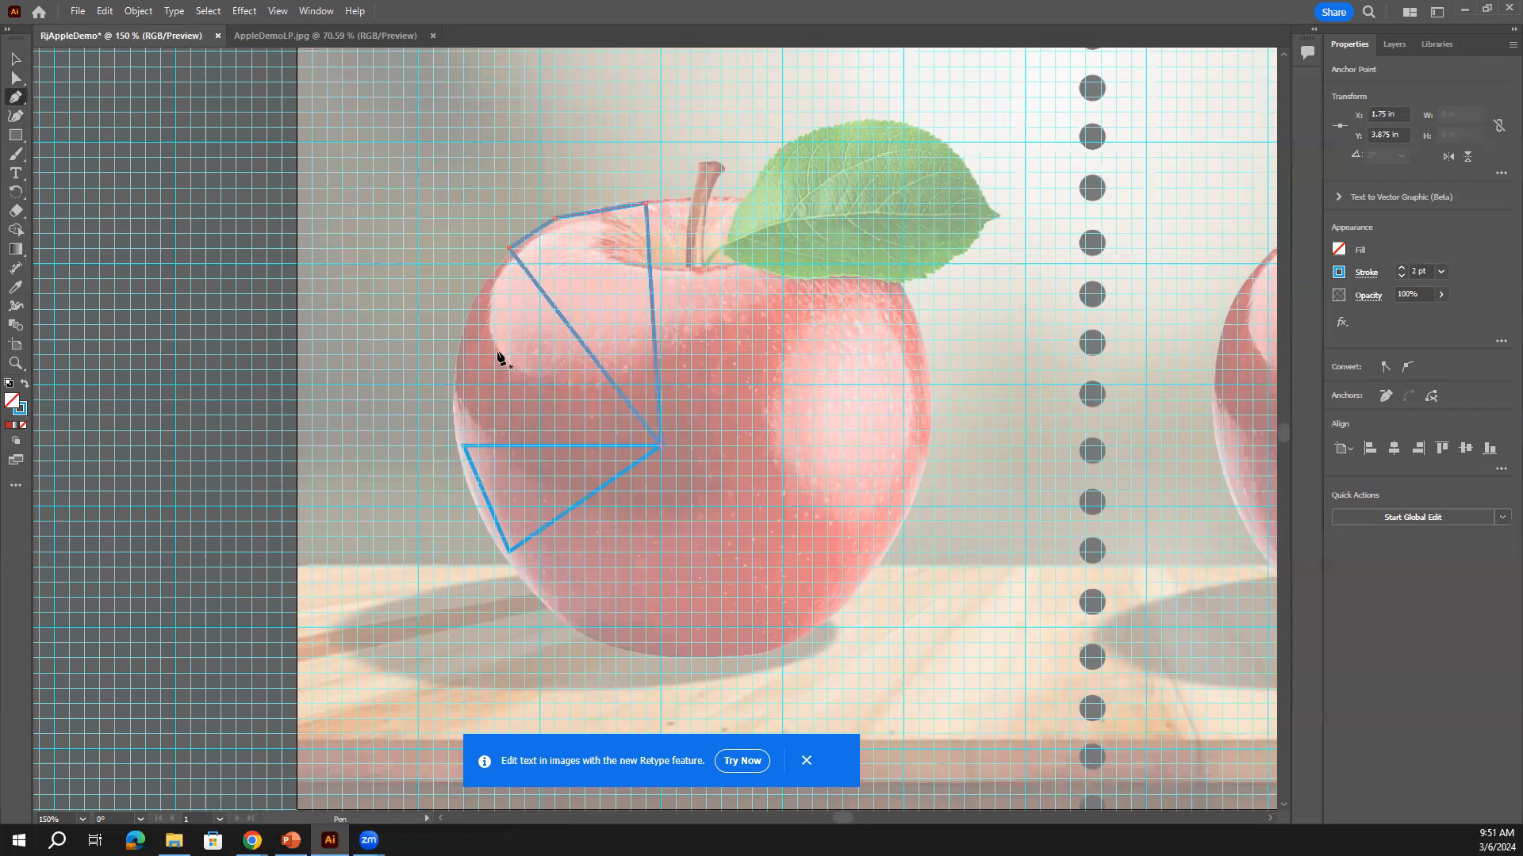
Reselect the facet outline and extend it up the apple's left edge with the Pen
click(508, 251)
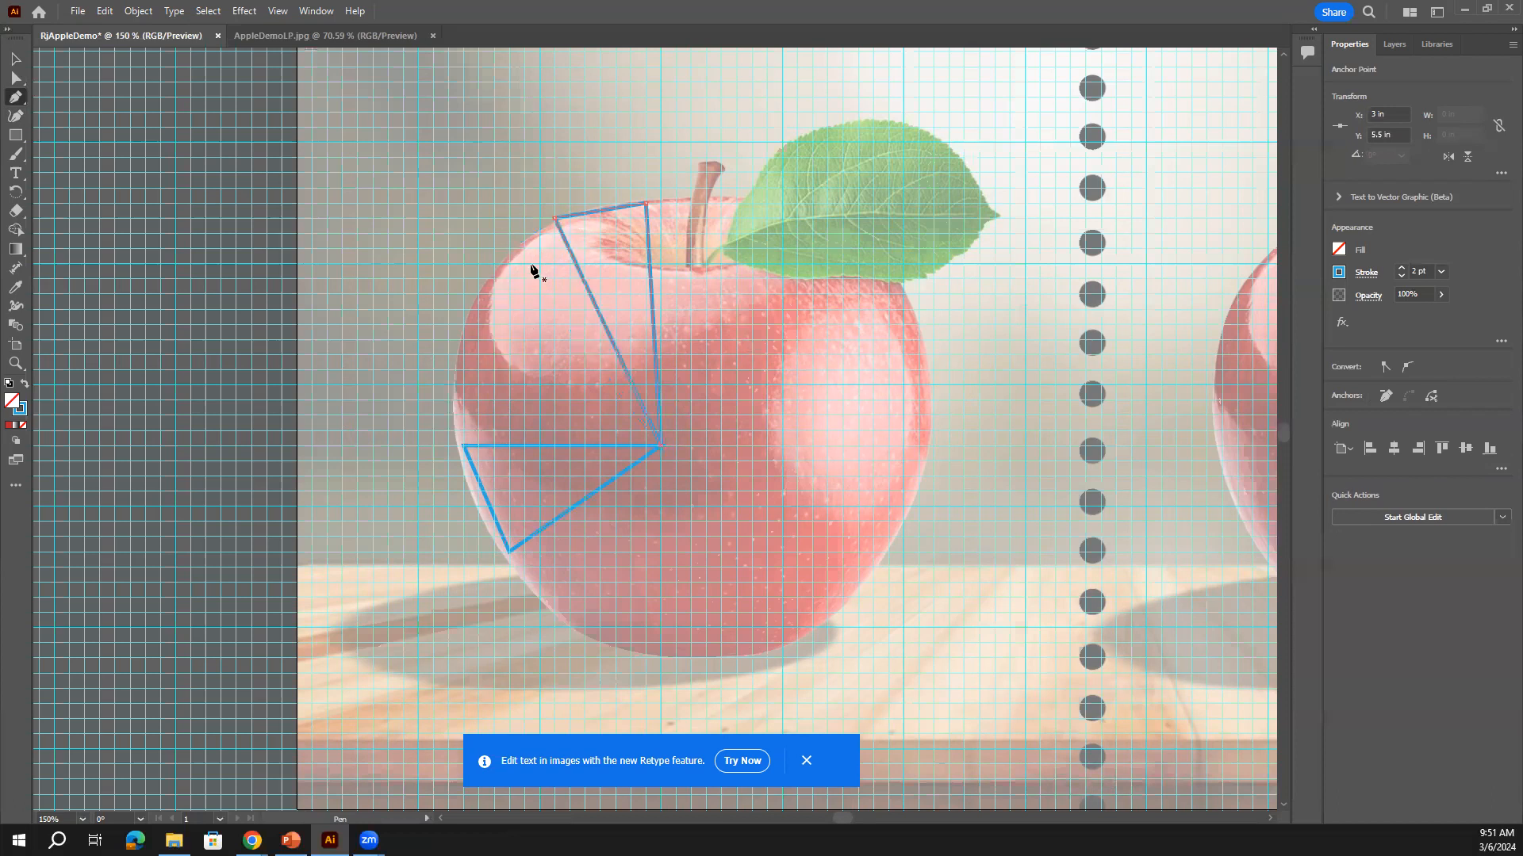
key(ctrl+z)
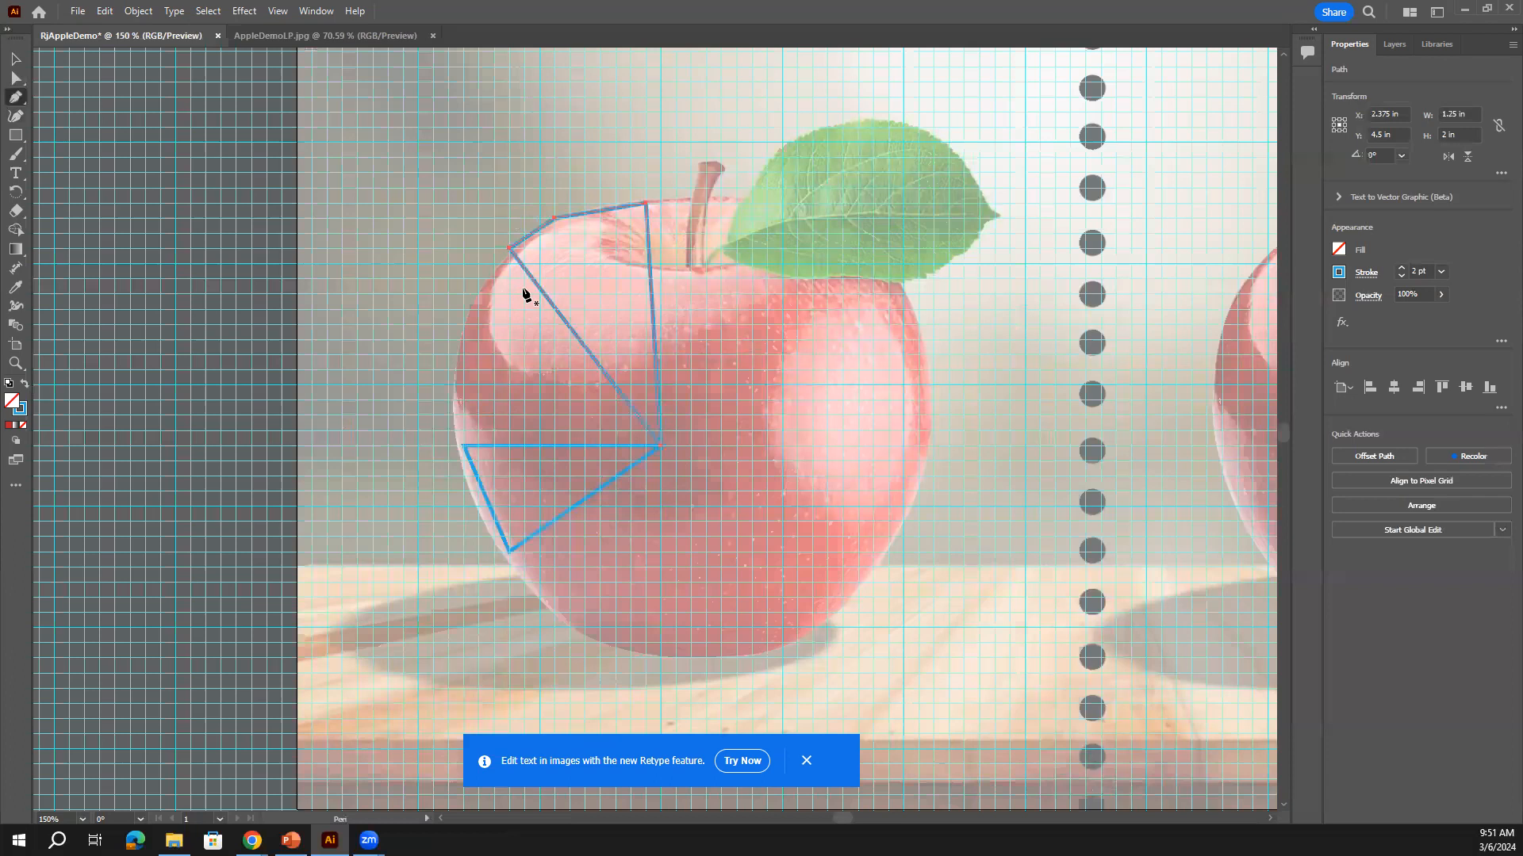
click(16, 58)
click(473, 307)
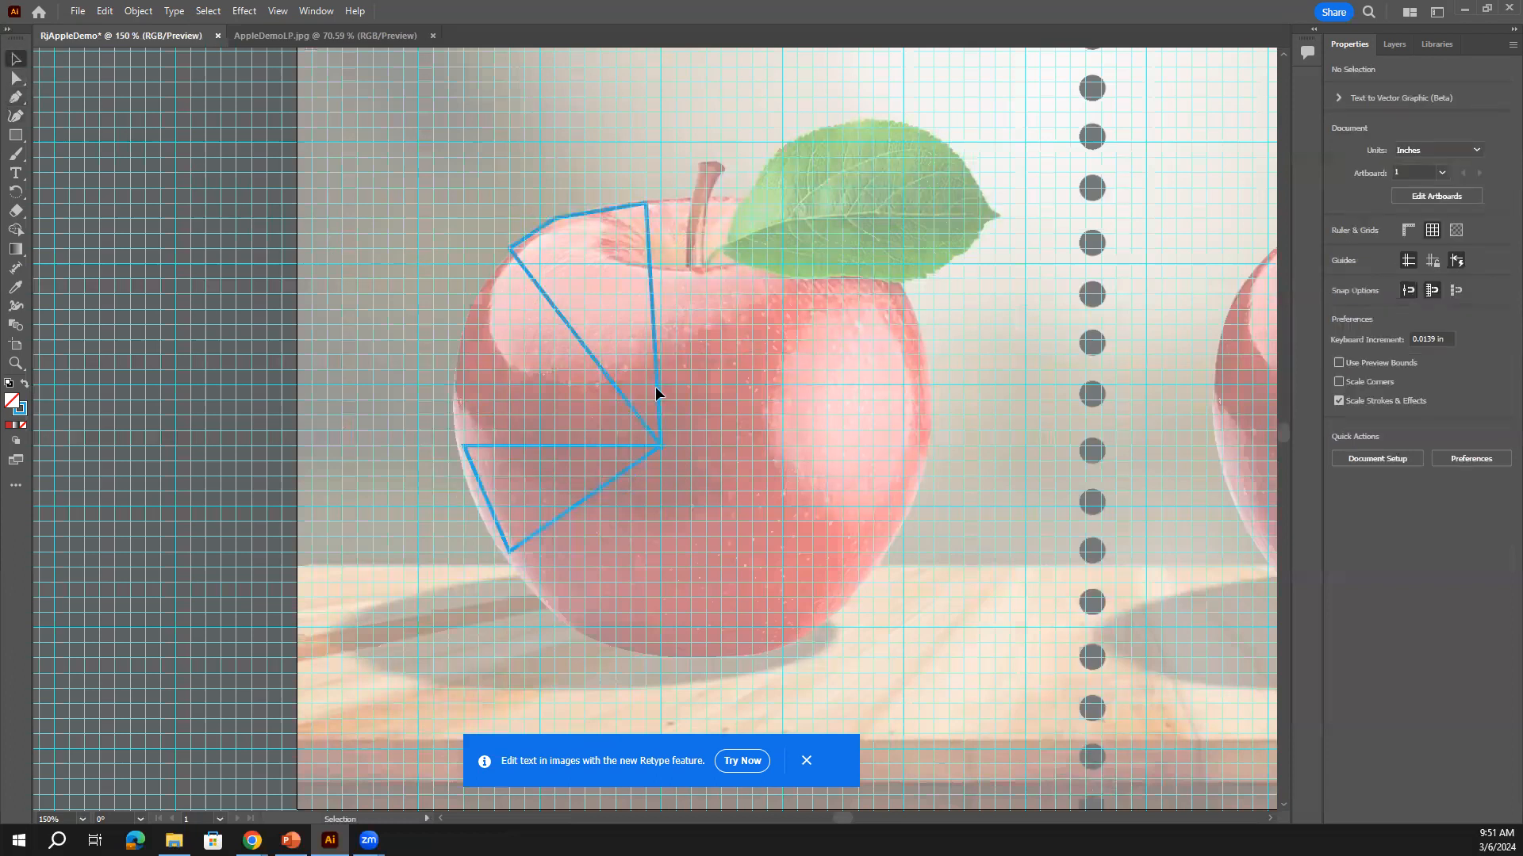
key(p)
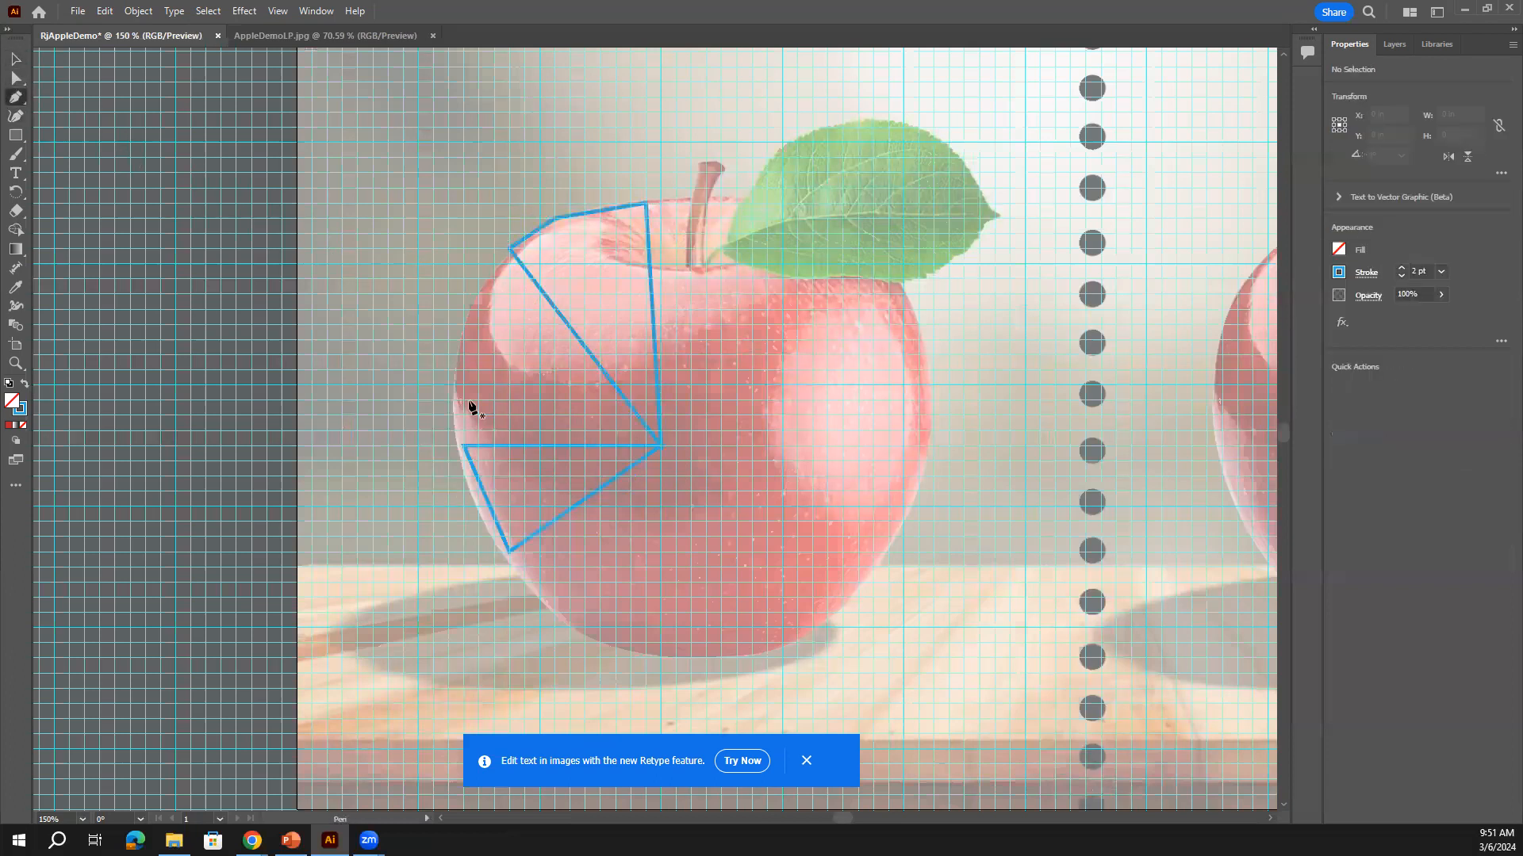
key(v)
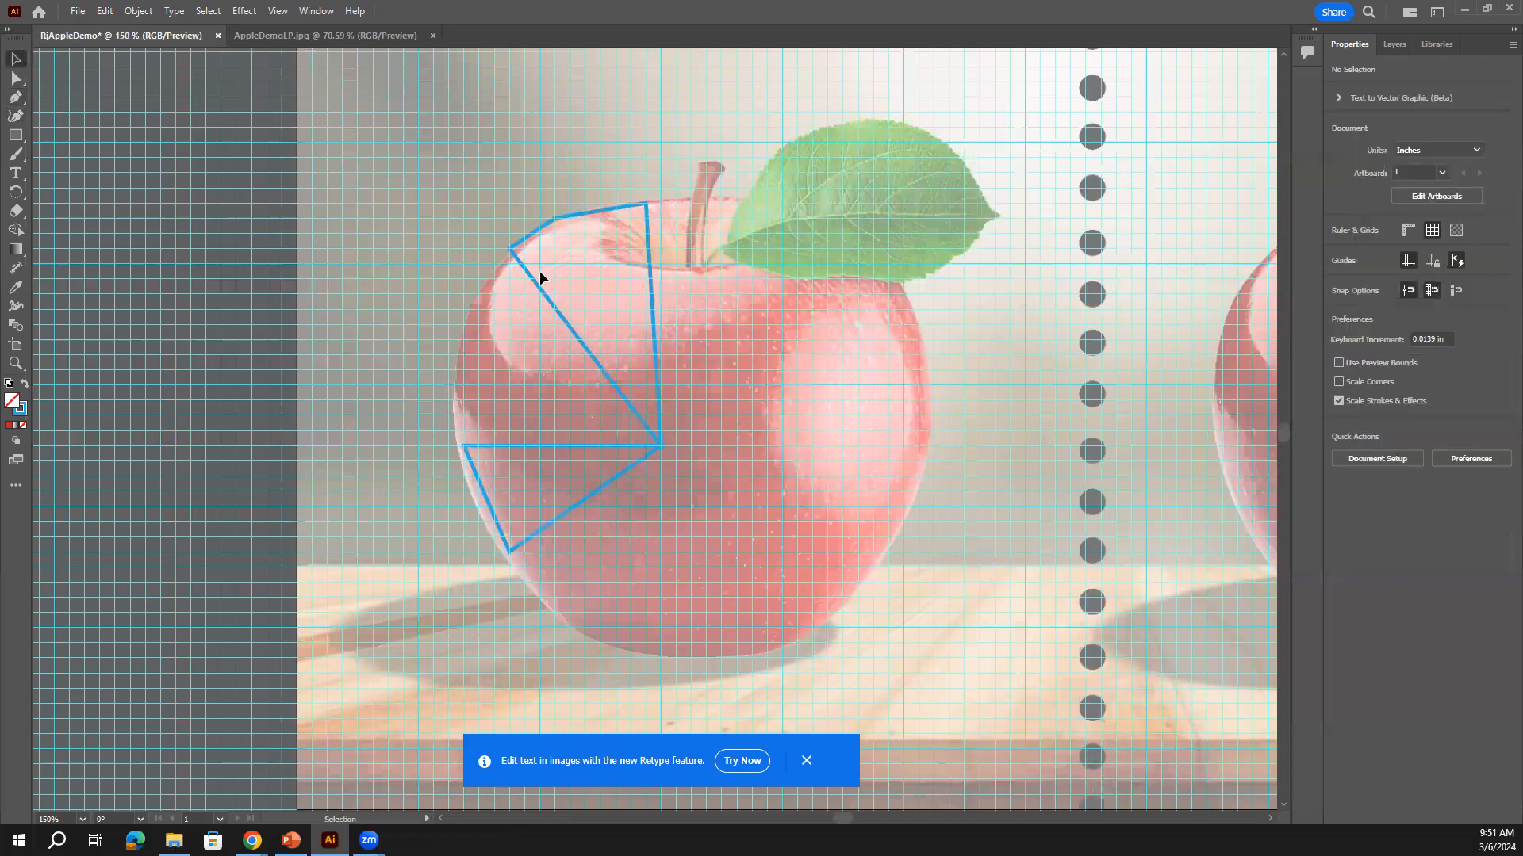
click(532, 283)
key(p)
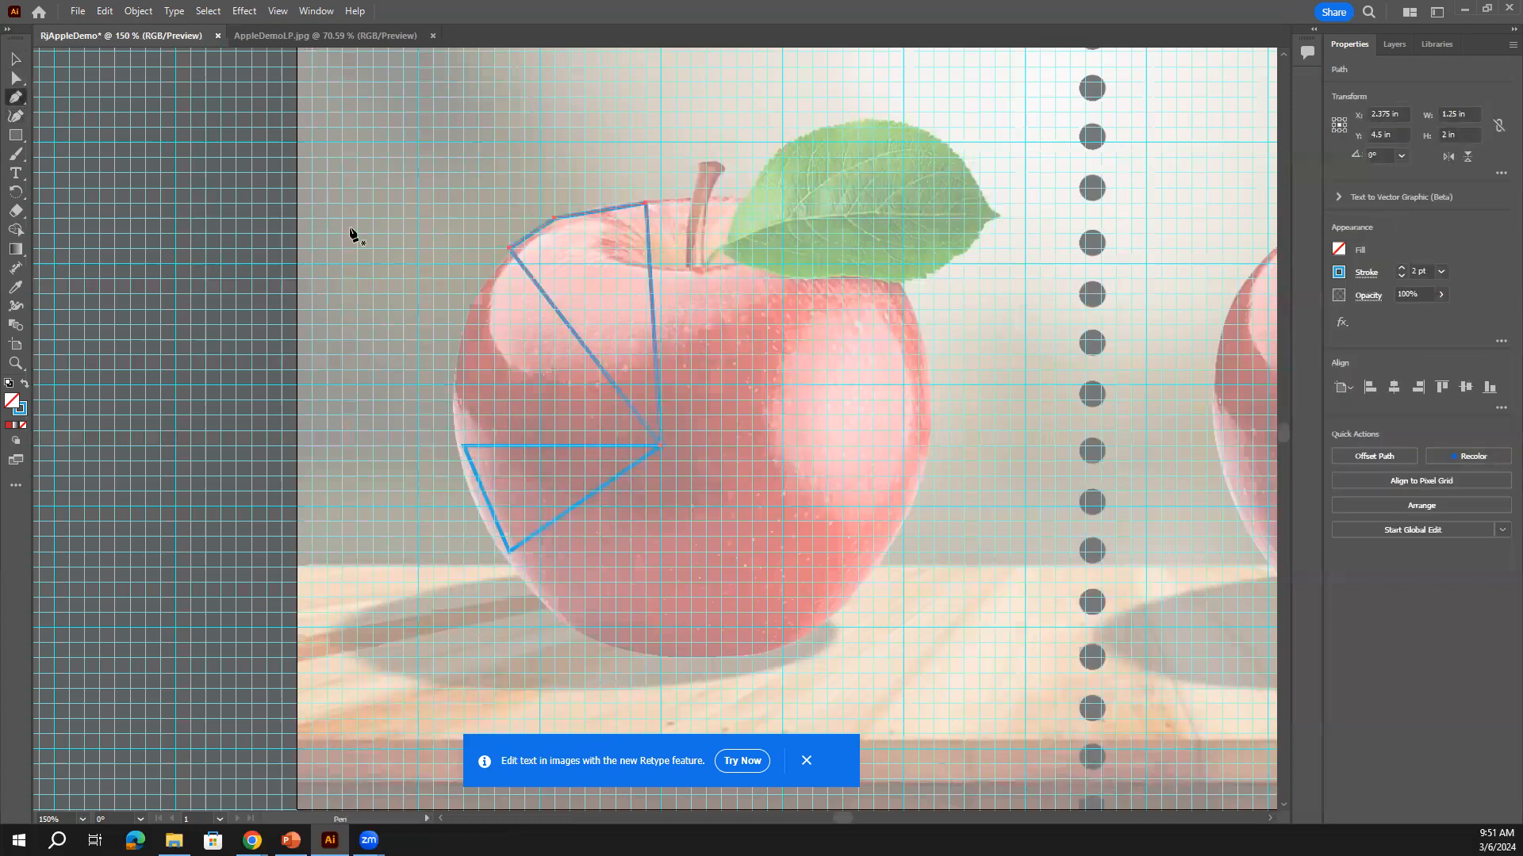
click(464, 447)
click(462, 342)
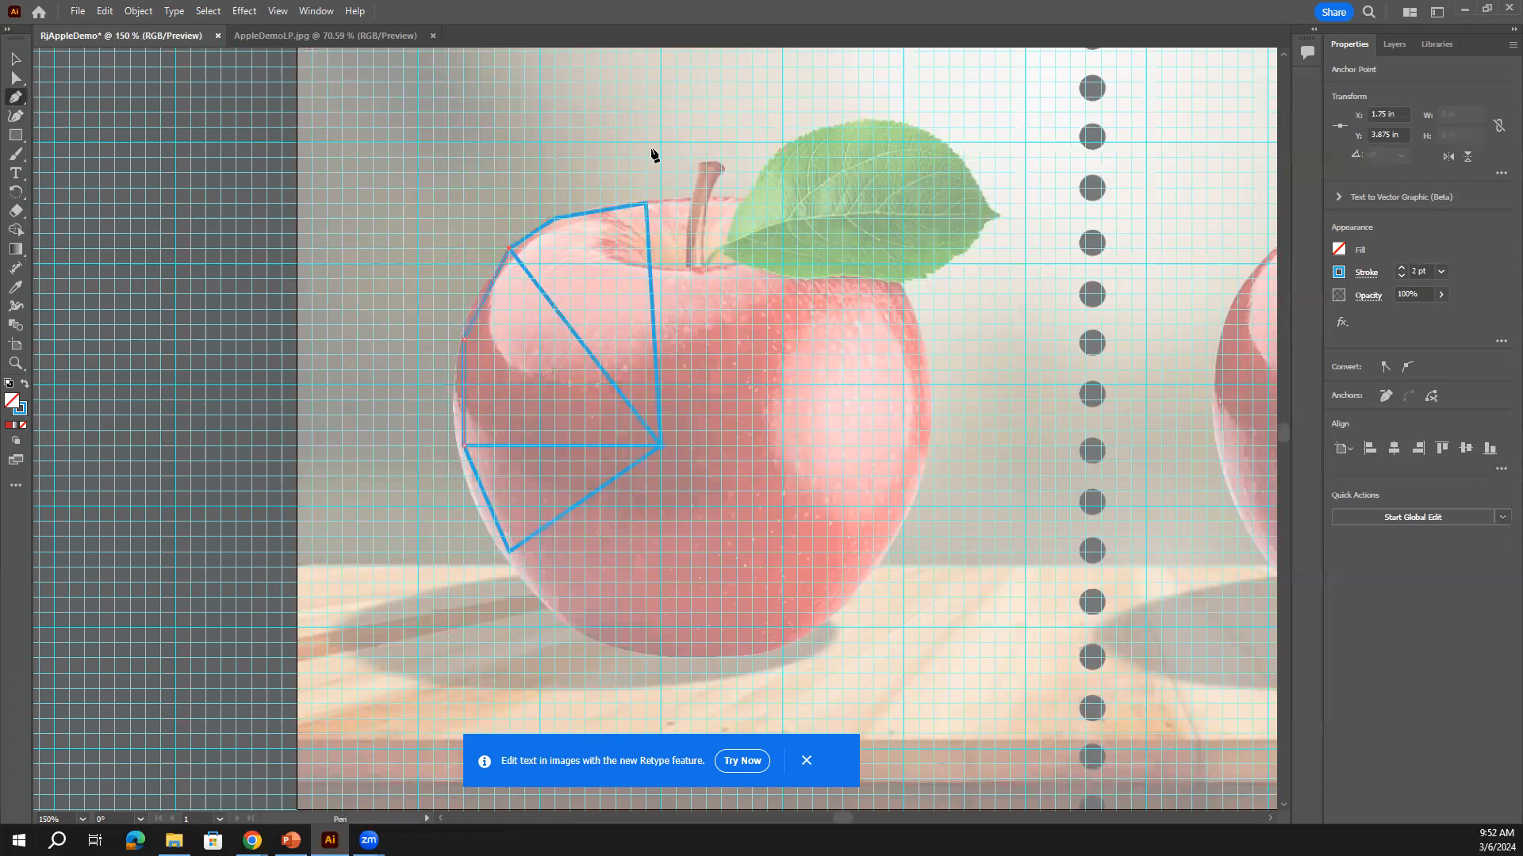
Draw two closed triangle facets over the leaf, from the stem base to the leaf tip
click(706, 264)
click(781, 143)
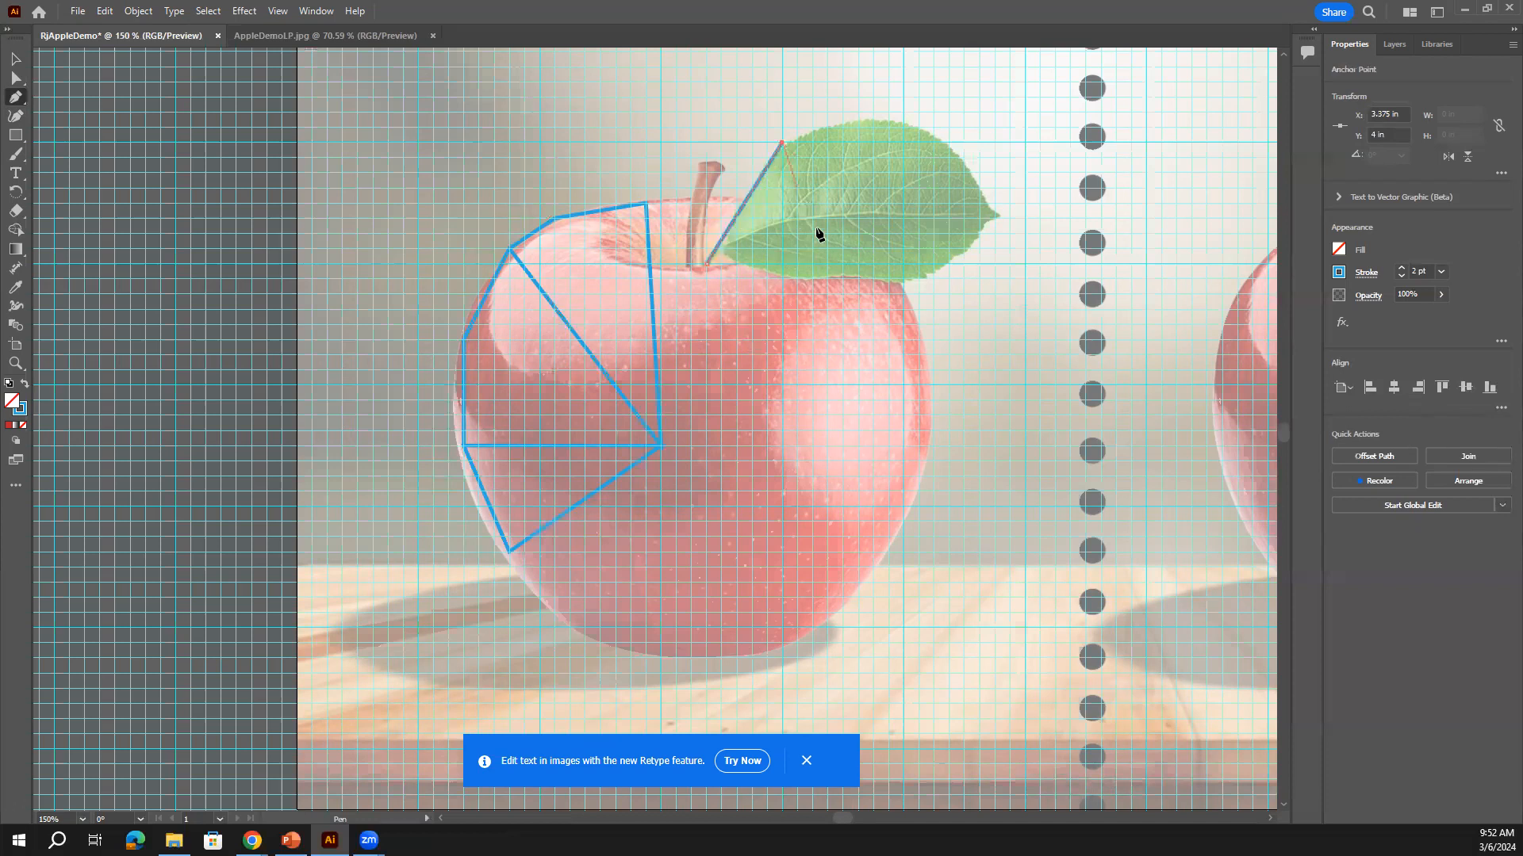
click(827, 277)
click(706, 264)
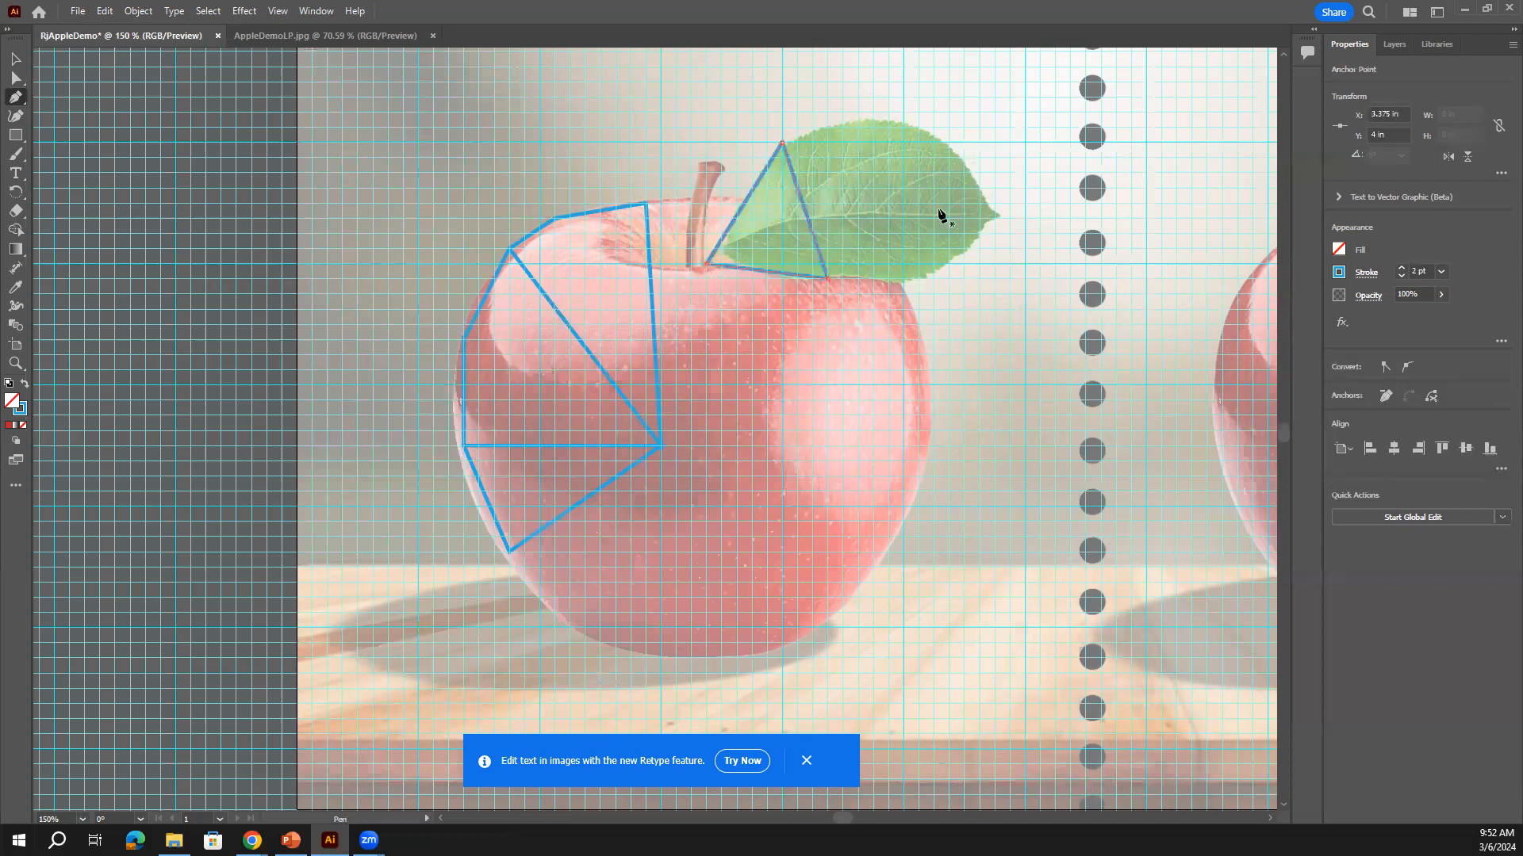
click(994, 218)
click(917, 127)
click(782, 144)
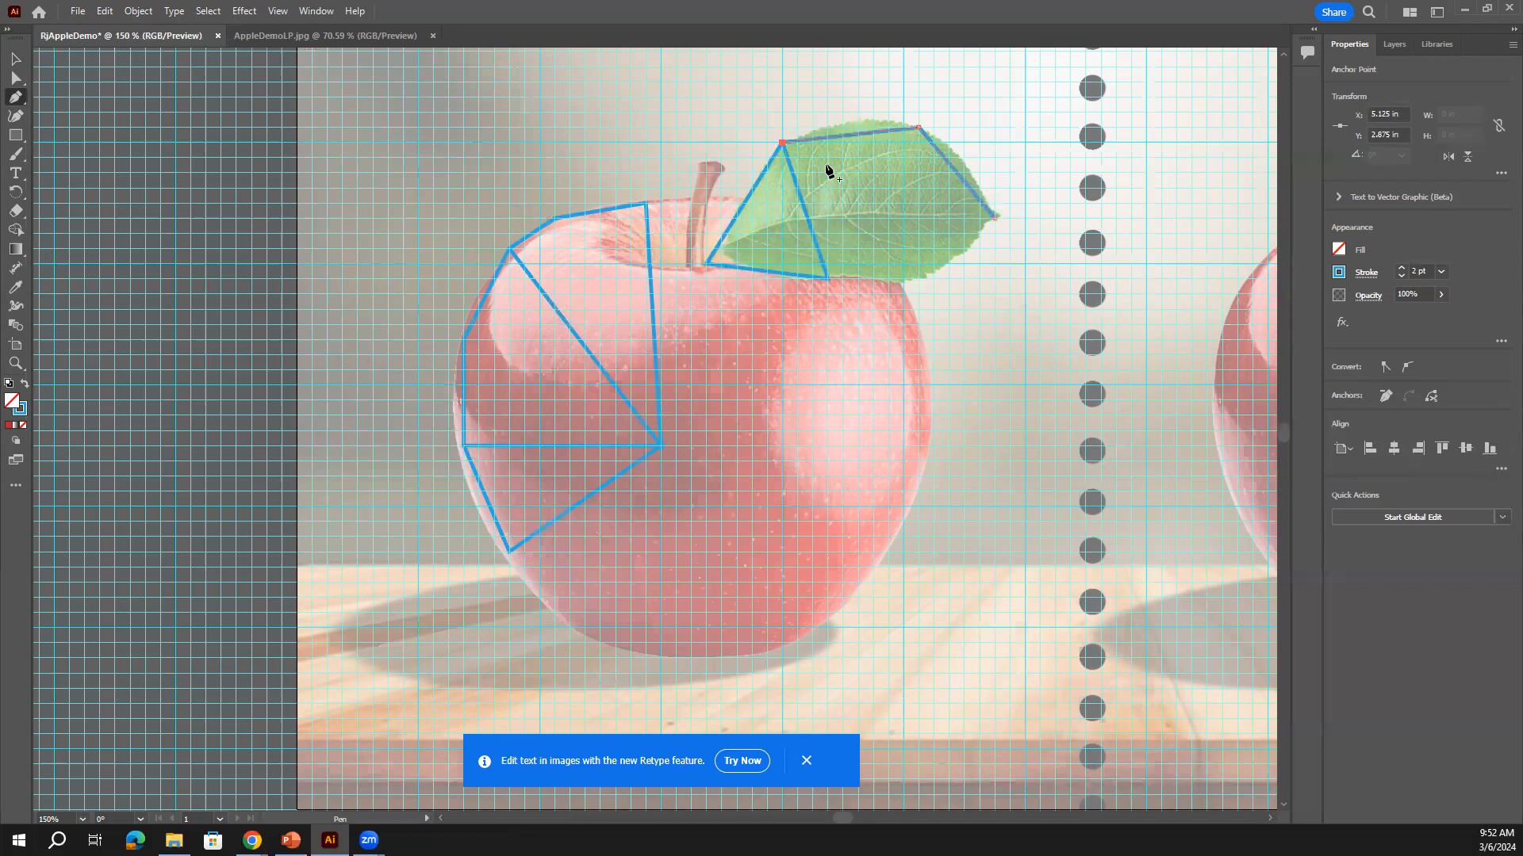
click(995, 219)
Add a third triangle under the leaf, then resume the open outline at the apple's top
click(829, 279)
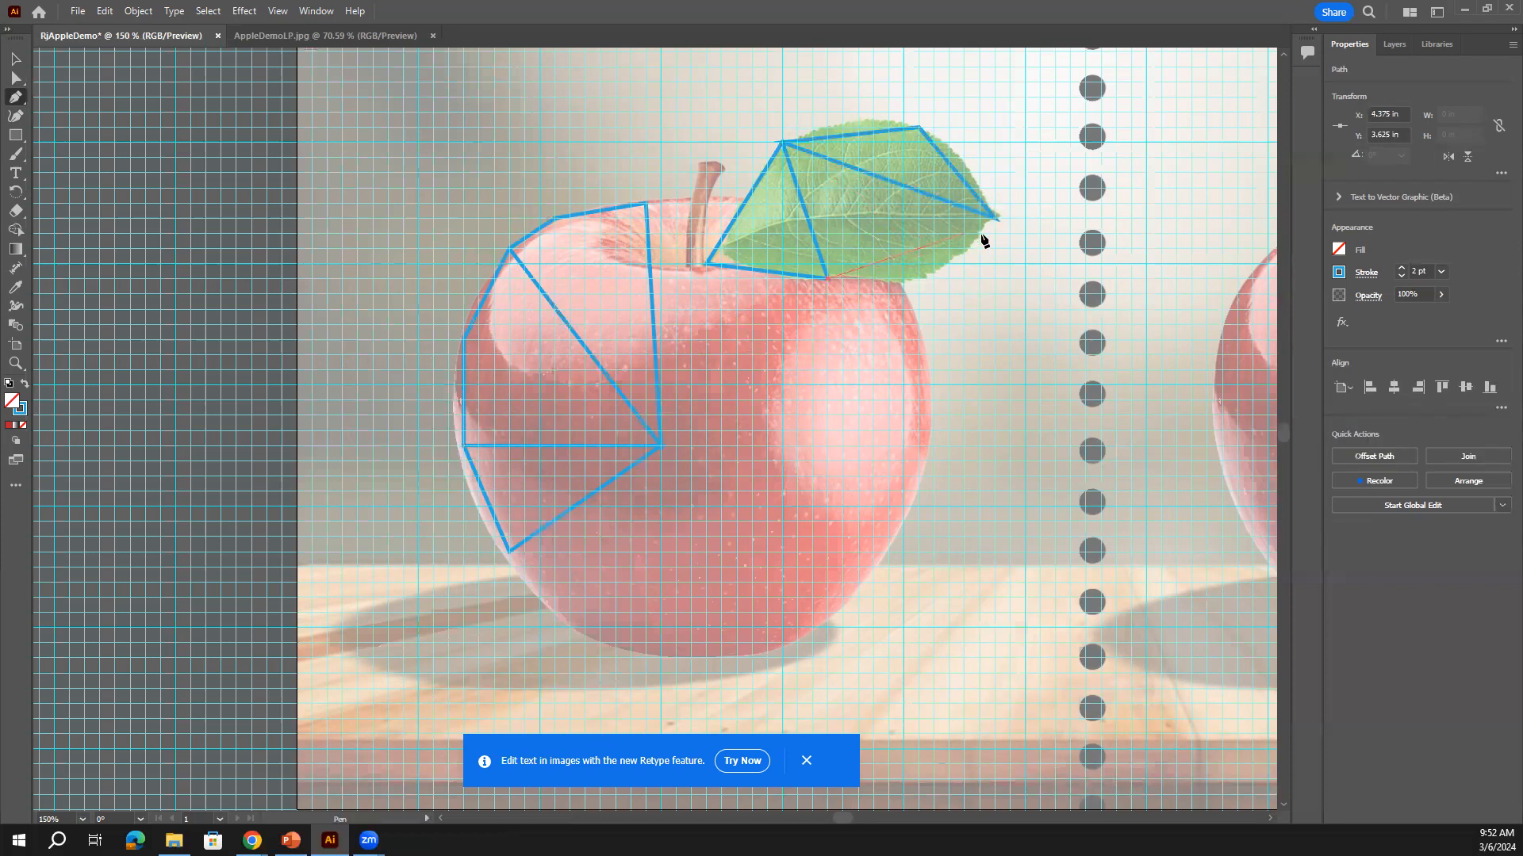
click(994, 219)
click(933, 279)
click(829, 279)
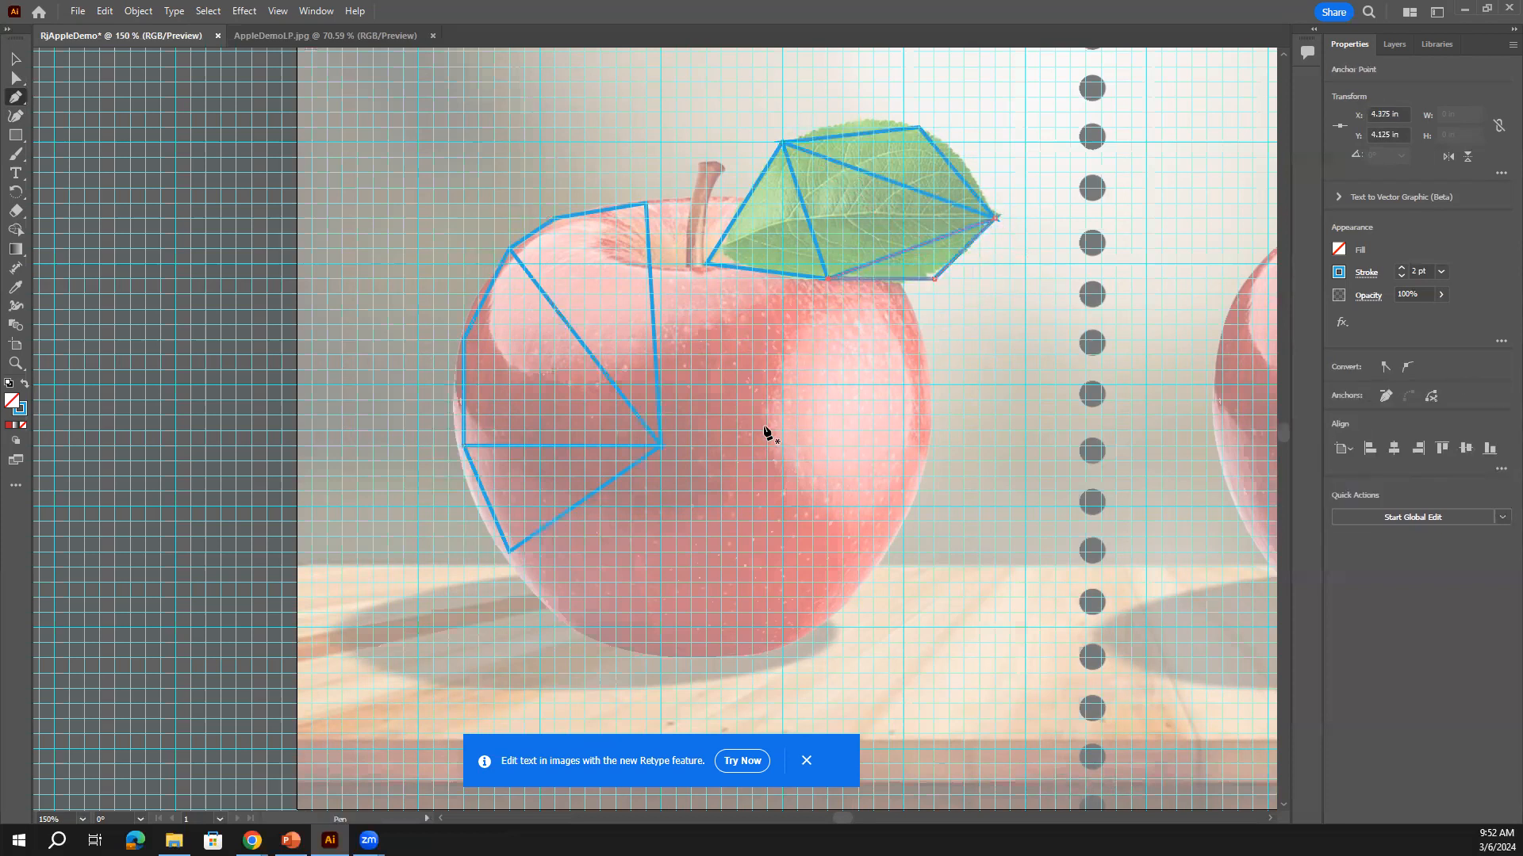
click(646, 204)
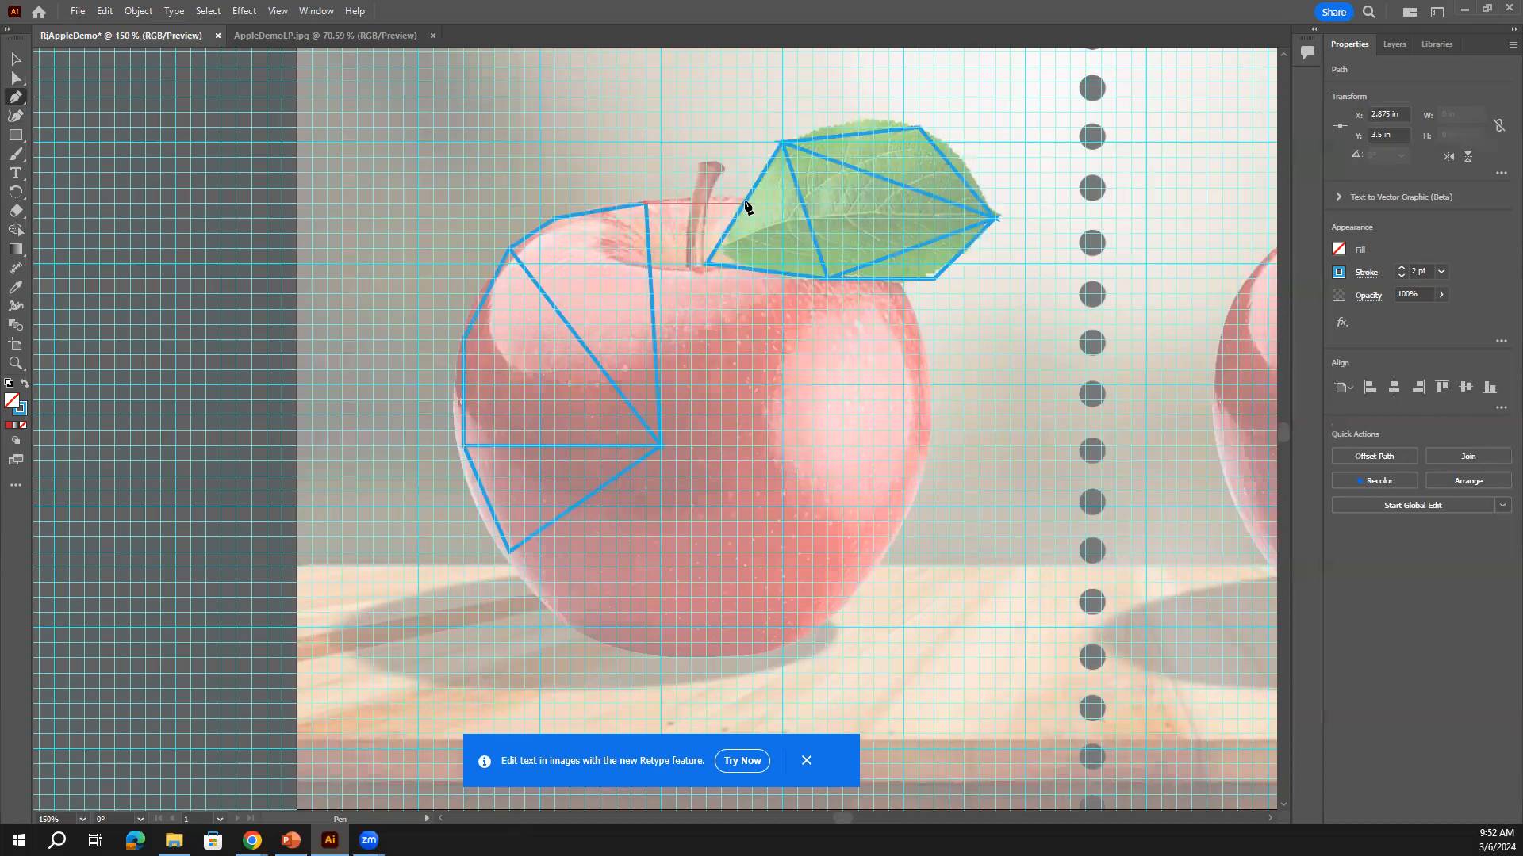
Extend the outline along the apple's top to its centre point and add a line below the leaf
click(751, 203)
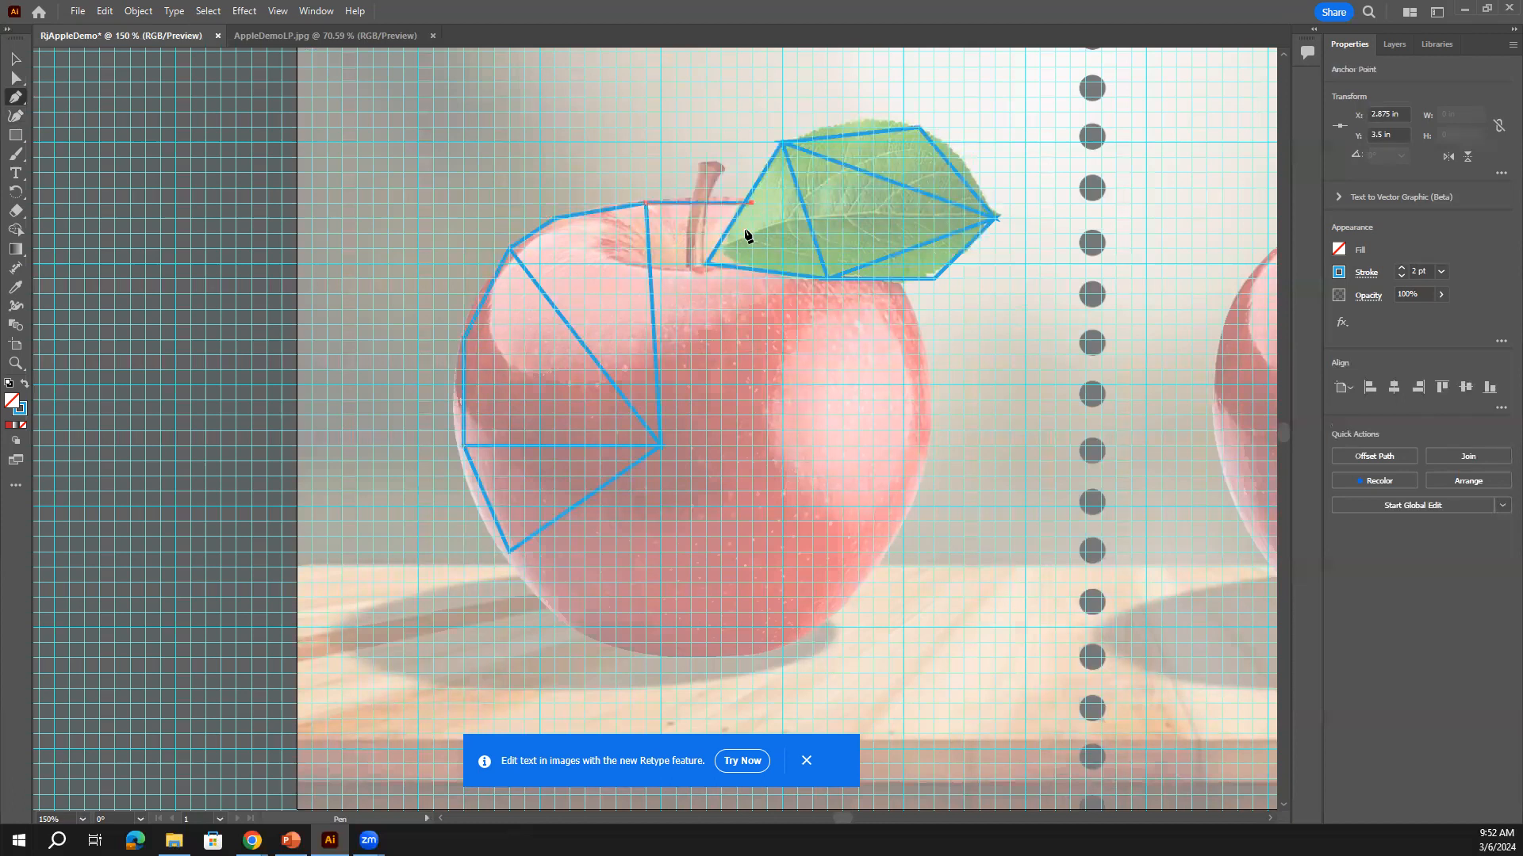
click(661, 448)
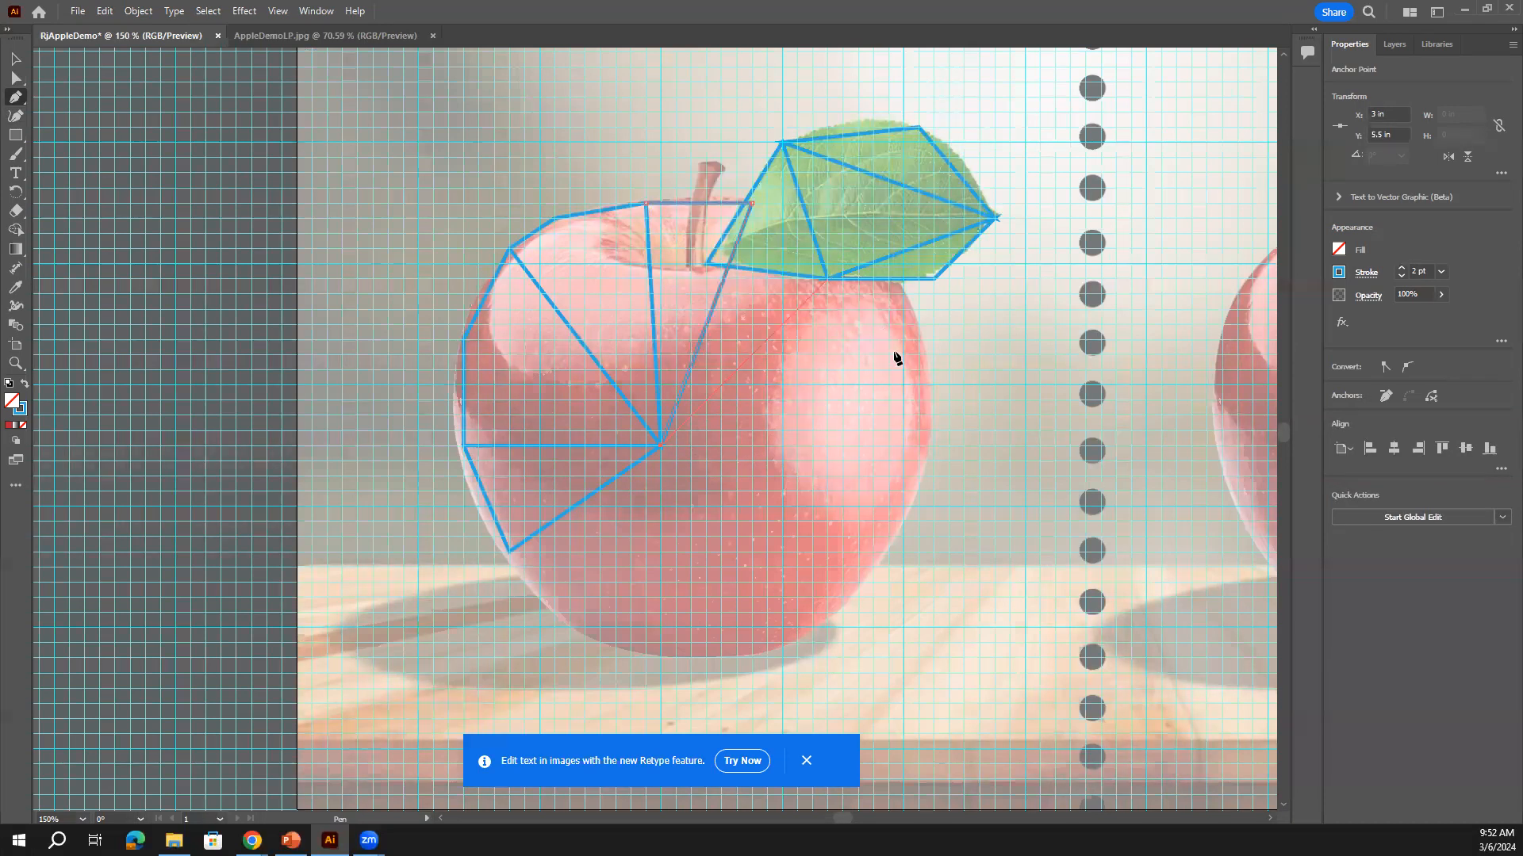
click(933, 354)
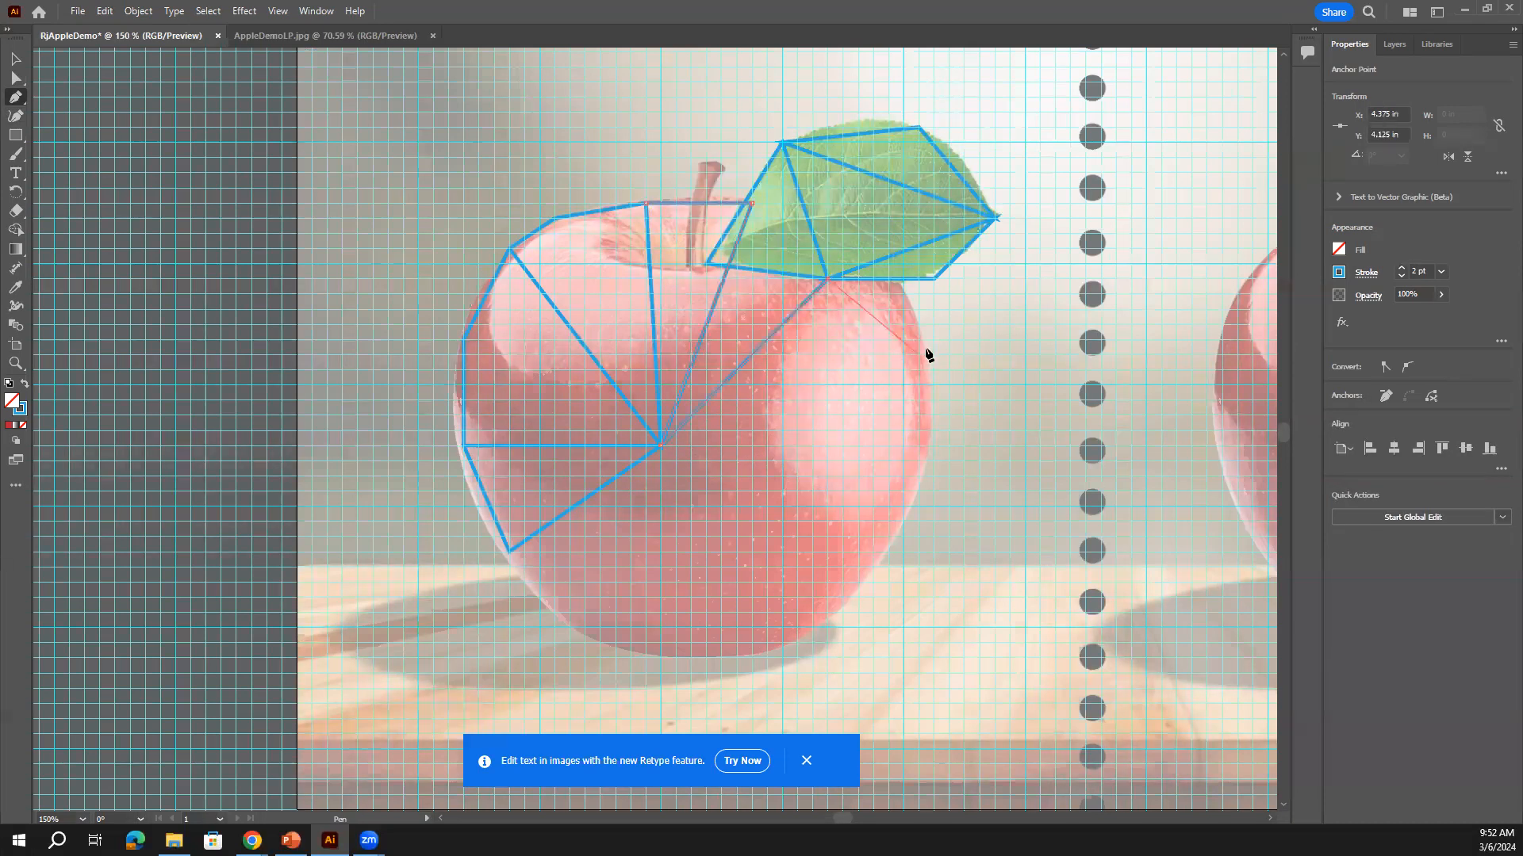
click(896, 268)
key(Escape)
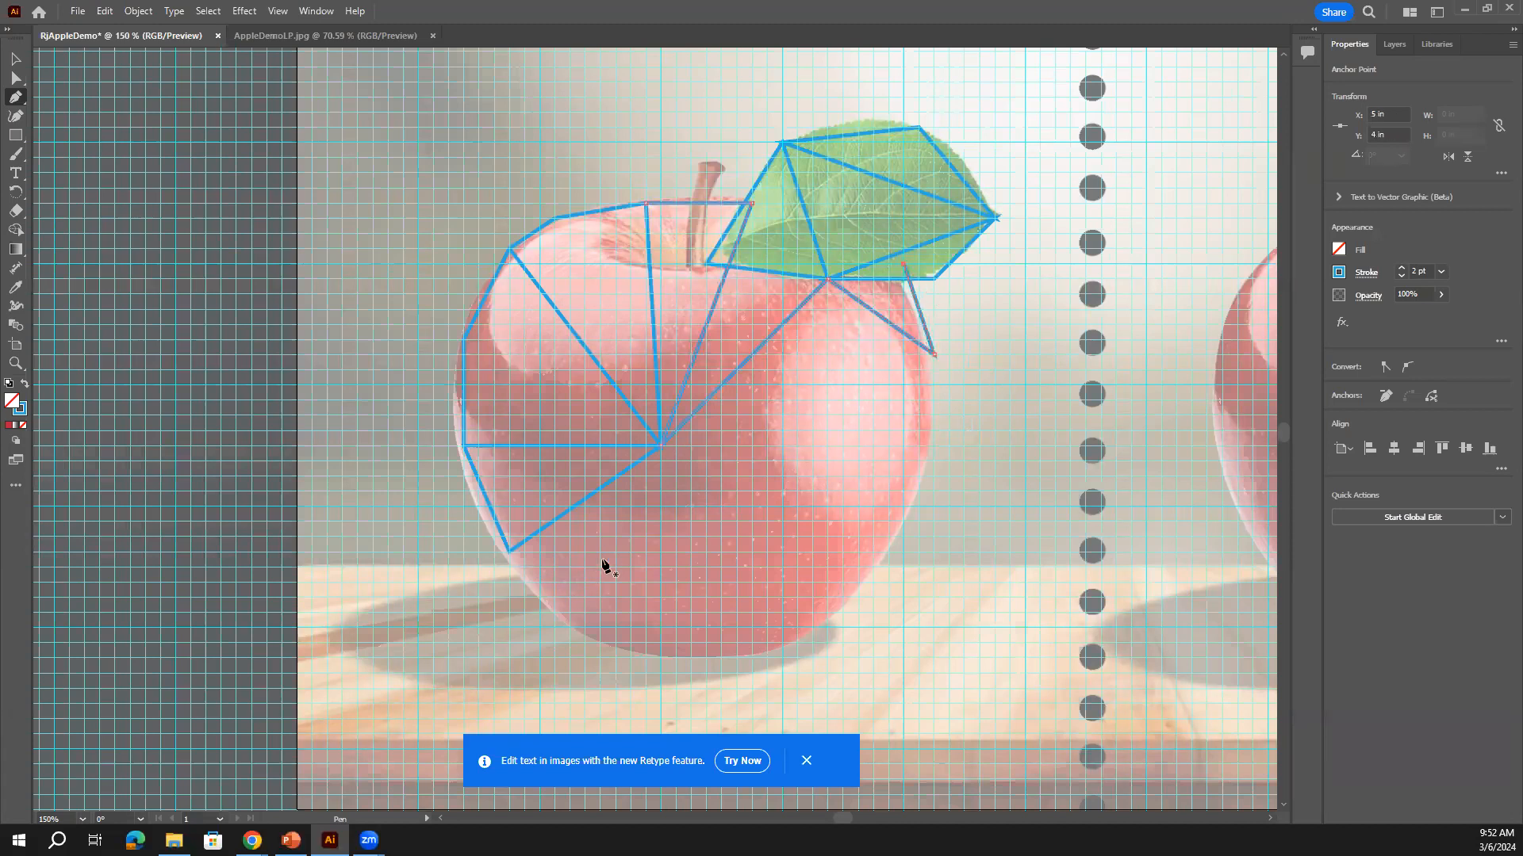
Draw facet lines toward the bottom and close facets along the apple's lower right edge
click(509, 550)
click(615, 642)
click(765, 537)
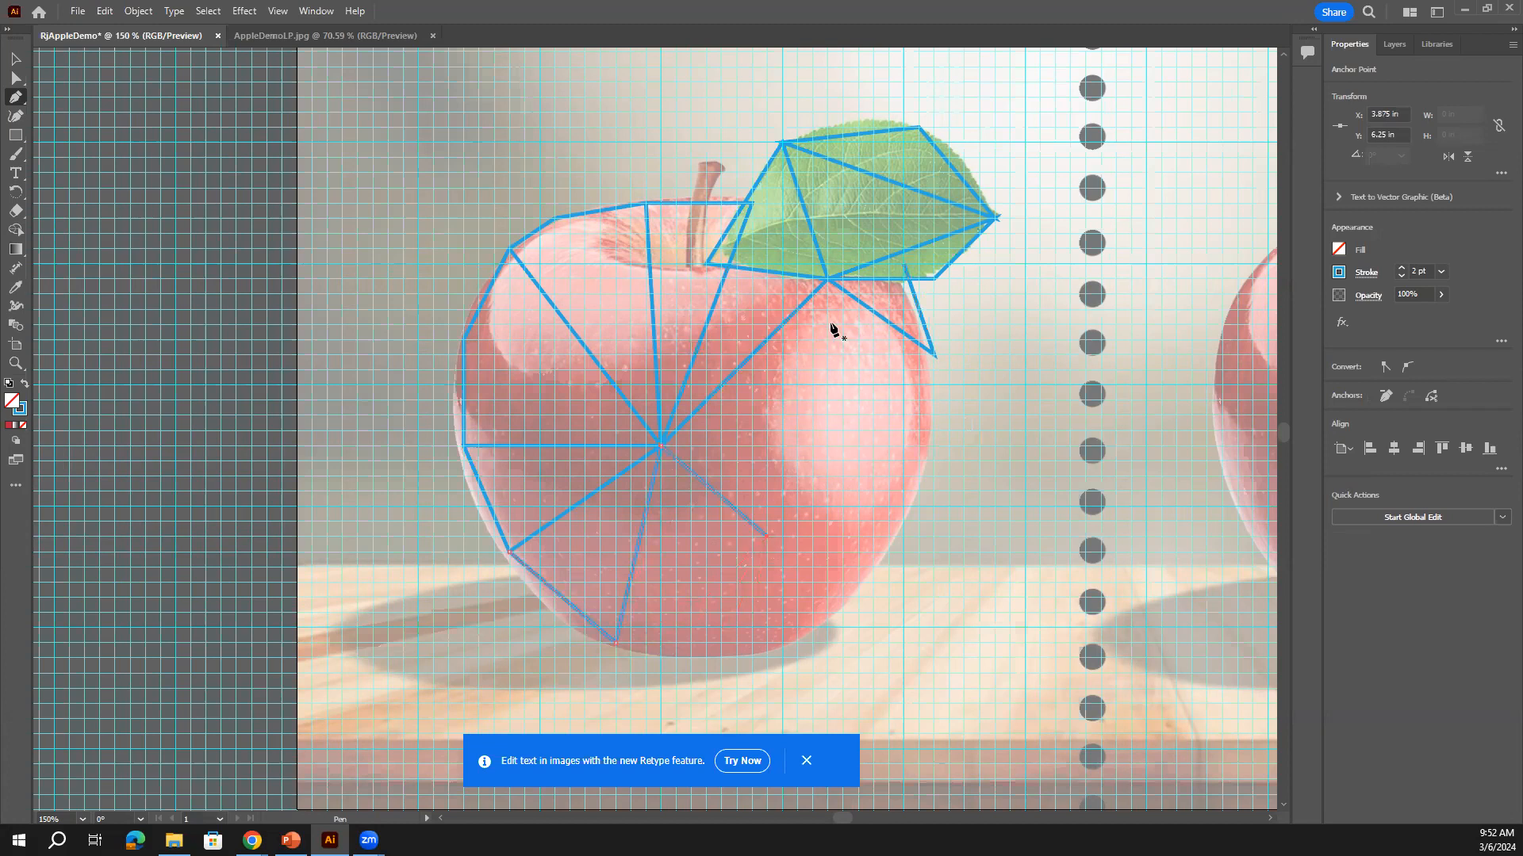
click(824, 279)
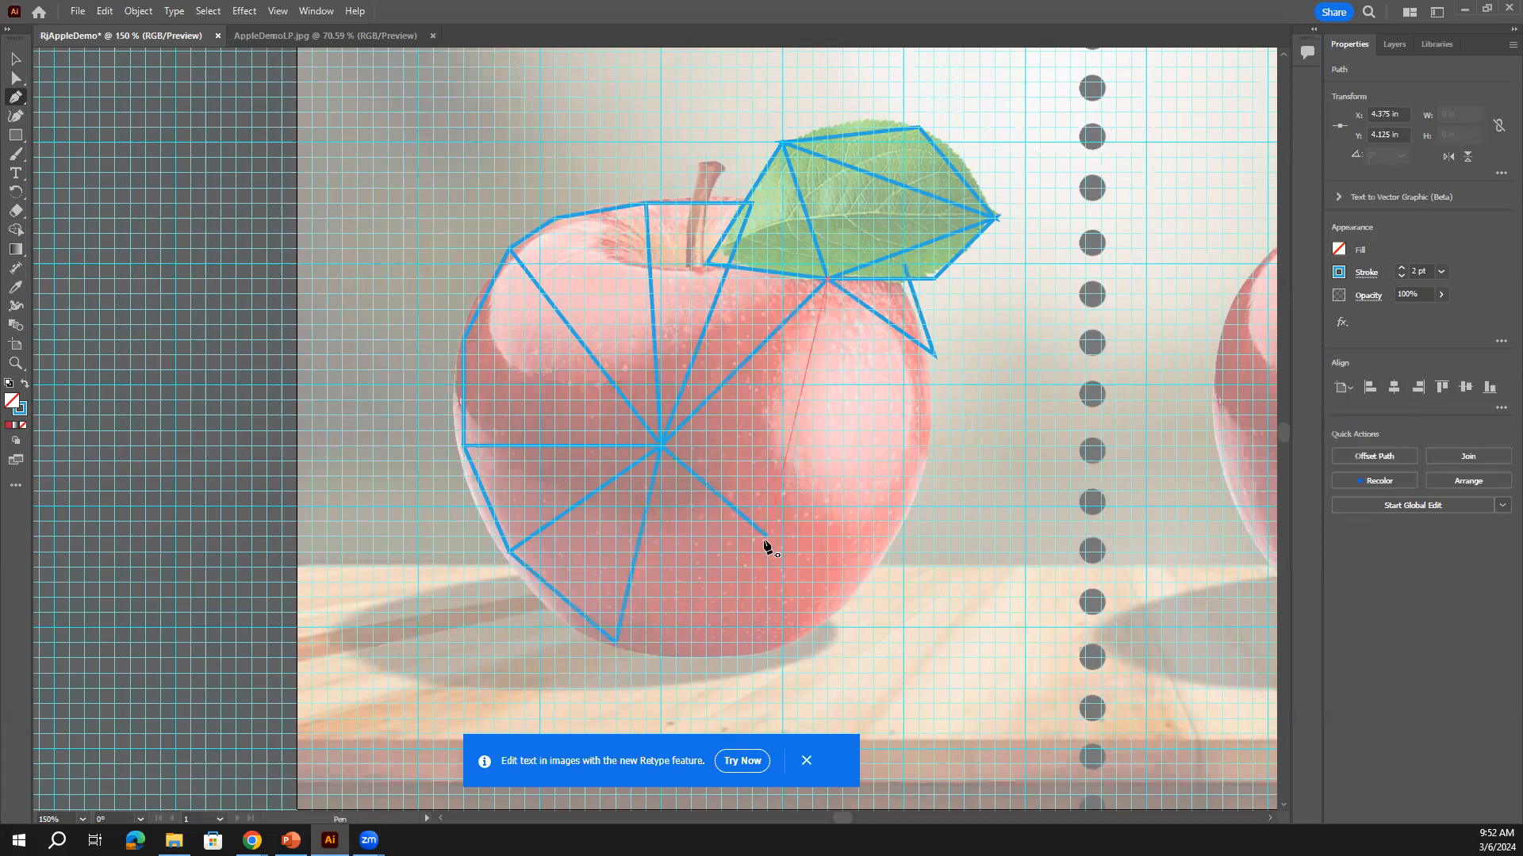
click(933, 355)
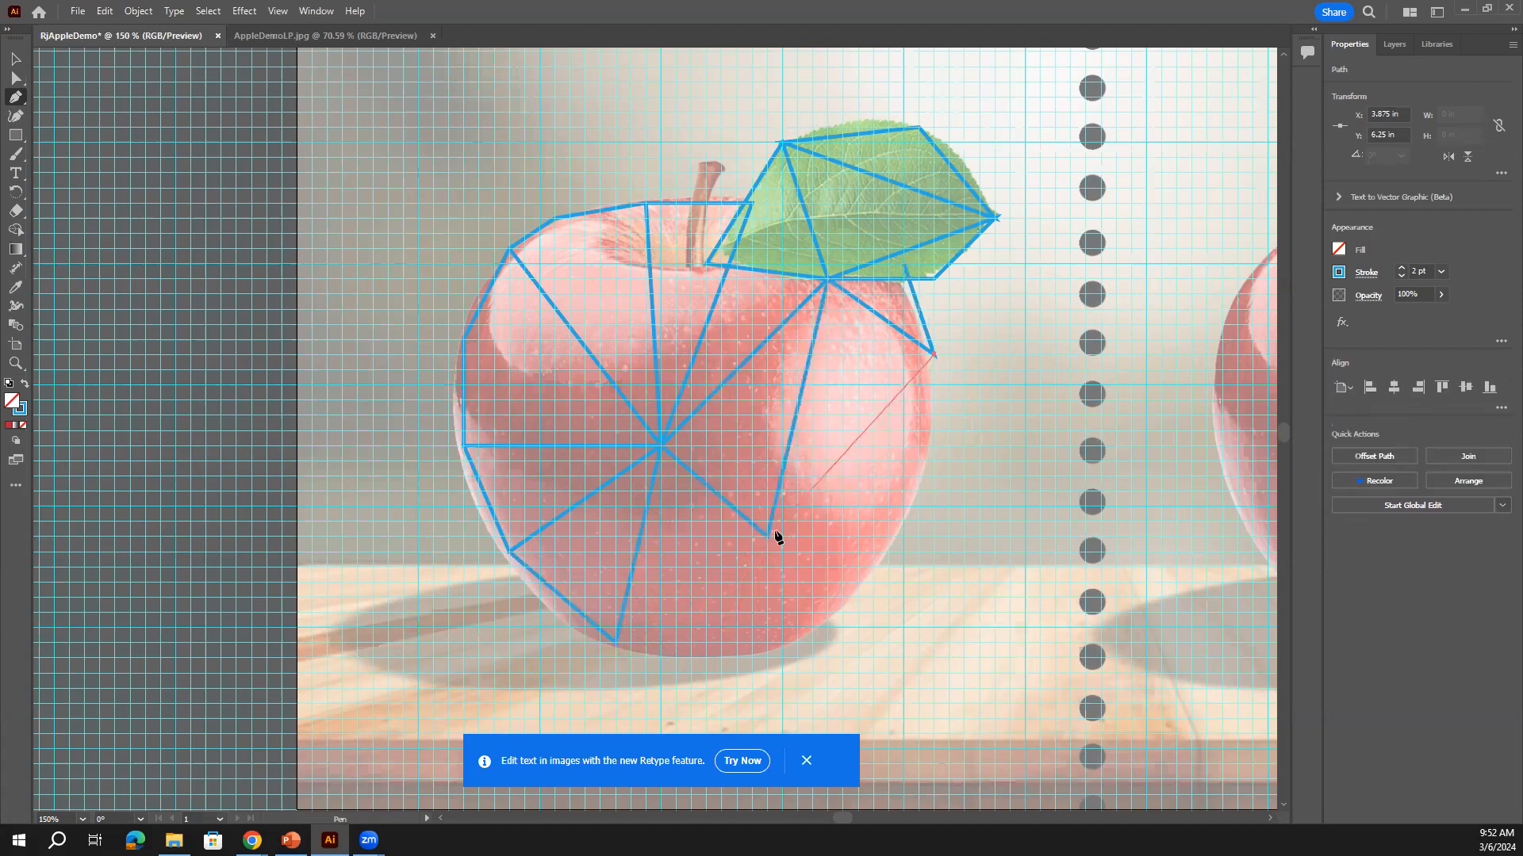
click(767, 537)
click(918, 506)
click(933, 354)
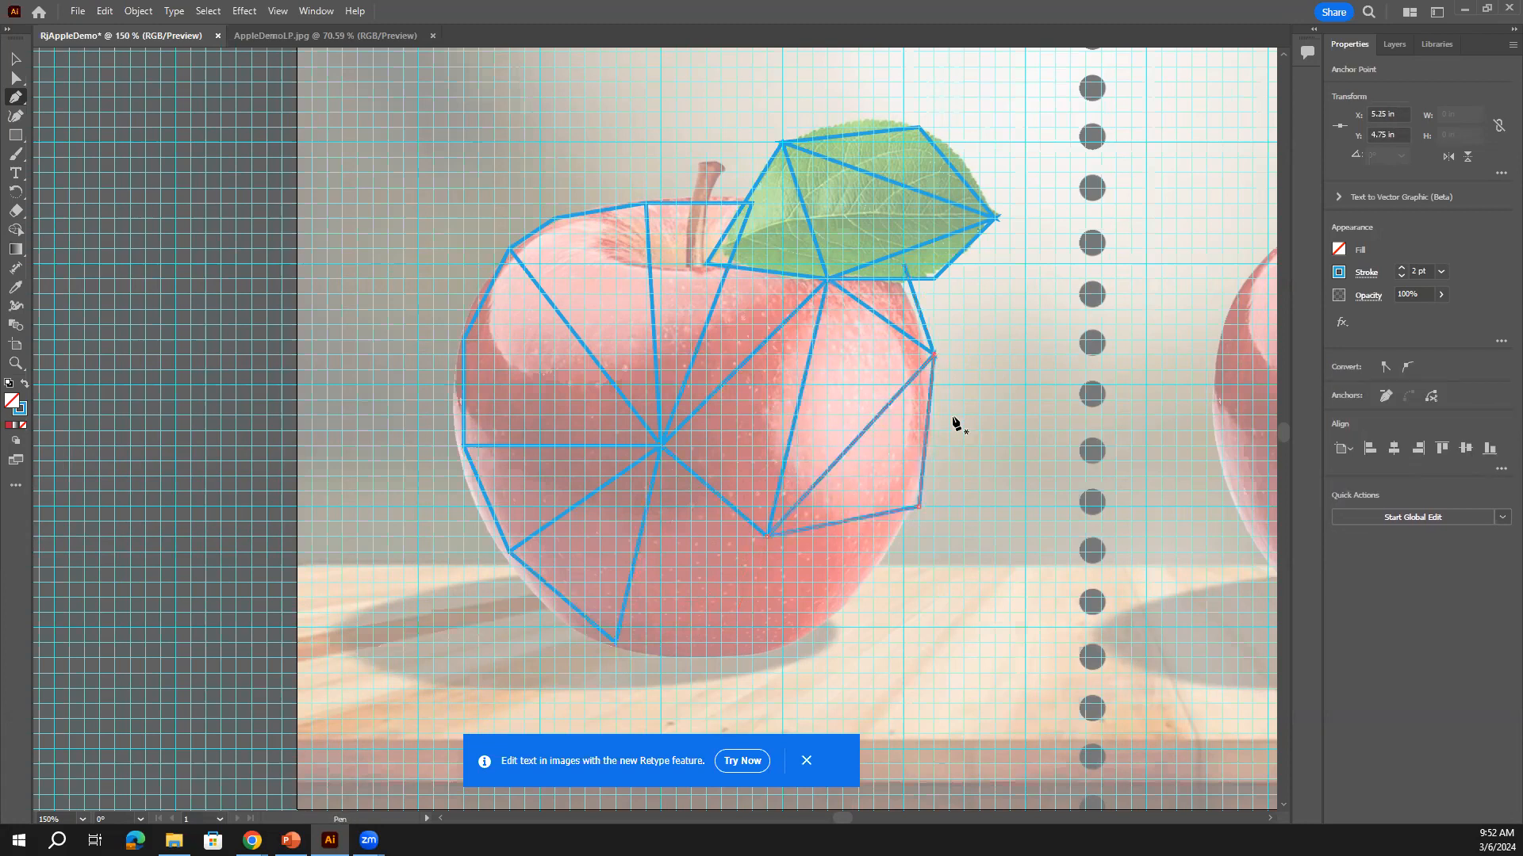
Close a triangle at the apple's bottom and join the right edge down to the base
click(615, 641)
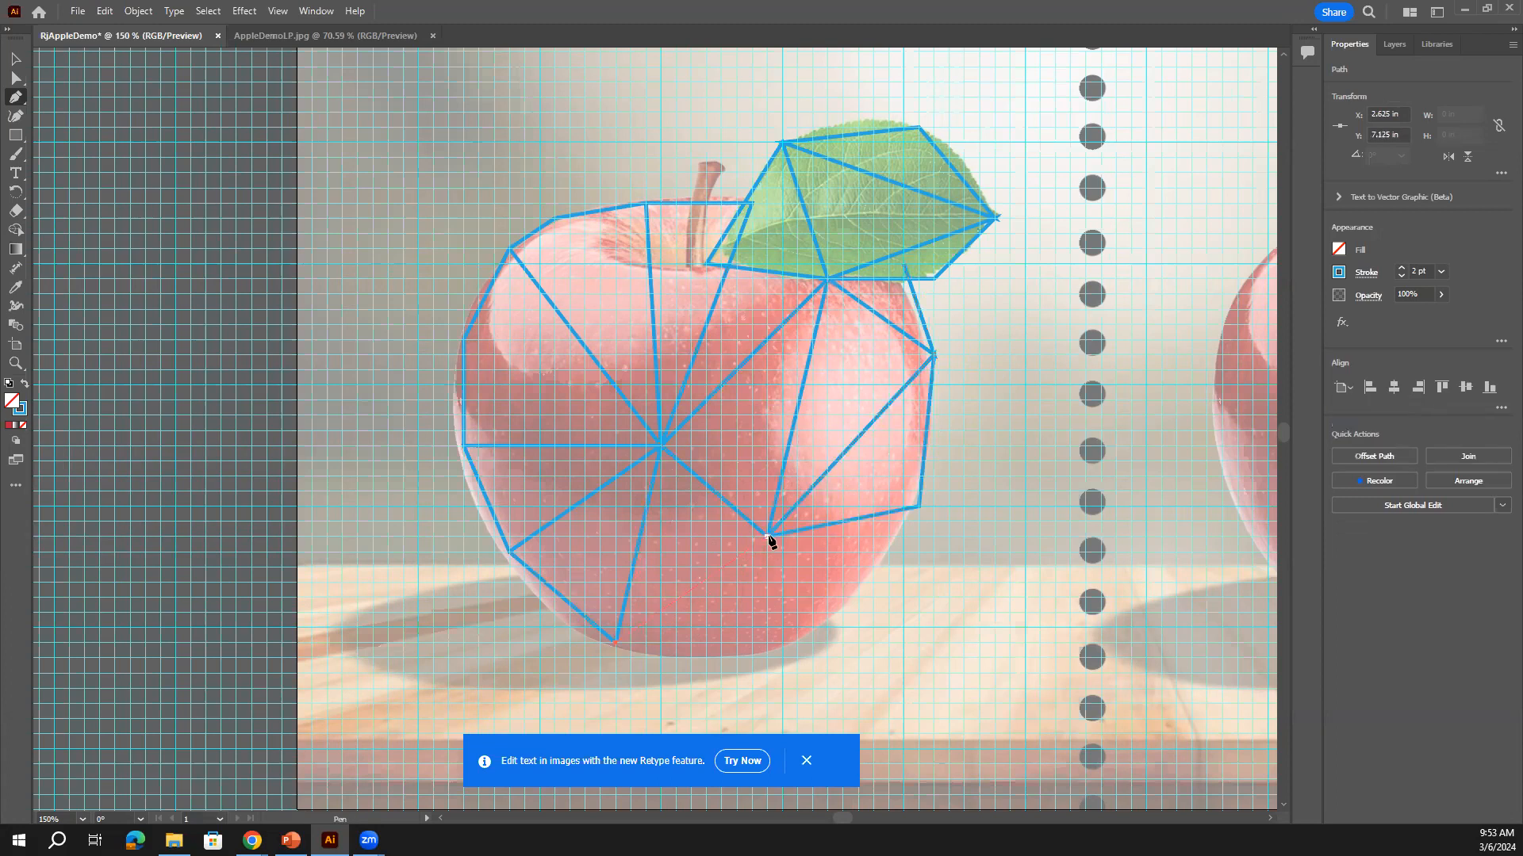
click(768, 537)
click(752, 657)
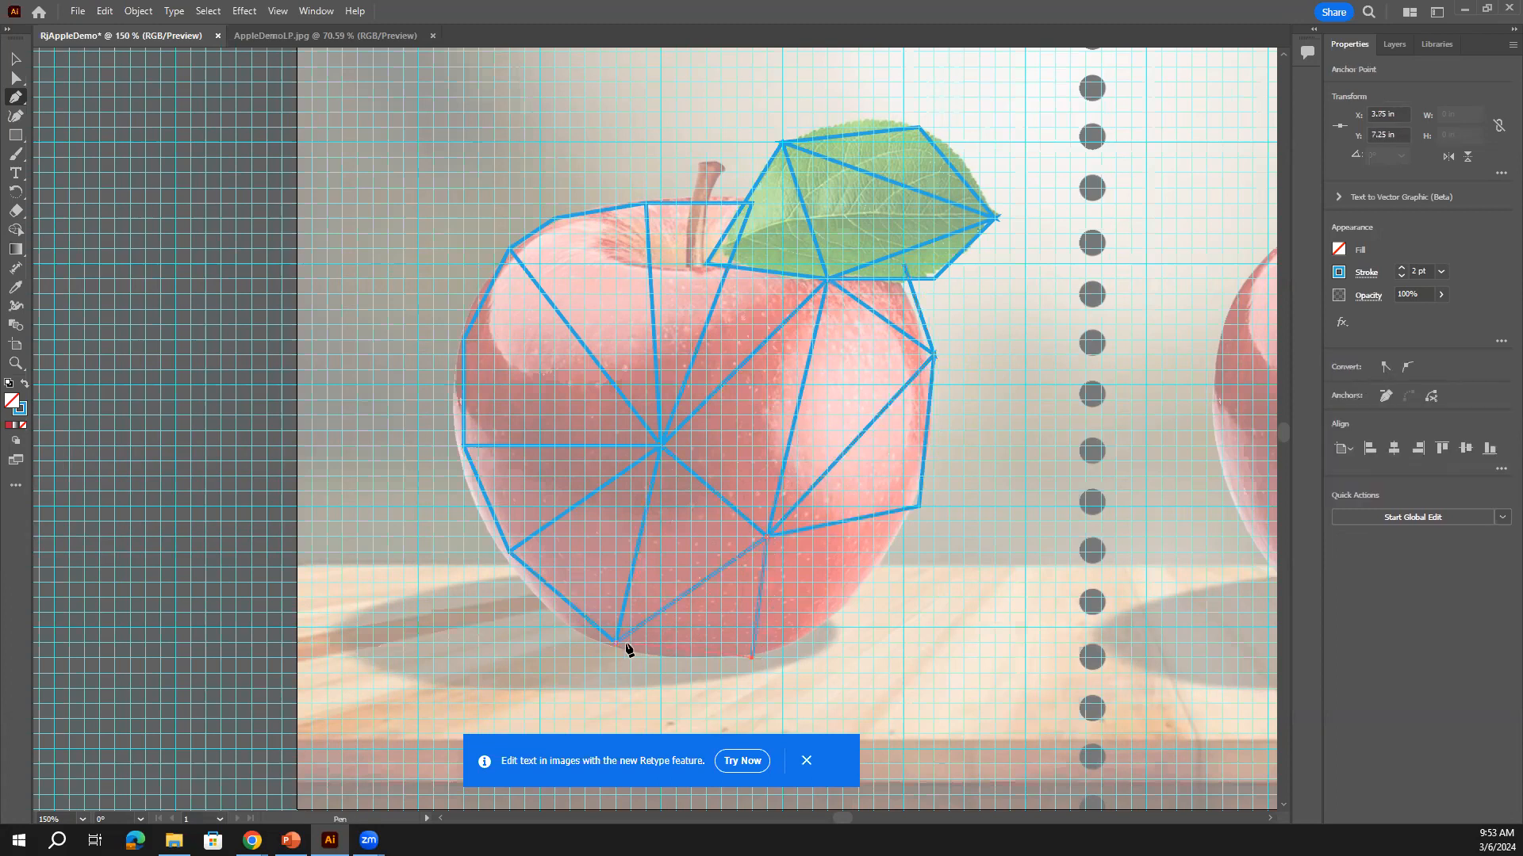
click(616, 642)
click(918, 506)
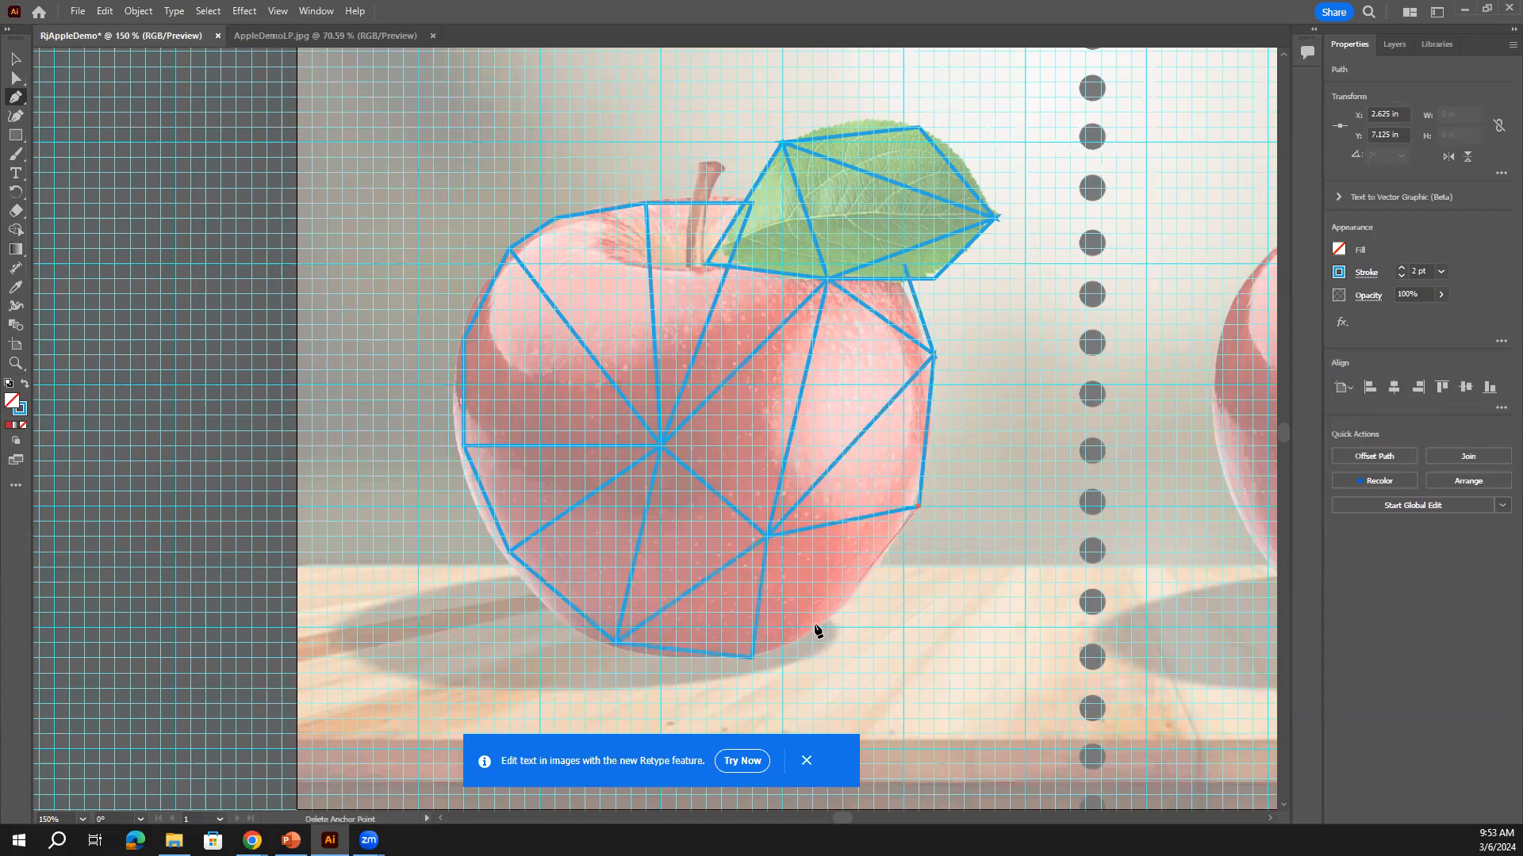
click(839, 613)
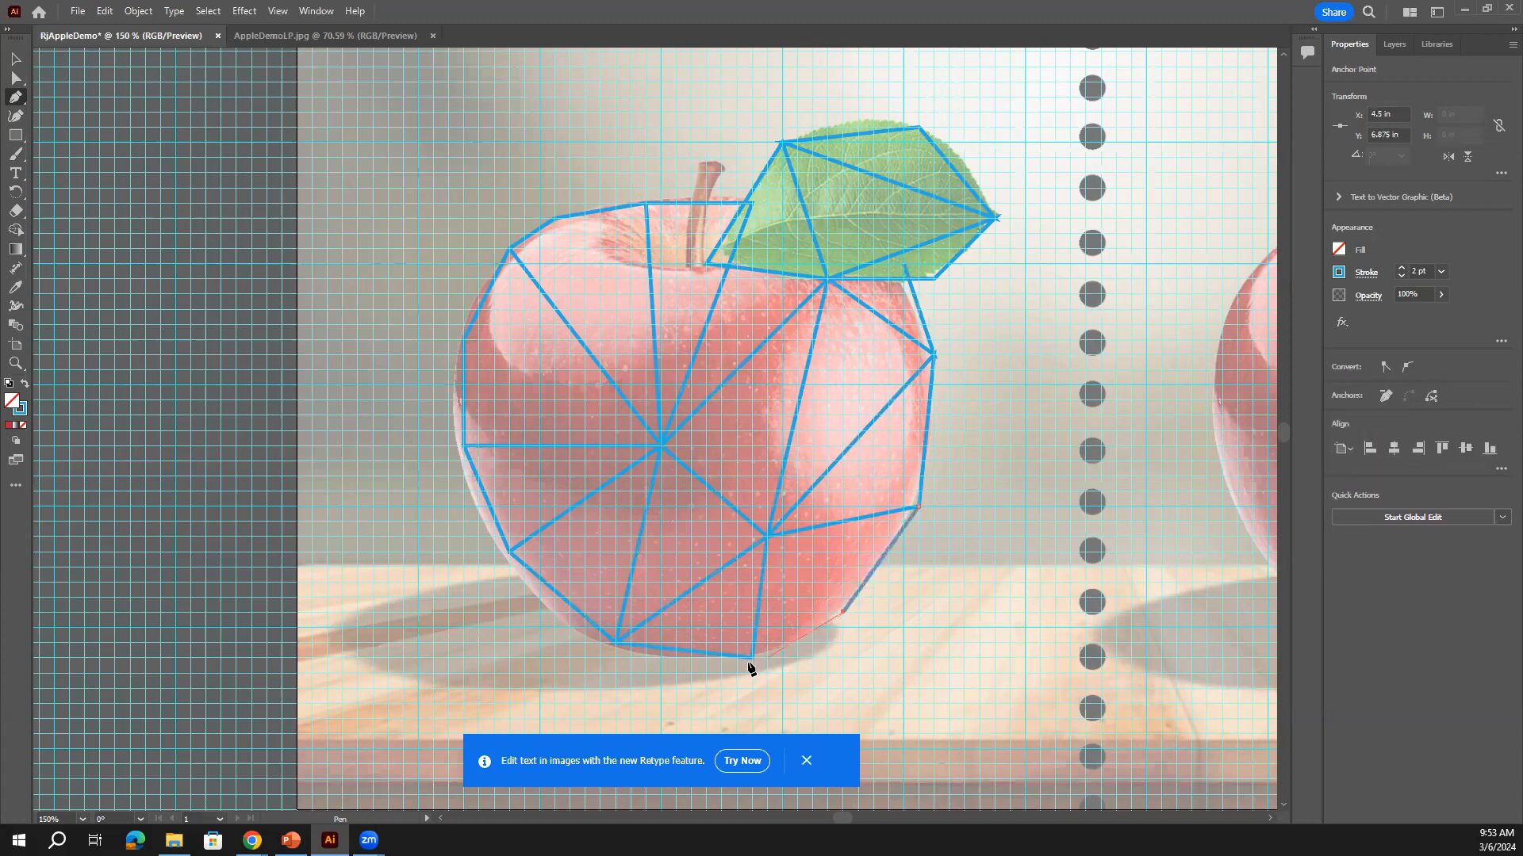
click(749, 658)
scroll(669, 588, up, 1)
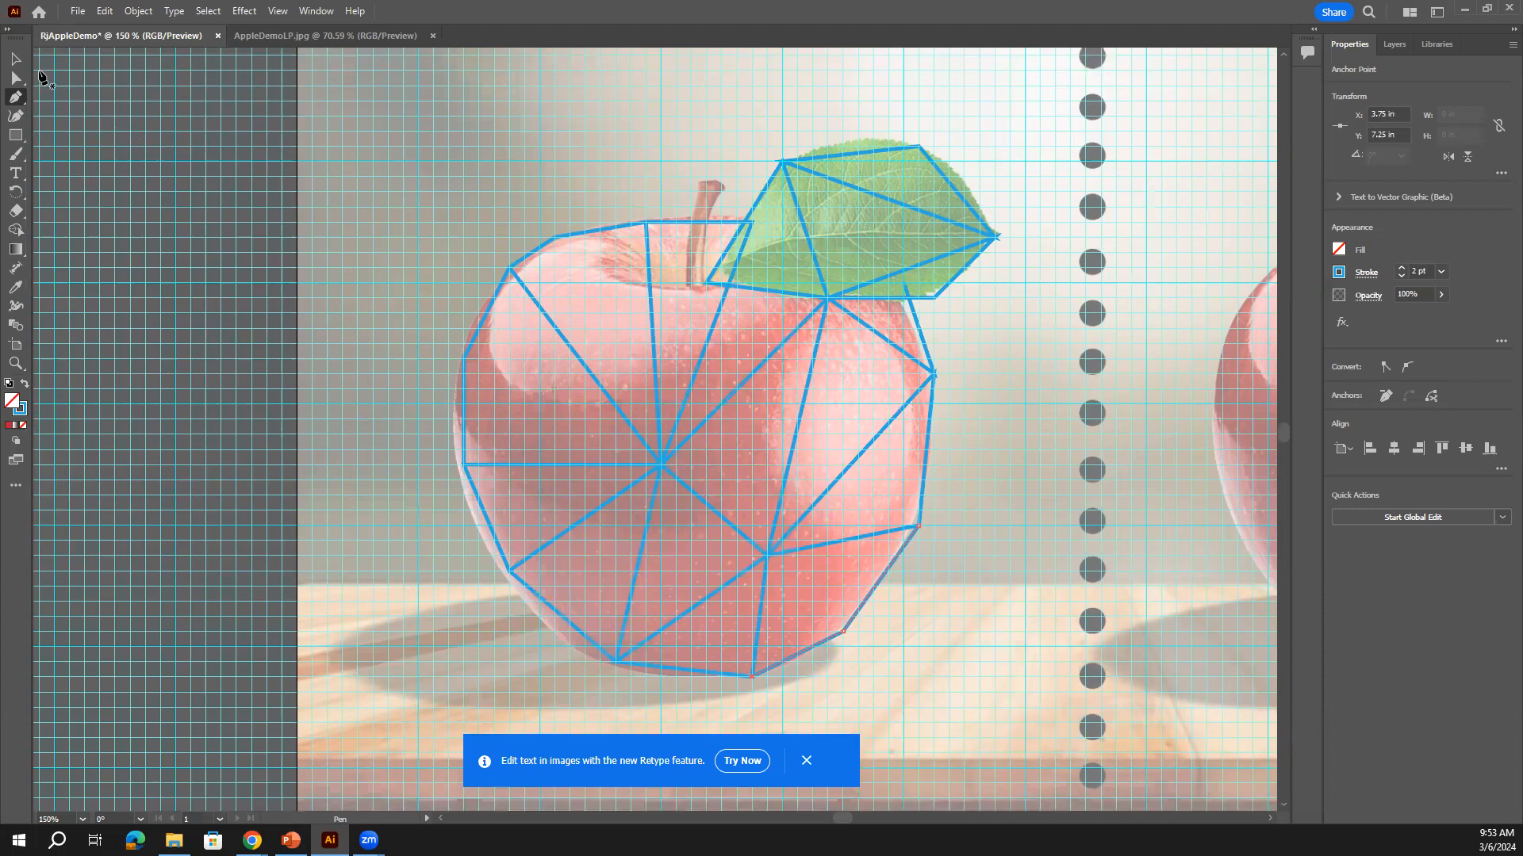
Deselect the left-apple mesh and pan and zoom to centre the right apple at 150%
key(v)
click(788, 364)
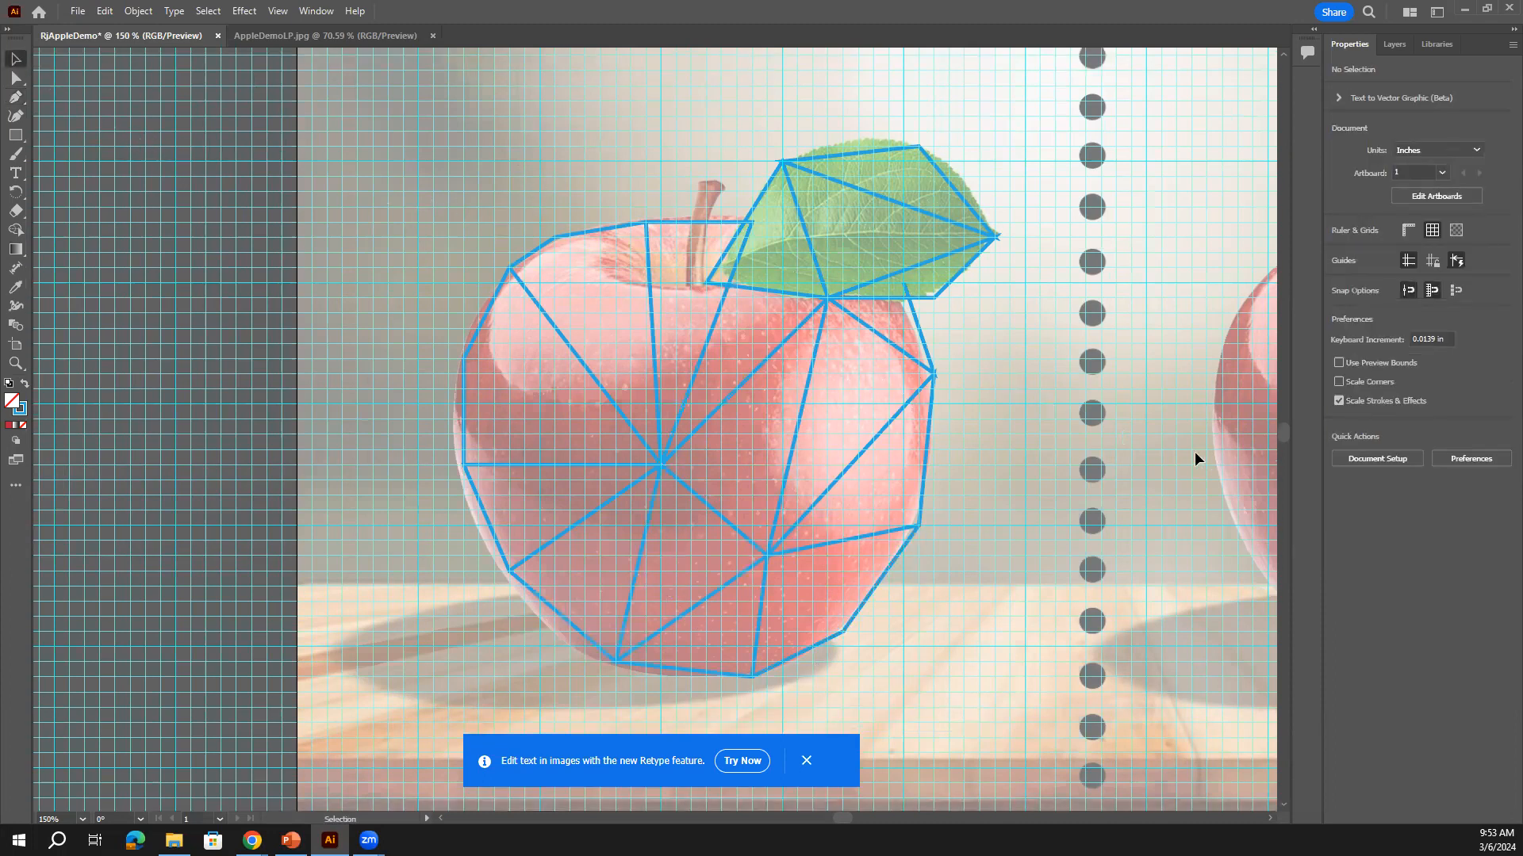
drag(1211, 452, 783, 438)
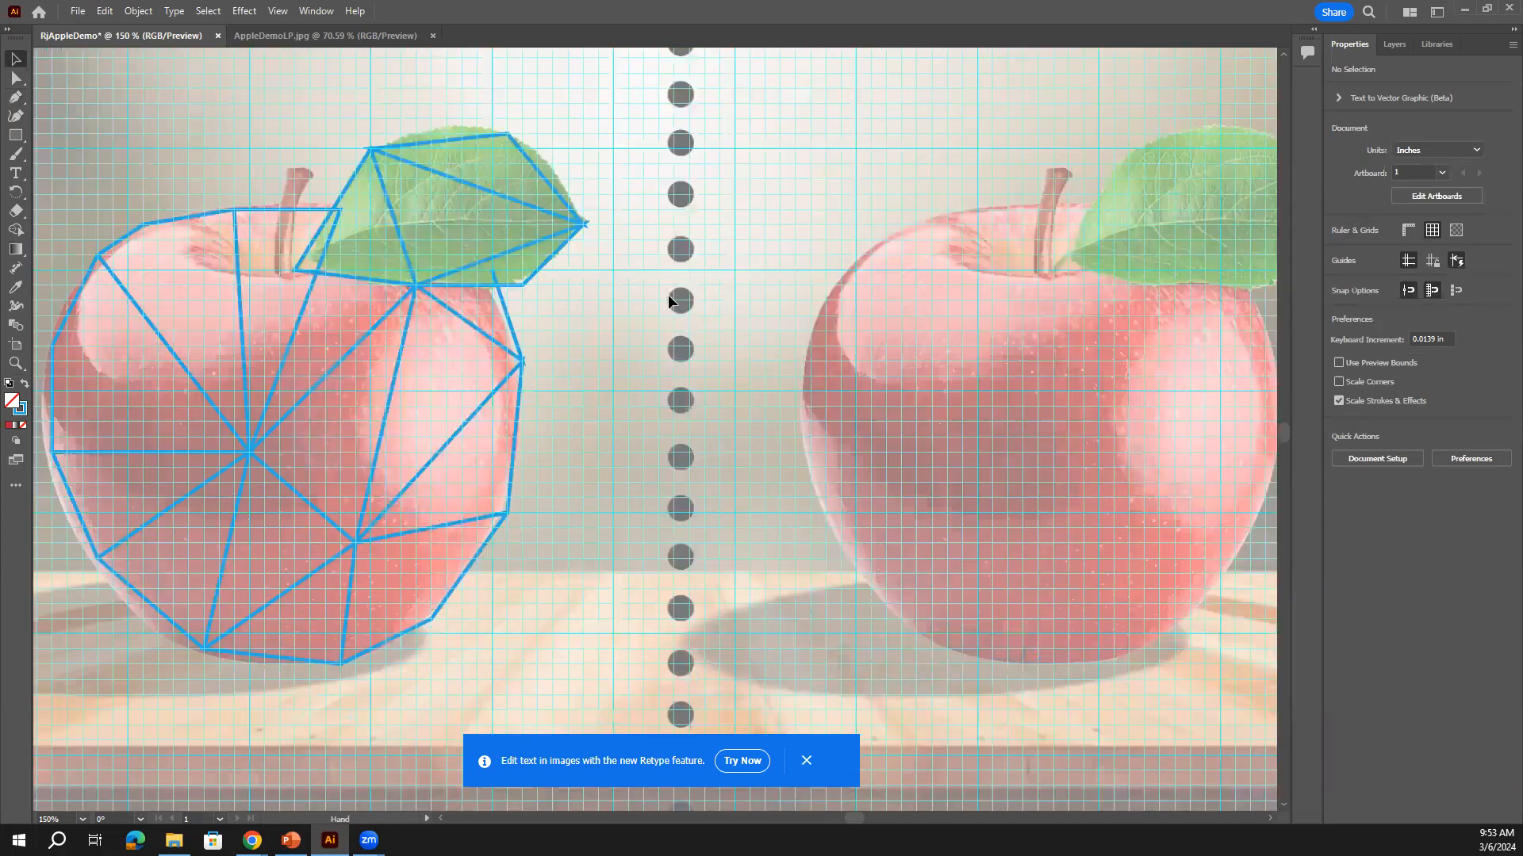
drag(668, 295, 888, 290)
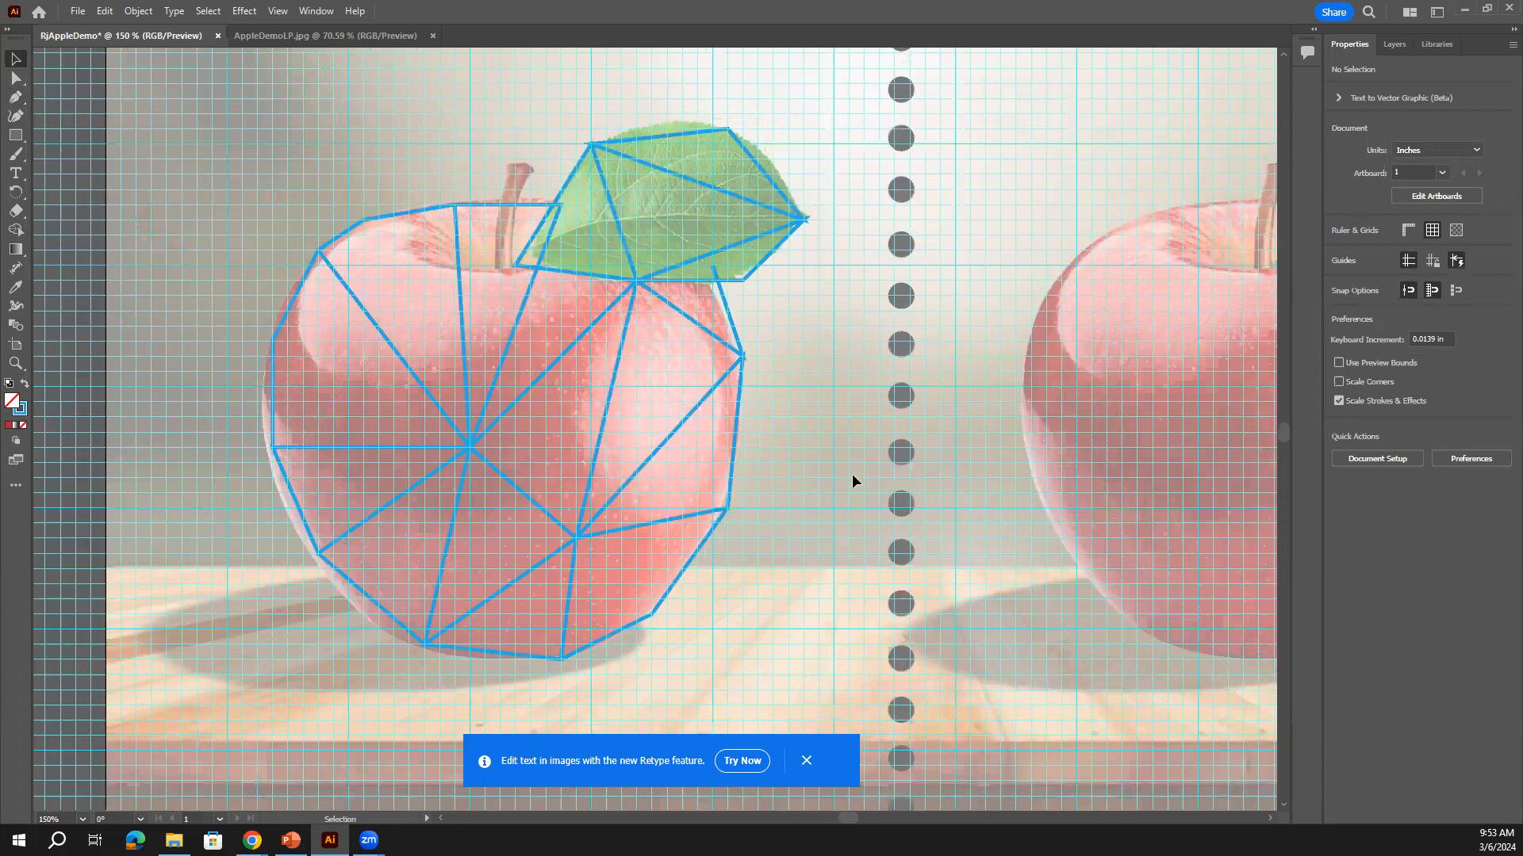
drag(1156, 481, 771, 508)
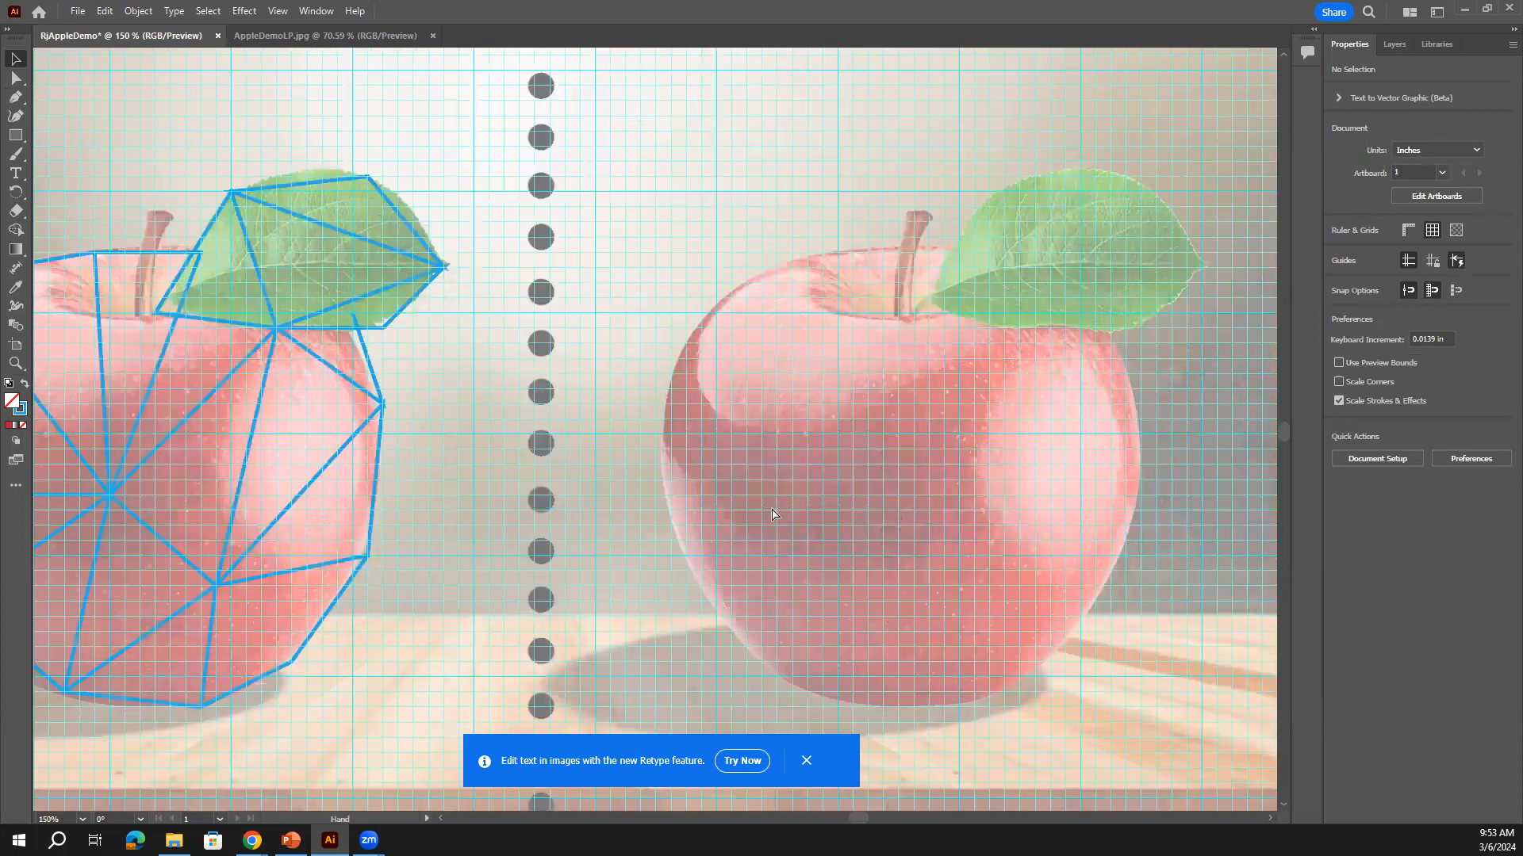
key(ctrl+1)
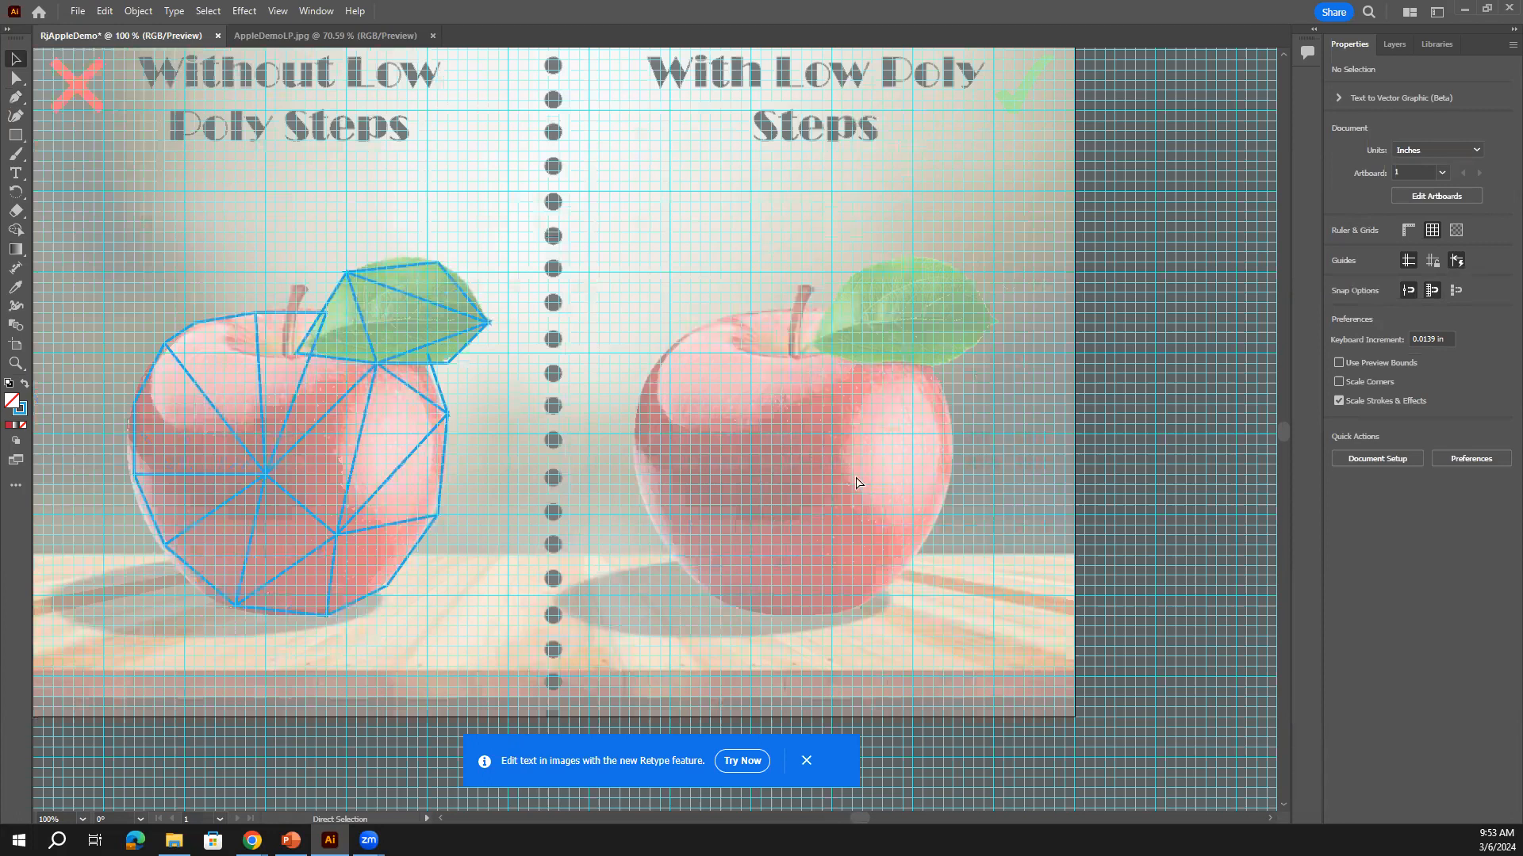
drag(910, 422, 922, 481)
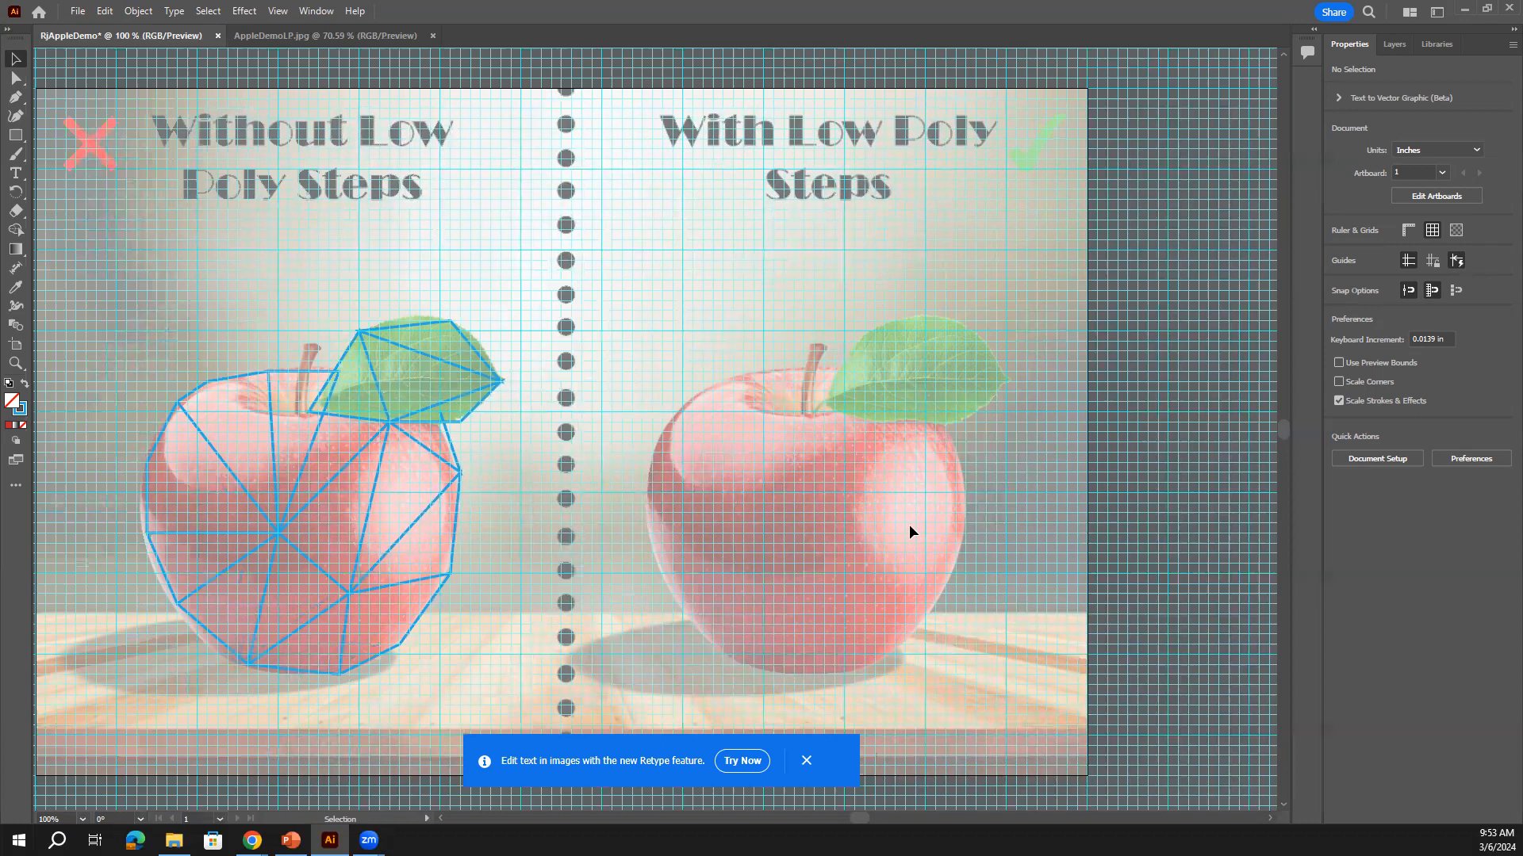
key(ctrl+plus)
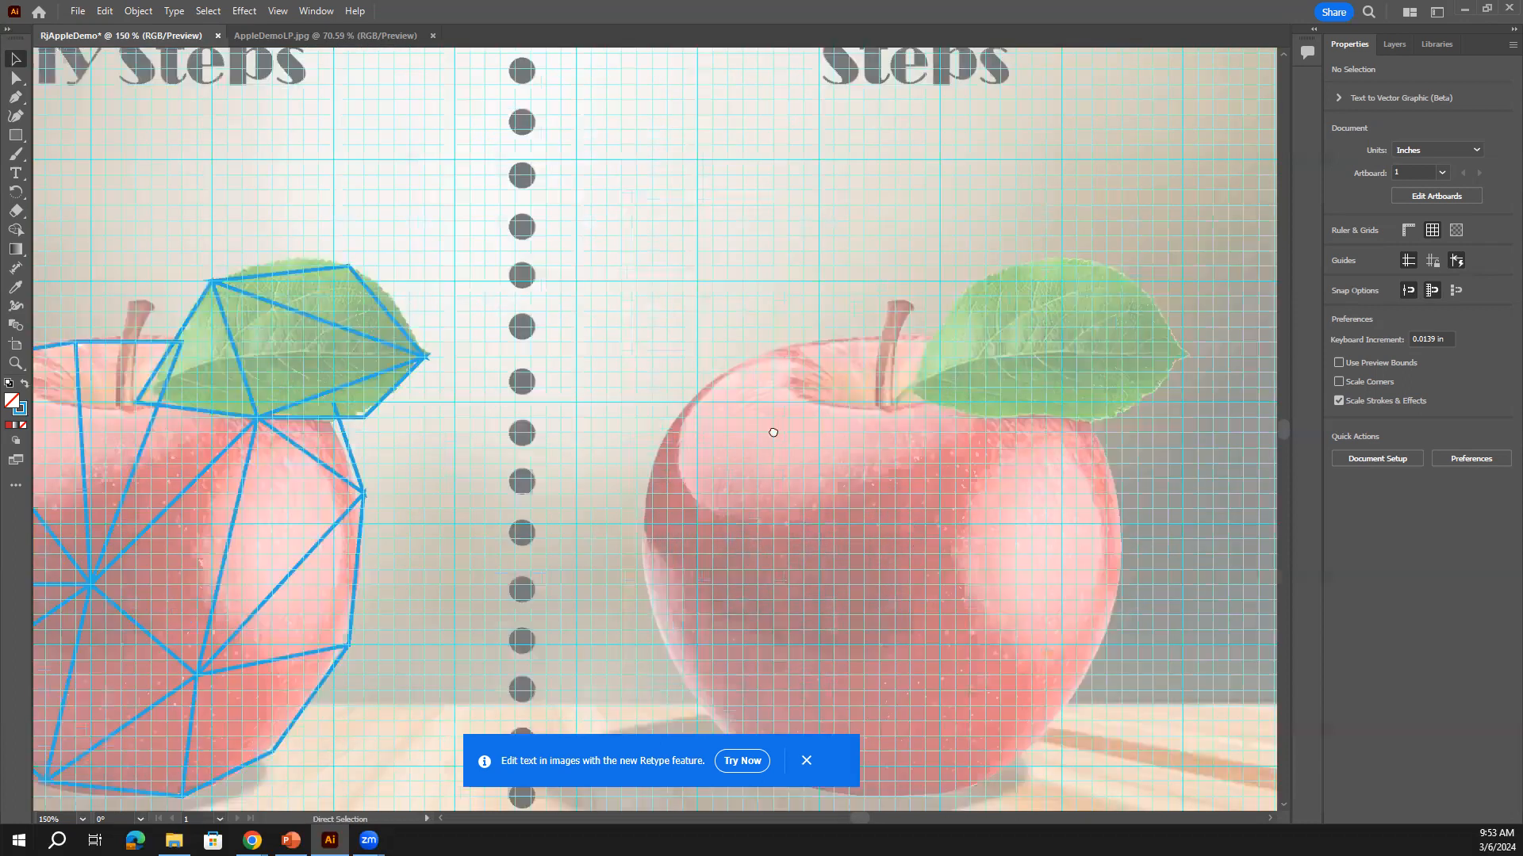
drag(674, 402, 536, 264)
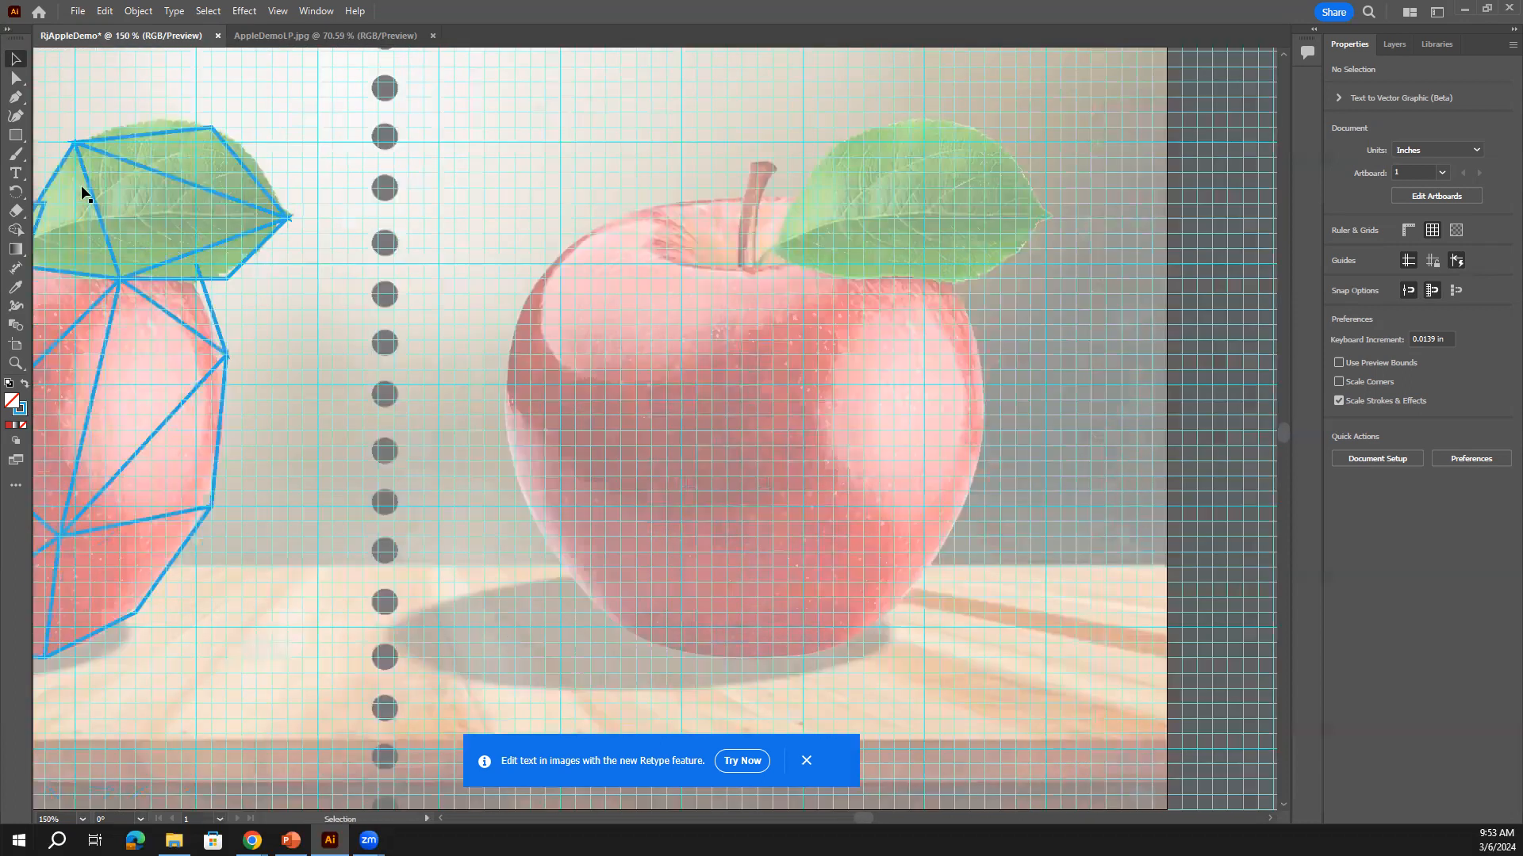
Drop the Curvature attempt and, with the Pen, trace the right apple's top and left side
click(23, 116)
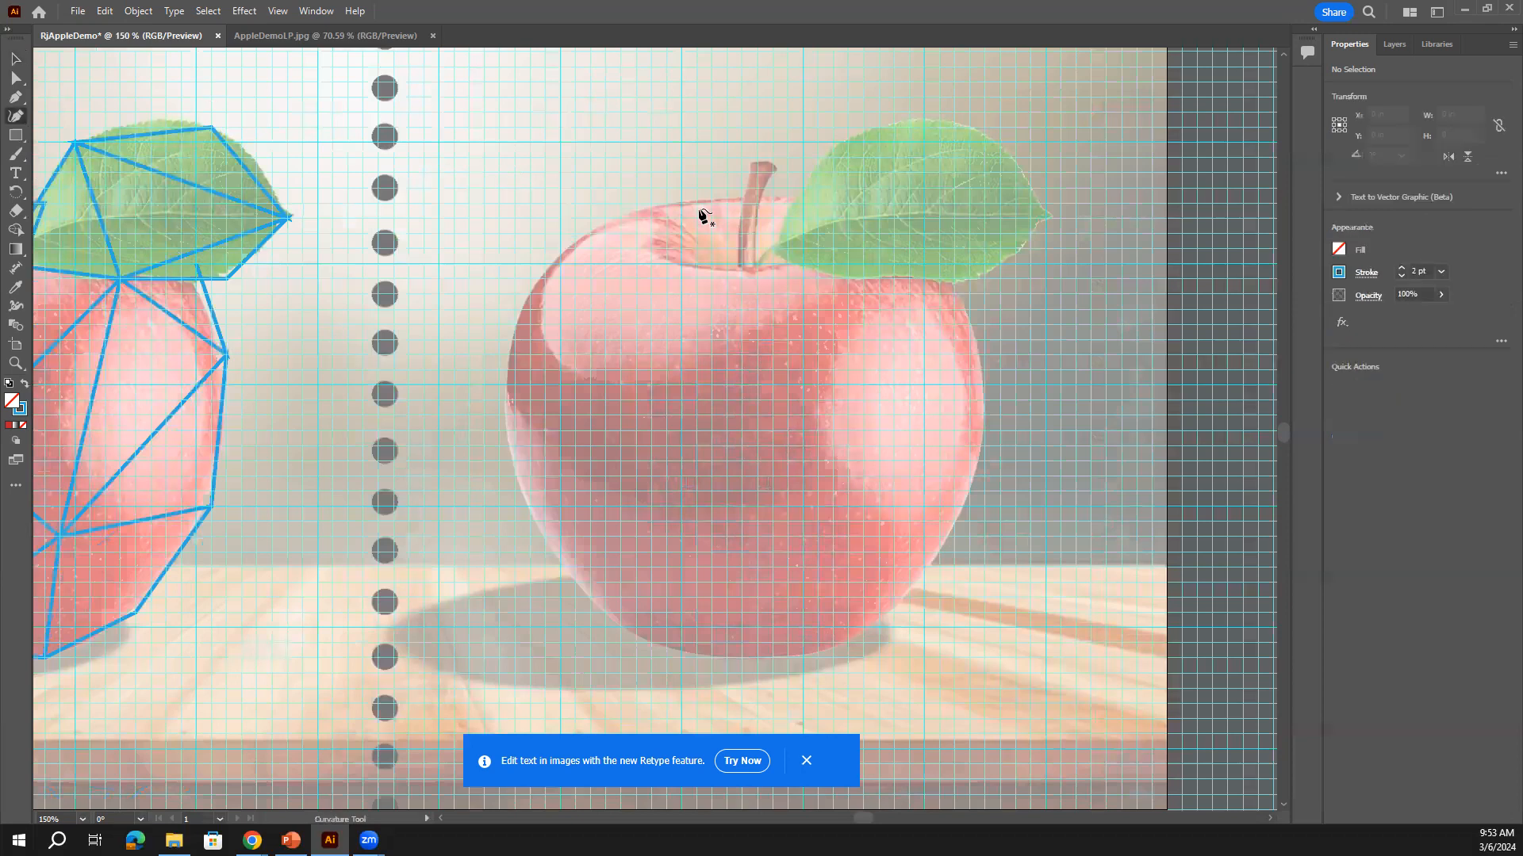
click(741, 188)
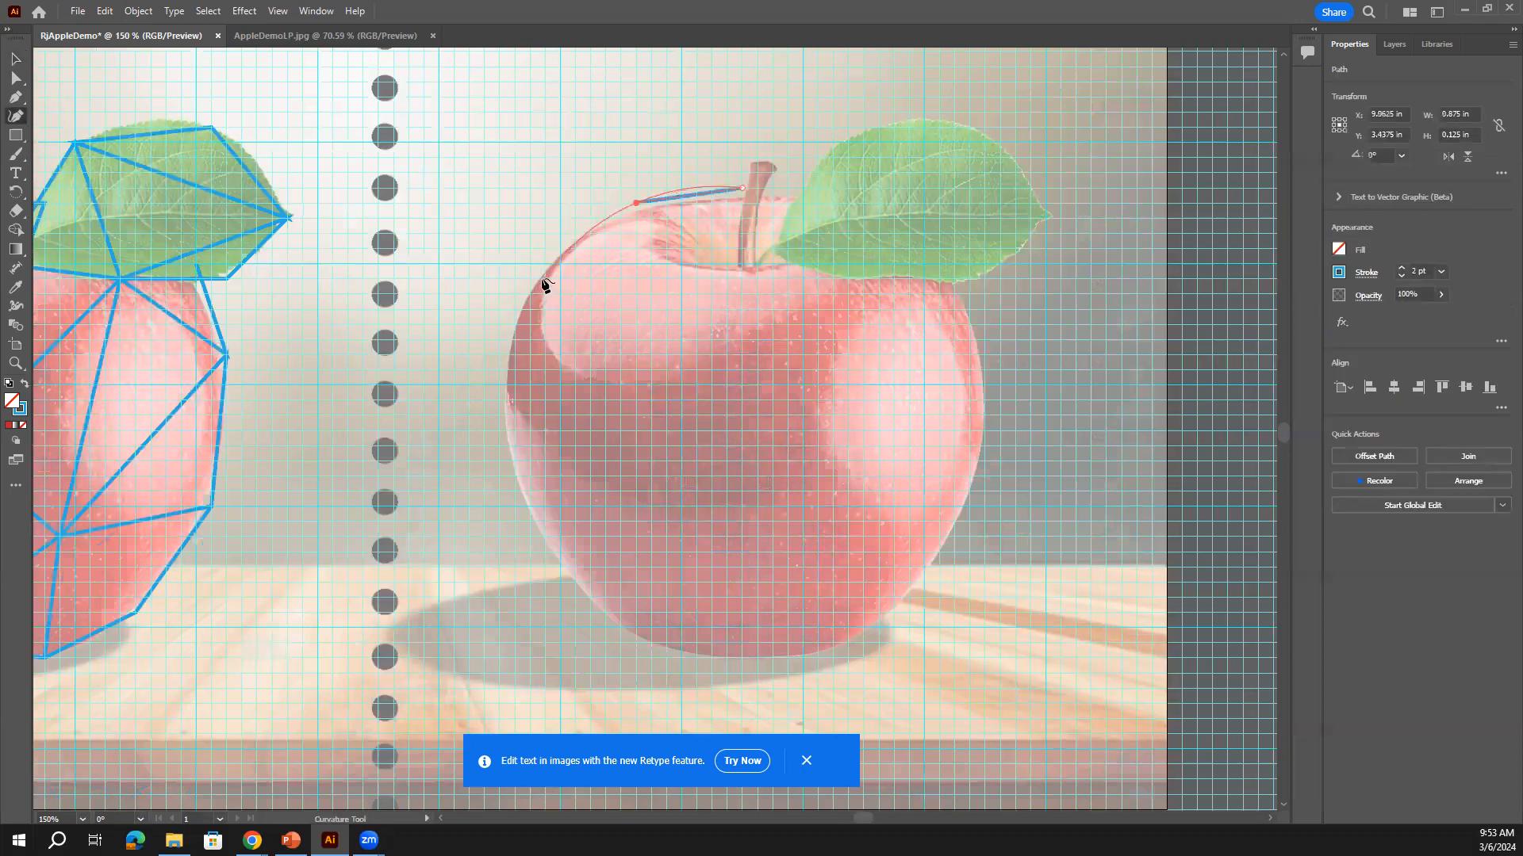
key(ctrl+z)
key(ctrl+z)
click(16, 97)
click(741, 202)
click(634, 202)
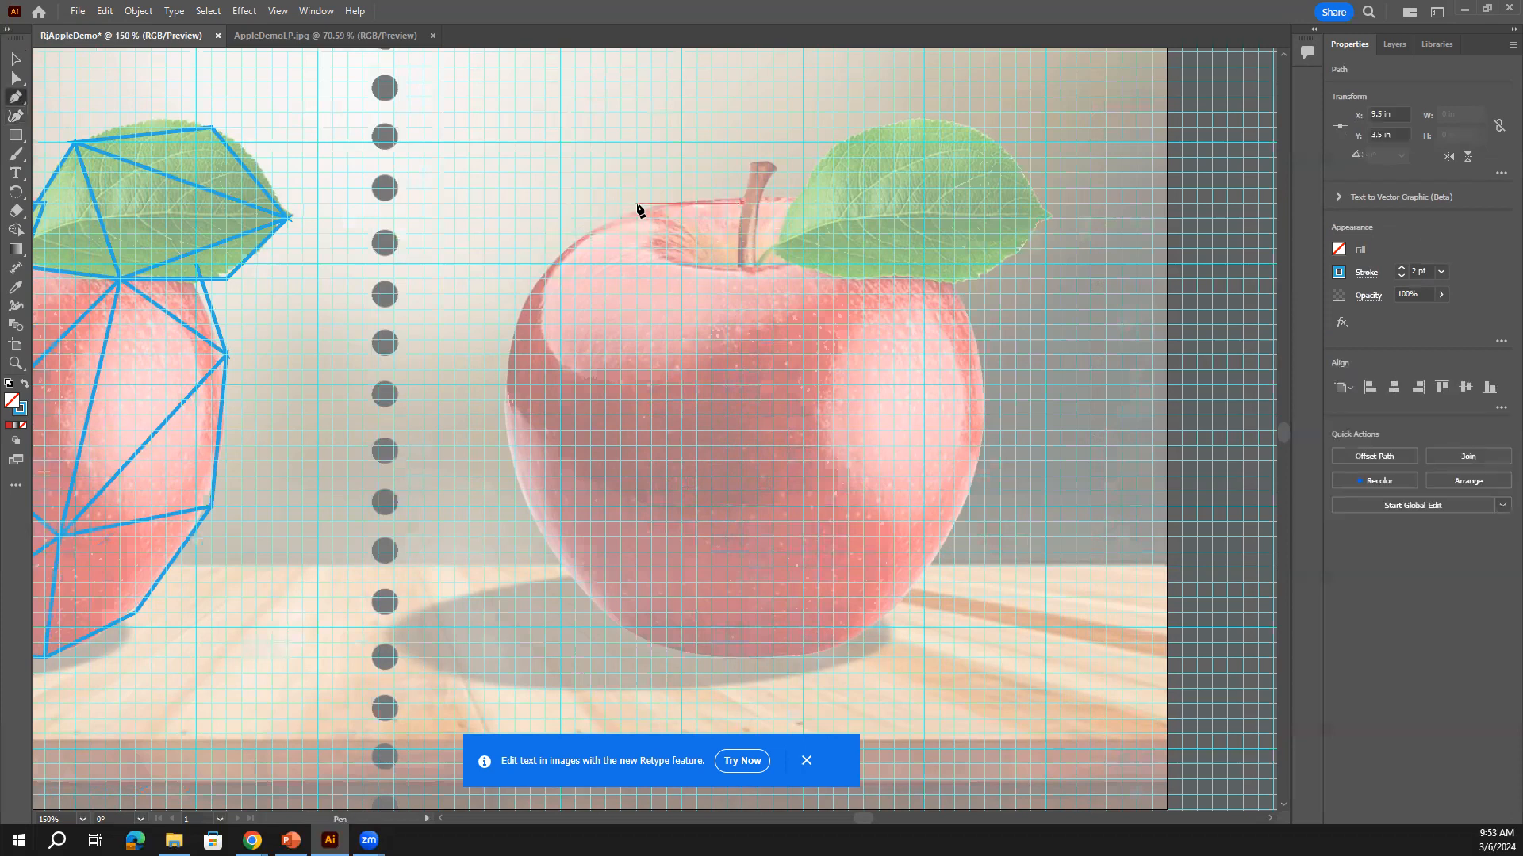
click(545, 277)
click(500, 370)
click(529, 537)
click(590, 596)
Continue the outline across the apple's bottom and up its right side to the leaf tip
click(665, 643)
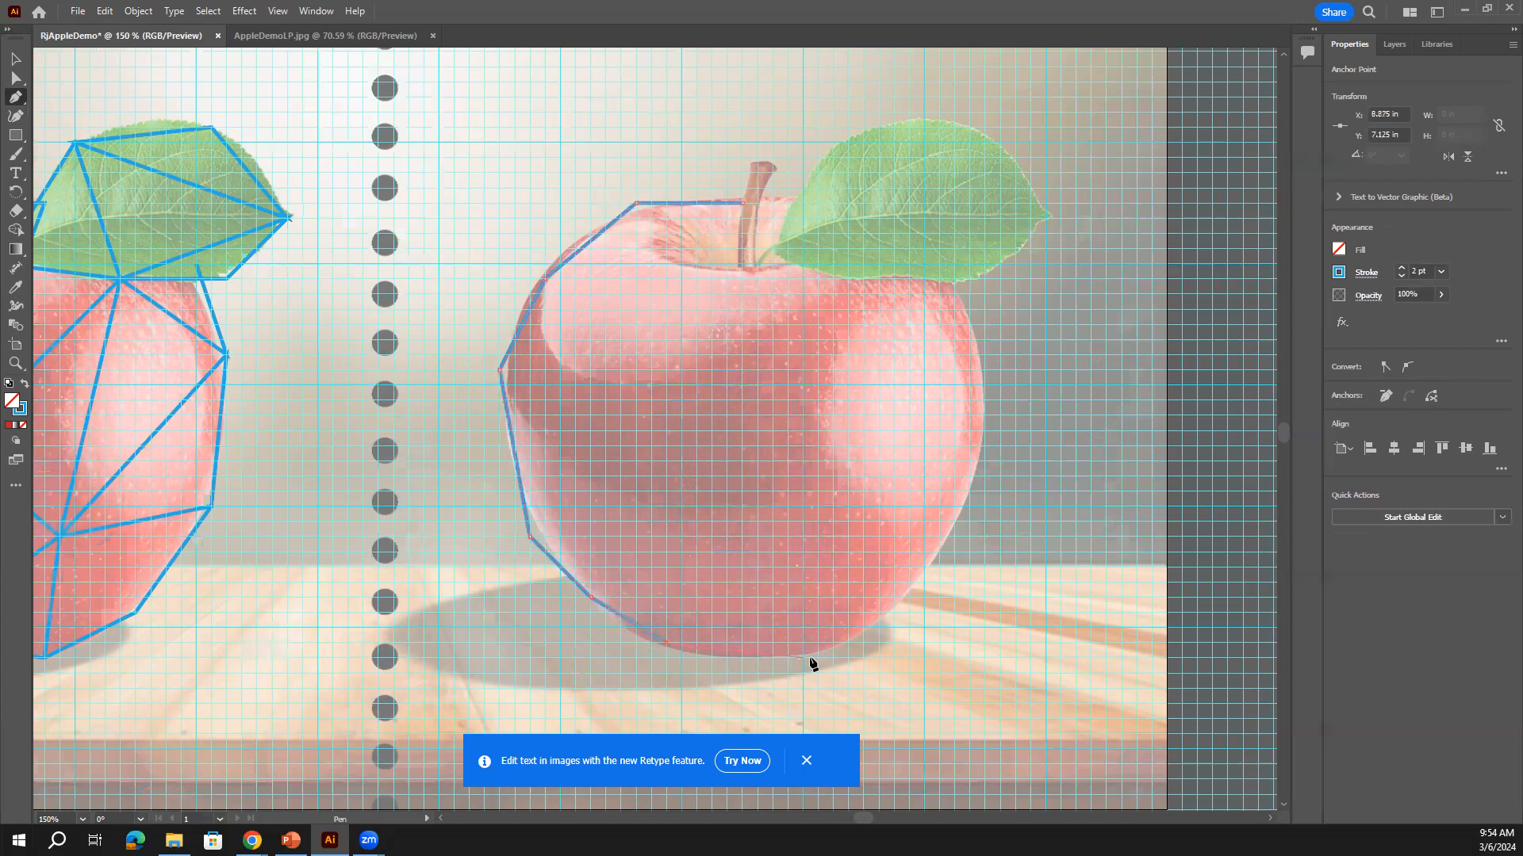
click(849, 644)
click(924, 582)
click(969, 476)
click(984, 385)
click(954, 280)
click(1029, 249)
click(1044, 216)
Trace along the leaf top and around the stem, closing the outline at the stem base
click(1015, 158)
click(969, 127)
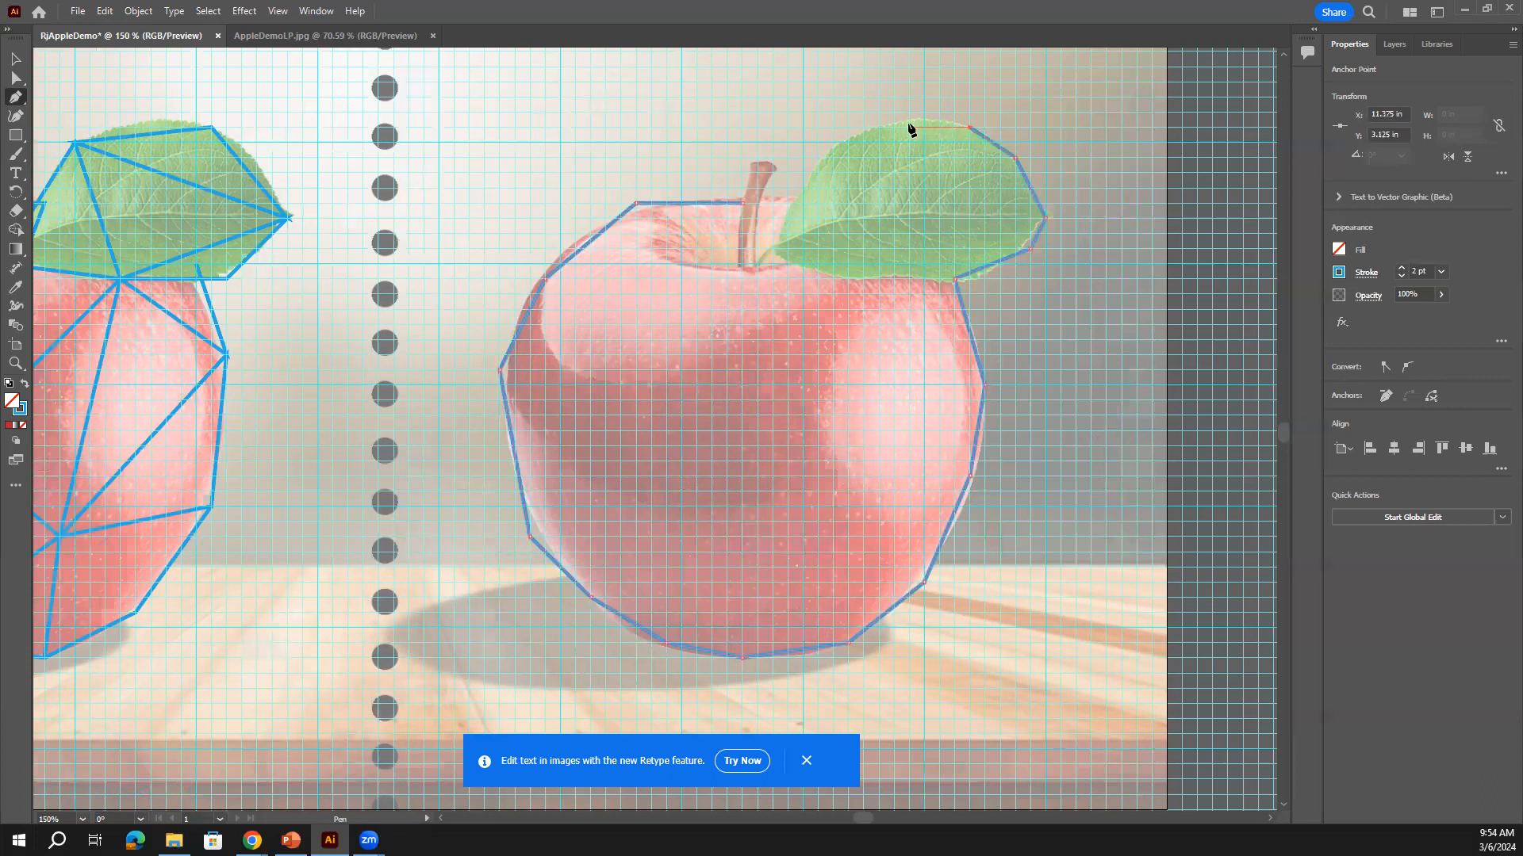
click(879, 127)
click(817, 157)
click(786, 203)
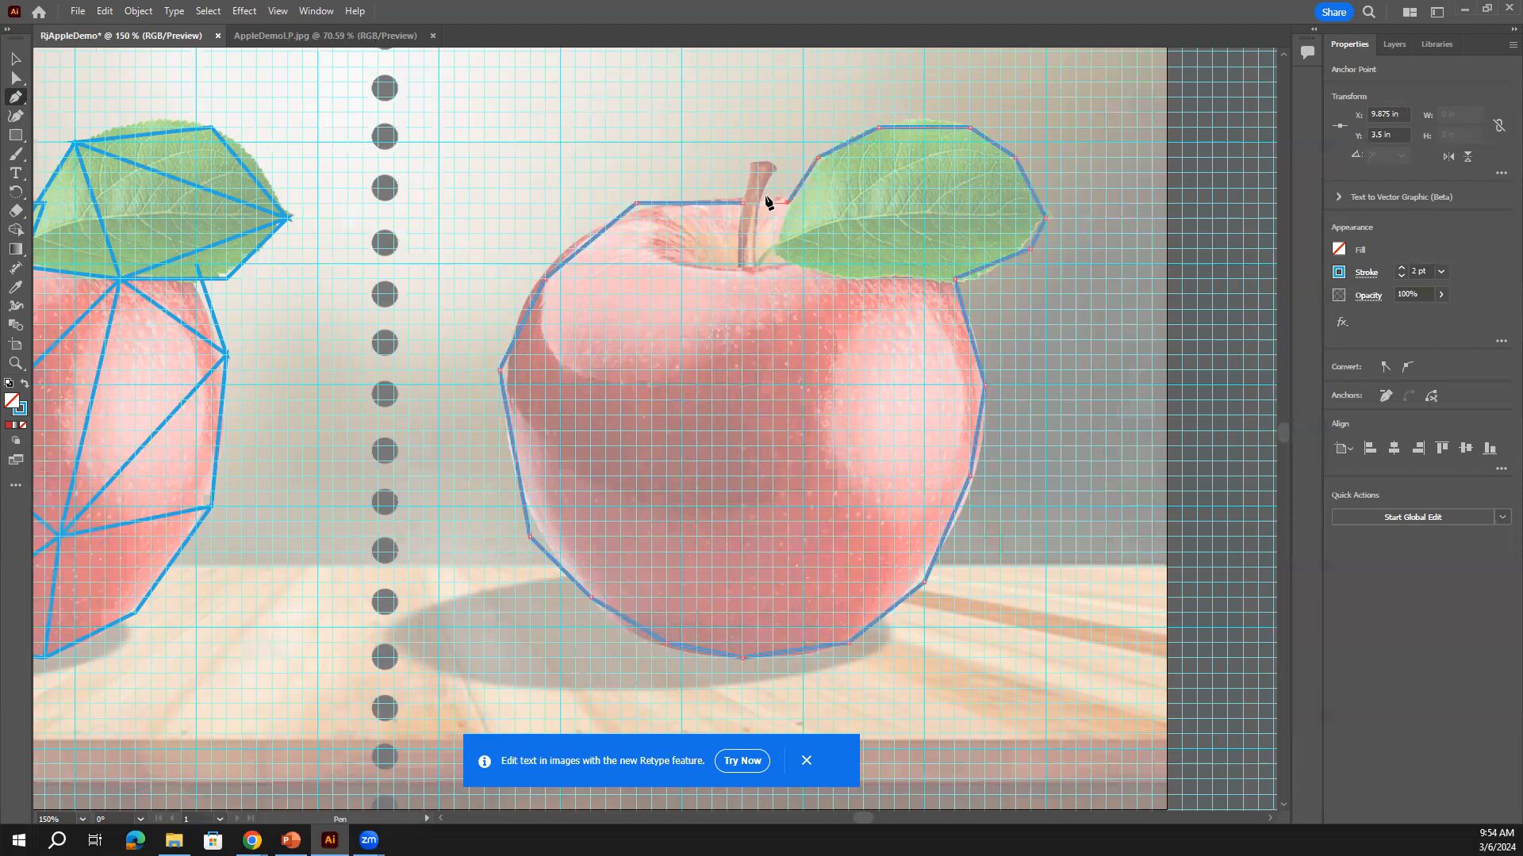
click(787, 157)
click(741, 157)
click(745, 204)
Draw a facet line from the stem base across the centre to the apple's left edge
click(798, 268)
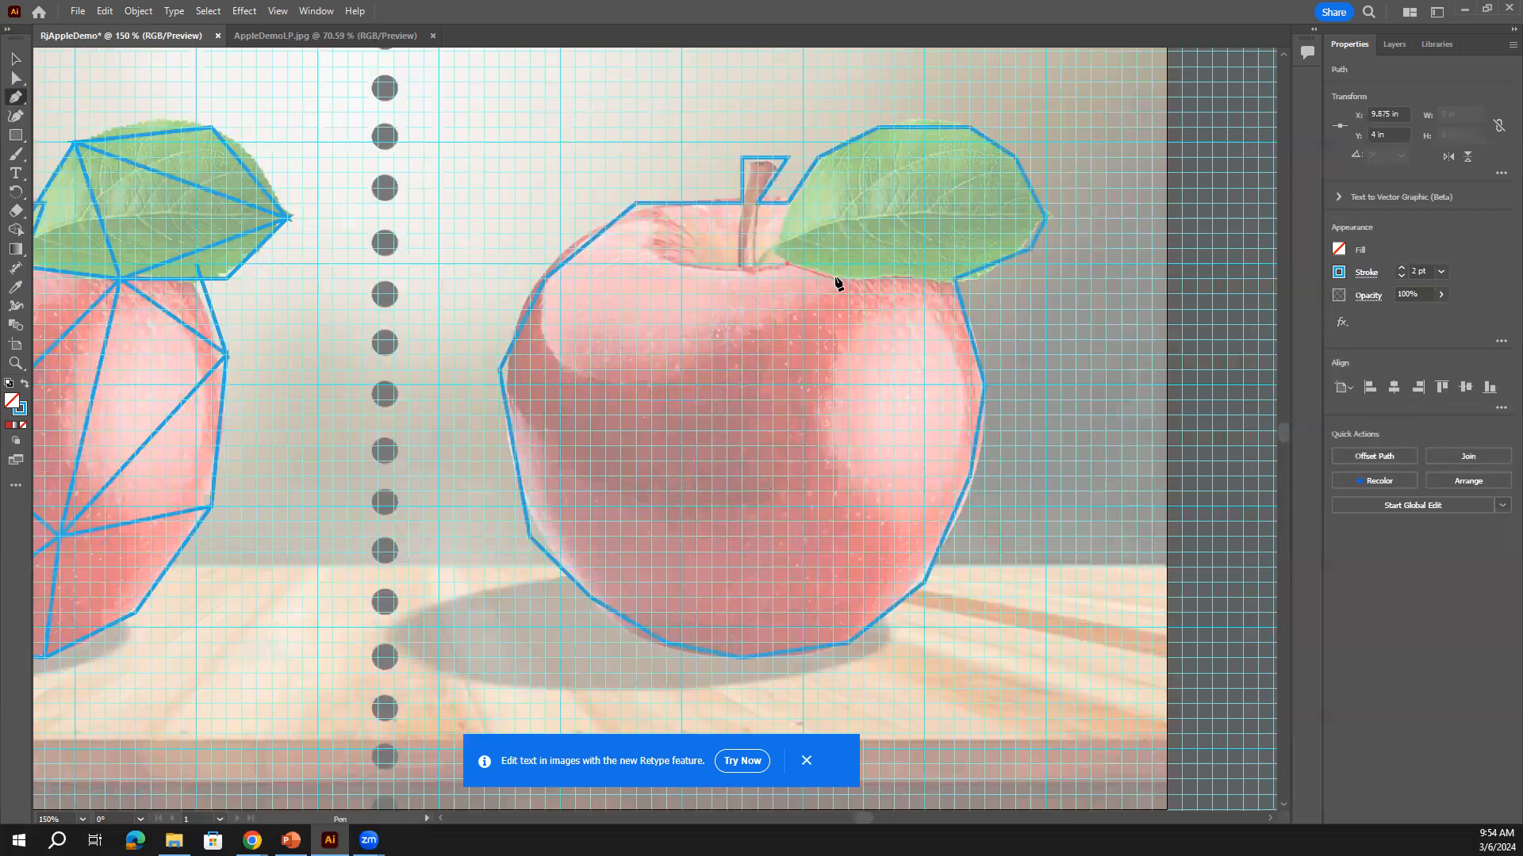
click(740, 338)
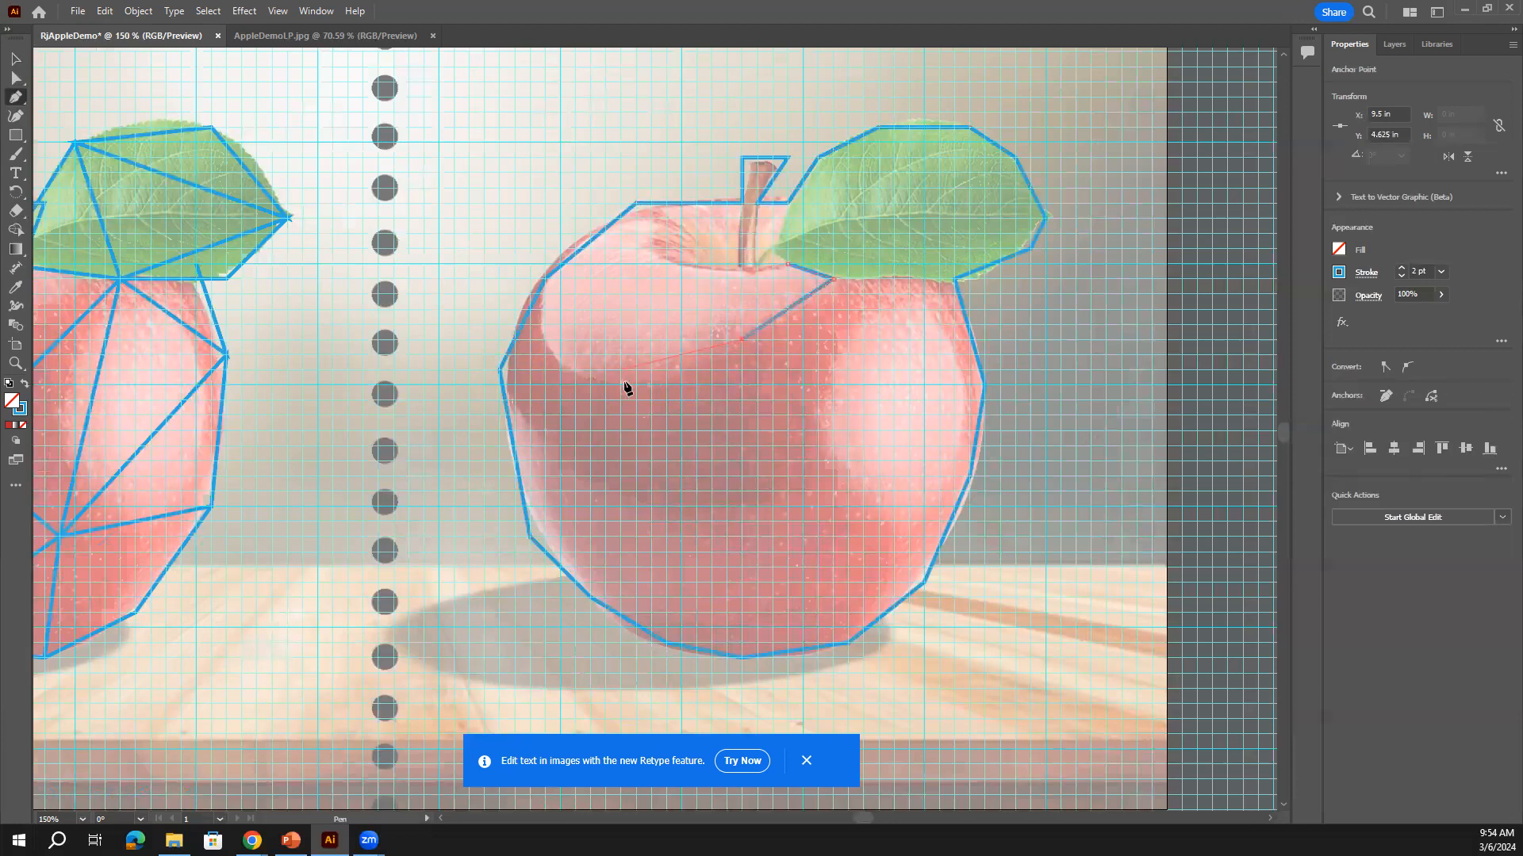
click(636, 383)
click(560, 356)
click(545, 321)
click(544, 278)
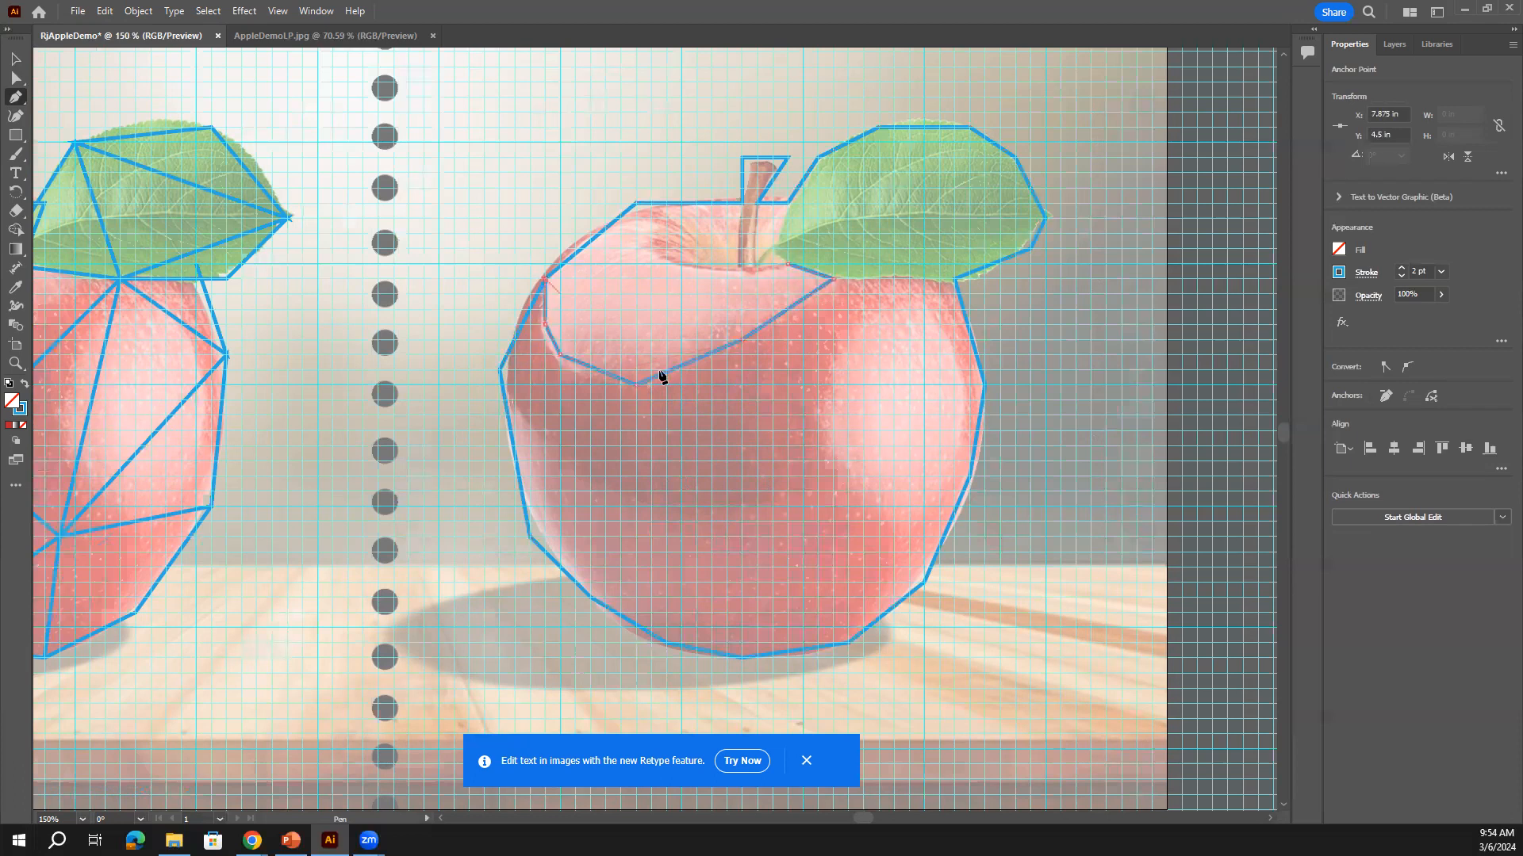
Add a top band line from the apple's top-left notch to below the leaf
click(636, 205)
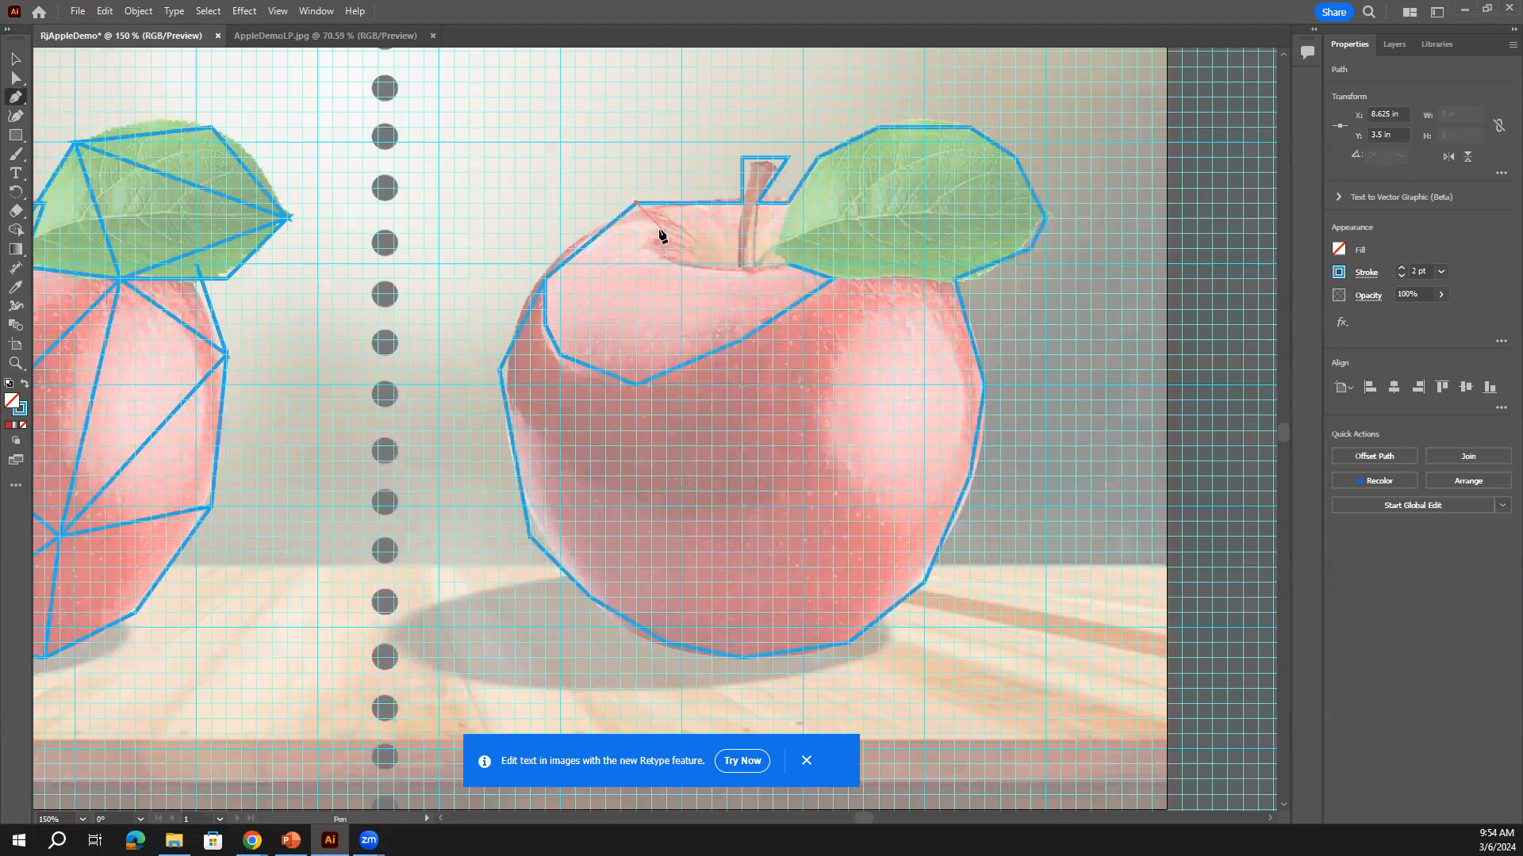
click(665, 233)
click(651, 248)
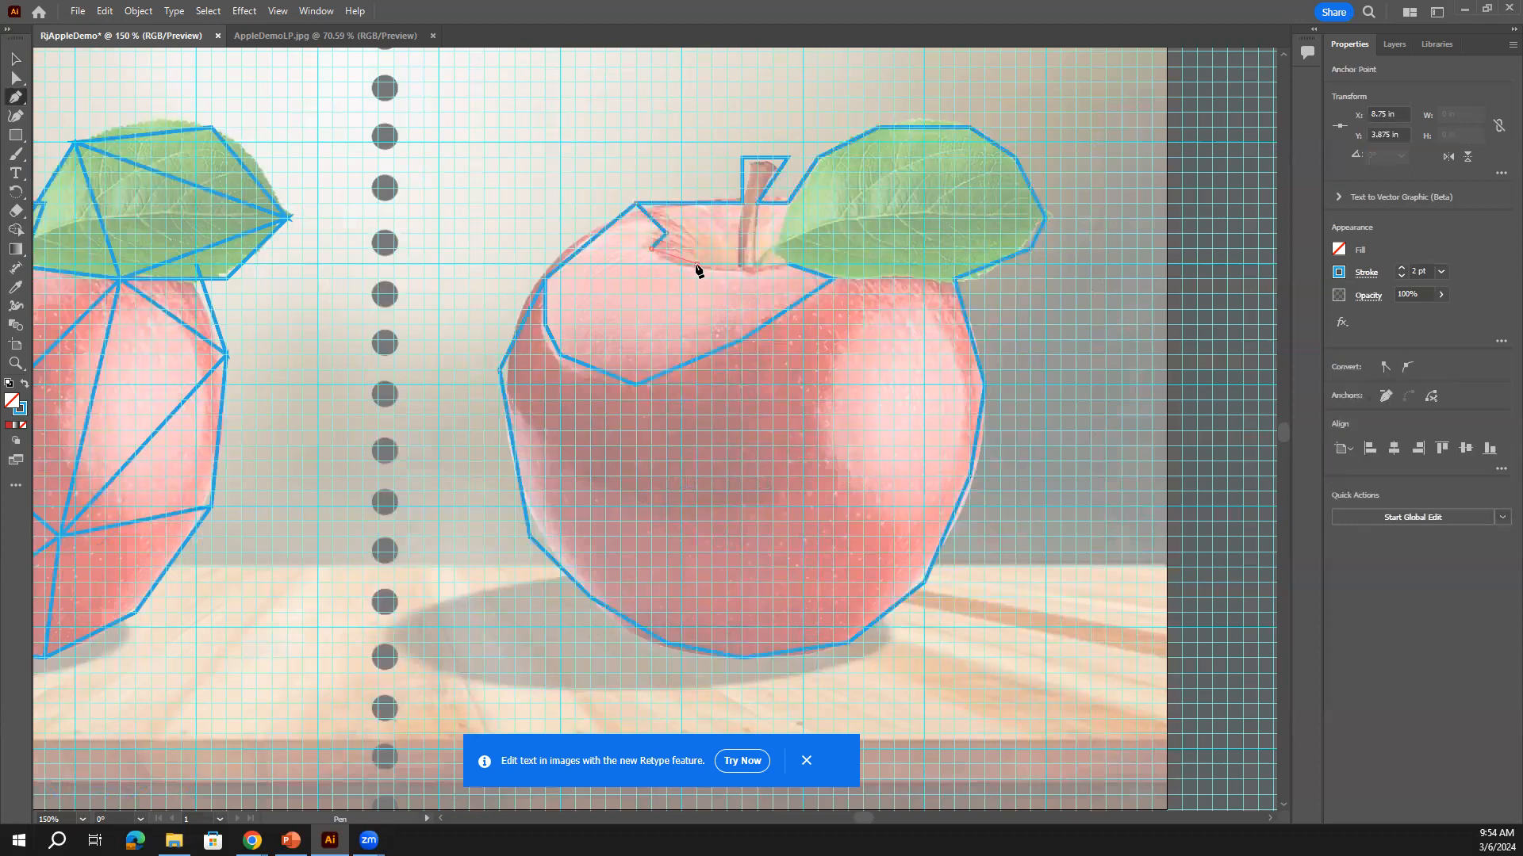
click(742, 278)
click(788, 264)
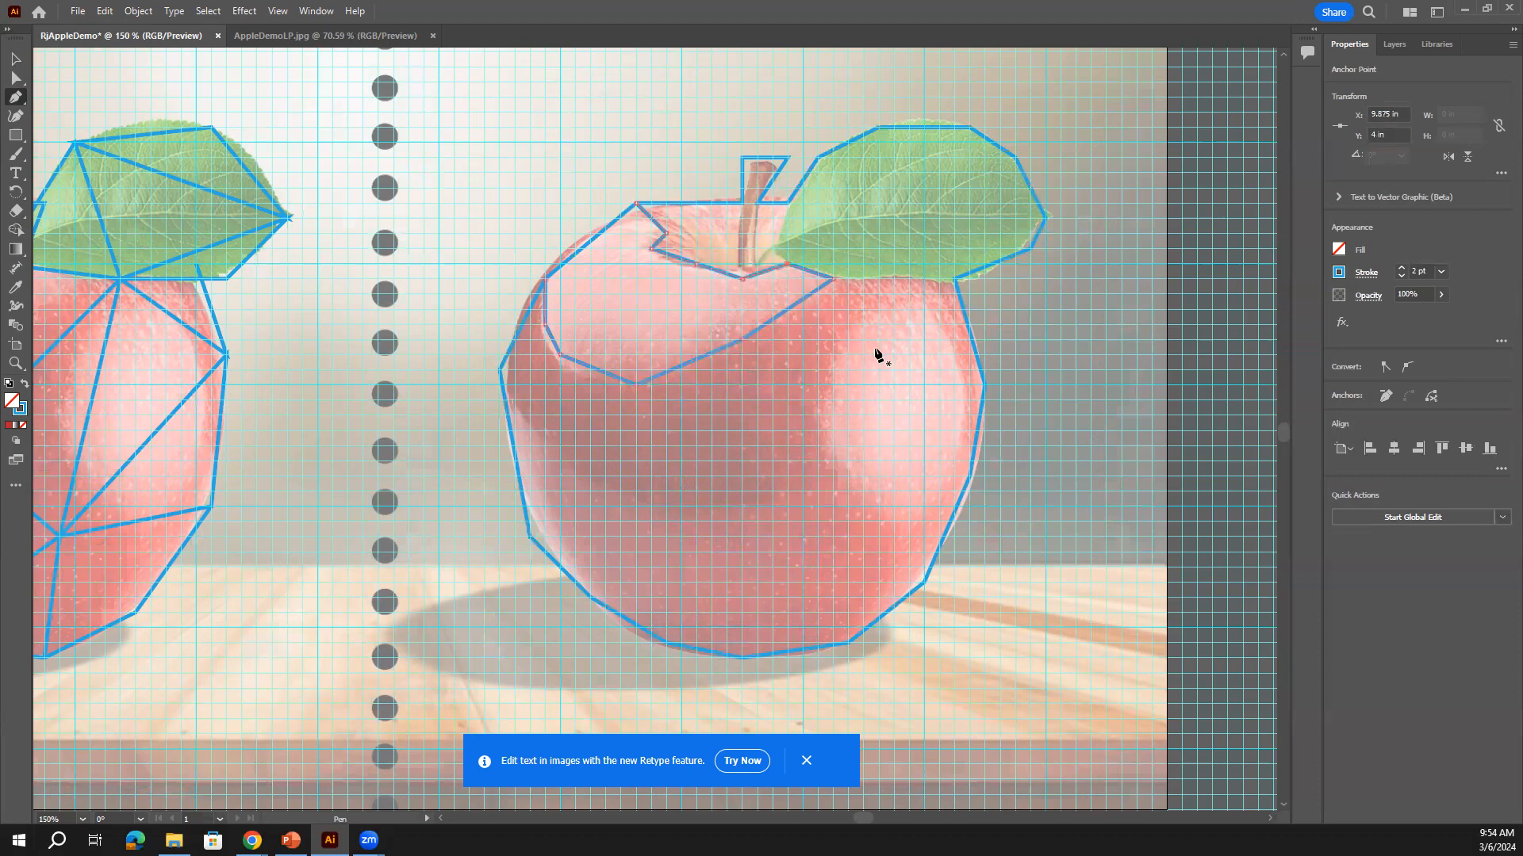
Outline the right highlight as a closed polygon, fixing one misplaced point
click(894, 521)
click(848, 462)
click(816, 399)
click(847, 324)
click(924, 295)
click(954, 355)
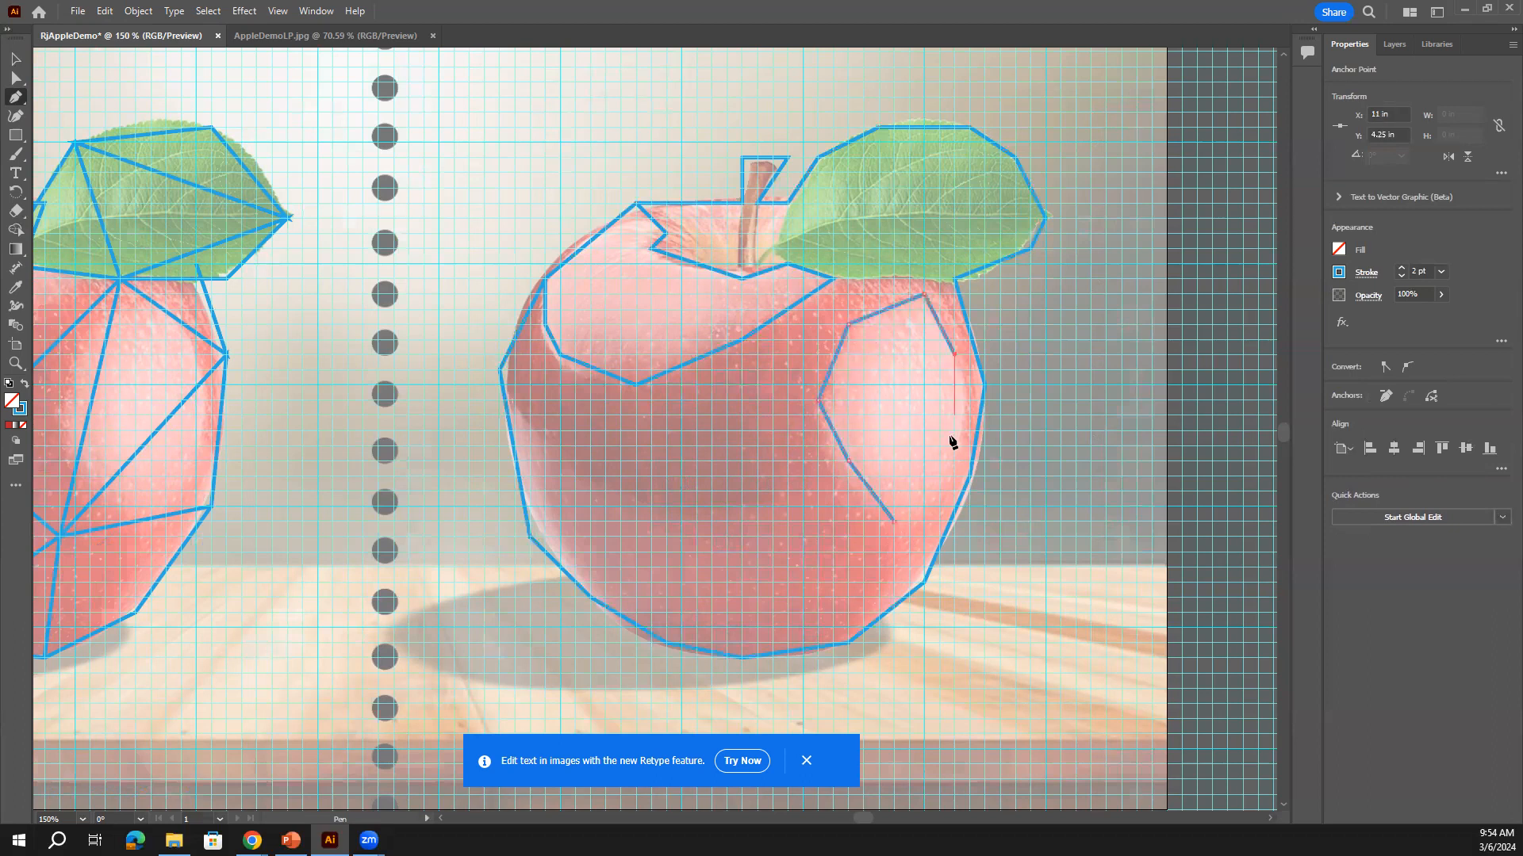
click(939, 459)
key(ctrl+z)
click(970, 416)
click(939, 476)
click(895, 522)
Draw the middle facet line from the left edge to the lower centre and up to the top band
click(559, 458)
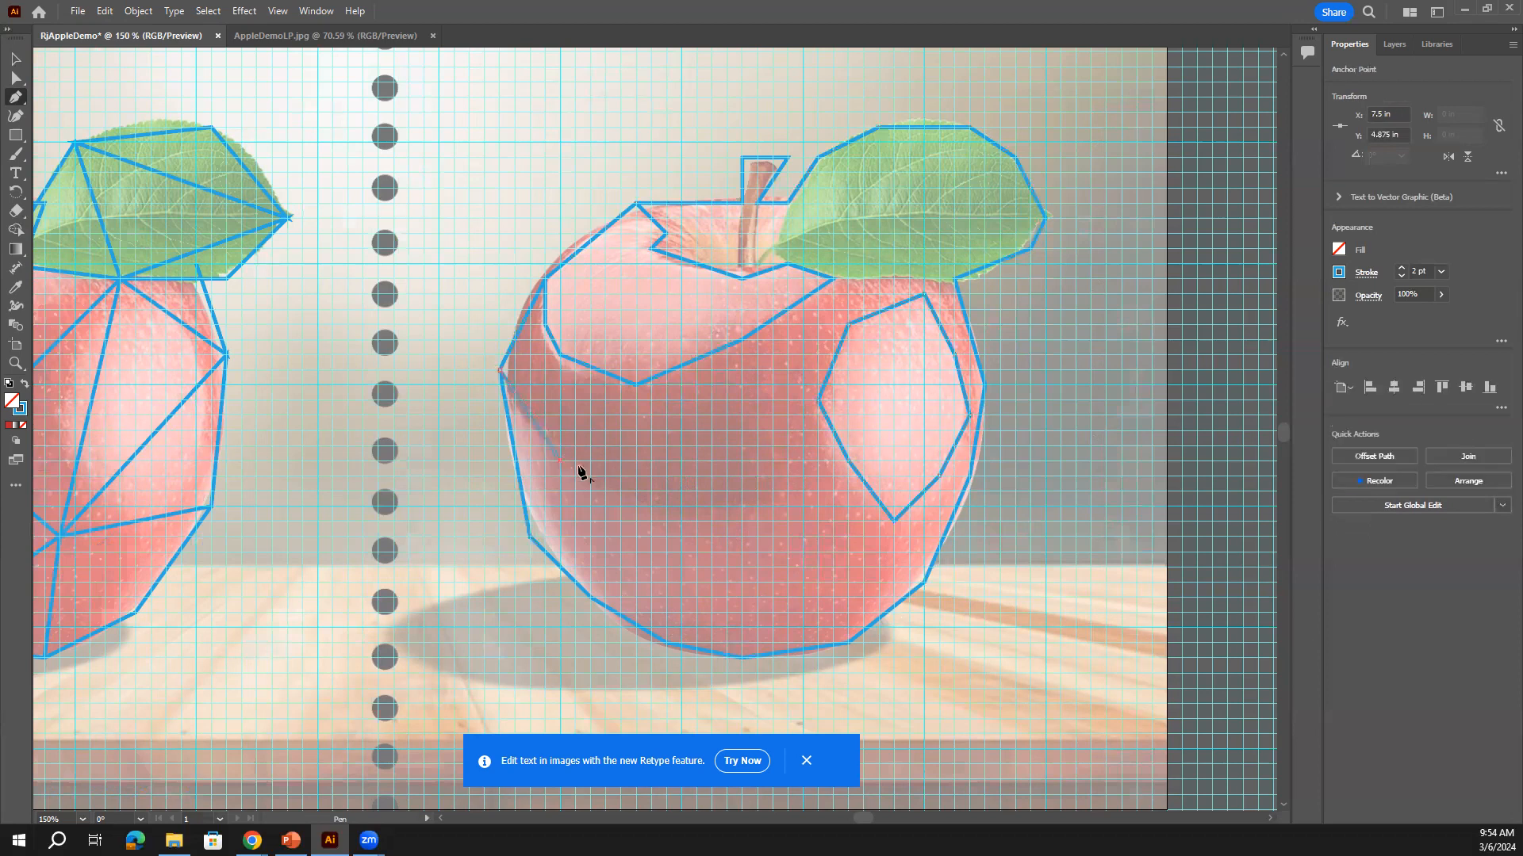
click(771, 492)
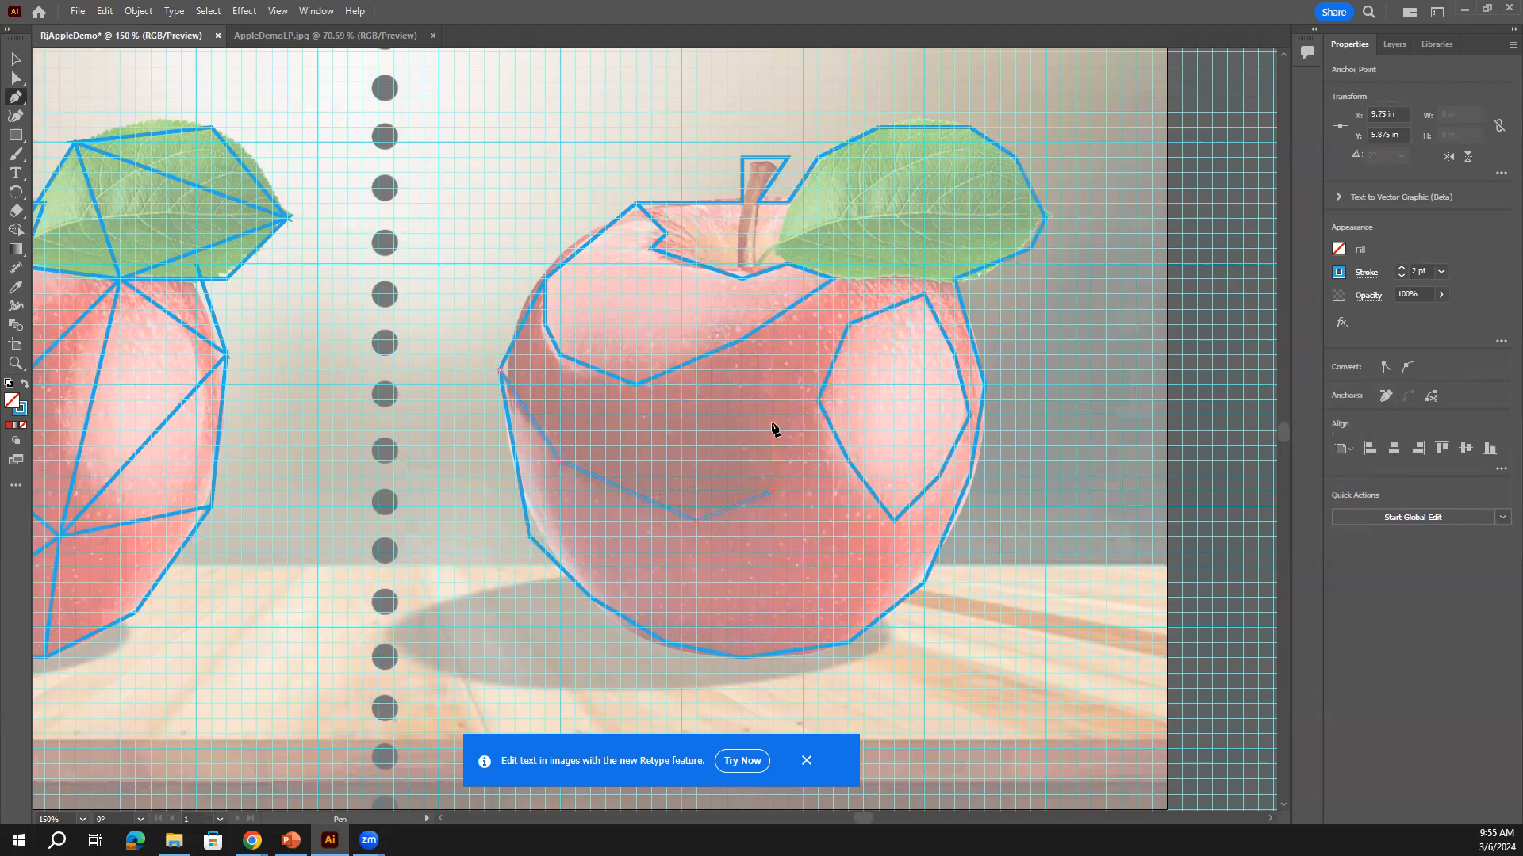
click(744, 366)
click(742, 341)
key(Escape)
Outline the stem and draw a line along the leaf's lower edge
click(740, 264)
click(758, 264)
click(758, 204)
ctrl+click(741, 204)
ctrl+click(744, 262)
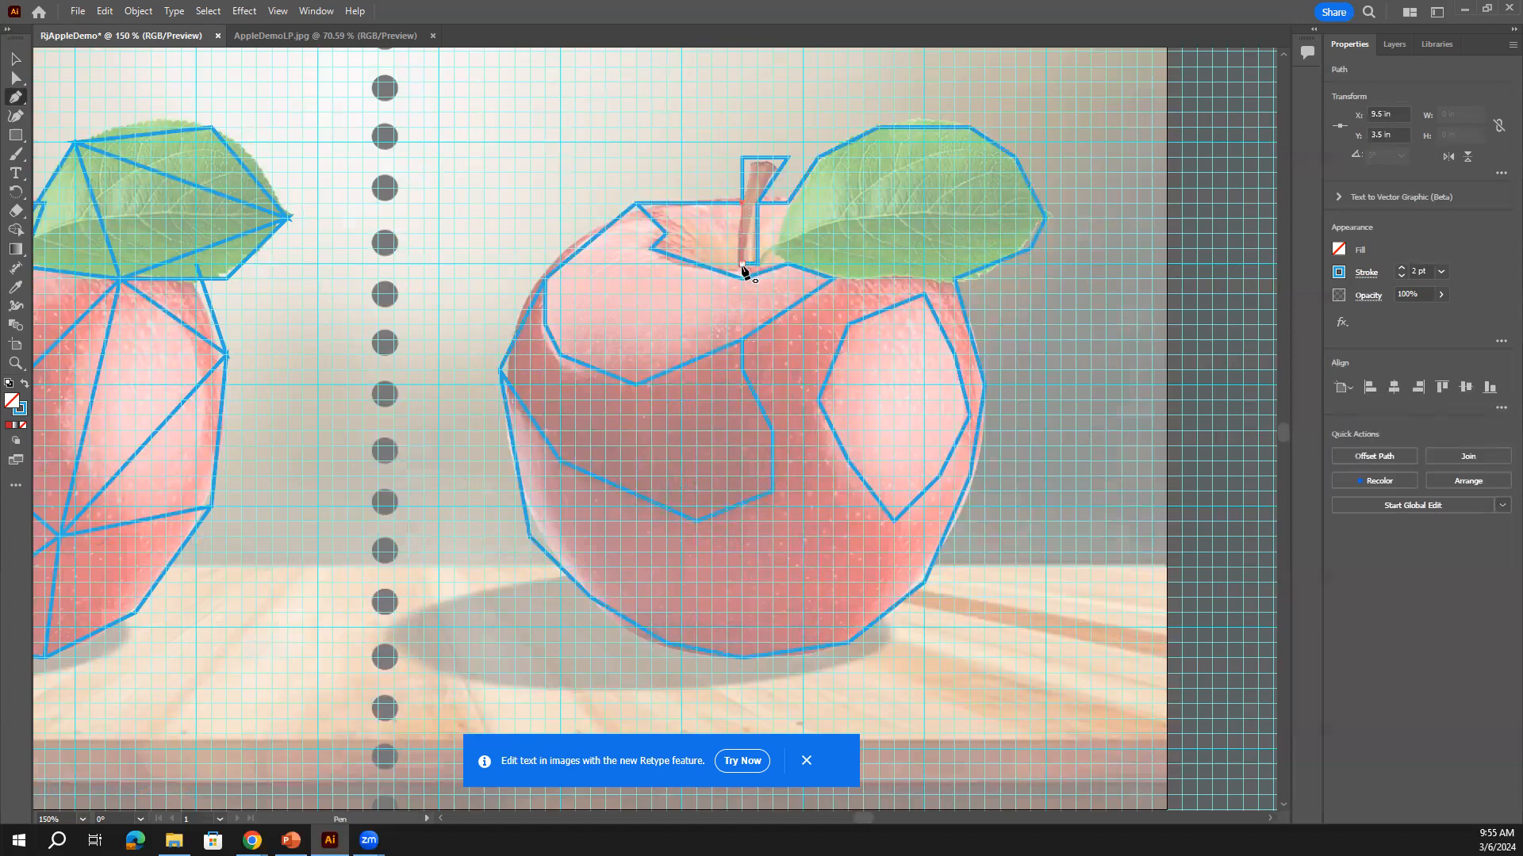
click(788, 205)
click(773, 249)
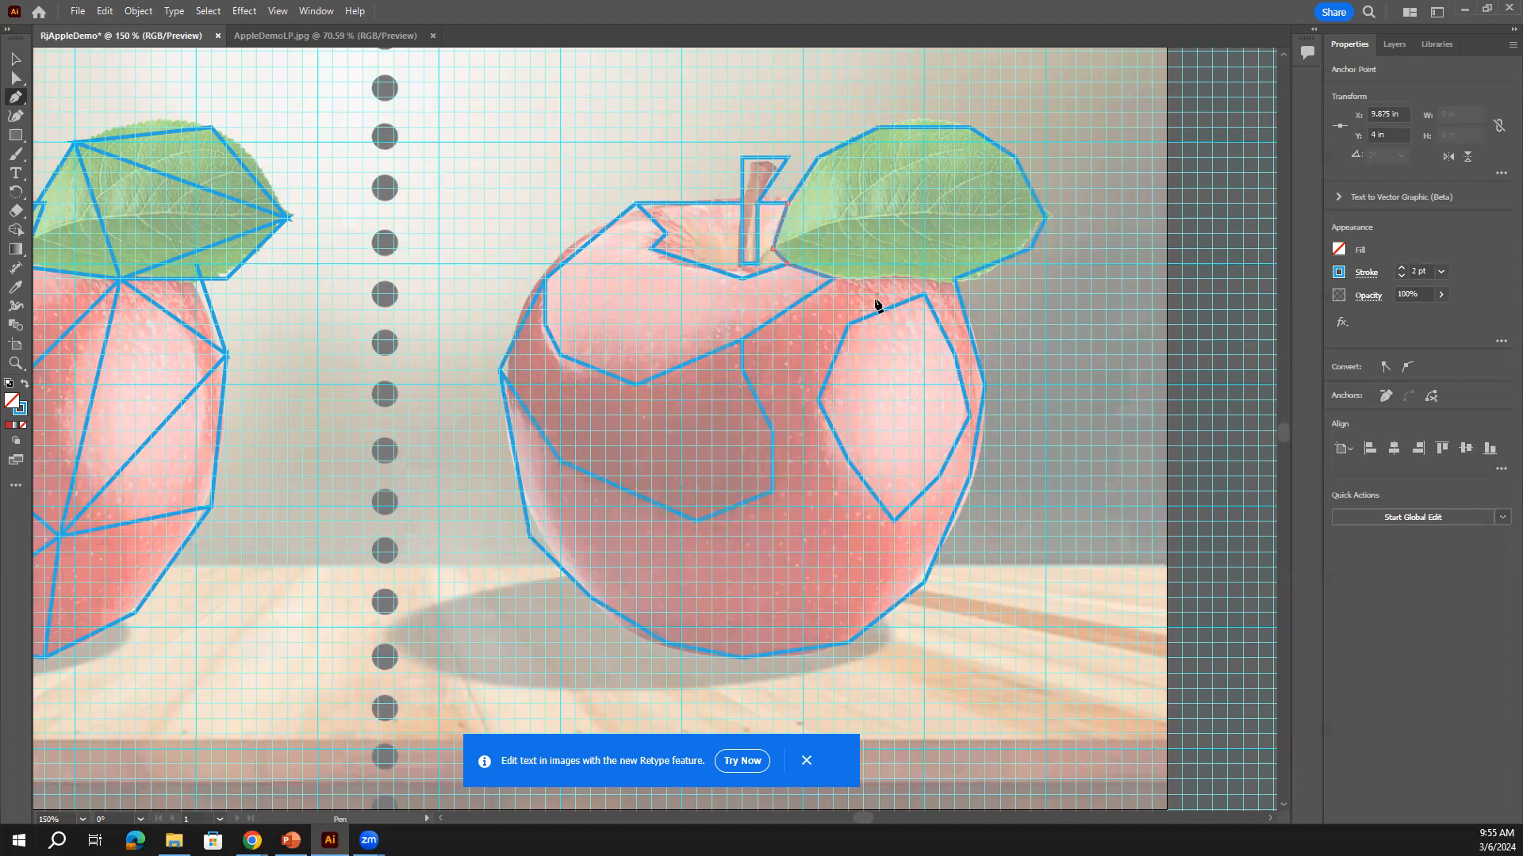
click(833, 280)
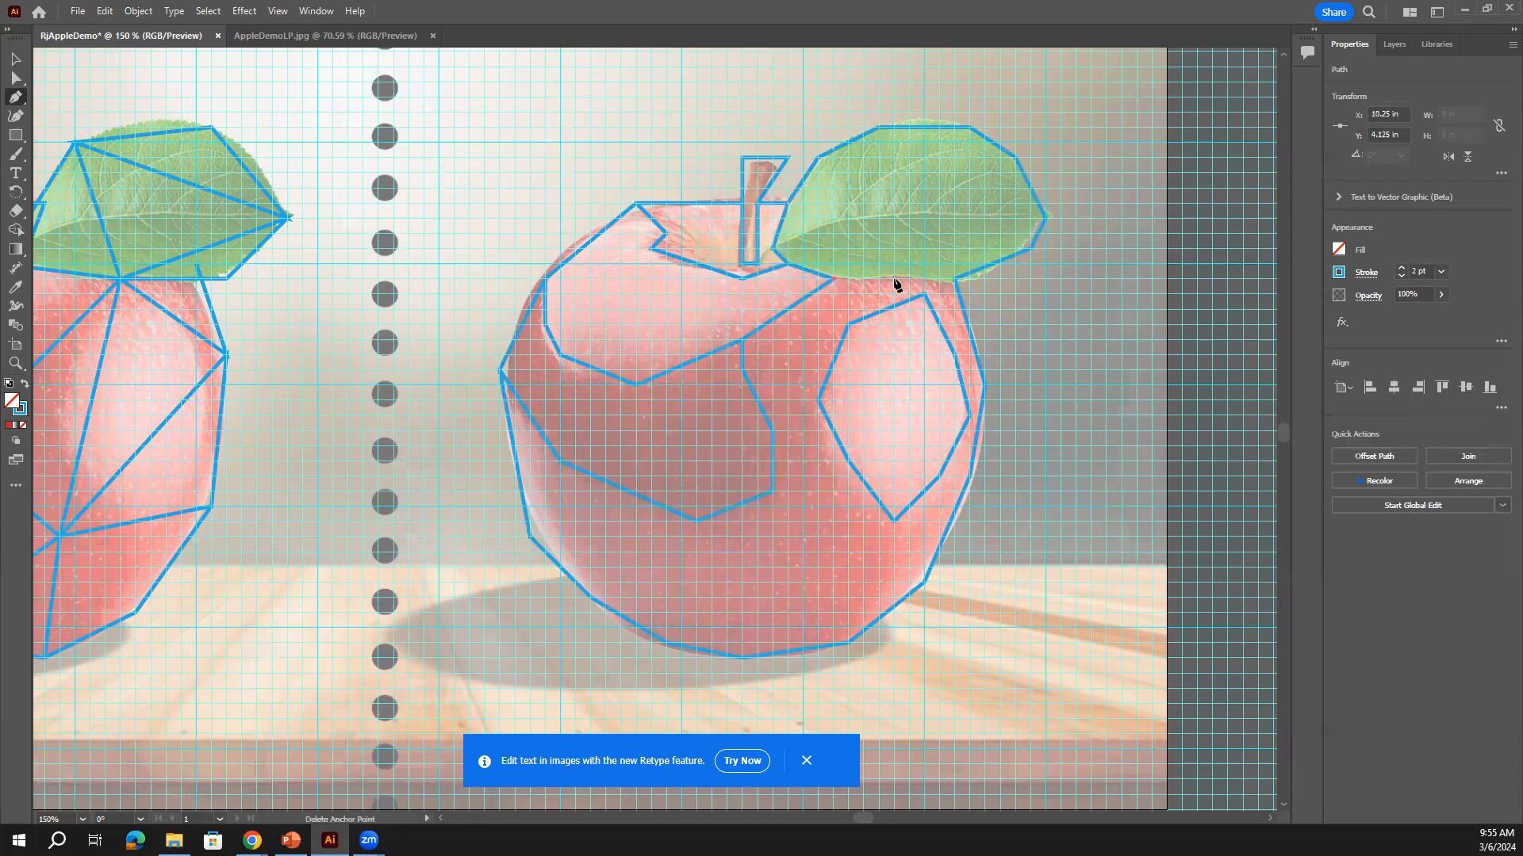
click(958, 281)
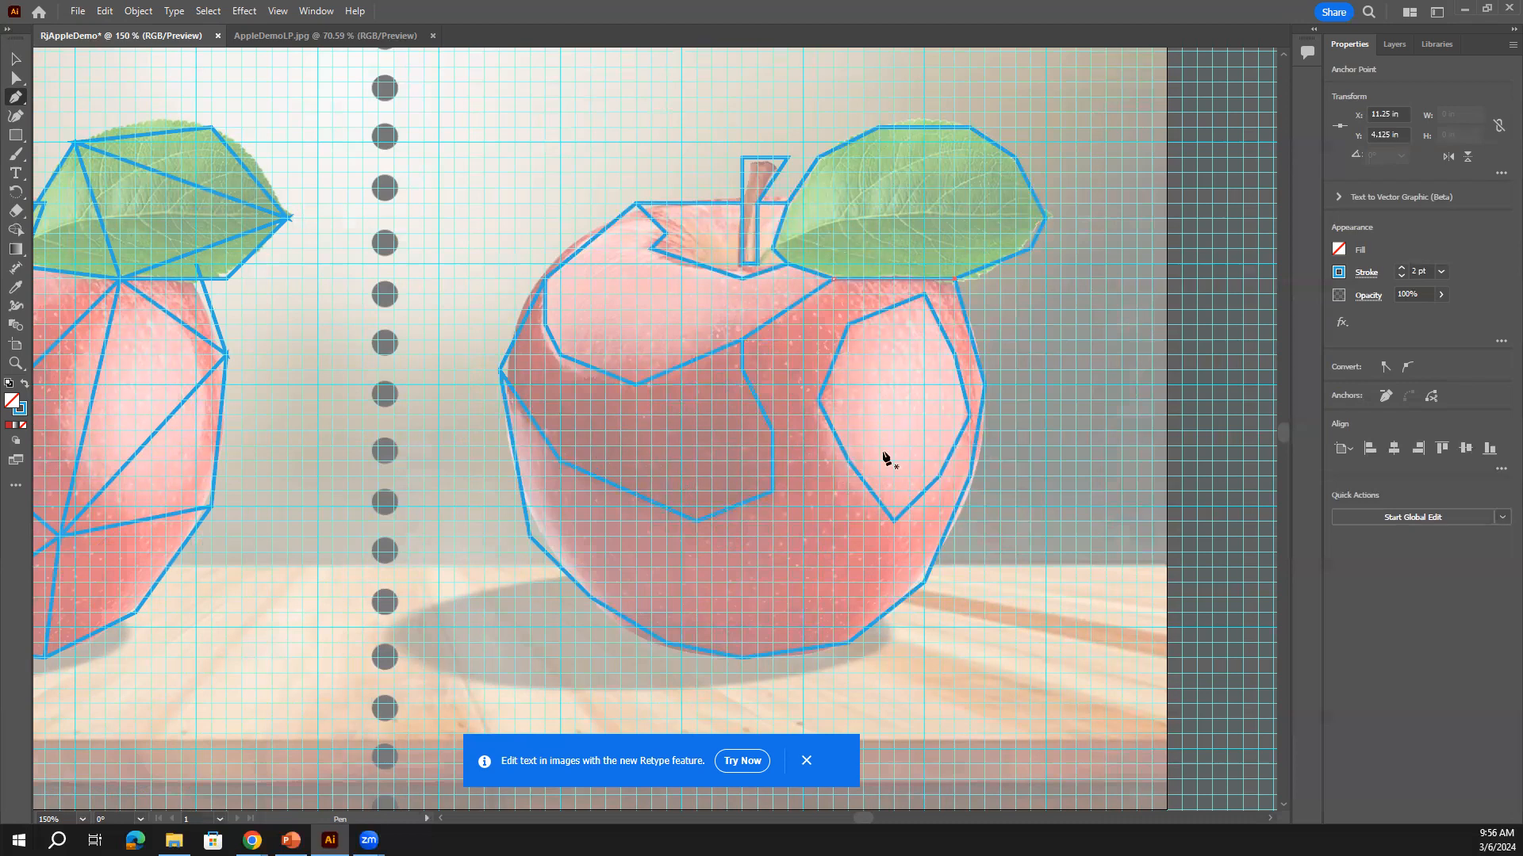
Draw facet lines from the stem base down the centre and from the leaf corner down the right side
click(743, 277)
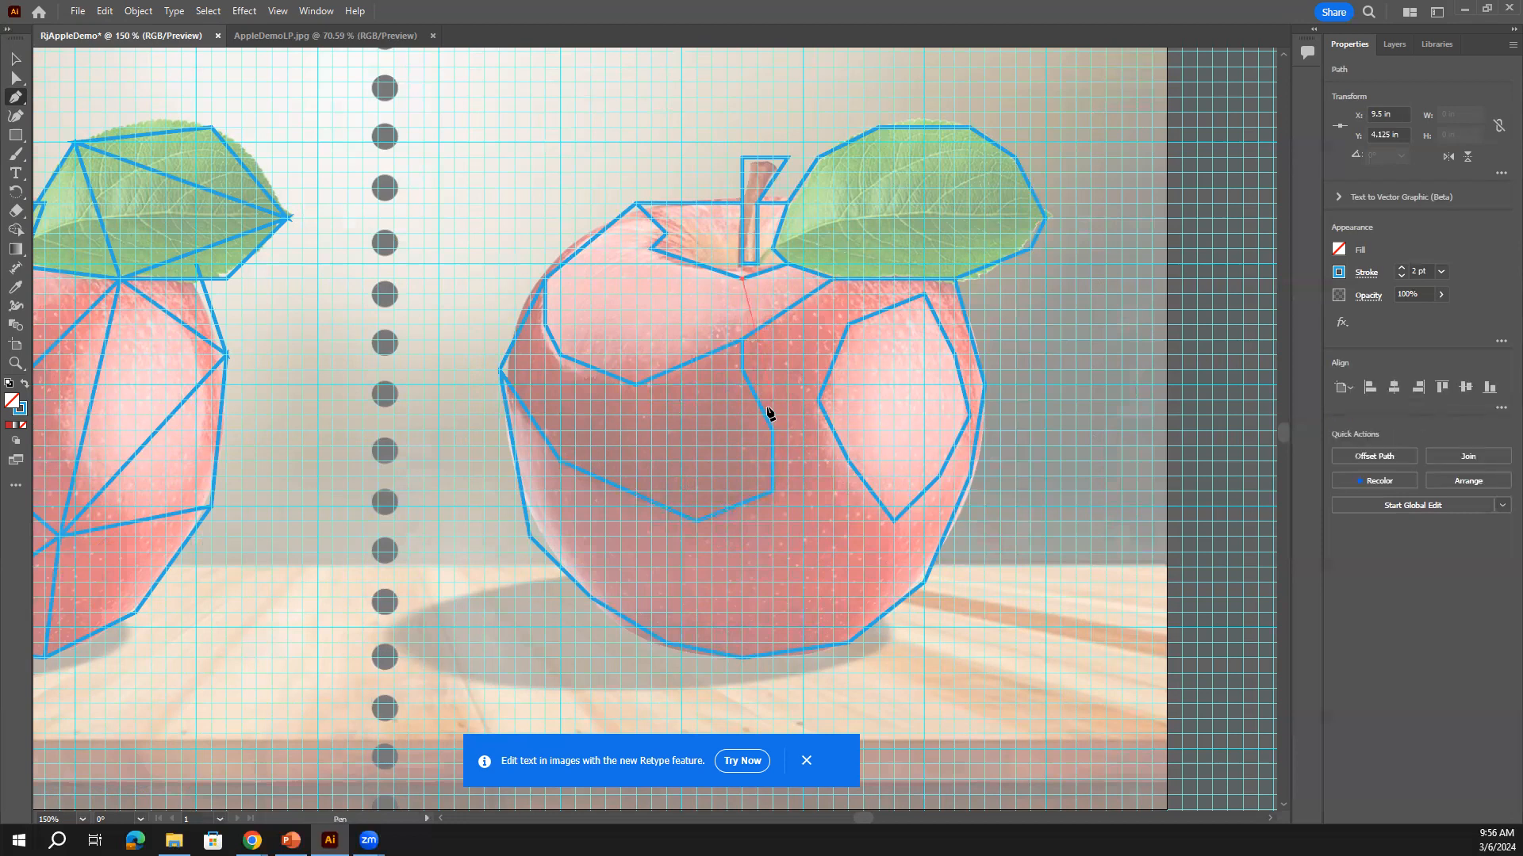
click(770, 400)
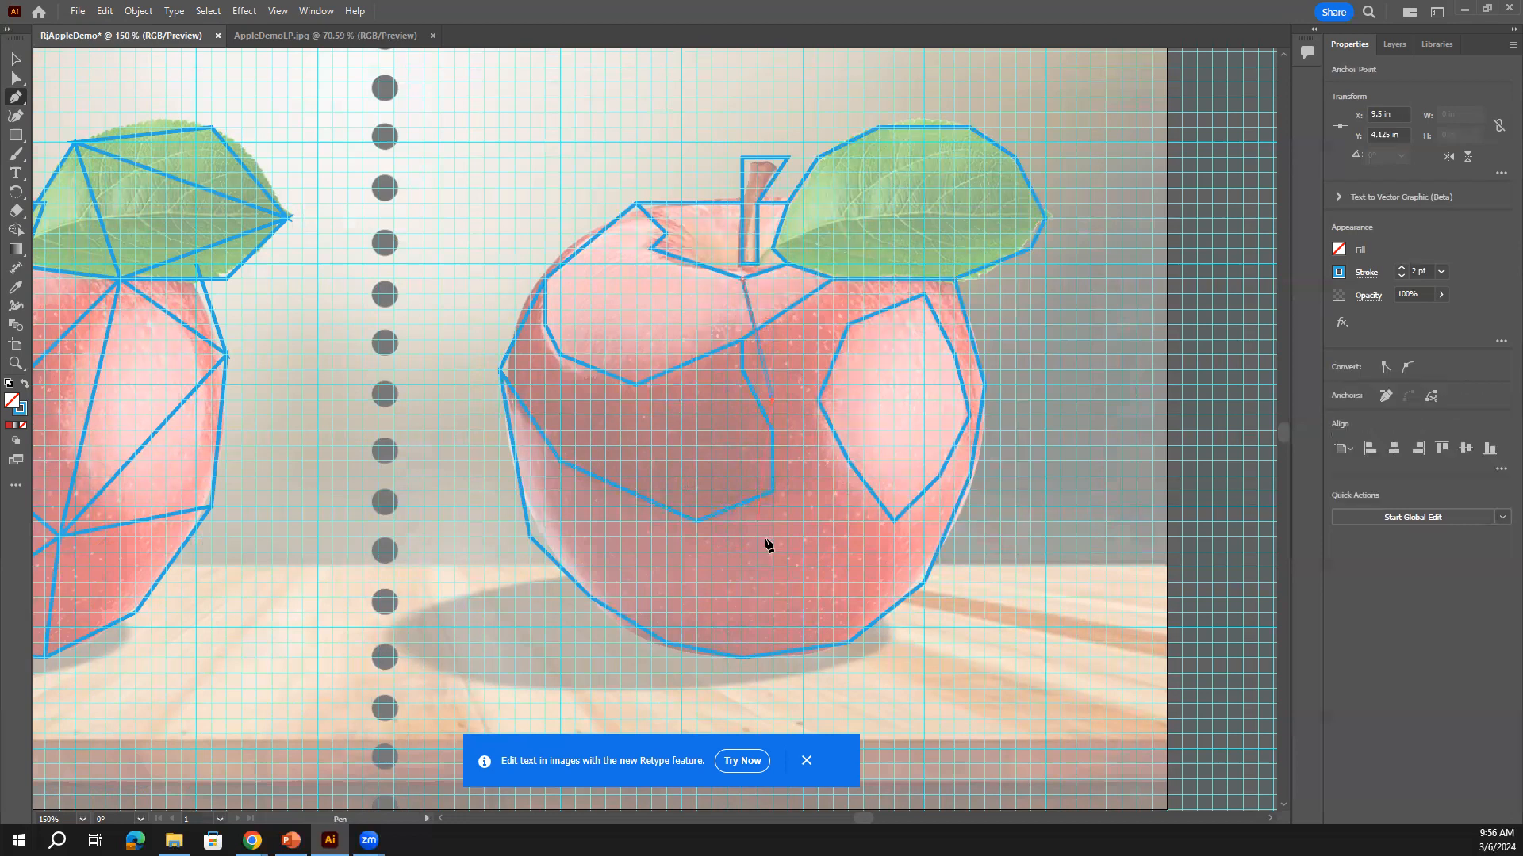
click(770, 594)
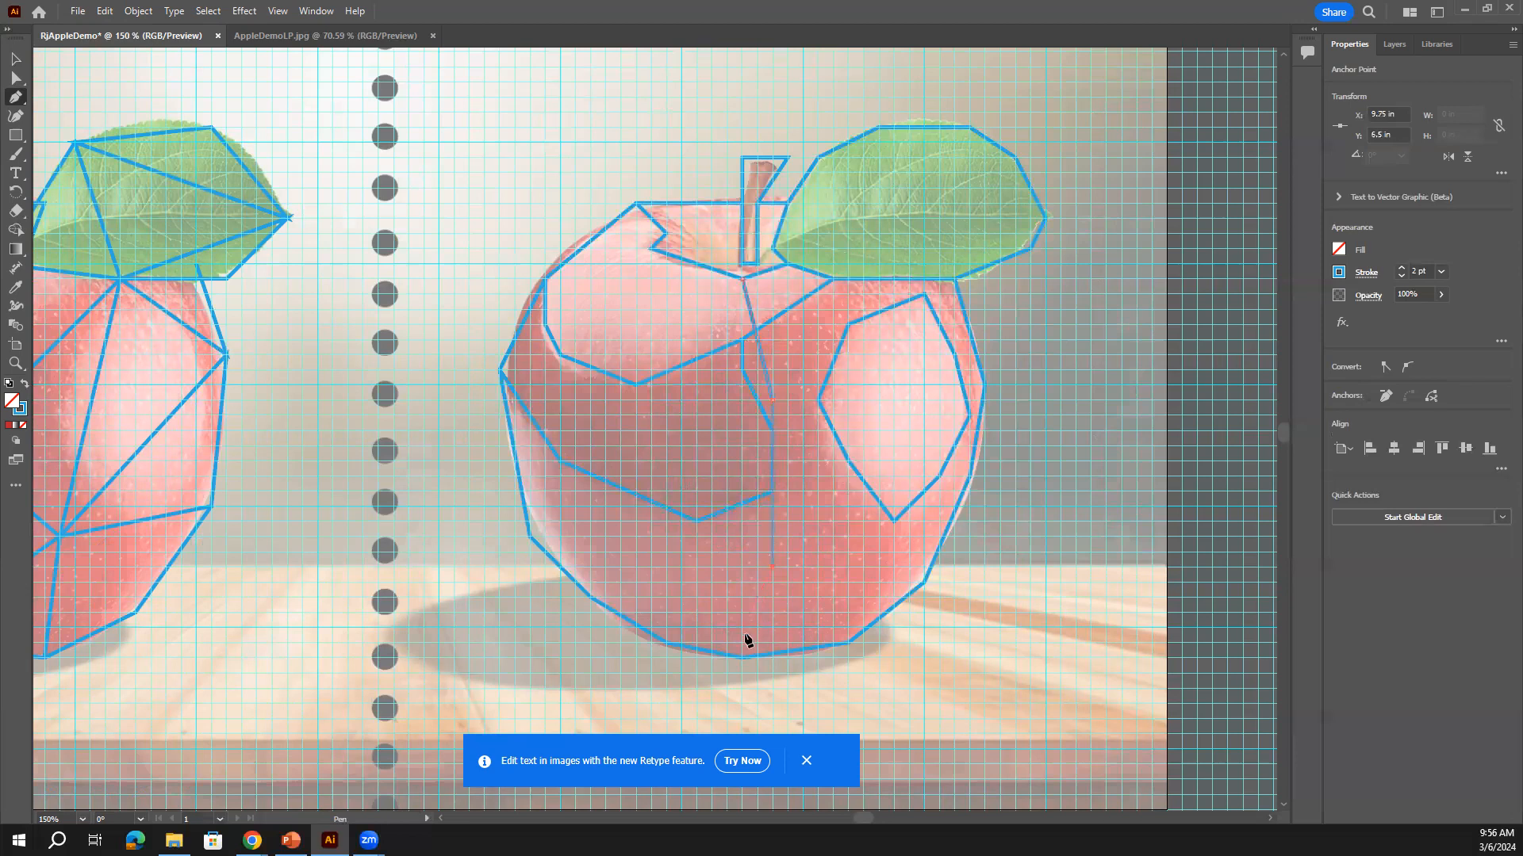
click(711, 671)
click(848, 279)
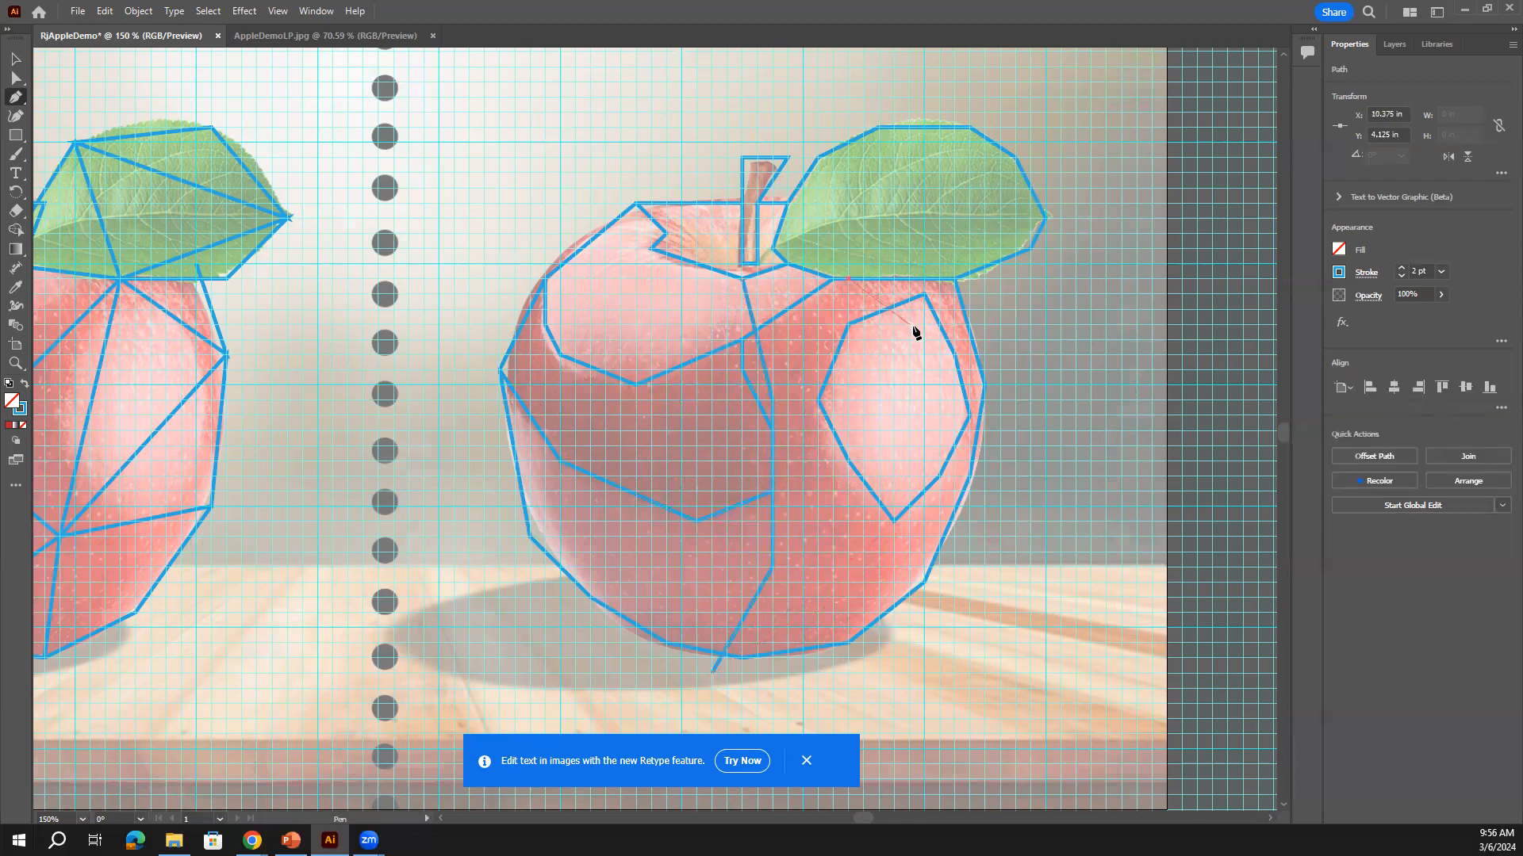
click(924, 354)
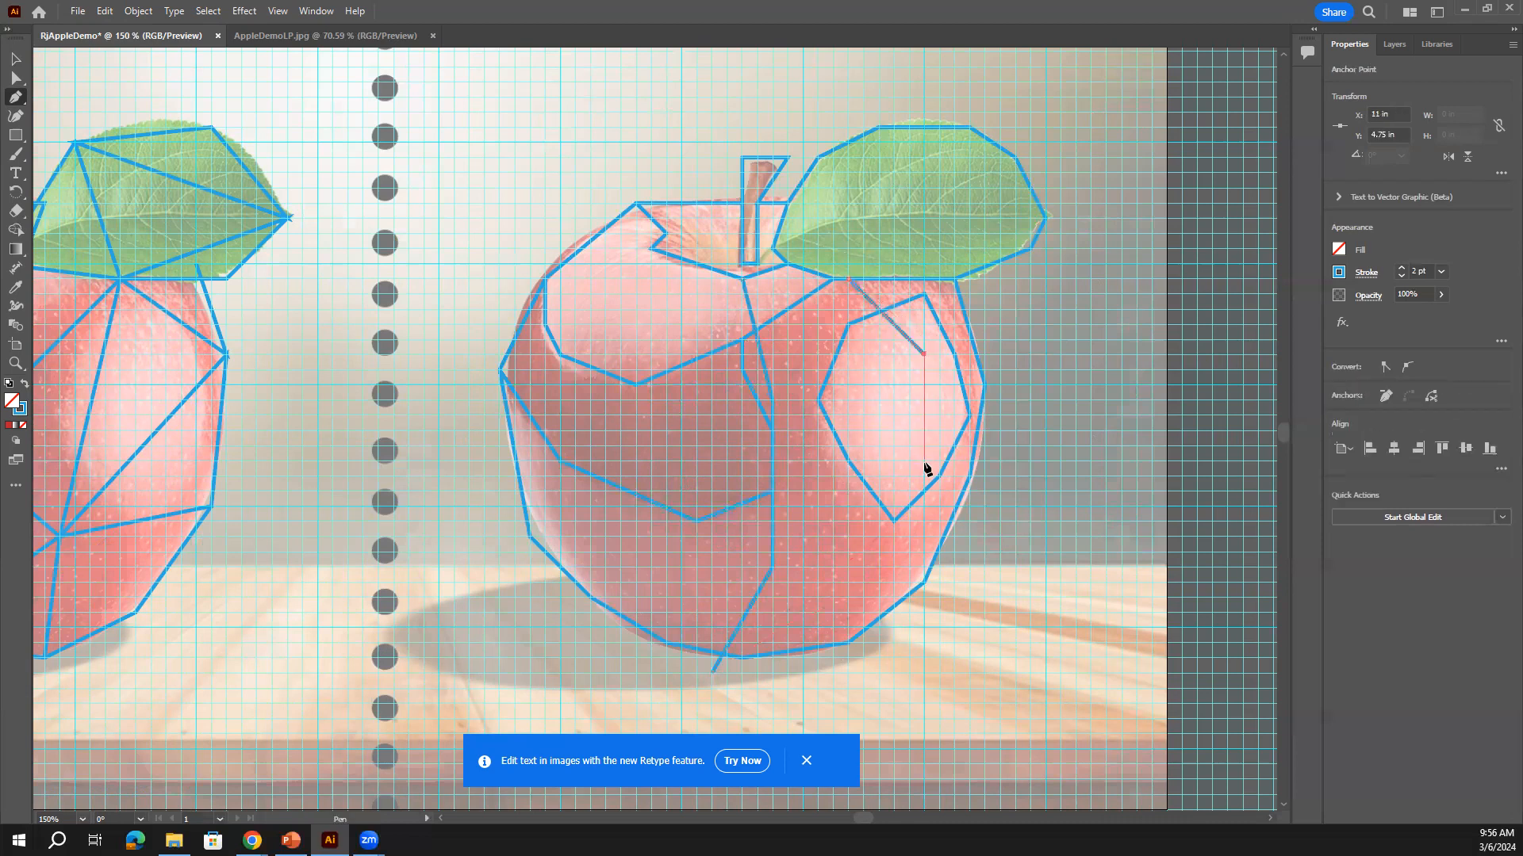
click(924, 506)
click(862, 596)
click(818, 657)
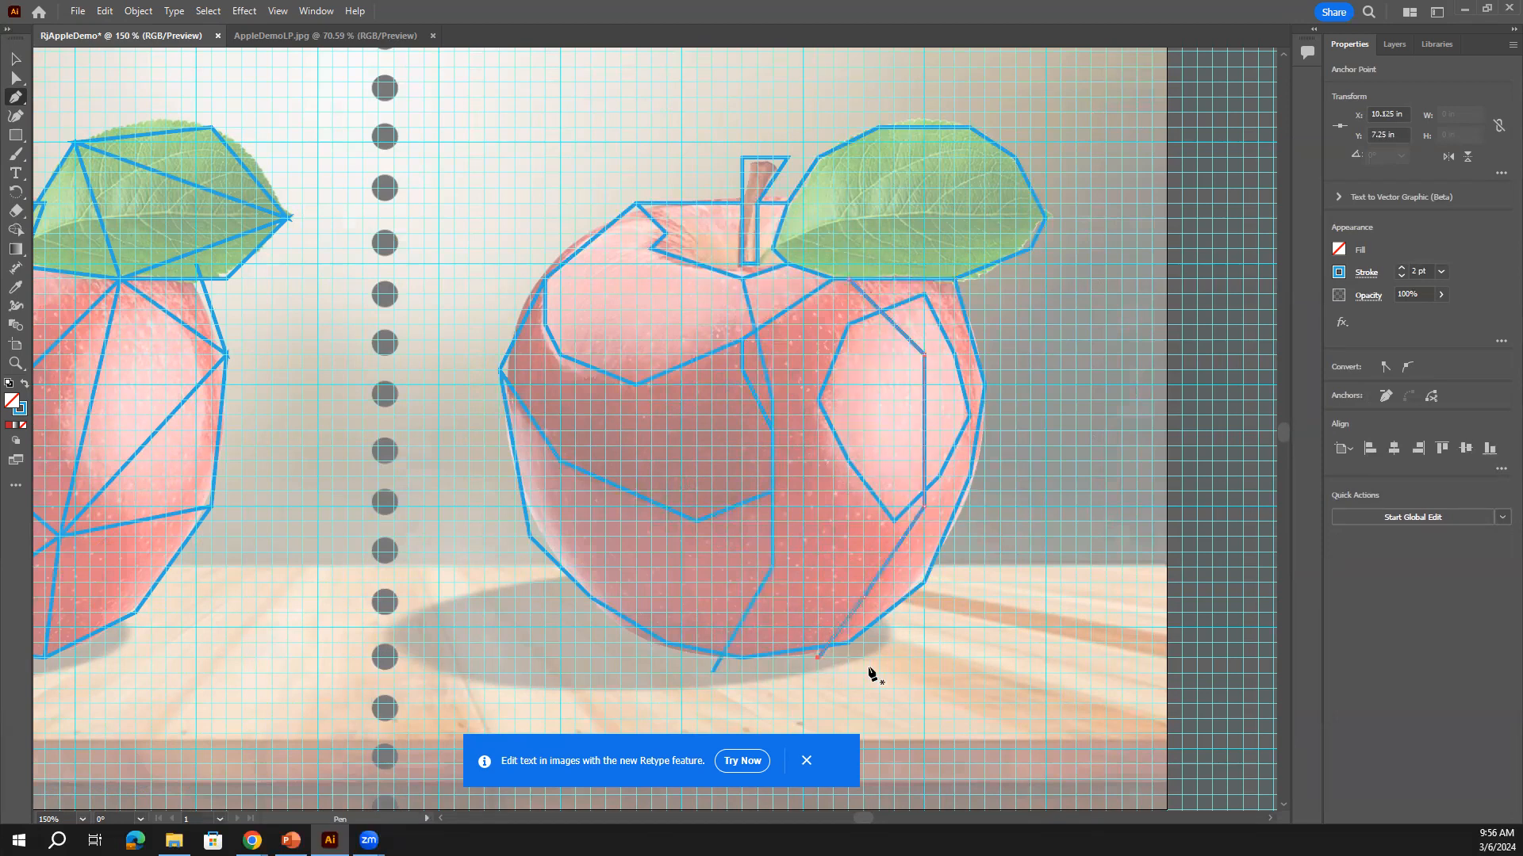
Draw a facet line from the apple's top notch down the left side to the bottom
click(651, 250)
click(607, 295)
click(575, 387)
click(590, 506)
click(636, 641)
Add a cross line from the centre line to the right edge, and another from the upper-left edge to the leaf's lower right
scroll(942, 555, up, 2)
scroll(942, 555, down, 2)
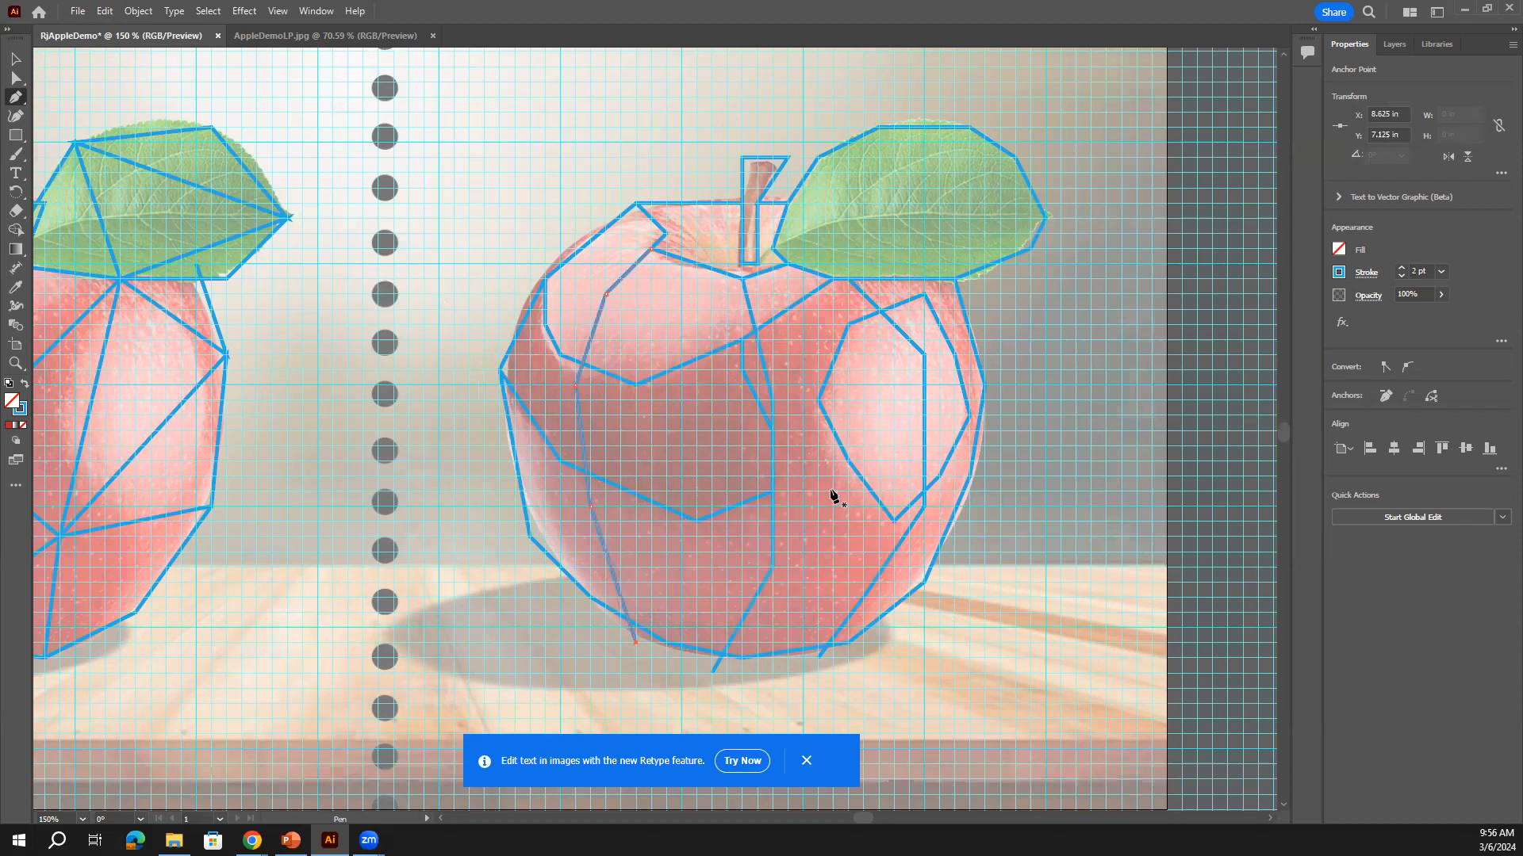
click(773, 494)
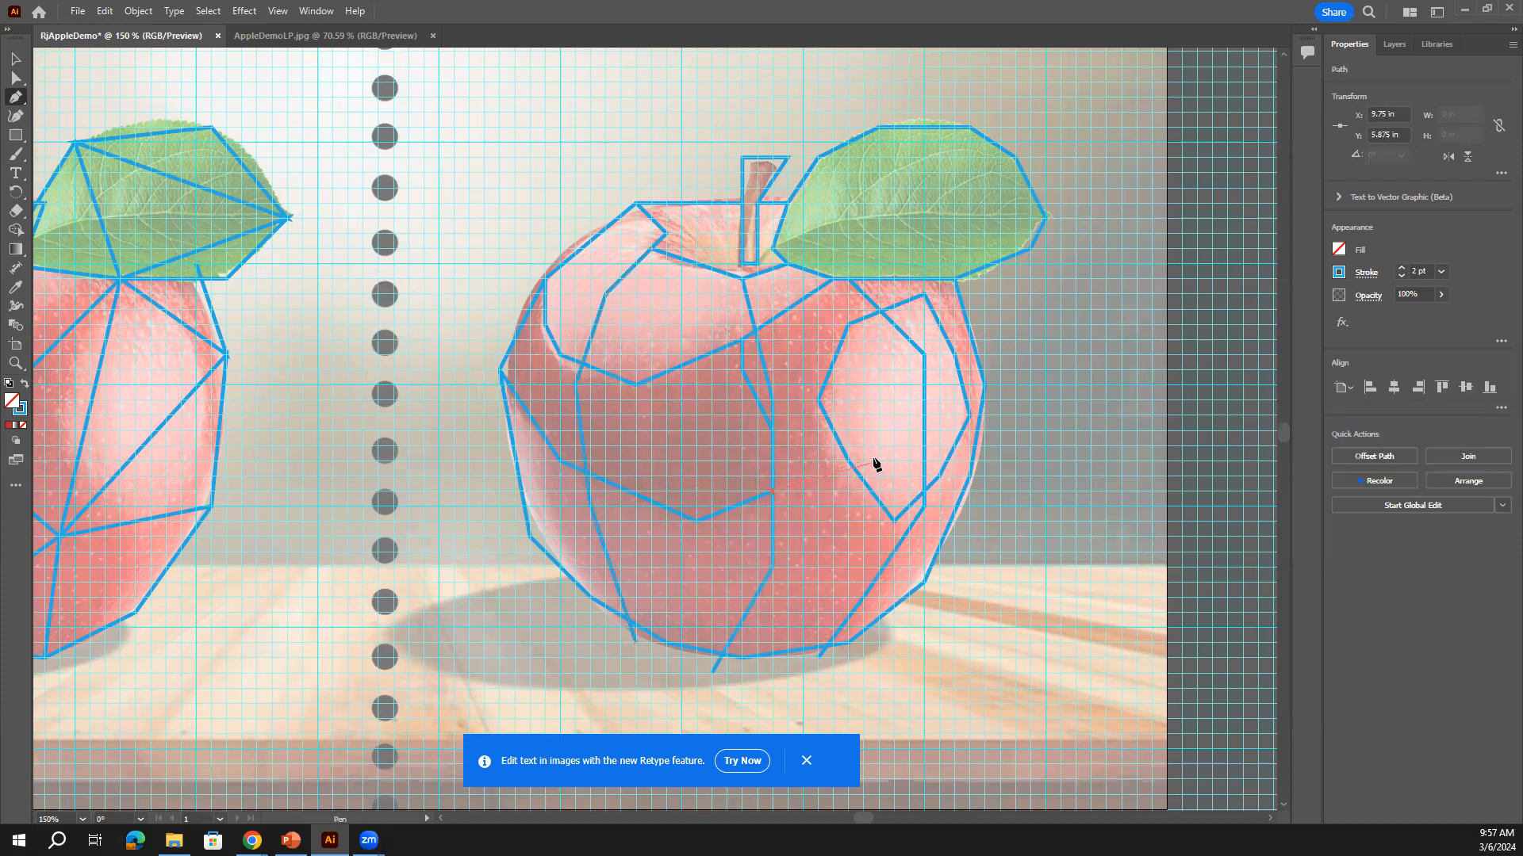
click(983, 432)
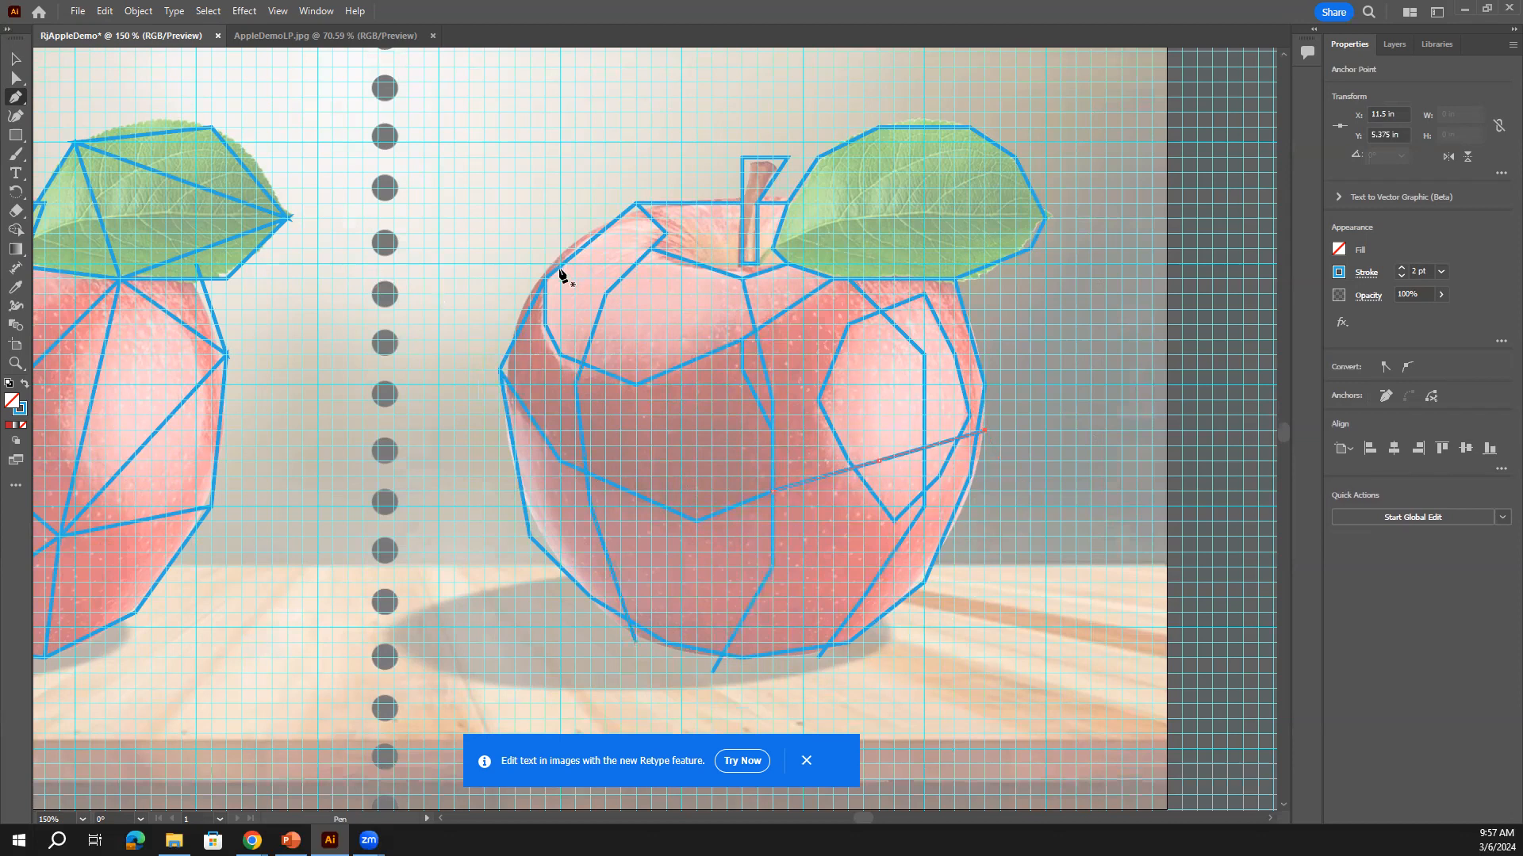
click(544, 279)
click(620, 323)
click(743, 339)
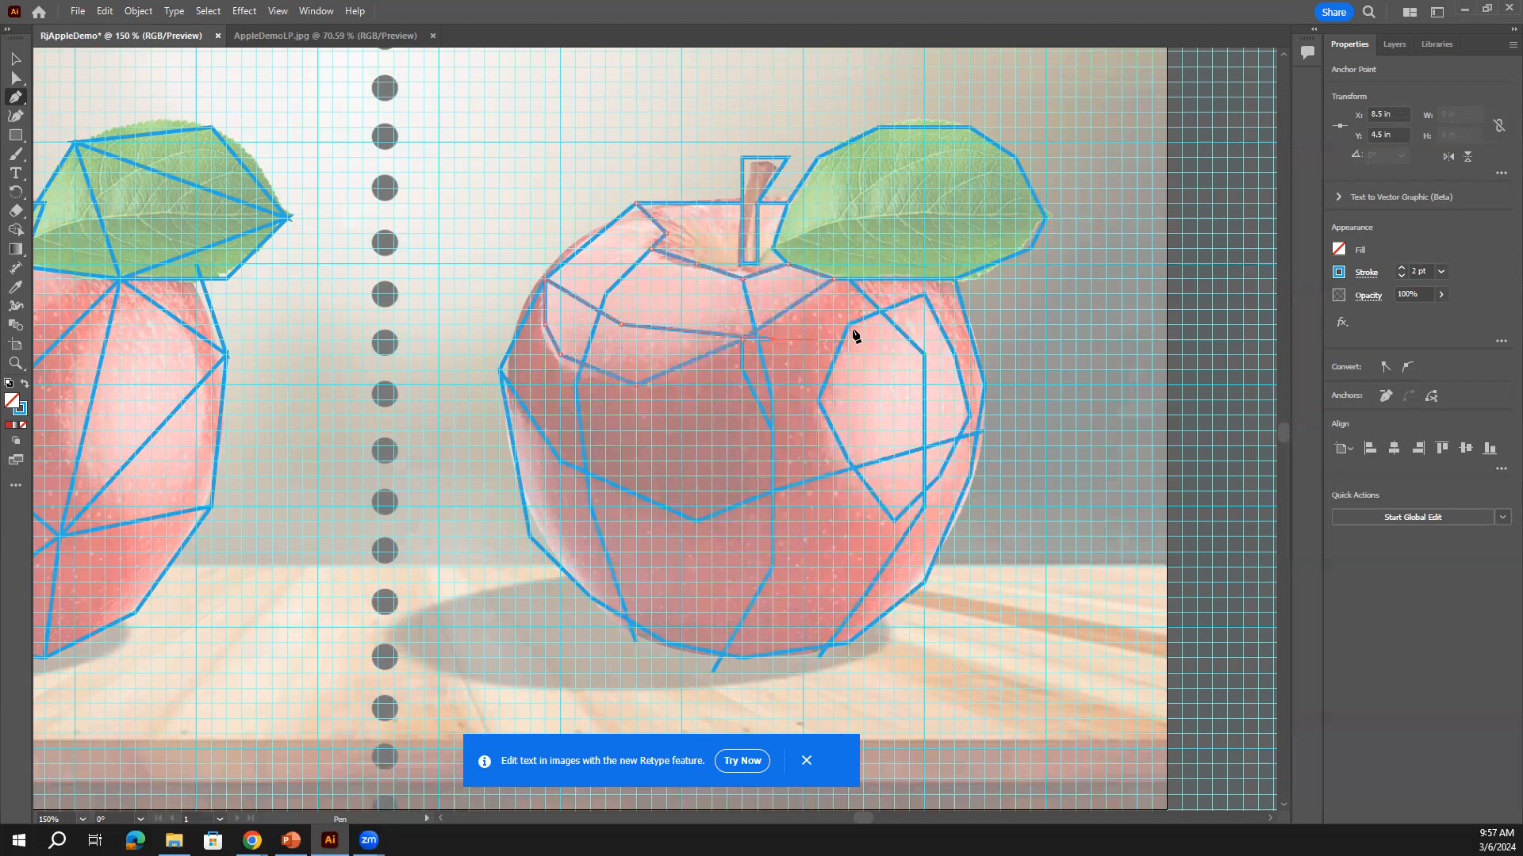
click(968, 279)
Draw a lower facet line from the apple's left edge through its bottom to the right edge
scroll(737, 402, down, 3)
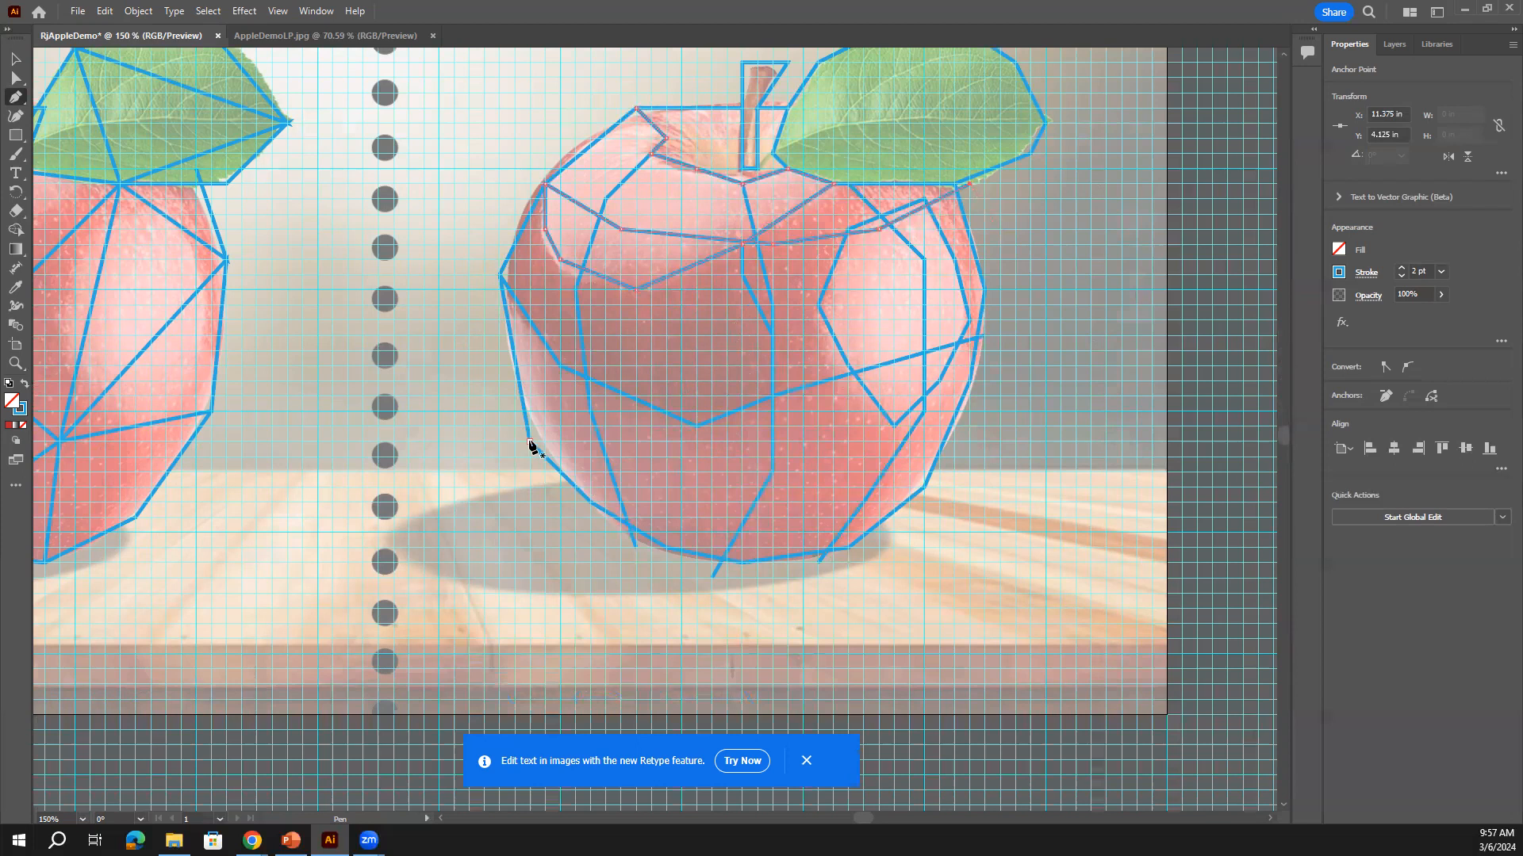
click(530, 443)
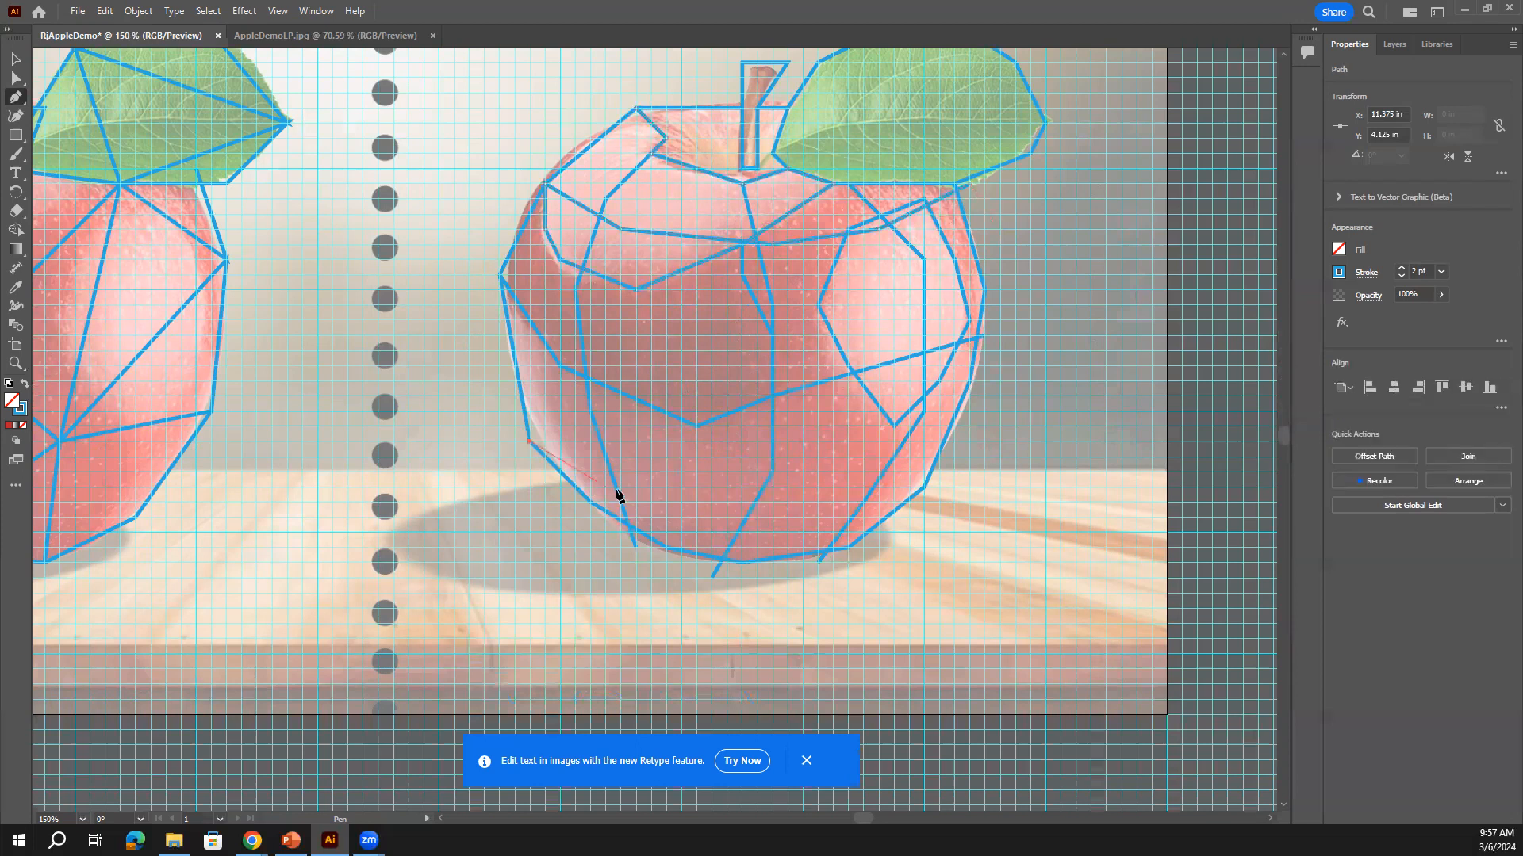
click(758, 533)
click(863, 502)
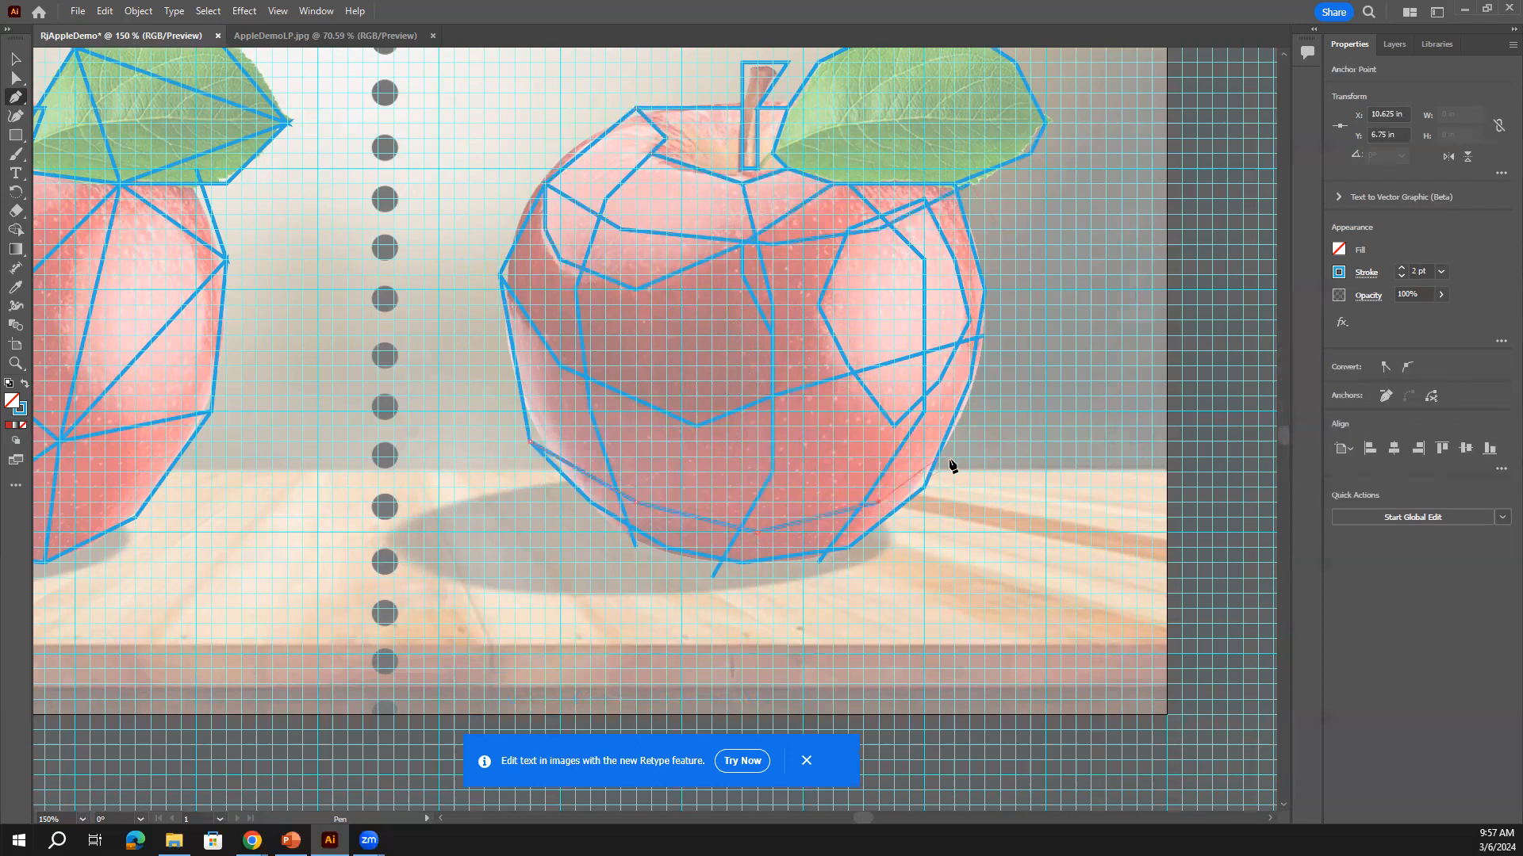
click(926, 486)
scroll(993, 538, up, 2)
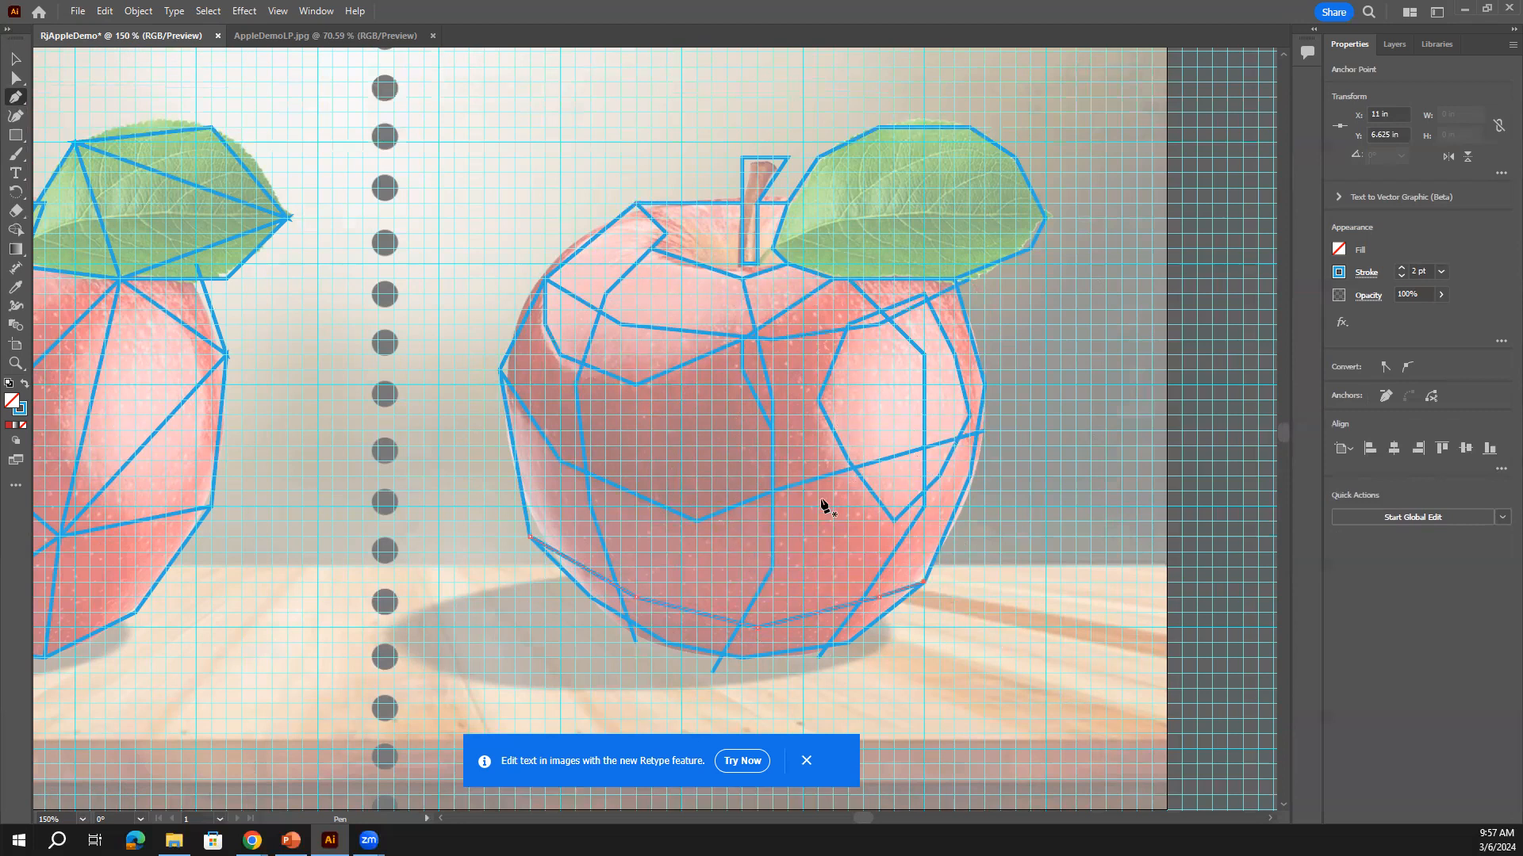
Split the leaf with two facet lines running from its top down to its lower corners
click(969, 127)
click(894, 217)
click(955, 278)
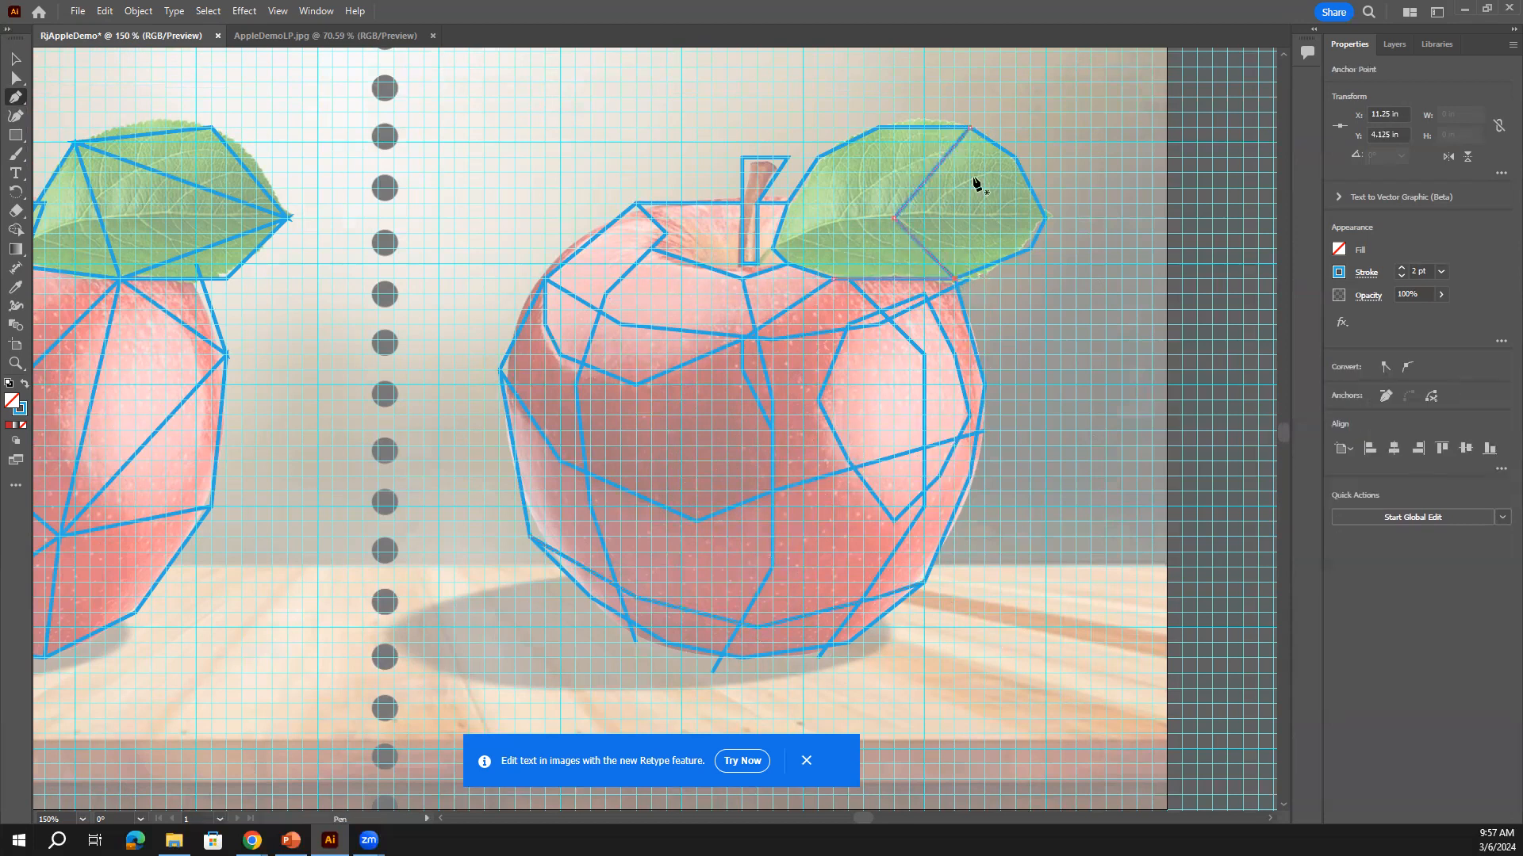
click(878, 128)
click(802, 233)
click(833, 278)
Connect the apple's top edge and top notch to the stem base, then close the stem outline
click(697, 203)
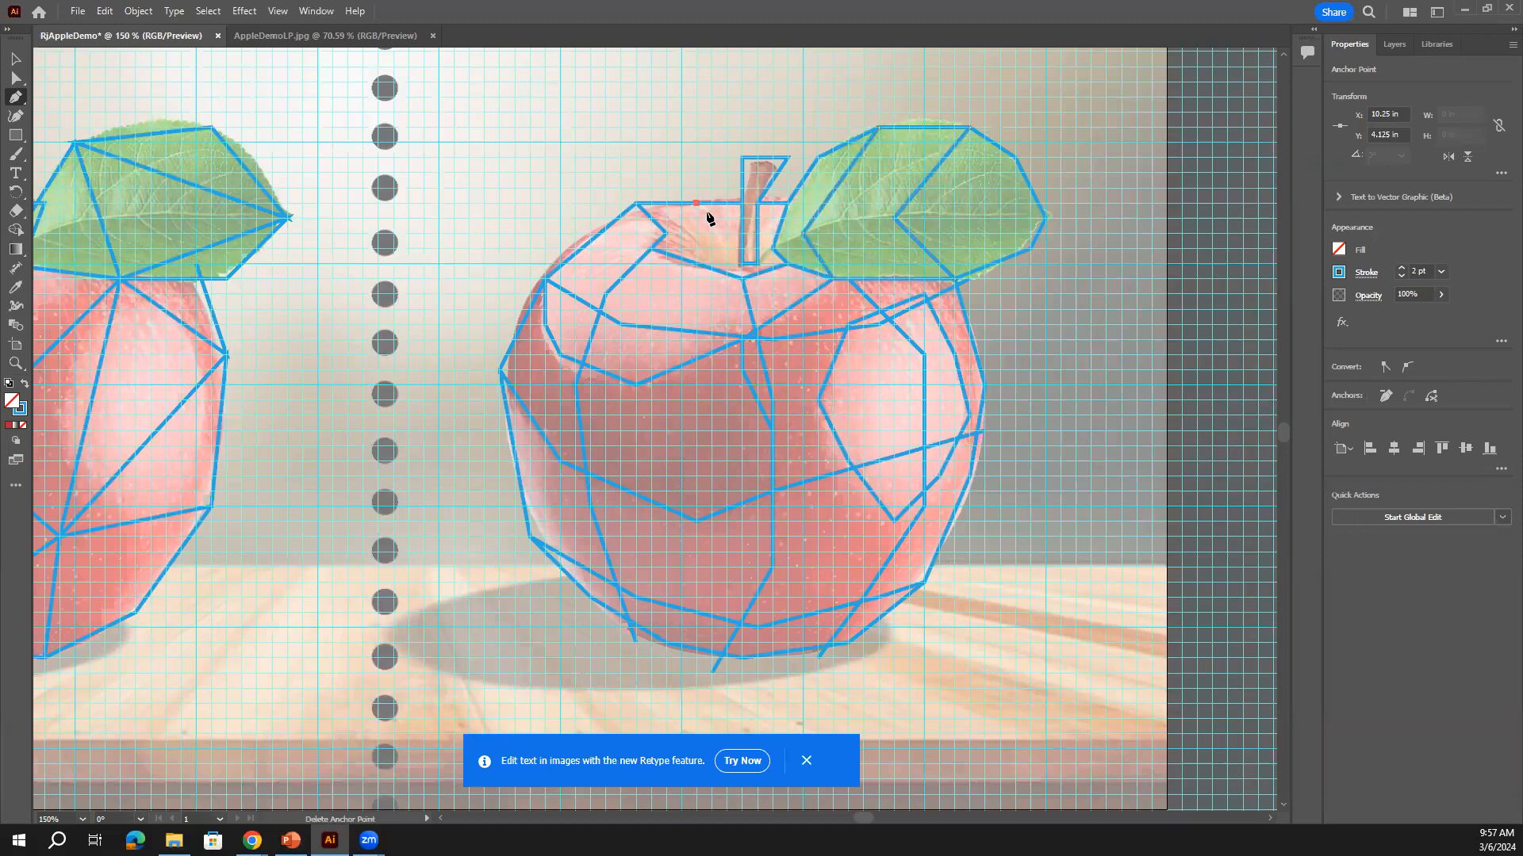
click(743, 269)
key(Escape)
click(668, 234)
click(697, 234)
click(743, 267)
key(Escape)
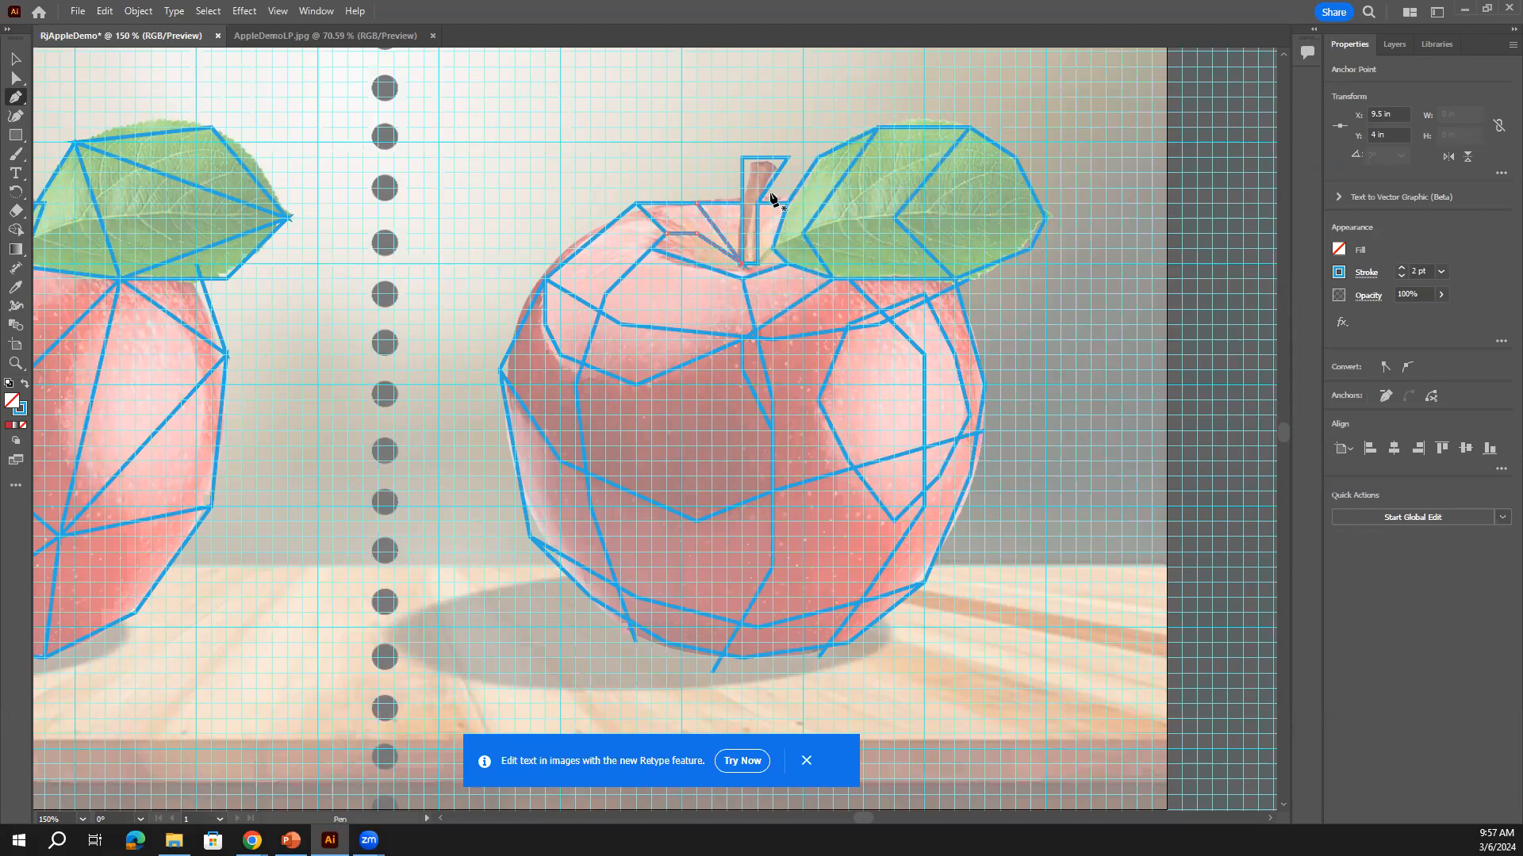
click(742, 159)
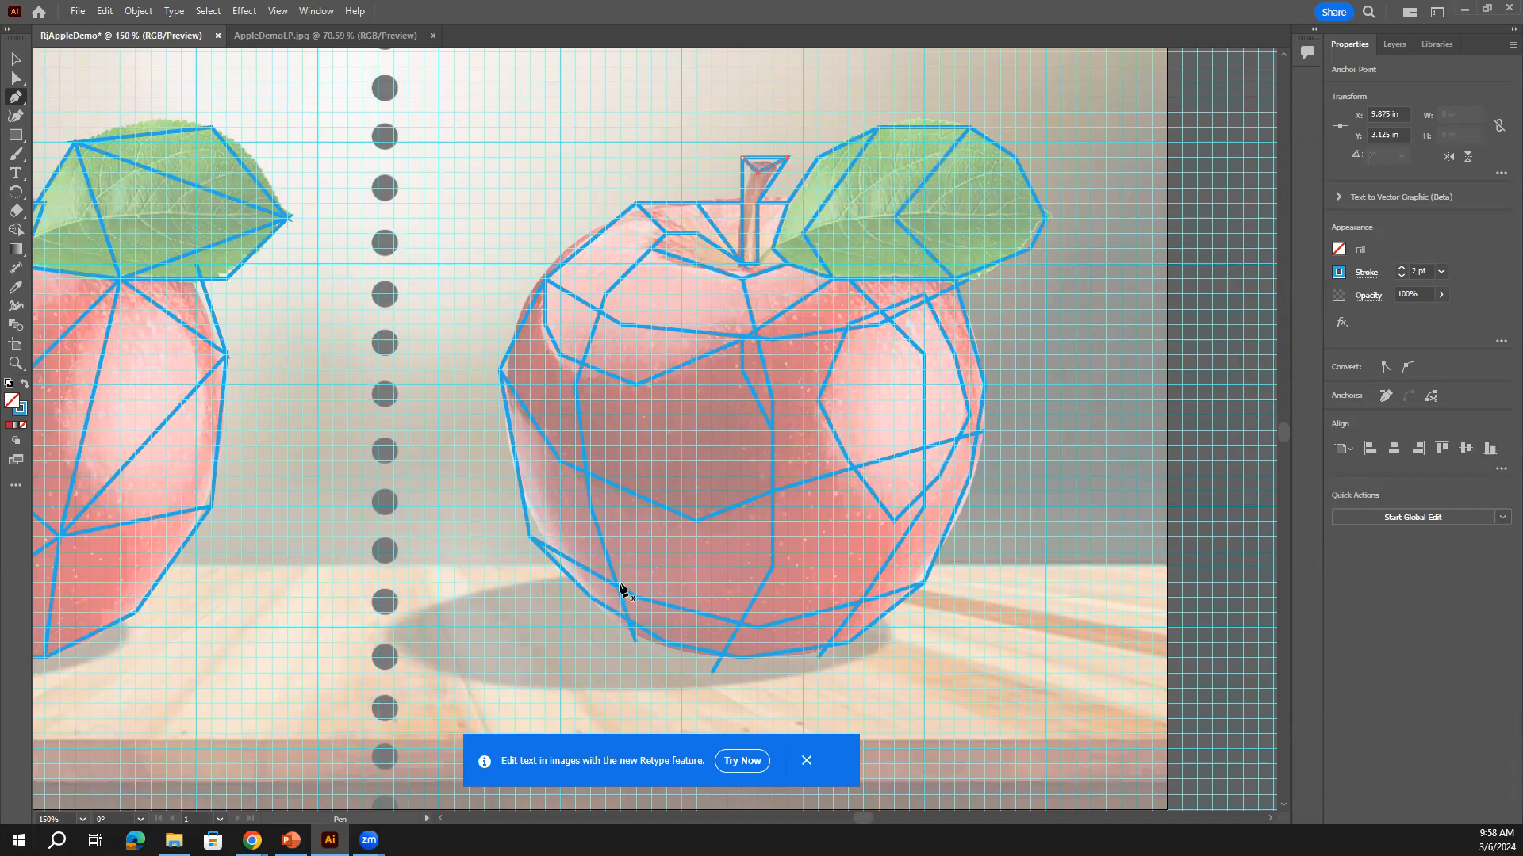
Draw a facet line to the apple's left edge and close a lower-right line on an existing anchor
click(621, 587)
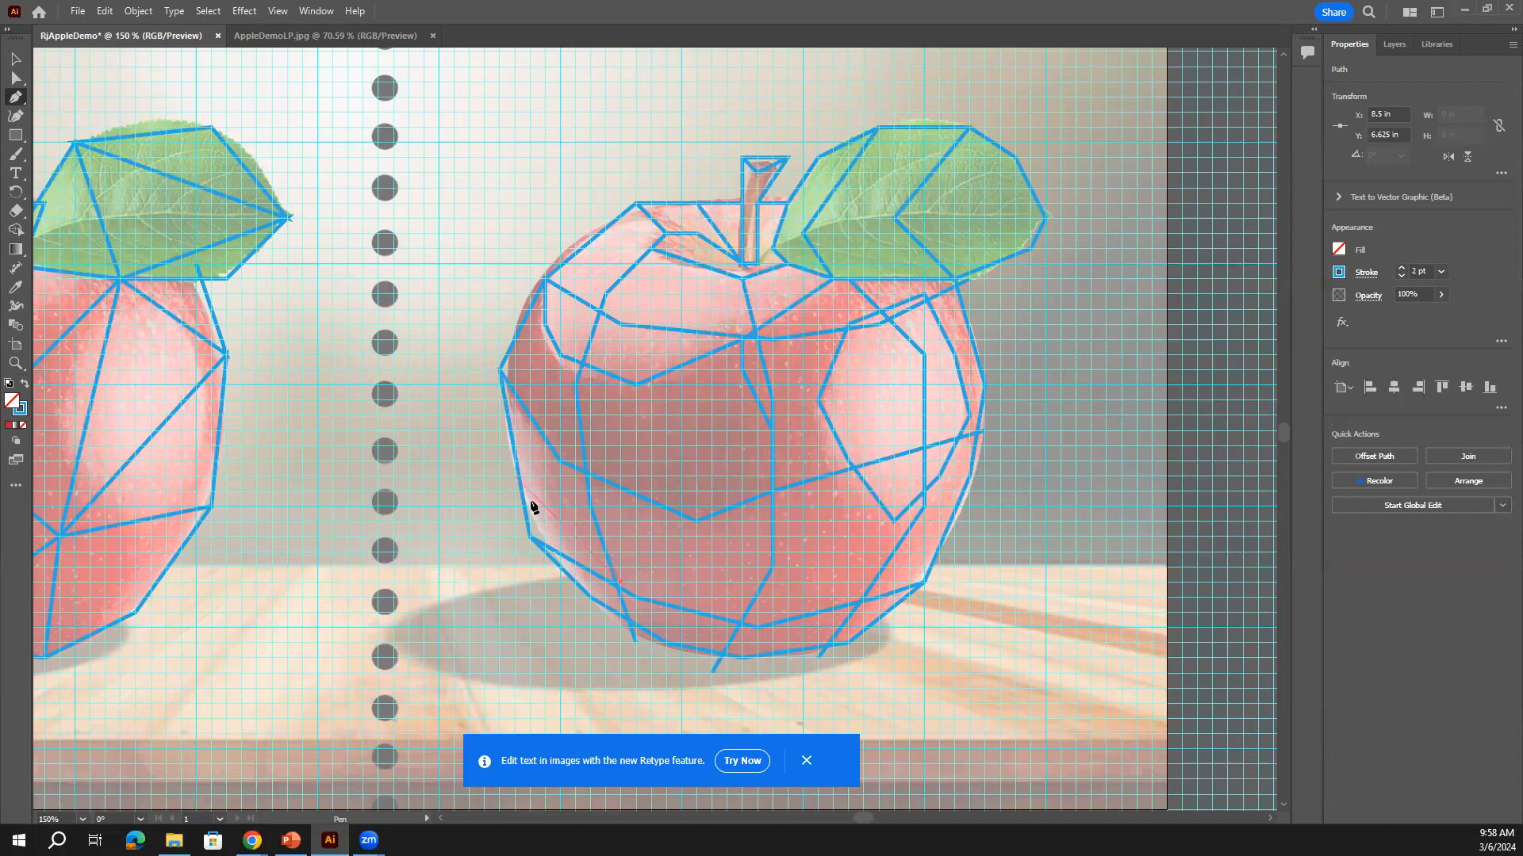
click(510, 389)
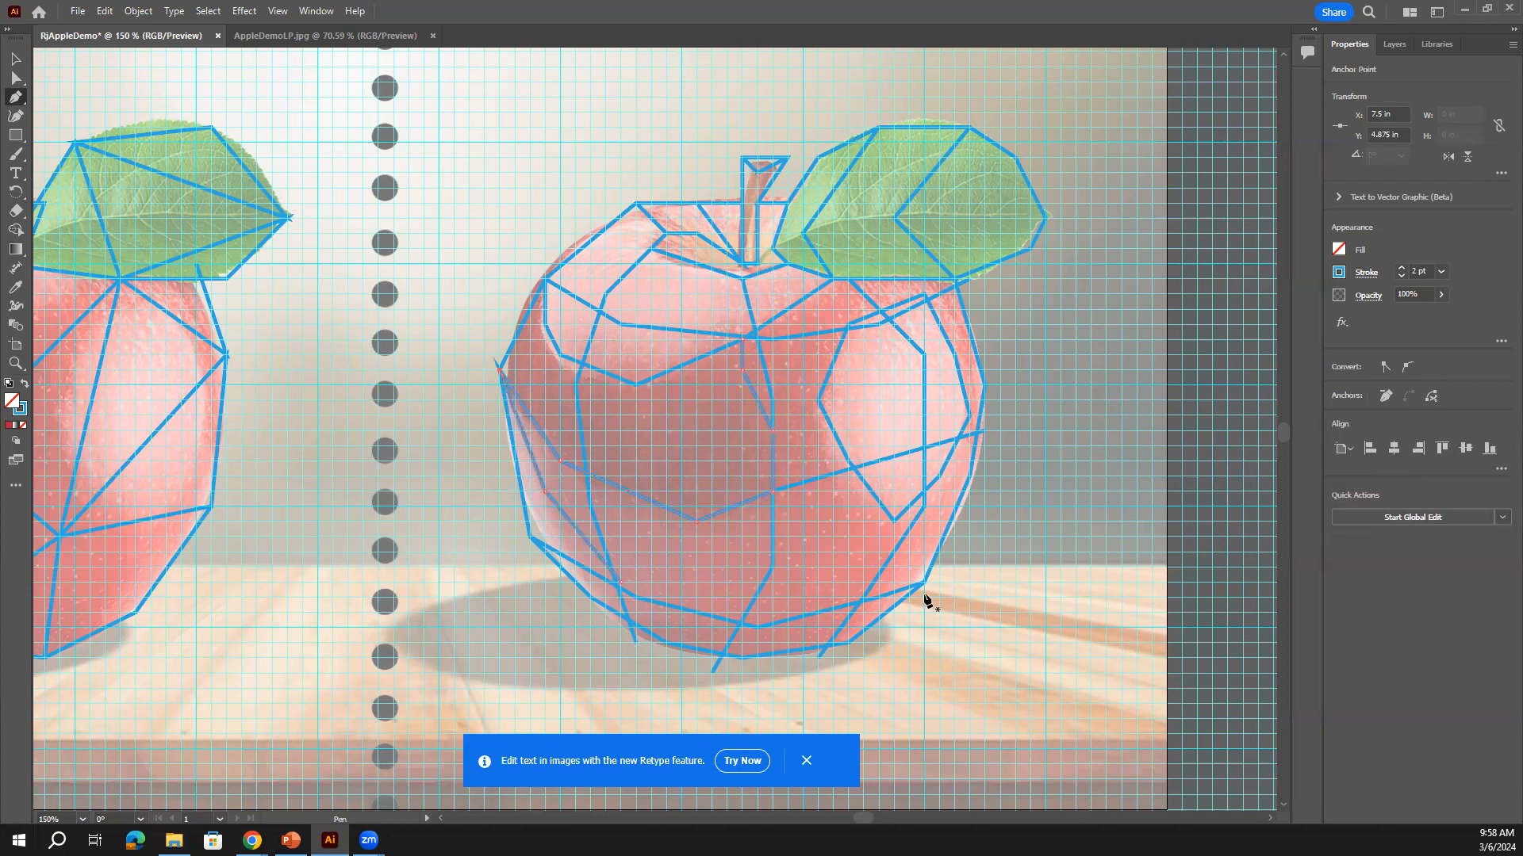
click(918, 555)
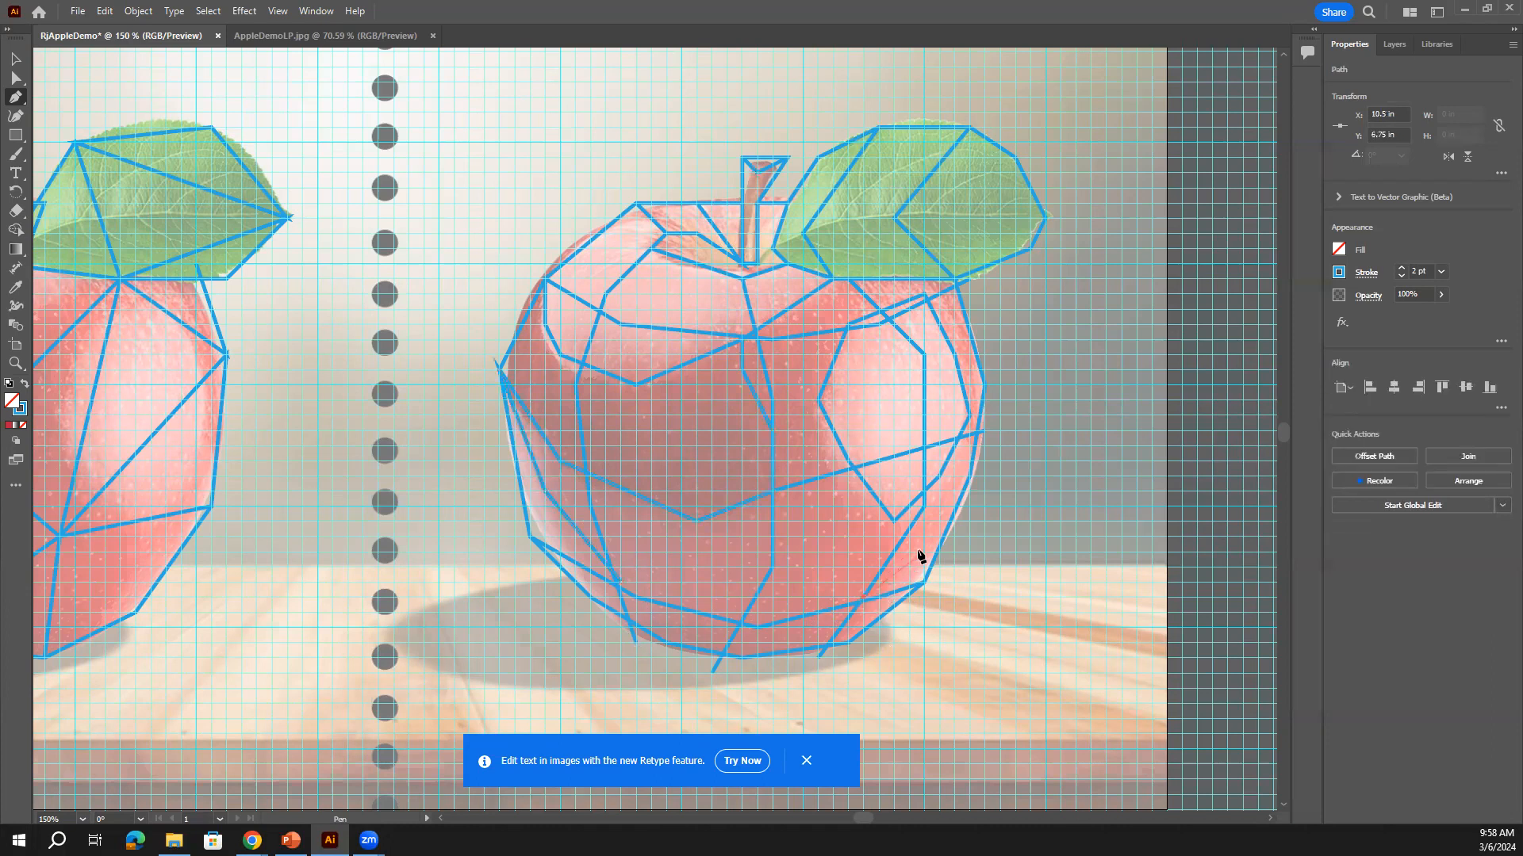
click(979, 434)
click(983, 434)
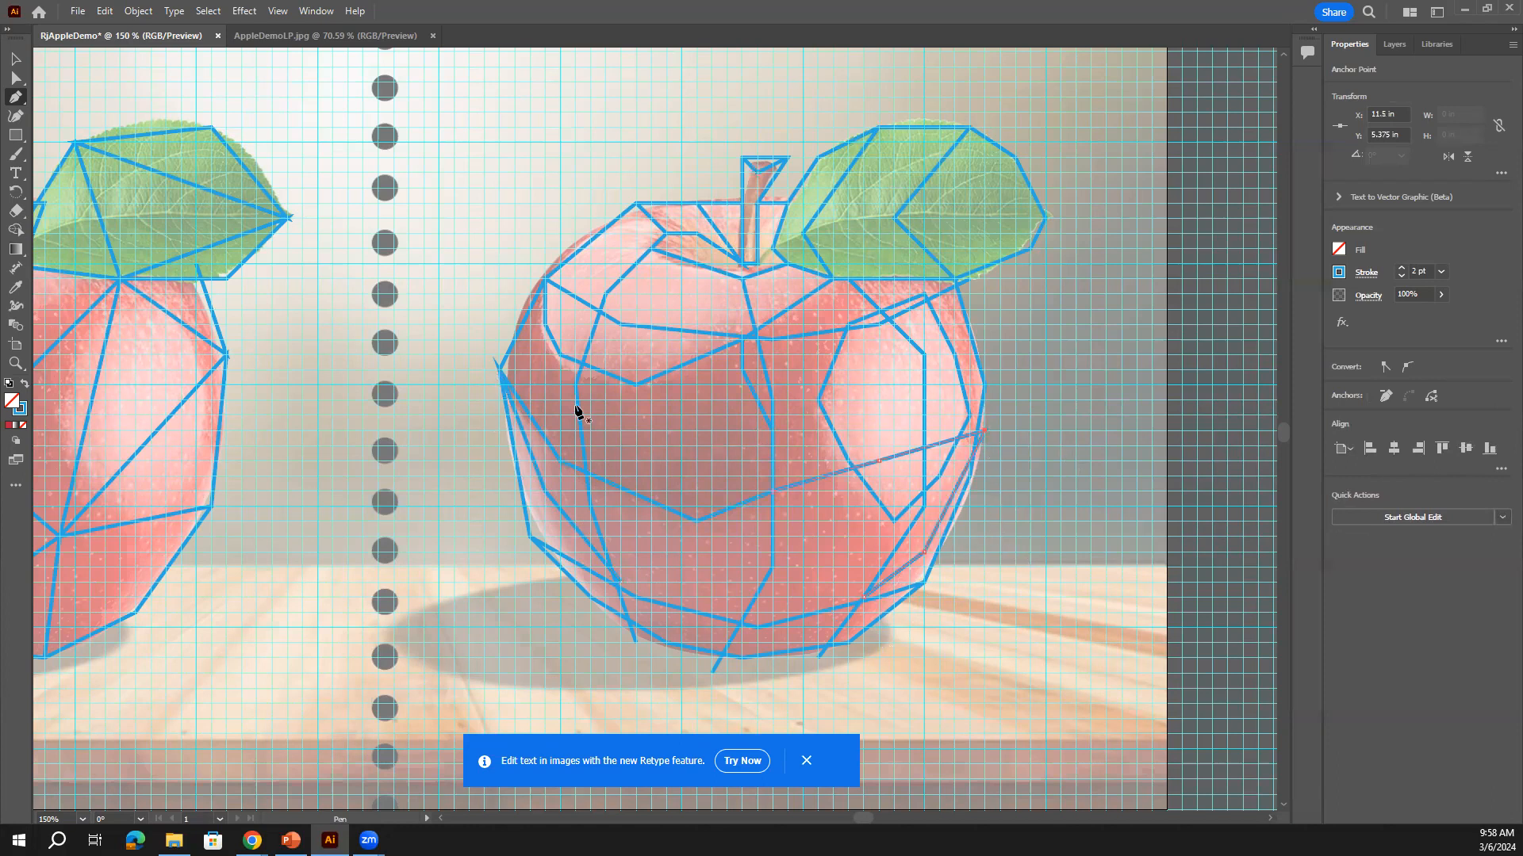
Add facet lines from the centre vertex toward the upper left and across the right cheek
click(697, 522)
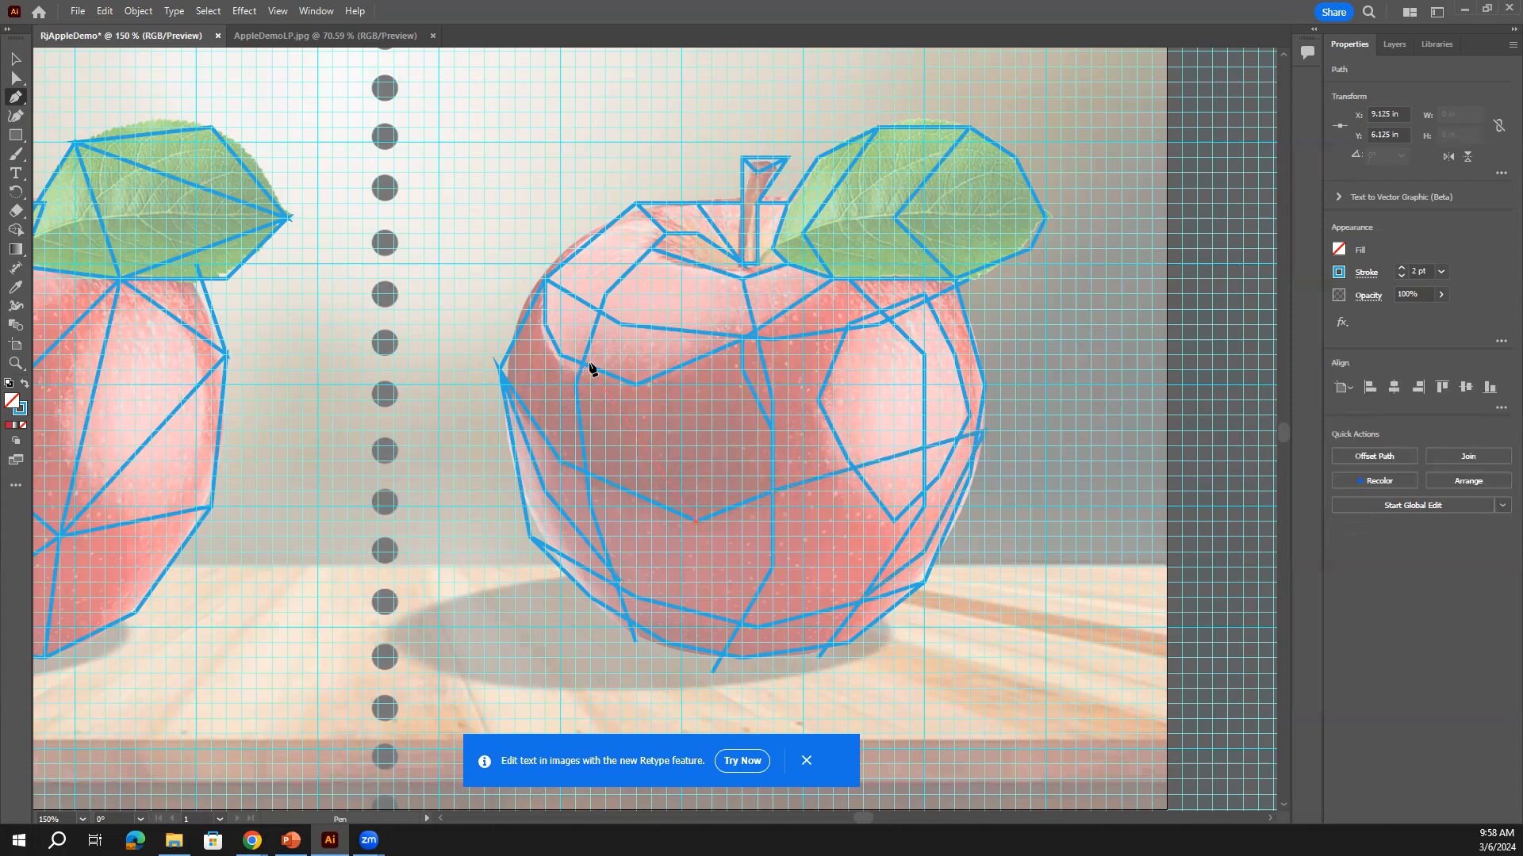
click(575, 386)
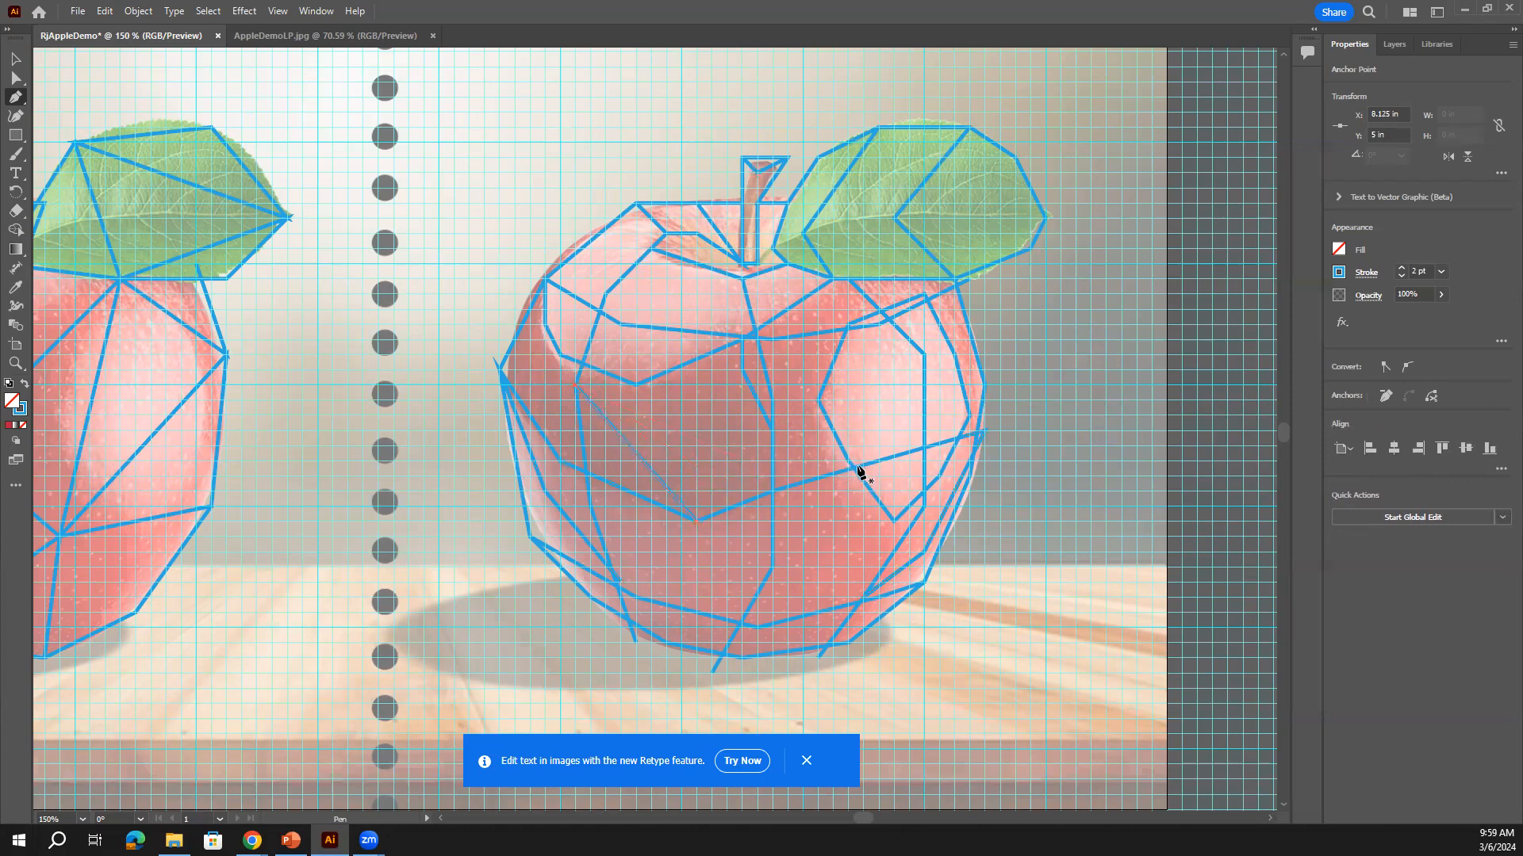
click(821, 402)
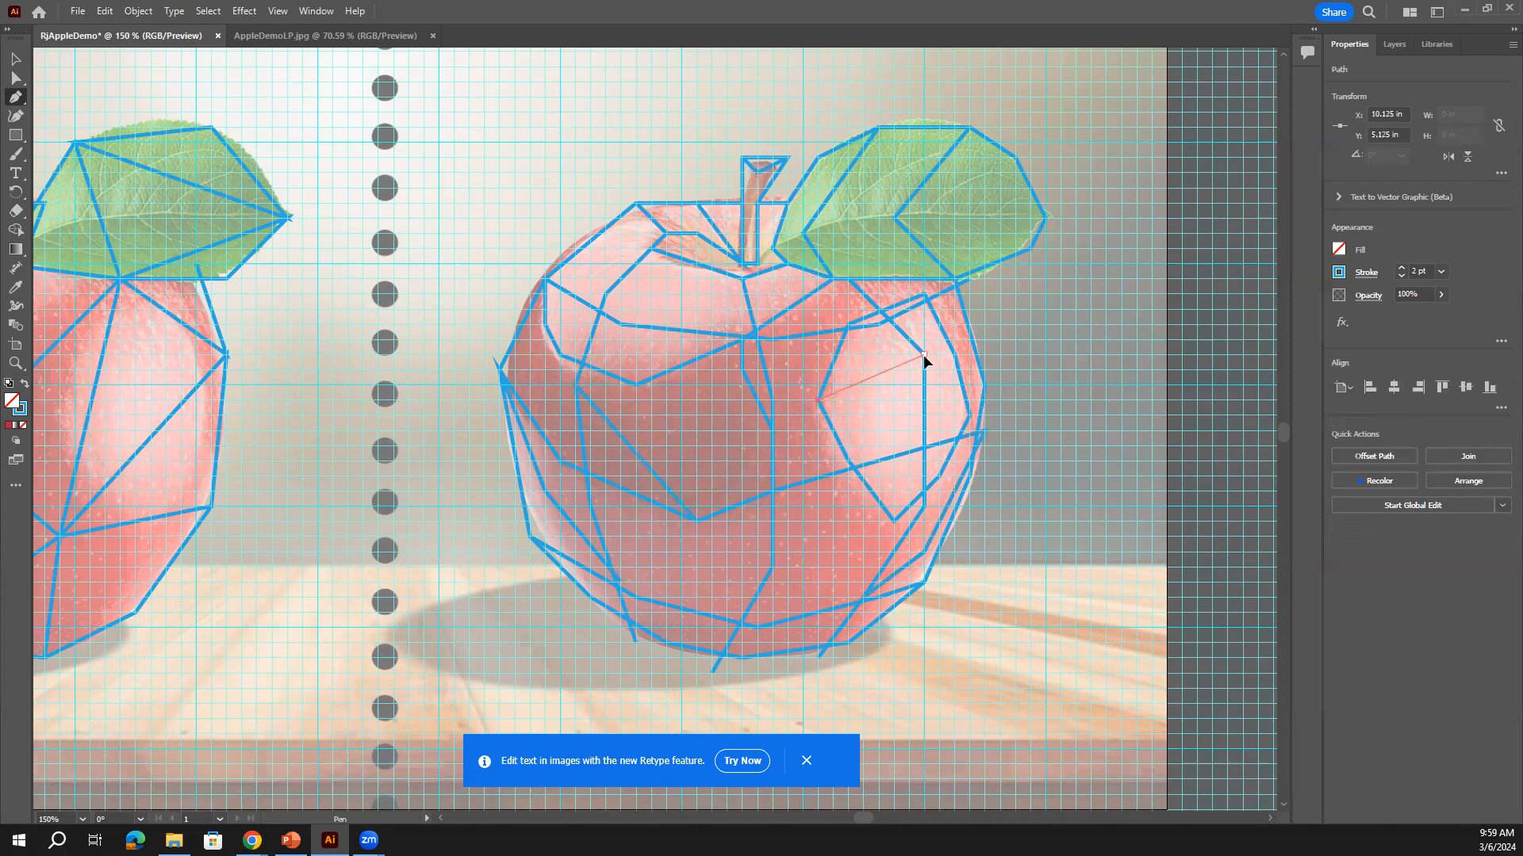
click(924, 354)
scroll(632, 323, up, 1)
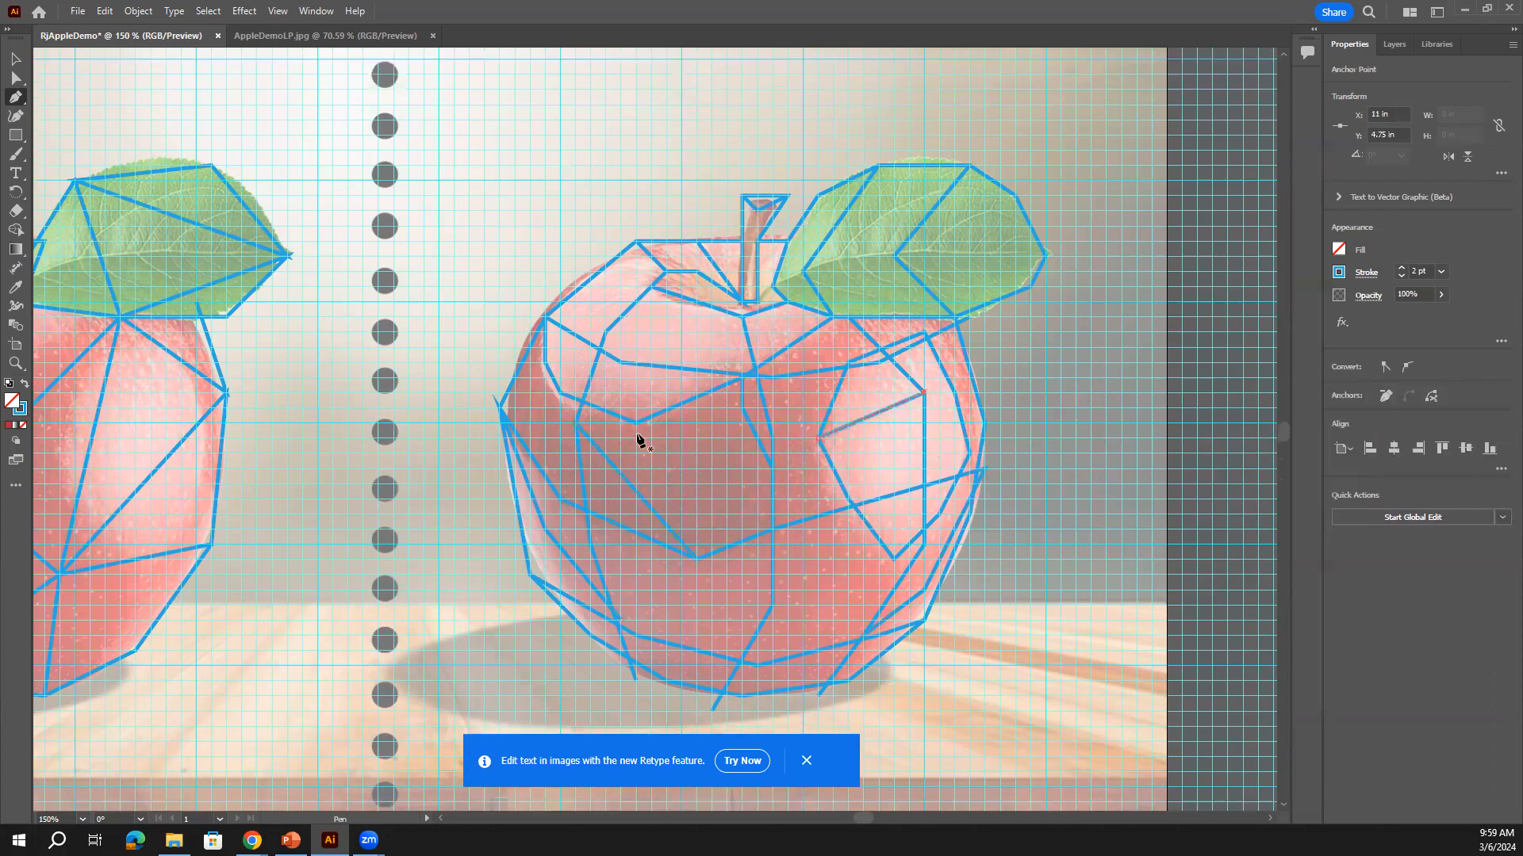
scroll(639, 436, down, 3)
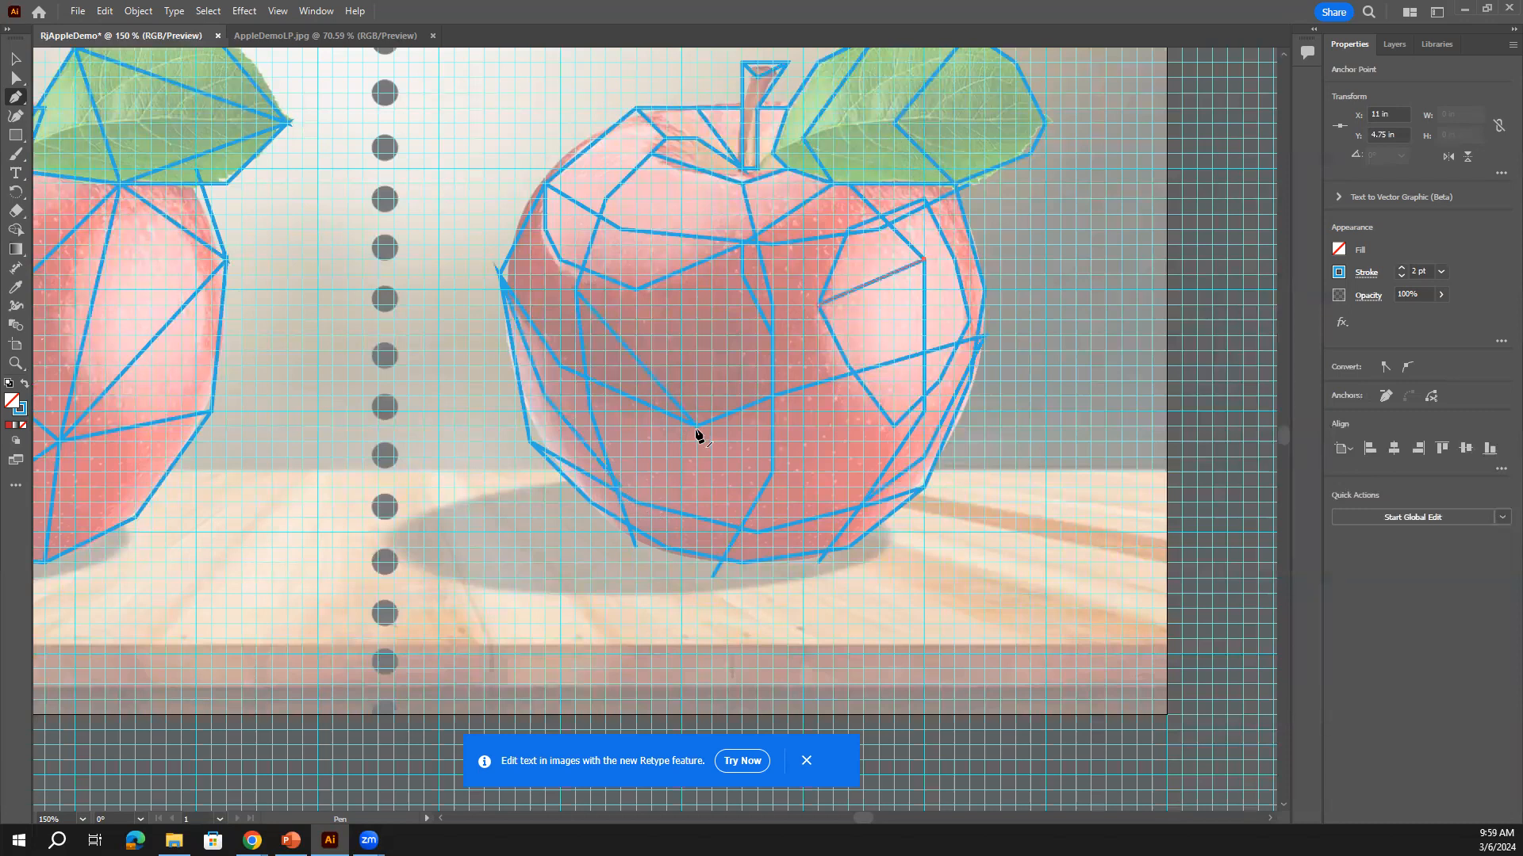
click(737, 526)
Draw a midrib line from the leaf base near the stem out to the leaf tip
key(ctrl+z)
scroll(821, 377, up, 3)
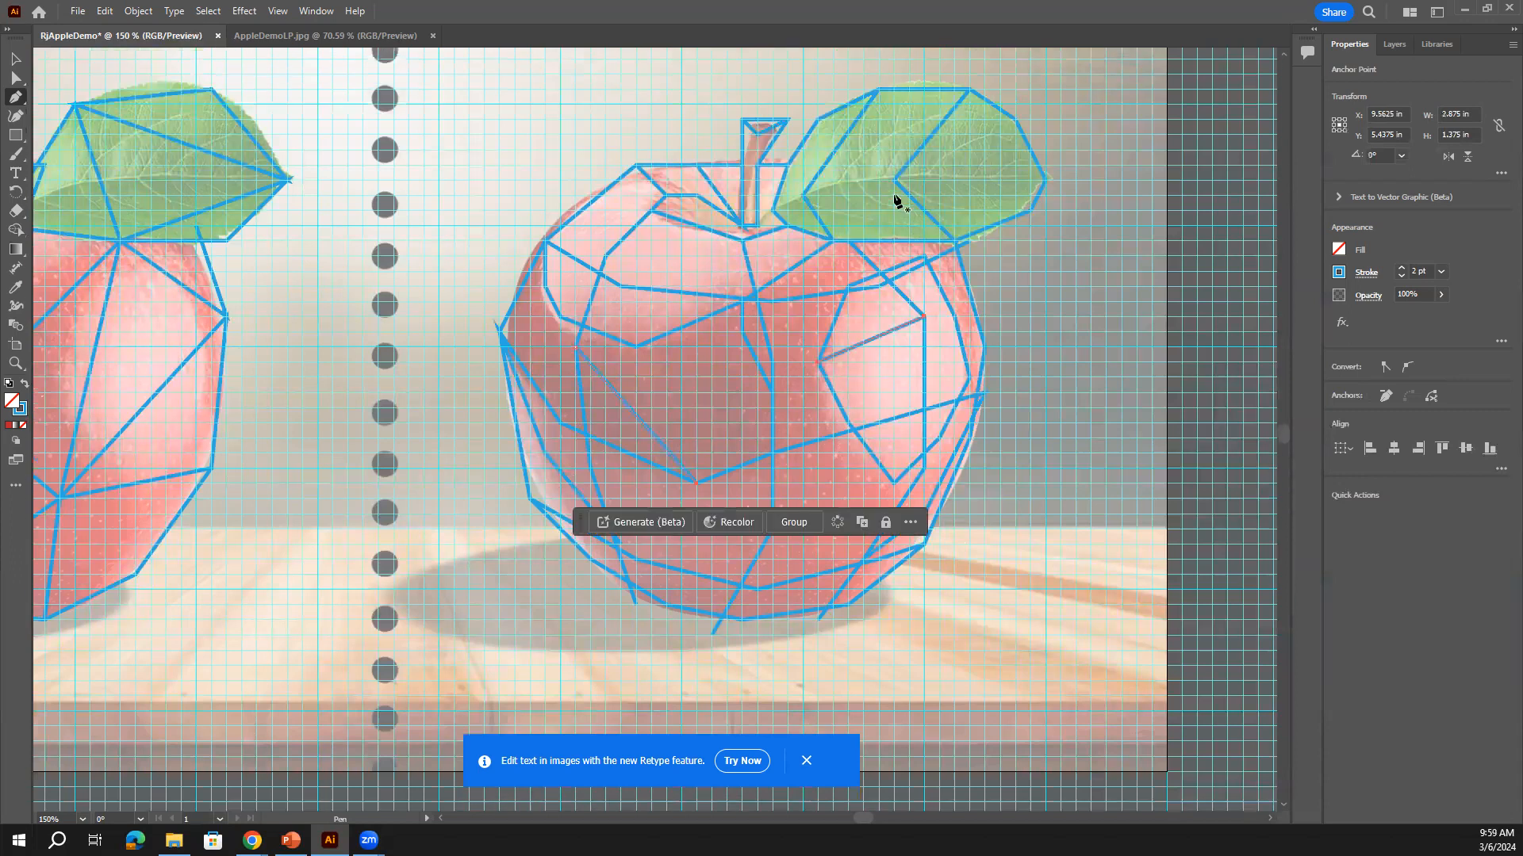
click(771, 210)
click(802, 195)
click(847, 180)
click(894, 181)
click(1045, 180)
key(Escape)
Check the midrib line with the Selection tool, then clear the selection
scroll(856, 286, up, 1)
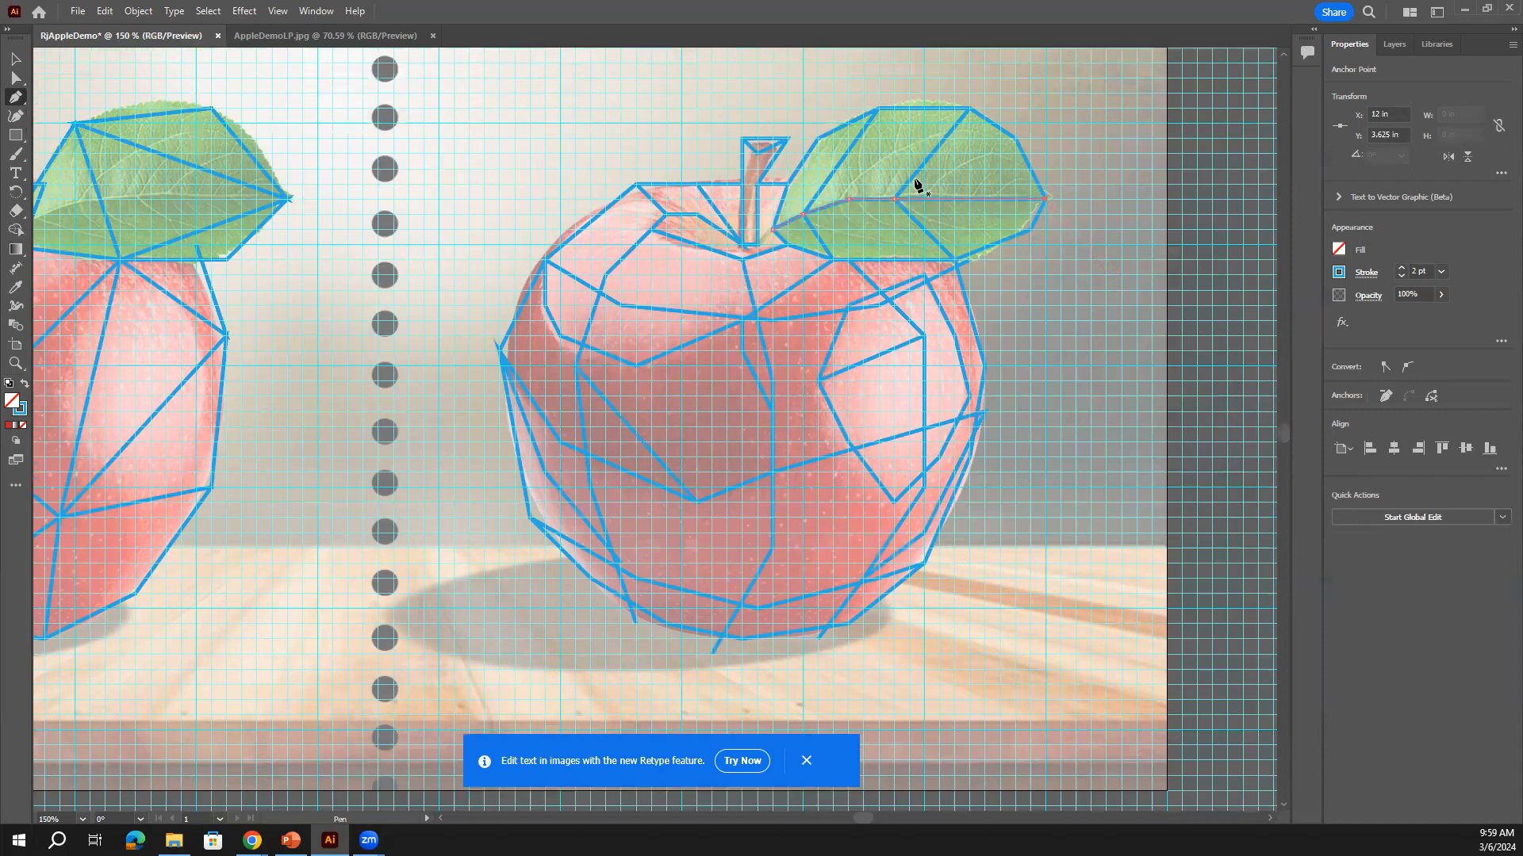
click(15, 59)
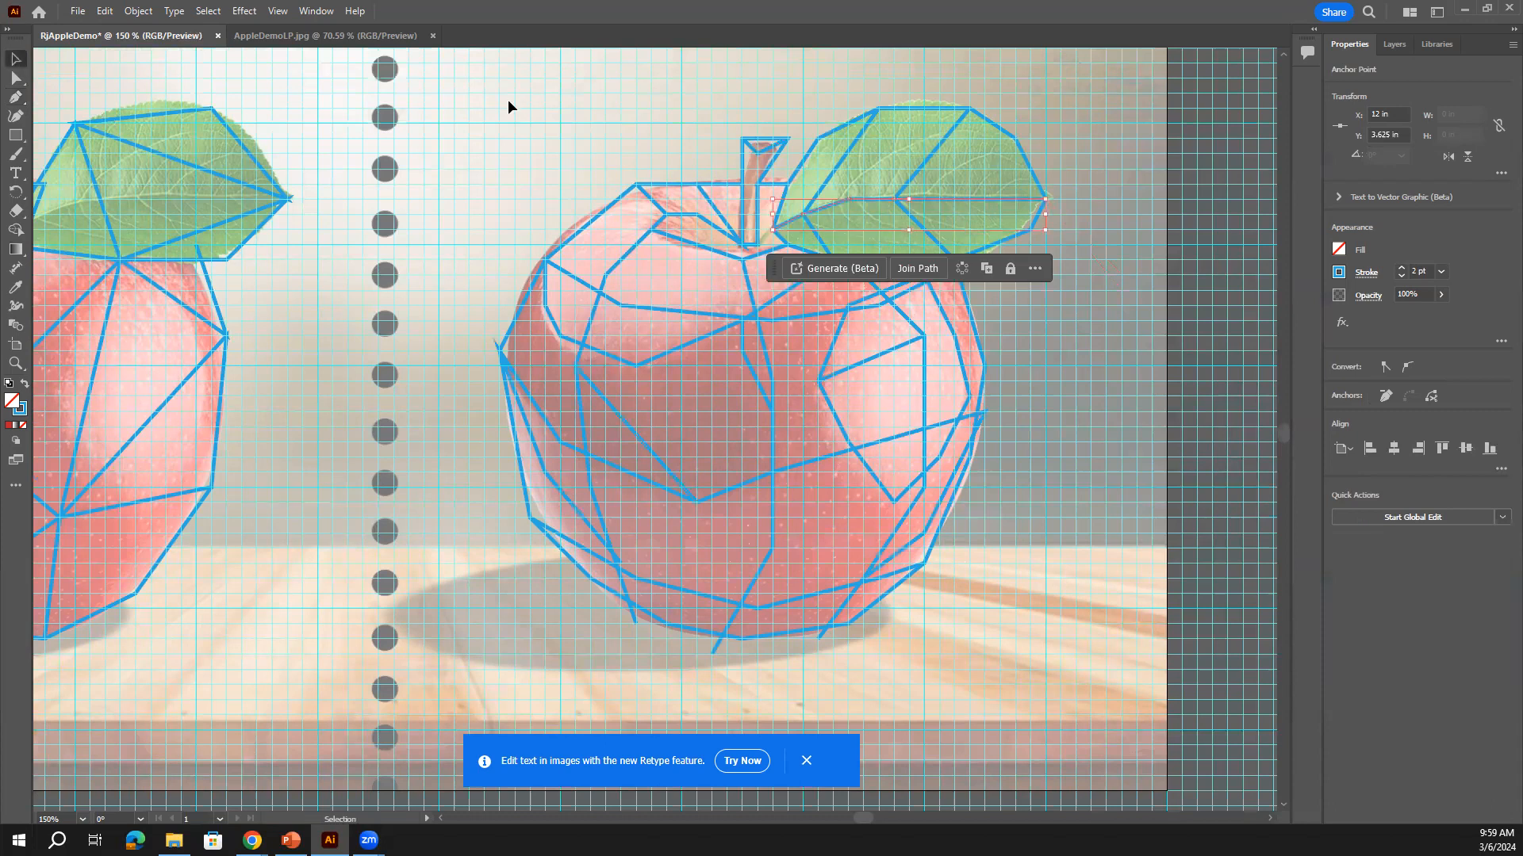
click(1024, 201)
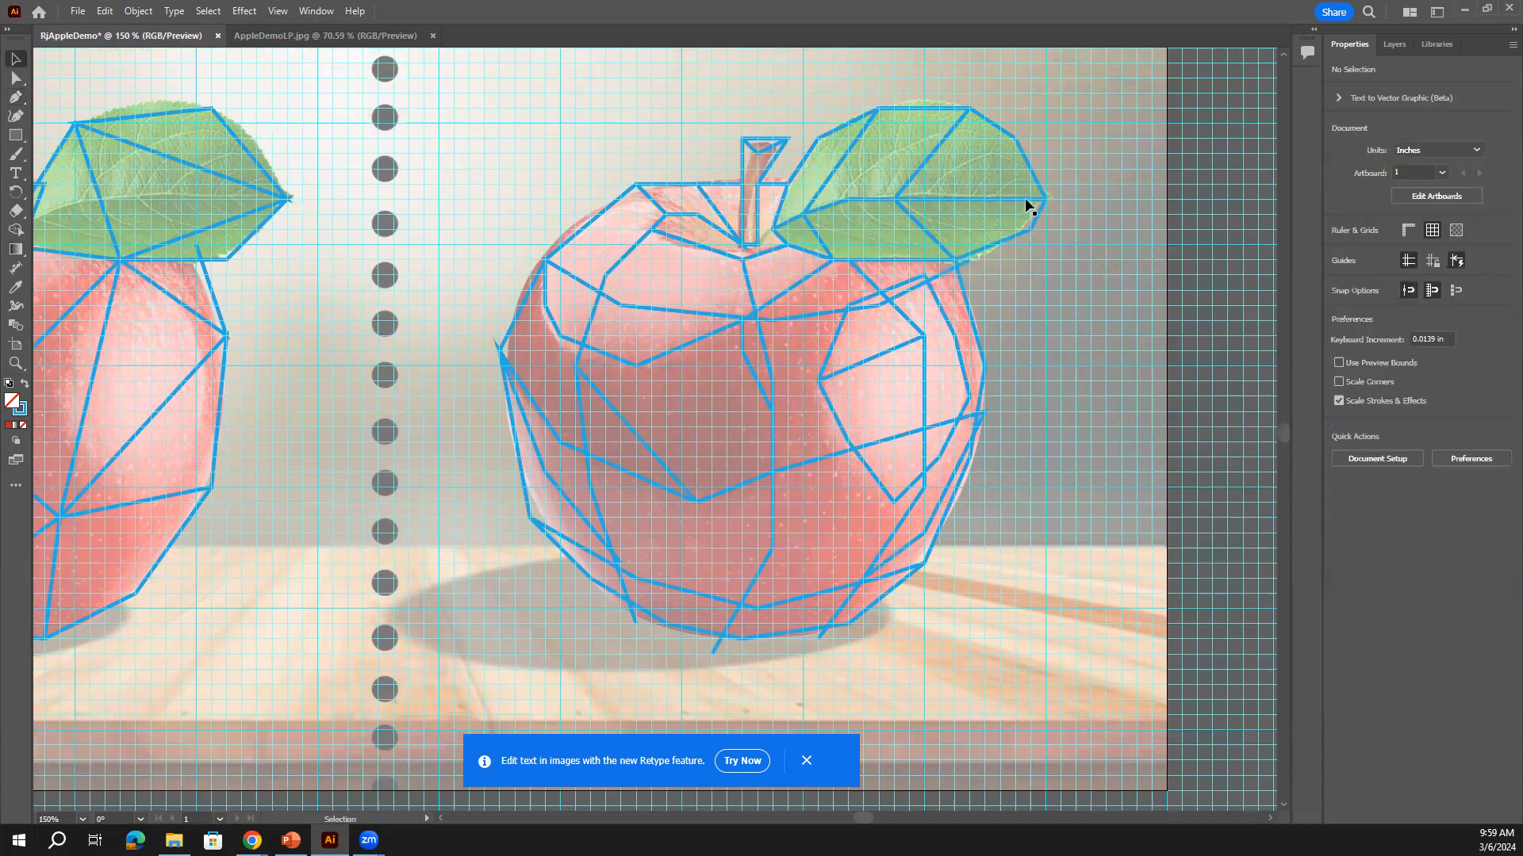
click(1028, 207)
click(1110, 254)
key(ctrl+z)
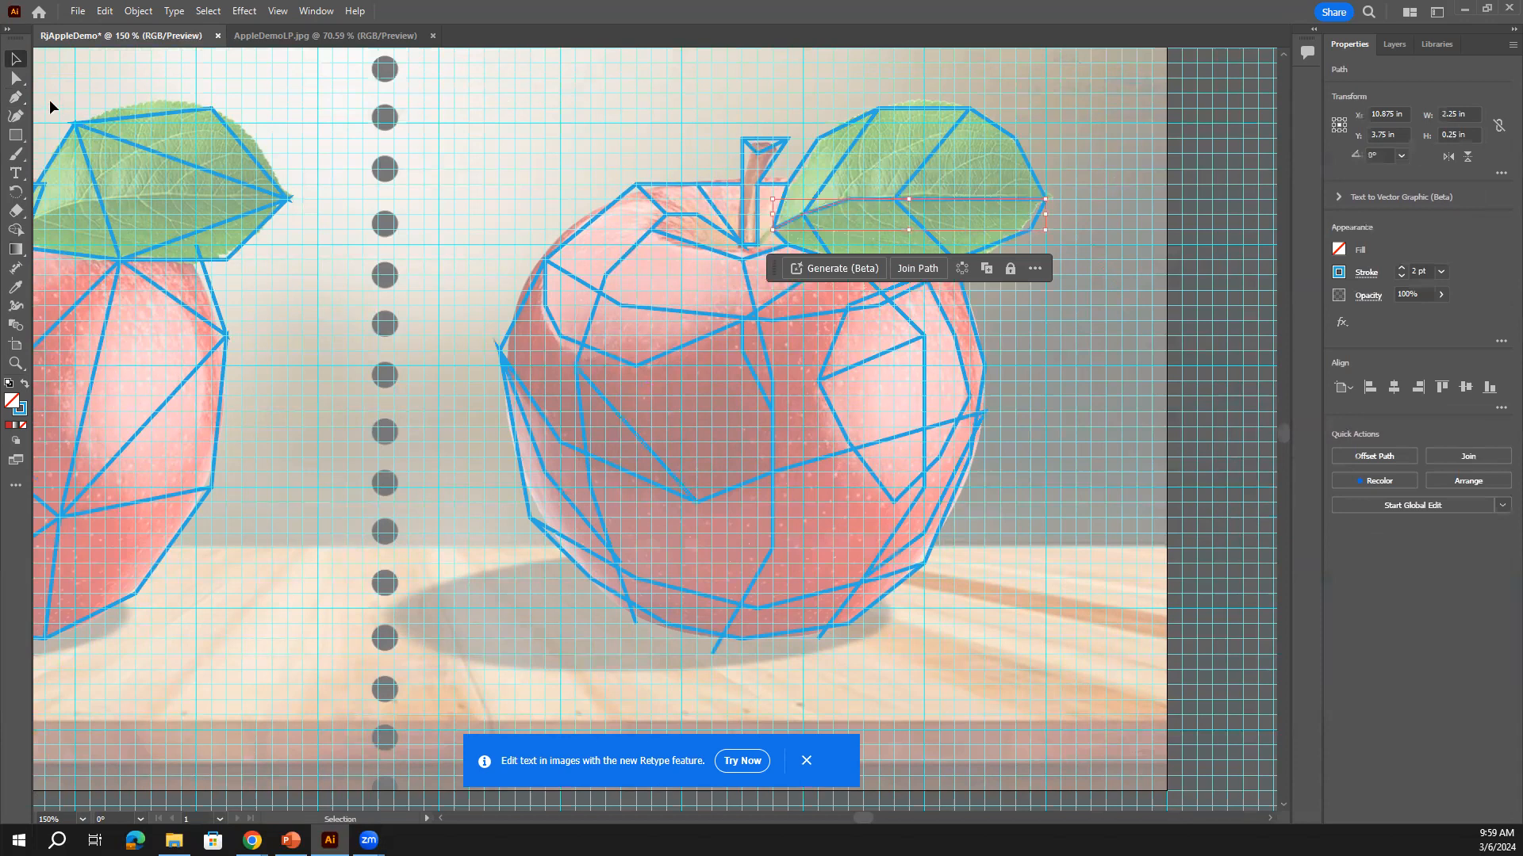
Draw a leaf line from the lower-right tip to the leaf's left point
click(16, 97)
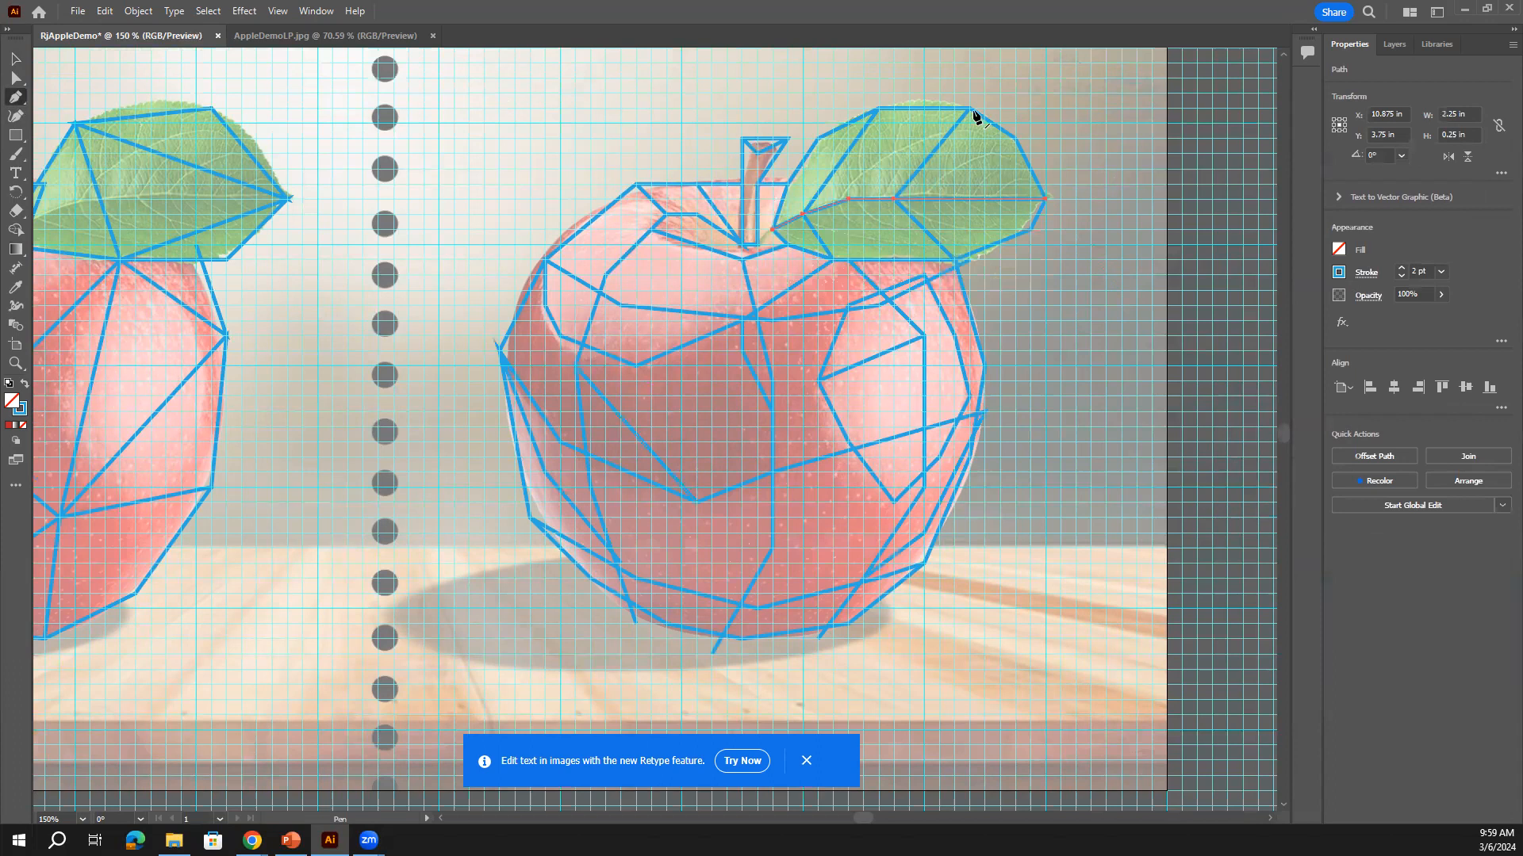
click(954, 260)
click(802, 214)
key(Escape)
click(802, 215)
click(802, 214)
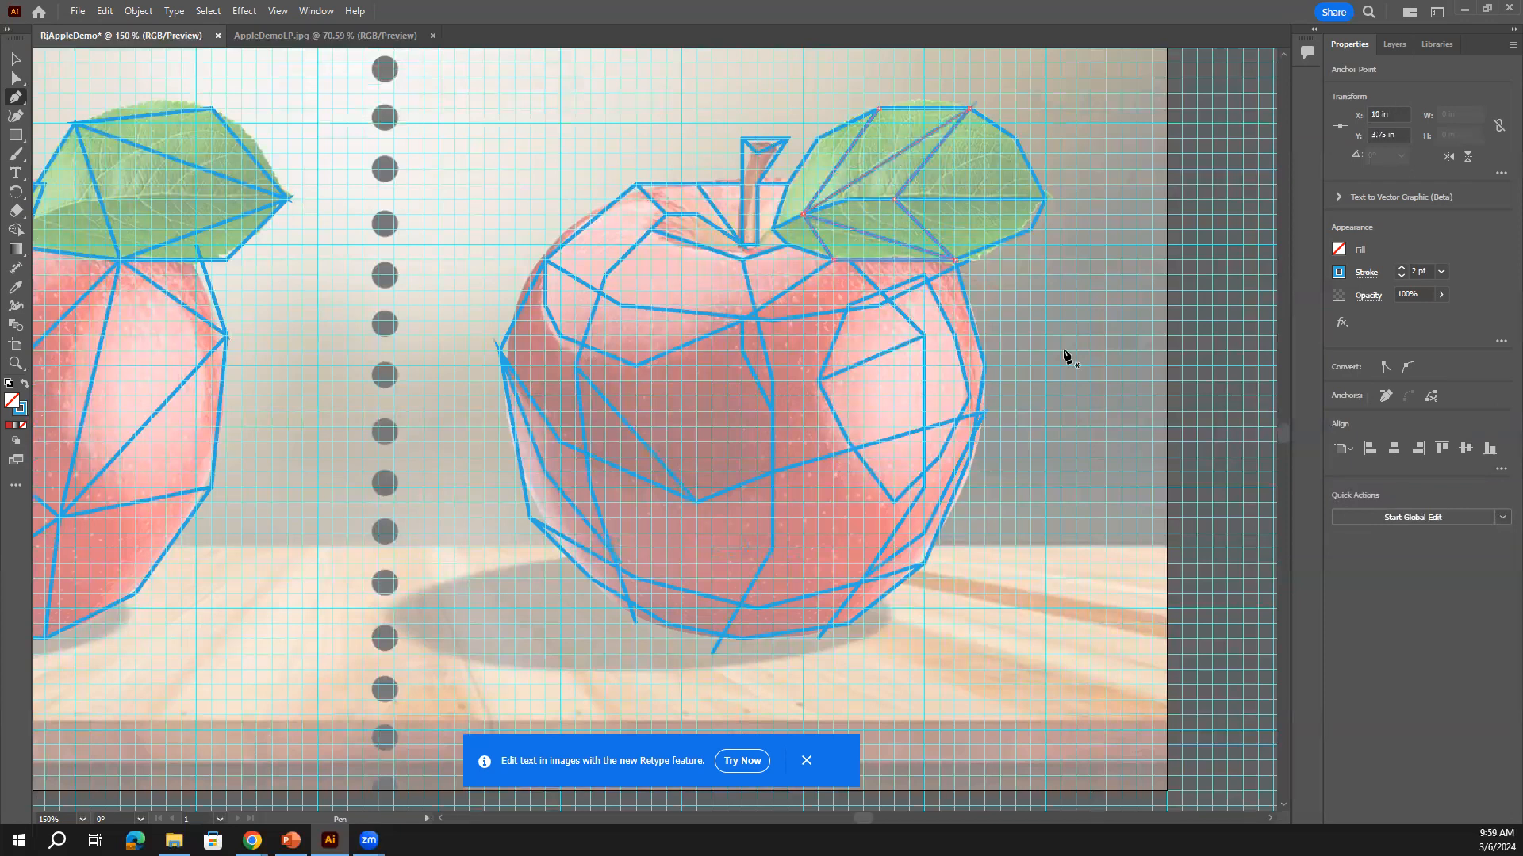
Add lines from the leaf's upper-right point and lower edge to the inner midrib anchor, plus one to the base
click(1016, 140)
click(894, 199)
click(1030, 230)
click(894, 199)
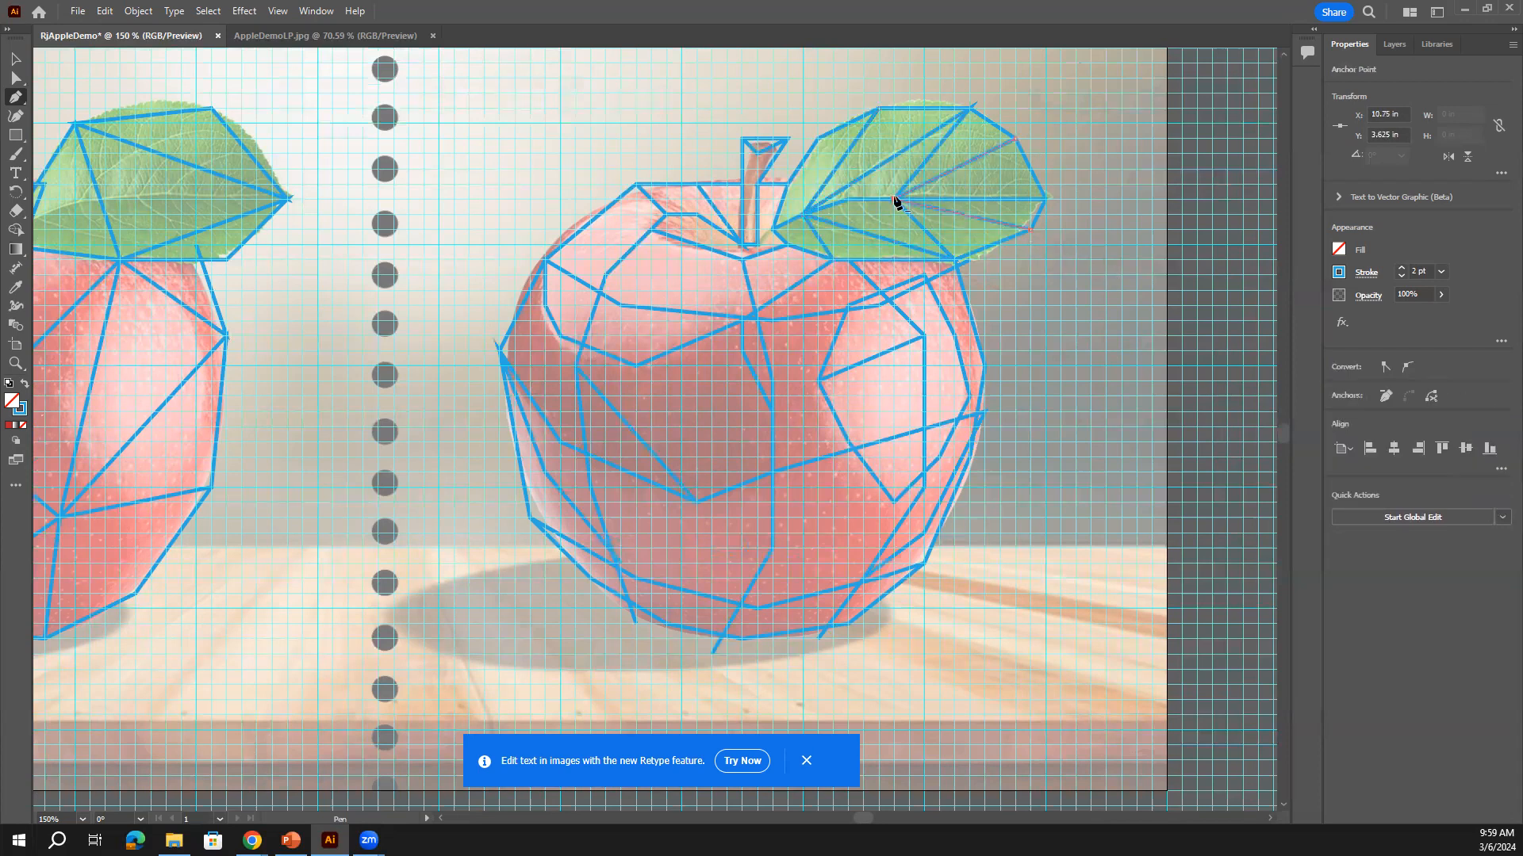
click(818, 140)
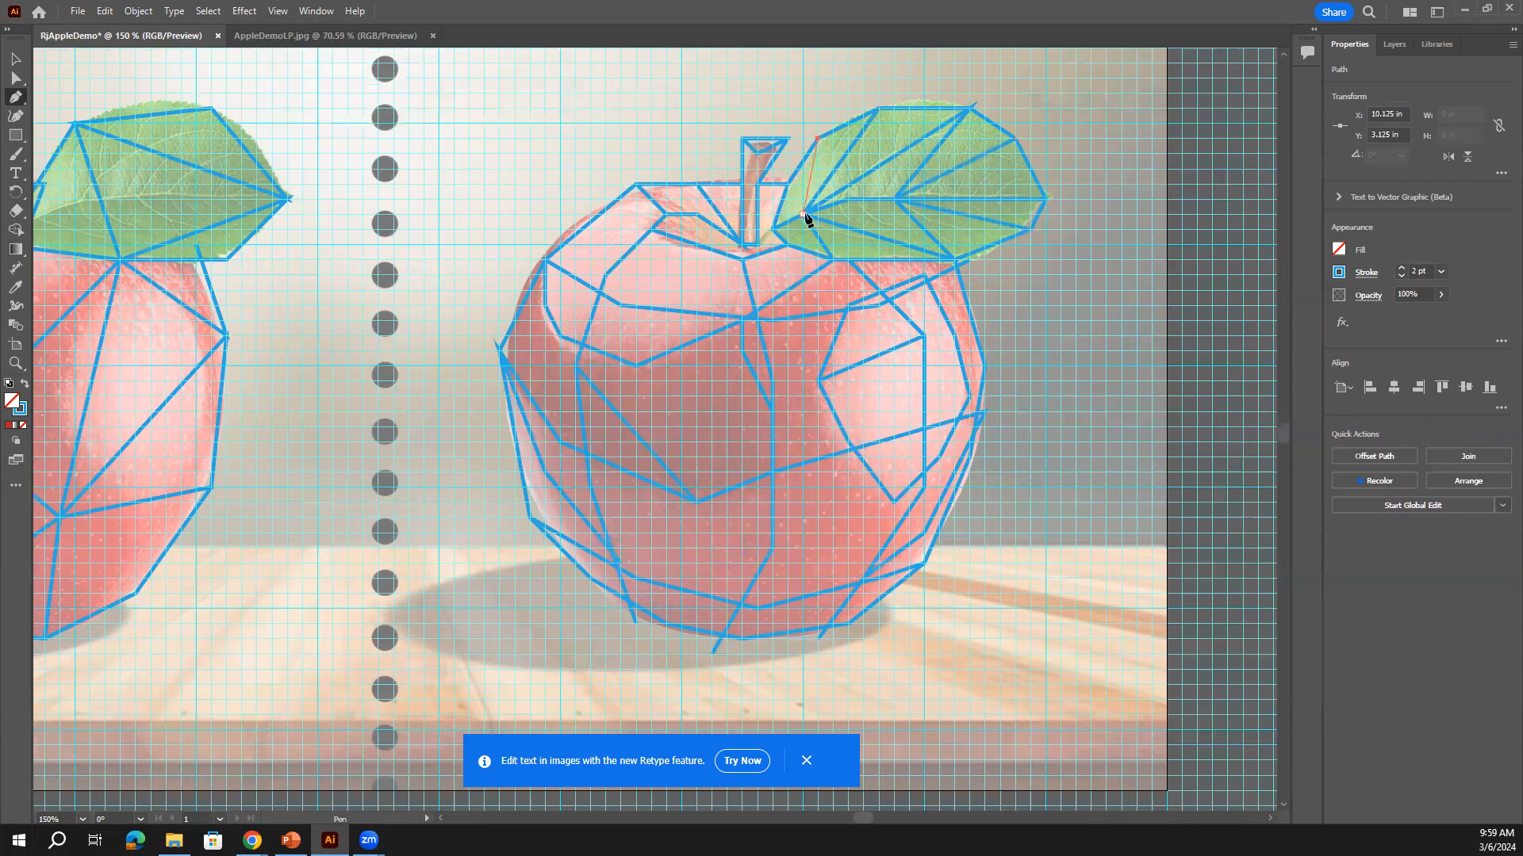
click(802, 215)
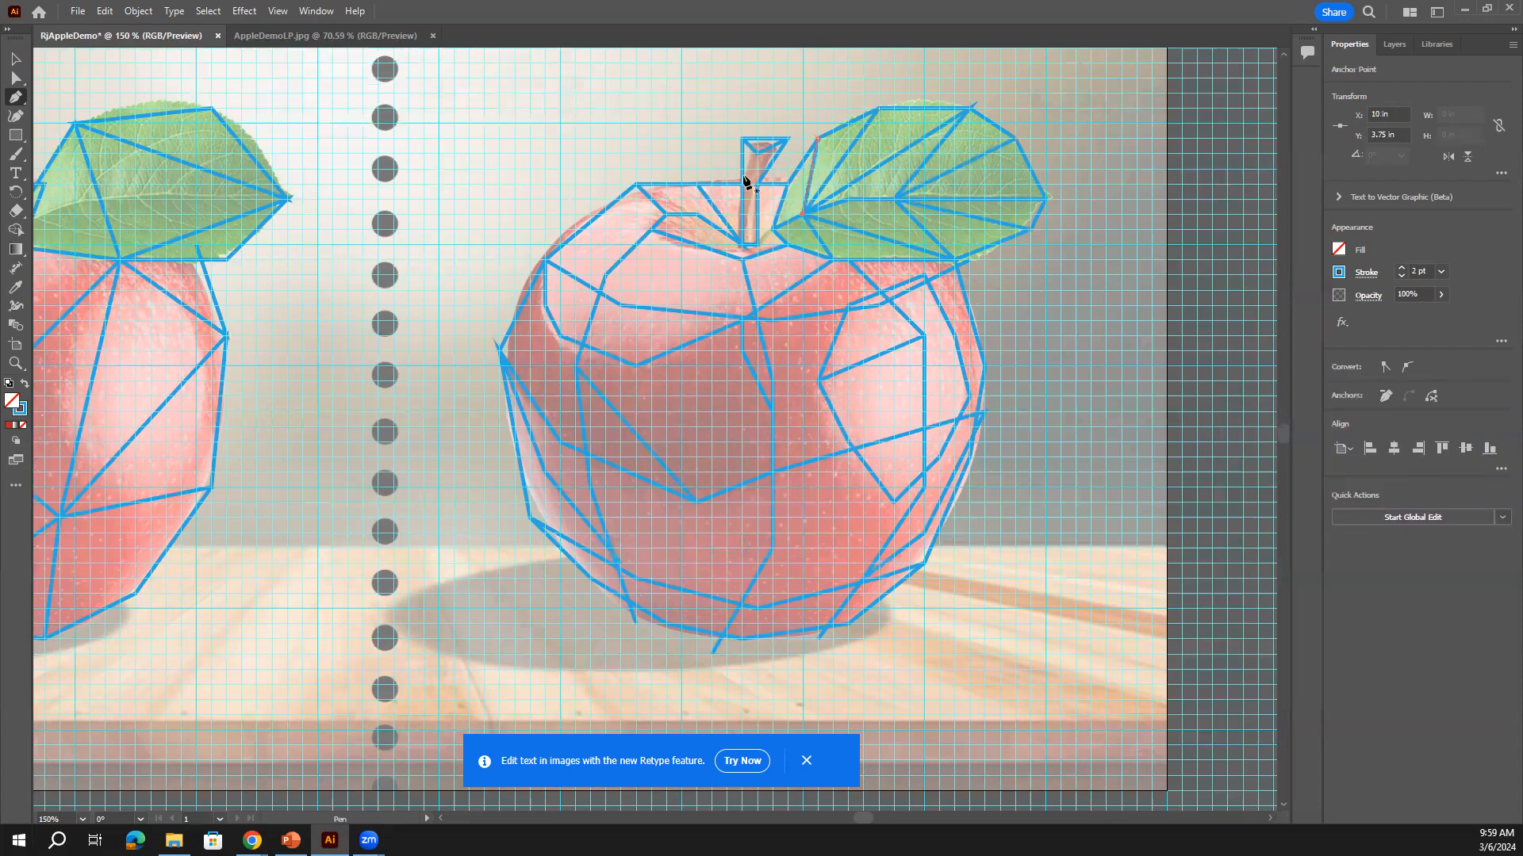
Close a facet between the point beside the stem and the apple's left edge
click(666, 214)
click(547, 260)
click(545, 259)
click(665, 214)
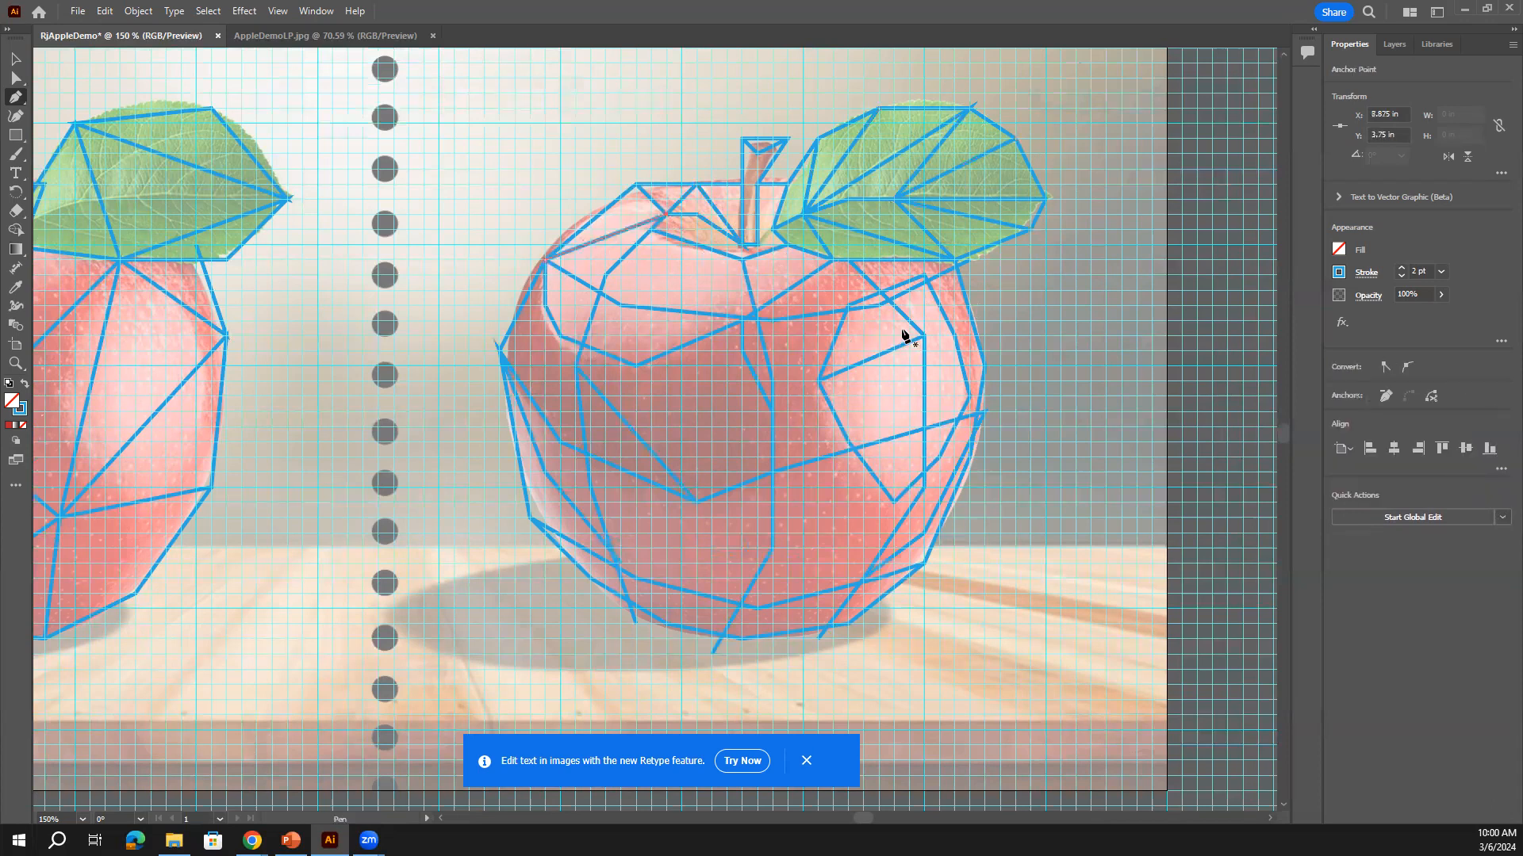
scroll(857, 343, down, 1)
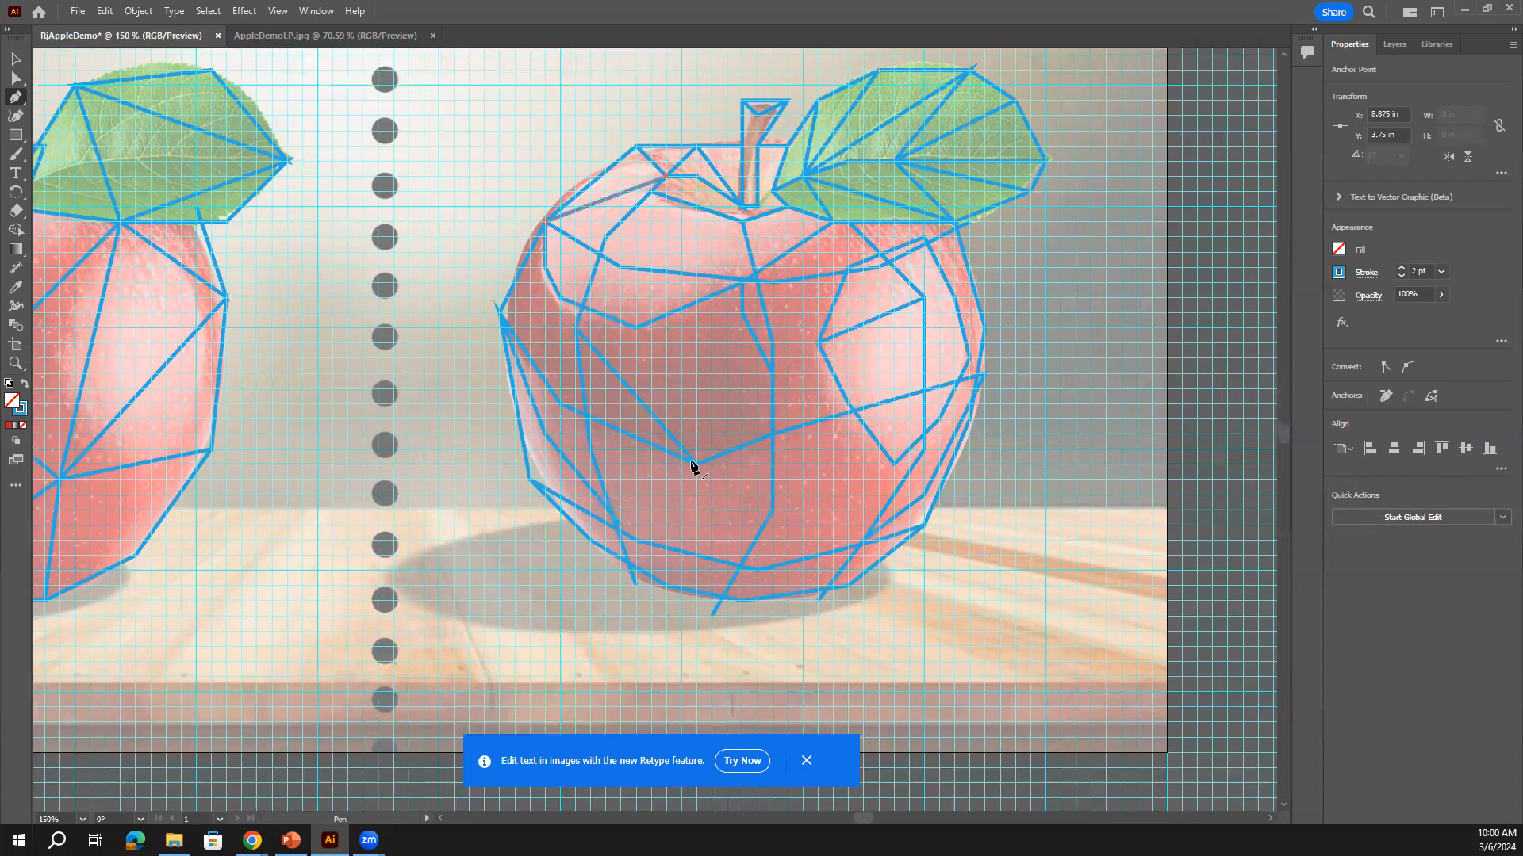
Join the upper middle to the centre vertex and close a new facet toward the right-side vertex
click(635, 327)
click(740, 314)
click(696, 463)
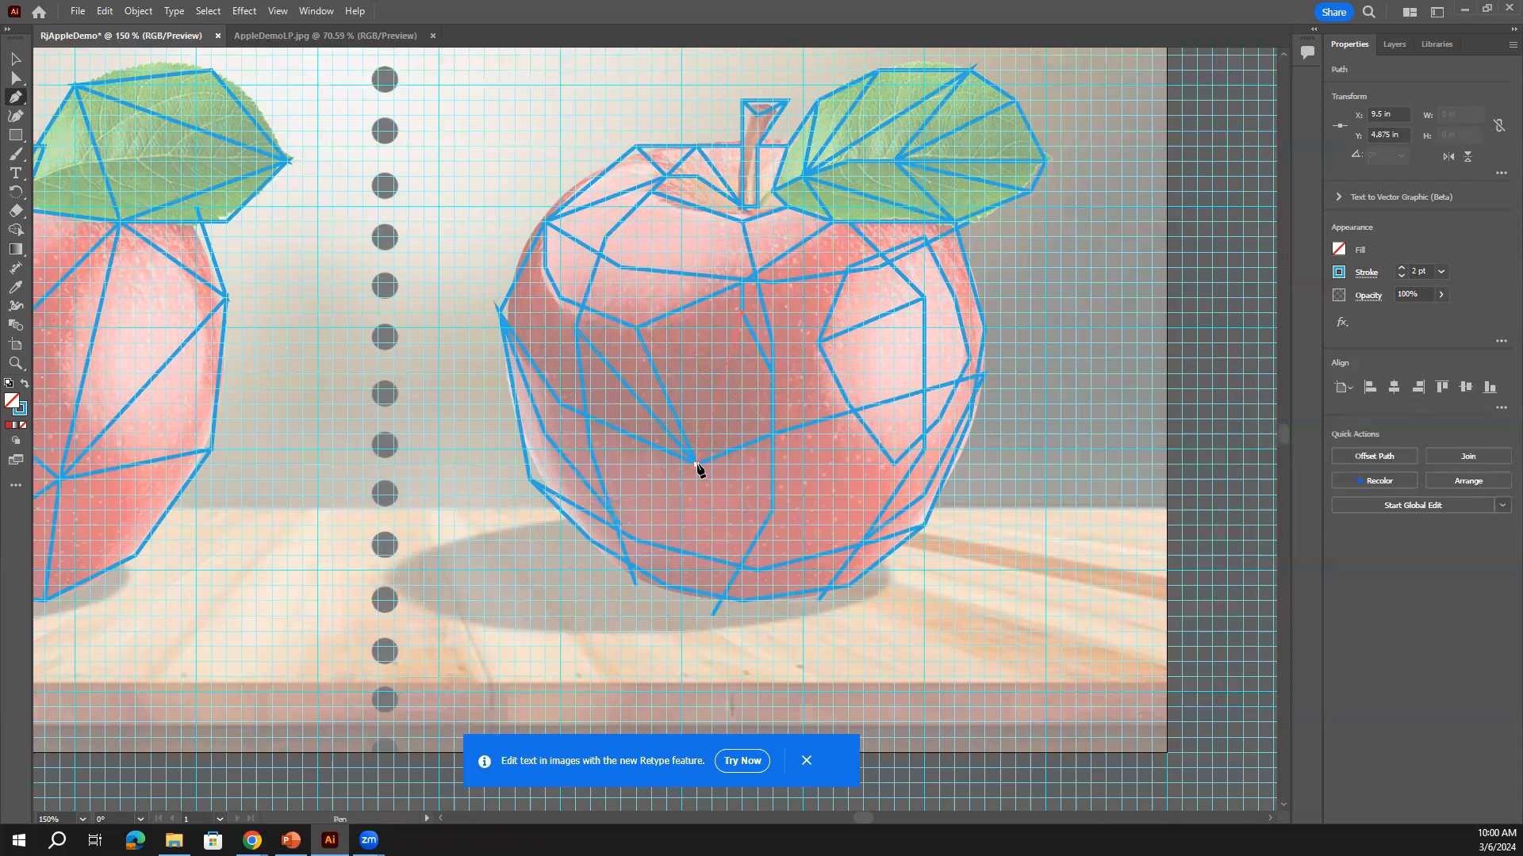
scroll(875, 491, down, 2)
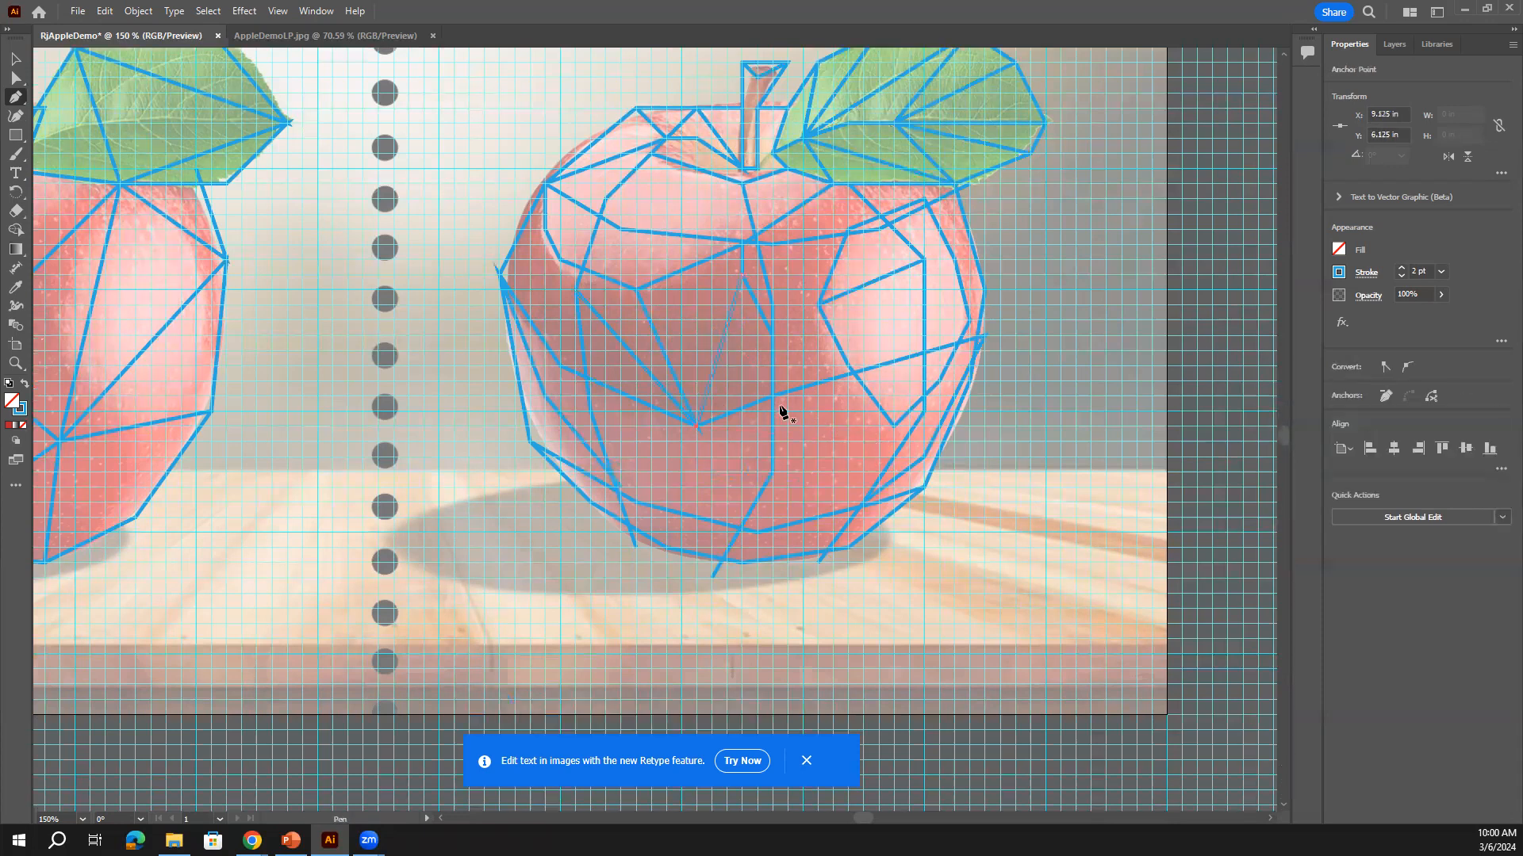
click(771, 472)
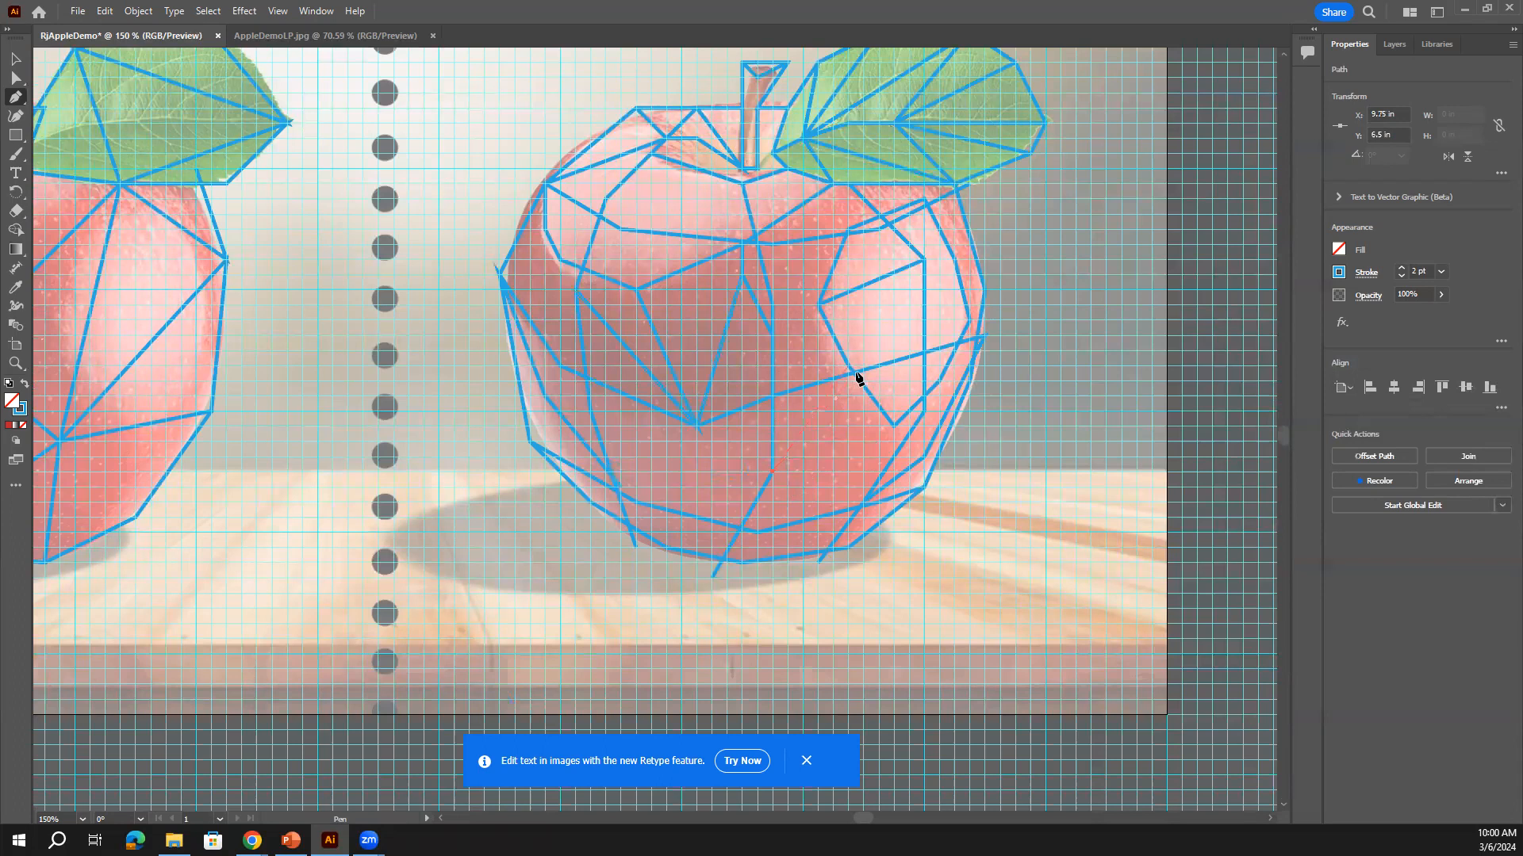
click(895, 428)
click(773, 396)
scroll(768, 500, down, 2)
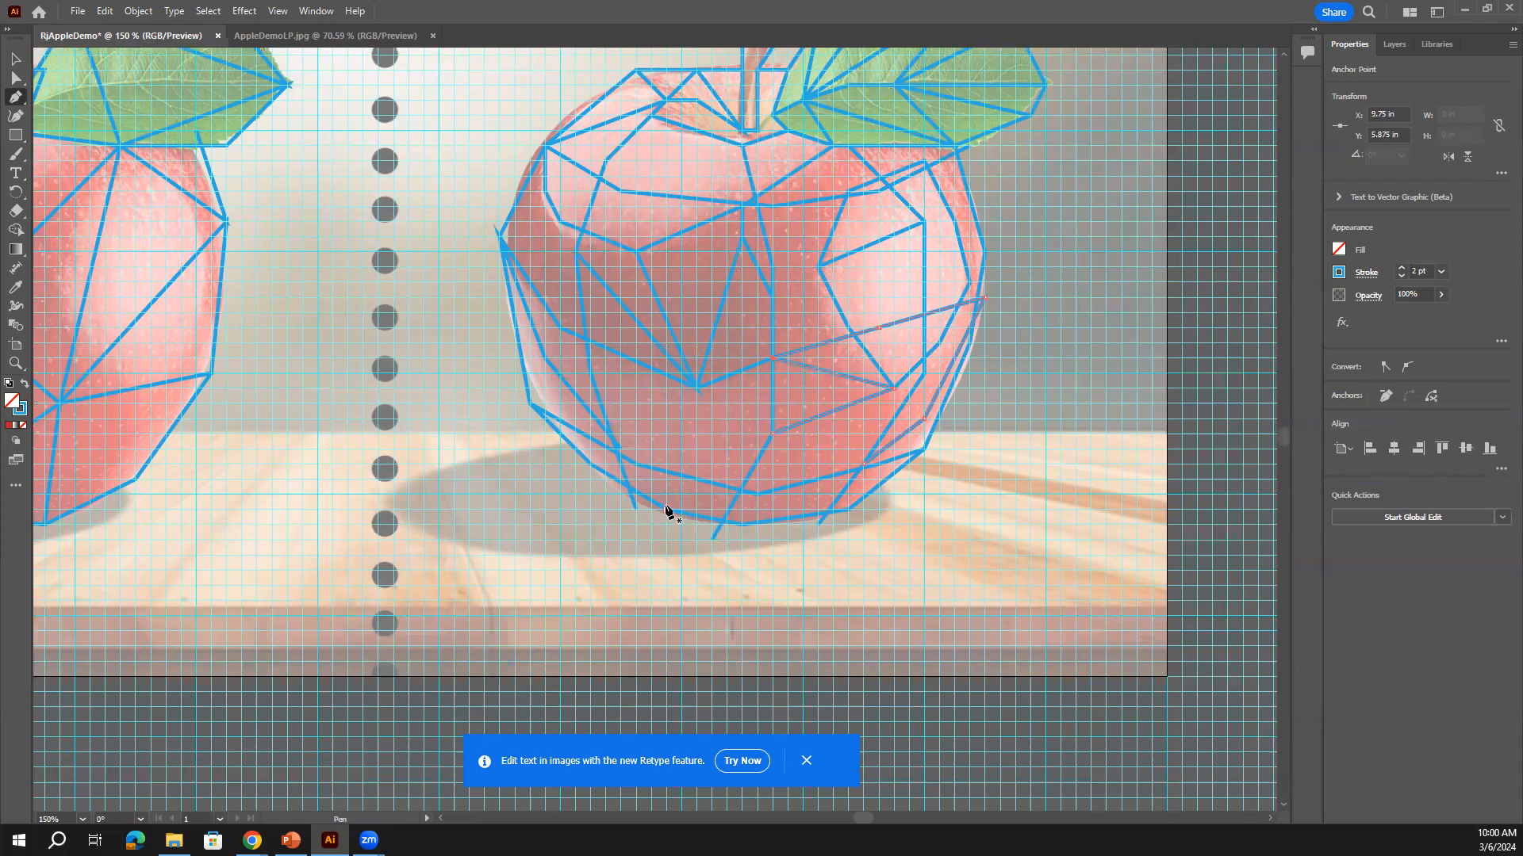
key(Escape)
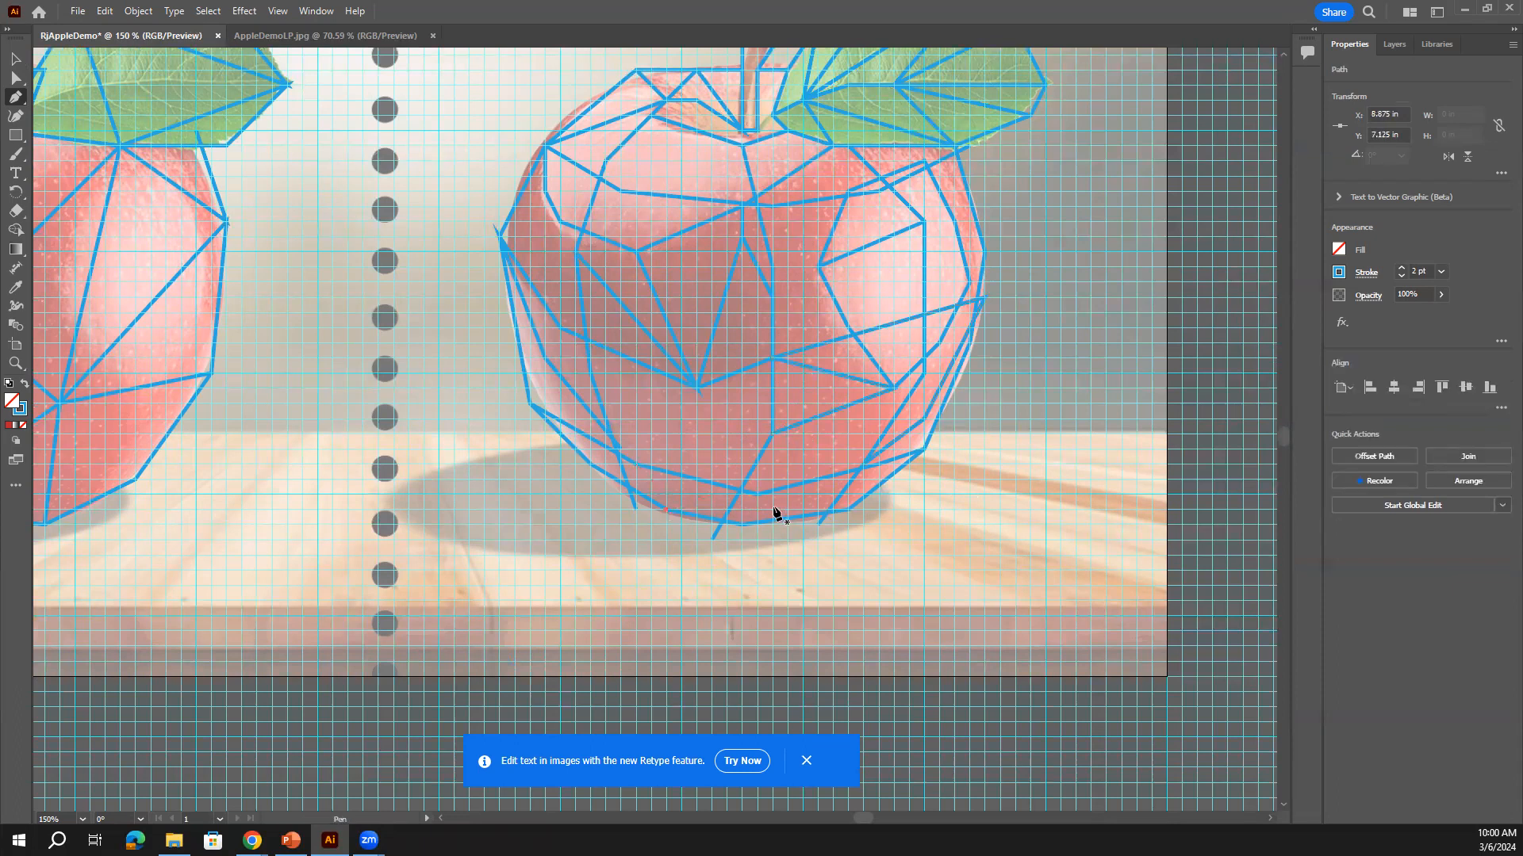
scroll(781, 508, down, 2)
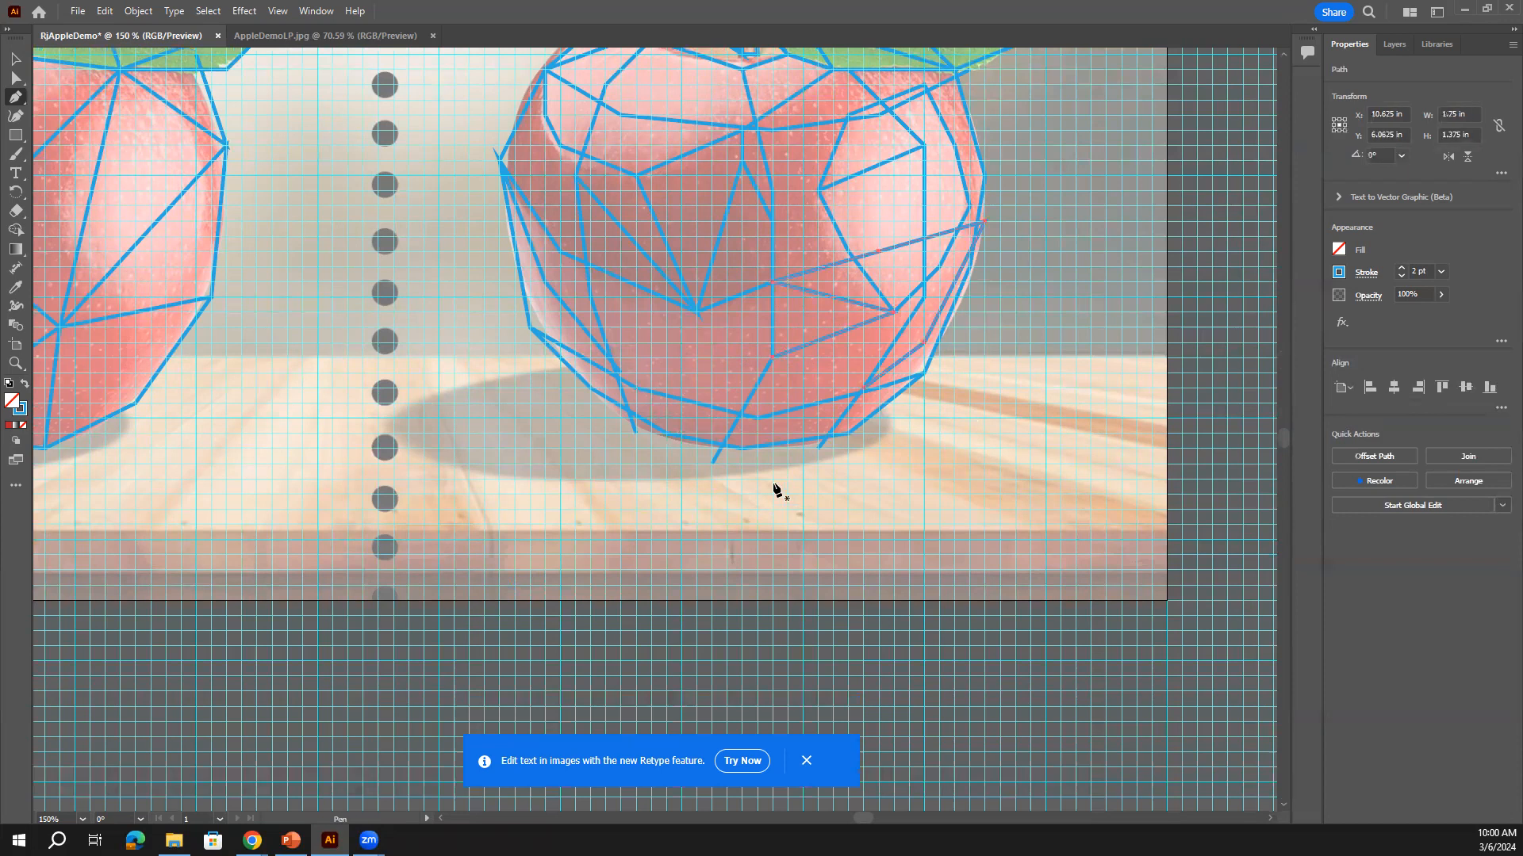
scroll(774, 500, up, 5)
Connect the apple's centre vertex to the lower-left vertex, undoing a stray anchor
scroll(764, 484, up, 1)
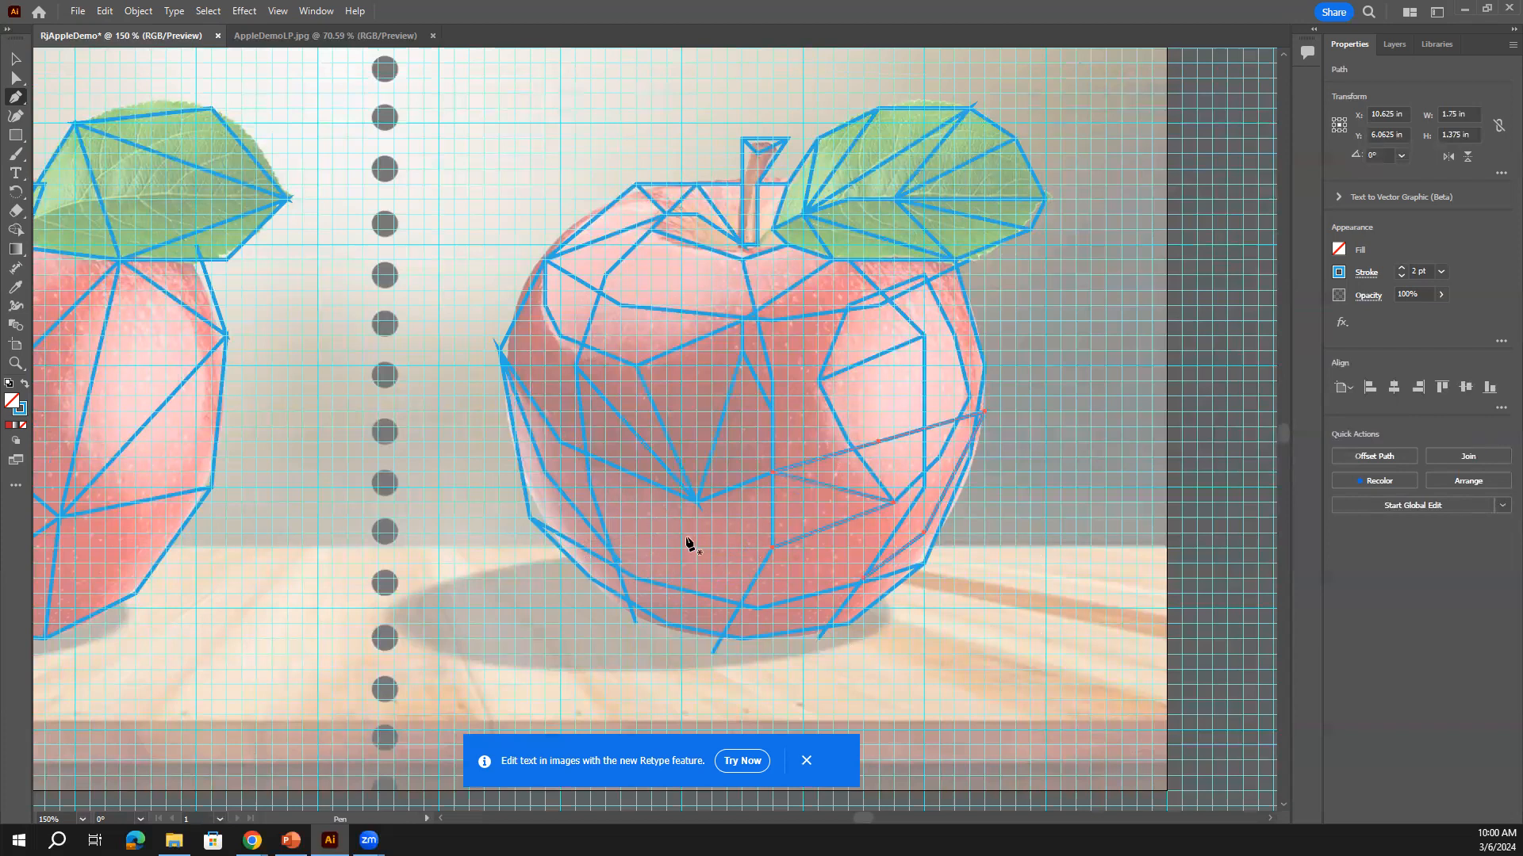
click(742, 139)
click(666, 624)
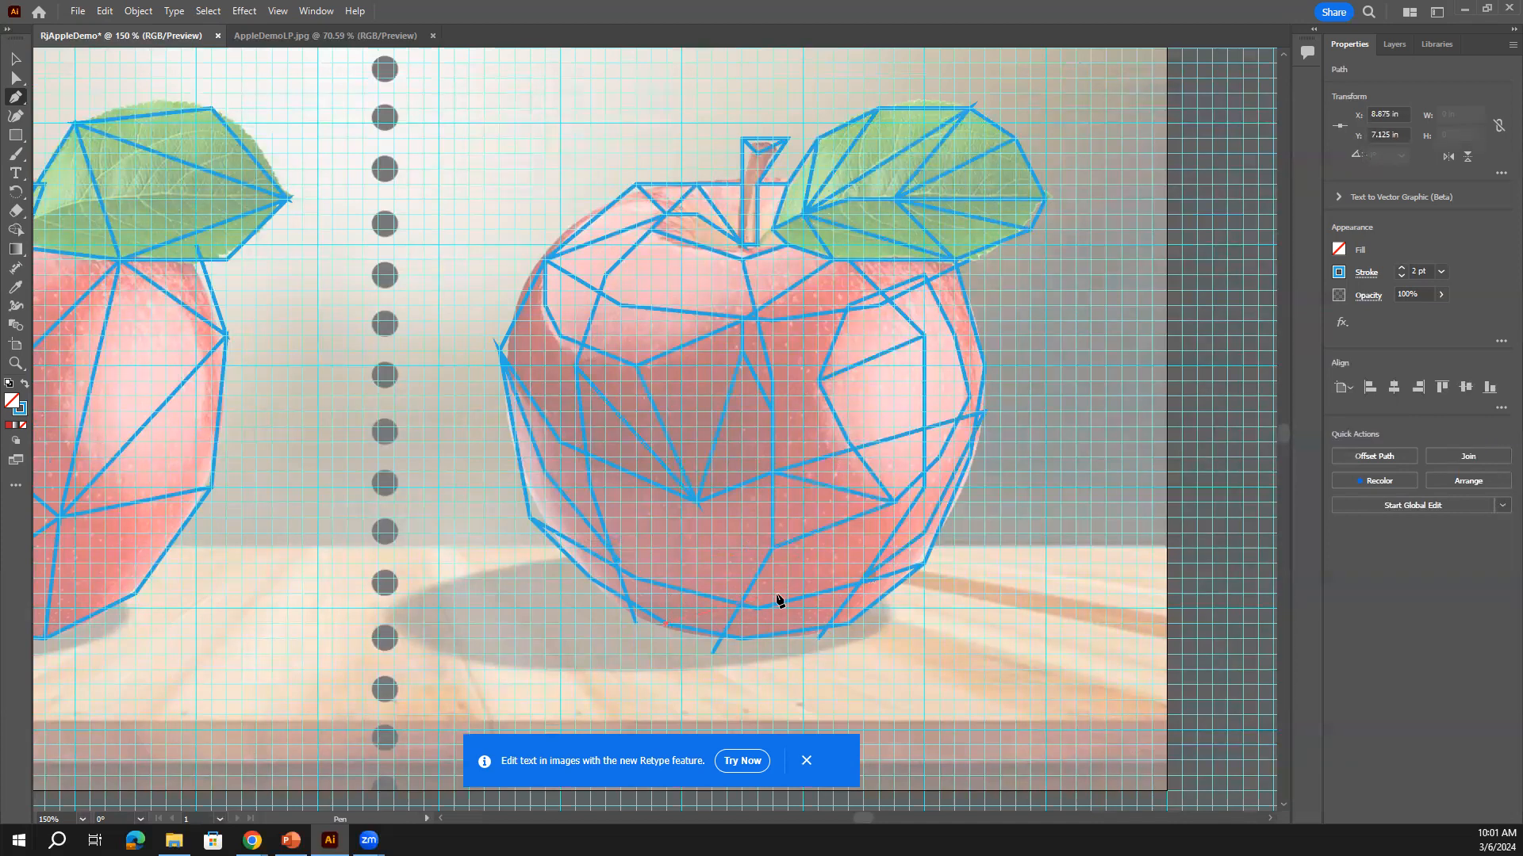
key(ctrl+z)
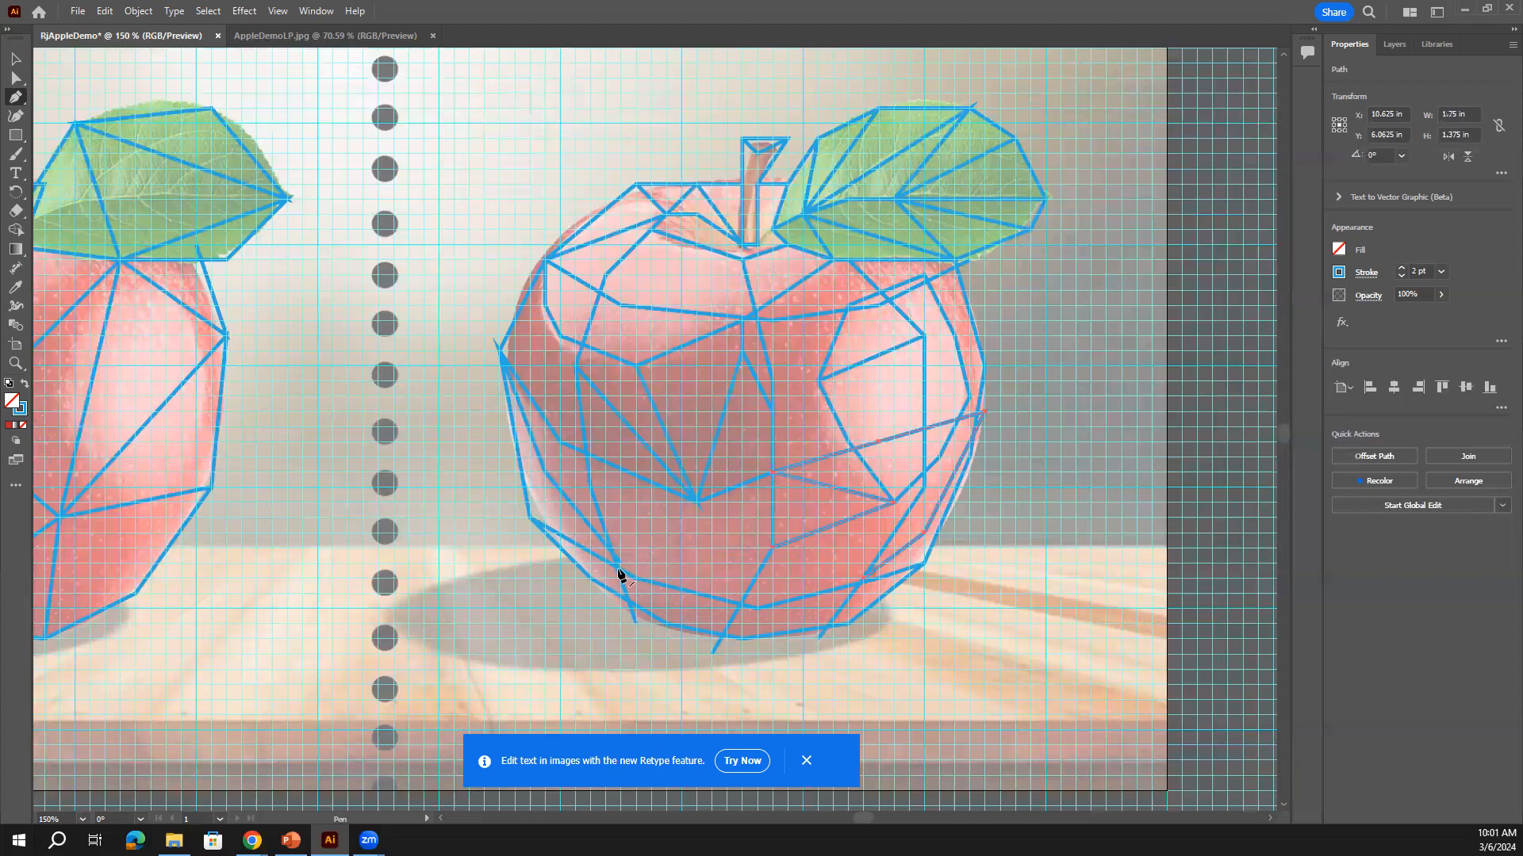
click(696, 502)
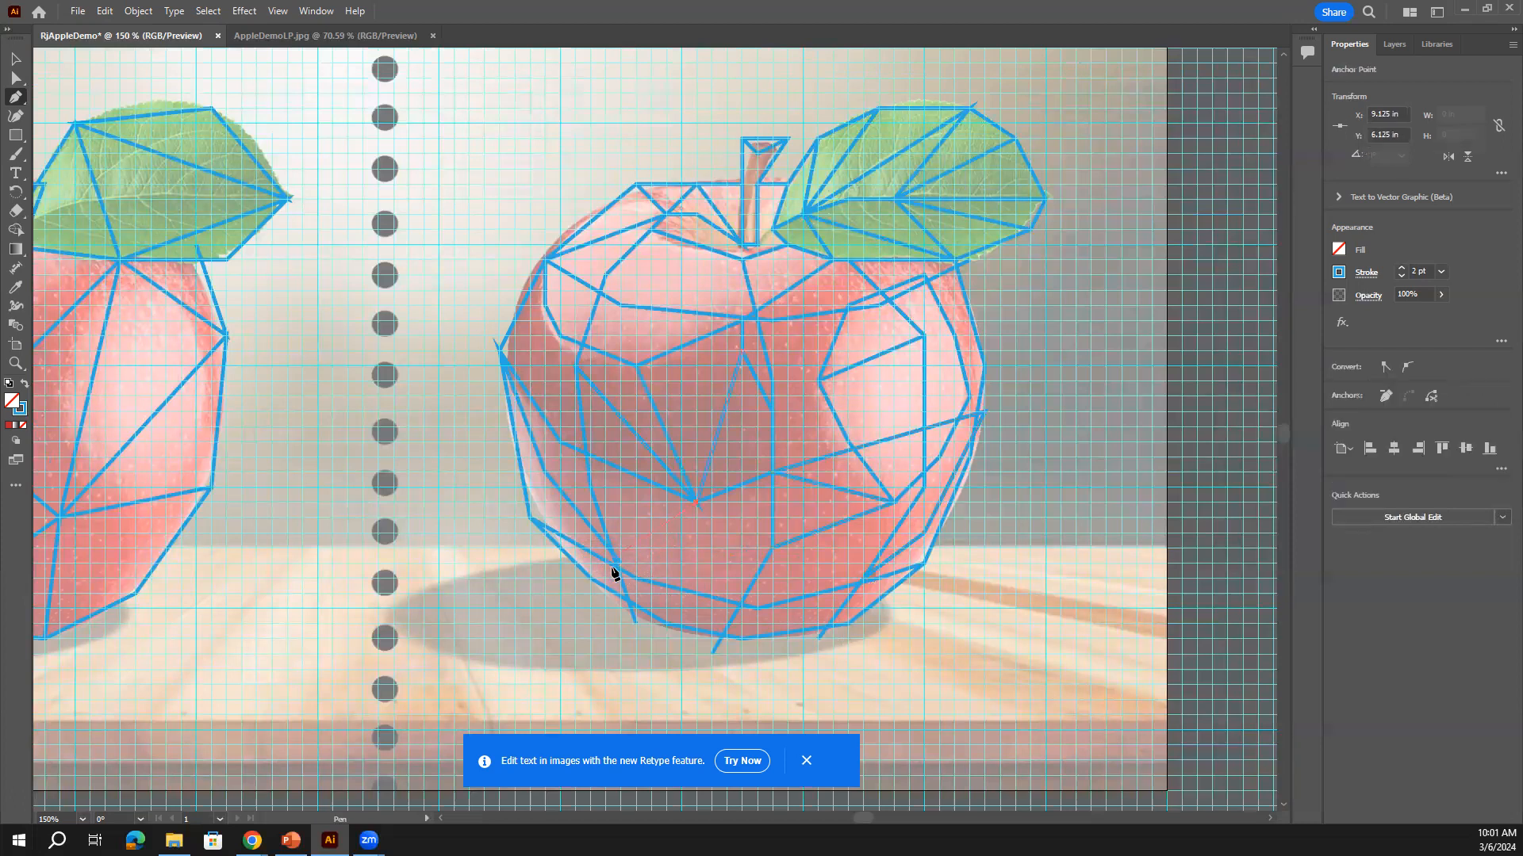
click(620, 562)
key(Escape)
Split the right cheek with lines from a right-side vertex to the middle, right edge and lower corner
click(924, 337)
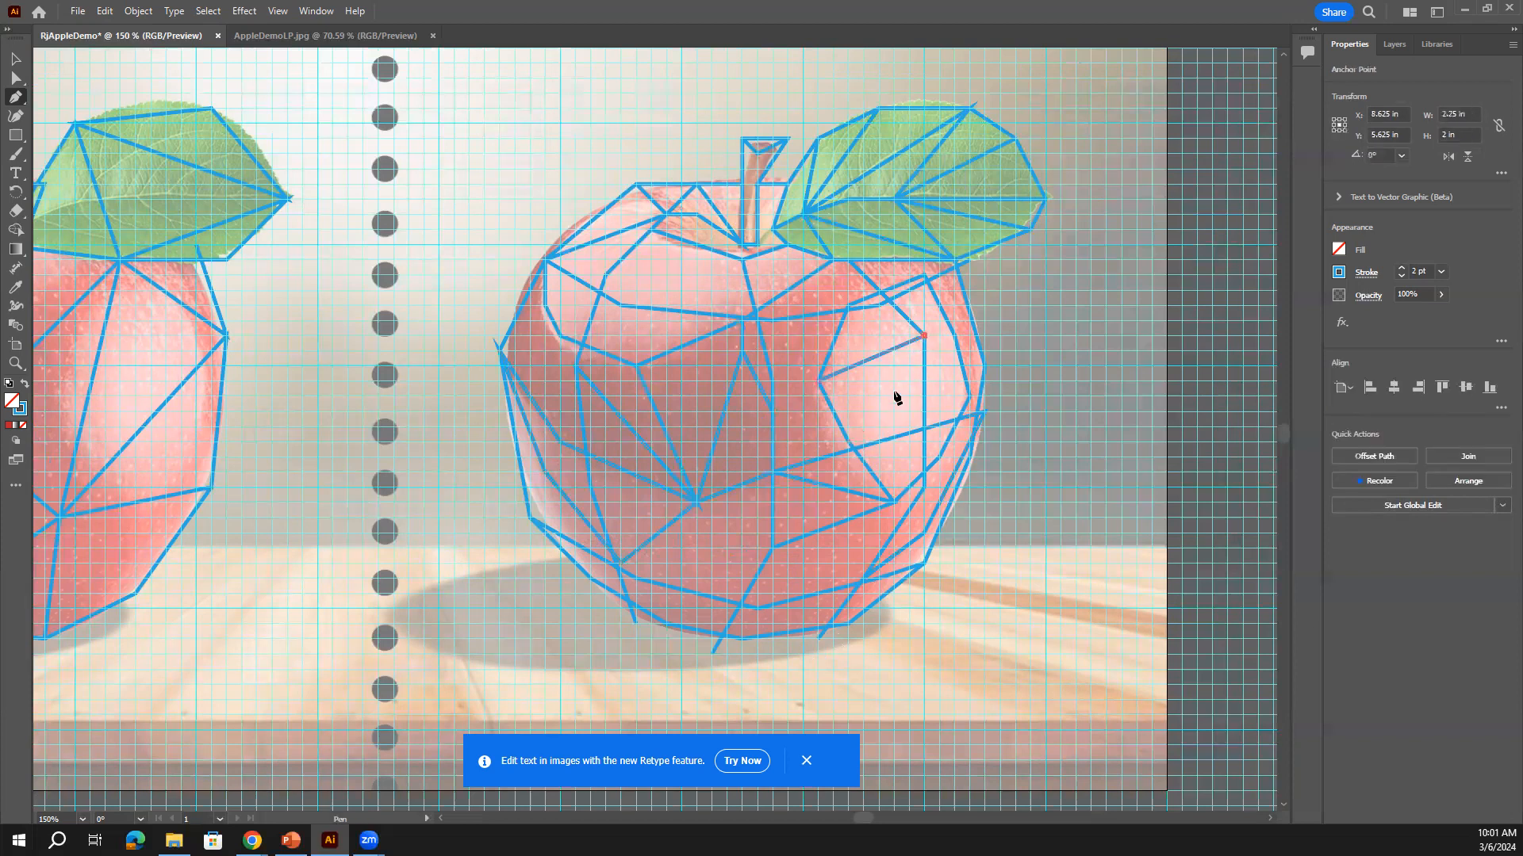
click(850, 454)
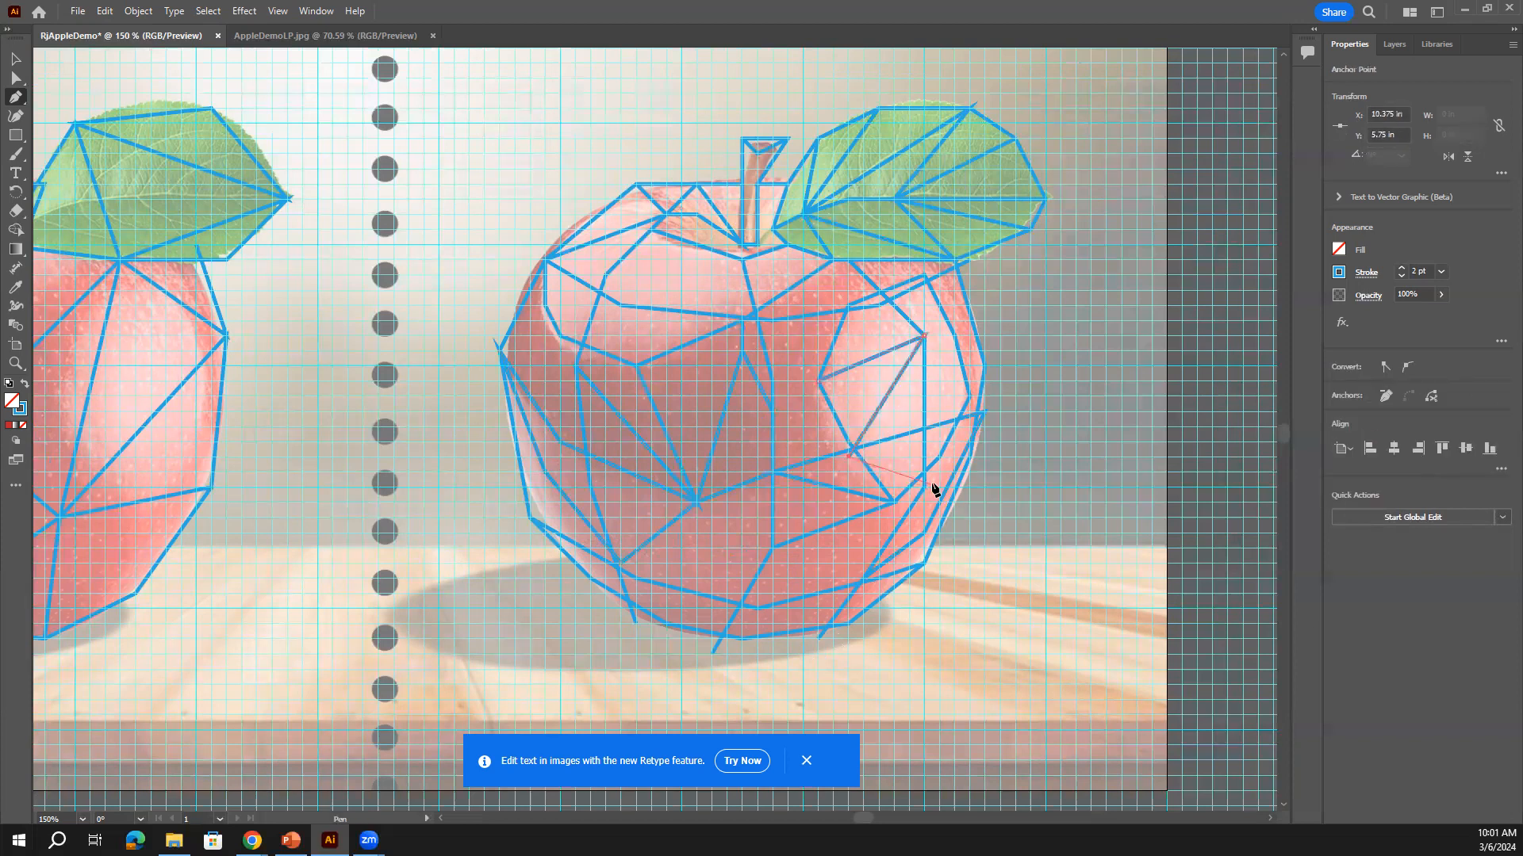
click(969, 398)
click(925, 337)
click(924, 276)
scroll(944, 464, down, 1)
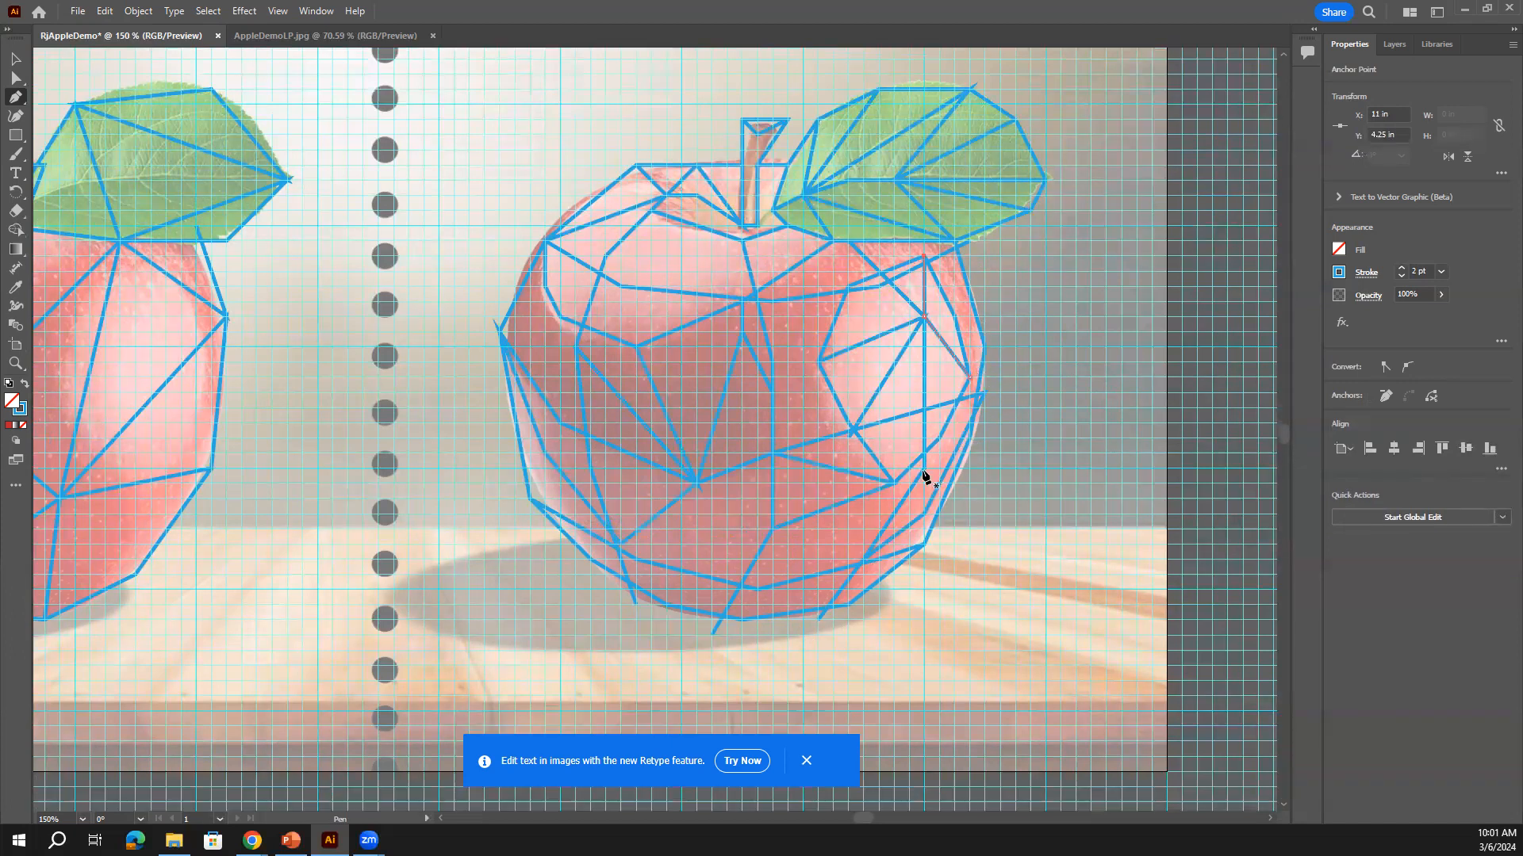
click(925, 514)
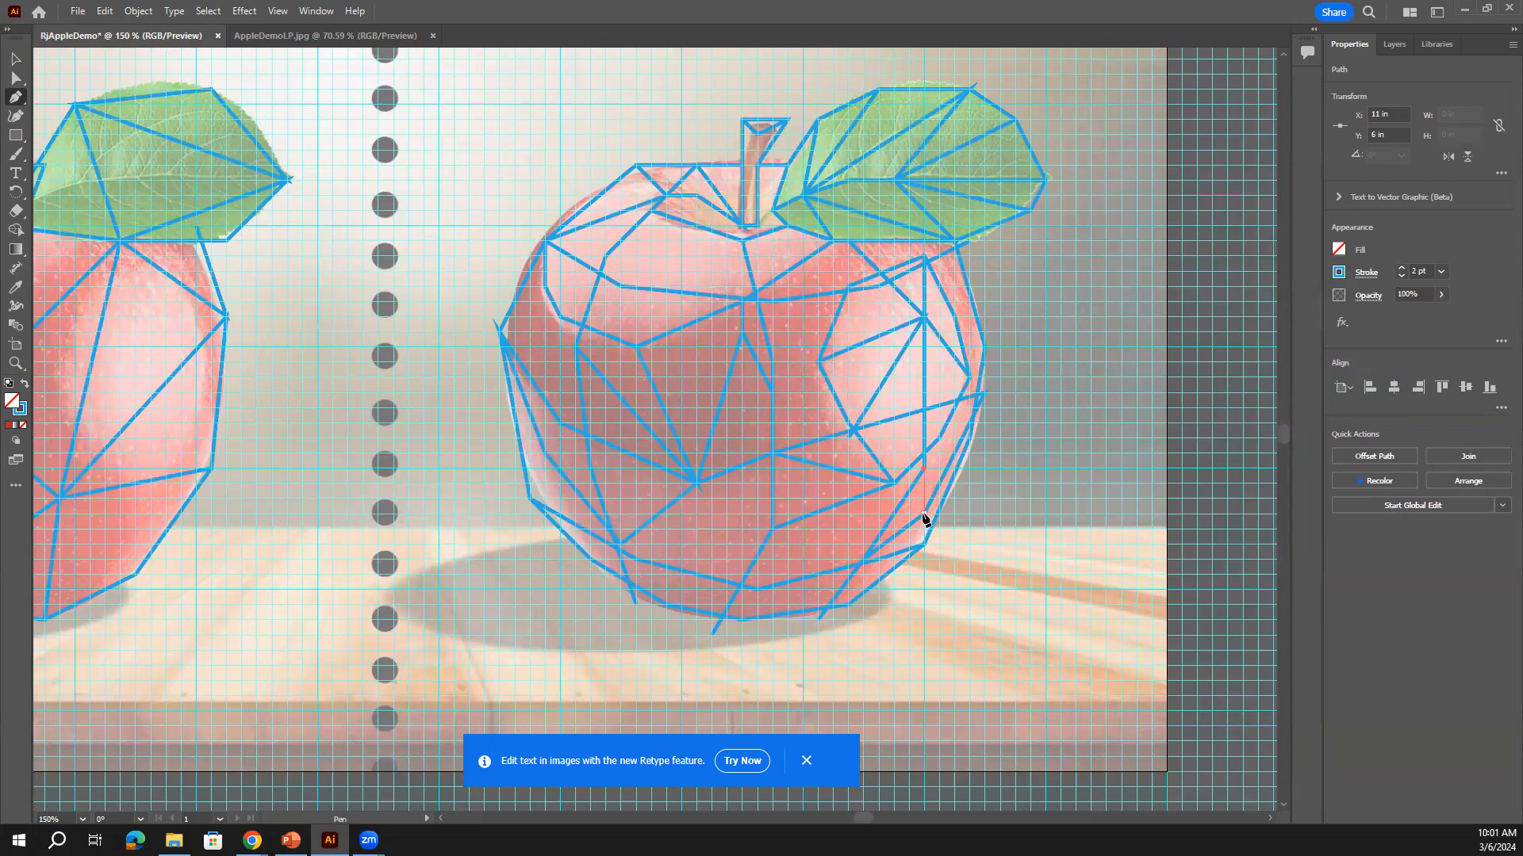
key(Escape)
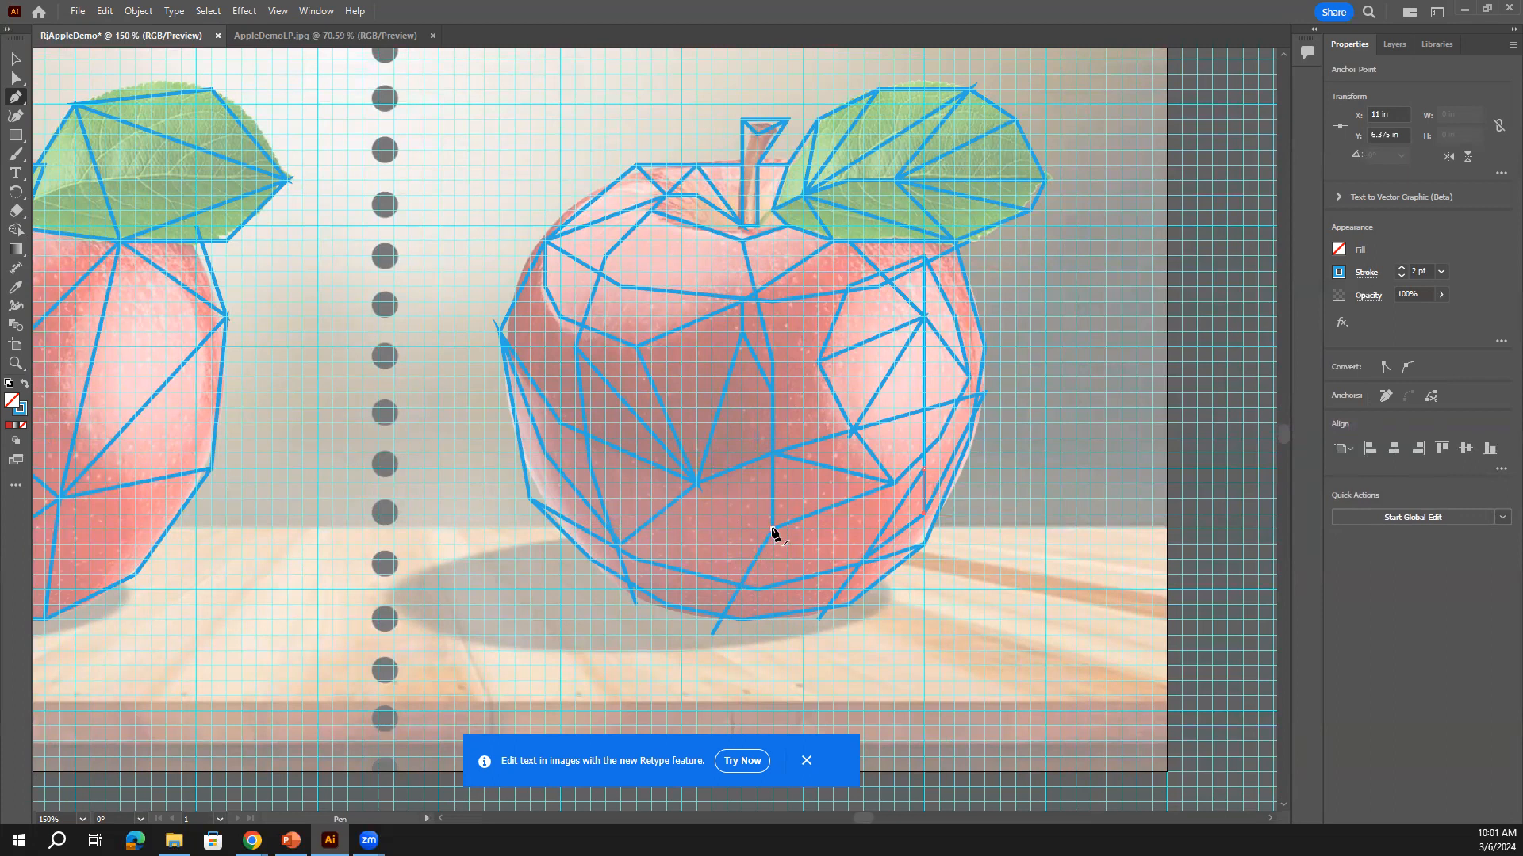
Draw an edge across the apple's bottom and close a triangle on its upper right
click(620, 552)
click(617, 544)
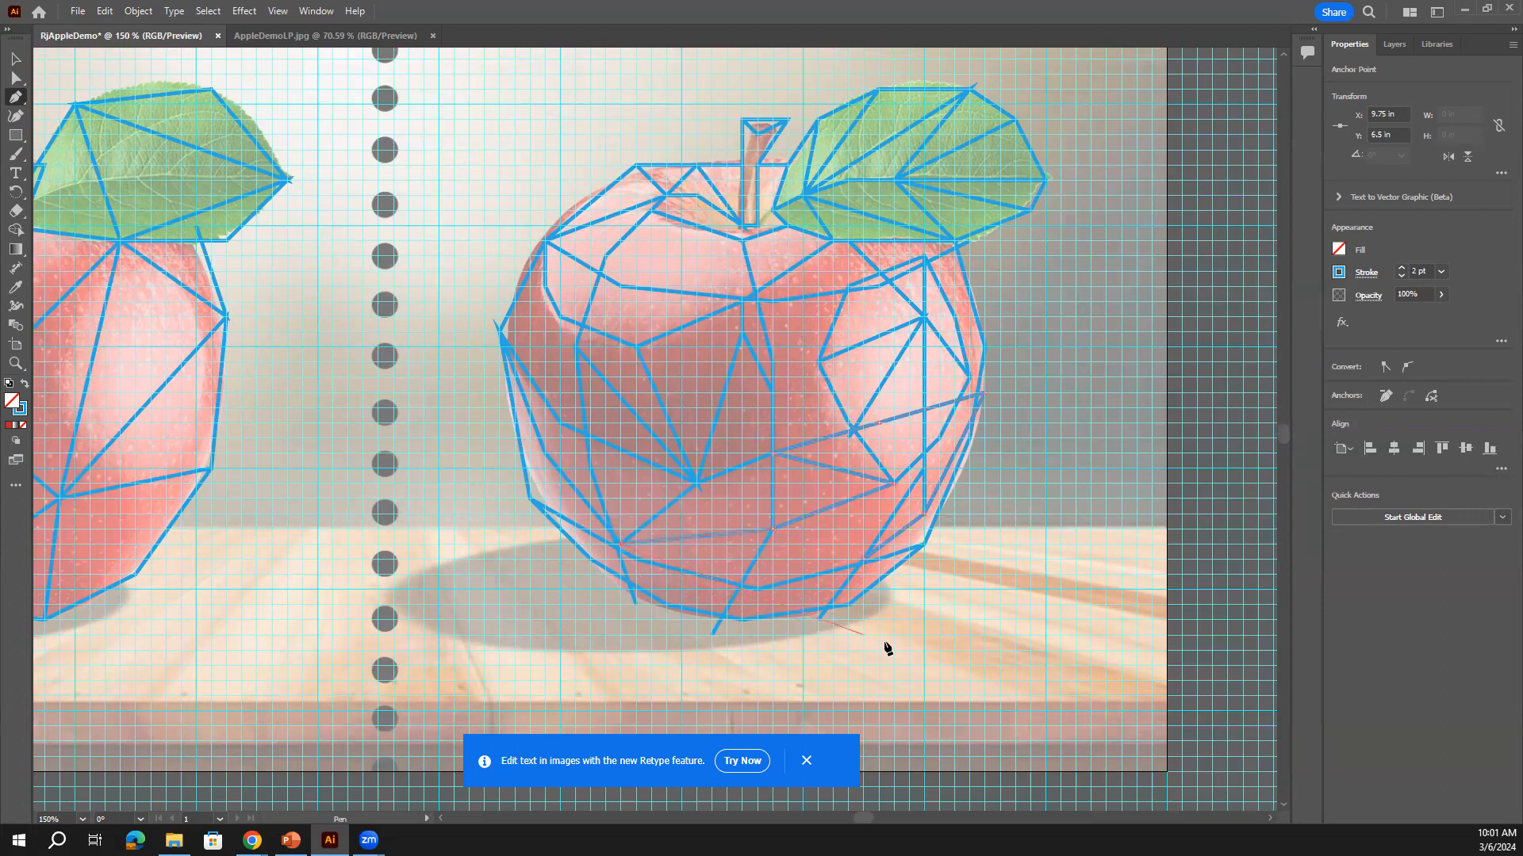
key(Escape)
click(771, 363)
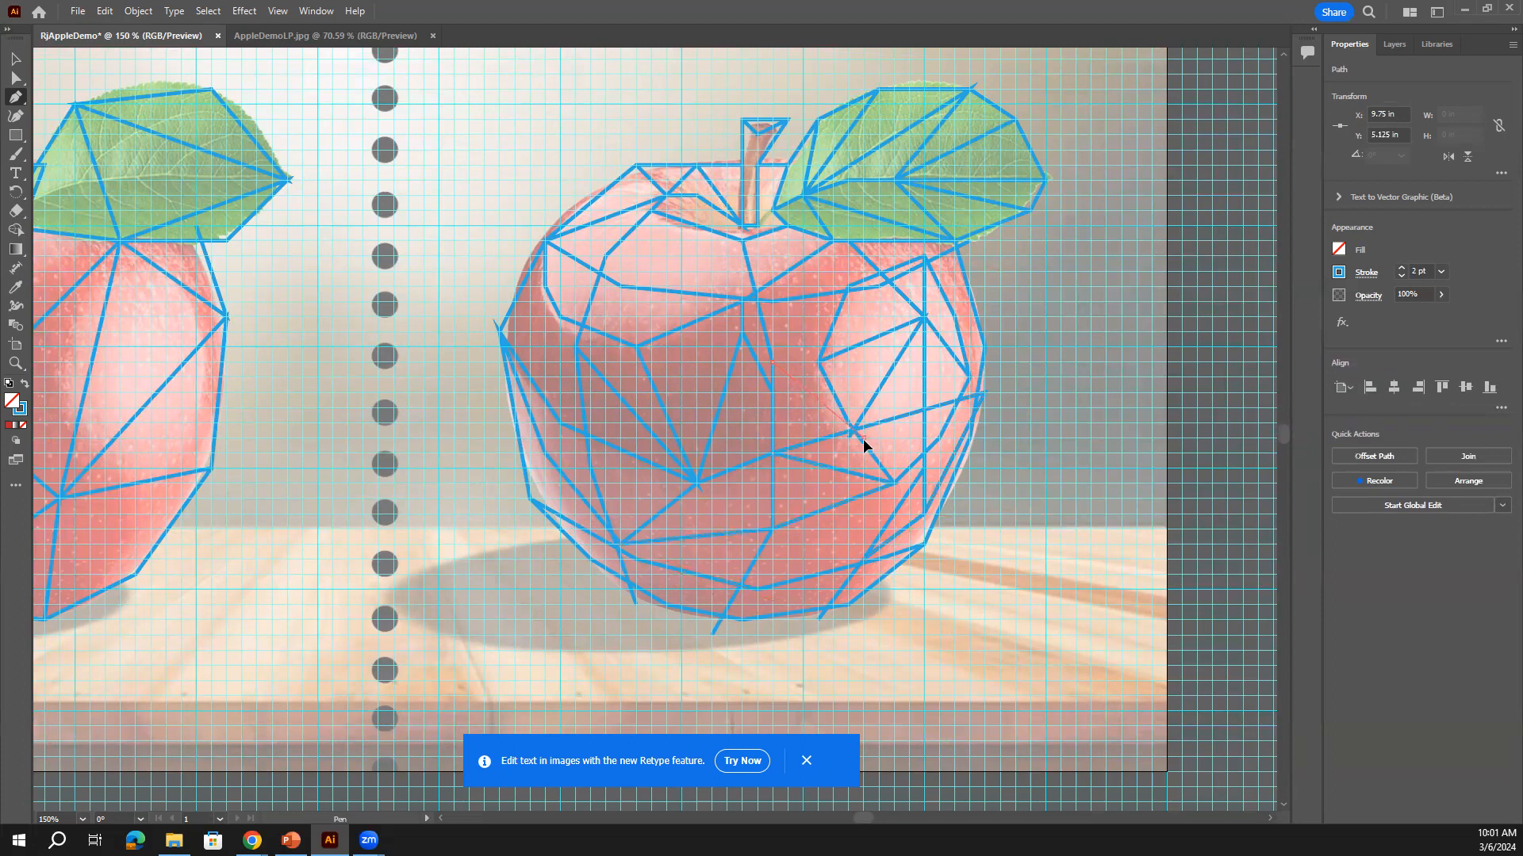
click(854, 431)
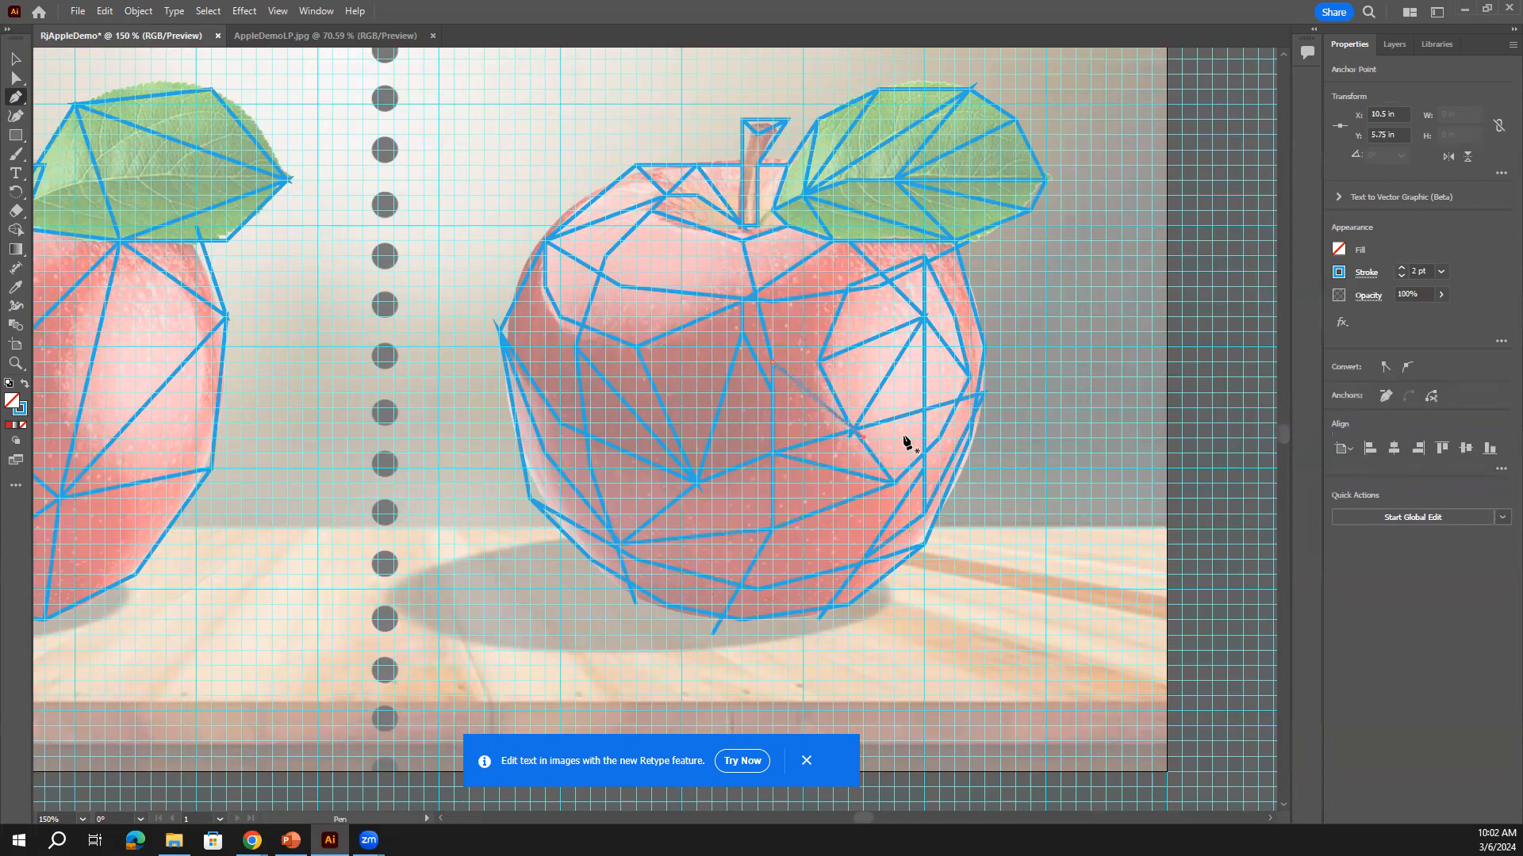
click(844, 297)
scroll(857, 525, up, 2)
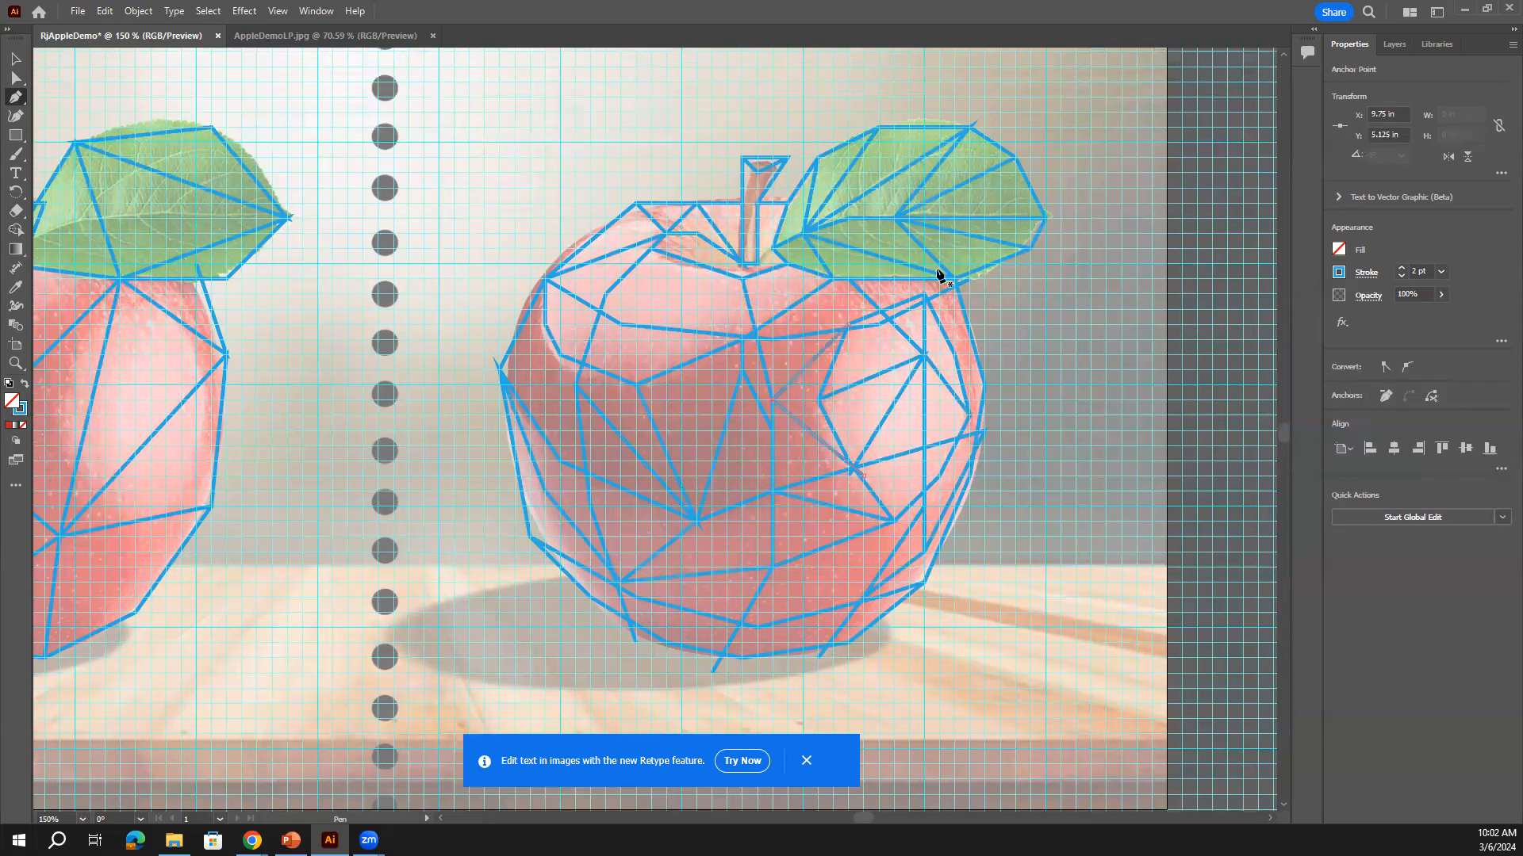
Zoom out to the whole artboard, deselect everything, and hide the grid
key(ctrl)
key(ctrl+minus)
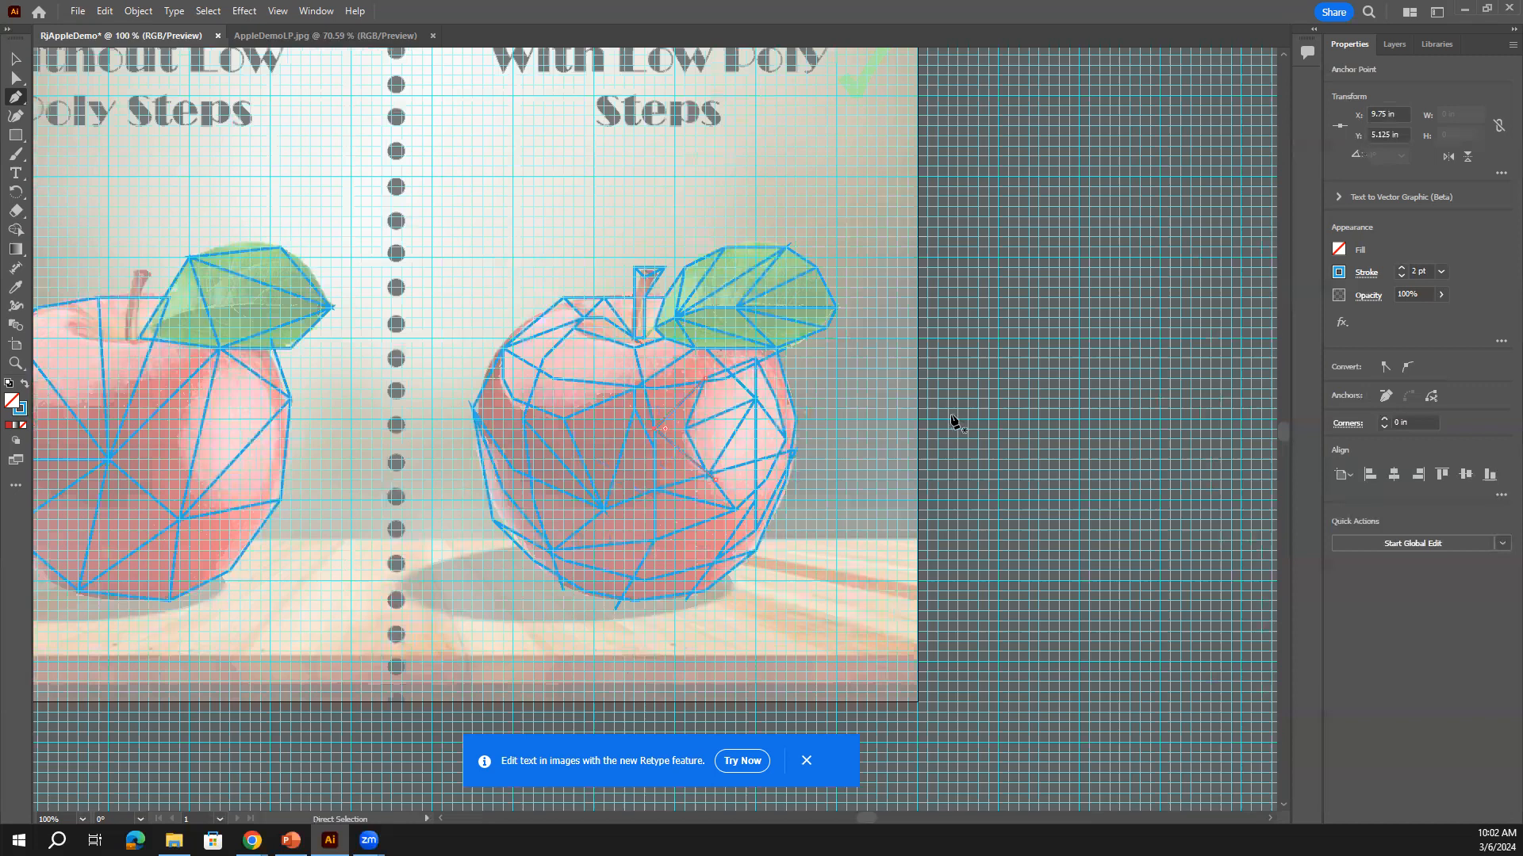
key(ctrl+minus)
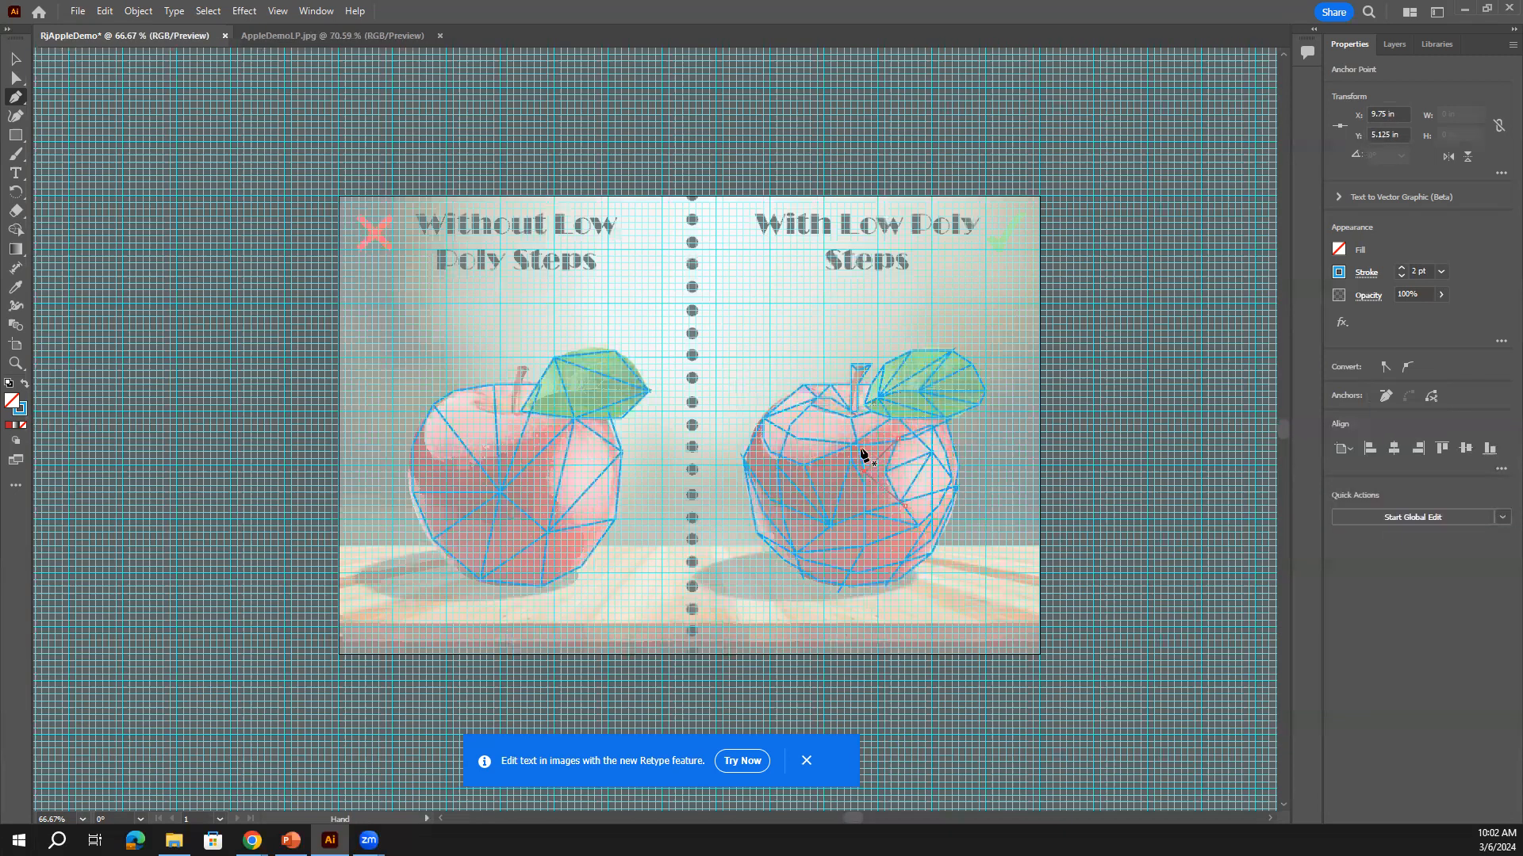
click(18, 63)
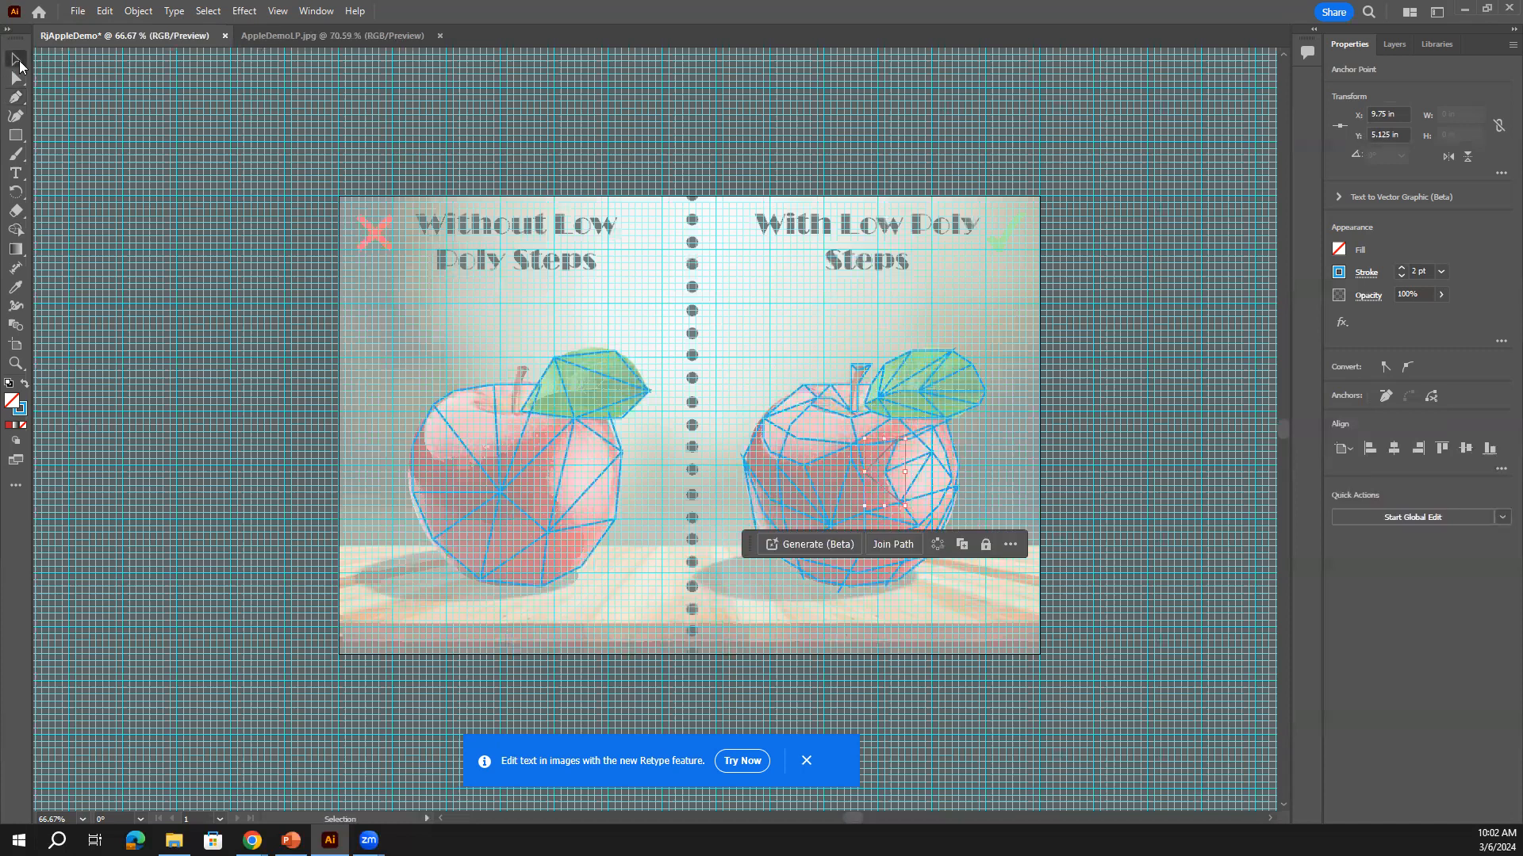
click(872, 297)
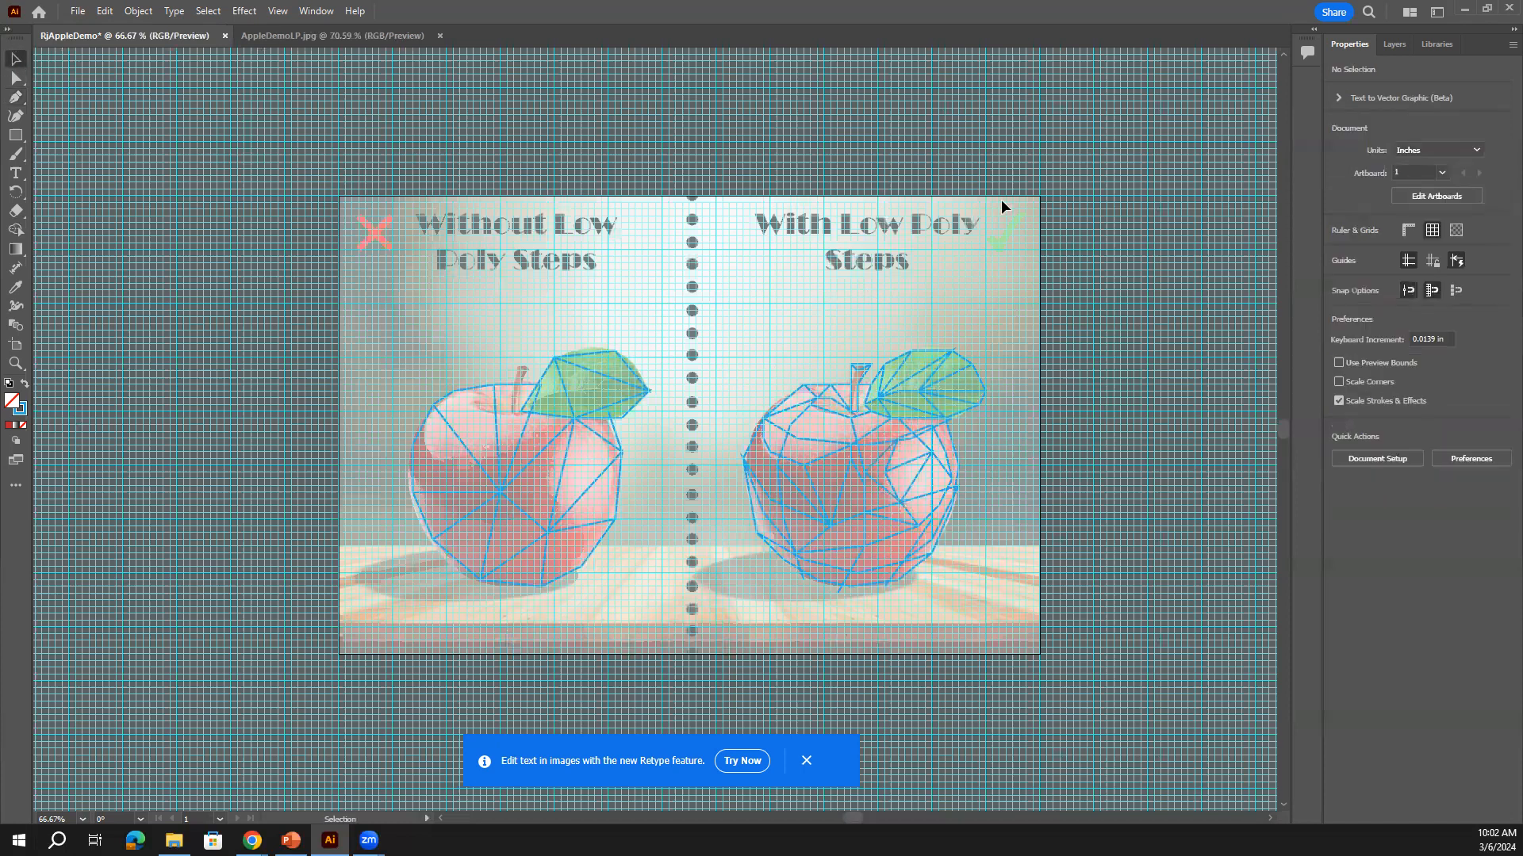
click(278, 11)
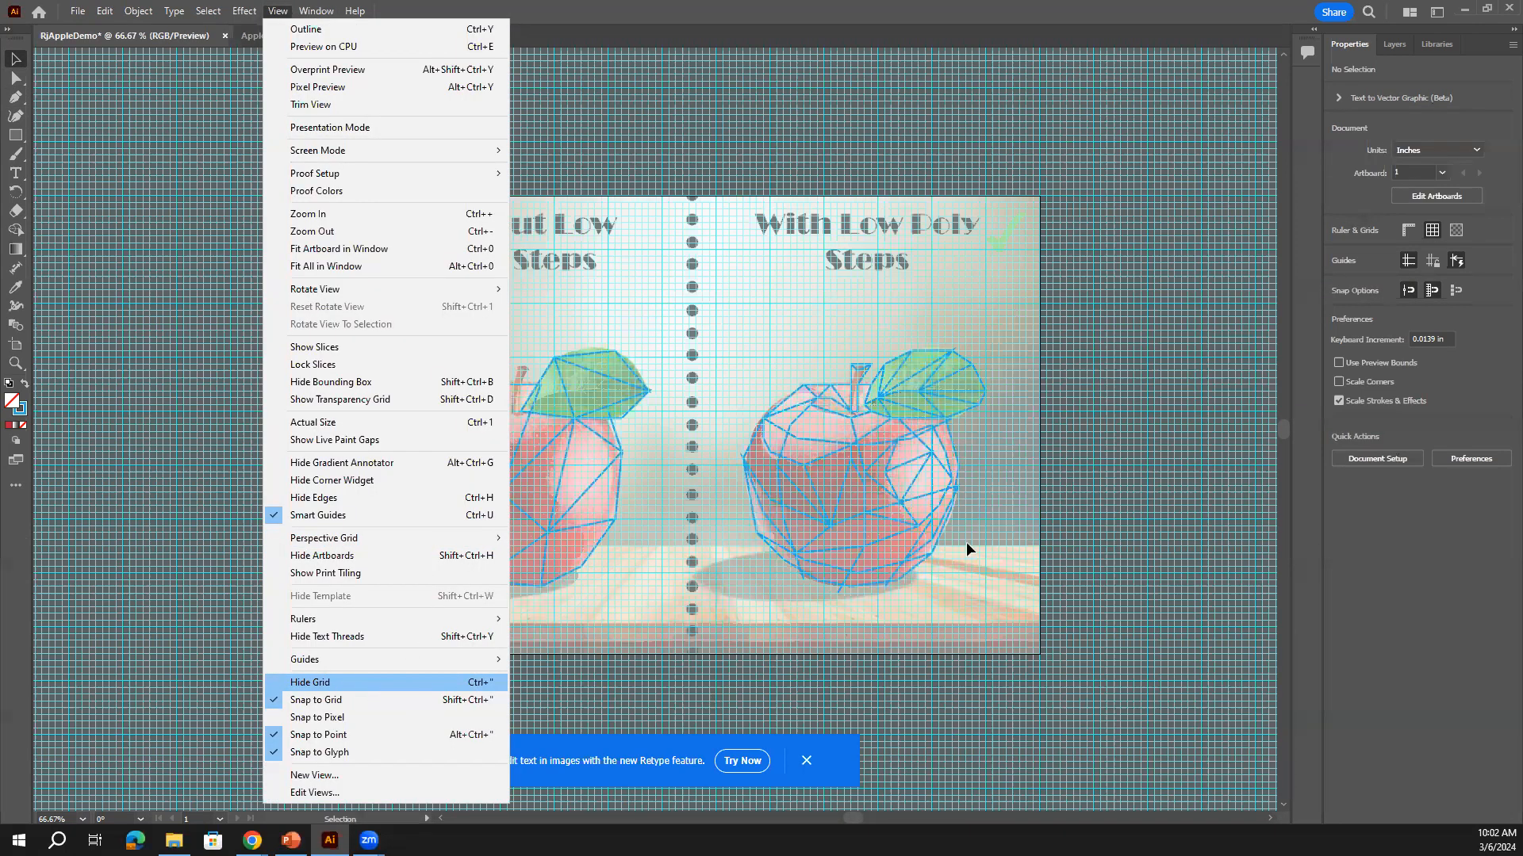
key(Return)
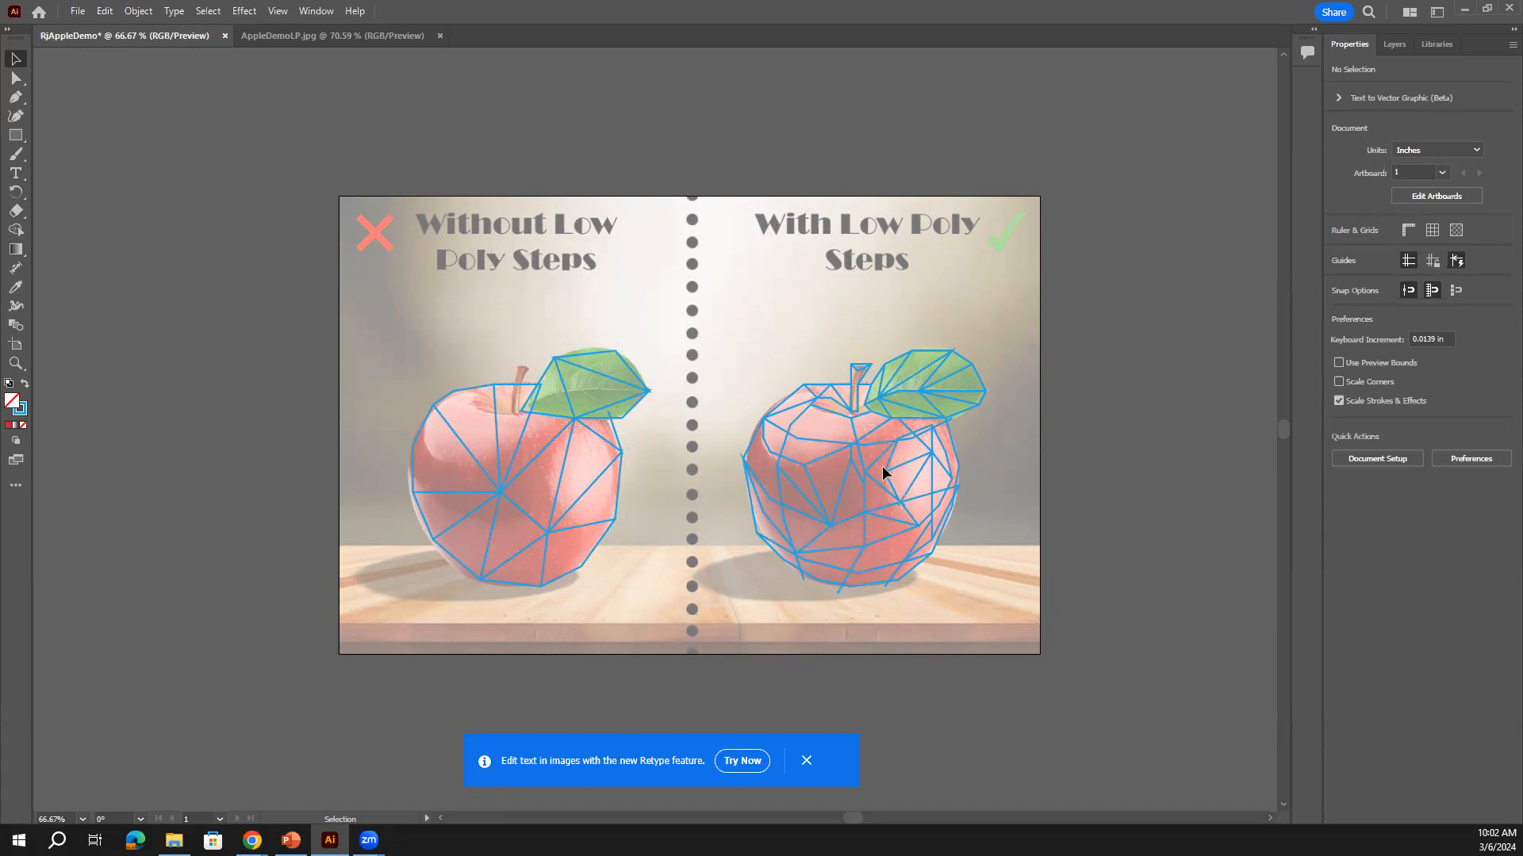
Collapse the LowPoly layer and select the faded background apple photo
click(1394, 44)
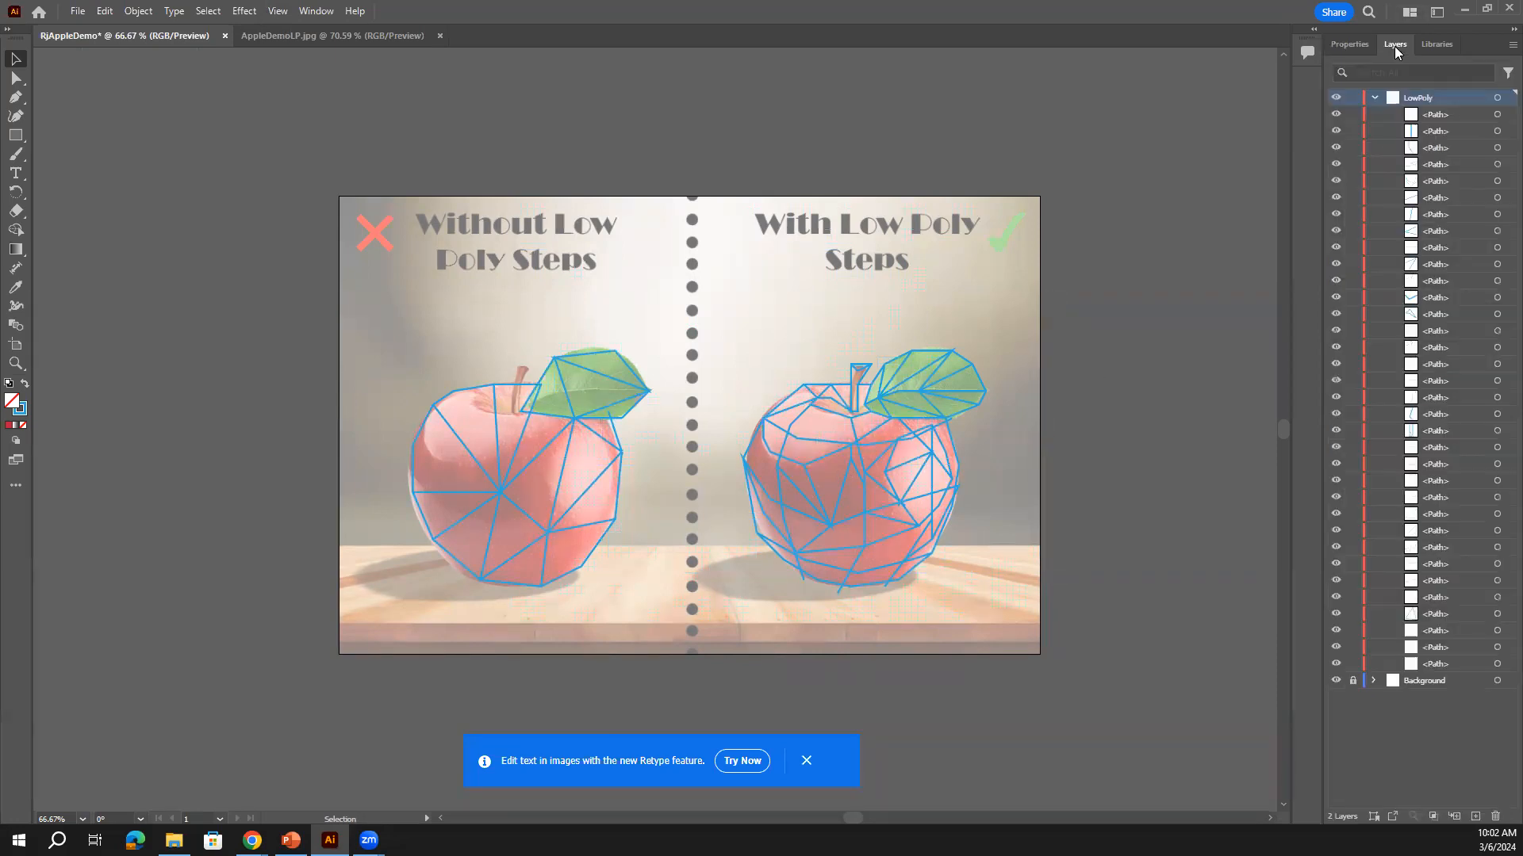
click(1374, 98)
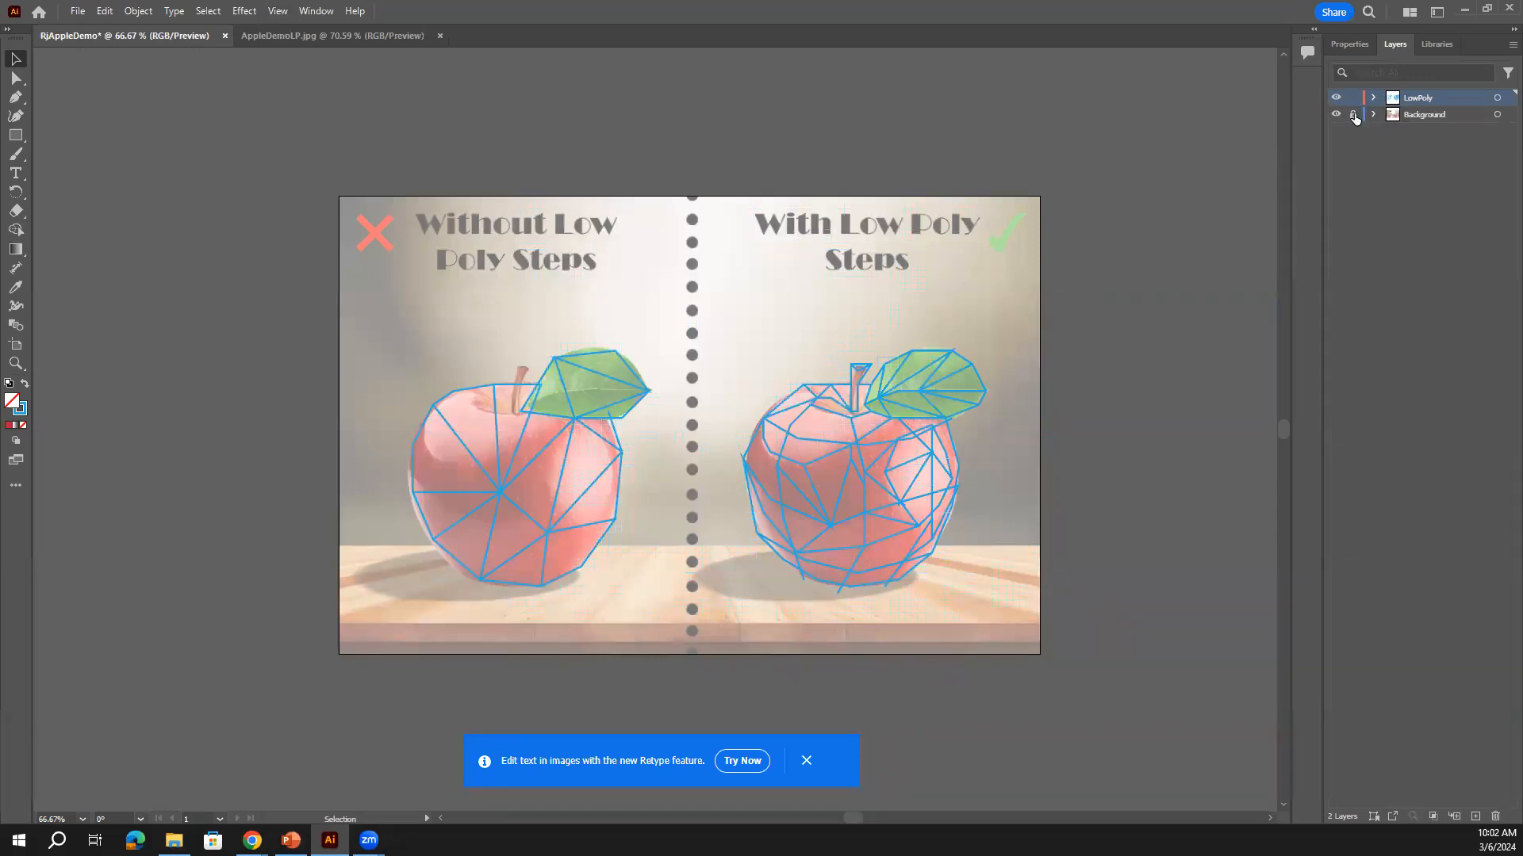
click(1348, 45)
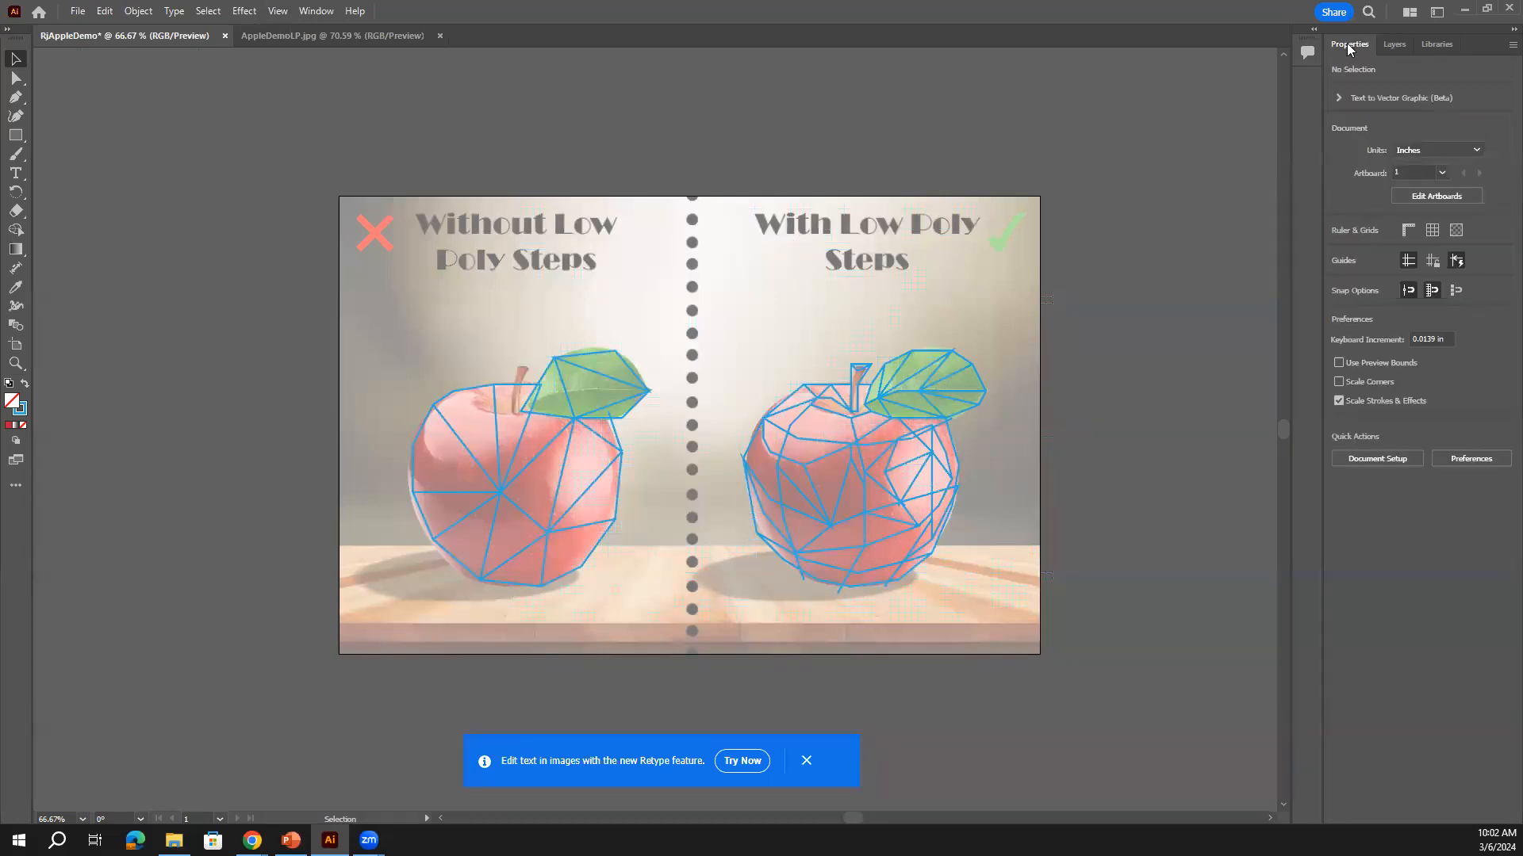
click(943, 293)
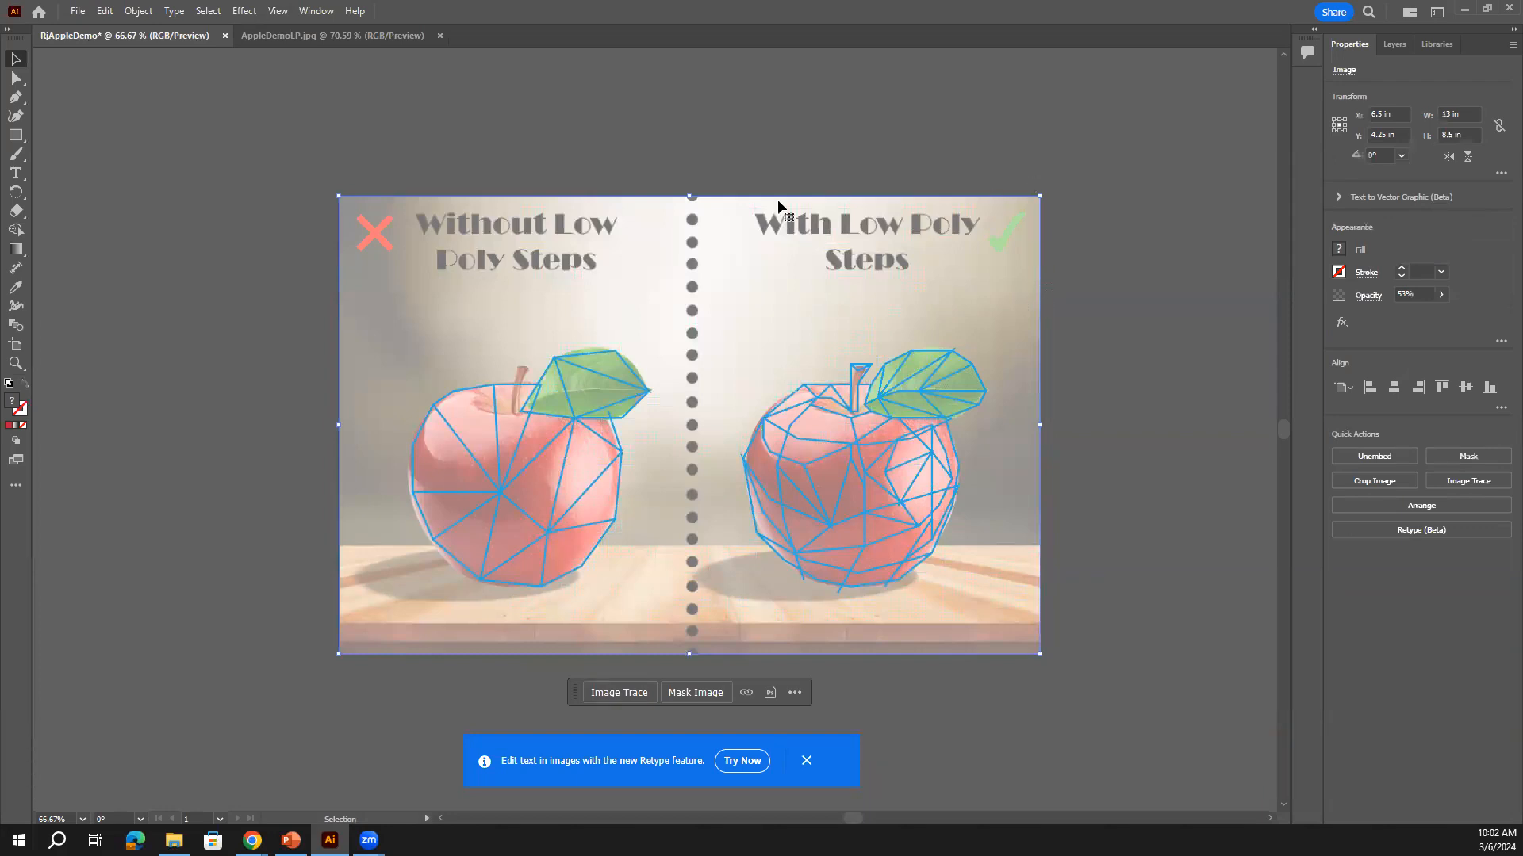
Set the background photo's opacity to 100%, lock the Background layer, and make LowPoly active
click(1441, 294)
drag(1410, 314, 1463, 321)
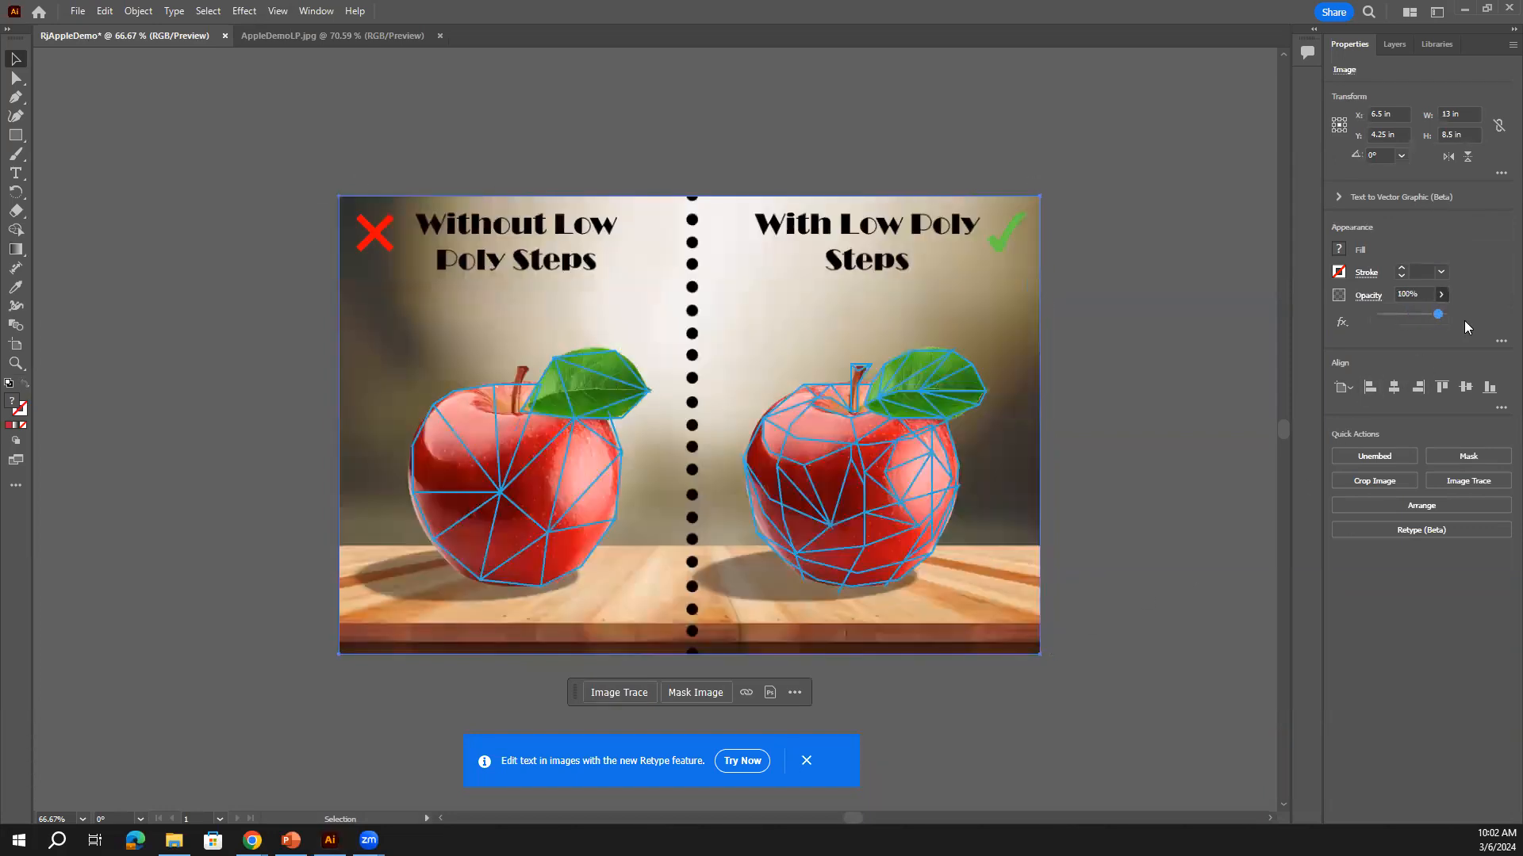
click(1394, 44)
click(1353, 115)
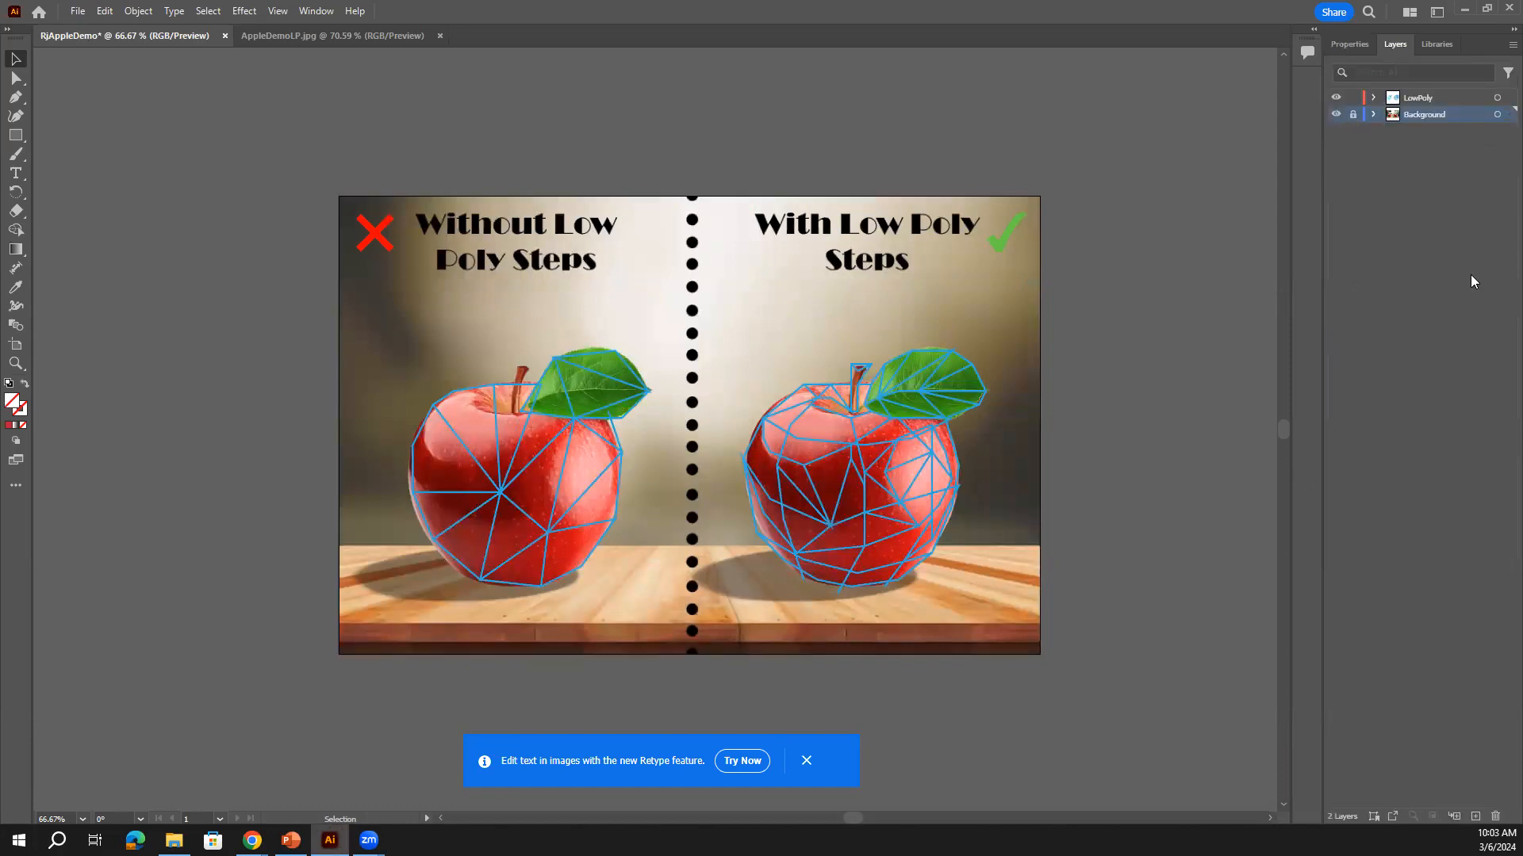
click(1444, 100)
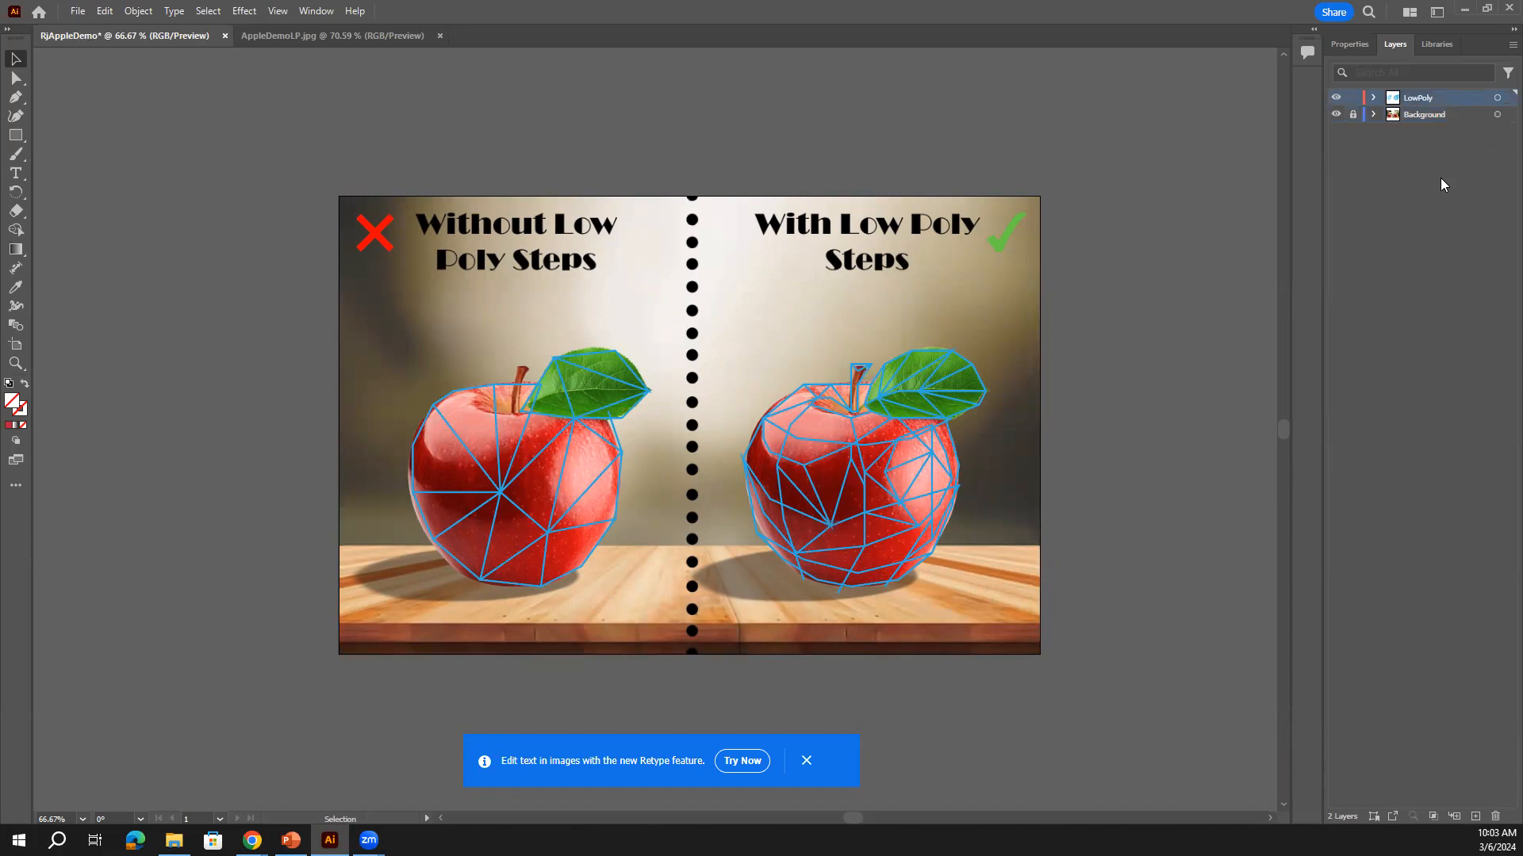
click(1349, 44)
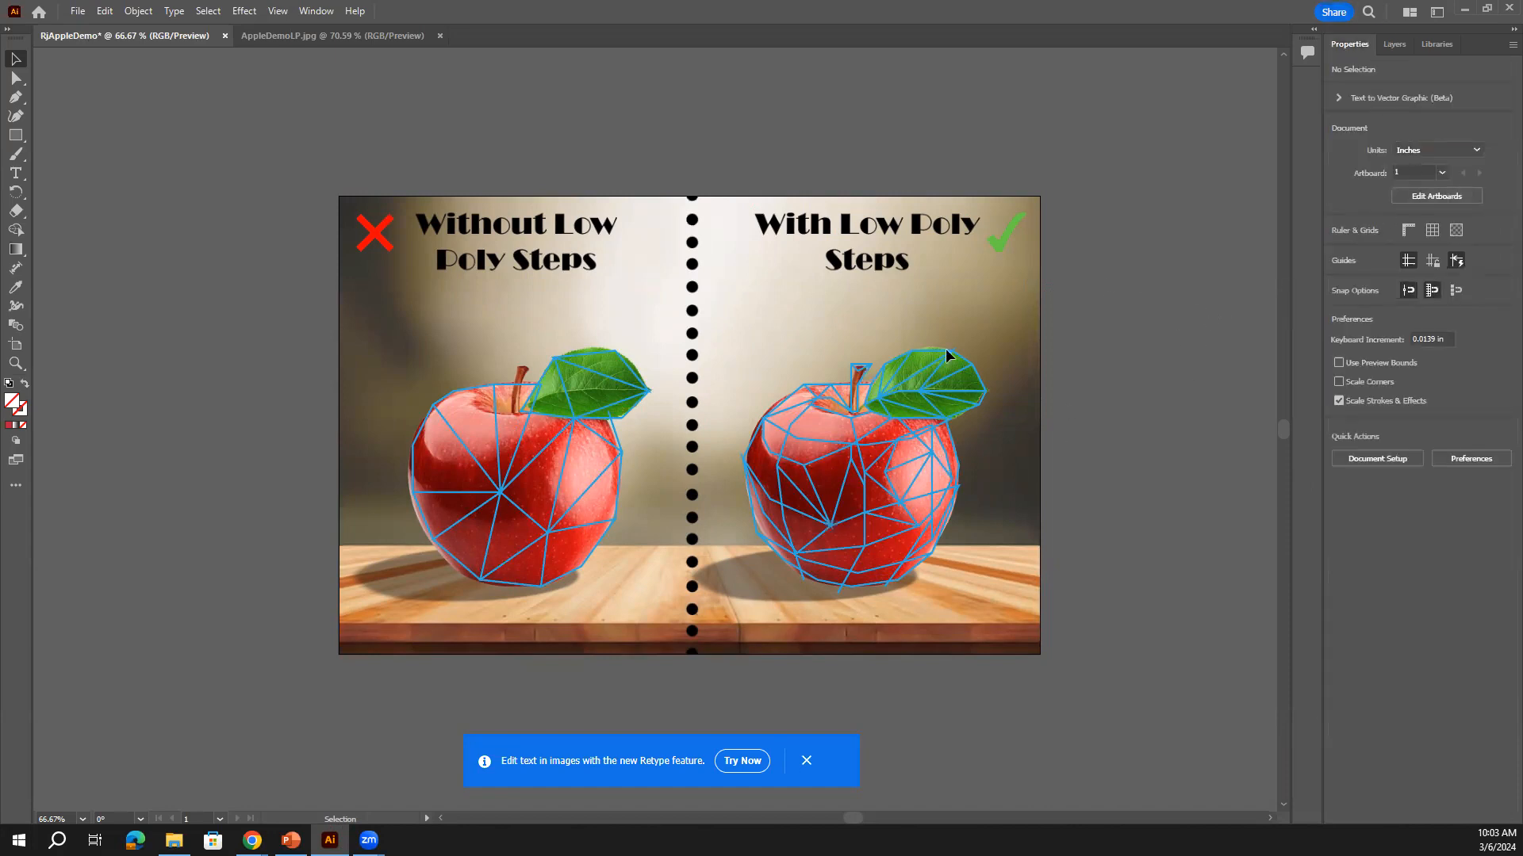
Drag a selection marquee around both apple meshes to select all their lines
mouse_move(287, 150)
mouse_down()
mouse_move(361, 238)
mouse_move(525, 333)
mouse_move(684, 387)
mouse_move(919, 568)
mouse_up()
drag(1045, 663, 1070, 682)
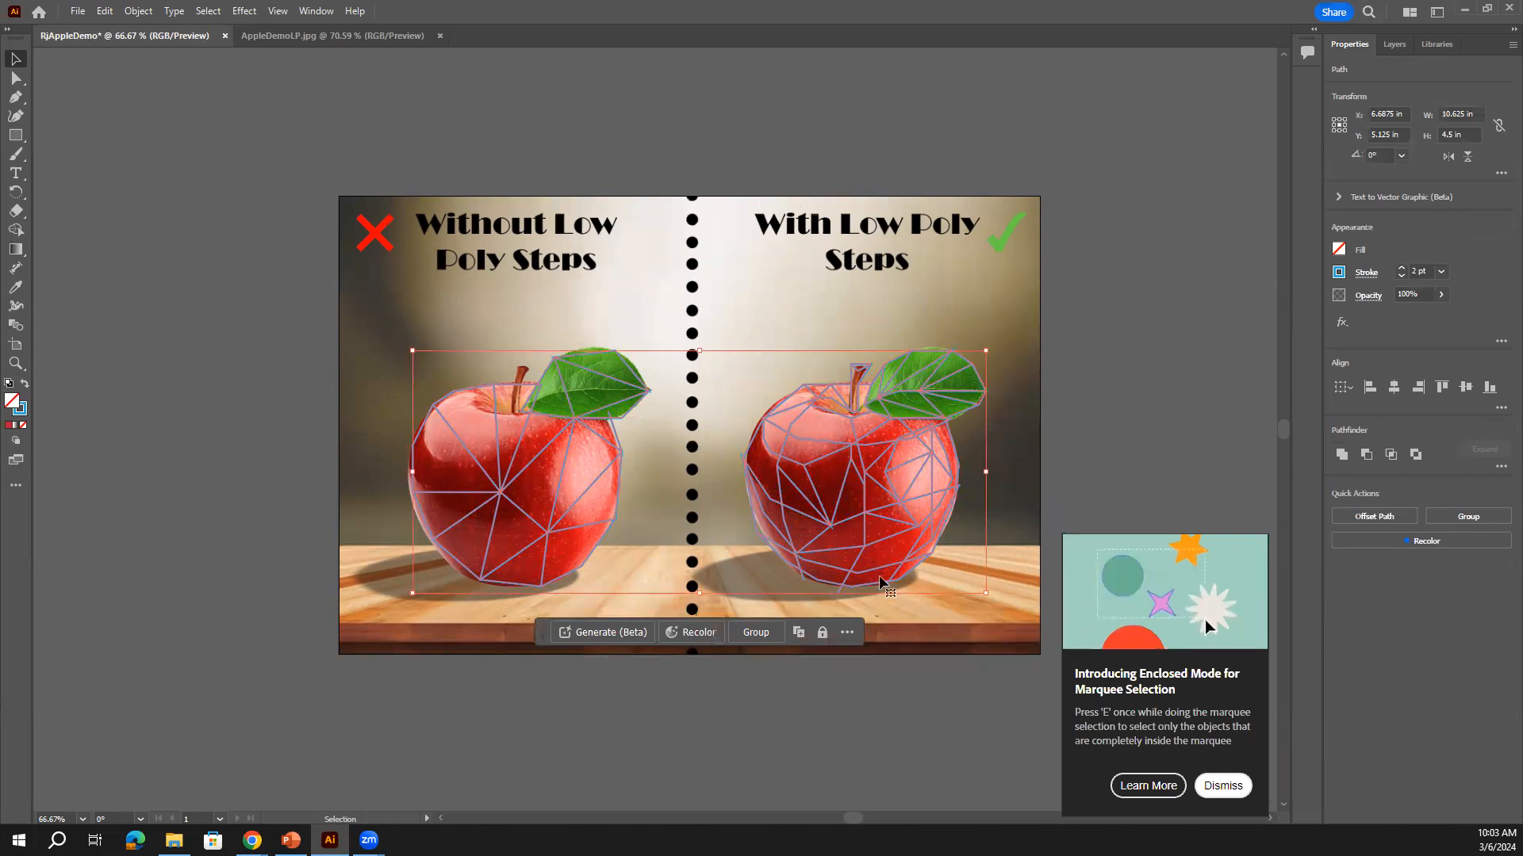
click(560, 477)
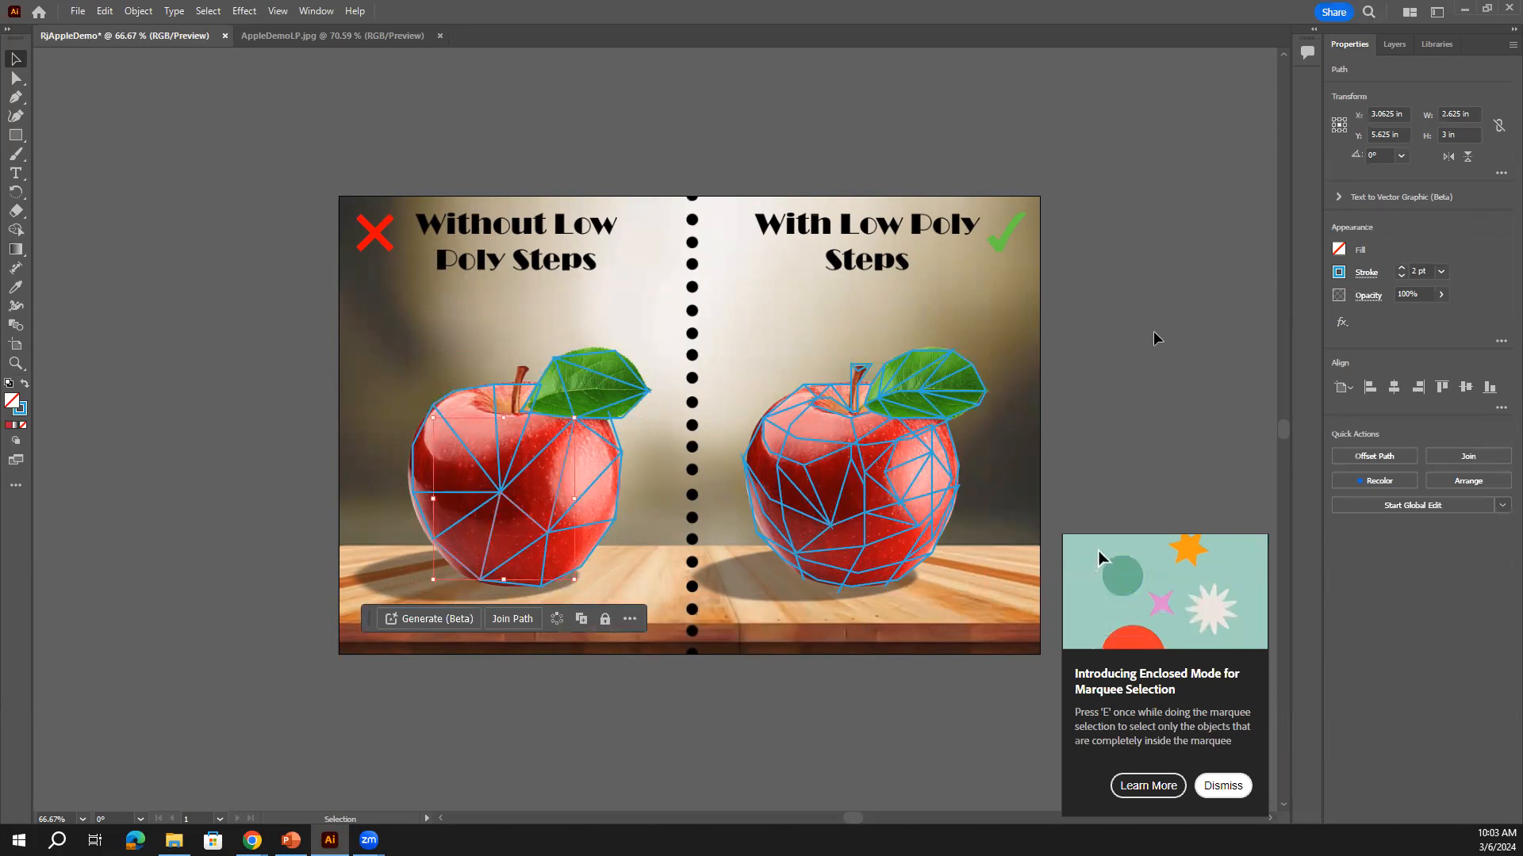
drag(304, 160, 1051, 688)
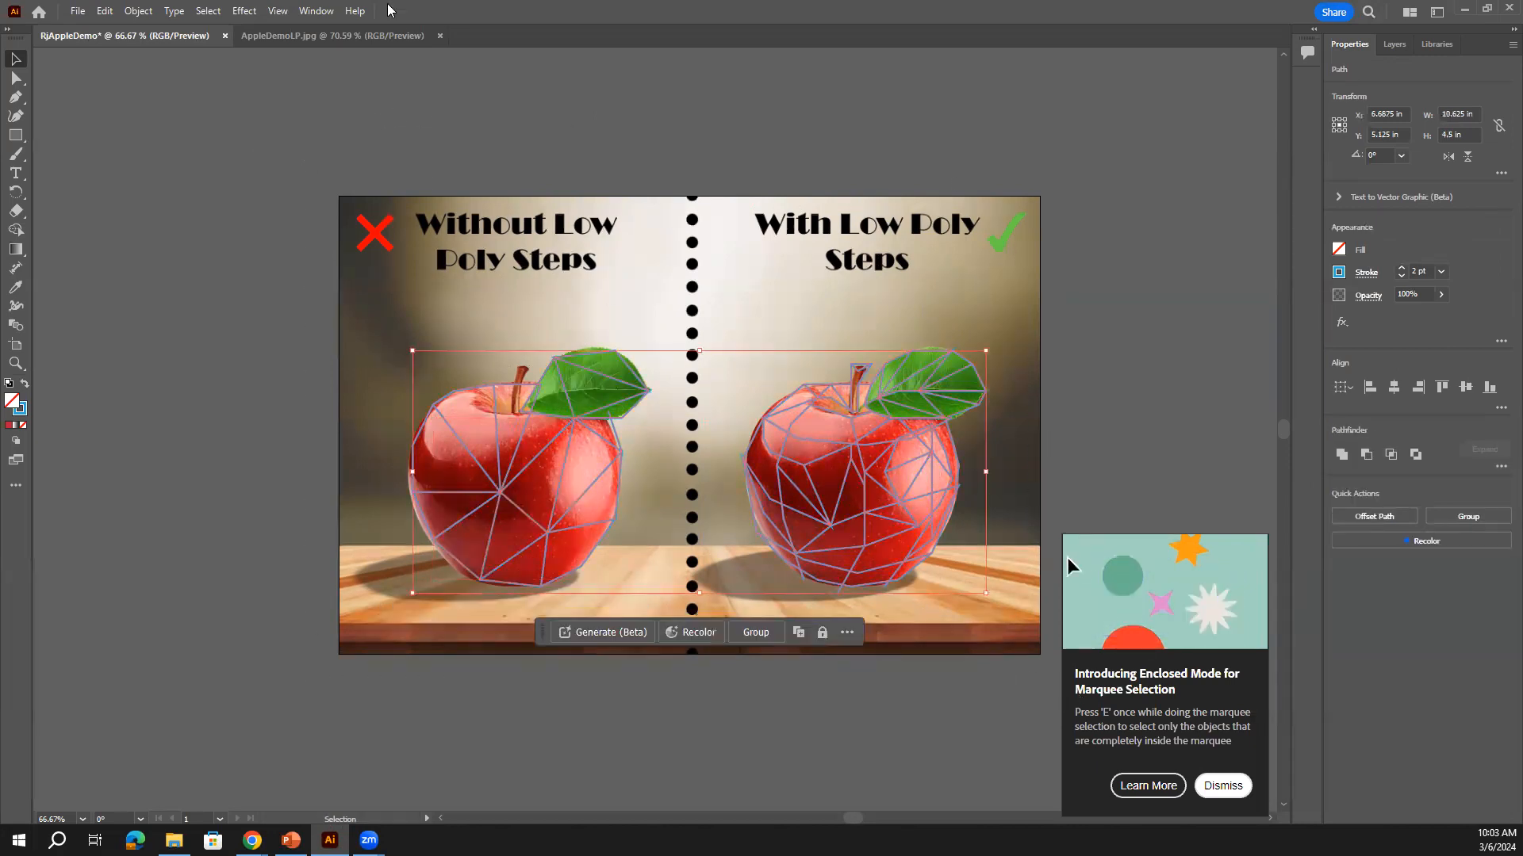
Open the Pathfinder panel, move it aside, and apply Divide to the selected mesh lines
click(320, 12)
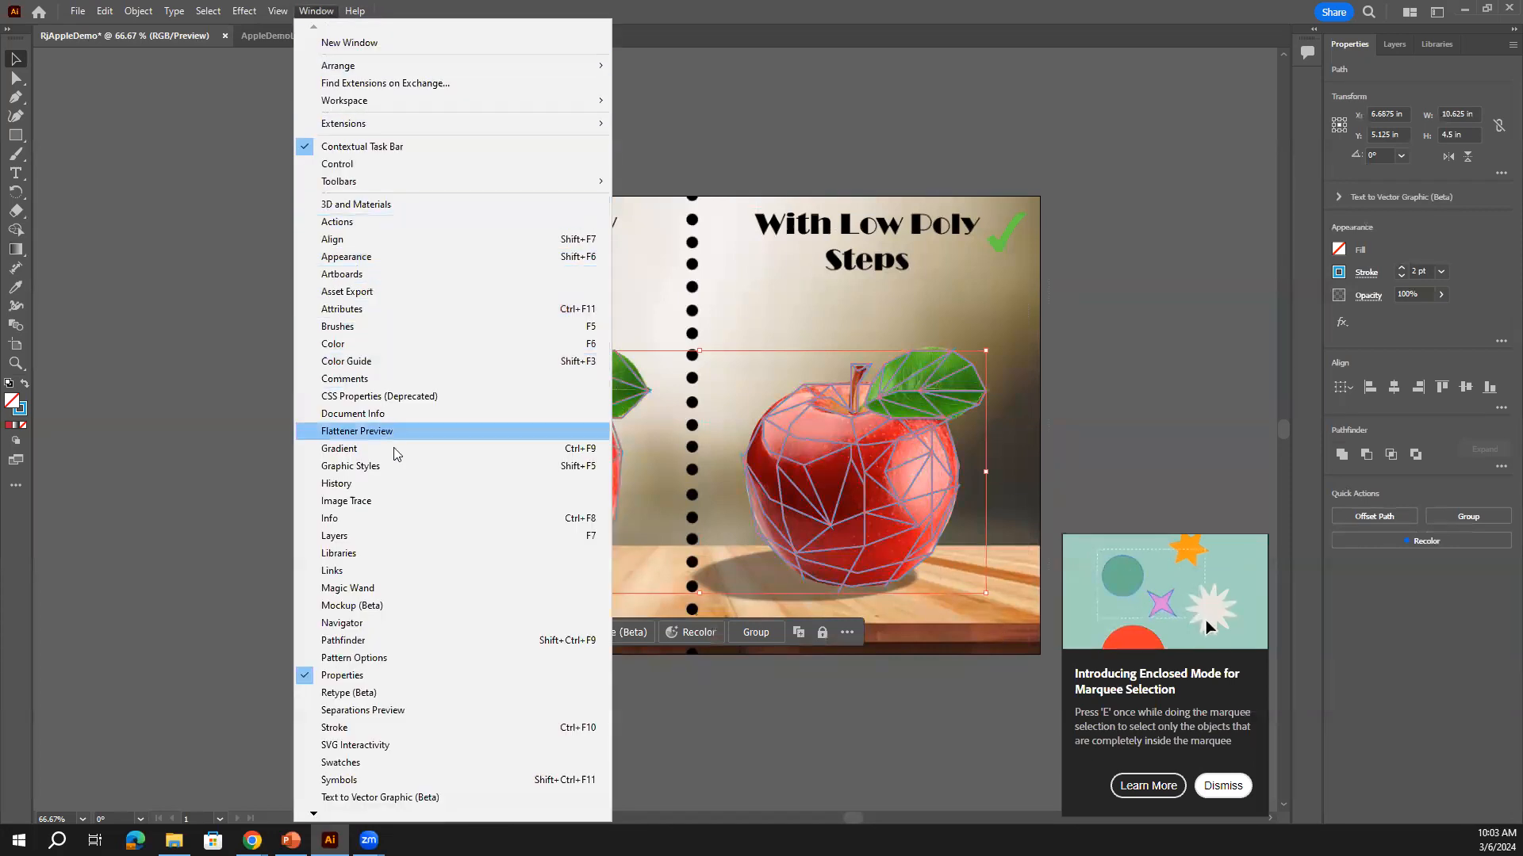
click(391, 640)
drag(167, 538, 1154, 188)
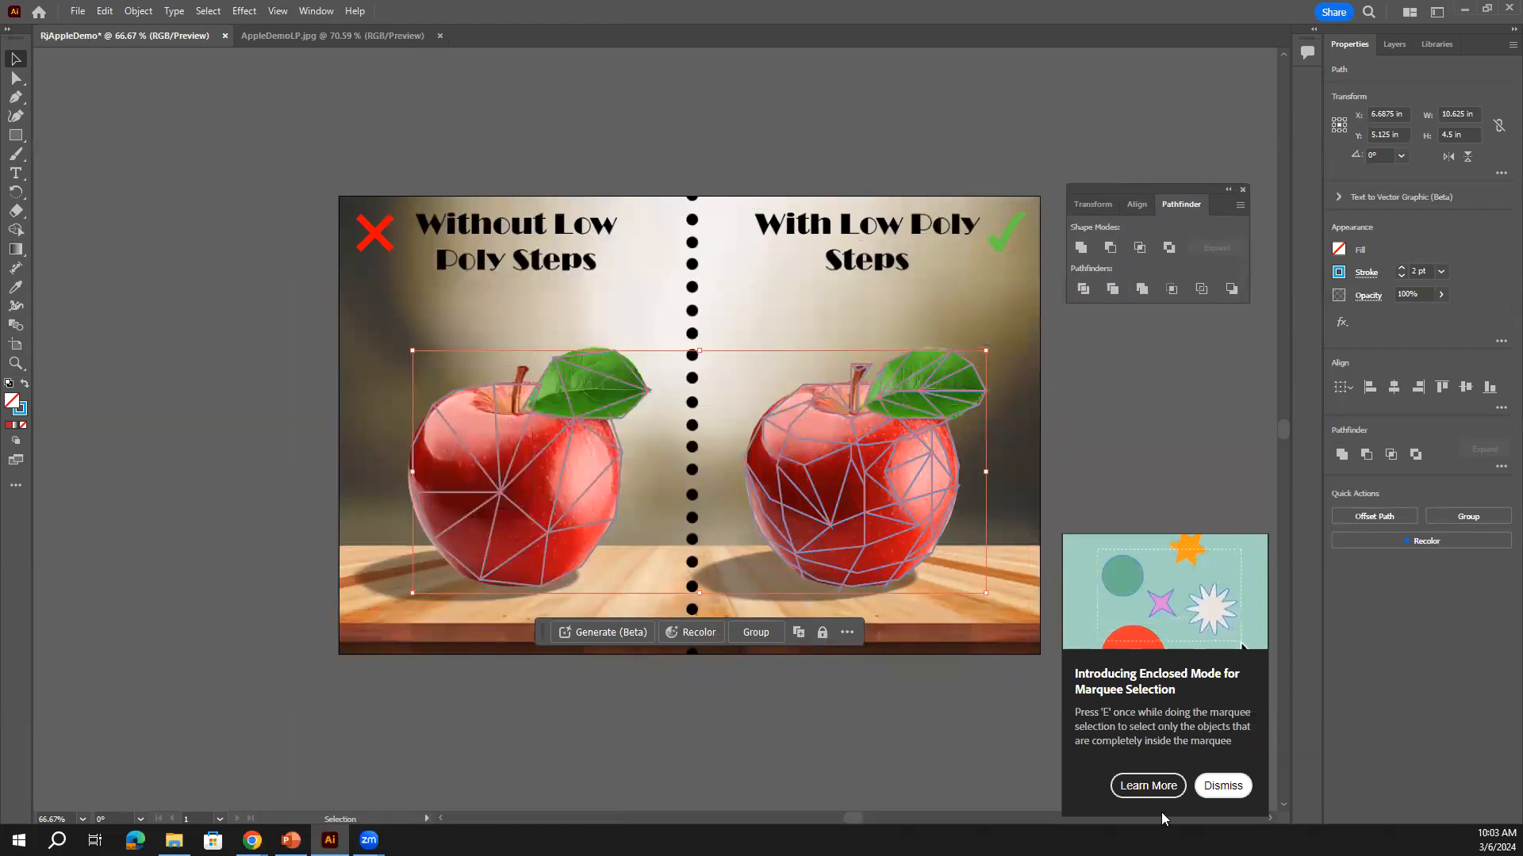
click(1222, 786)
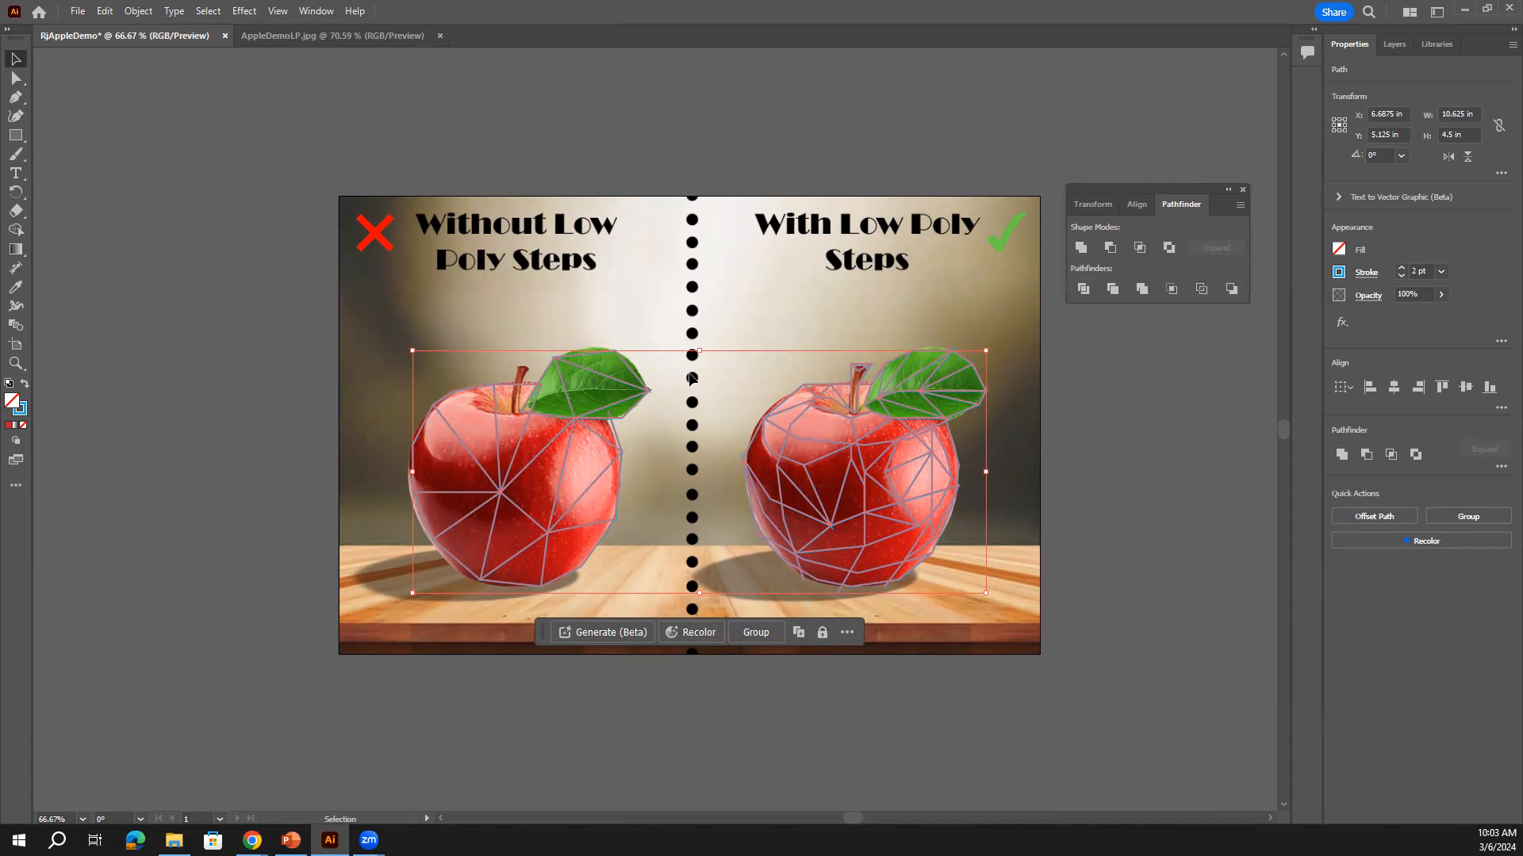
click(1083, 289)
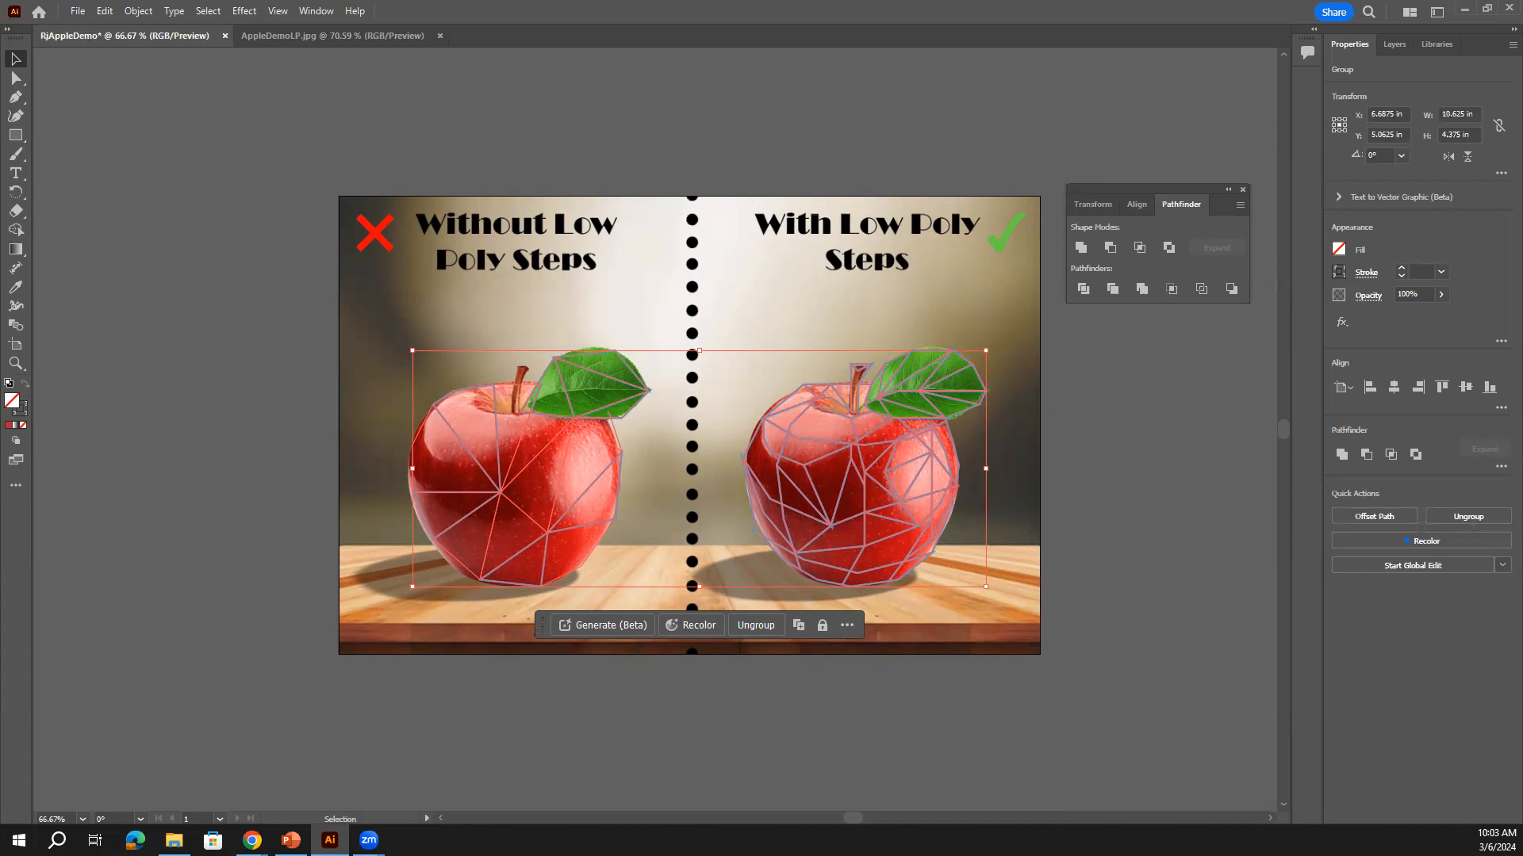
click(1398, 59)
Expand LowPoly and its group to list the divided pieces, then target the first few paths
click(1374, 97)
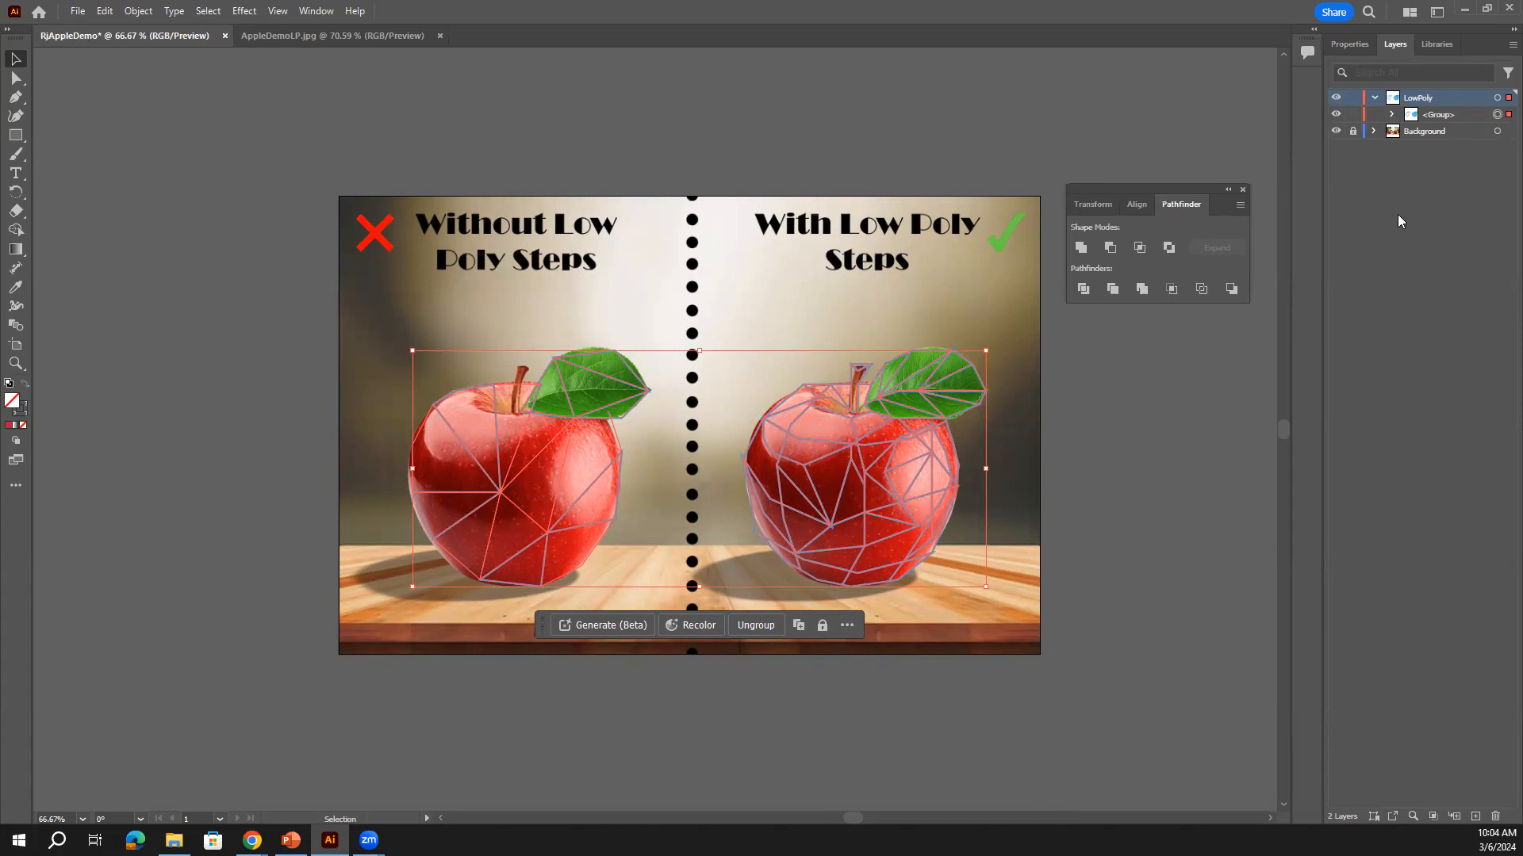
click(1393, 115)
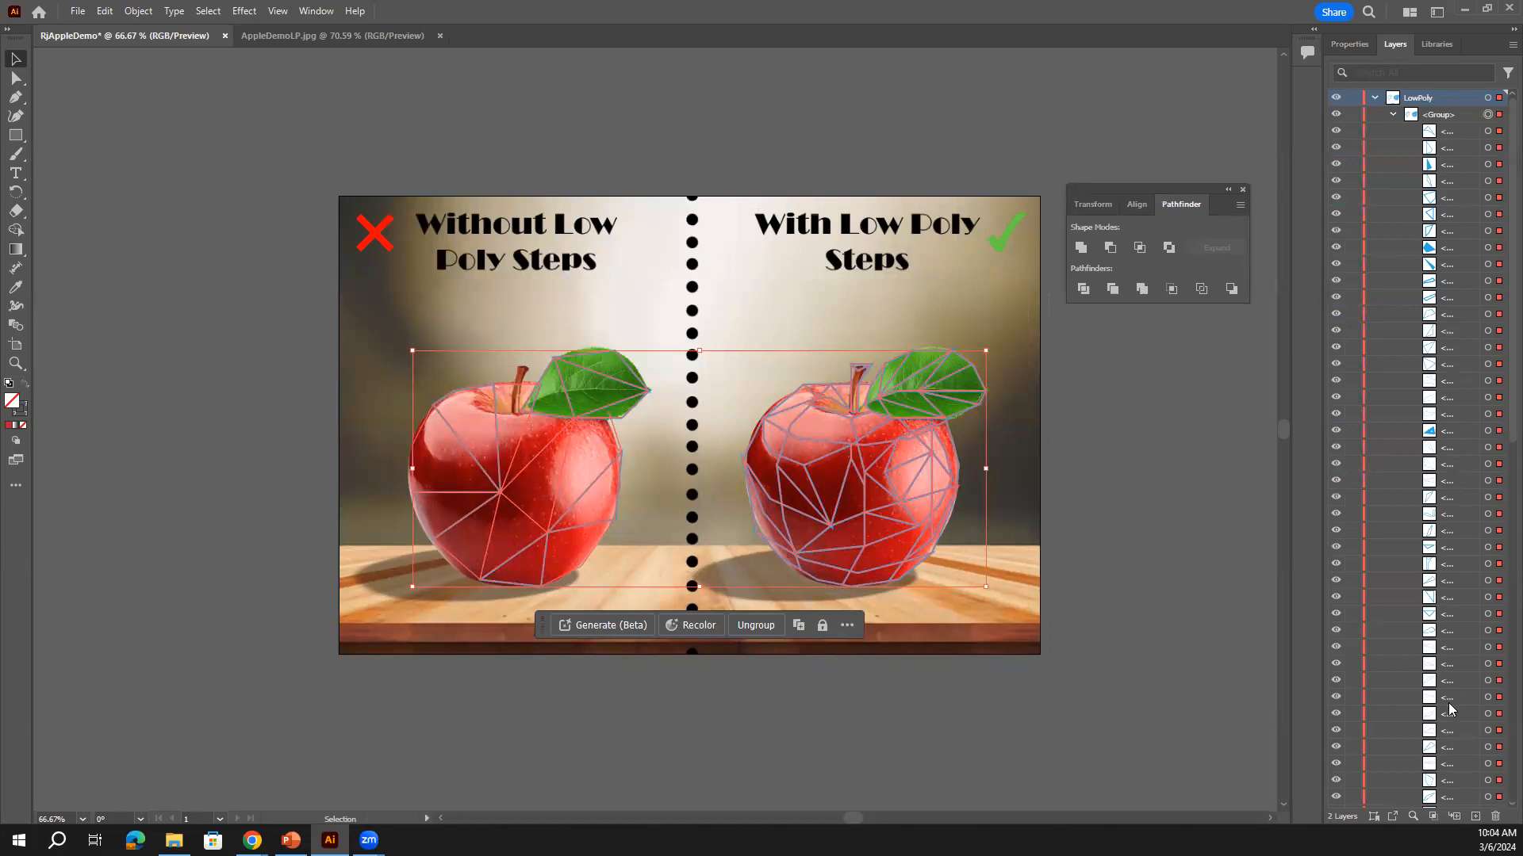
scroll(1448, 708, down, 5)
scroll(1440, 555, up, 5)
click(1488, 131)
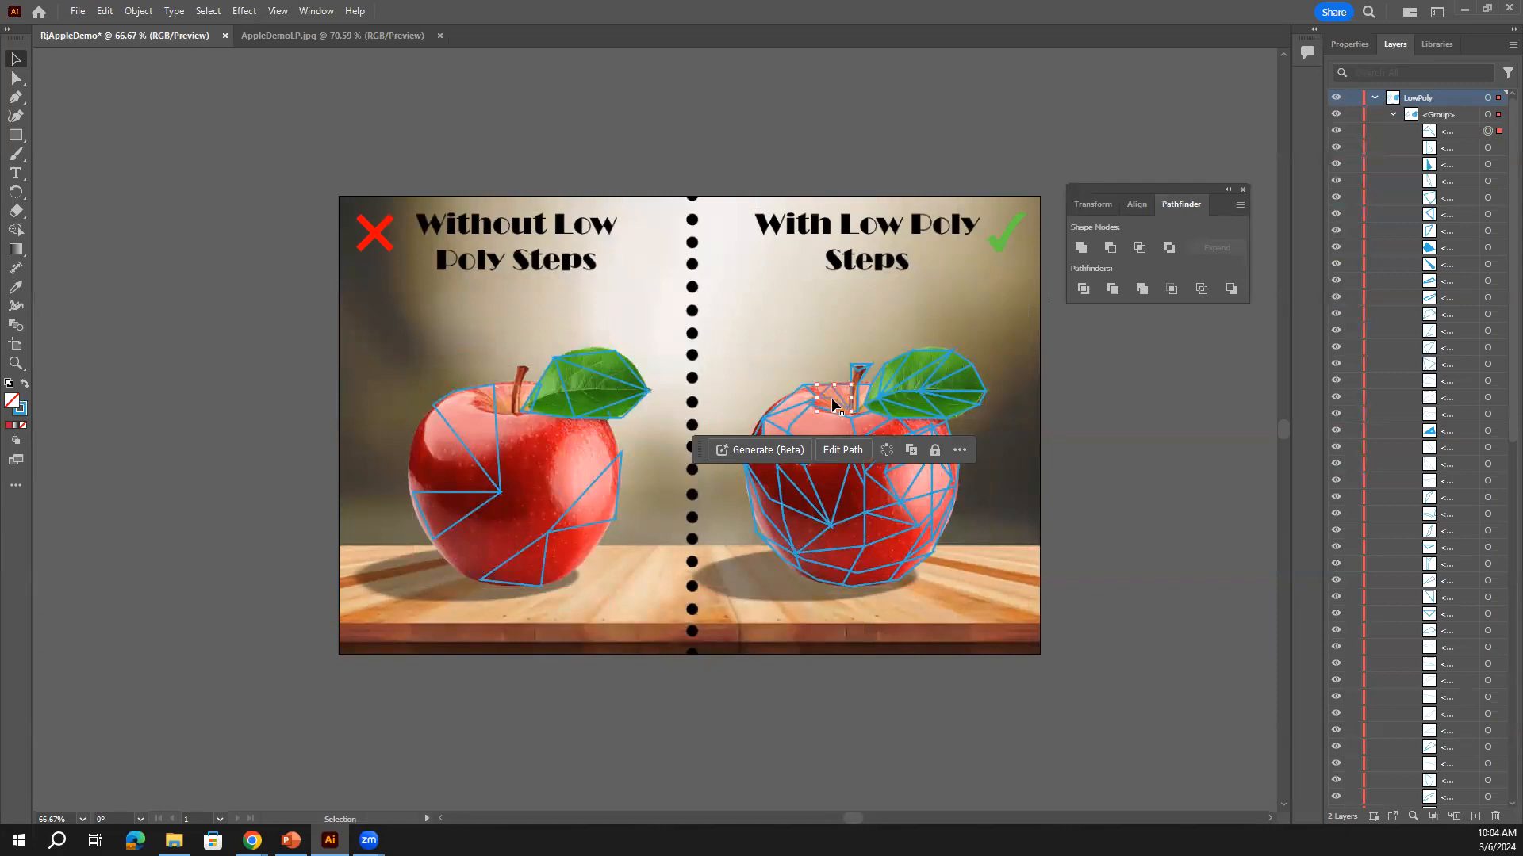
click(1488, 148)
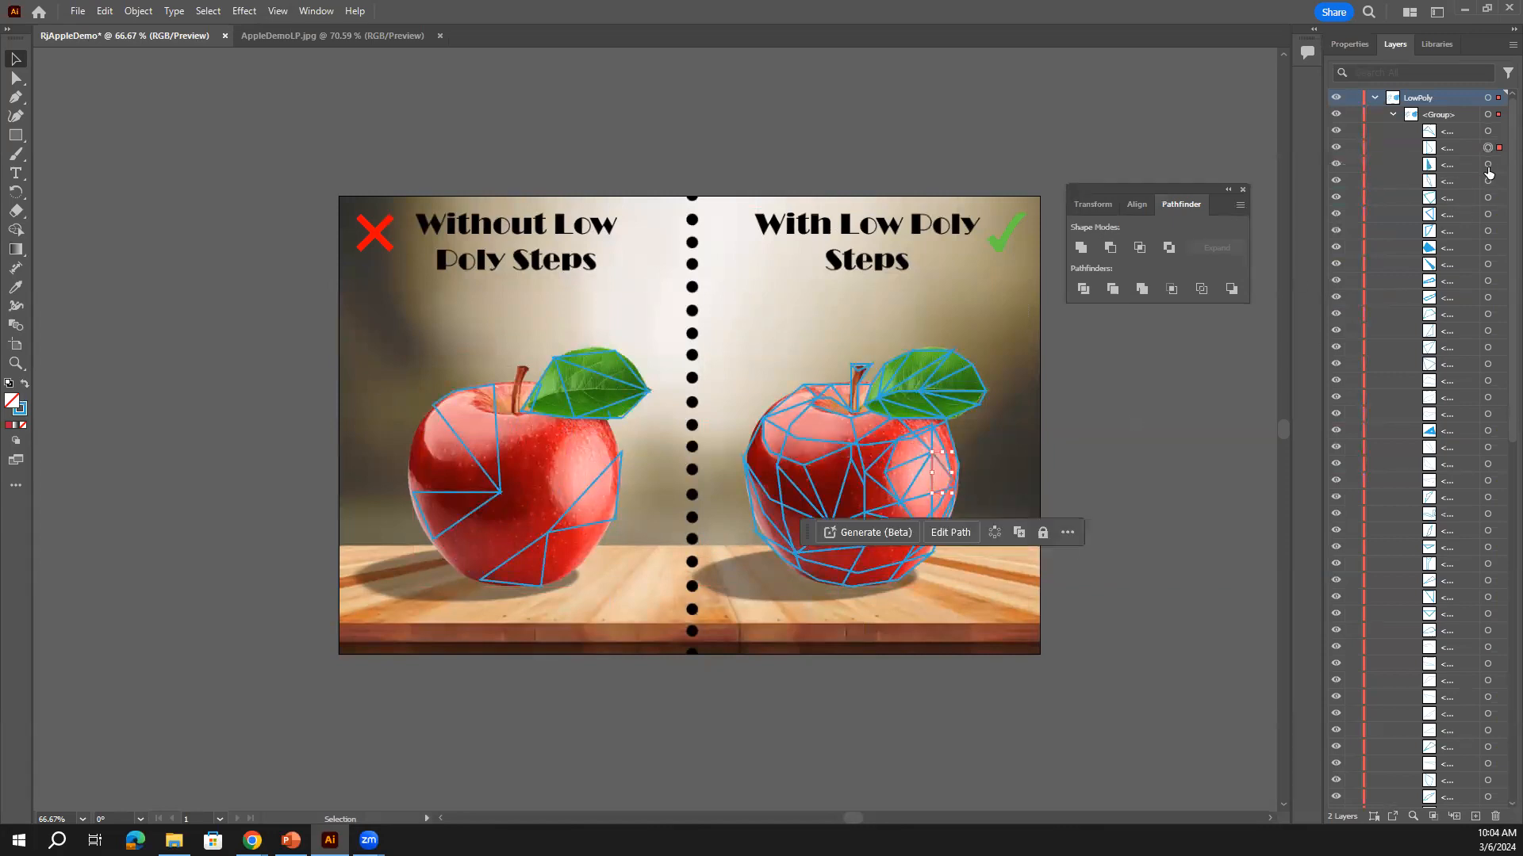
click(1488, 165)
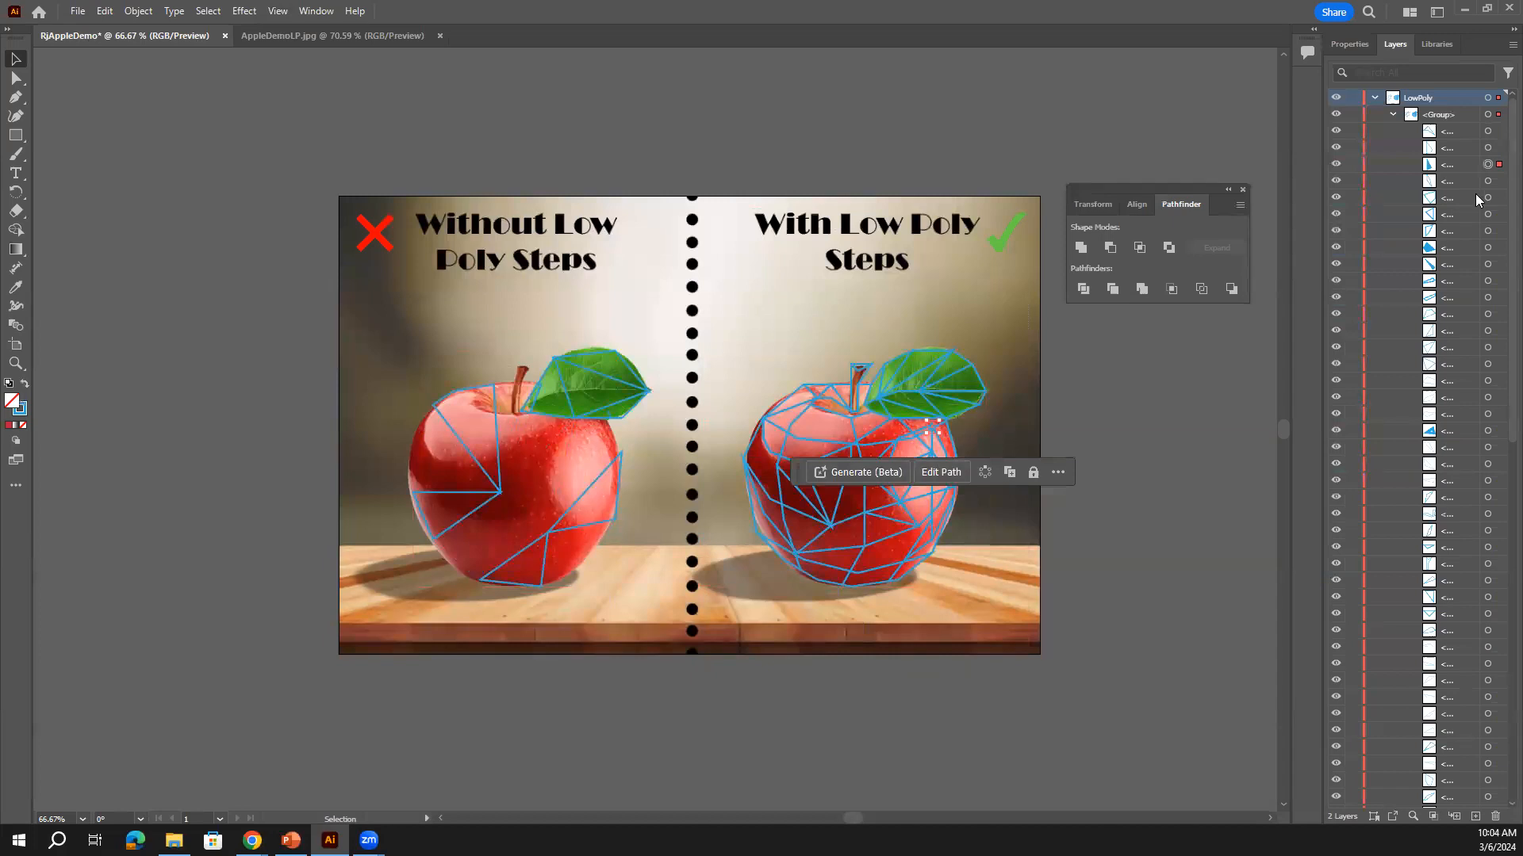
click(1488, 130)
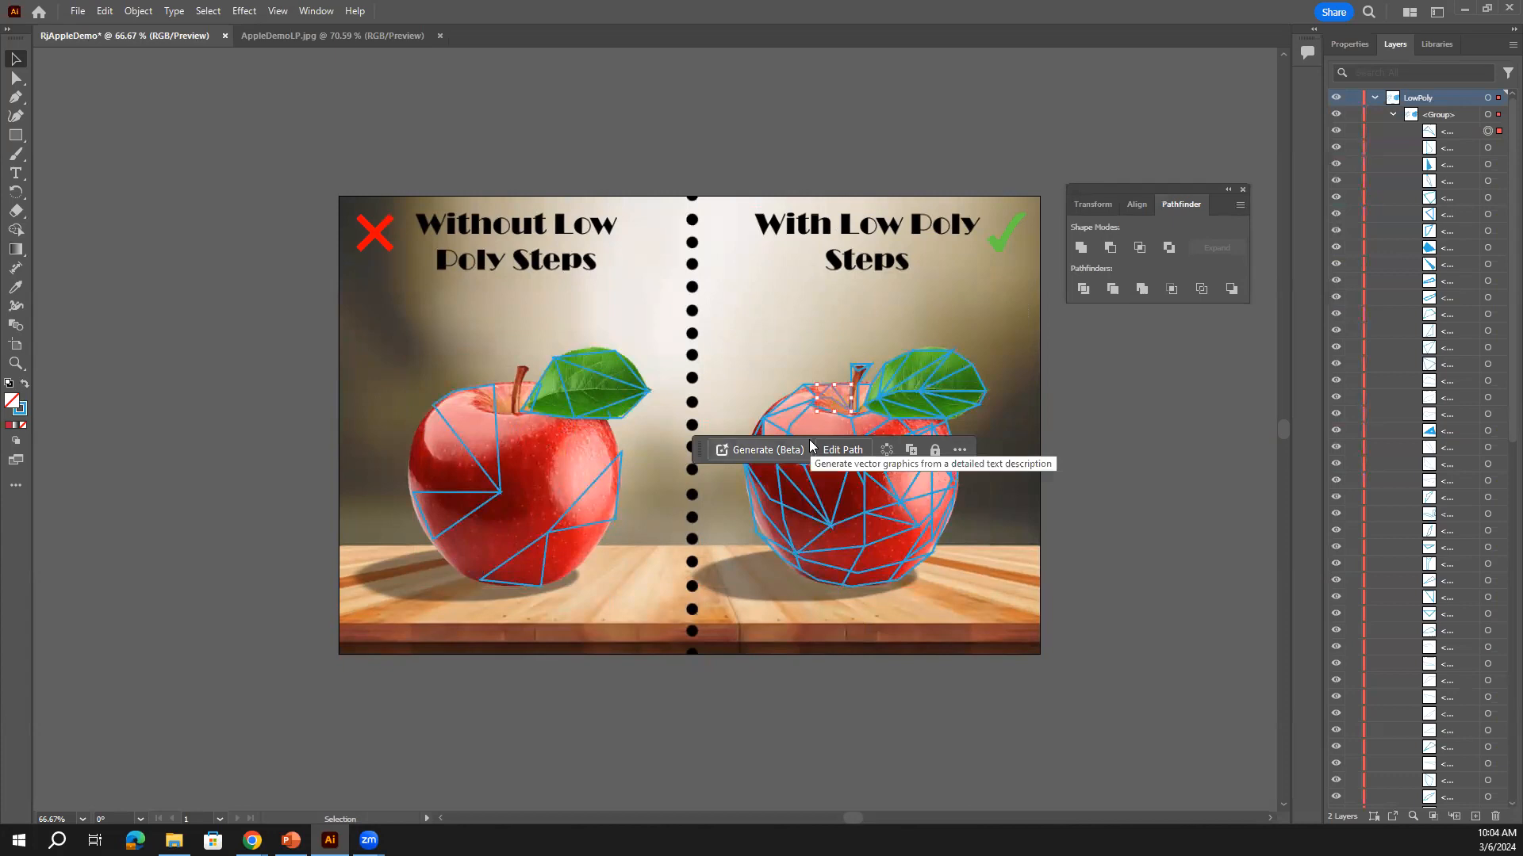
Zoom in on individual stem, leaf and apple pieces, and collapse the Pathfinder panel out of the way
key(ctrl+equal)
key(ctrl+equal)
key(ctrl+equal)
key(ctrl+equal)
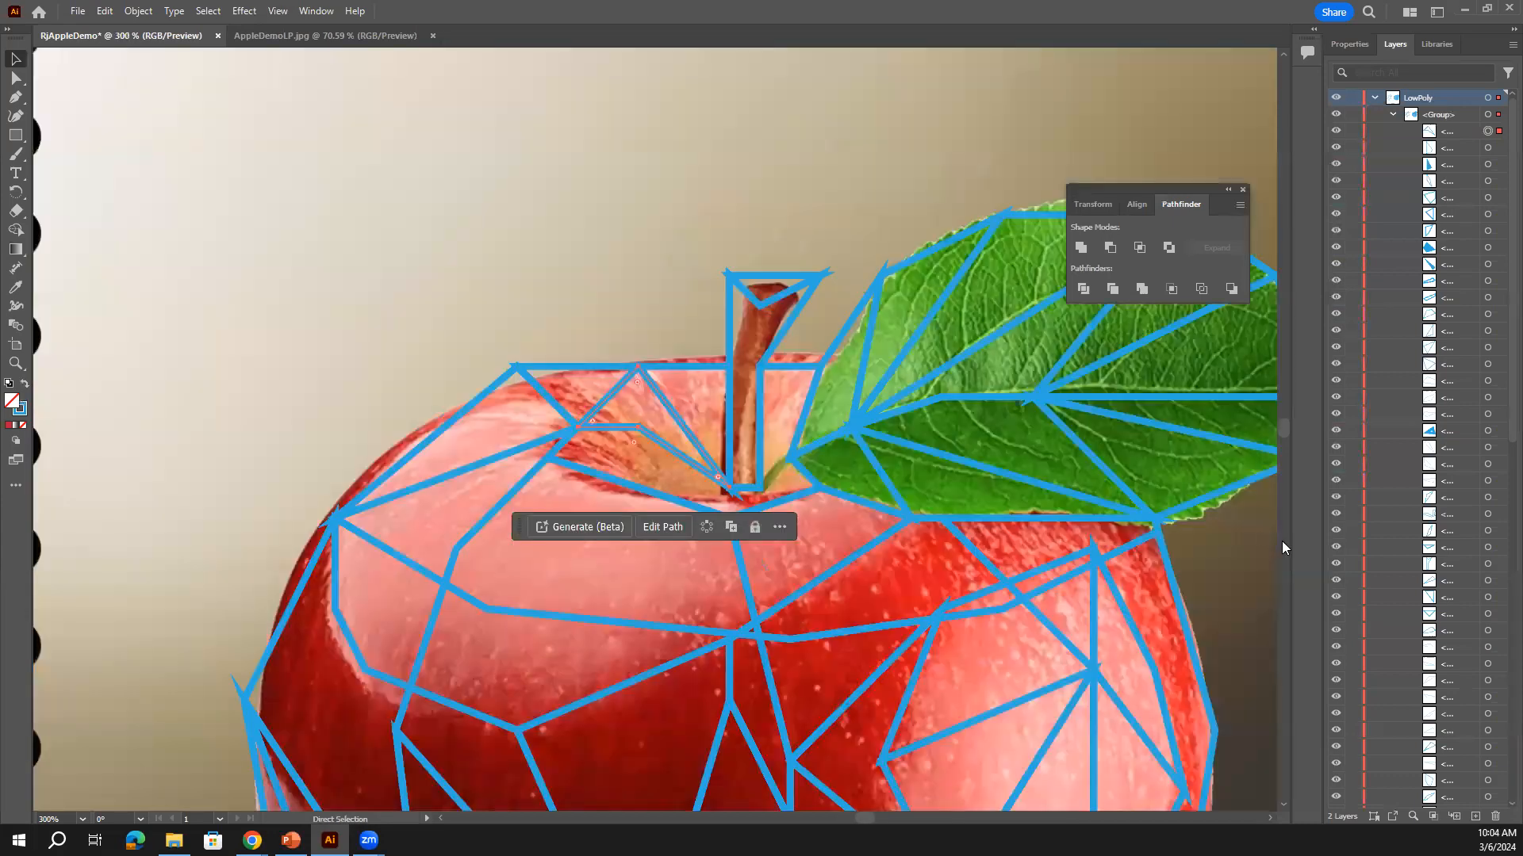
key(ctrl+equal)
click(1488, 714)
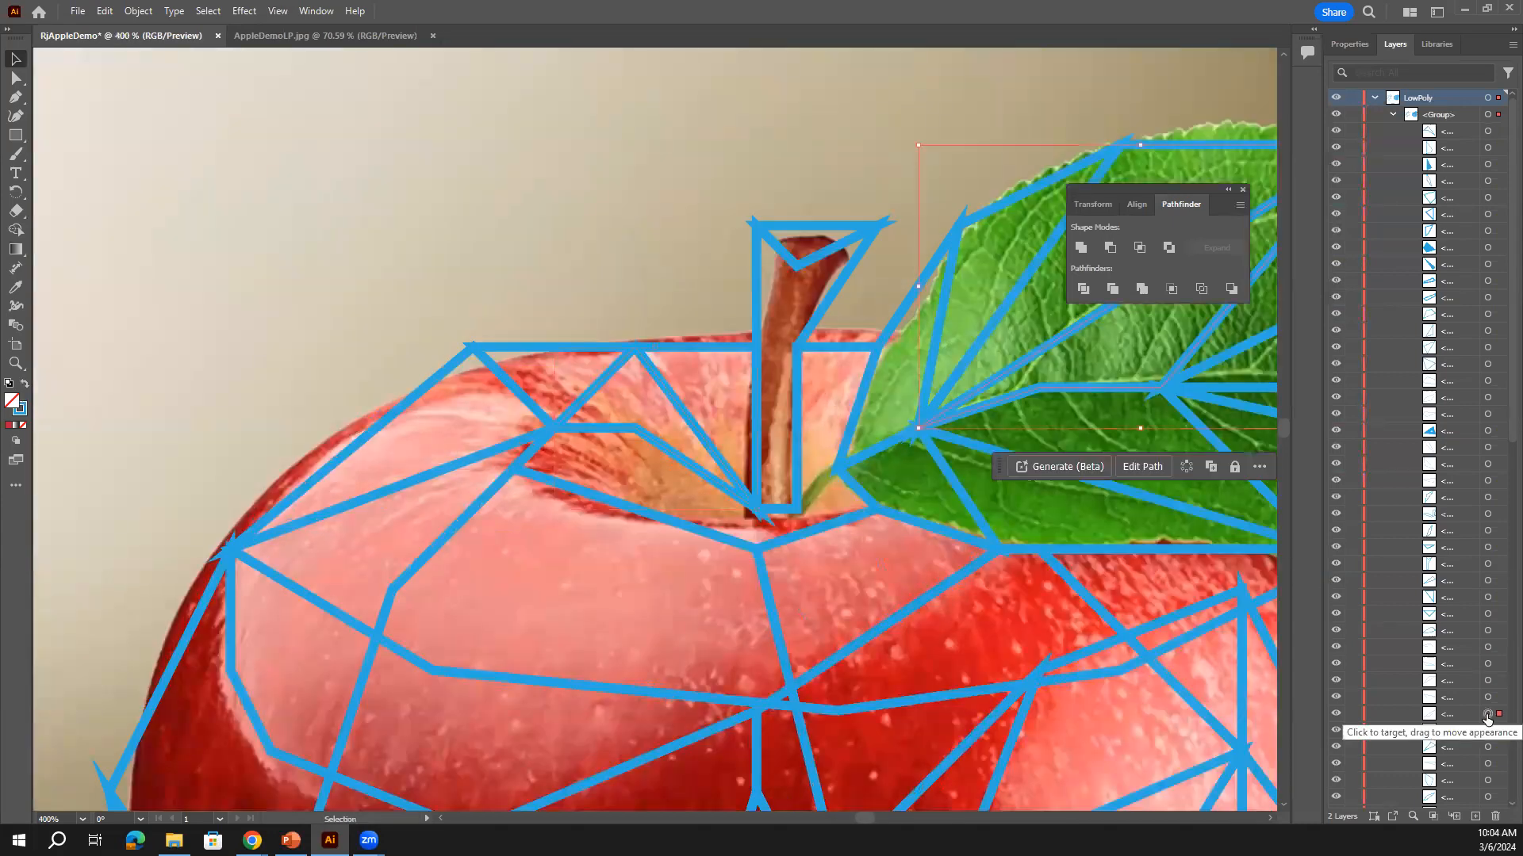
key(ctrl+equal)
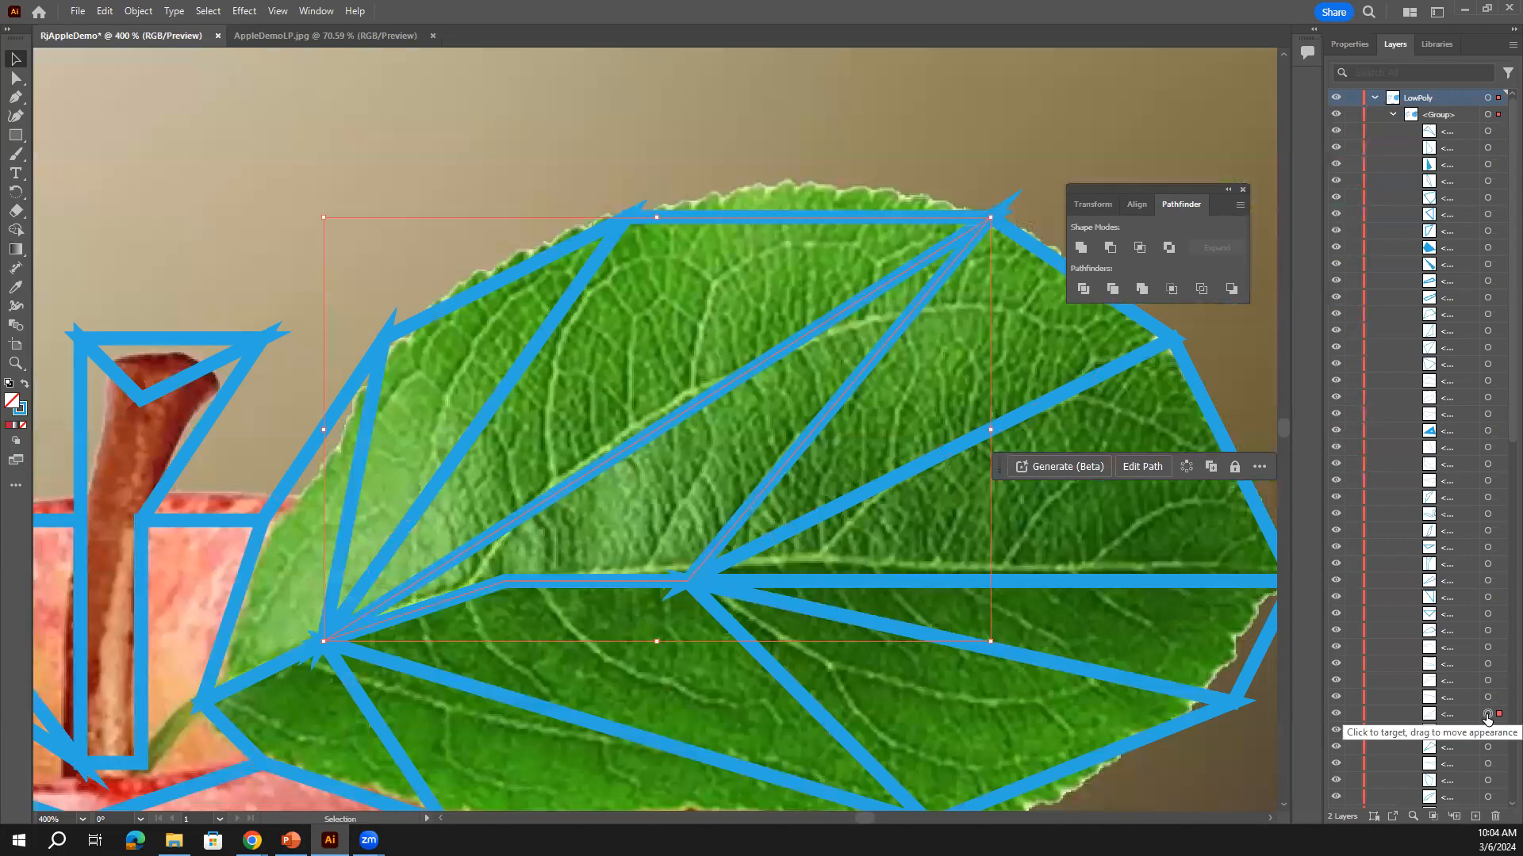
key(ctrl+minus)
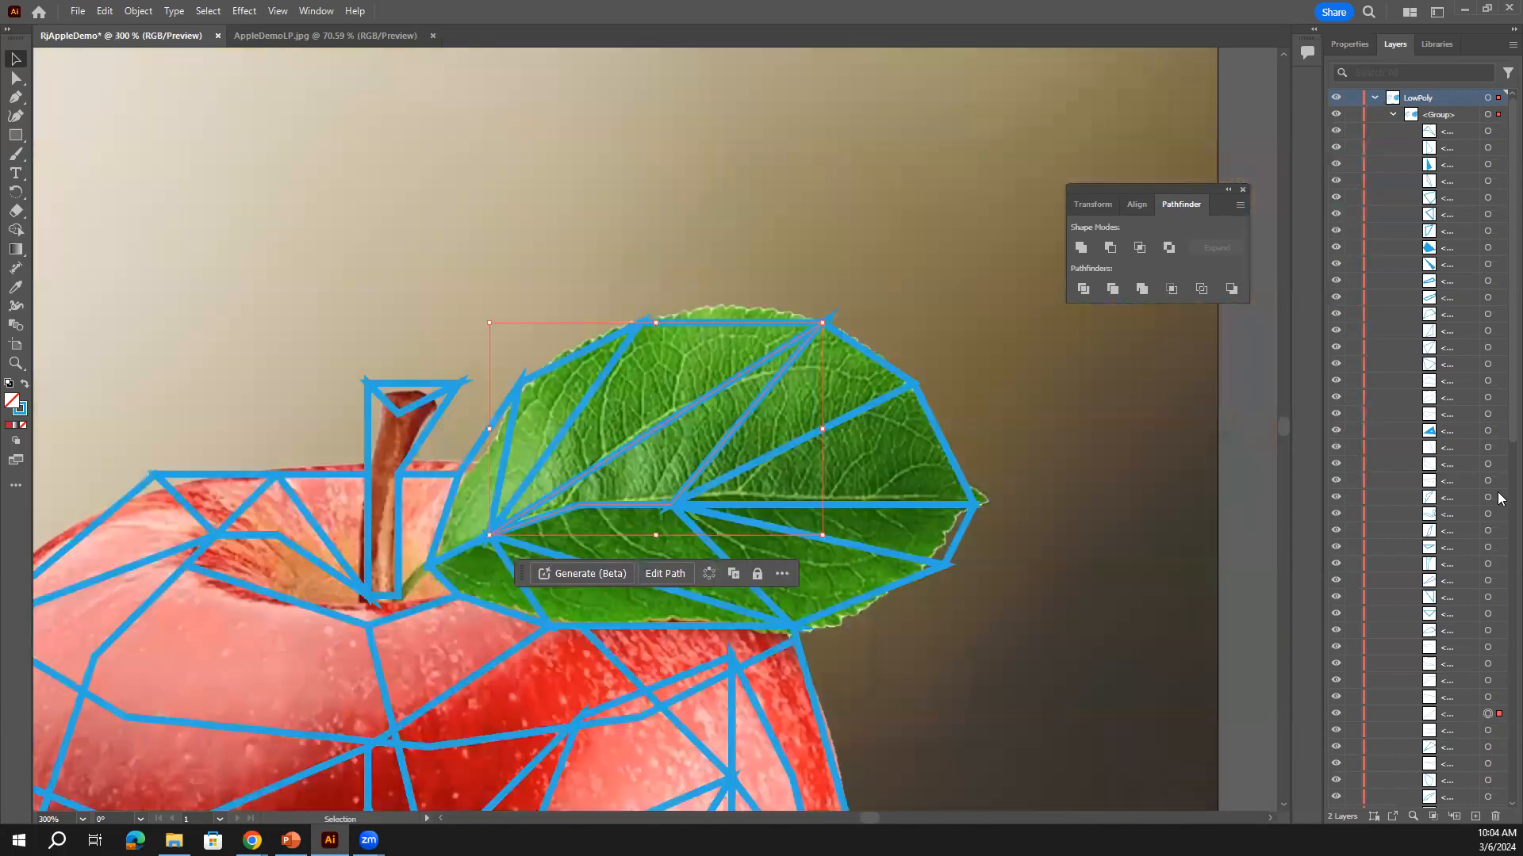
click(1488, 414)
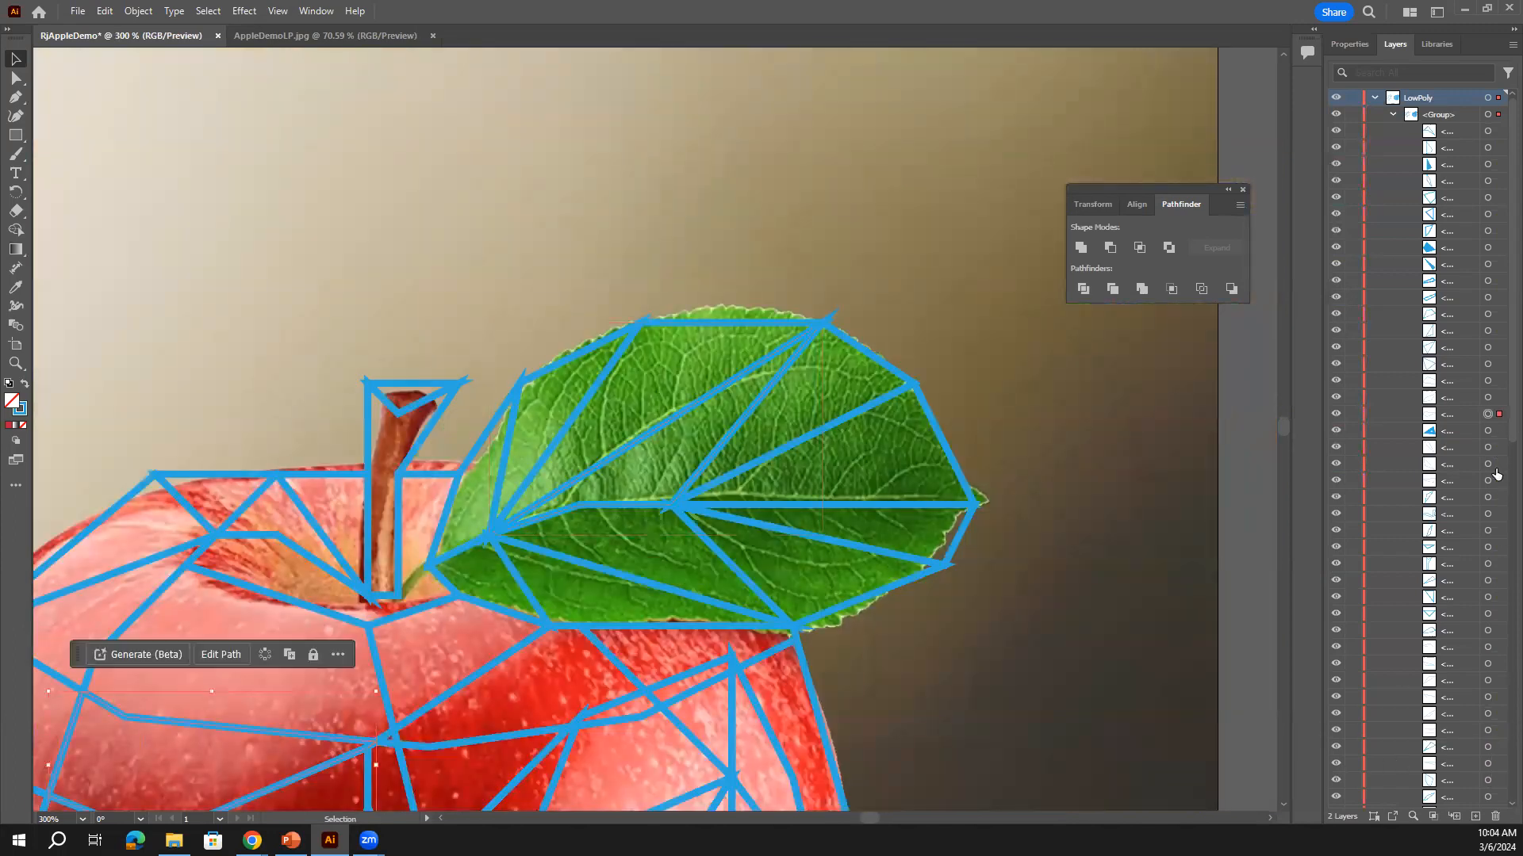
key(ctrl+equal)
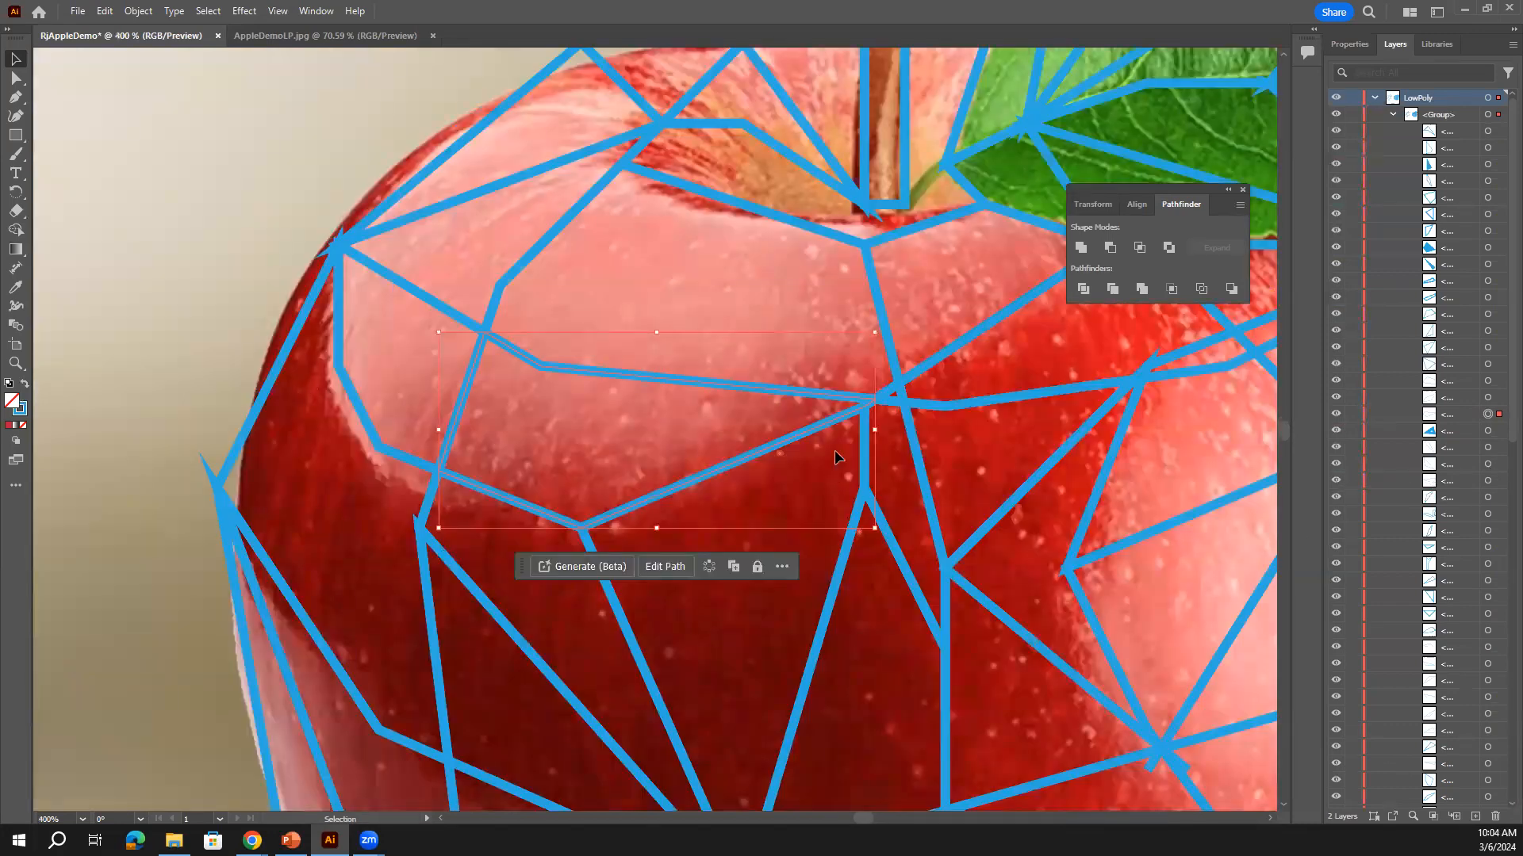
click(1487, 132)
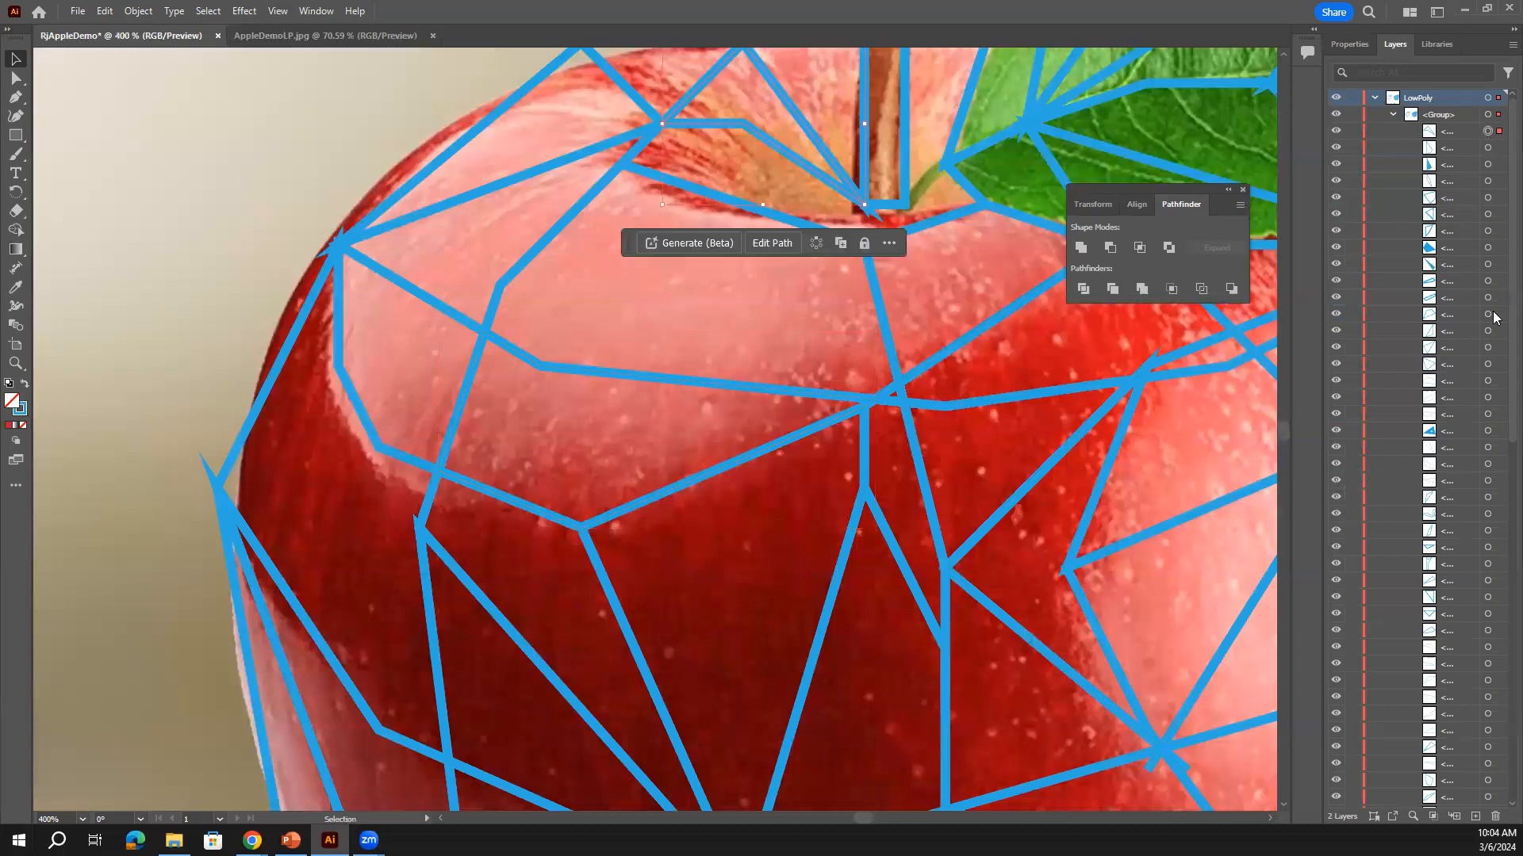
click(1227, 189)
drag(1109, 185, 1228, 54)
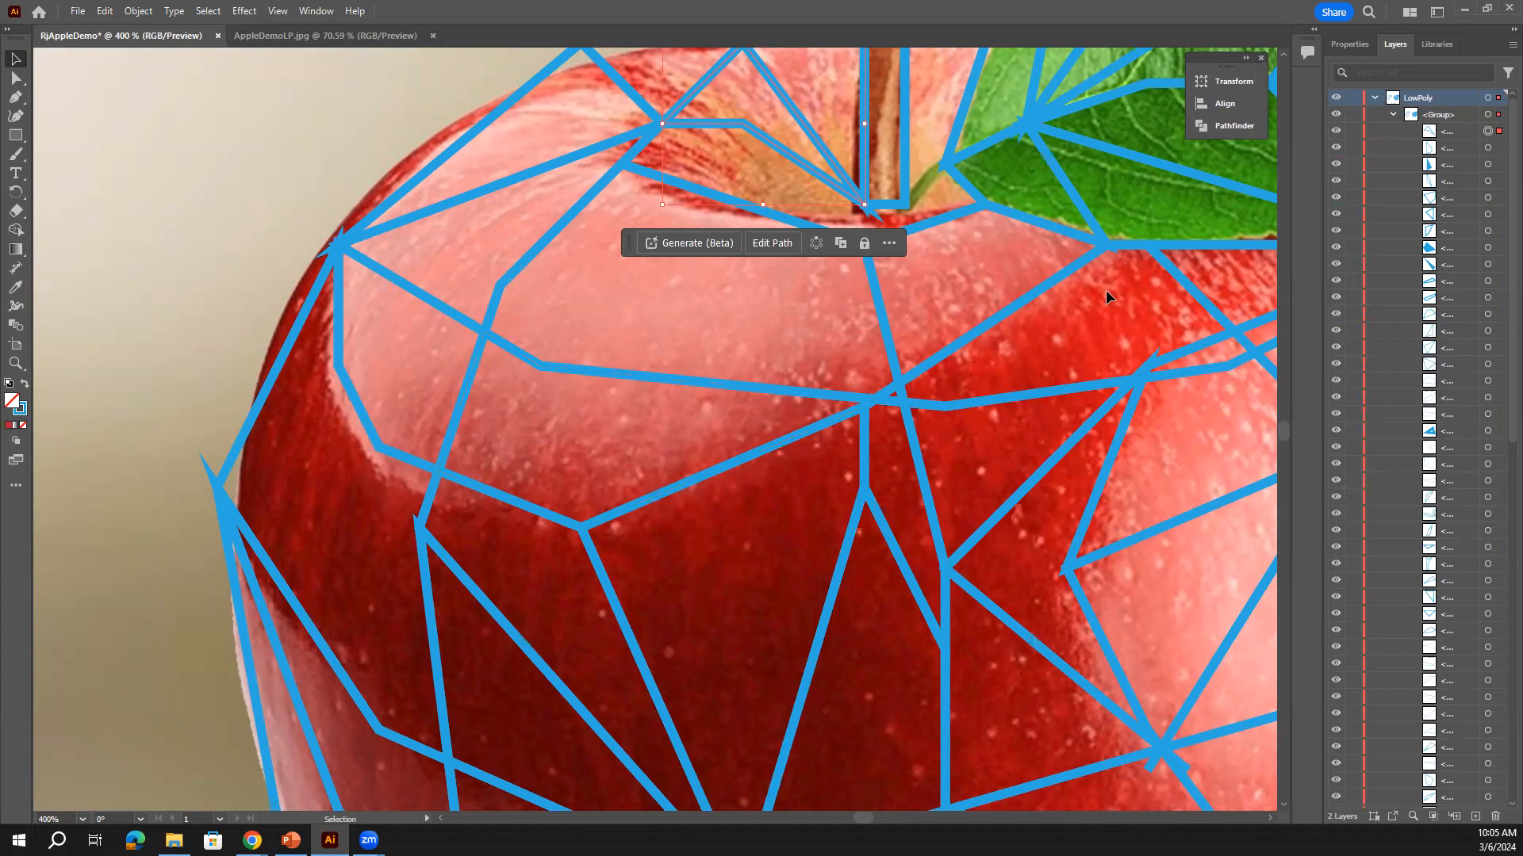
key(ctrl+equal)
Fill the triangle by the stem with salmon and the next facet with pink, both sampled via Eyedropper
key(v)
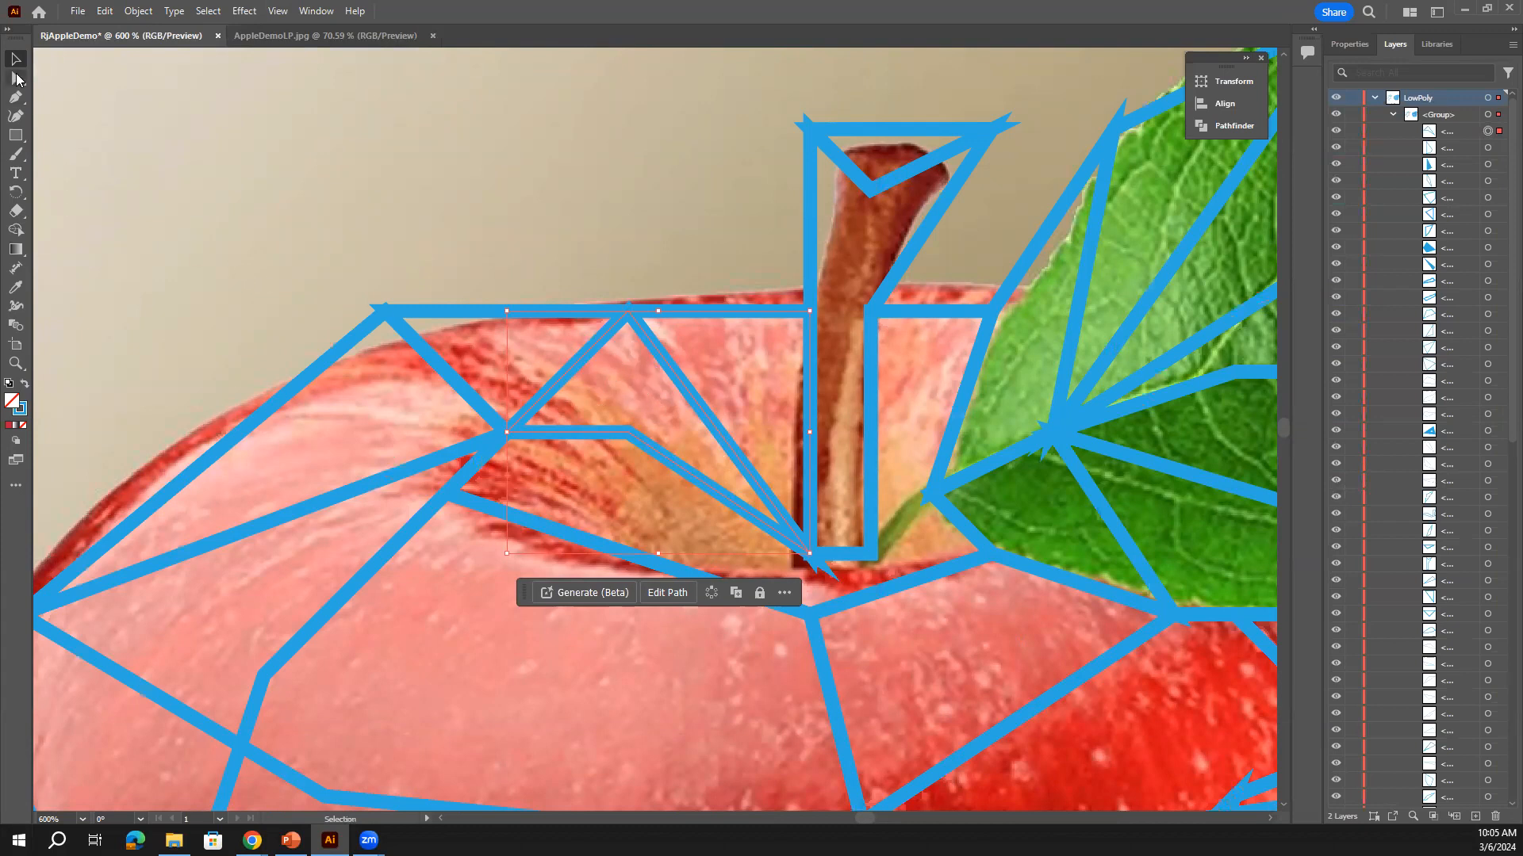
click(20, 290)
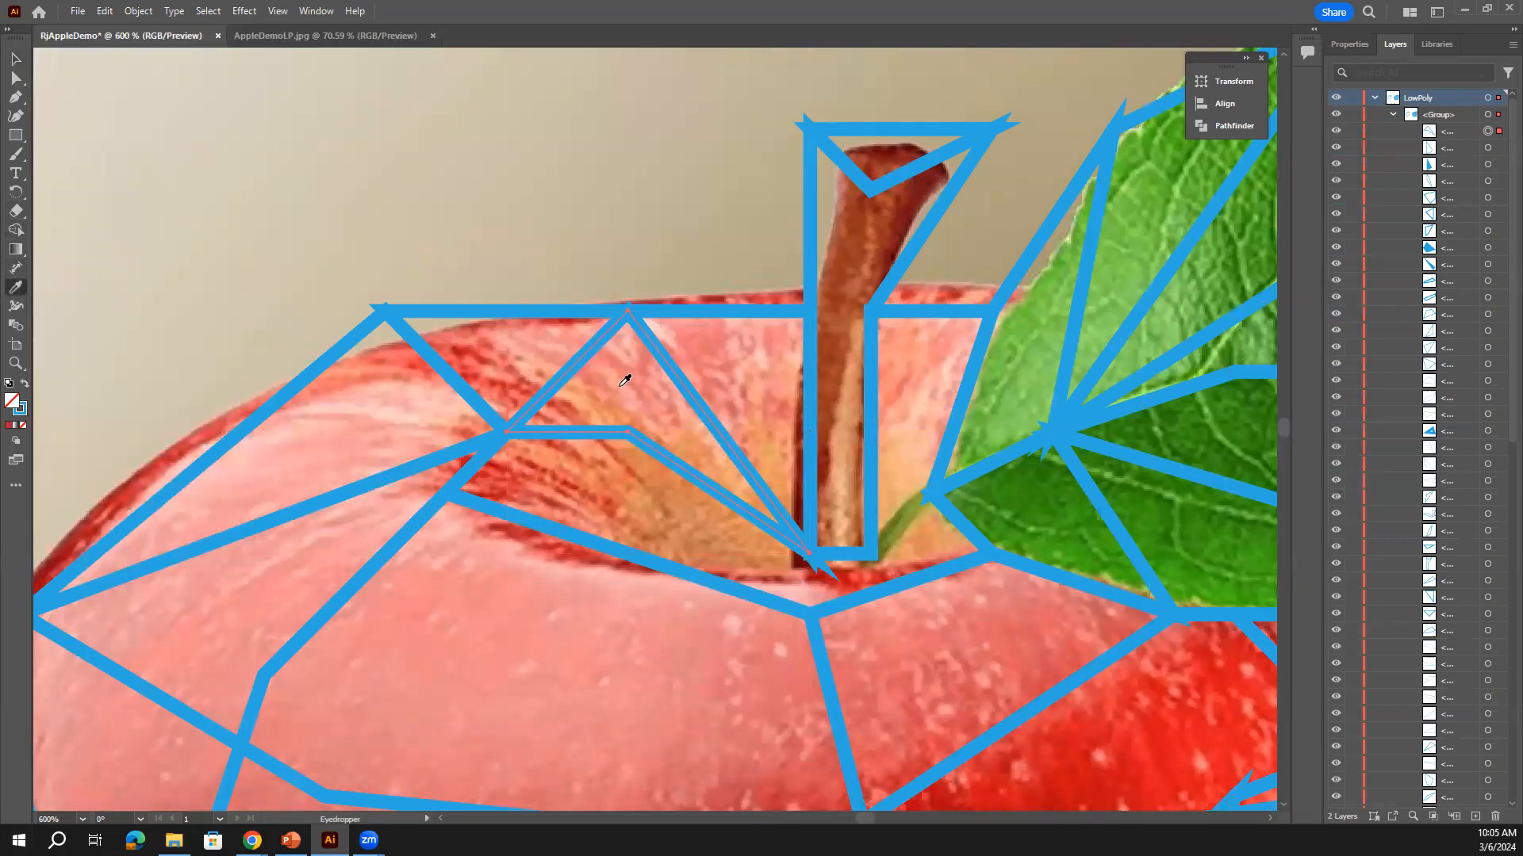
click(740, 433)
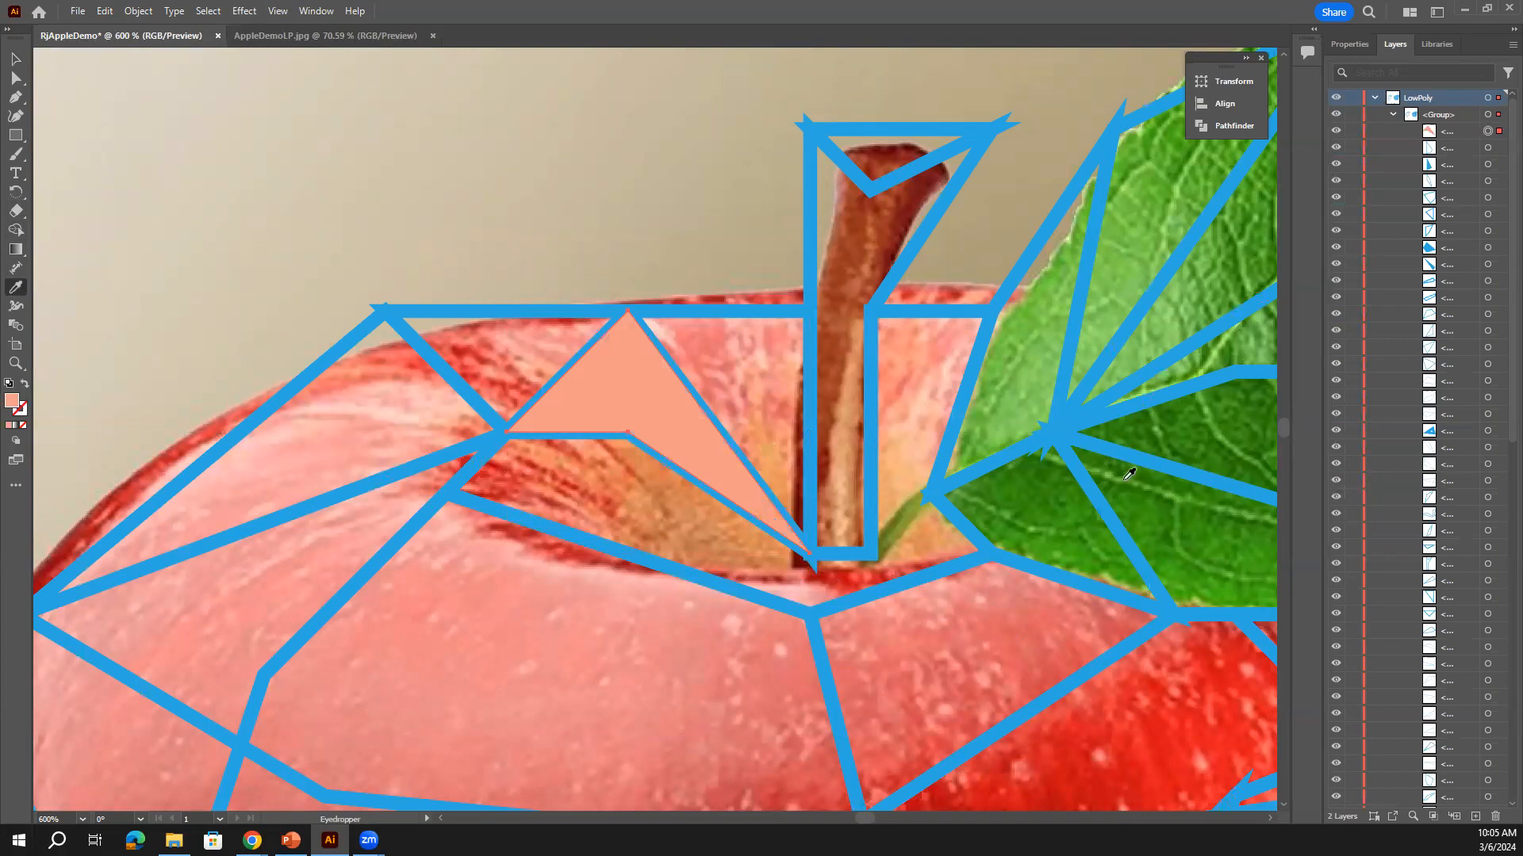
click(1488, 149)
key(ctrl+plus)
key(ctrl+minus)
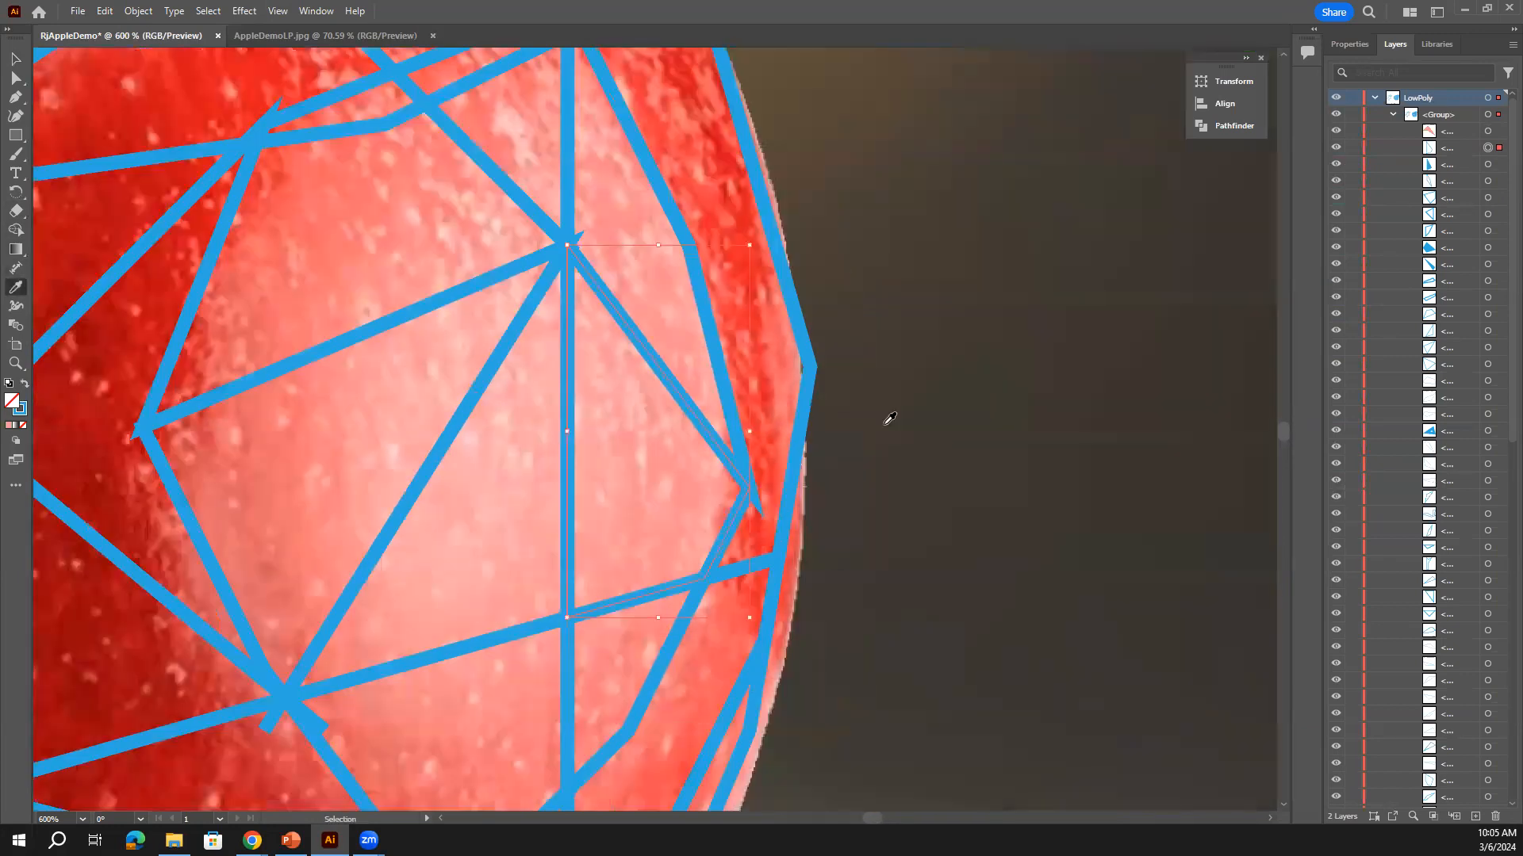
click(638, 485)
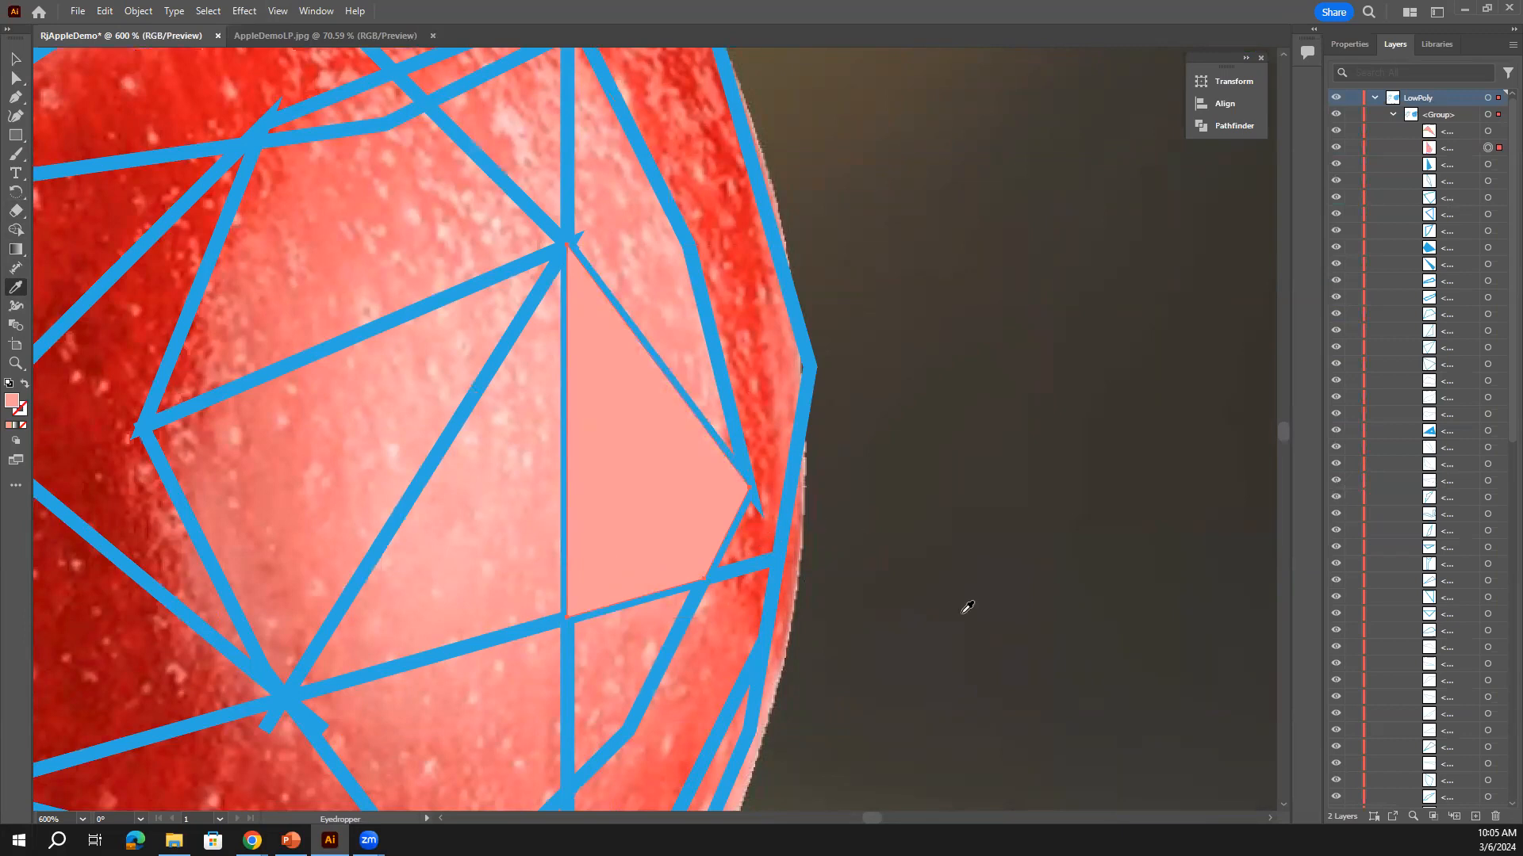
Fill the third facet with light pink sampled from the photo
click(1488, 165)
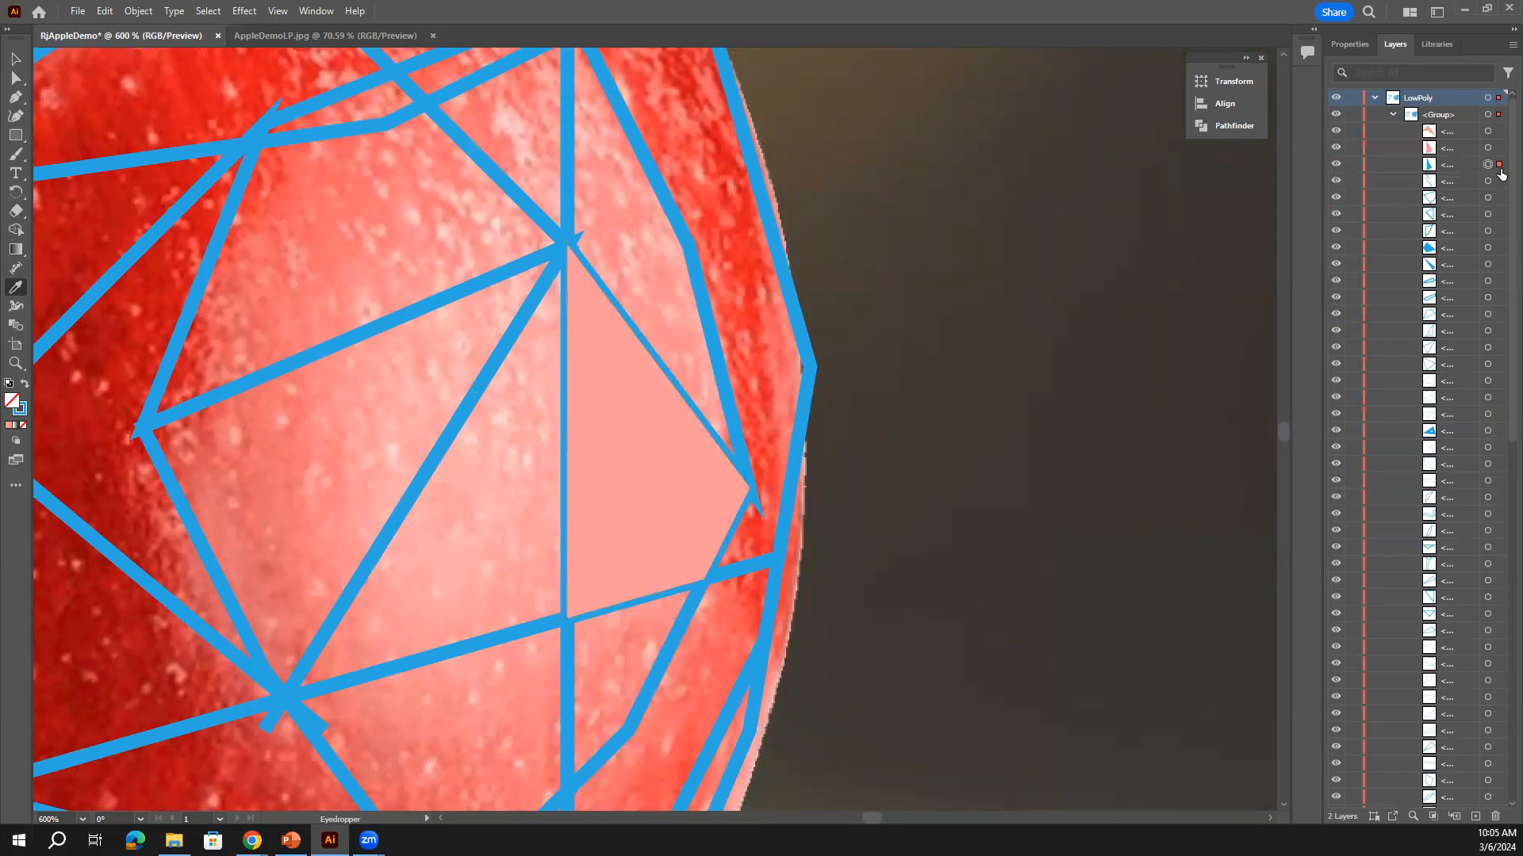
scroll(779, 449, up, 5)
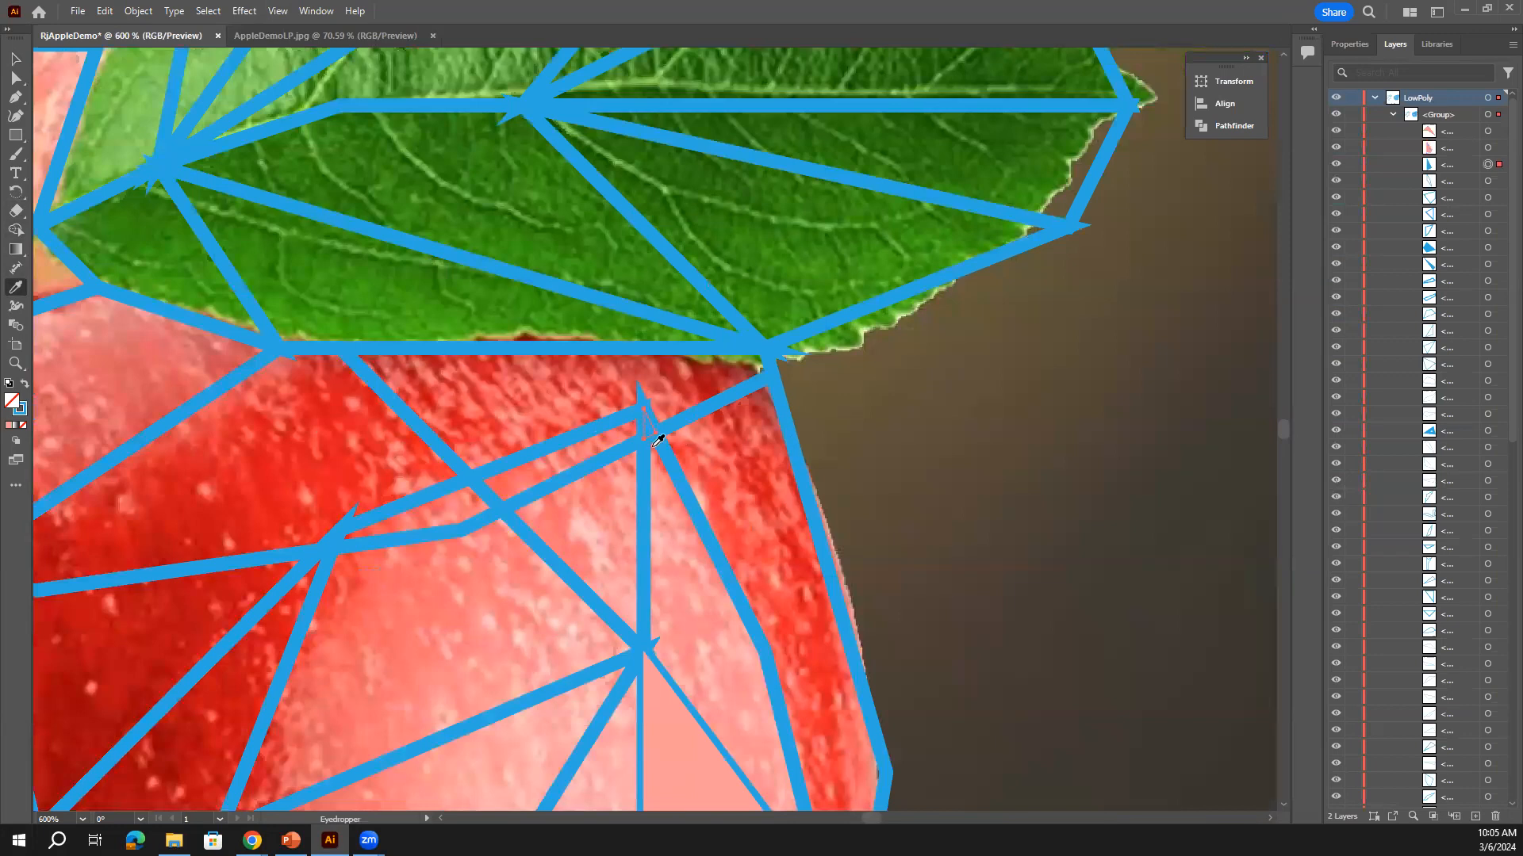
click(674, 704)
click(1488, 182)
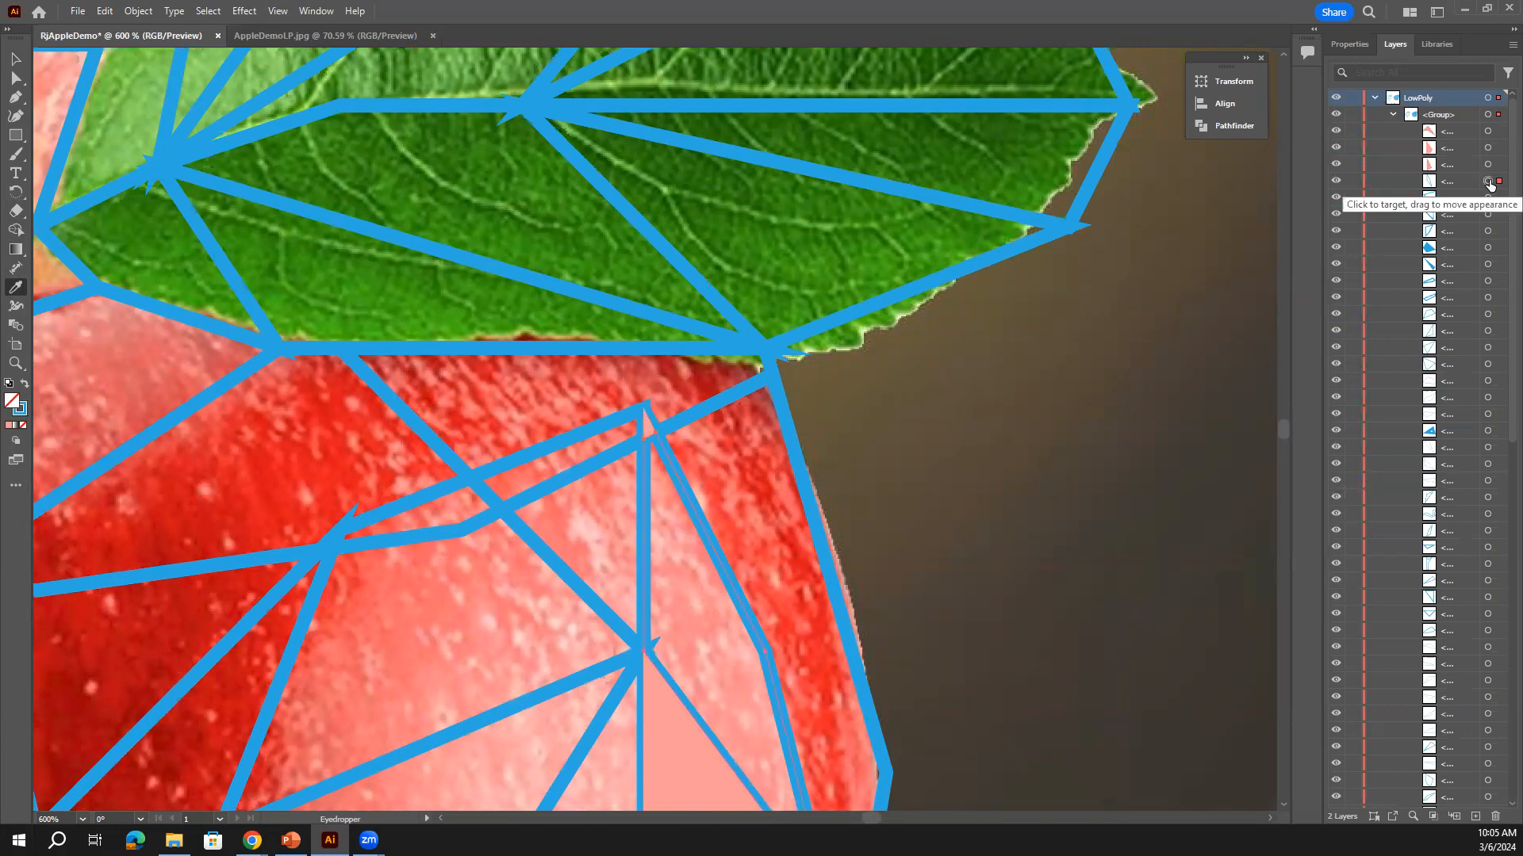
Fill three right-apple facets with pink and salmon colors sampled from the photo
click(701, 632)
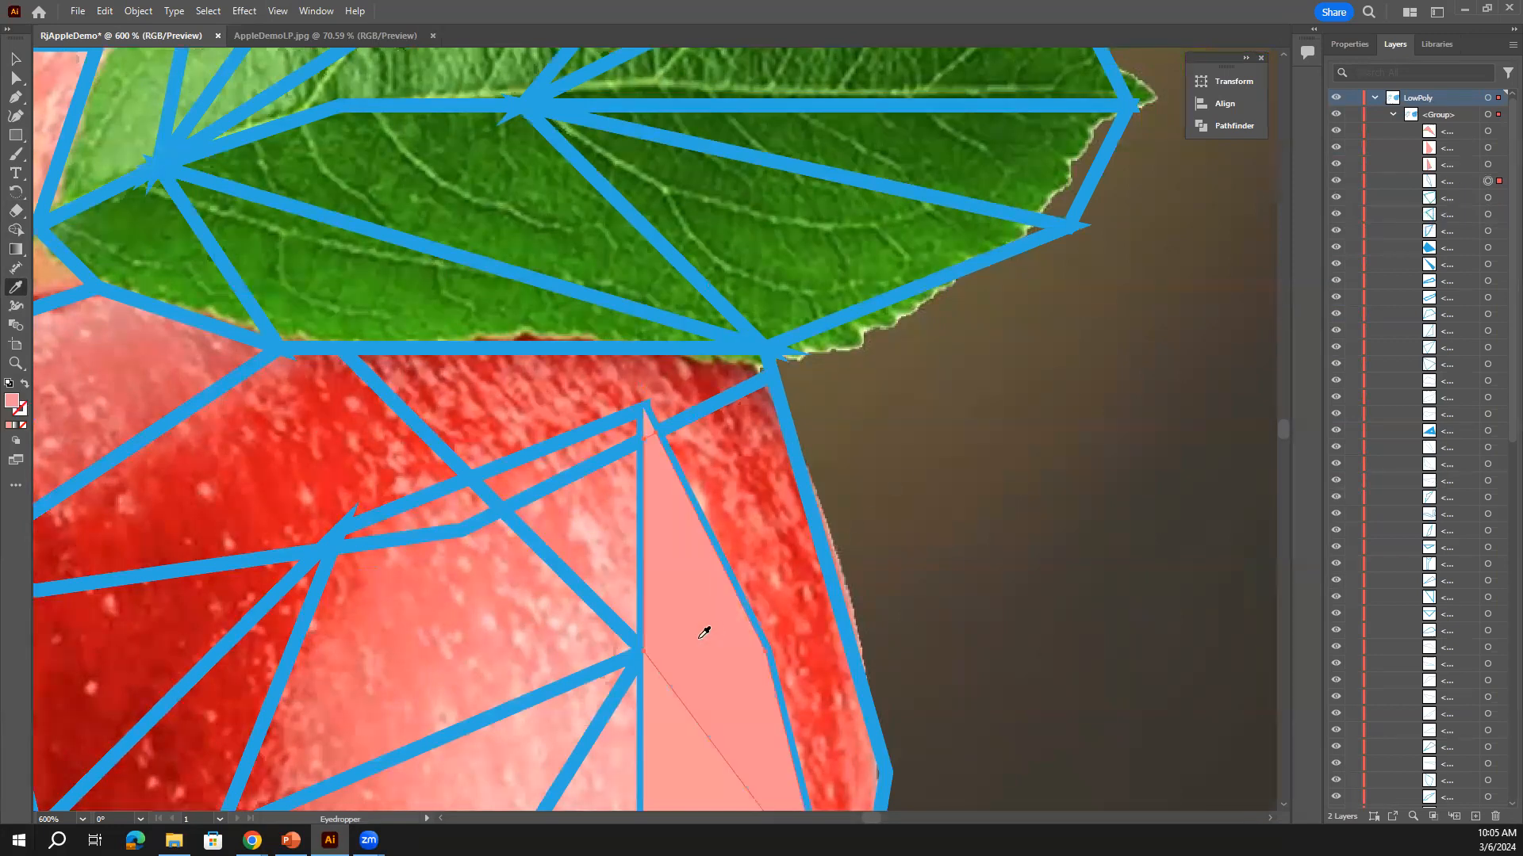
click(1489, 199)
scroll(1289, 365, down, 10)
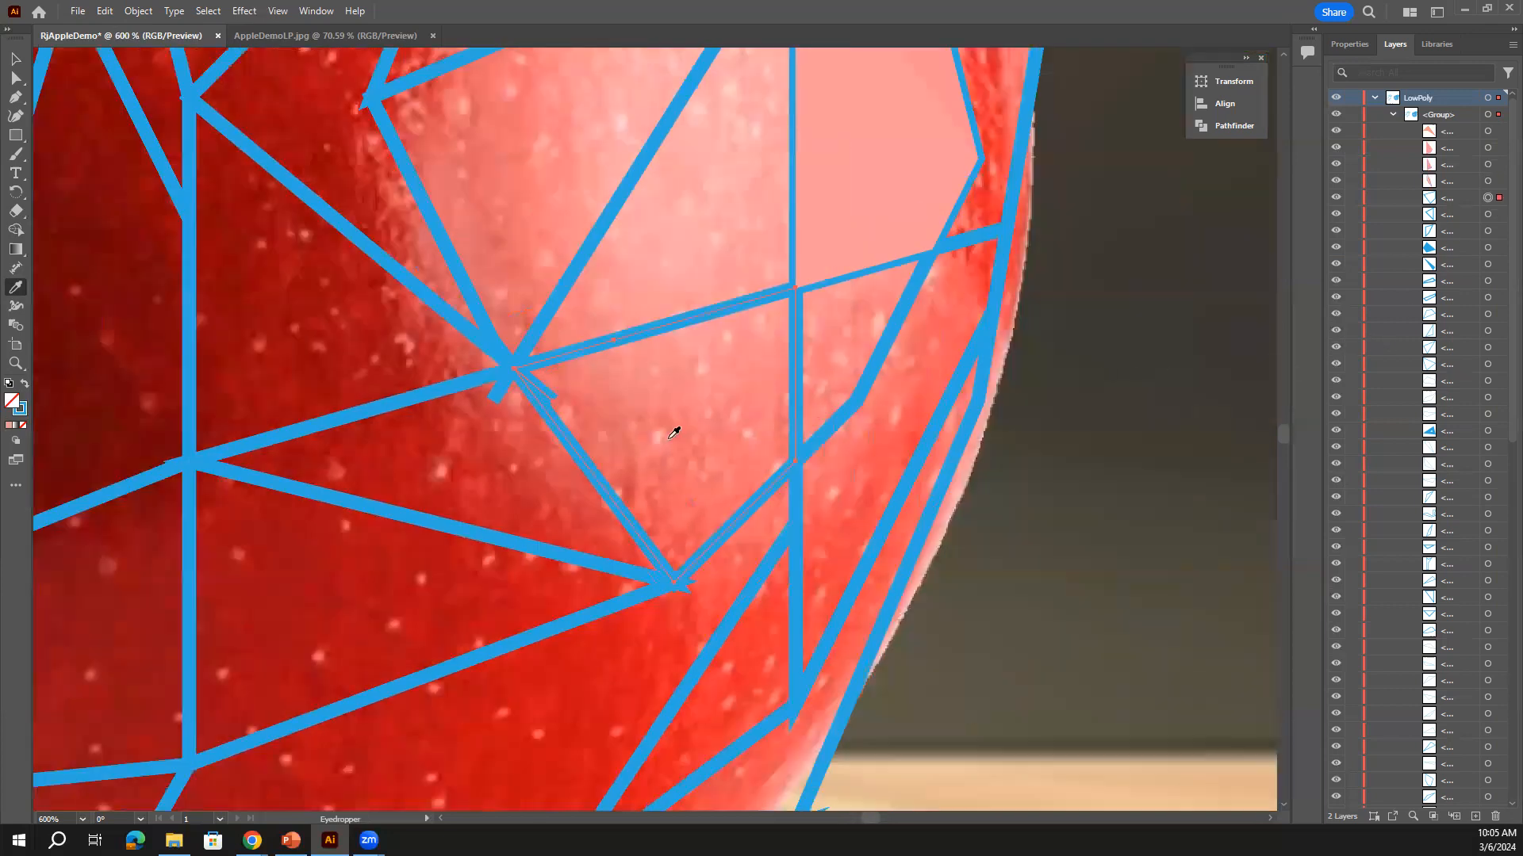
click(695, 425)
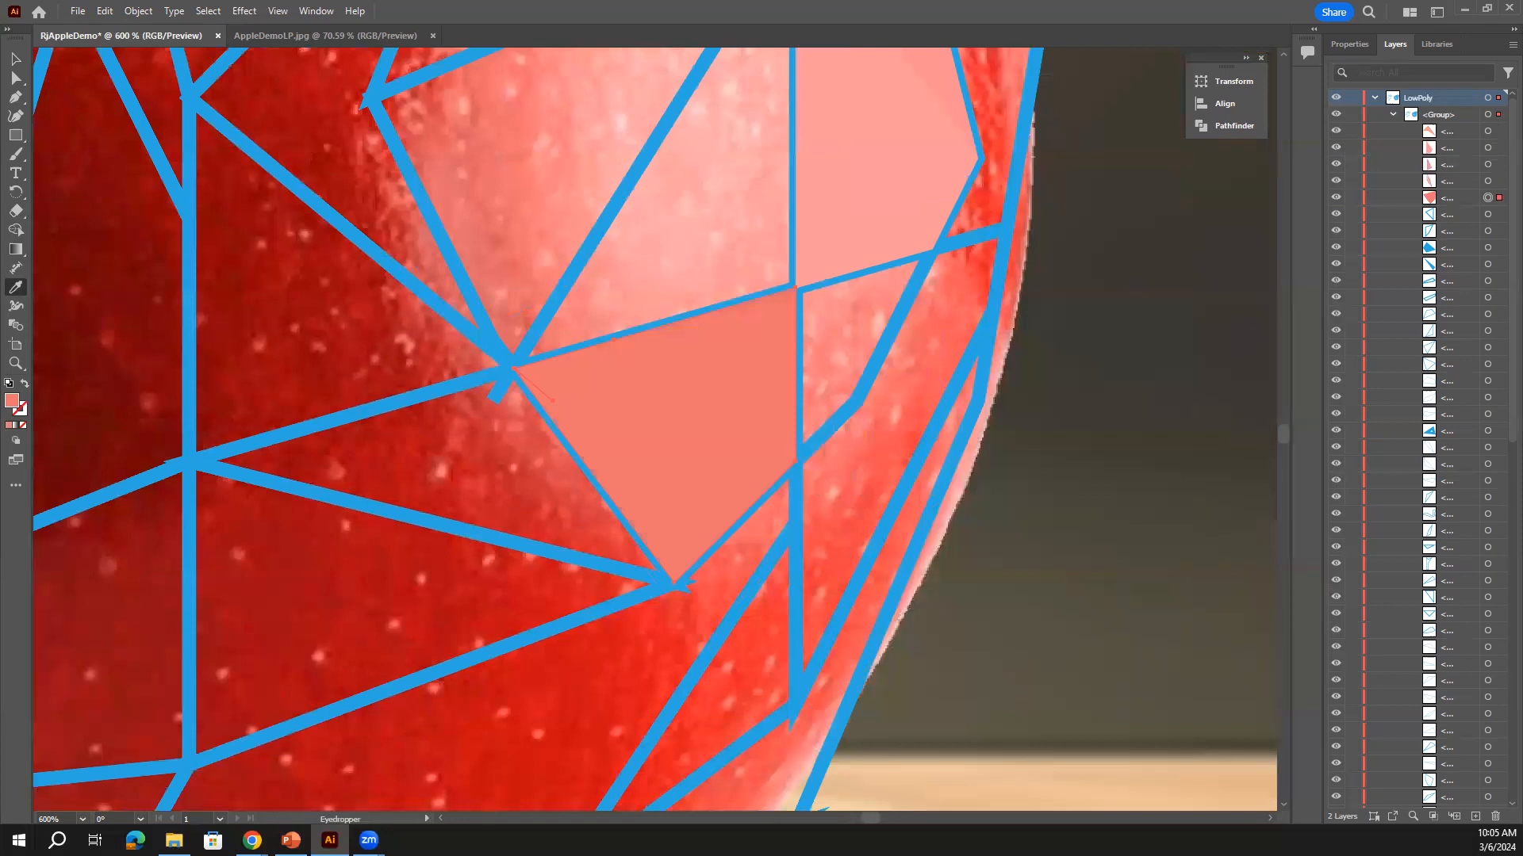
click(1489, 215)
scroll(1083, 360, up, 10)
key(ctrl+minus)
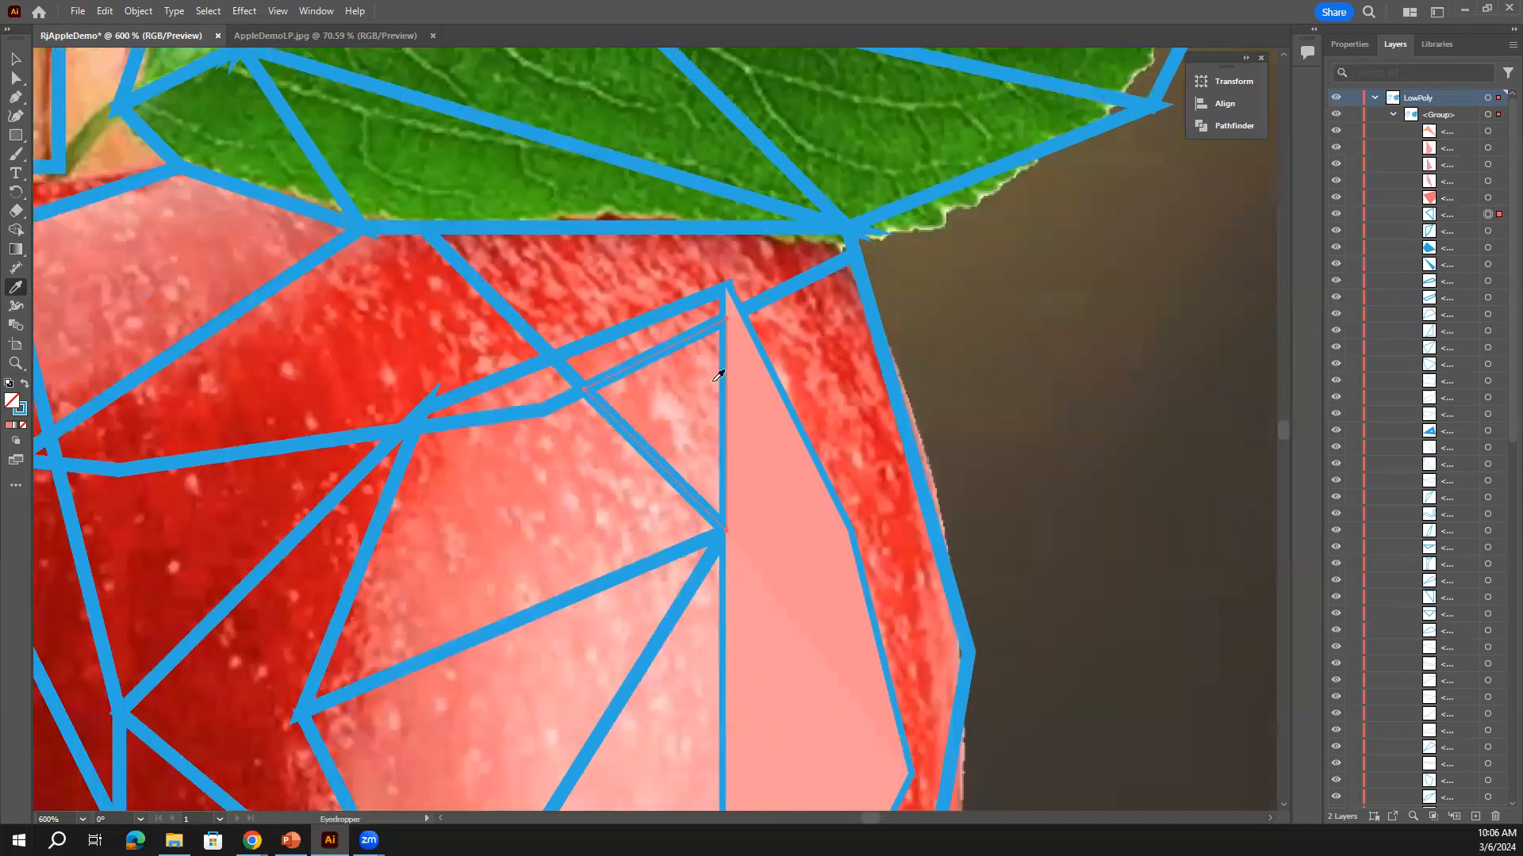
click(649, 399)
Fill another thin triangle pink, then give the sliver below the leaf a redder sample
click(1489, 231)
scroll(1098, 448, down, 5)
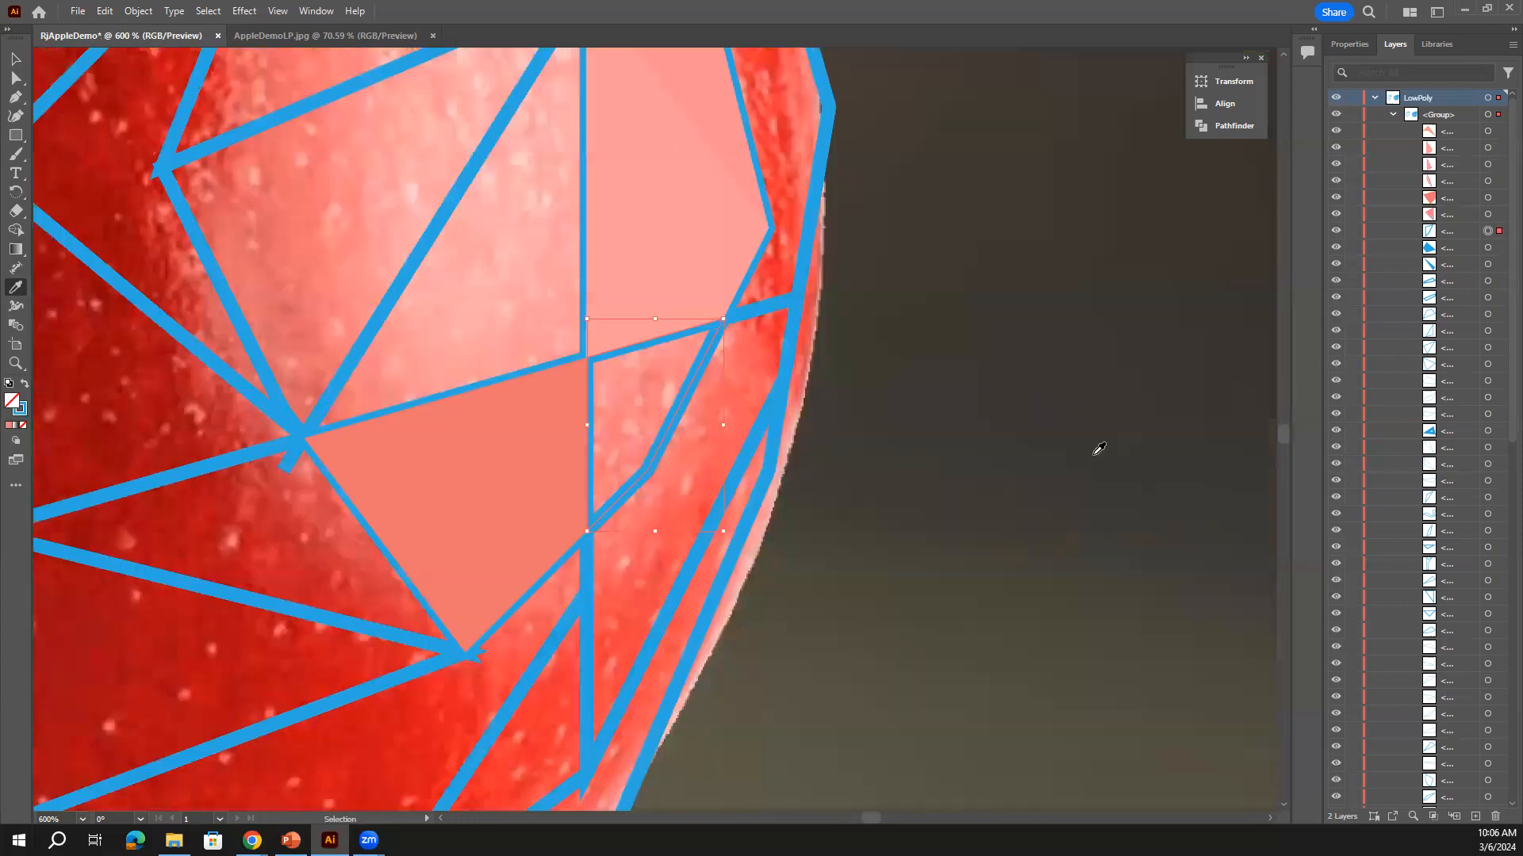
click(634, 398)
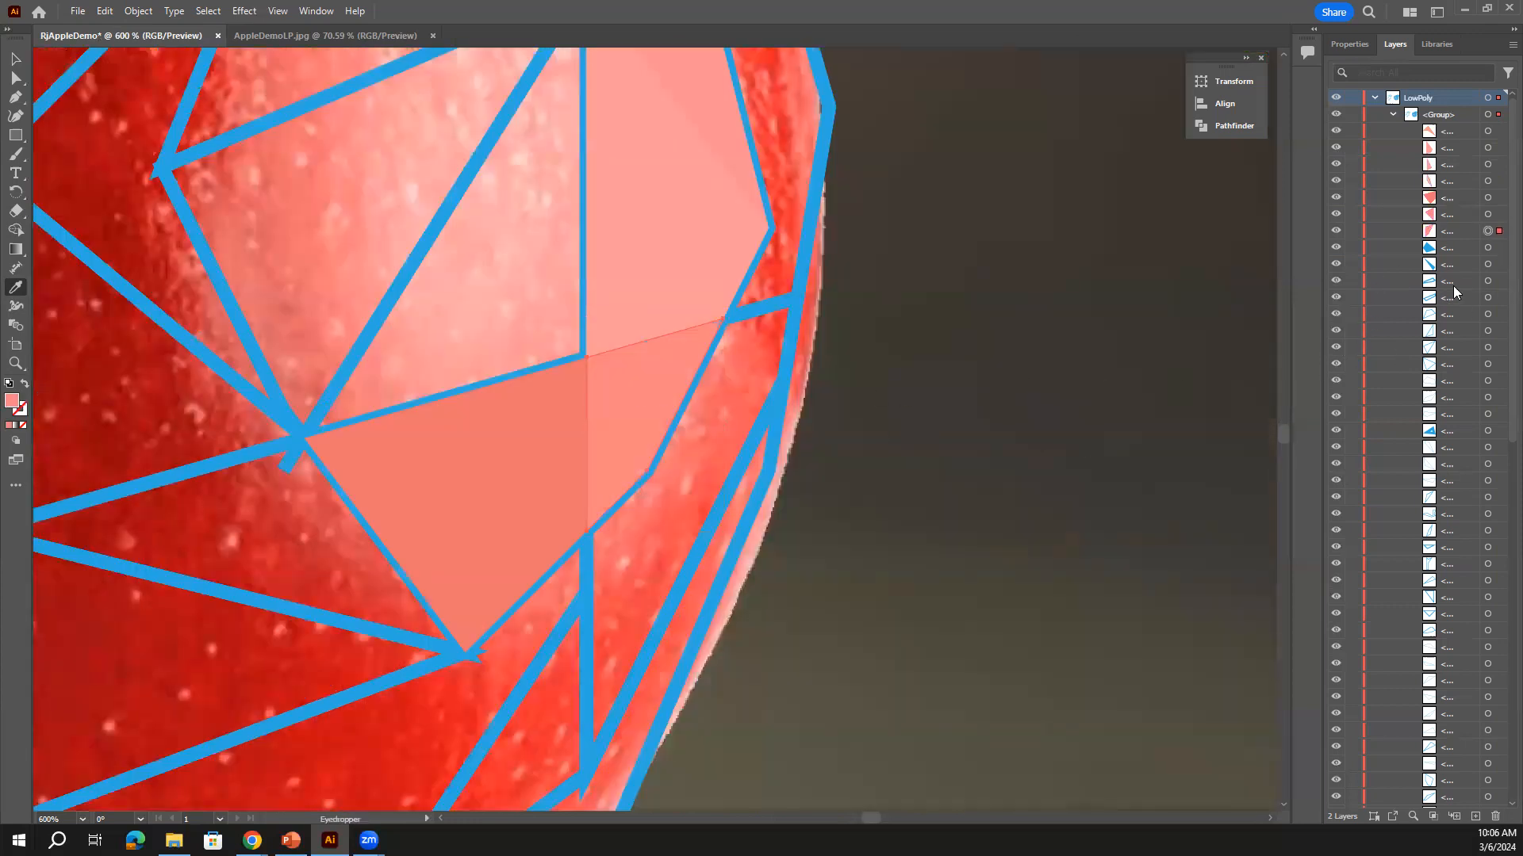
click(1488, 247)
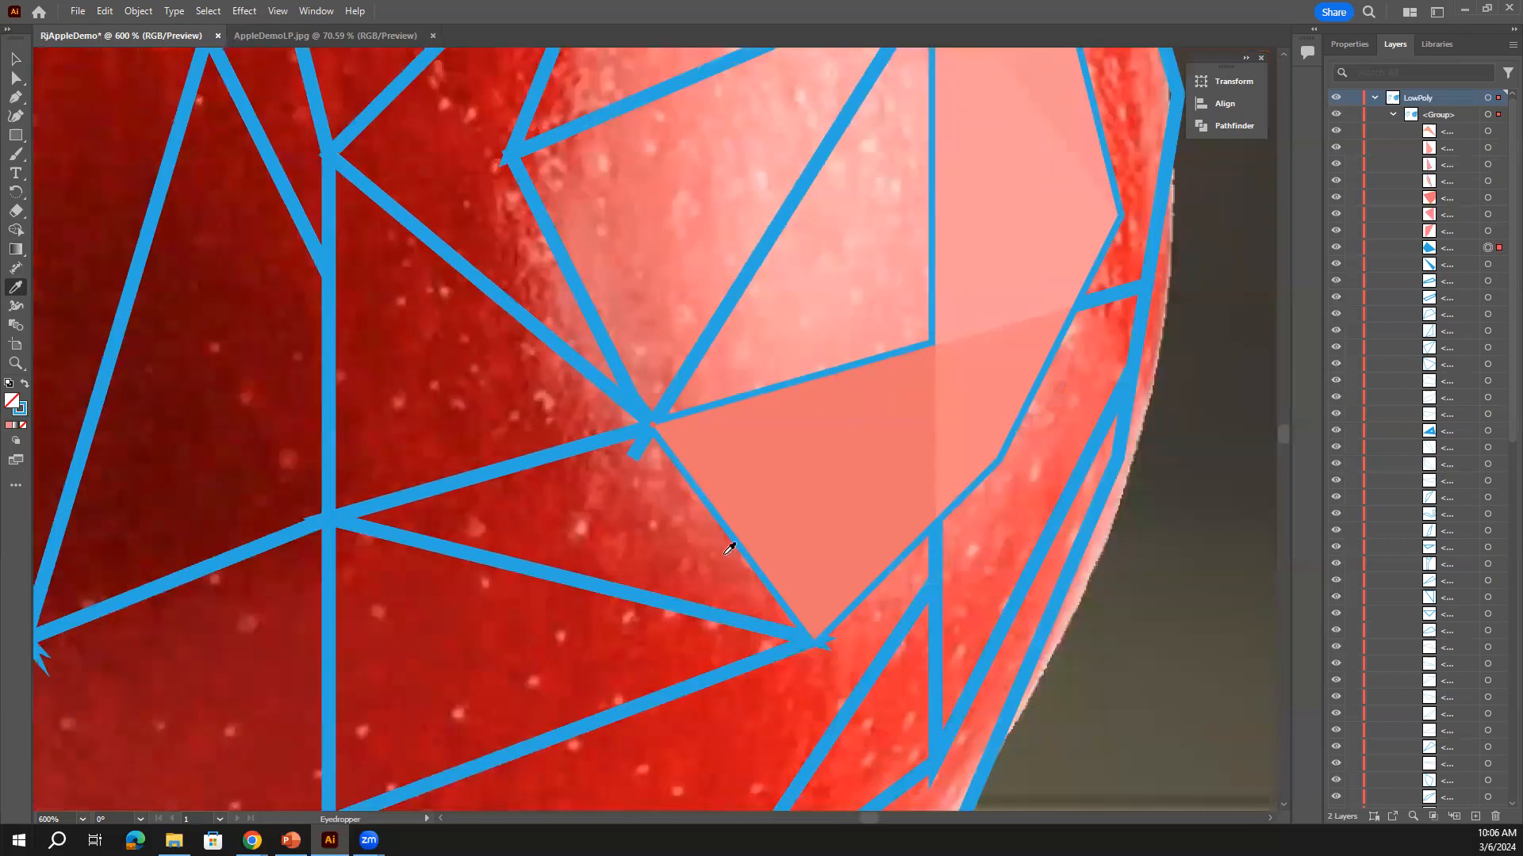
click(1489, 265)
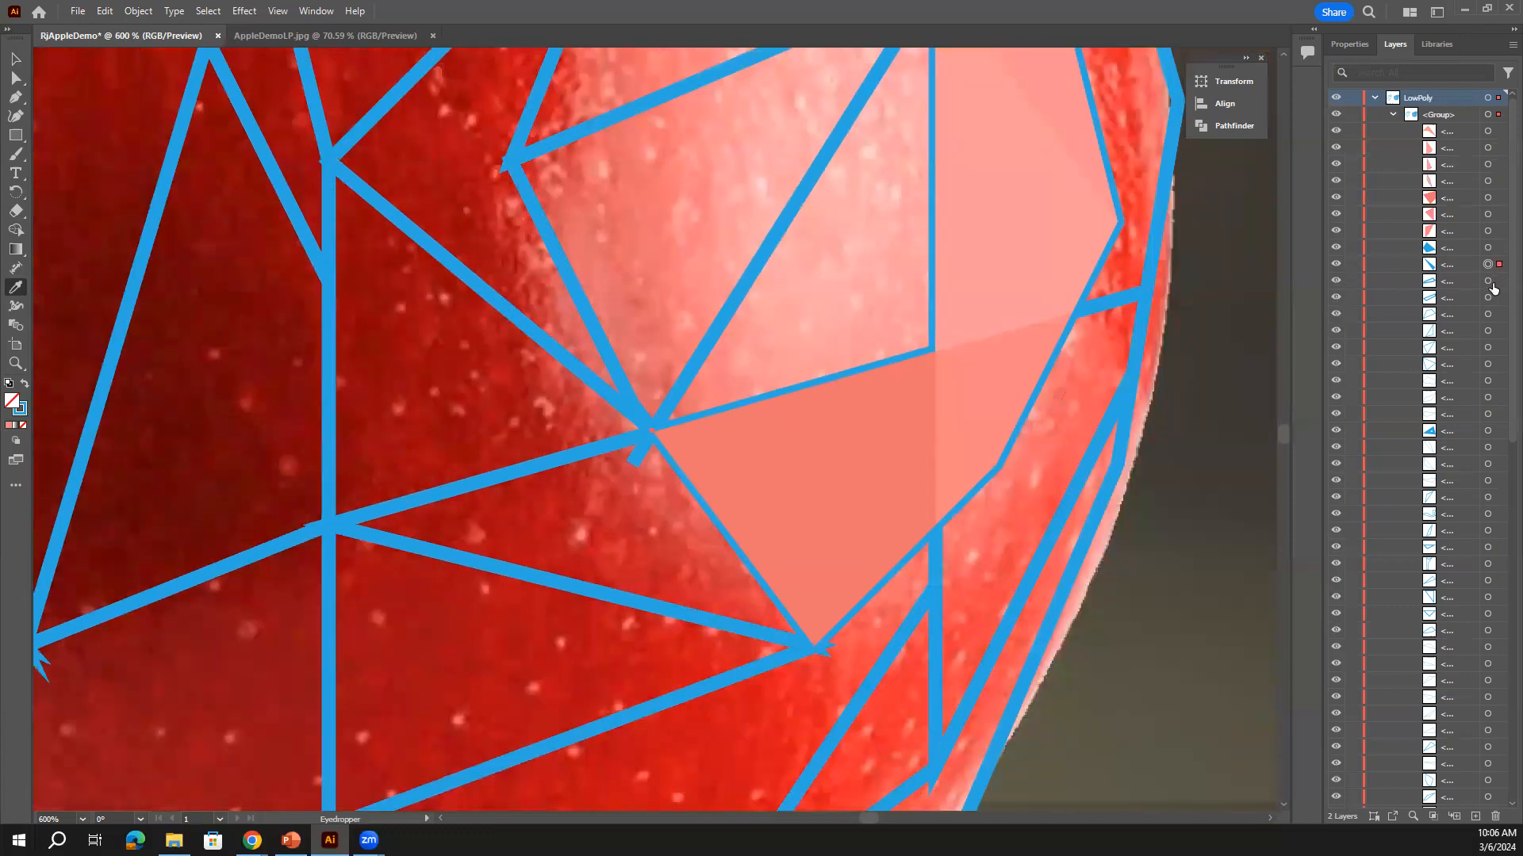
click(1488, 281)
key(ctrl+=)
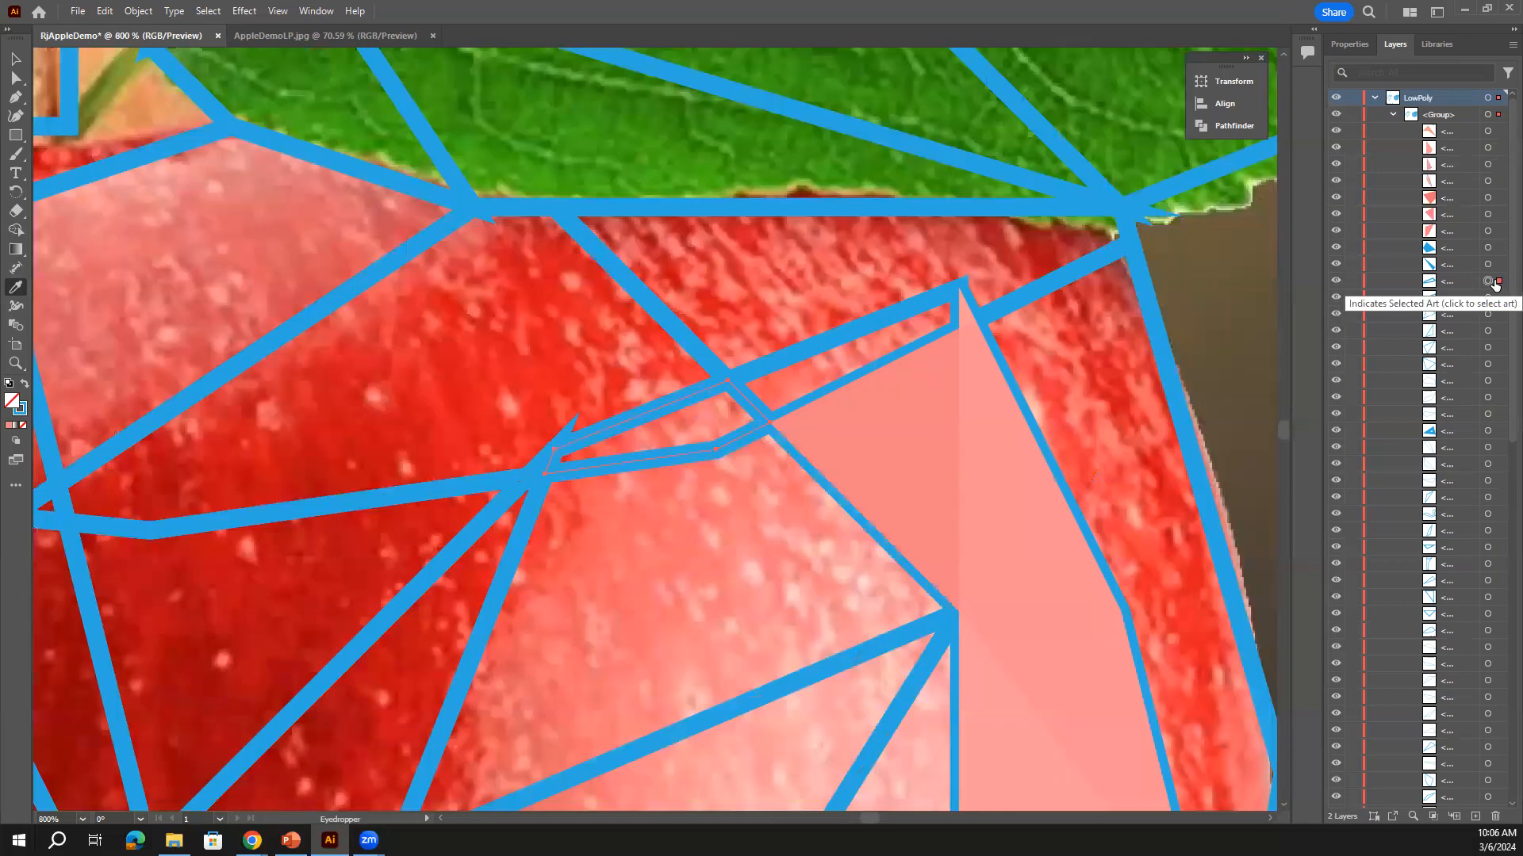
key(ctrl+minus)
click(684, 431)
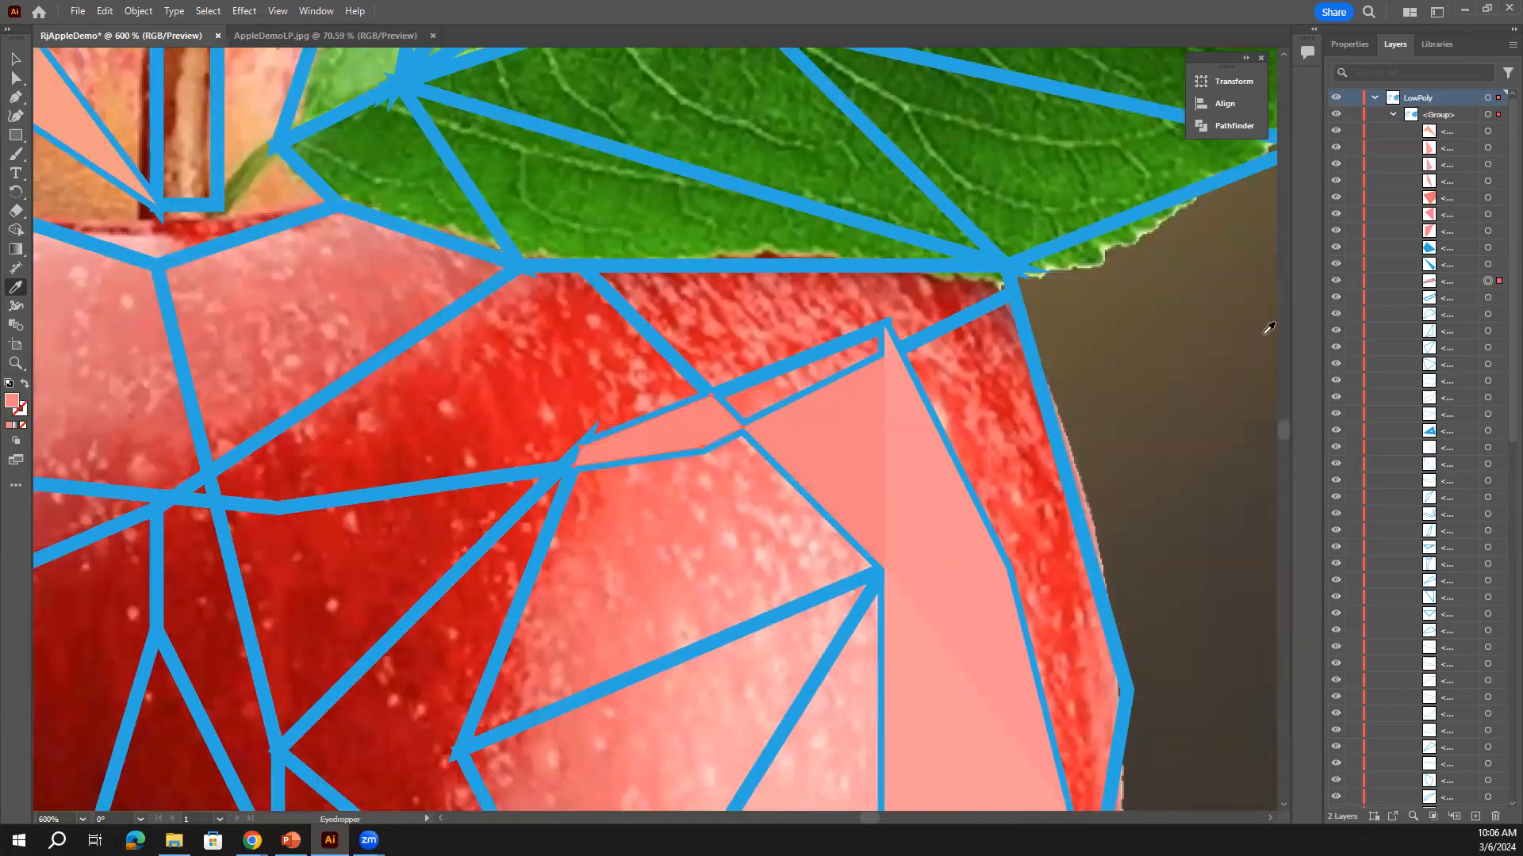
key(ctrl+z)
click(663, 432)
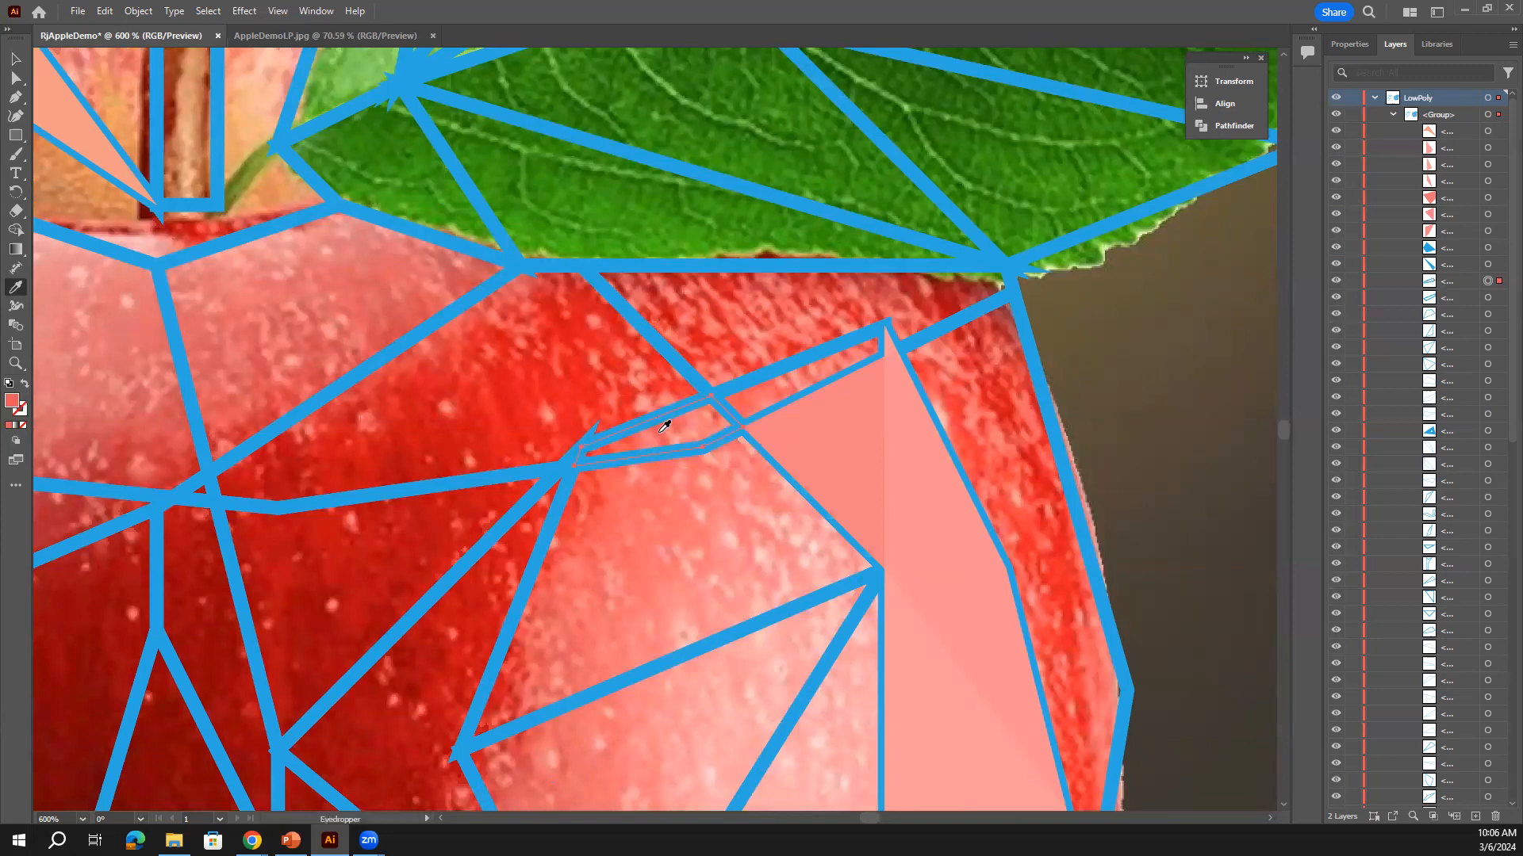
Fill the adjacent thin sliver facet with a sampled salmon-red
click(1488, 298)
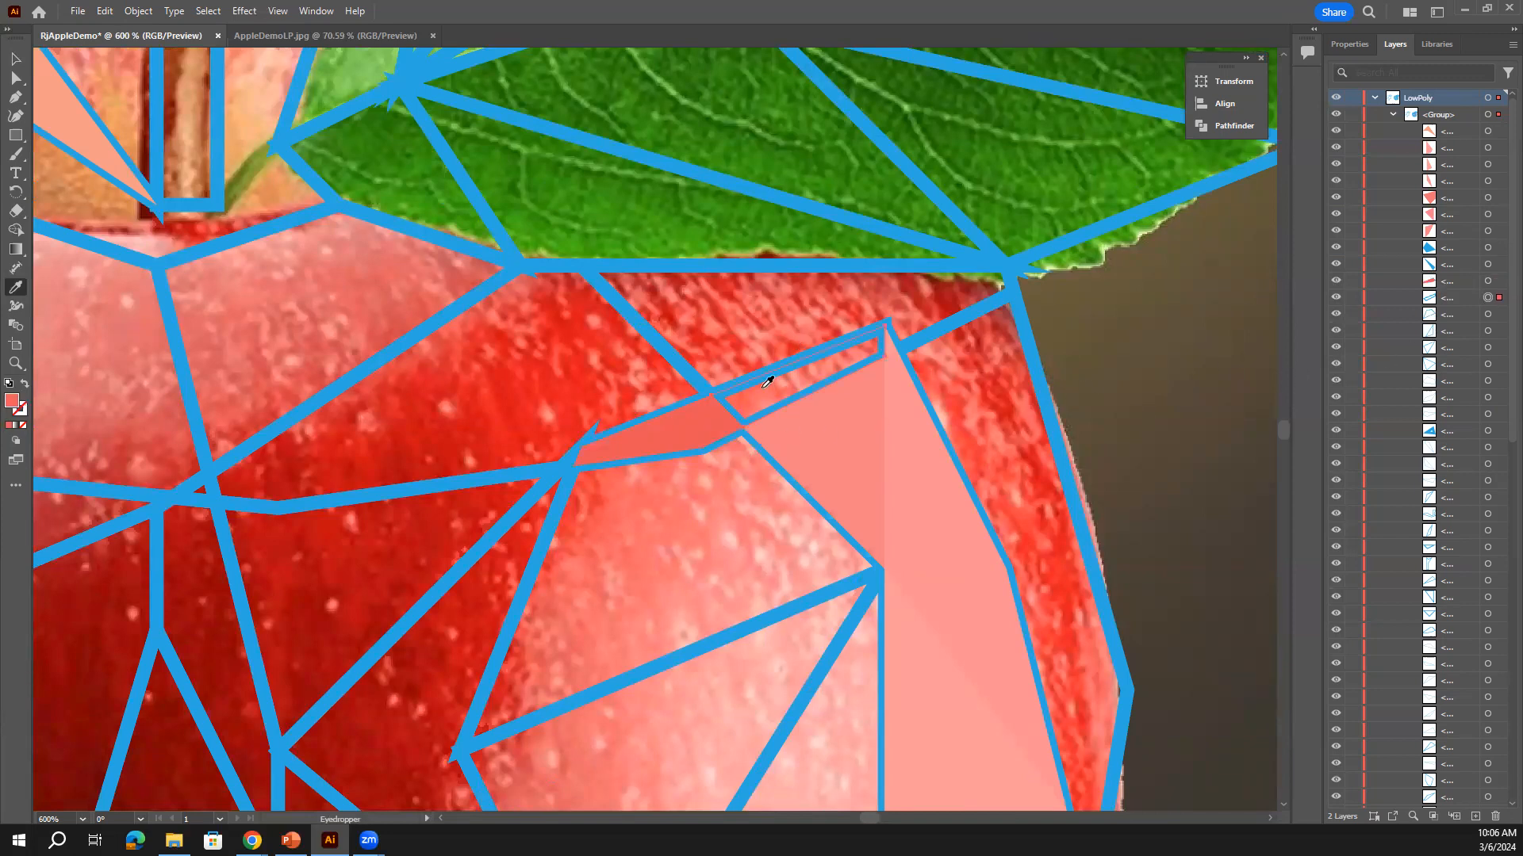
click(833, 395)
click(825, 366)
click(783, 384)
click(1488, 314)
scroll(1442, 337, down, 5)
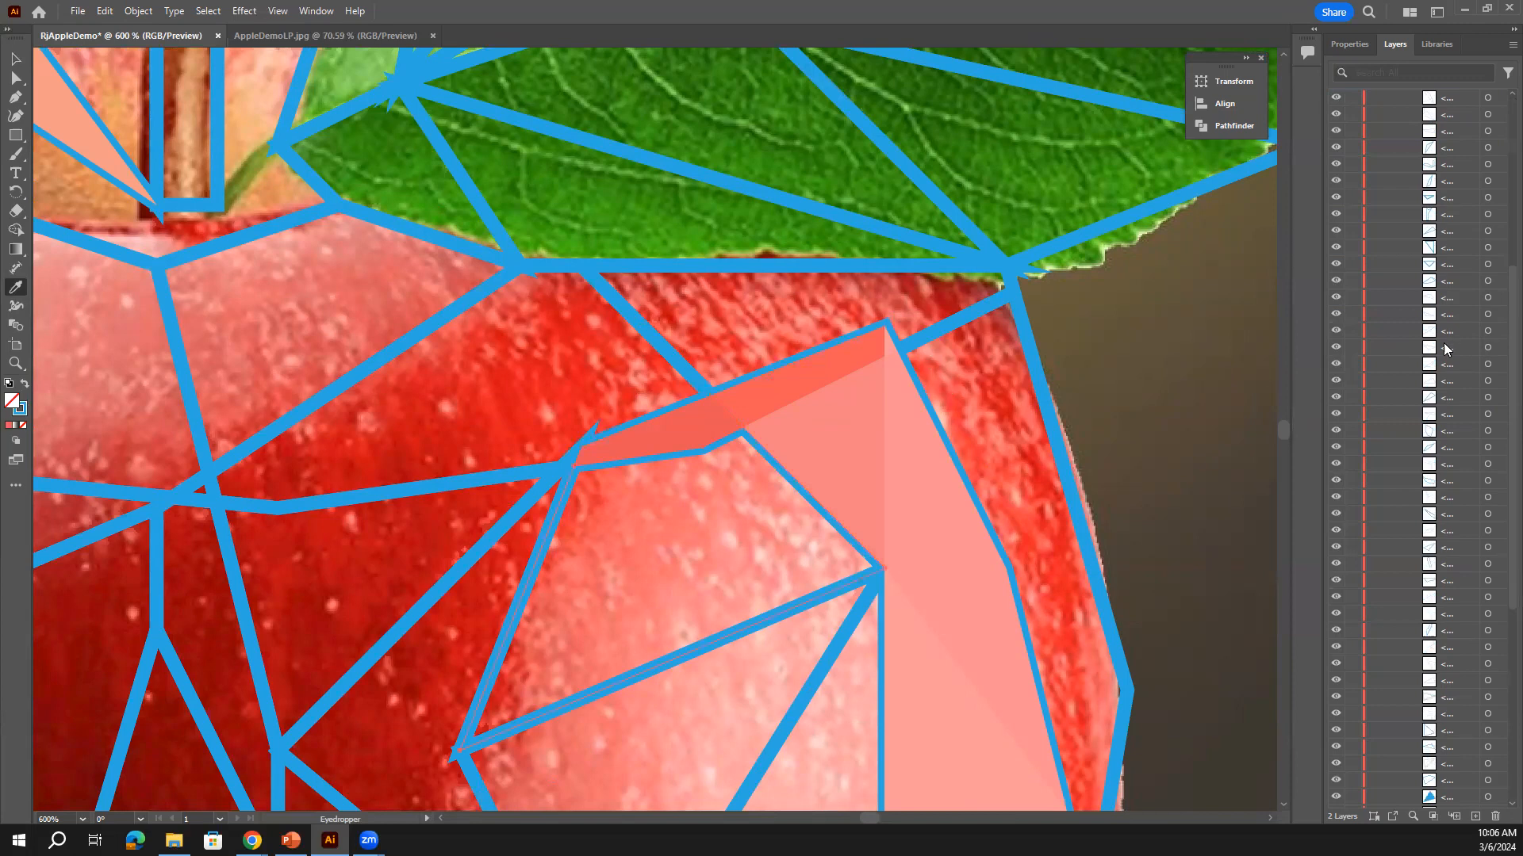
Zoom out to 66.67% so both traced apples fit on screen
key(ctrl+1)
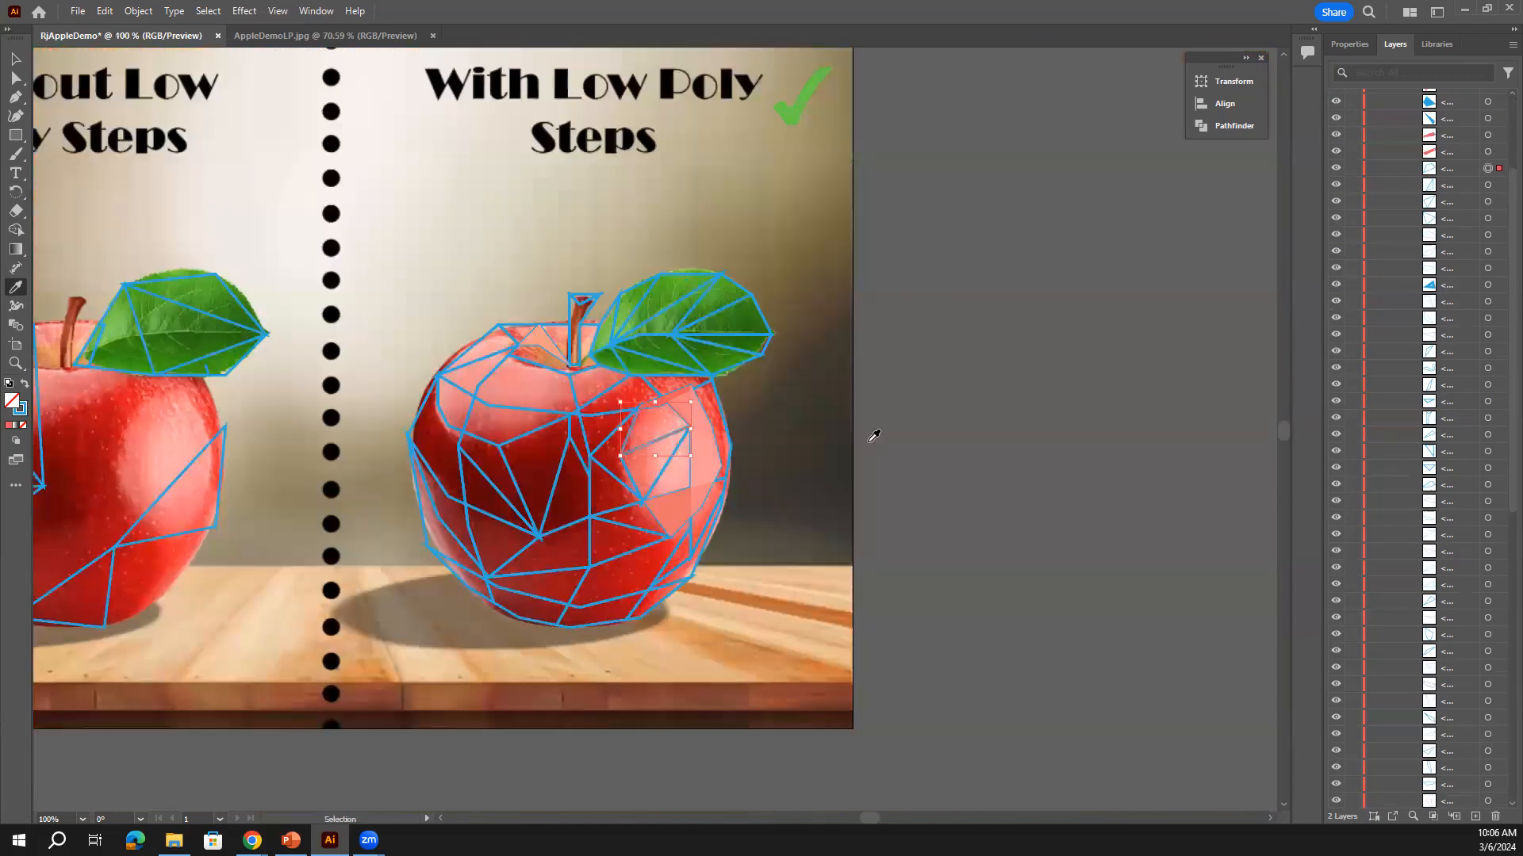
key(ctrl+minus)
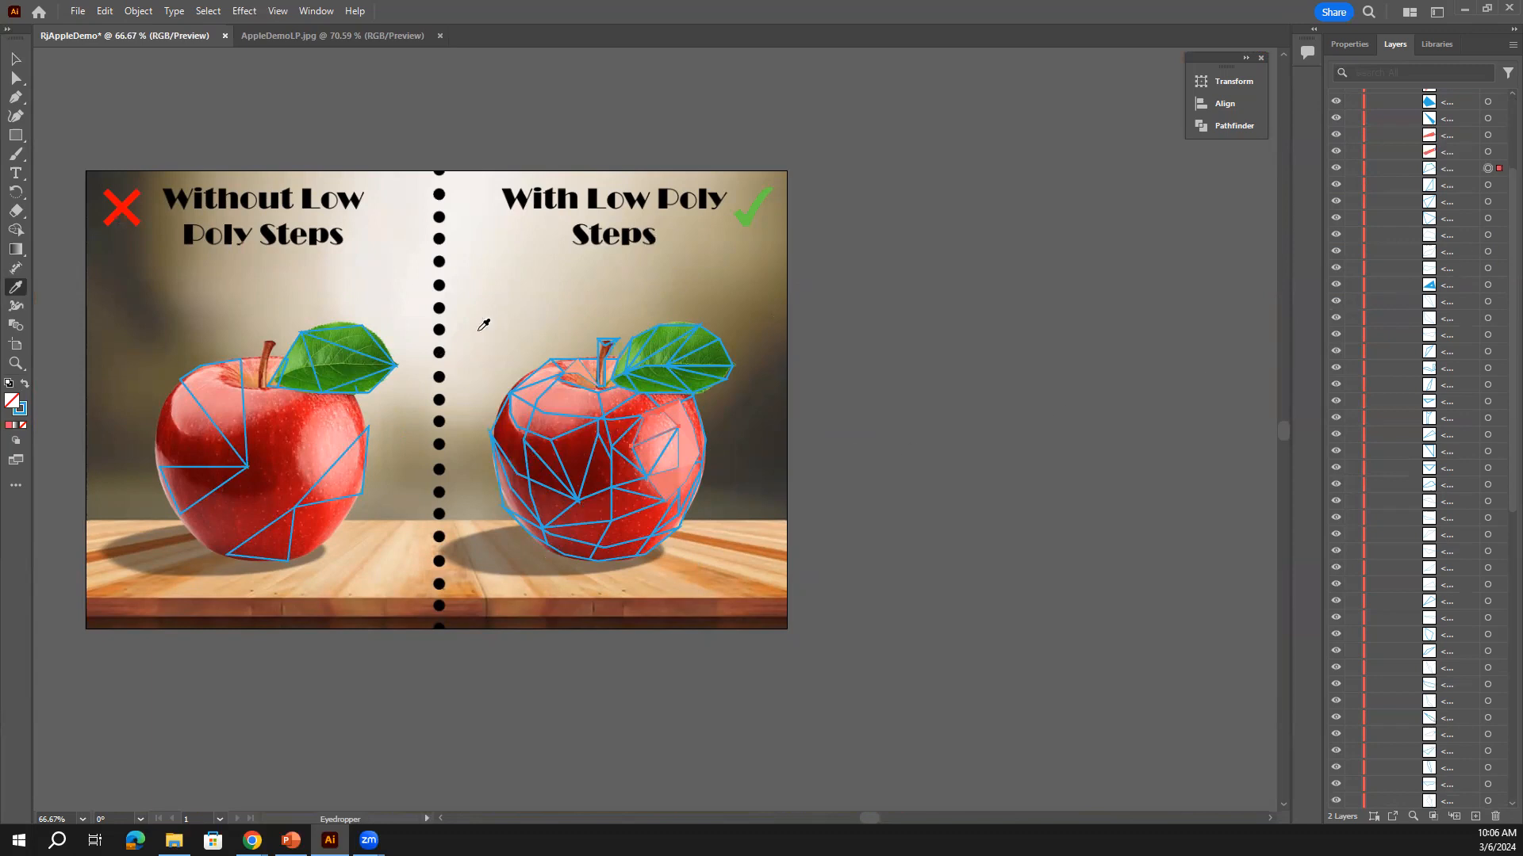
In Schoology, go up to Low Poly Project, open Low Poly Demos > Illustrator Demo, then return to Illustrator
click(1463, 9)
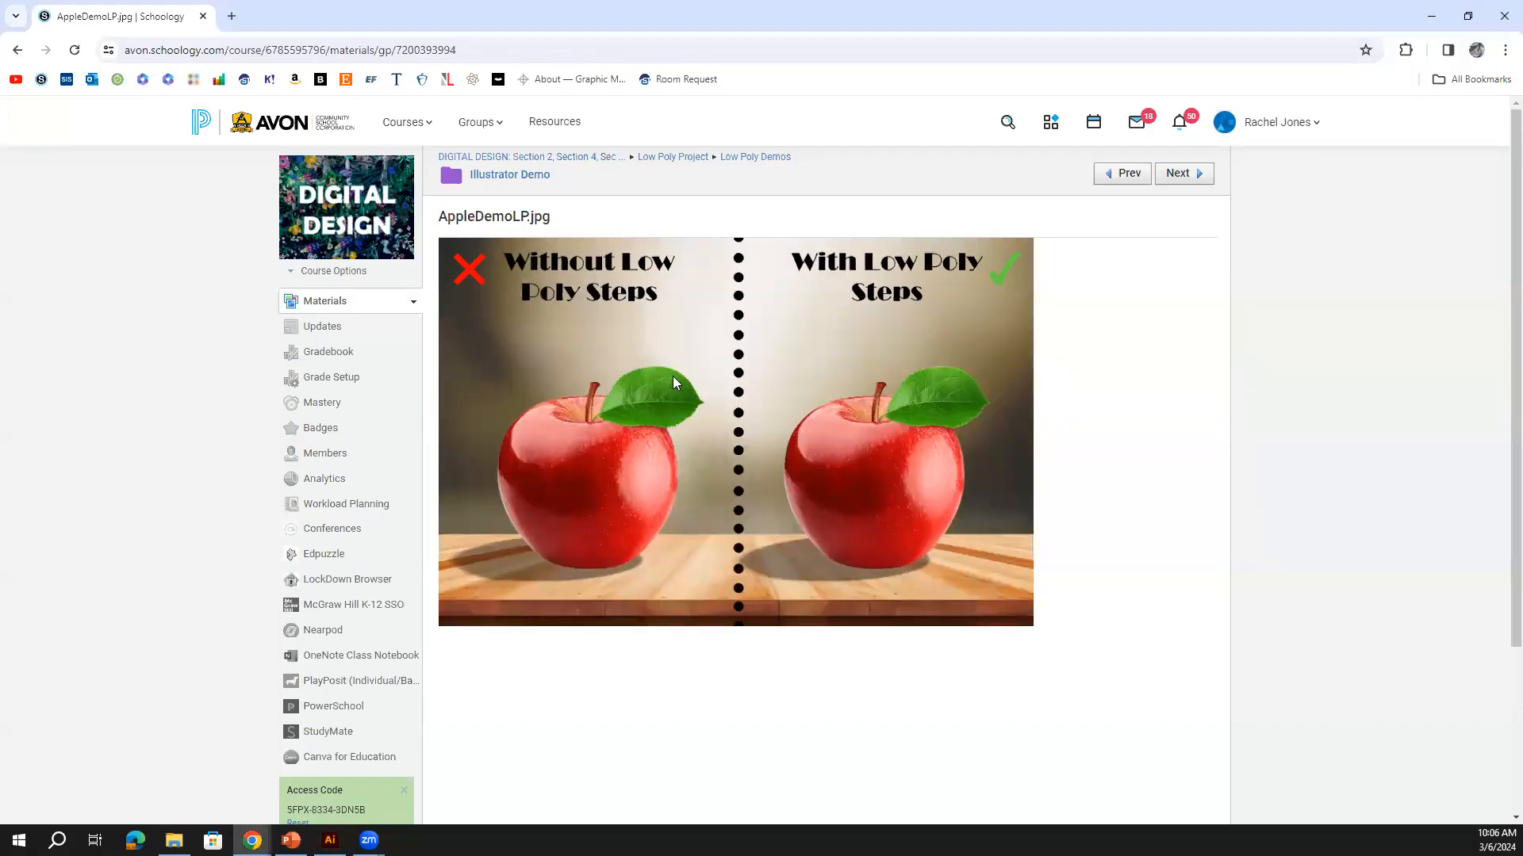
click(755, 158)
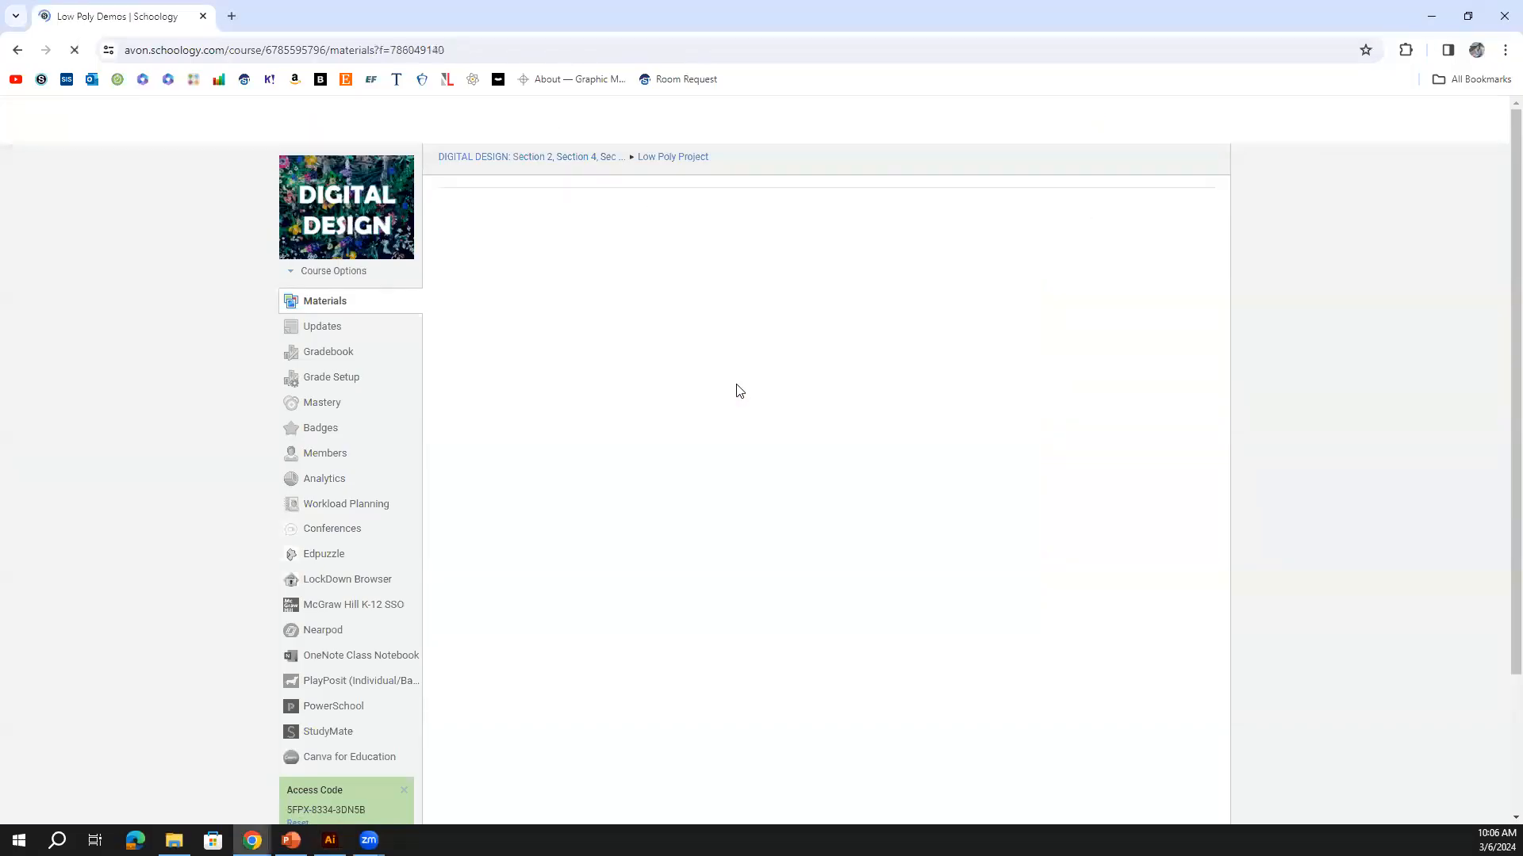
click(686, 161)
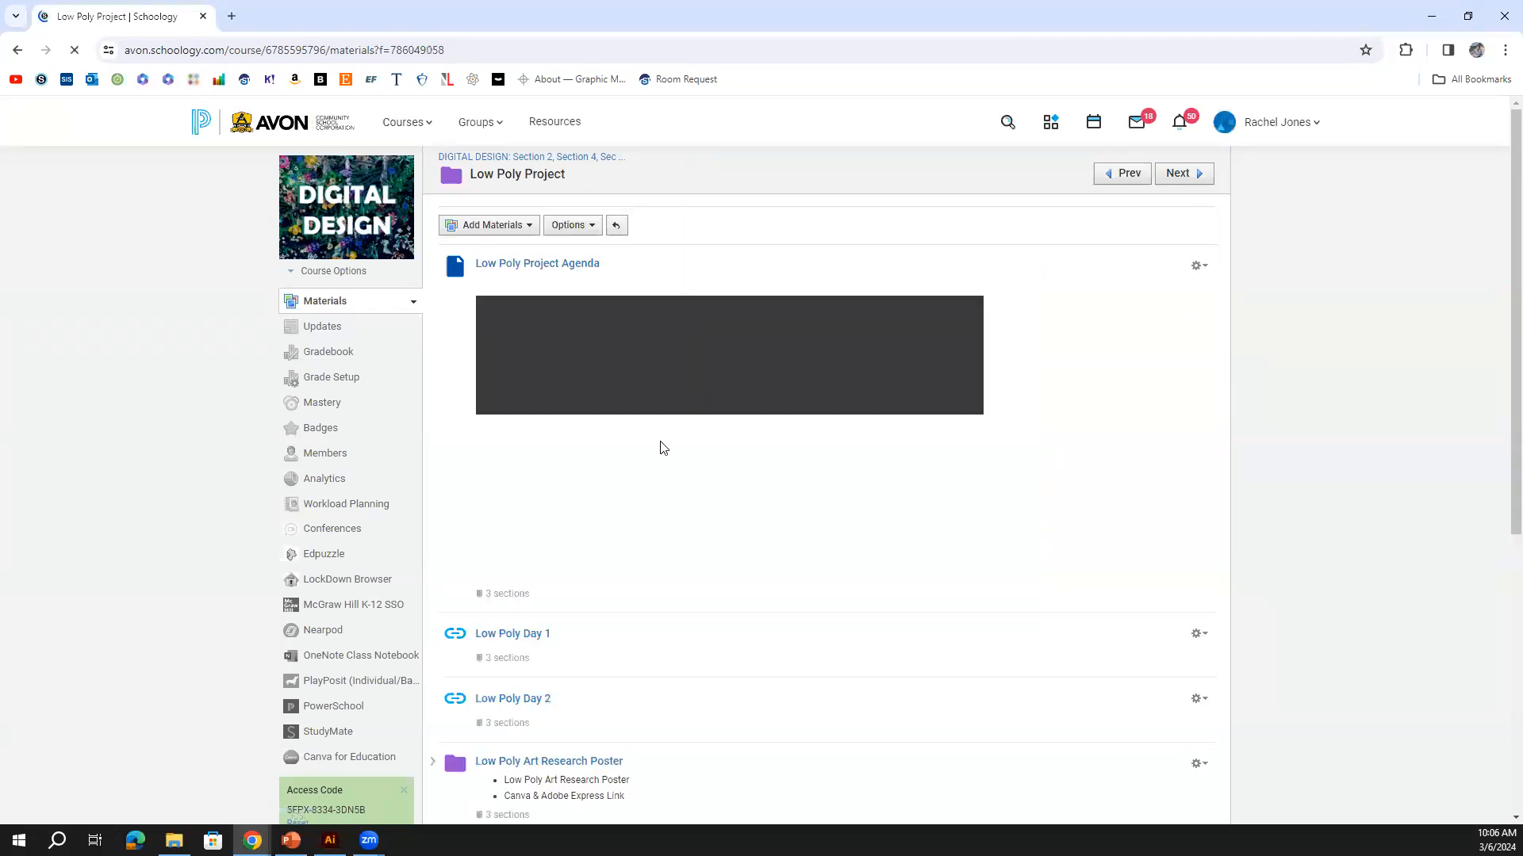
scroll(647, 493, down, 4)
click(544, 630)
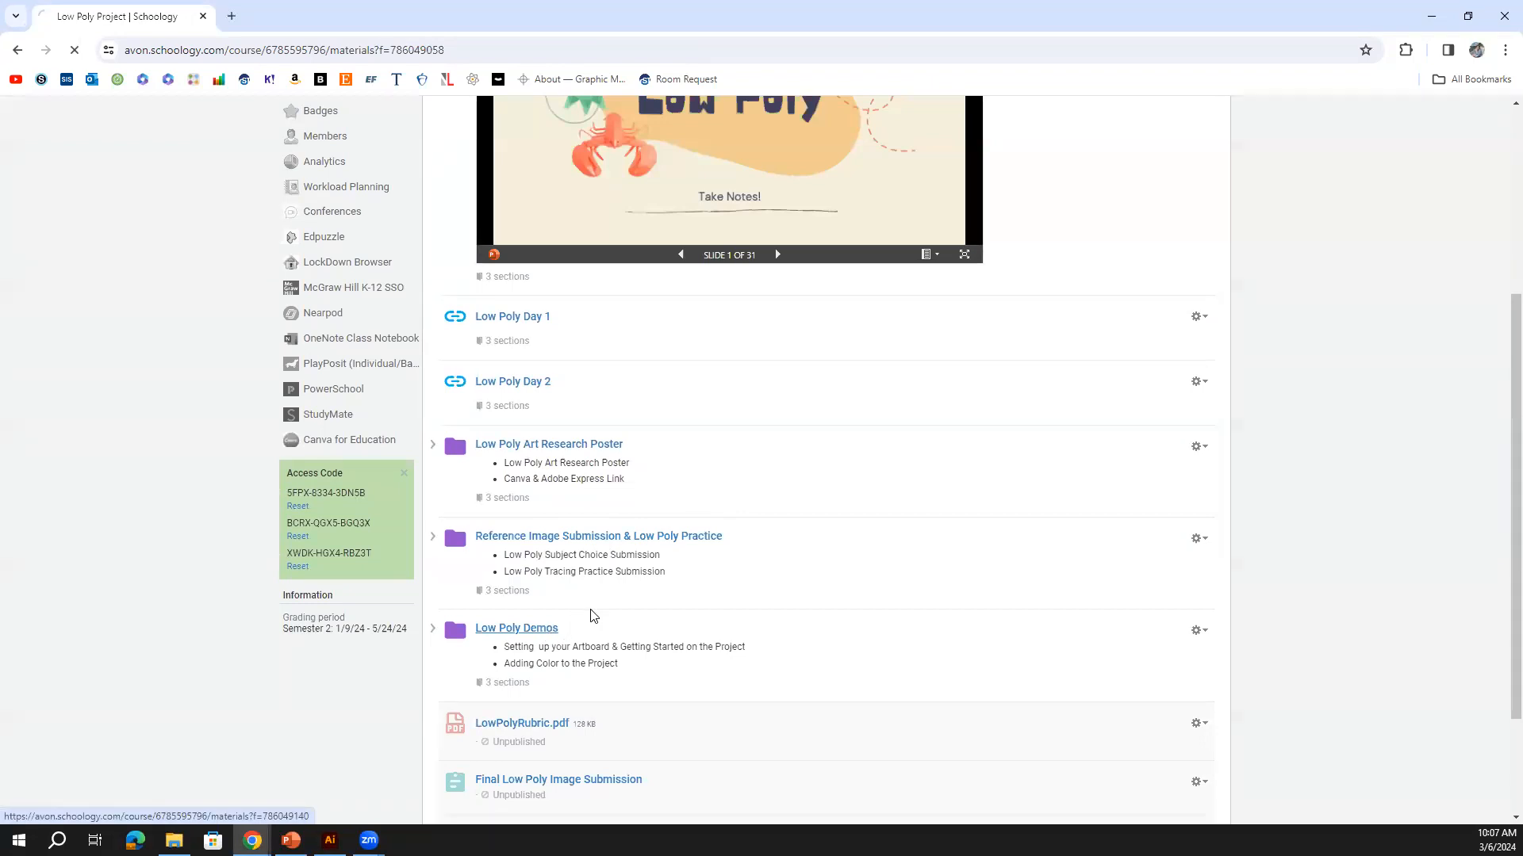
click(516, 312)
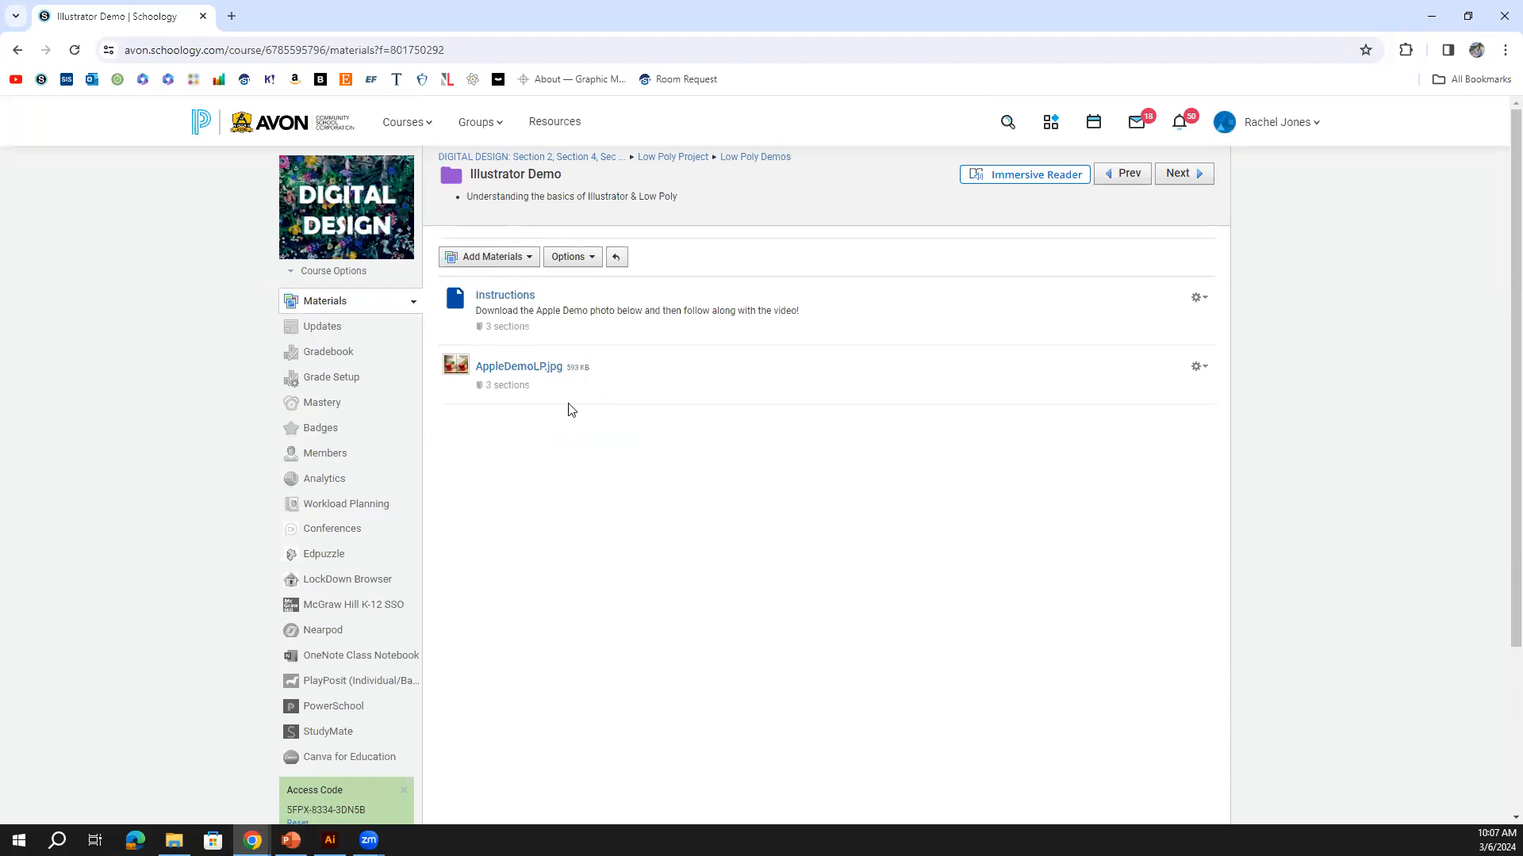
click(331, 839)
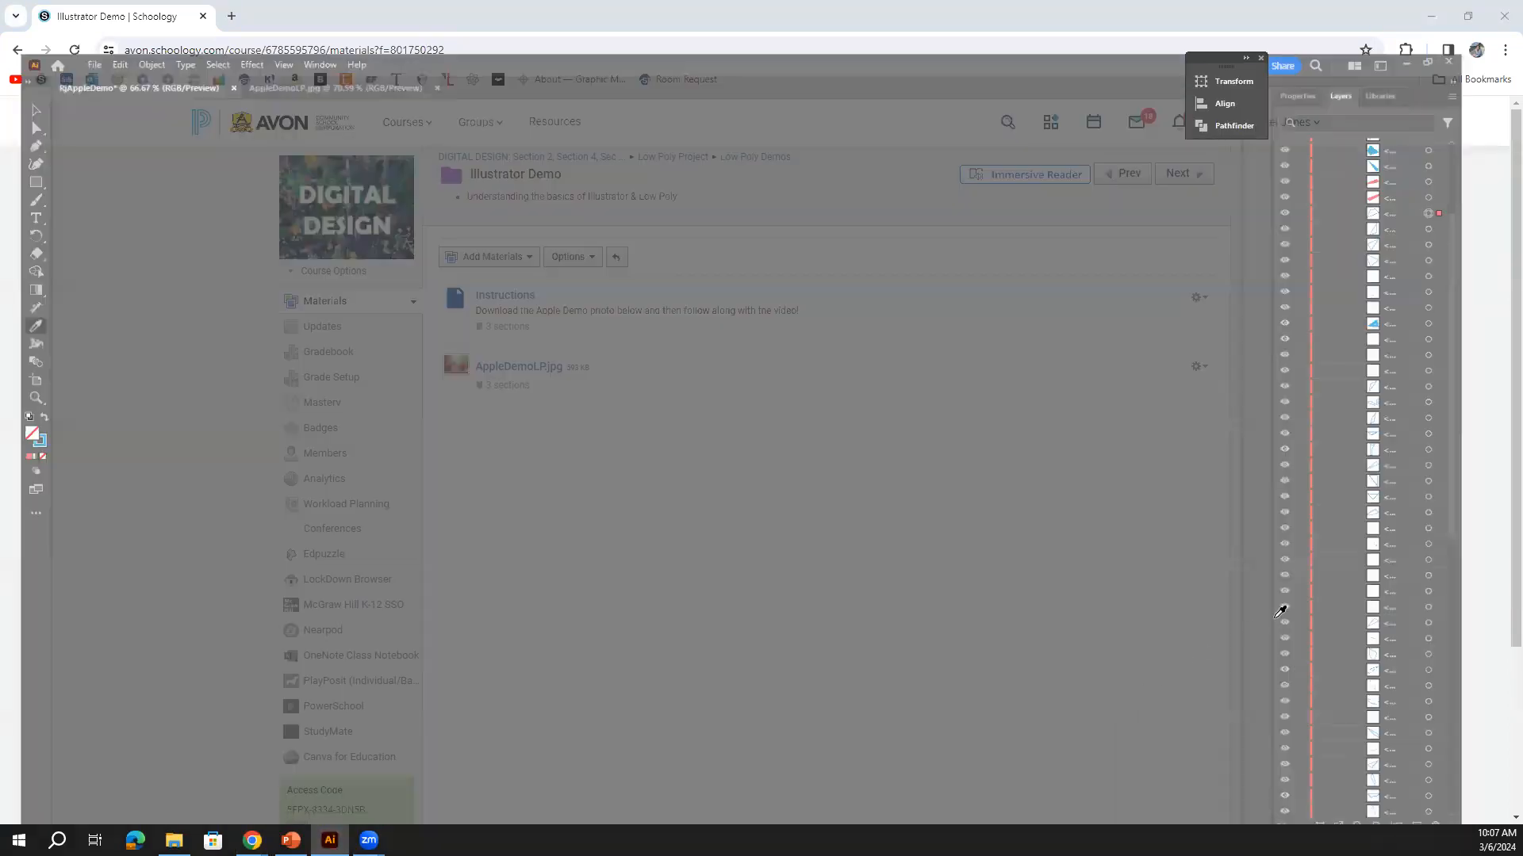